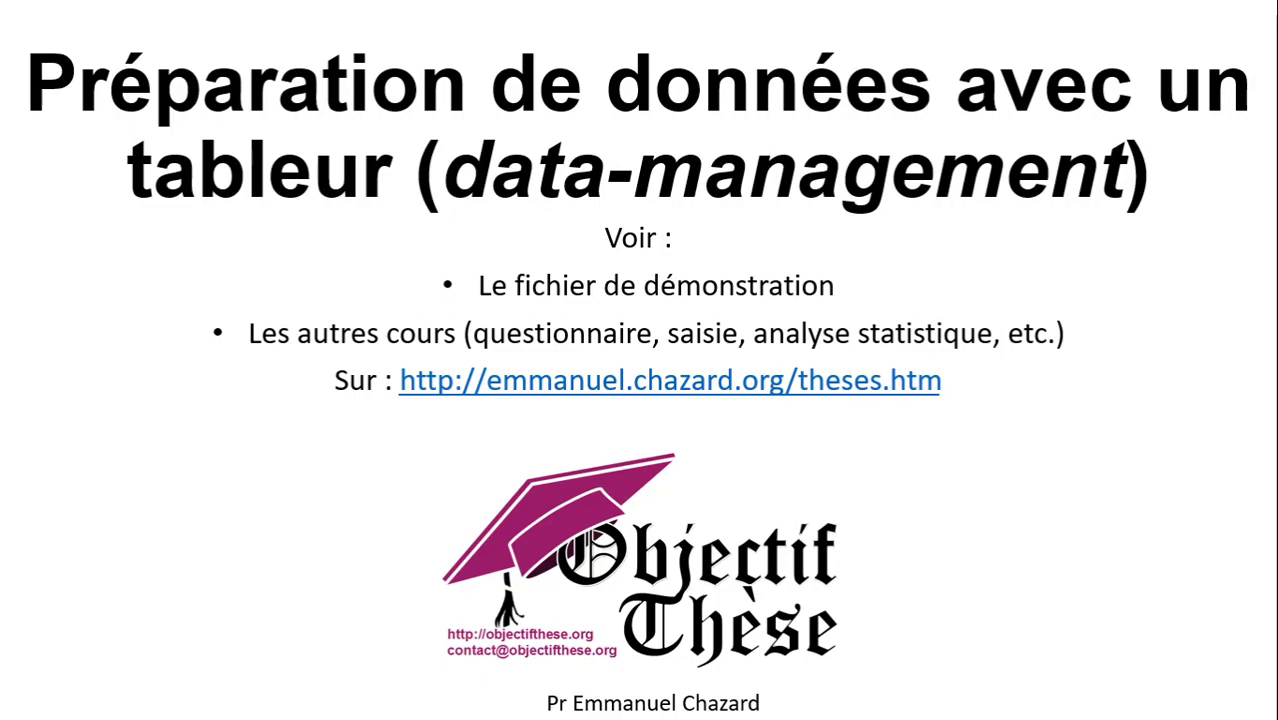
# - Advance from the title slide to the '1- rappel sur les déplacements' slide
pyautogui.press('Right')
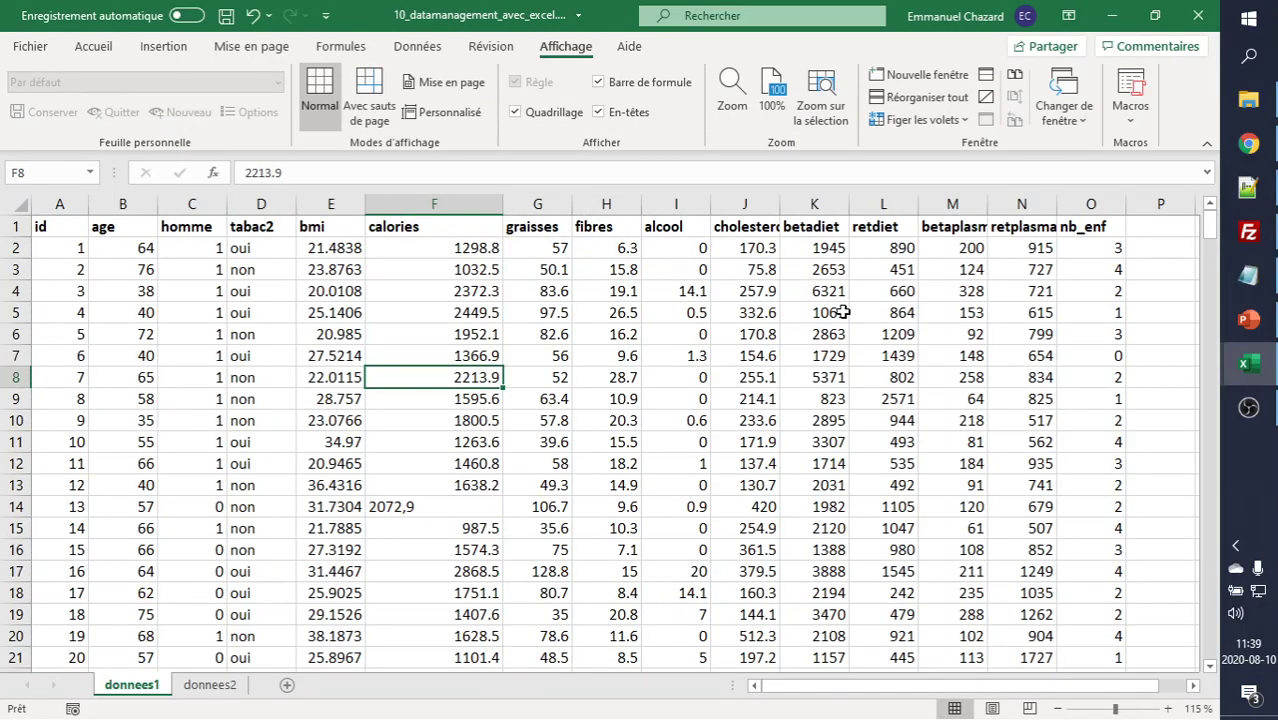
pyautogui.press('Right')
pyautogui.press('Right')
pyautogui.press('Right')
pyautogui.press('Left')
pyautogui.press('Left')
pyautogui.press('Left')
pyautogui.press('Up')
pyautogui.press('Up')
pyautogui.press('Down')
pyautogui.press('Down')
pyautogui.press('Down')
pyautogui.press('Down')
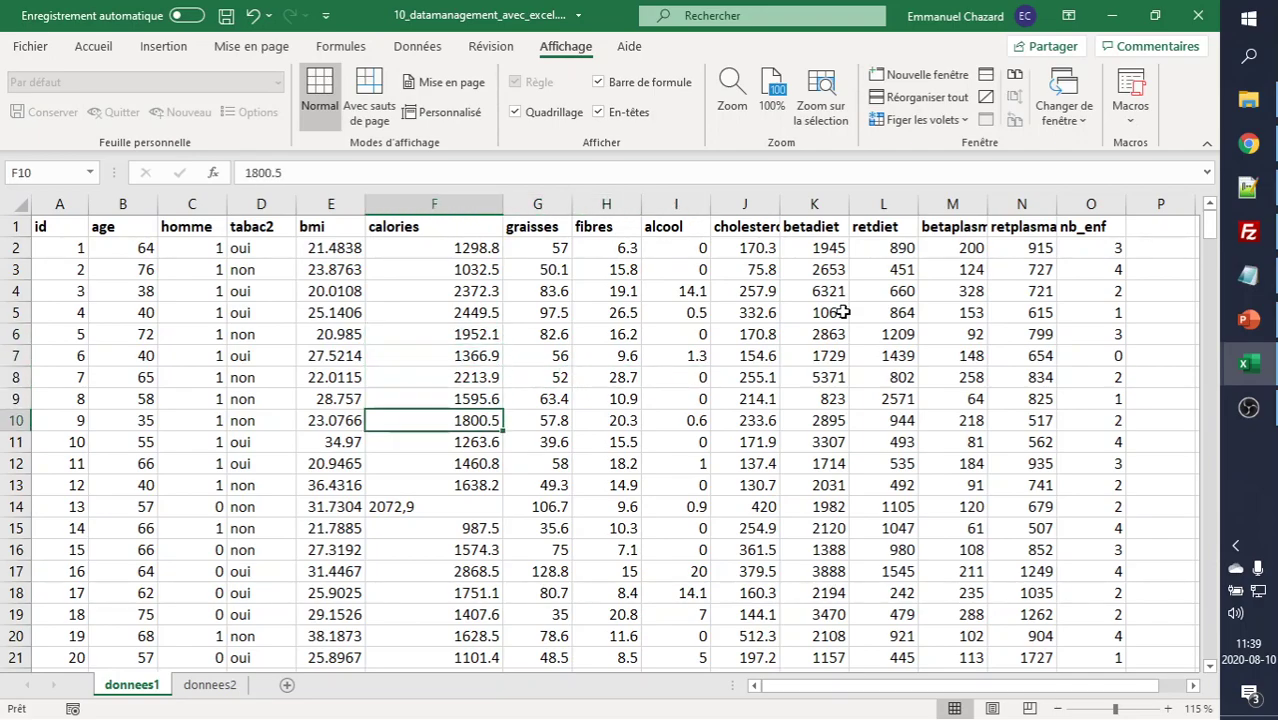
pyautogui.press('Up')
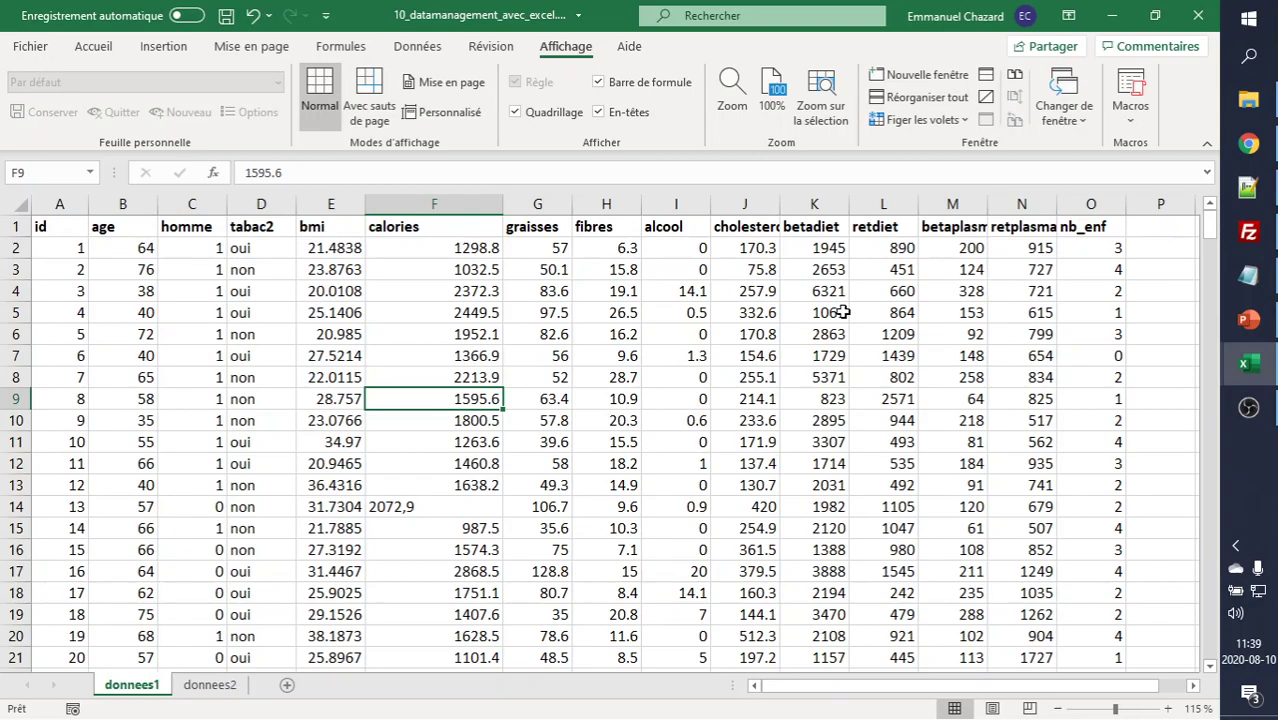
pyautogui.press('Left')
pyautogui.press('Left')
pyautogui.press('Left')
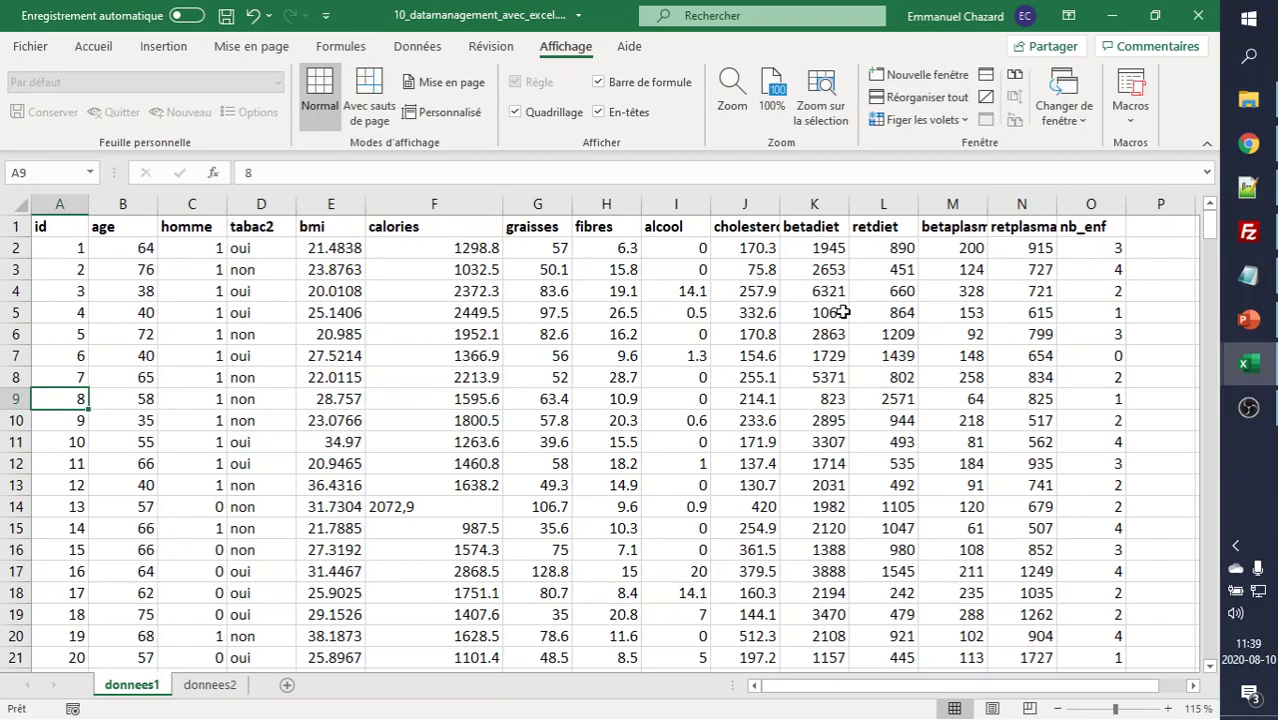
pyautogui.press('End')
pyautogui.press('Right')
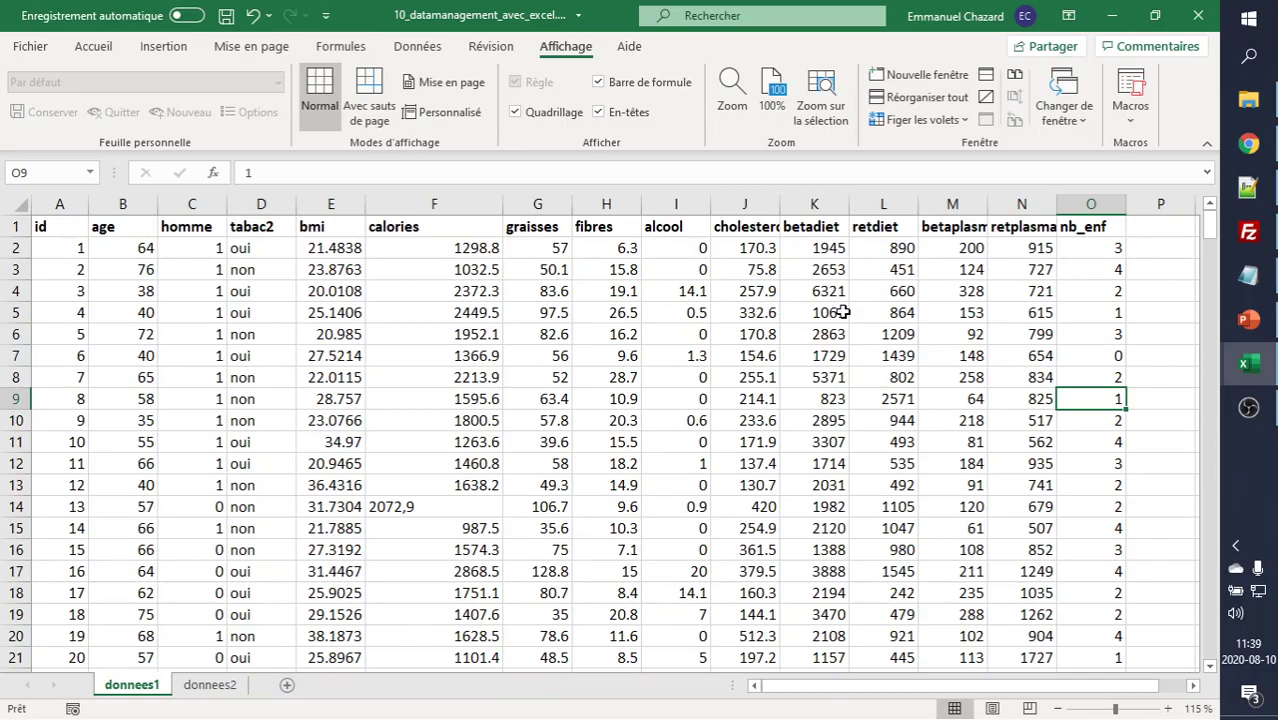
pyautogui.press('Down')
pyautogui.press('Down')
pyautogui.press('Down')
pyautogui.press('Down')
pyautogui.press('Down')
pyautogui.press('Down')
pyautogui.press('Down')
pyautogui.press('Down')
pyautogui.press('Down')
pyautogui.press('Down')
pyautogui.press('Down')
pyautogui.press('Down')
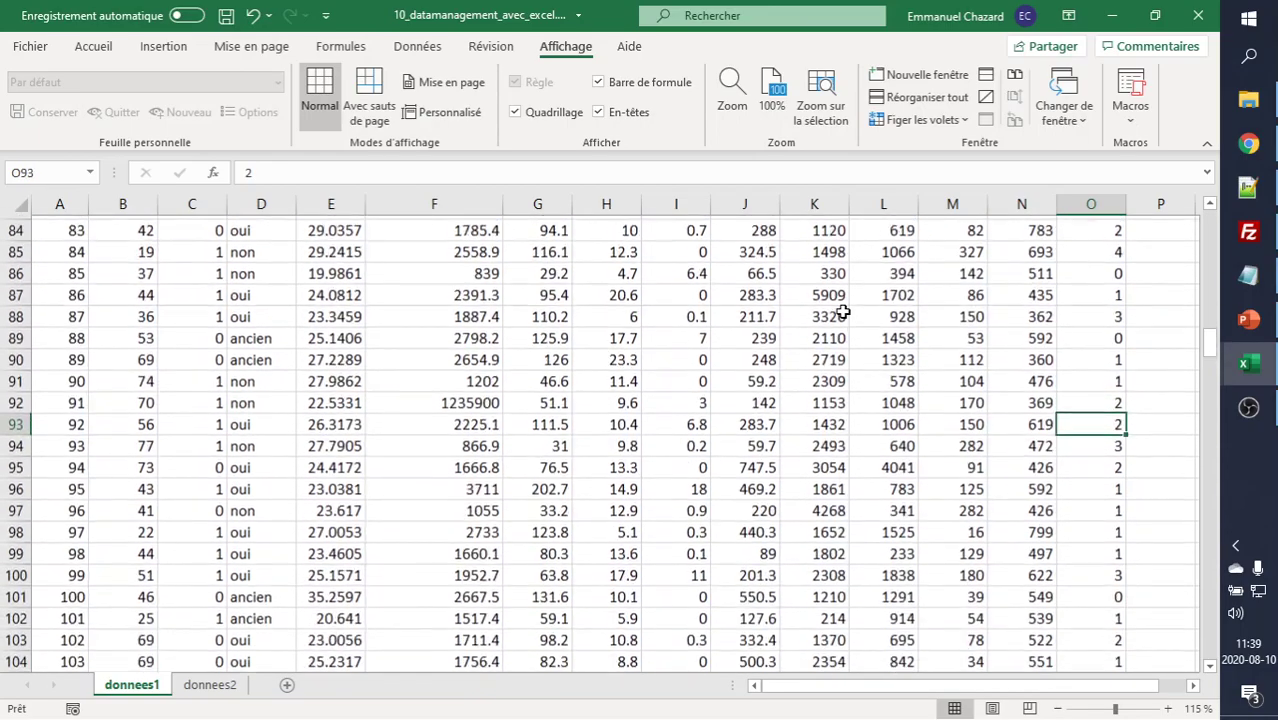
pyautogui.press('Down')
pyautogui.press('Down')
pyautogui.press('Down')
pyautogui.press('Down')
pyautogui.press('Down')
pyautogui.press('Down')
pyautogui.press('Down')
pyautogui.press('Down')
pyautogui.press('Down')
pyautogui.press('Down')
pyautogui.press('Down')
pyautogui.press('Down')
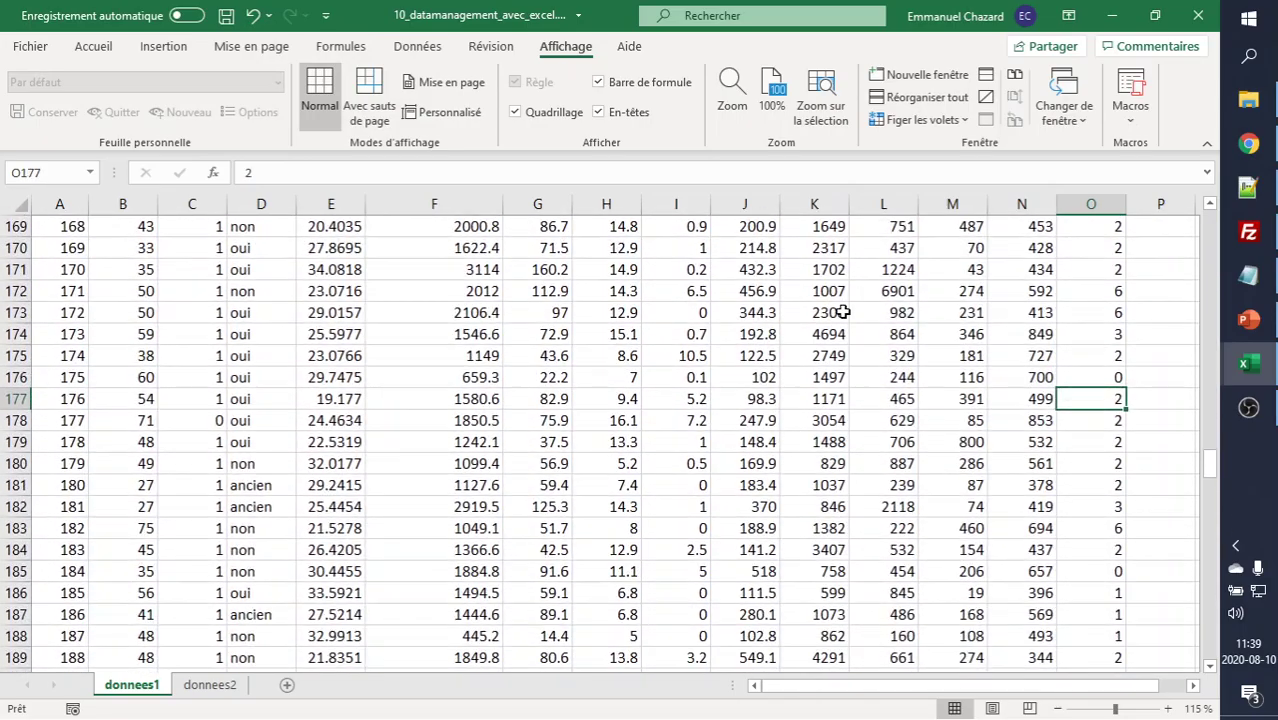
pyautogui.press('Down')
pyautogui.press('Down')
pyautogui.press('Down')
pyautogui.press('Down')
pyautogui.press('Down')
pyautogui.press('Down')
pyautogui.press('Down')
pyautogui.press('Down')
pyautogui.press('Down')
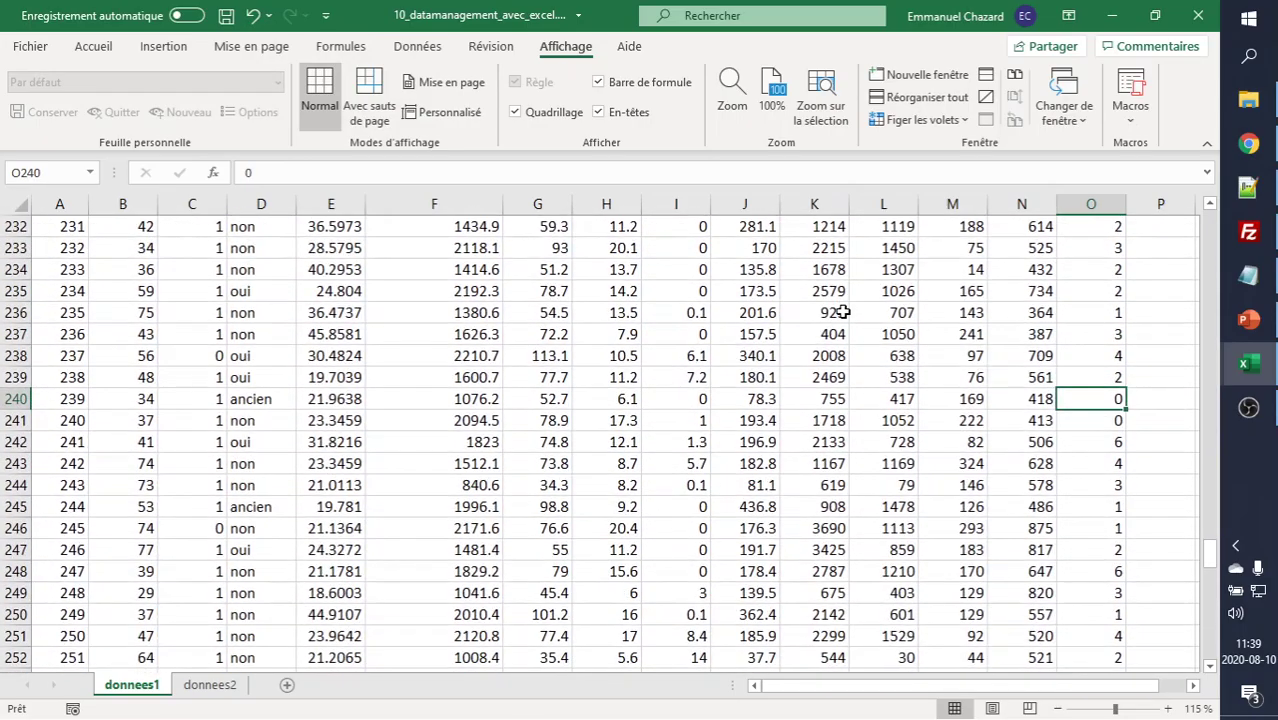
pyautogui.press('Down')
pyautogui.press('Down')
pyautogui.press('Down')
pyautogui.press('Up')
pyautogui.press('Up')
pyautogui.press('Up')
pyautogui.press('Up')
pyautogui.press('Up')
pyautogui.press('Up')
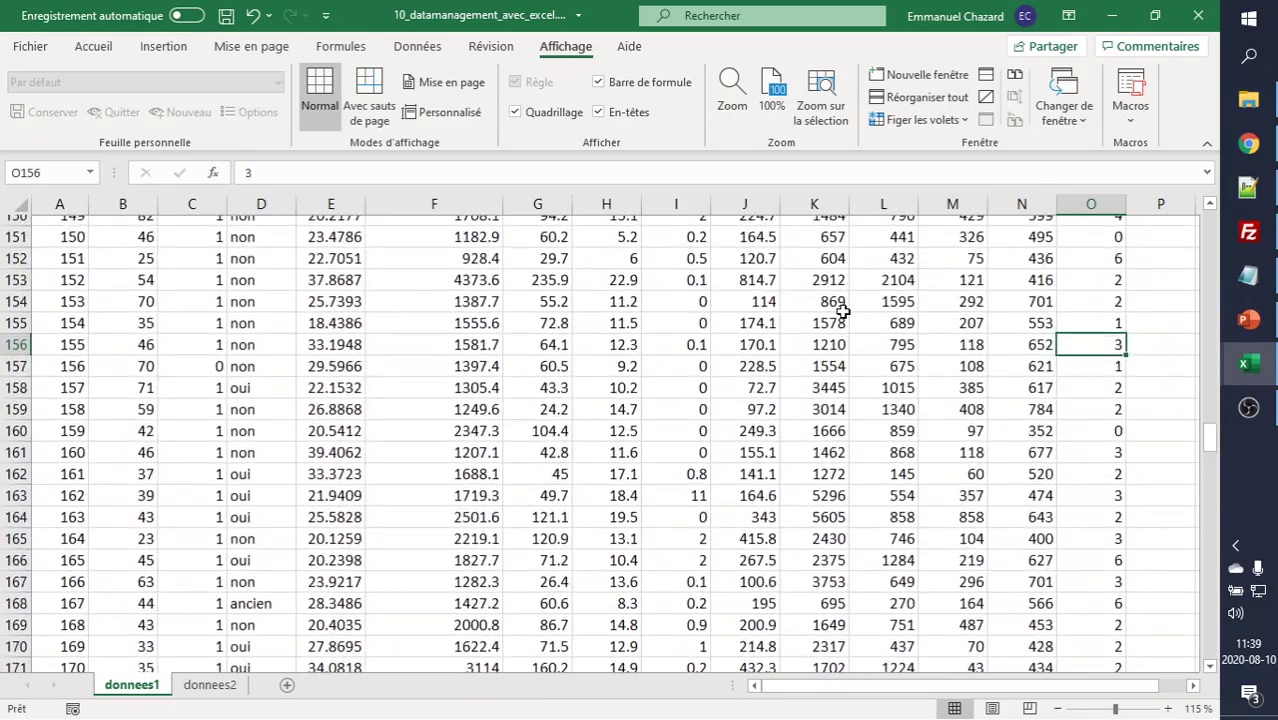
pyautogui.press('Up')
pyautogui.press('Up')
pyautogui.press('Up')
pyautogui.press('Up')
pyautogui.press('Up')
pyautogui.press('Up')
pyautogui.scroll(1, 843, 312)
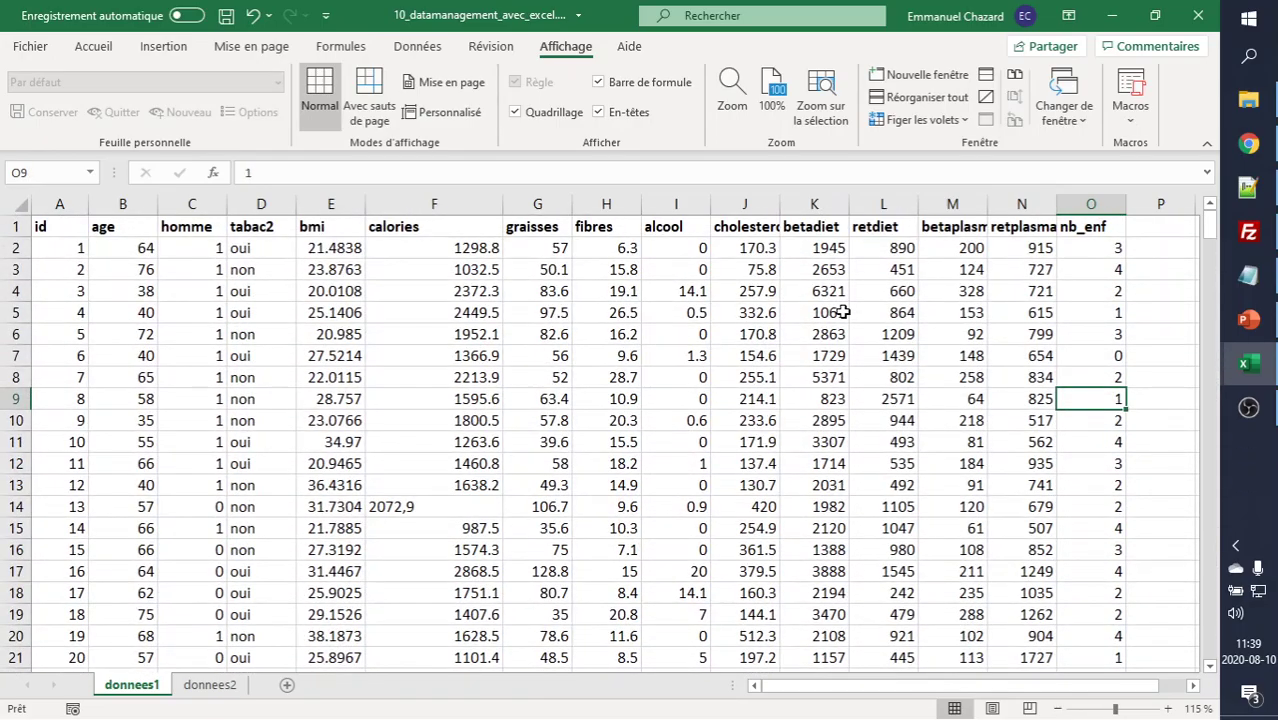
pyautogui.press('Left')
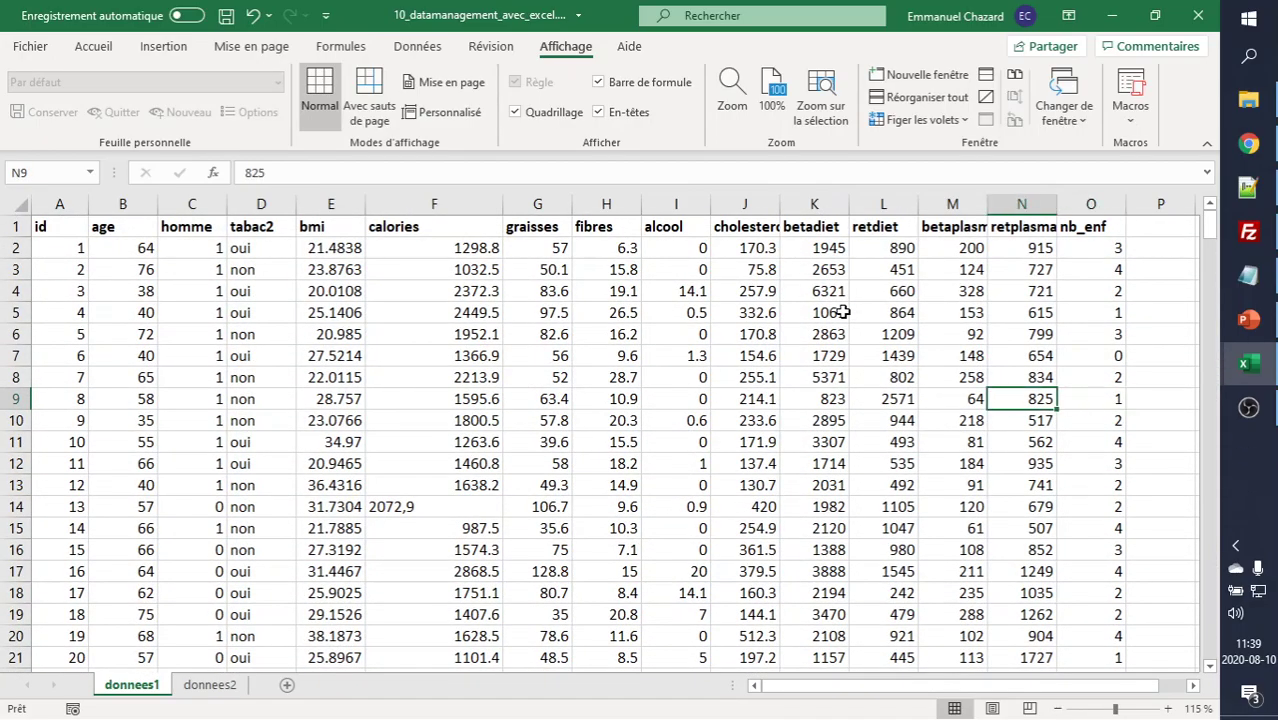
pyautogui.hotkey('ctrl', 'Left')
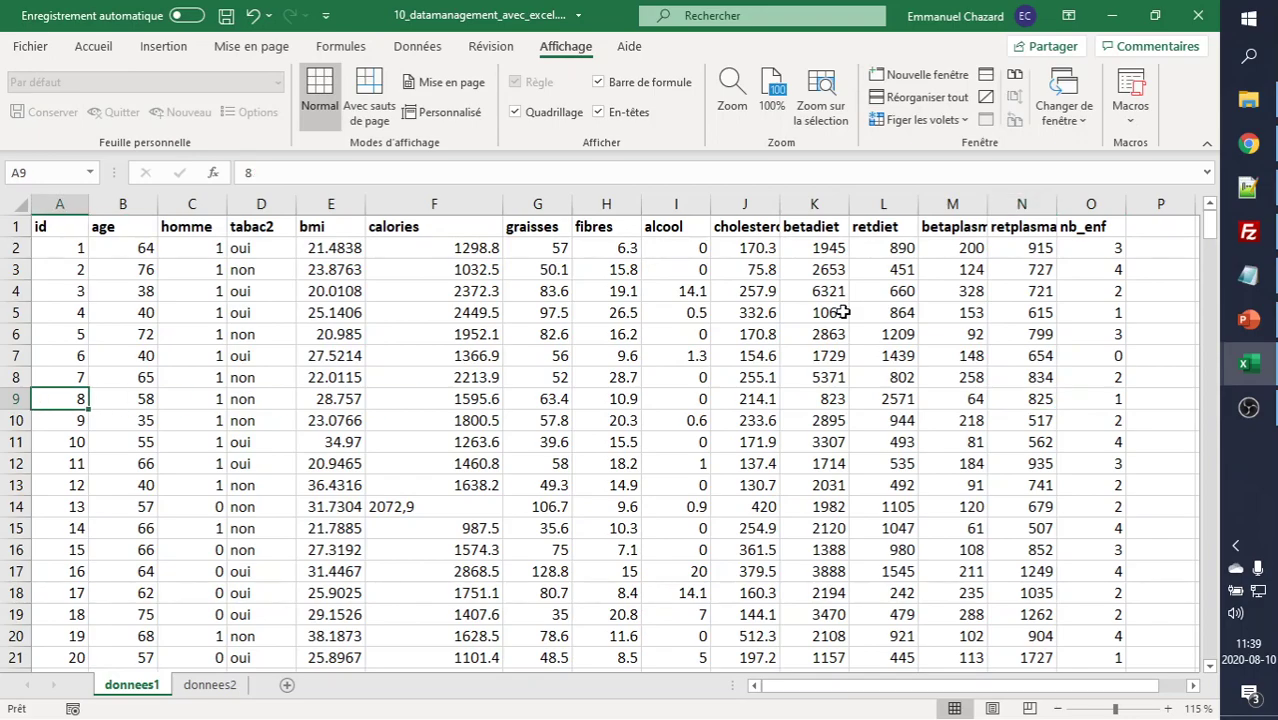
pyautogui.hotkey('ctrl', 'Right')
pyautogui.press('Left')
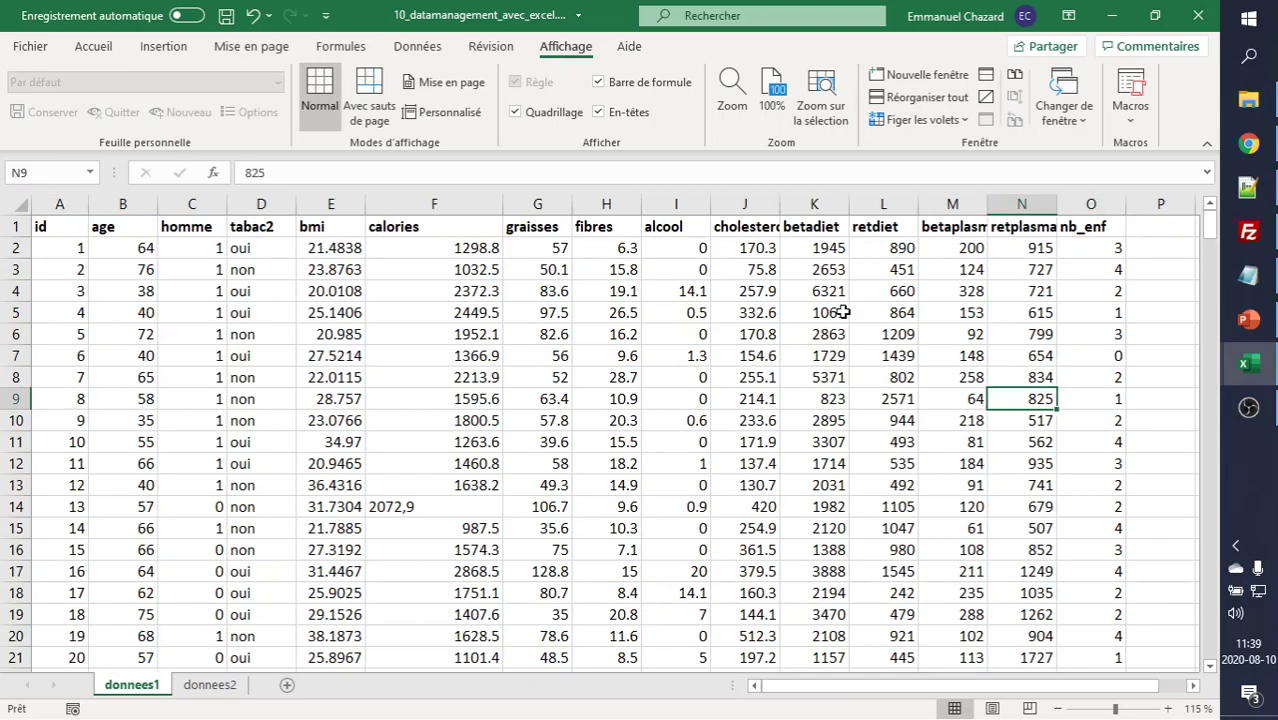
pyautogui.hotkey('ctrl', 'Down')
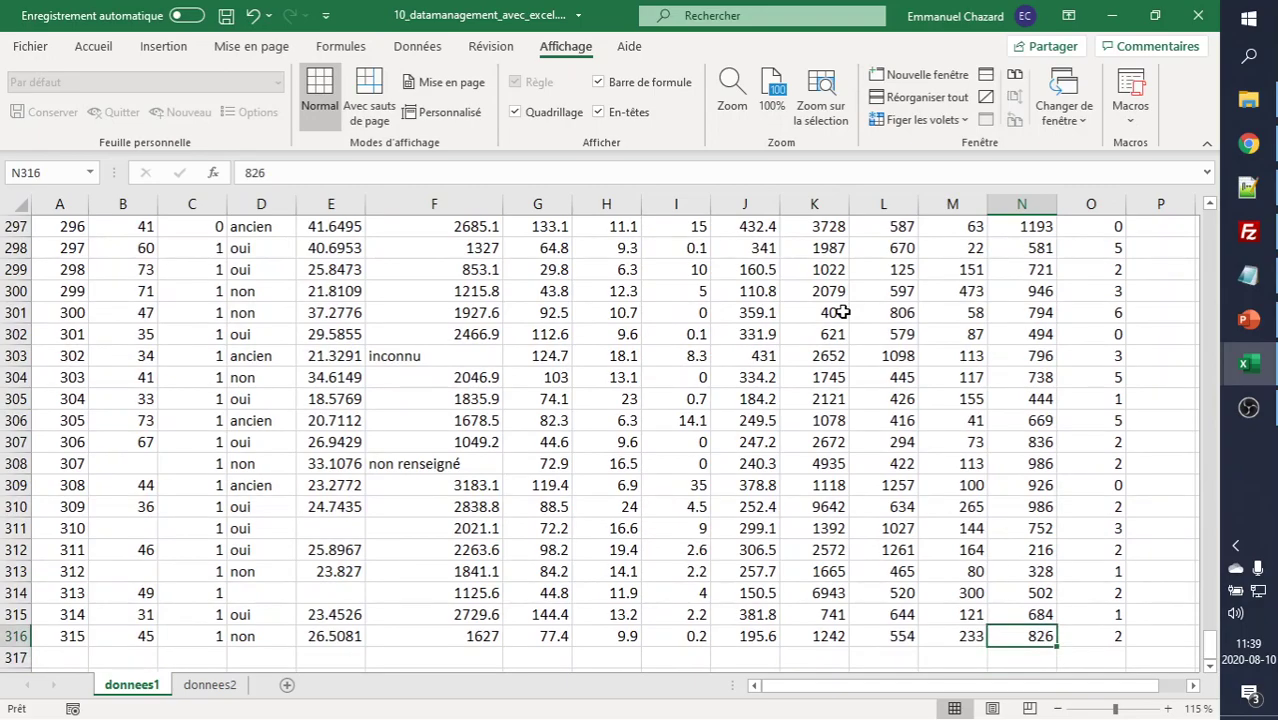
pyautogui.hotkey('ctrl', 'Up')
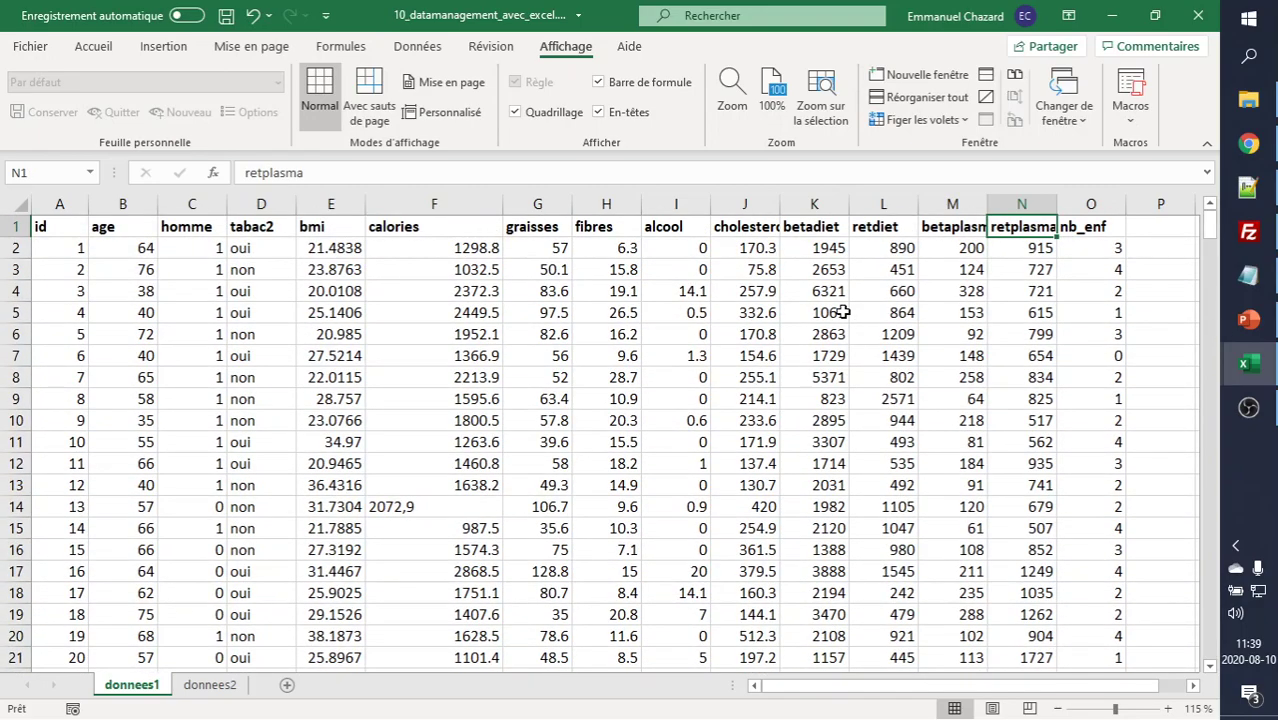
pyautogui.hotkey('ctrl', 'Left')
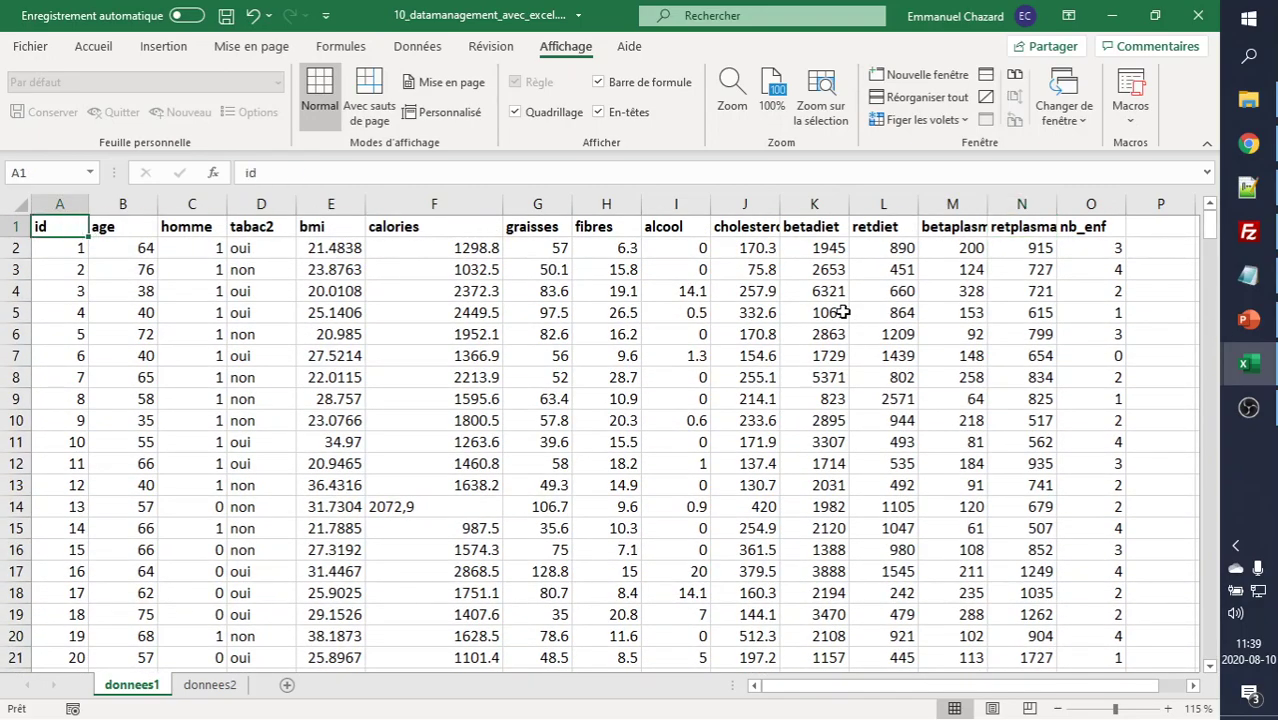
pyautogui.hotkey('ctrl', 'End')
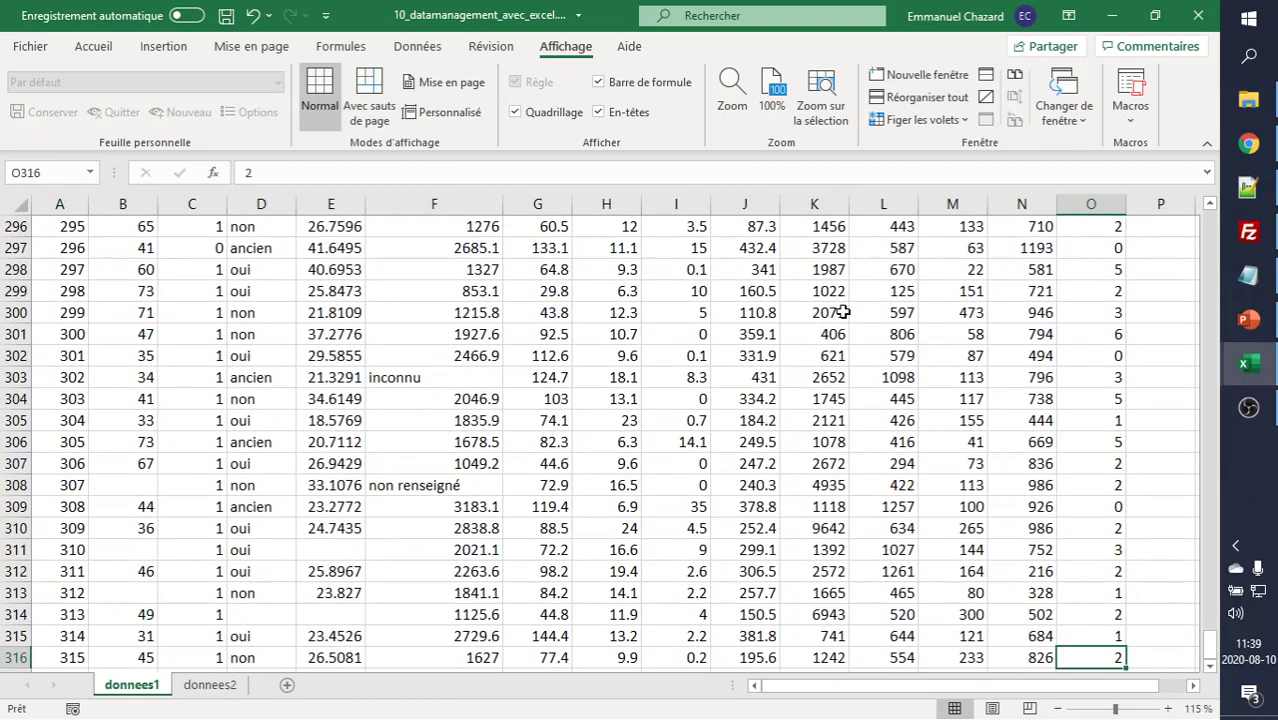
pyautogui.press('Up')
pyautogui.press('Up')
pyautogui.press('Up')
pyautogui.press('Up')
pyautogui.press('Up')
pyautogui.press('Up')
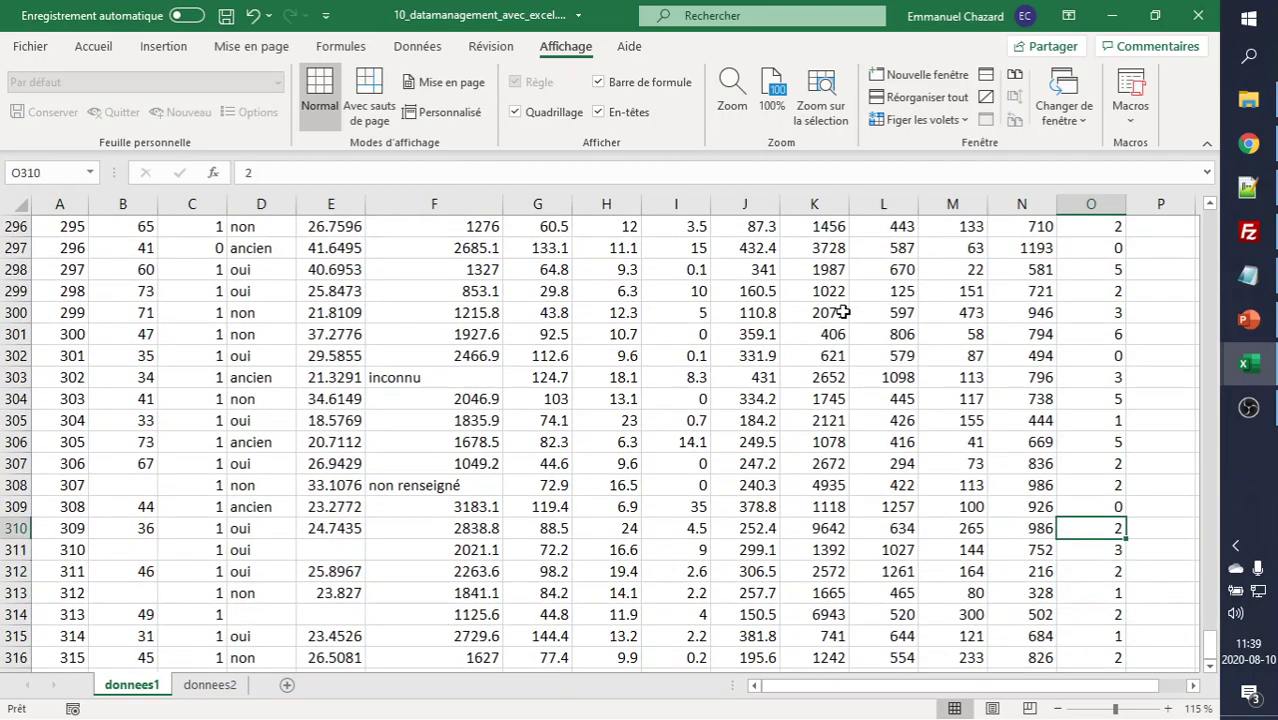
pyautogui.press('Up')
pyautogui.press('Left')
pyautogui.press('Left')
pyautogui.hotkey('shift', 'Left')
pyautogui.hotkey('shift', 'Left')
pyautogui.hotkey('shift', 'Left')
pyautogui.hotkey('shift', 'Up')
pyautogui.hotkey('shift', 'Up')
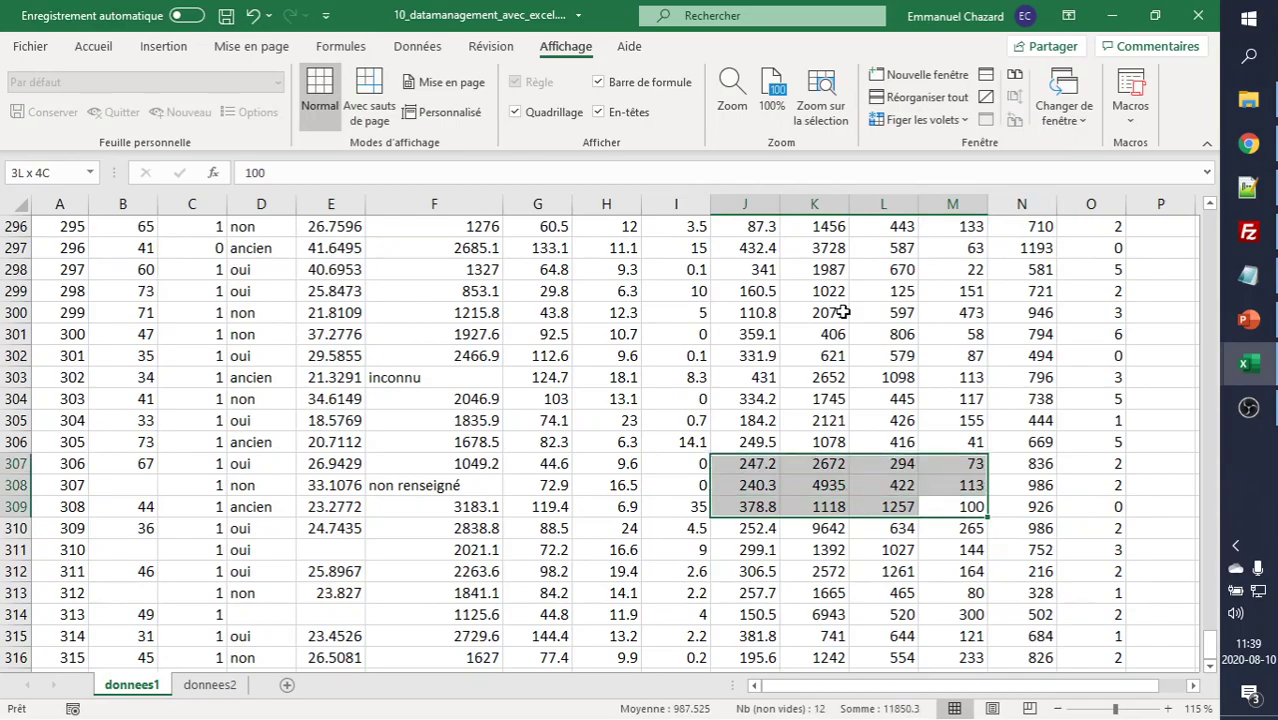
pyautogui.press('Up')
pyautogui.press('Up')
pyautogui.press('Up')
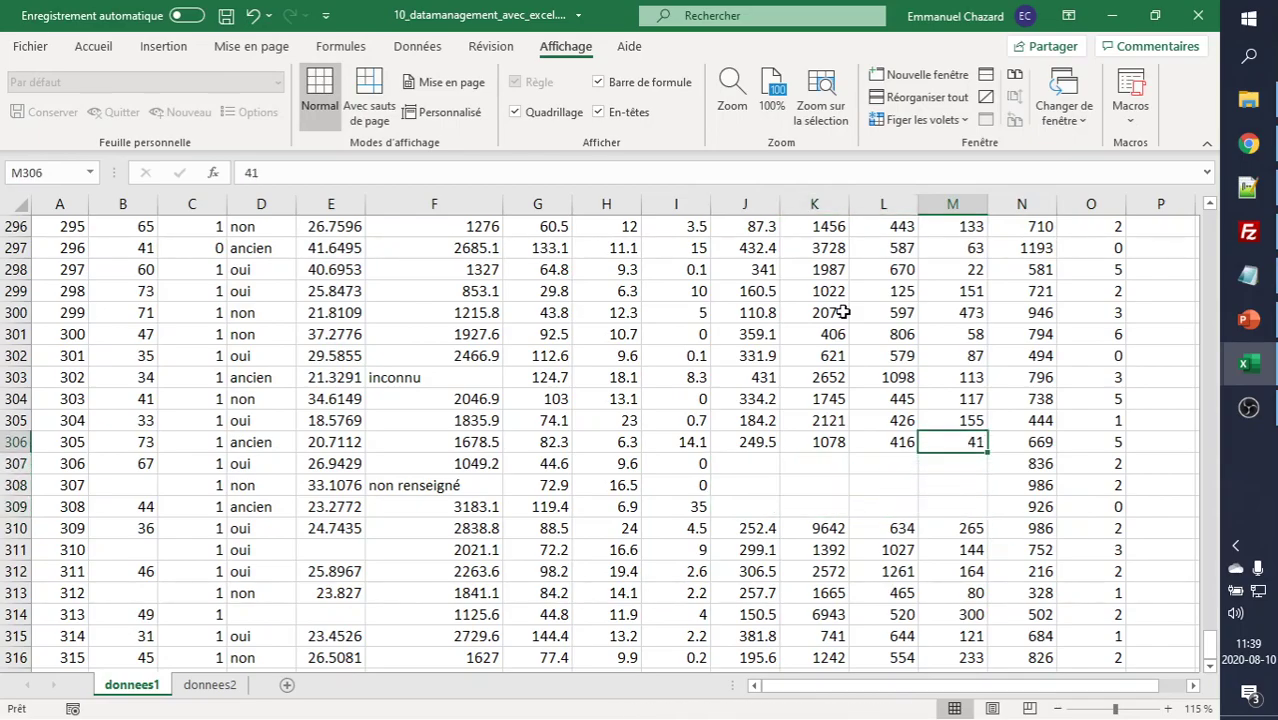
pyautogui.press('Up')
pyautogui.press('Left')
pyautogui.hotkey('ctrl', 'Up')
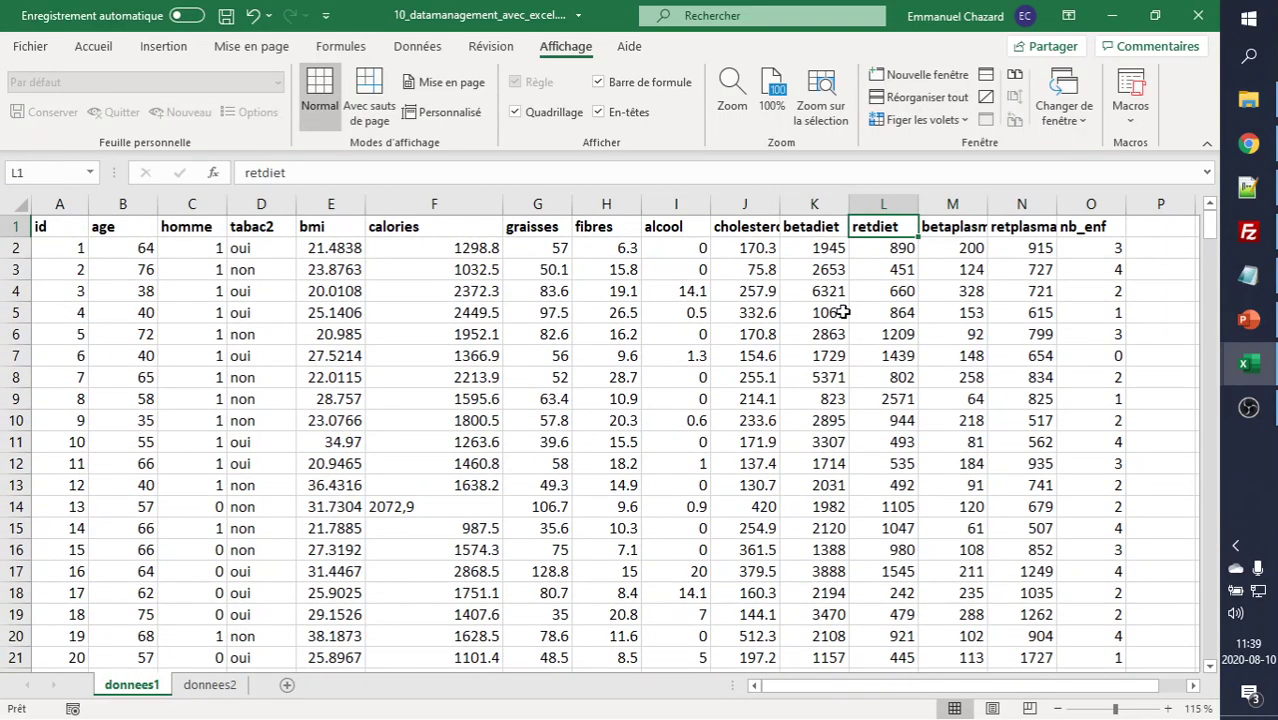
pyautogui.hotkey('ctrl', 'Down')
pyautogui.press('Down')
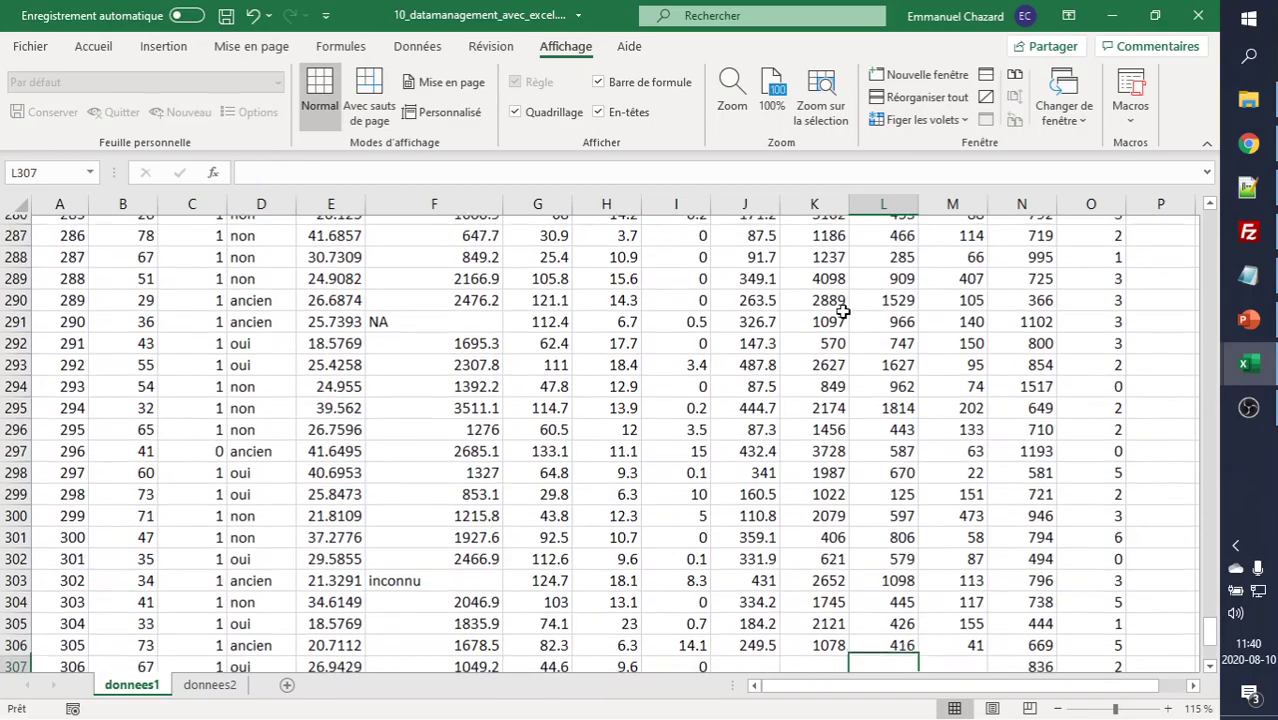
pyautogui.press('Down')
pyautogui.press('Down')
pyautogui.press('Down')
pyautogui.press('Down')
pyautogui.press('Up')
pyautogui.press('Up')
pyautogui.press('Up')
pyautogui.press('Up')
pyautogui.press('Up')
pyautogui.press('Up')
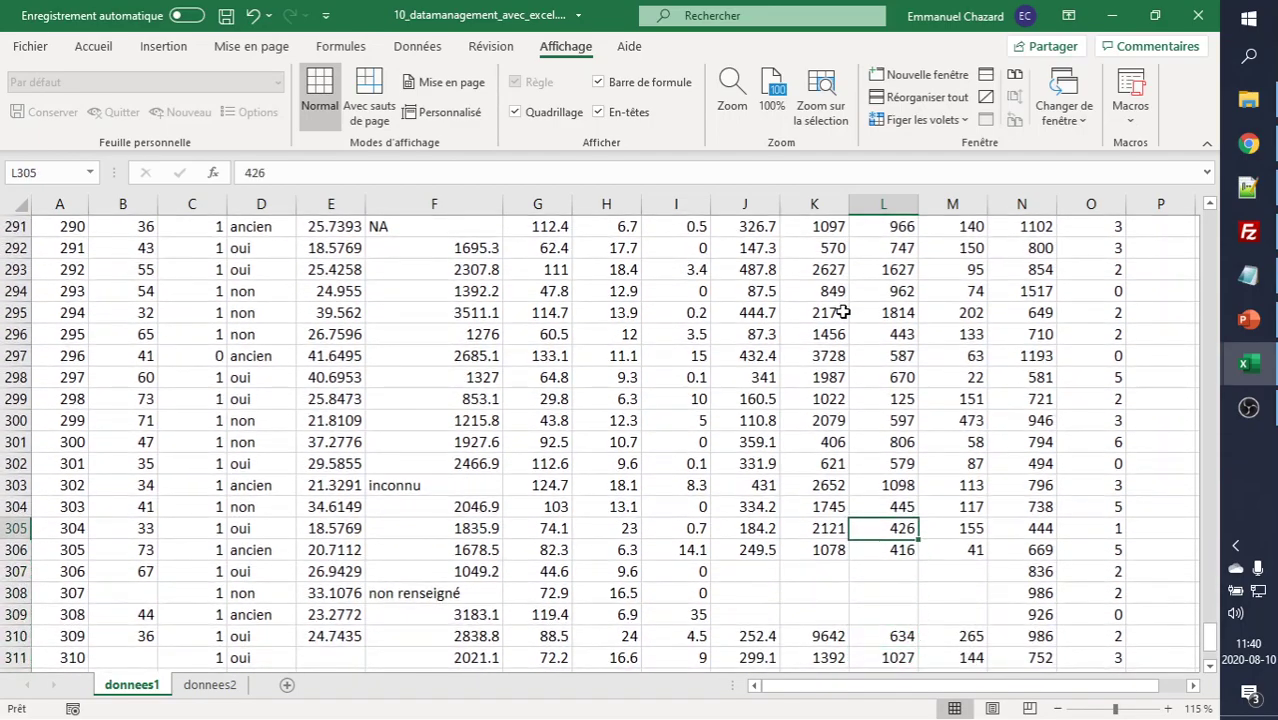
pyautogui.press('Down')
pyautogui.press('Down')
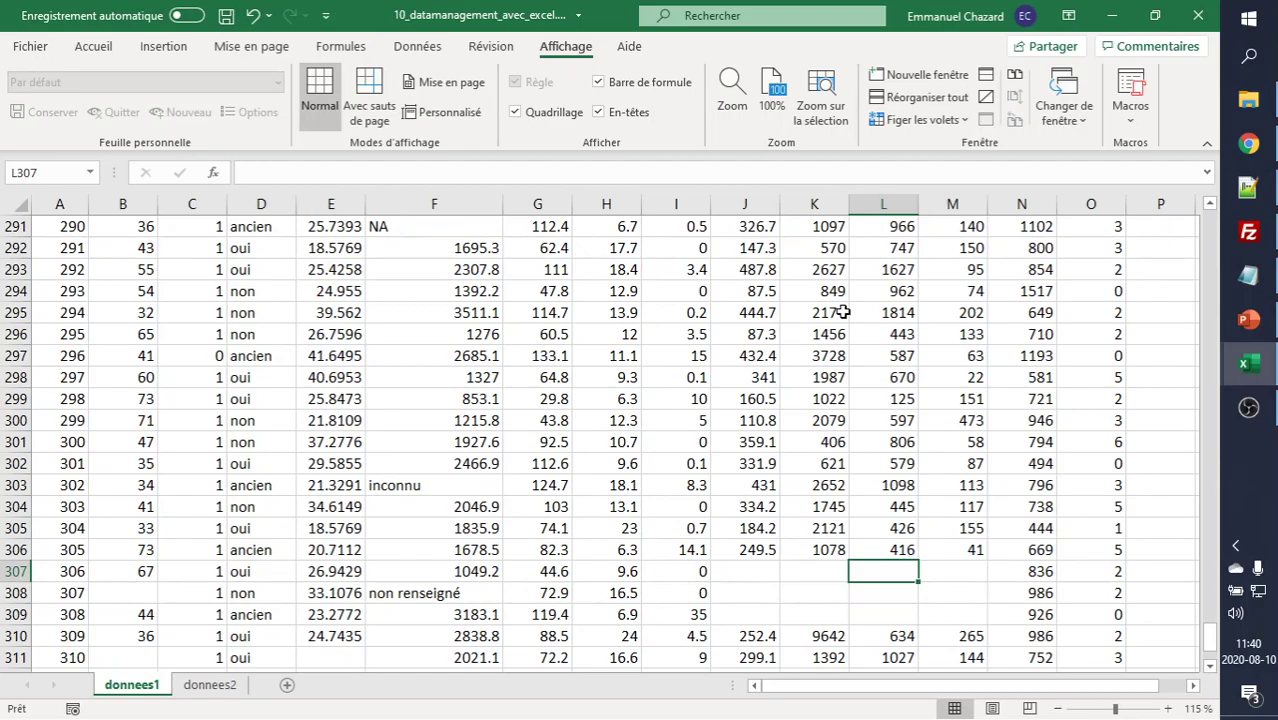
pyautogui.press('Down')
pyautogui.press('Down')
pyautogui.press('Down')
pyautogui.press('Down')
pyautogui.press('Down')
pyautogui.press('Down')
pyautogui.press('Up')
pyautogui.press('Up')
pyautogui.press('Up')
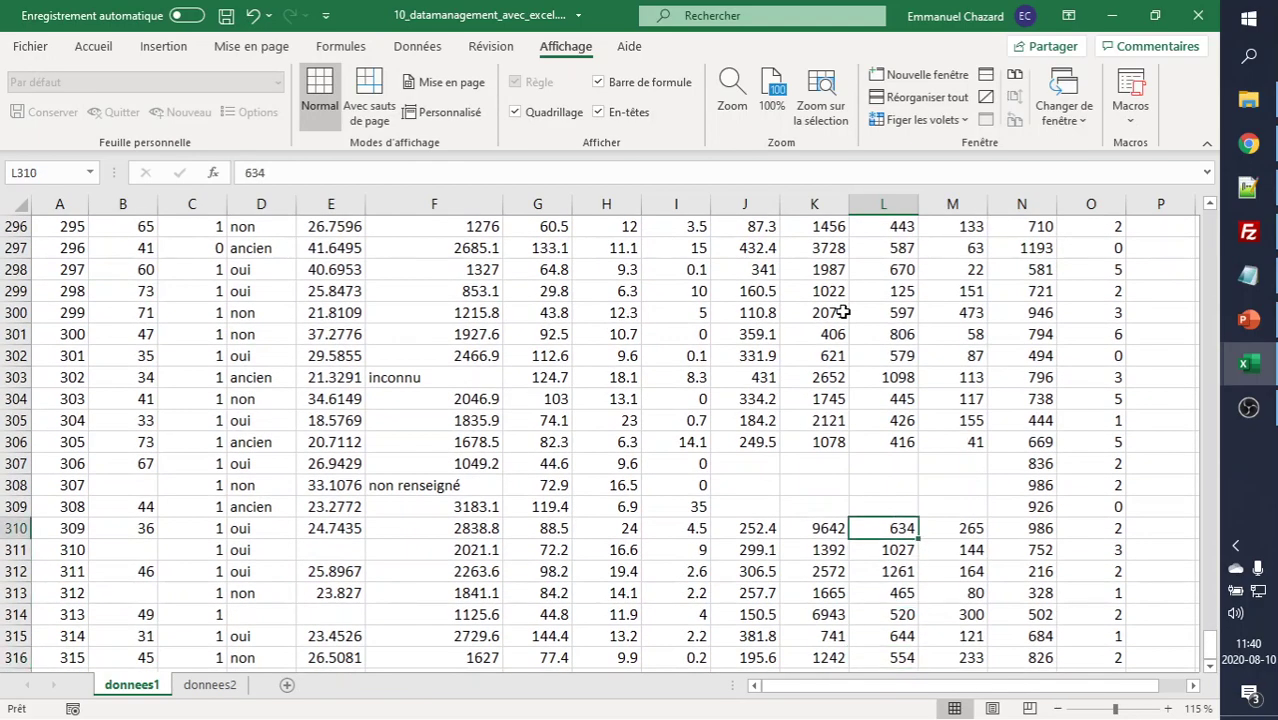
pyautogui.press('Up')
pyautogui.press('Up')
pyautogui.press('Up')
pyautogui.hotkey('ctrl', 'Up')
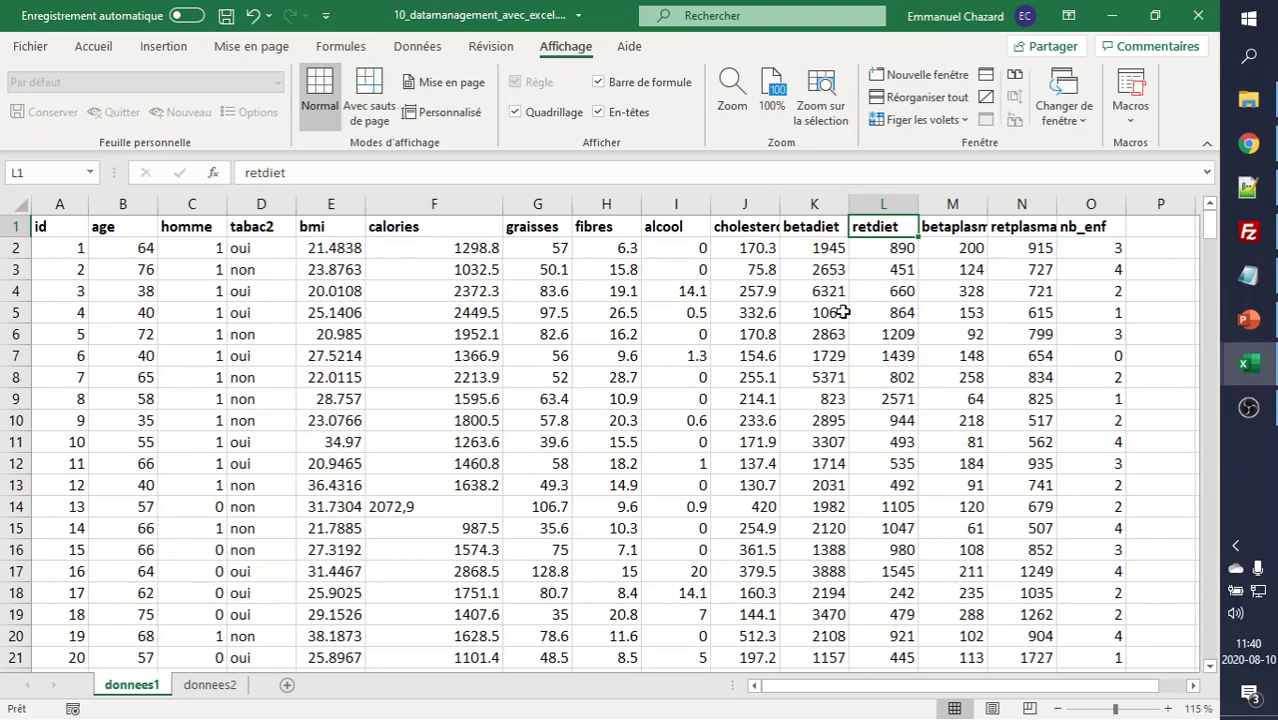
# - Select the whole donnees1 table from A1 to O316, columns id through nb_enf
pyautogui.click(768, 332)
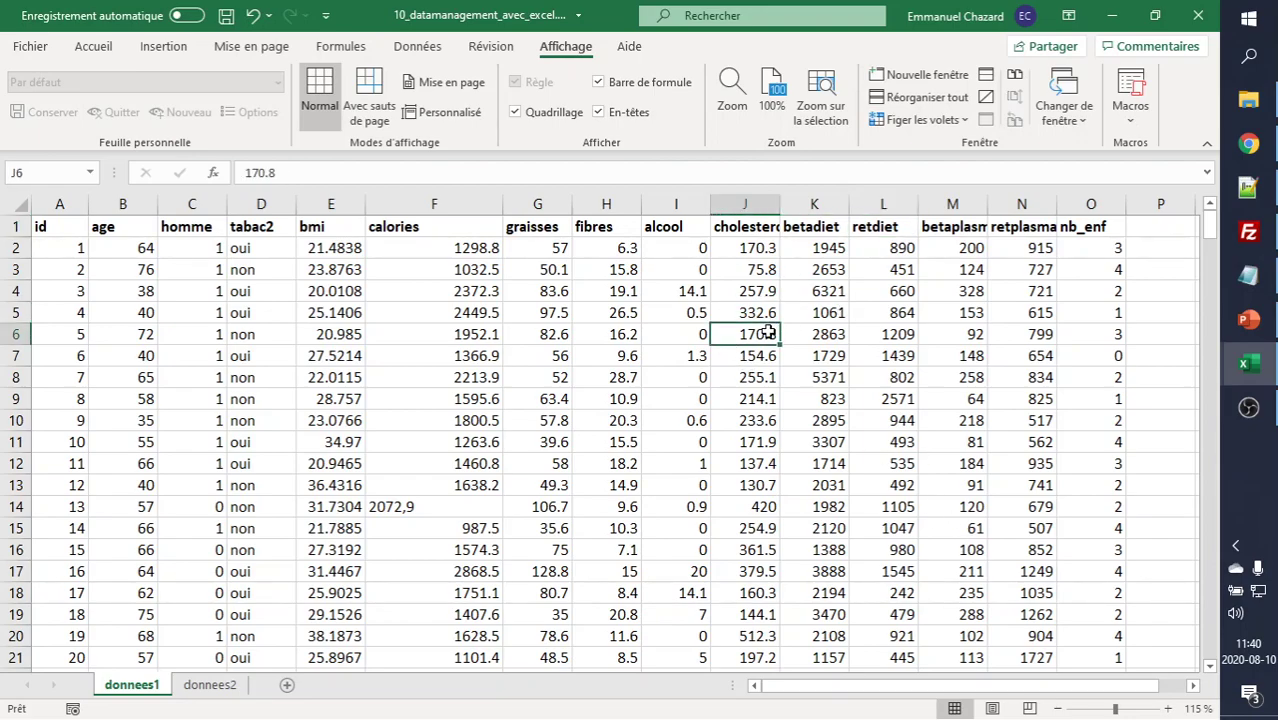
pyautogui.keyDown('shift'); pyautogui.click(605, 443); pyautogui.keyUp('shift')
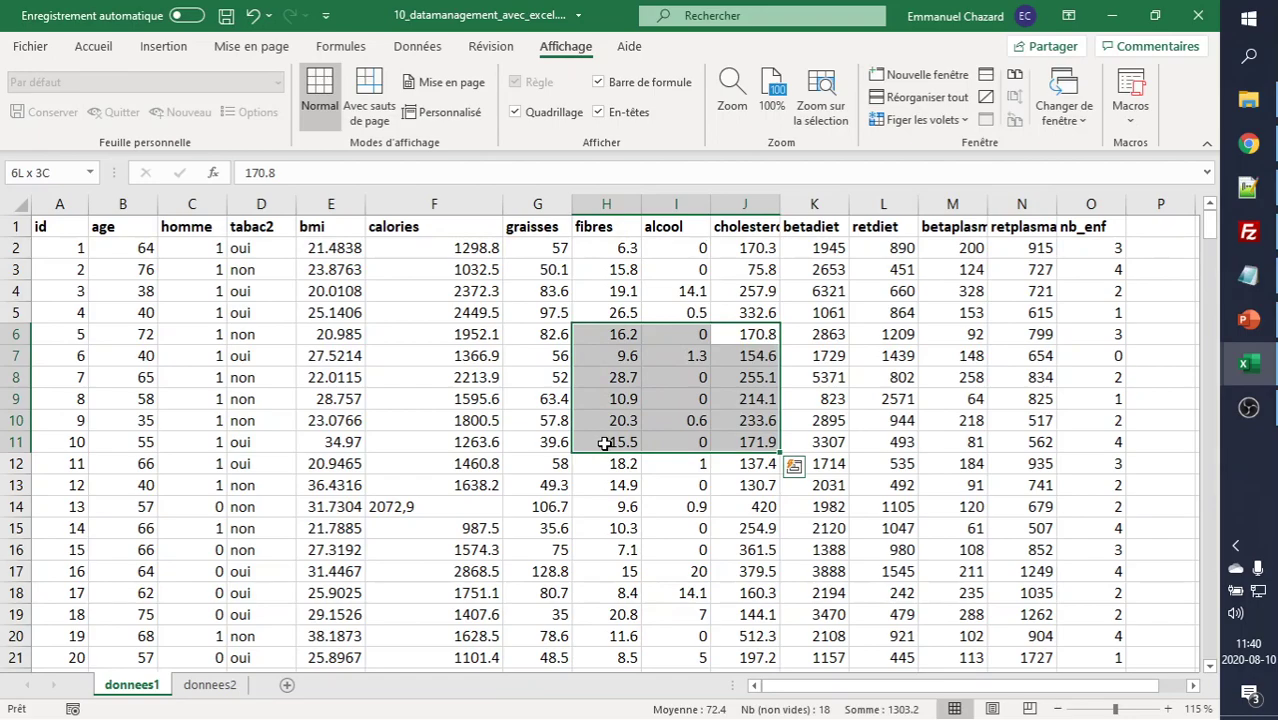
pyautogui.click(703, 307)
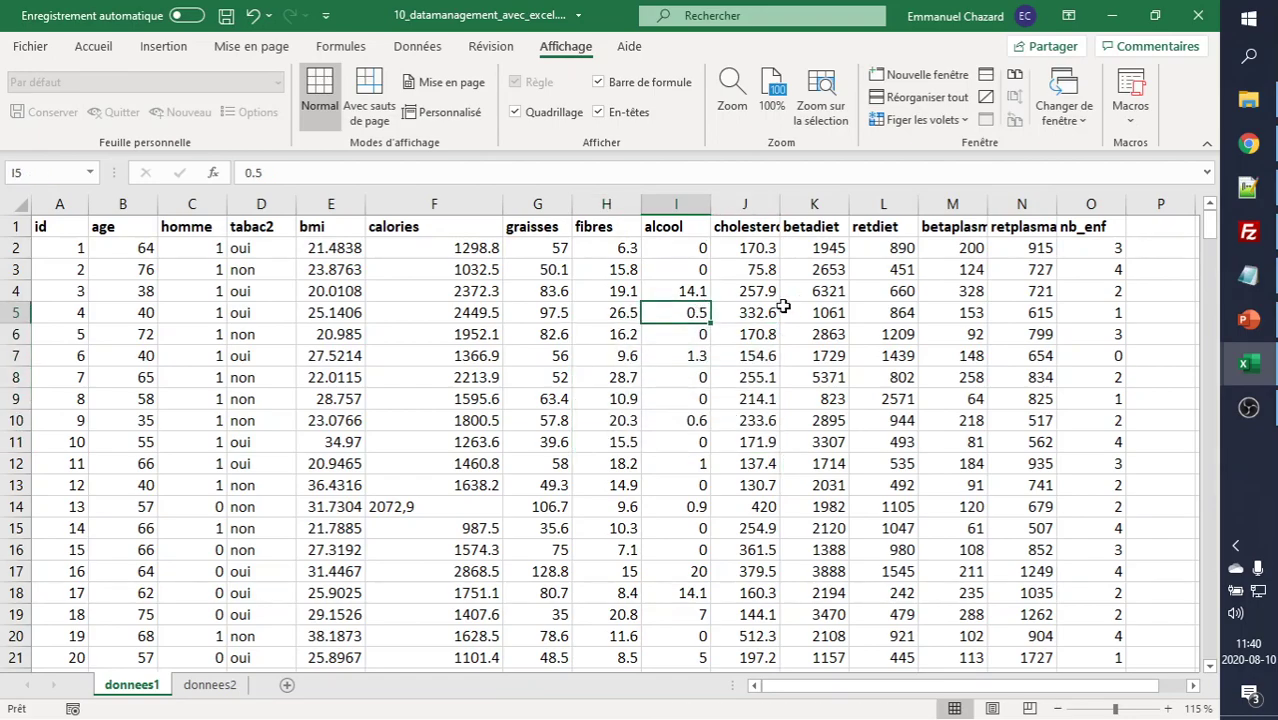
pyautogui.hotkey('ctrl', 'Home')
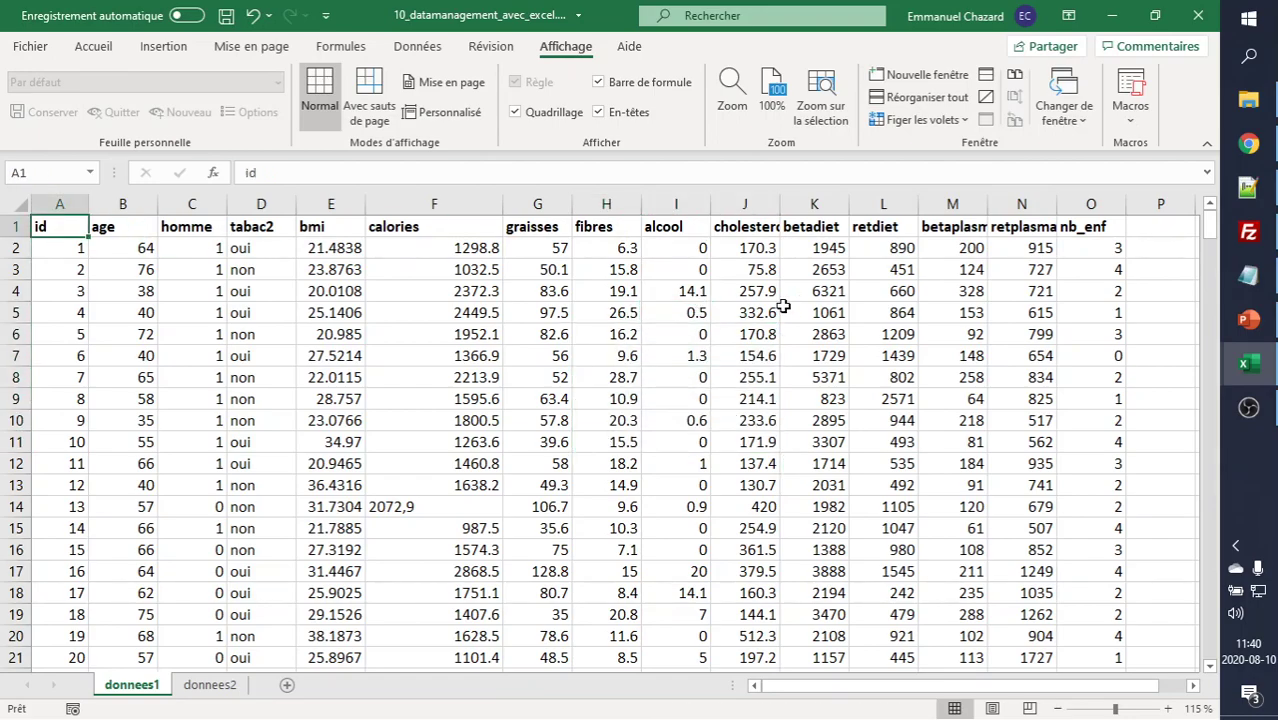
pyautogui.hotkey('ctrl', 'shift', 'End')
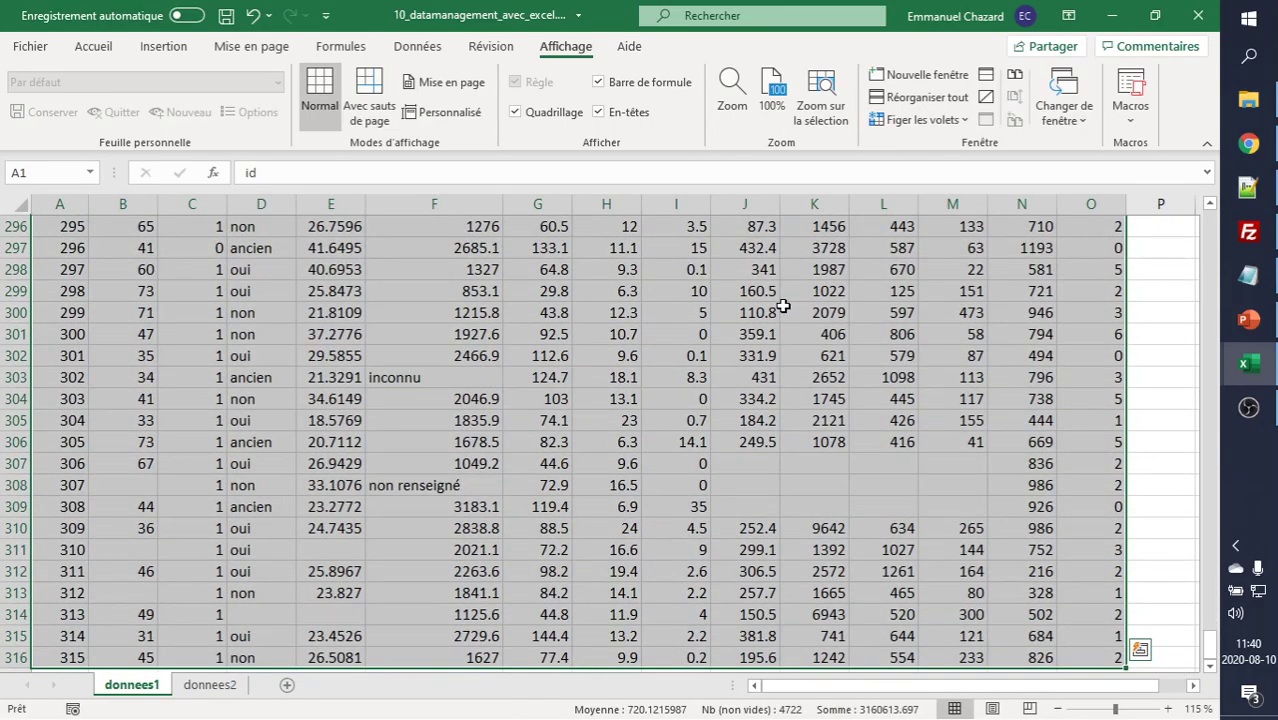
pyautogui.hotkey('ctrl', 'Home')
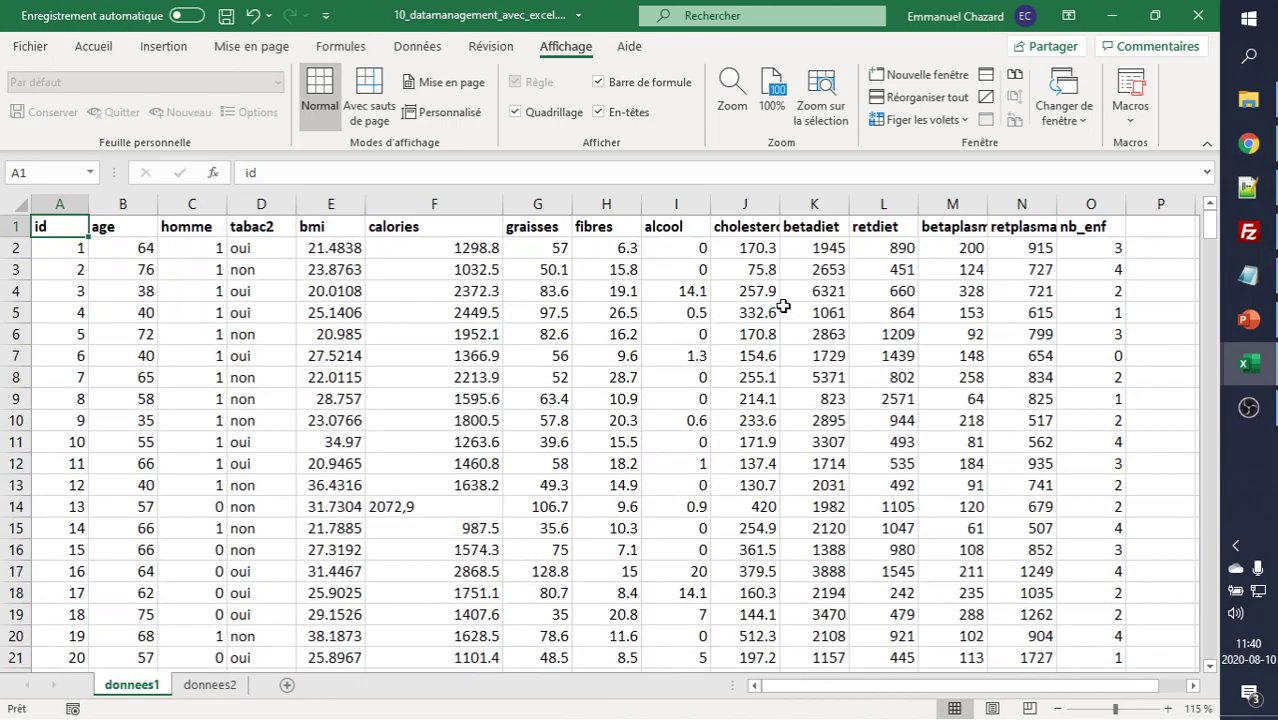
pyautogui.hotkey('ctrl', 'shift', 'End')
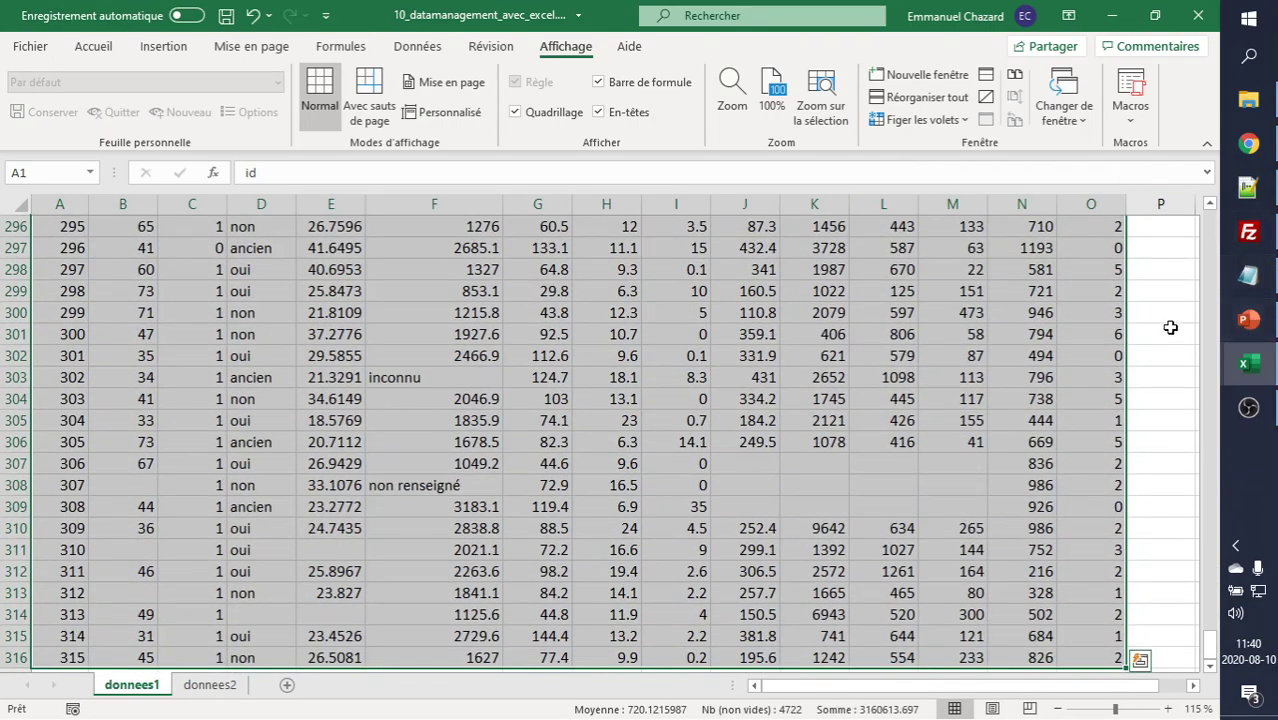
pyautogui.scroll(-1, 1155, 356)
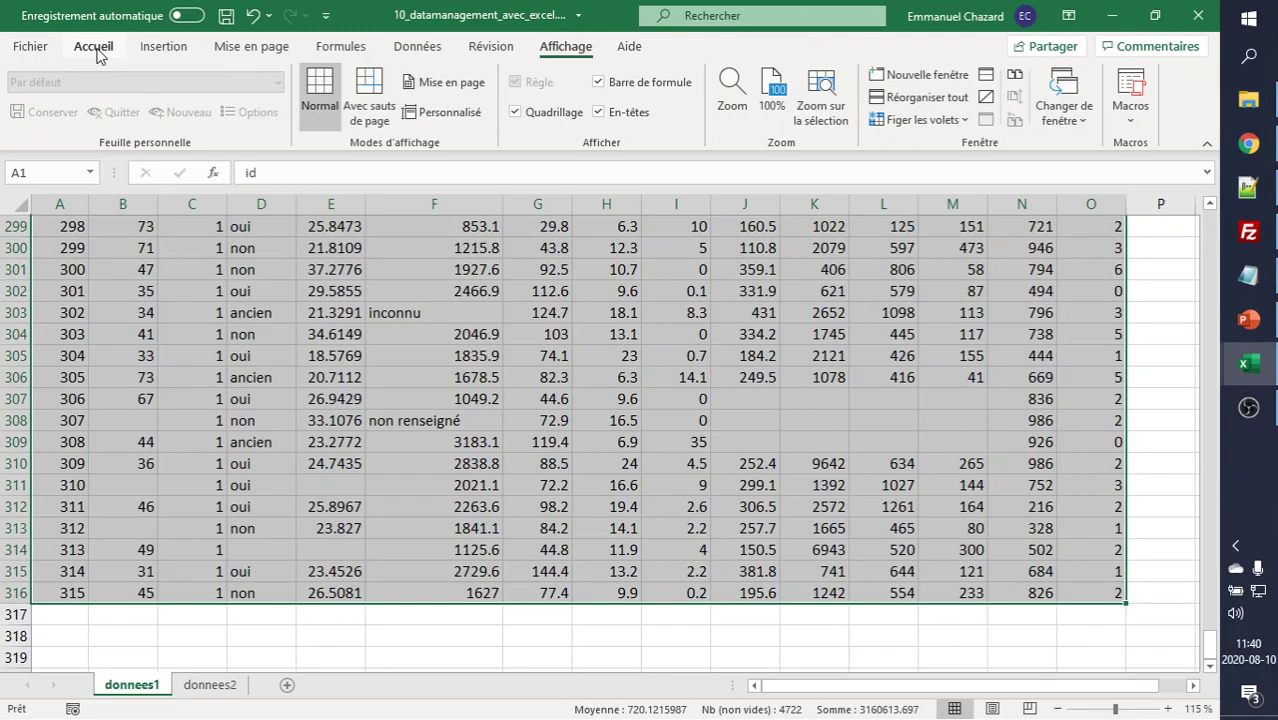
# - Turn on Filtrer for every donnees1 column, check the calories filter arrow, then select B2
pyautogui.click(415, 48)
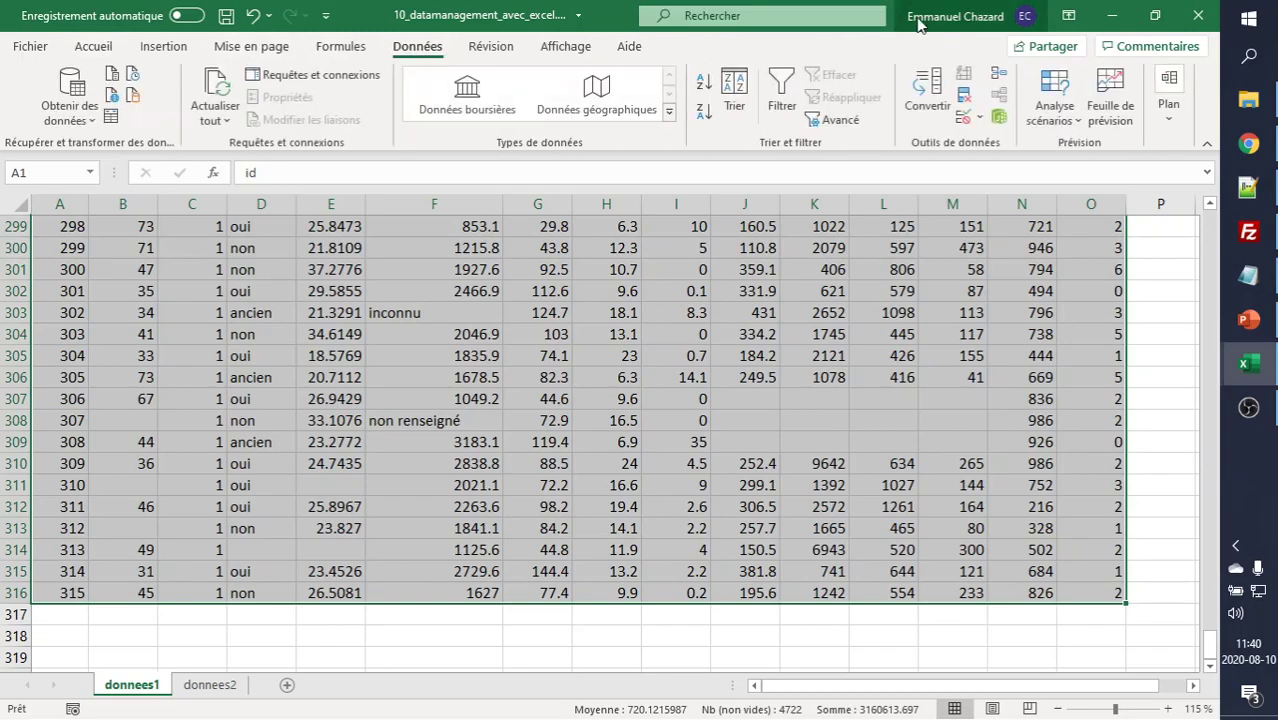
pyautogui.click(781, 95)
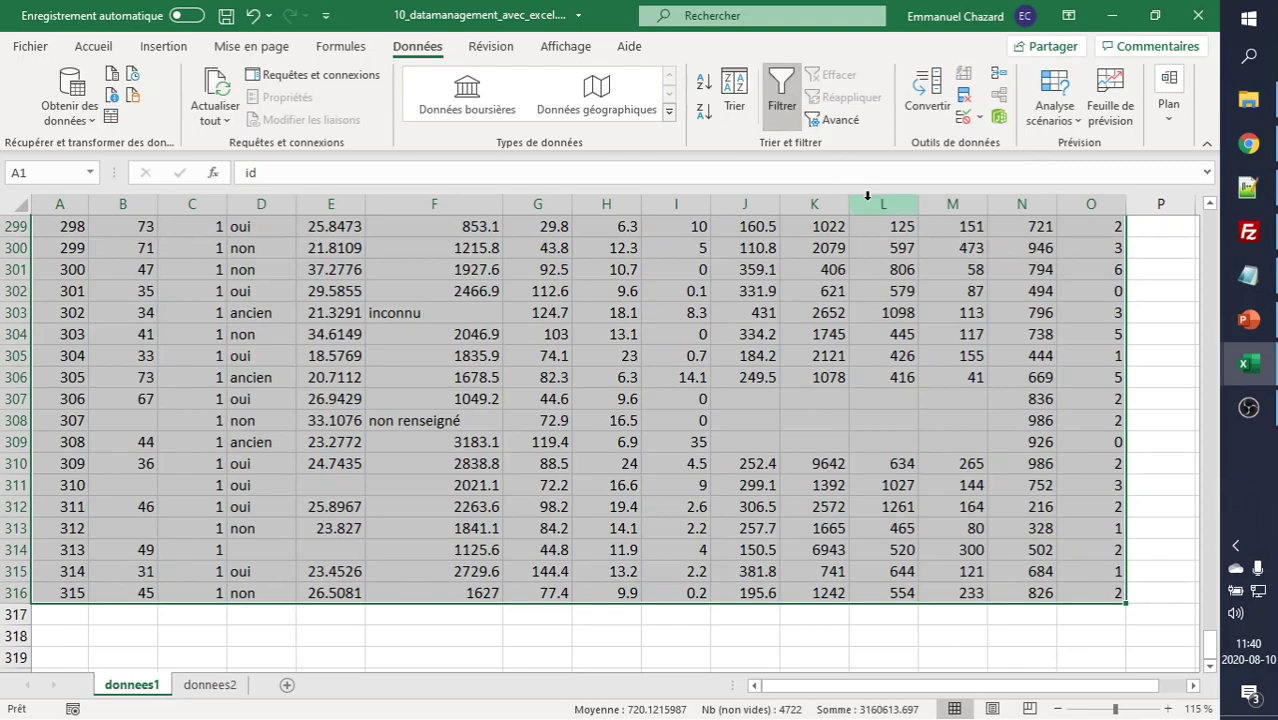
pyautogui.hotkey('ctrl', 'Home')
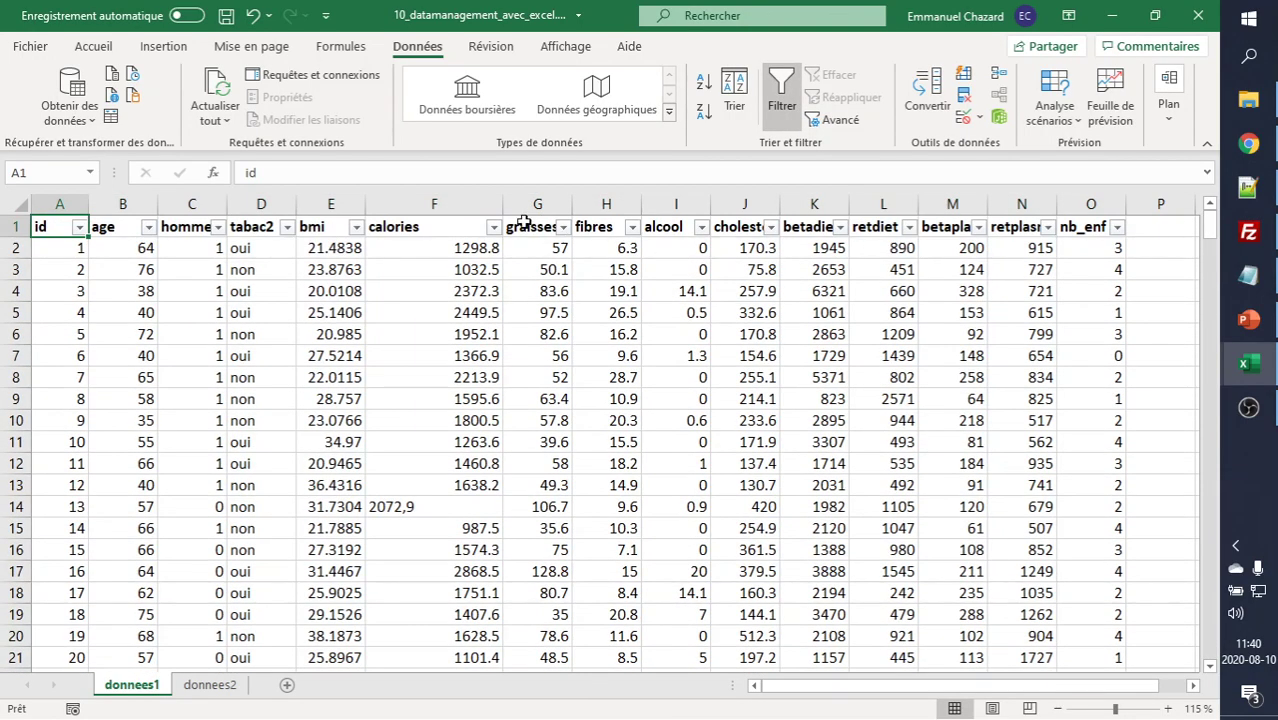
pyautogui.click(470, 229)
pyautogui.click(493, 230)
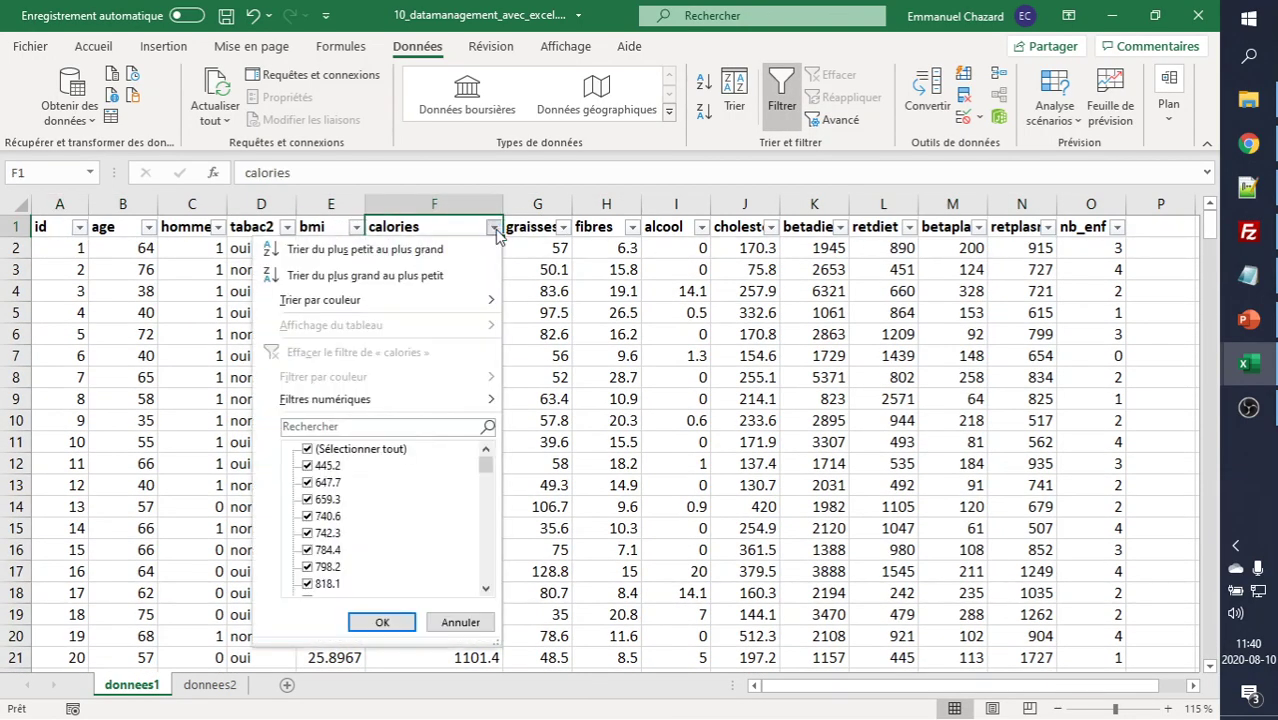
pyautogui.click(495, 230)
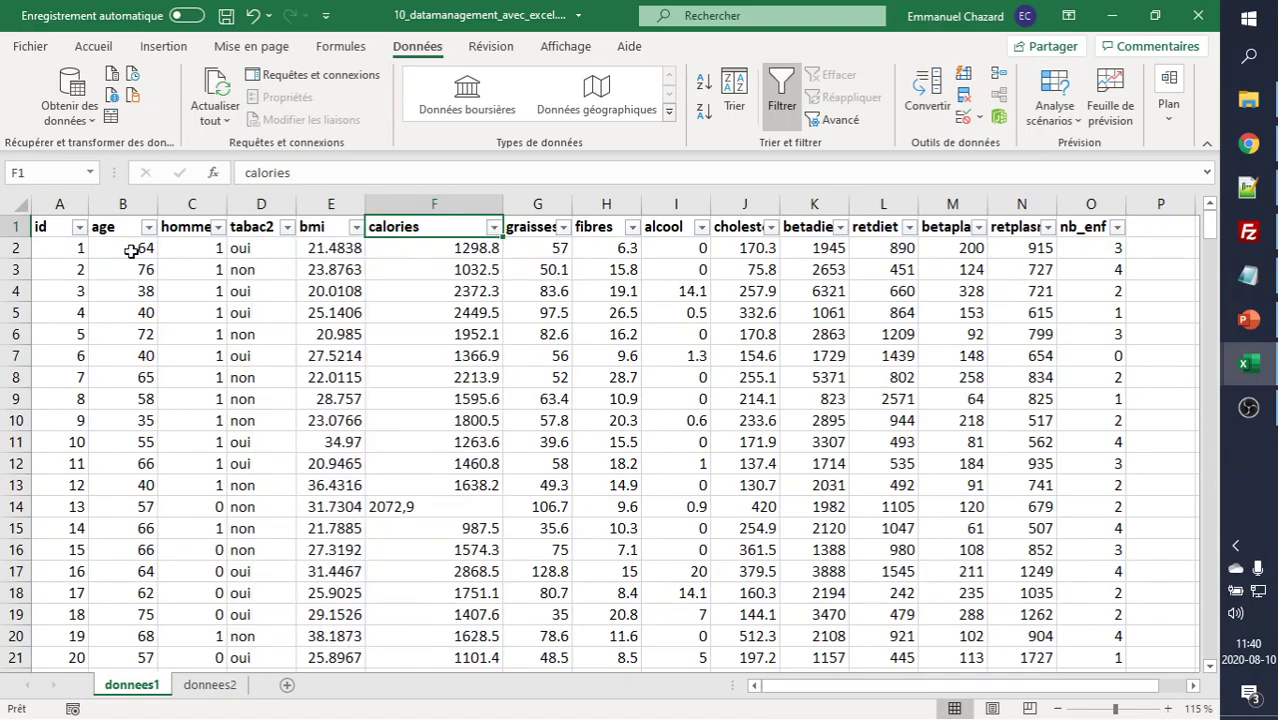
pyautogui.click(127, 251)
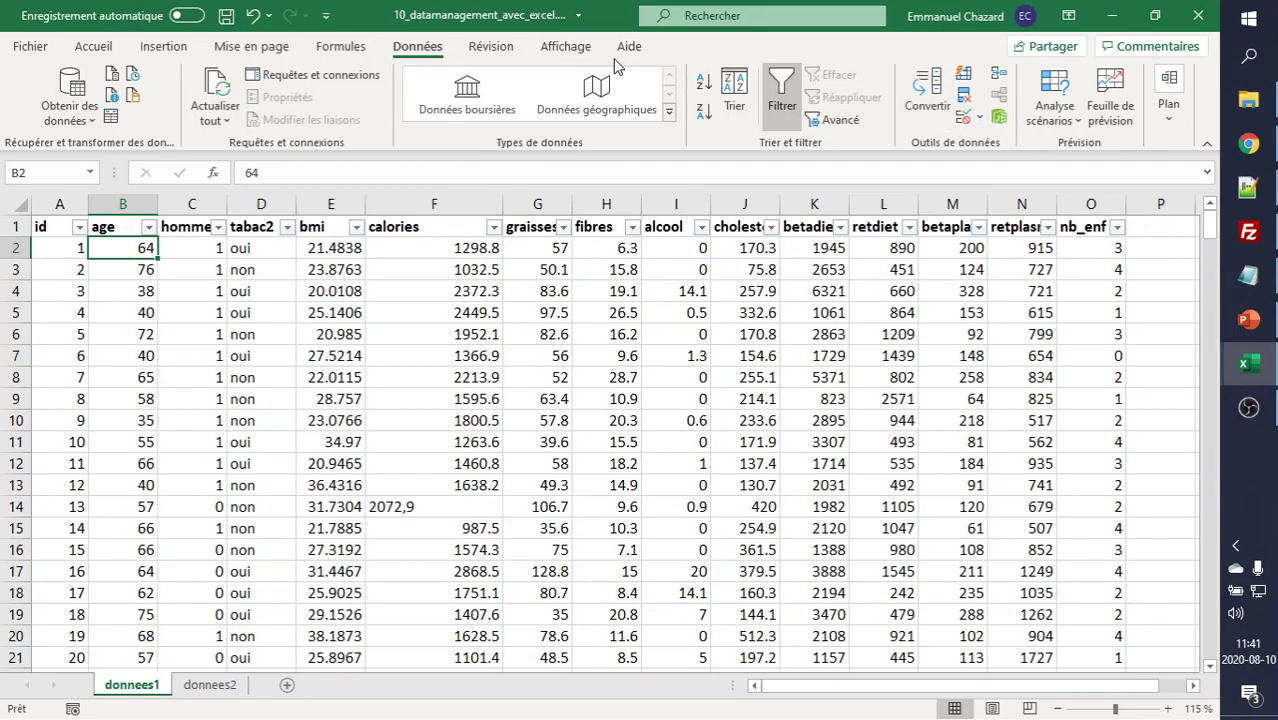
# - Freeze panes at B2 so the header row and id column stay visible while scrolling
pyautogui.click(475, 105)
pyautogui.click(566, 46)
pyautogui.click(661, 250)
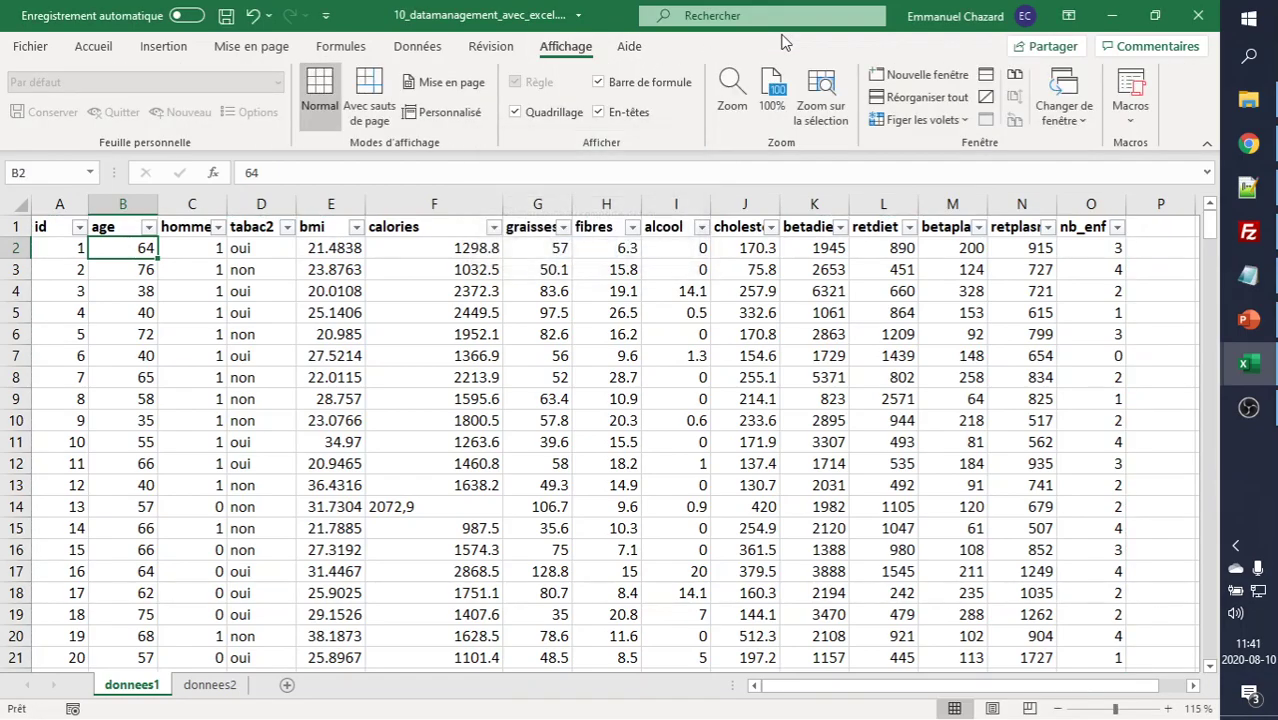
pyautogui.click(904, 118)
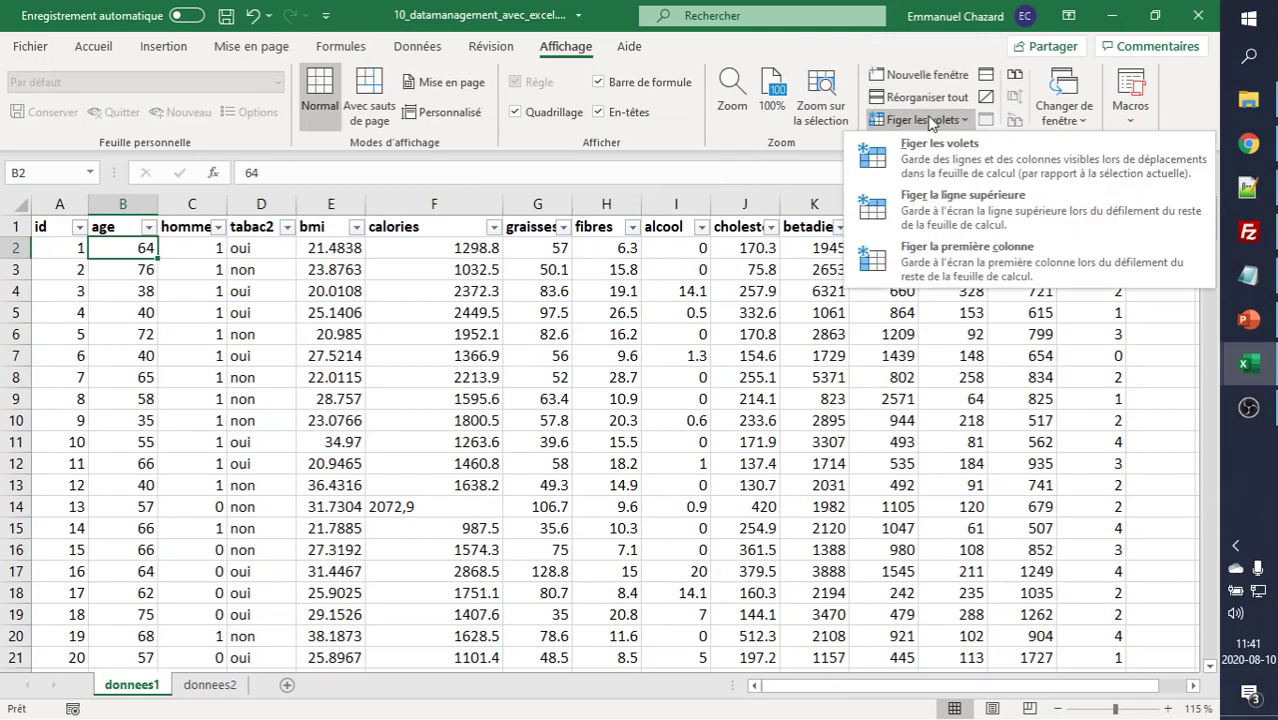
pyautogui.click(897, 165)
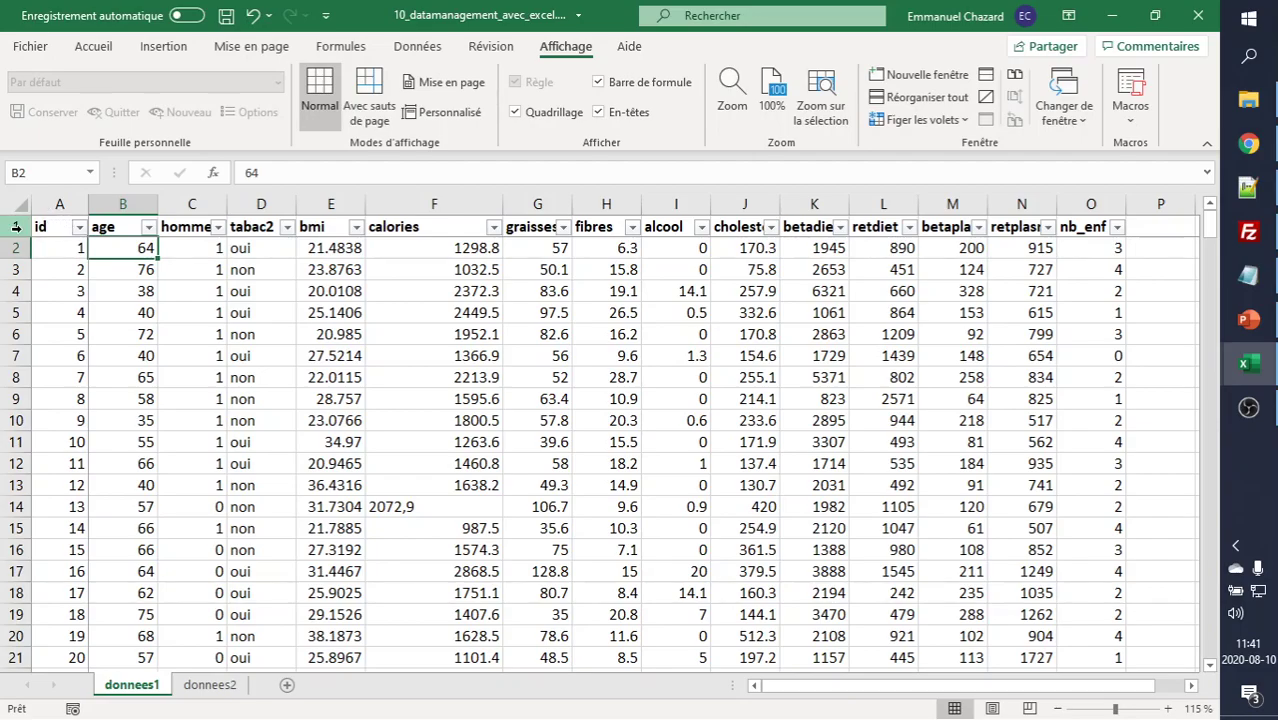
pyautogui.scroll(-1, 155, 263)
pyautogui.scroll(-5, 155, 263)
pyautogui.scroll(-1, 160, 263)
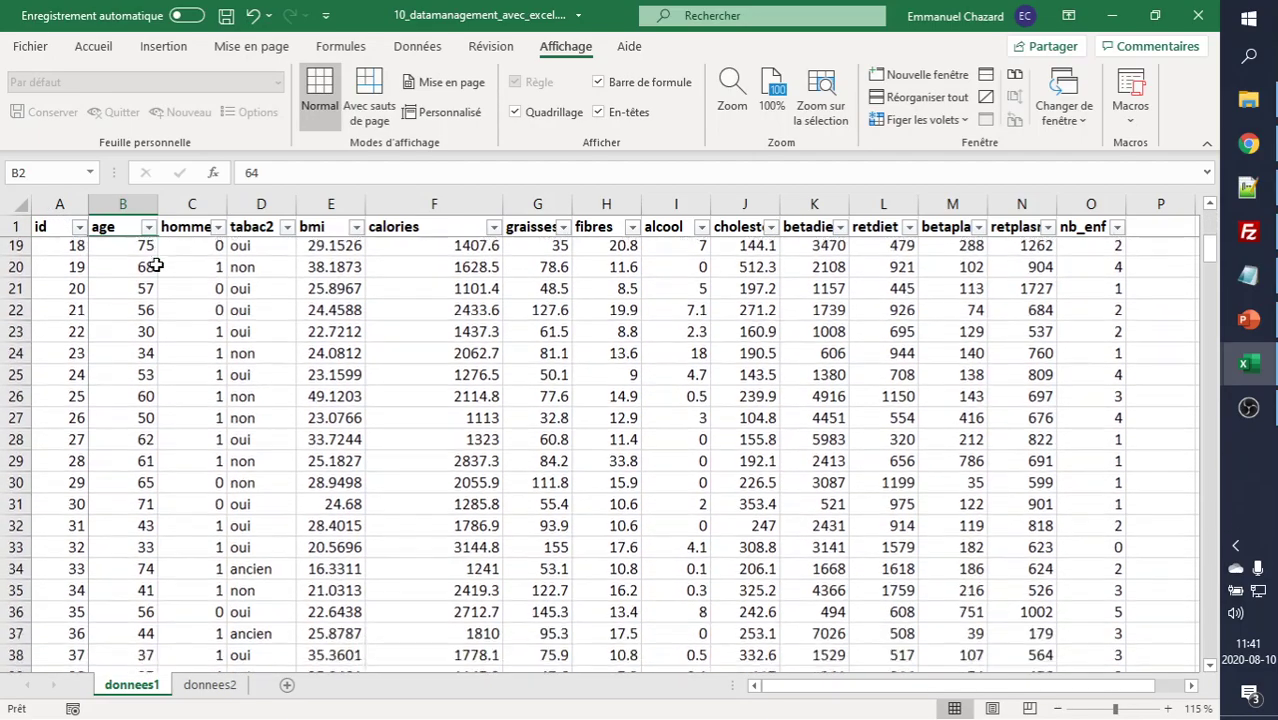
pyautogui.scroll(-3, 160, 263)
pyautogui.moveTo(776, 687)
pyautogui.mouseDown()
pyautogui.moveTo(882, 690)
pyautogui.moveTo(700, 688)
pyautogui.mouseUp()
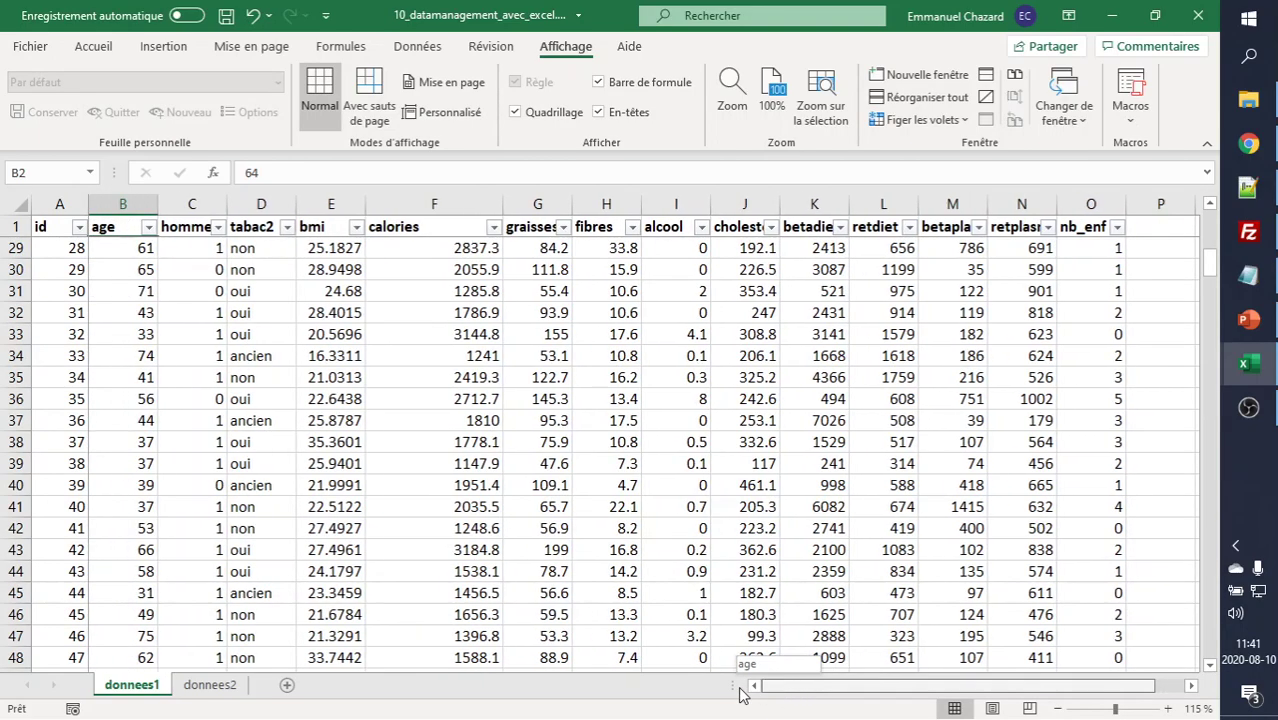
pyautogui.click(334, 225)
pyautogui.hotkey('ctrl', 'Home')
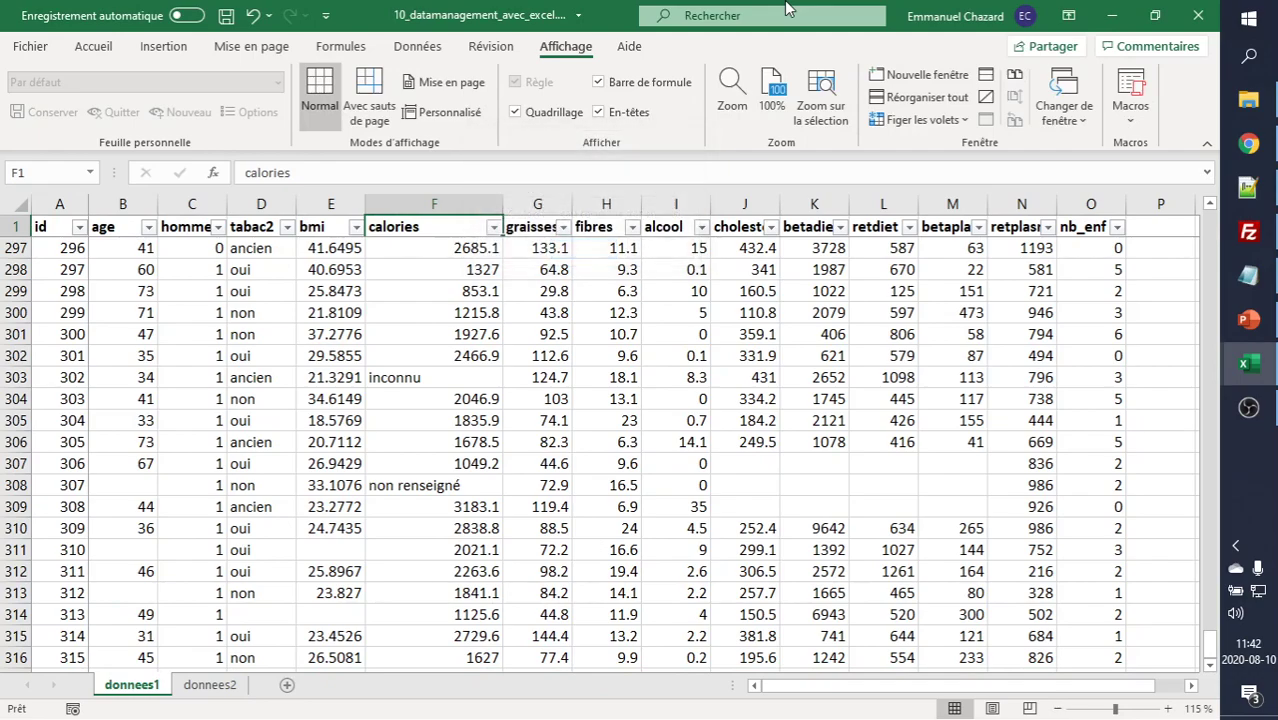
pyautogui.click(400, 221)
pyautogui.click(470, 220)
pyautogui.click(434, 251)
pyautogui.click(446, 272)
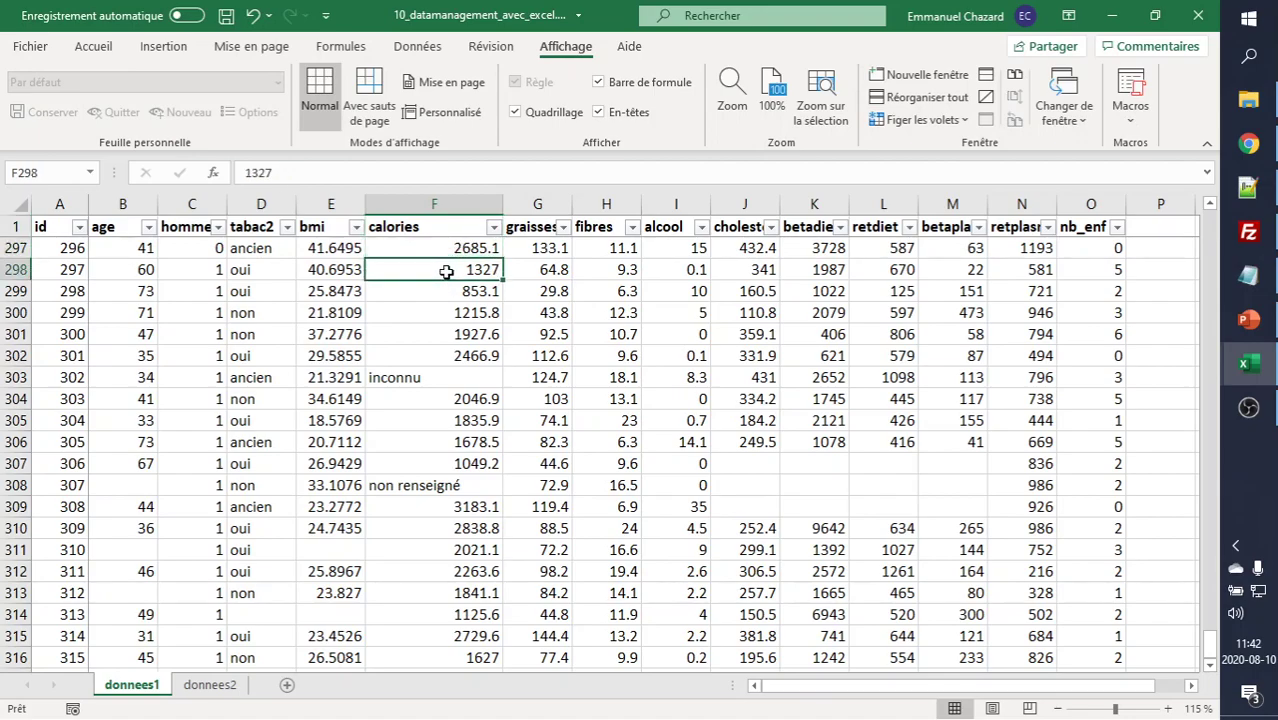
pyautogui.click(446, 291)
pyautogui.click(448, 334)
pyautogui.click(452, 356)
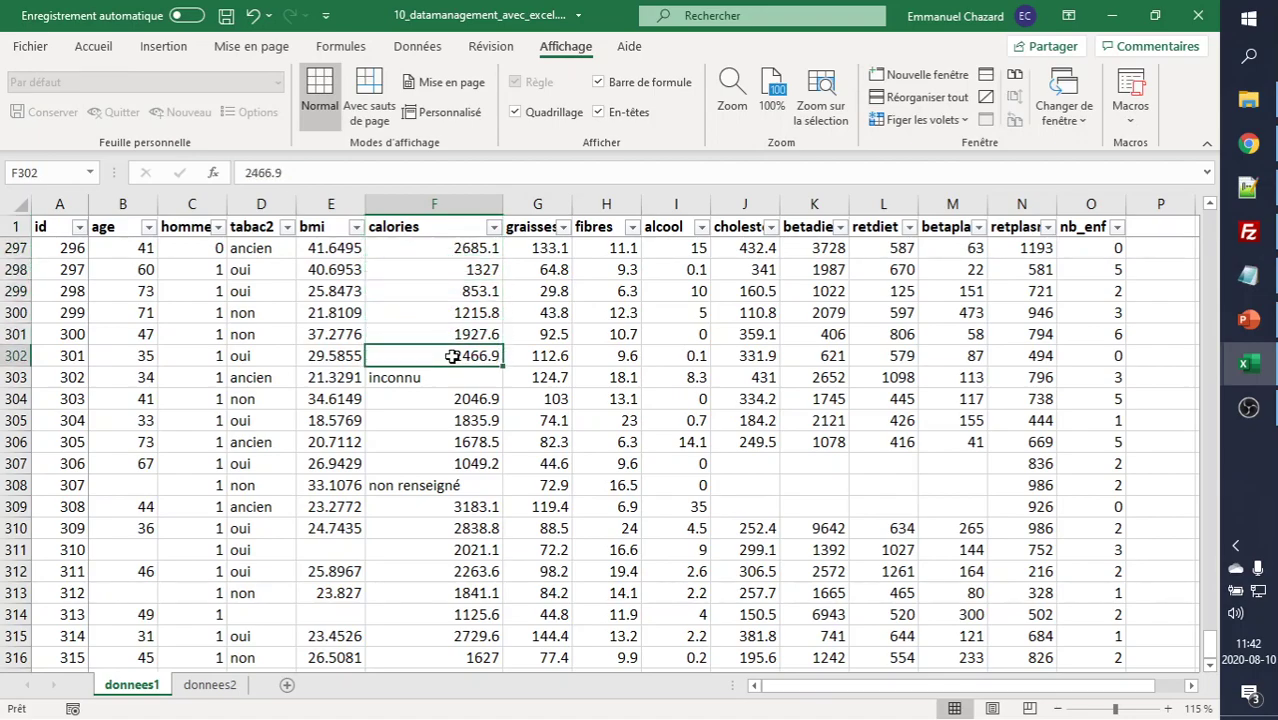
pyautogui.click(417, 377)
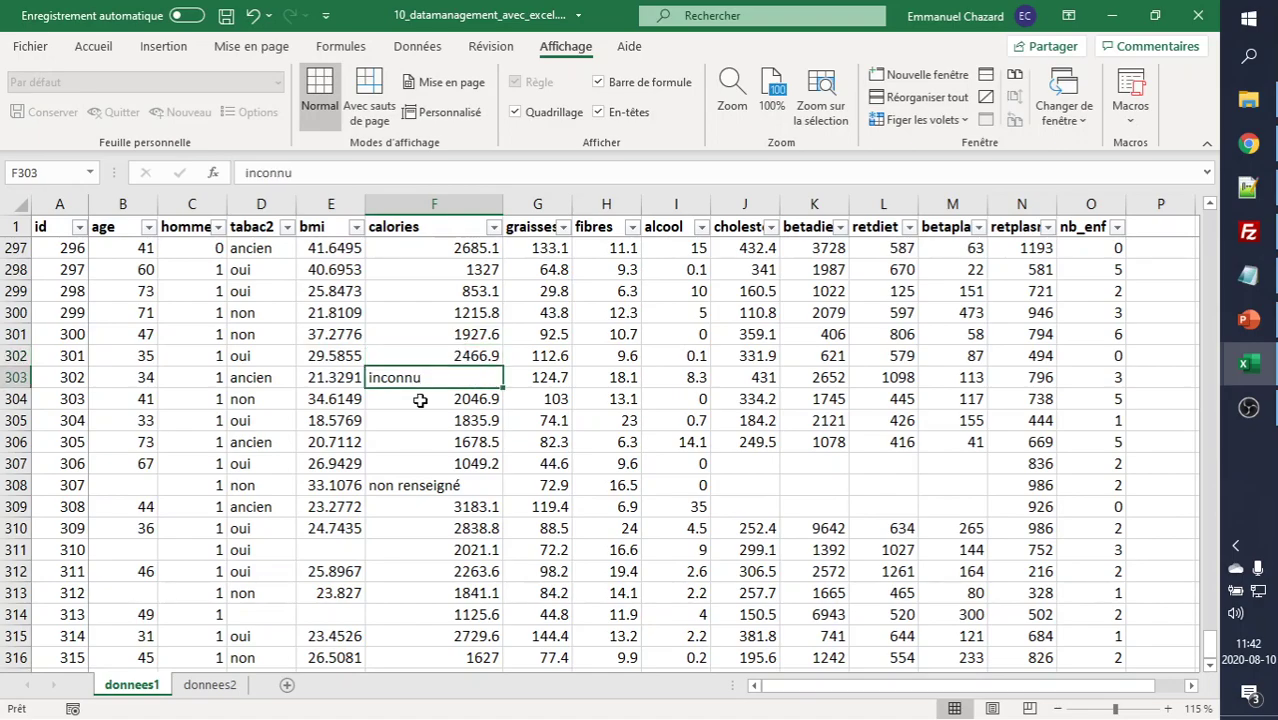
pyautogui.click(425, 482)
pyautogui.scroll(-4, 425, 482)
pyautogui.scroll(5, 425, 477)
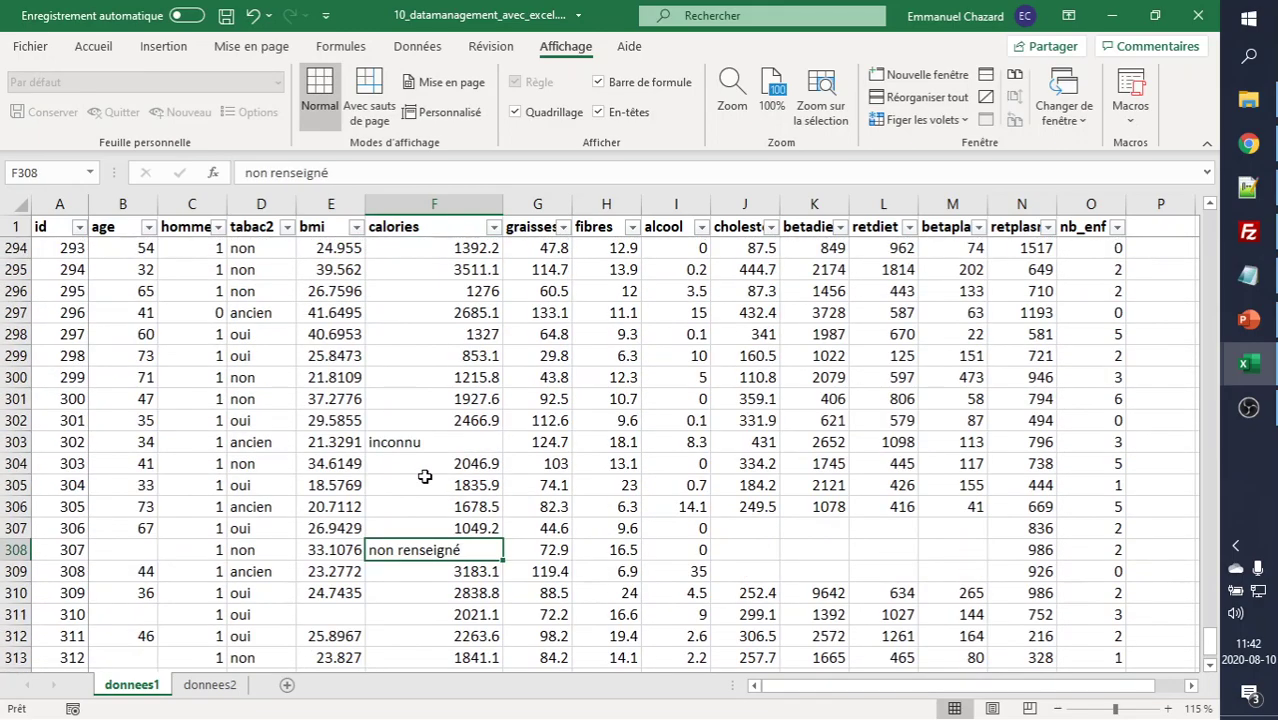
pyautogui.scroll(2, 425, 477)
pyautogui.scroll(2, 425, 475)
pyautogui.scroll(2, 425, 472)
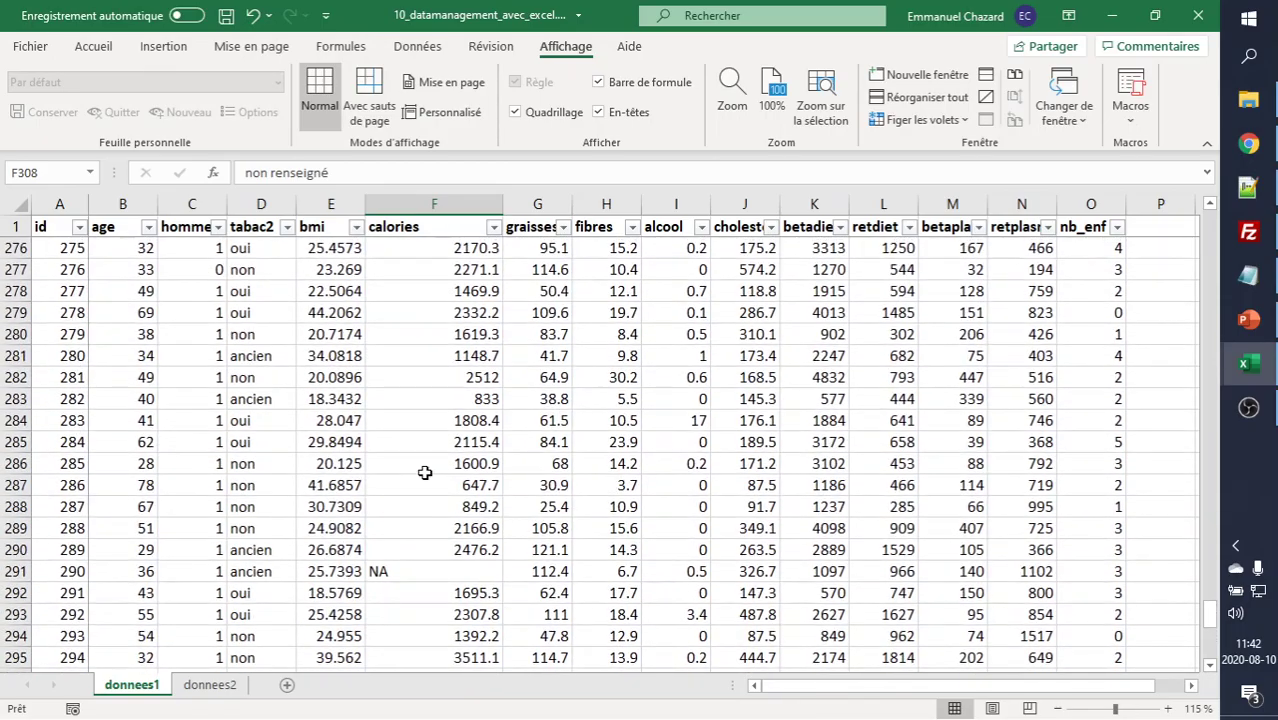
pyautogui.scroll(11, 425, 472)
pyautogui.scroll(7, 422, 474)
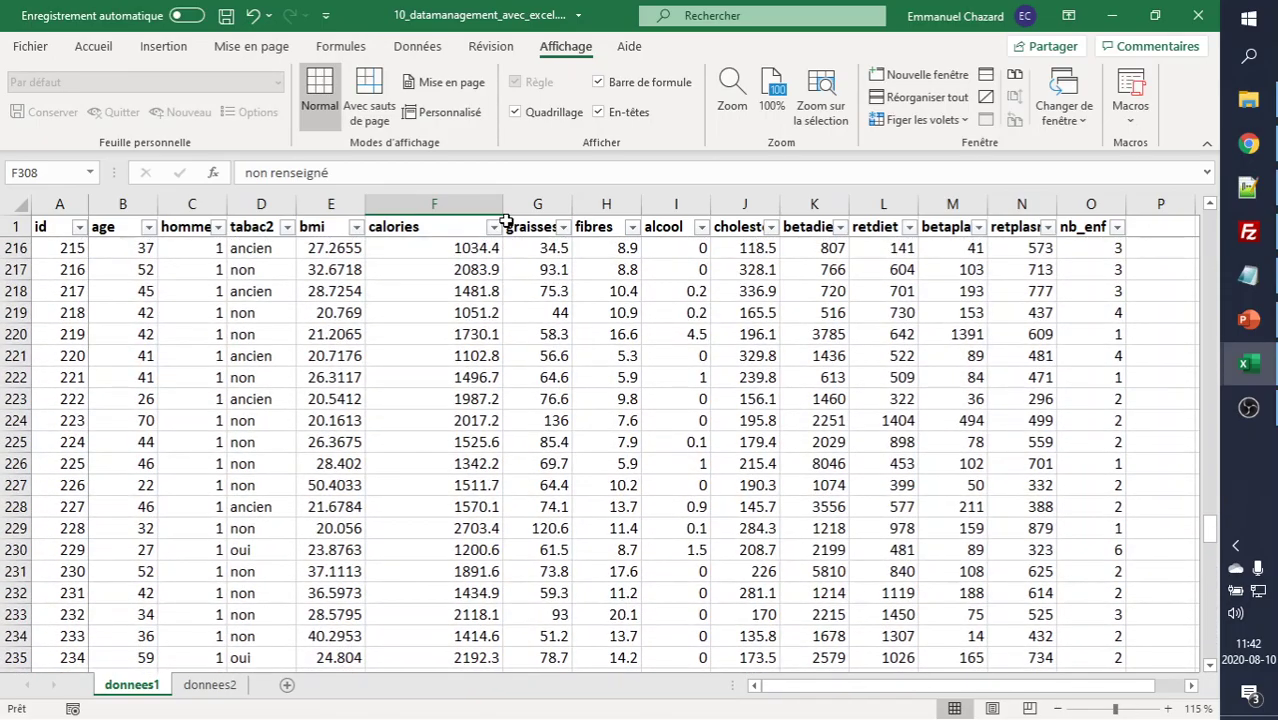
# - In the calories filter, check only 1235900, 2072,9, inconnu, NA and non renseigné
pyautogui.click(444, 224)
pyautogui.click(494, 228)
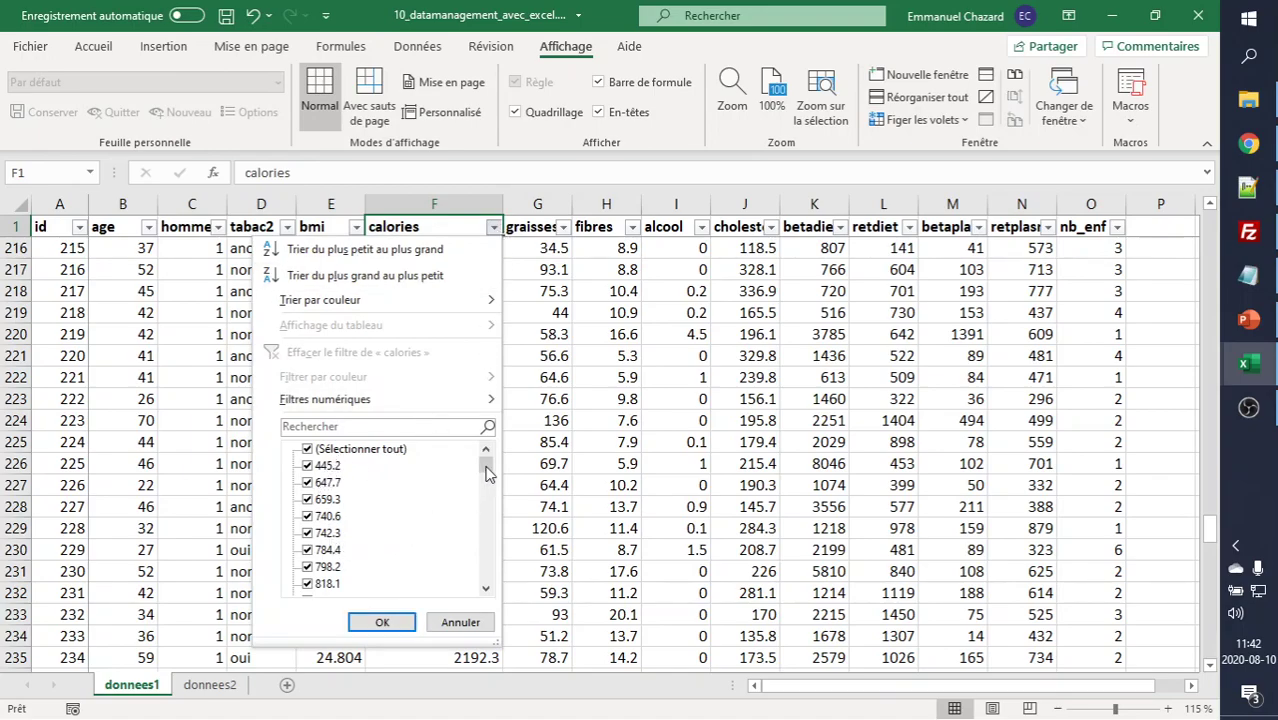
pyautogui.moveTo(486, 458); pyautogui.dragTo(485, 584)
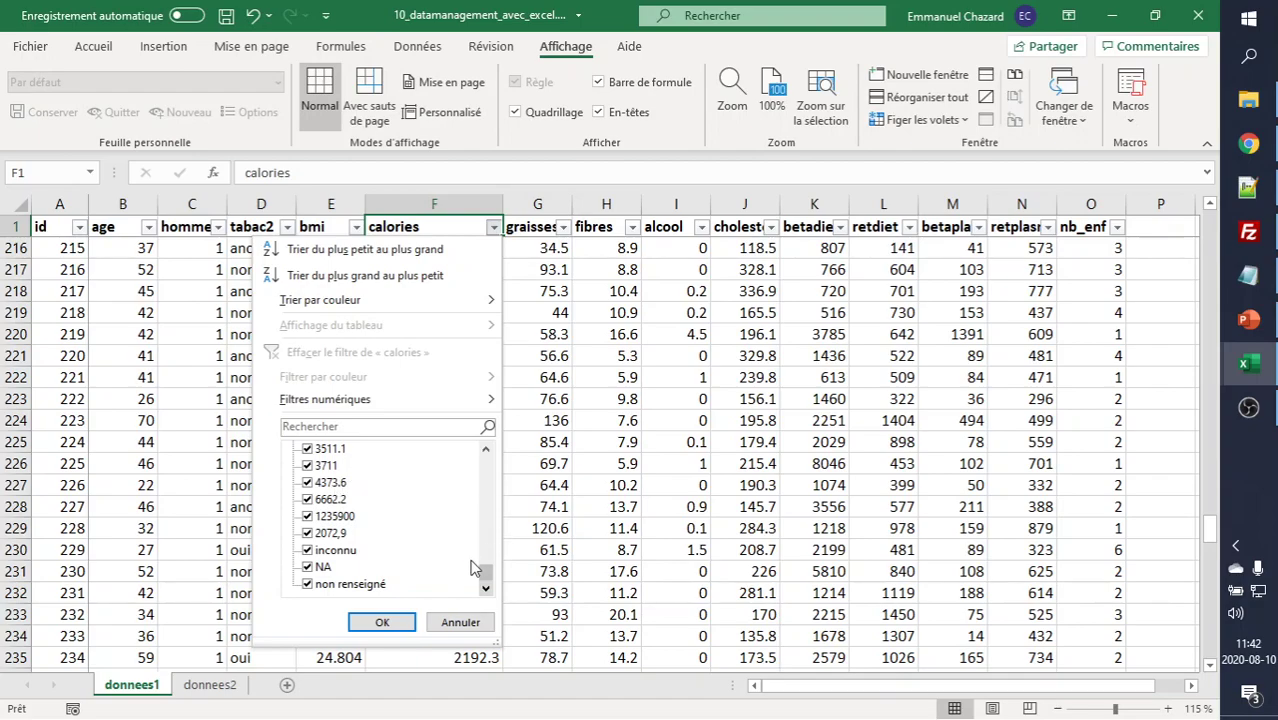
pyautogui.moveTo(489, 578); pyautogui.dragTo(486, 462)
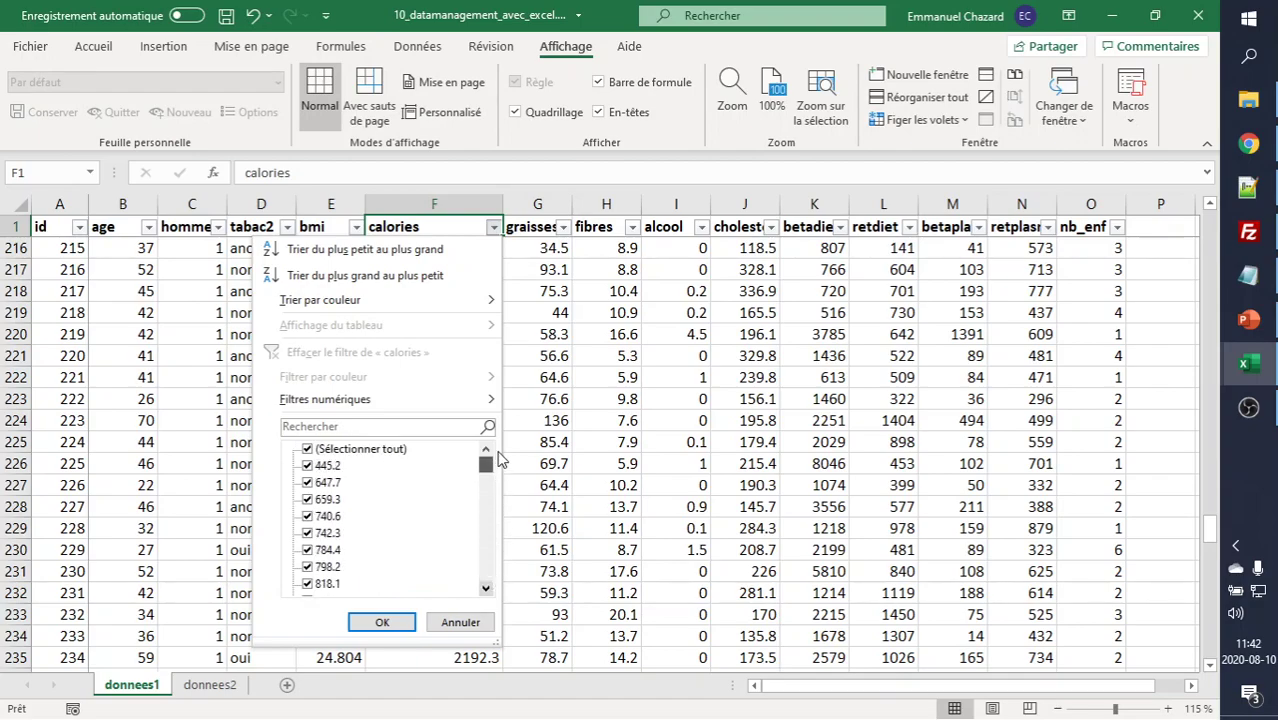
pyautogui.click(307, 450)
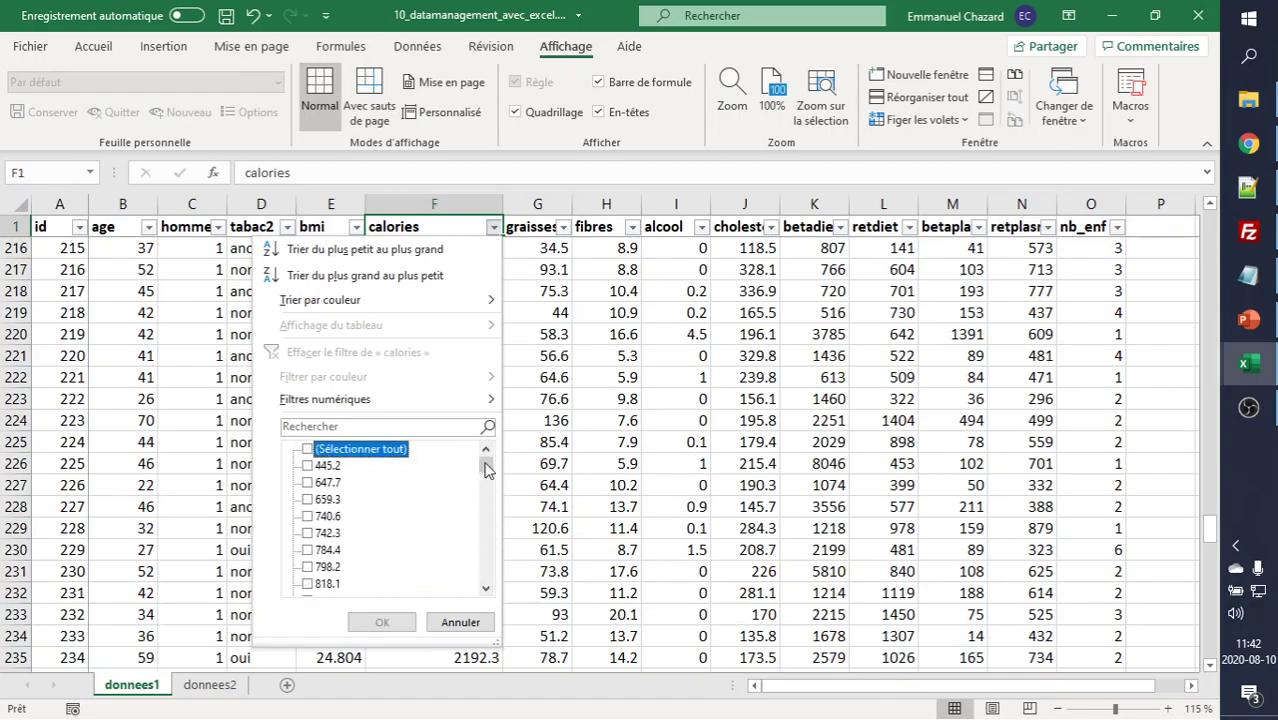
pyautogui.moveTo(487, 466); pyautogui.dragTo(497, 610)
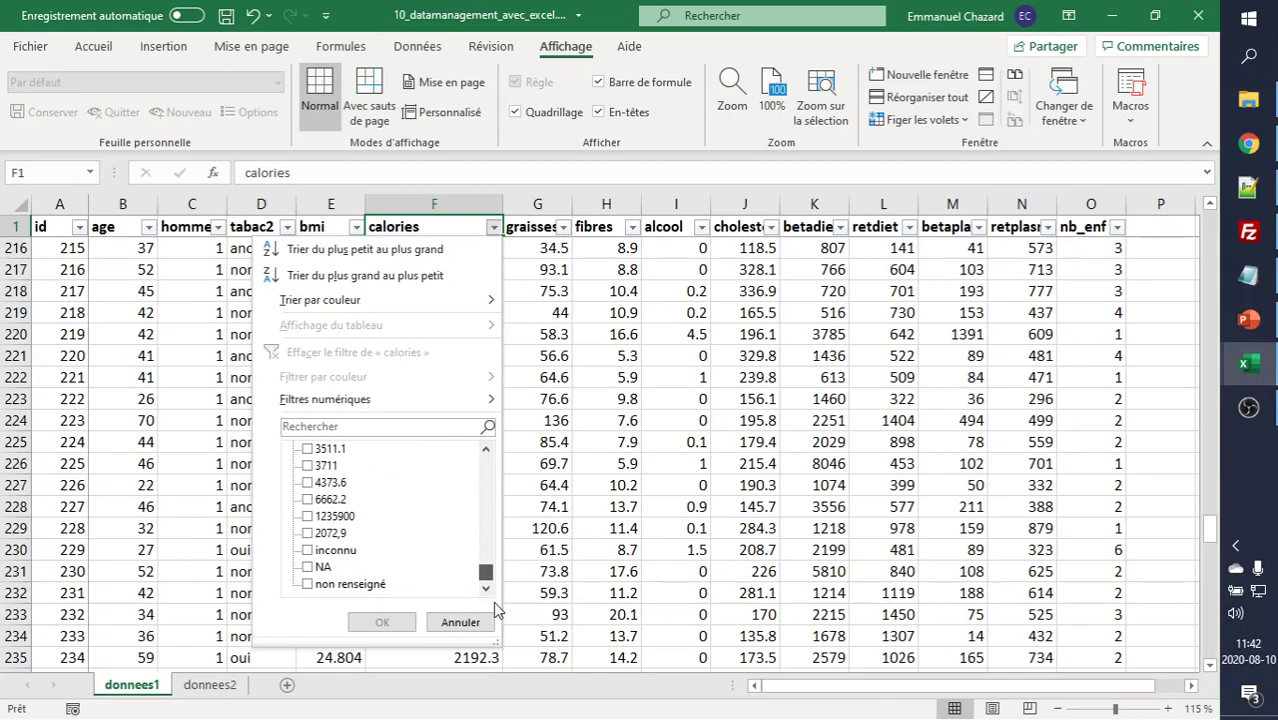
pyautogui.click(308, 517)
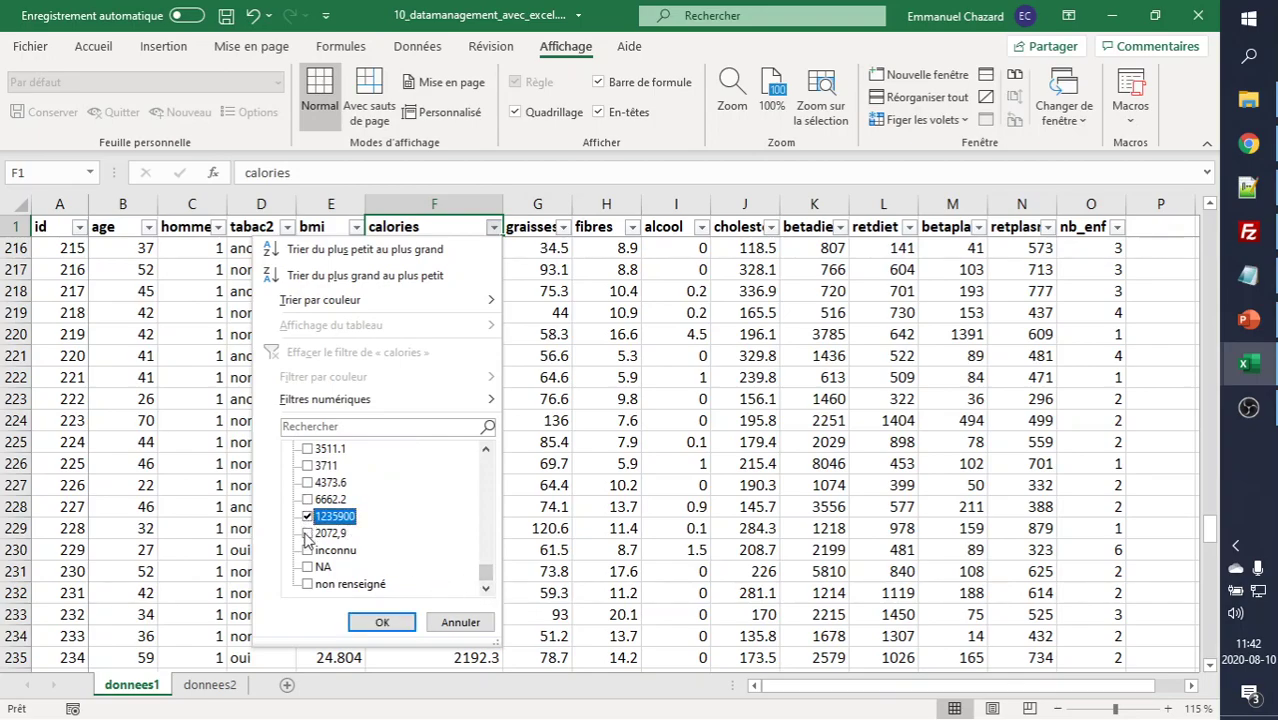
pyautogui.click(307, 534)
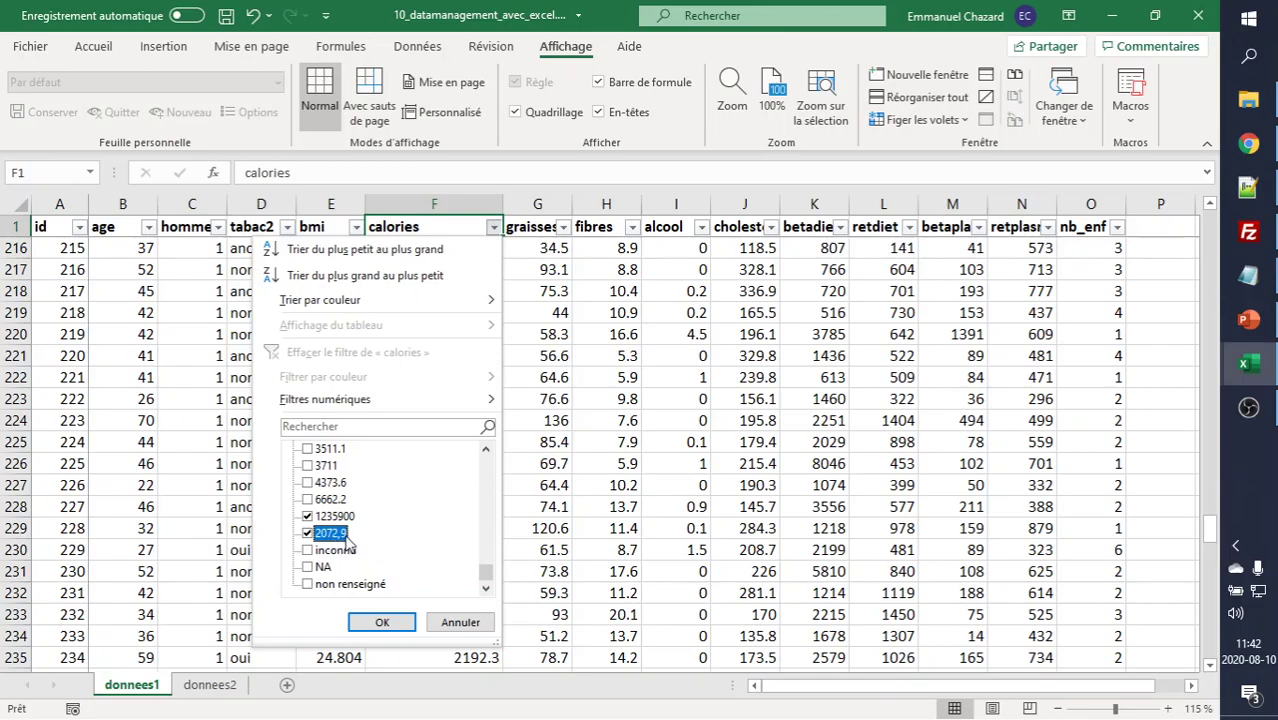
pyautogui.click(307, 551)
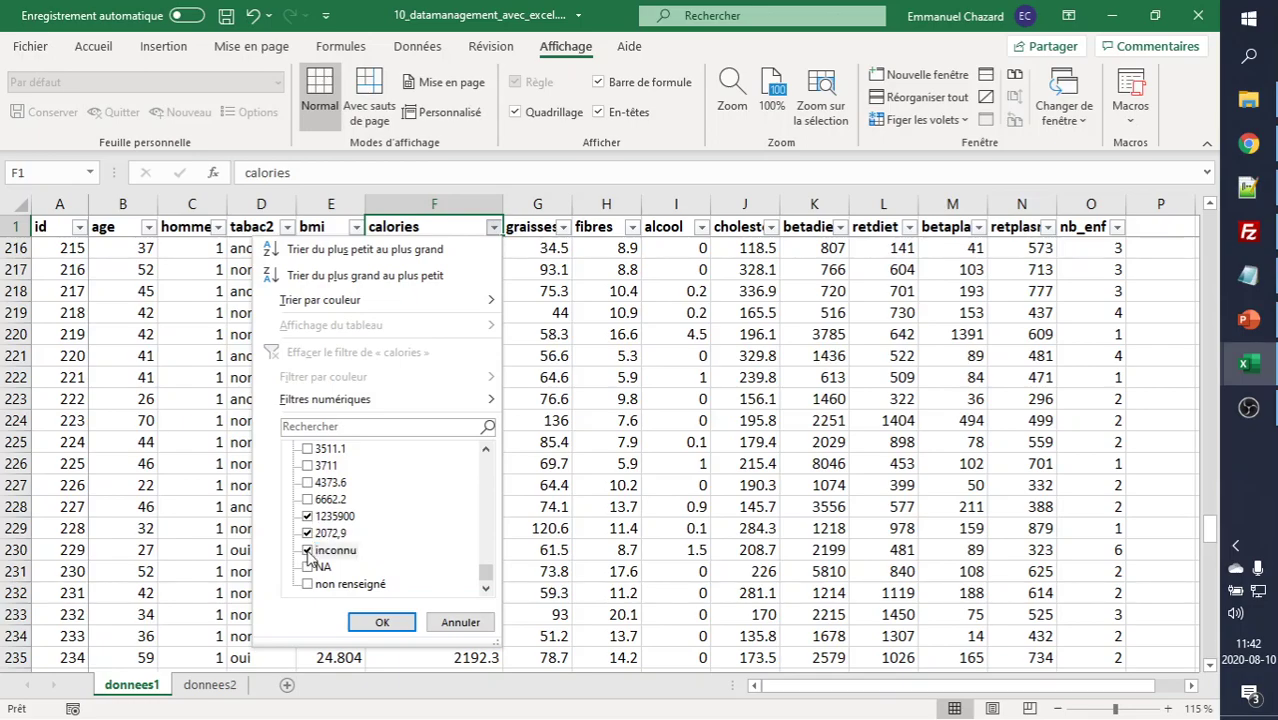
pyautogui.click(307, 568)
pyautogui.click(307, 585)
# - Apply the calories filter and correct row 14's calories from 2072,9 to 2072.9
pyautogui.click(380, 621)
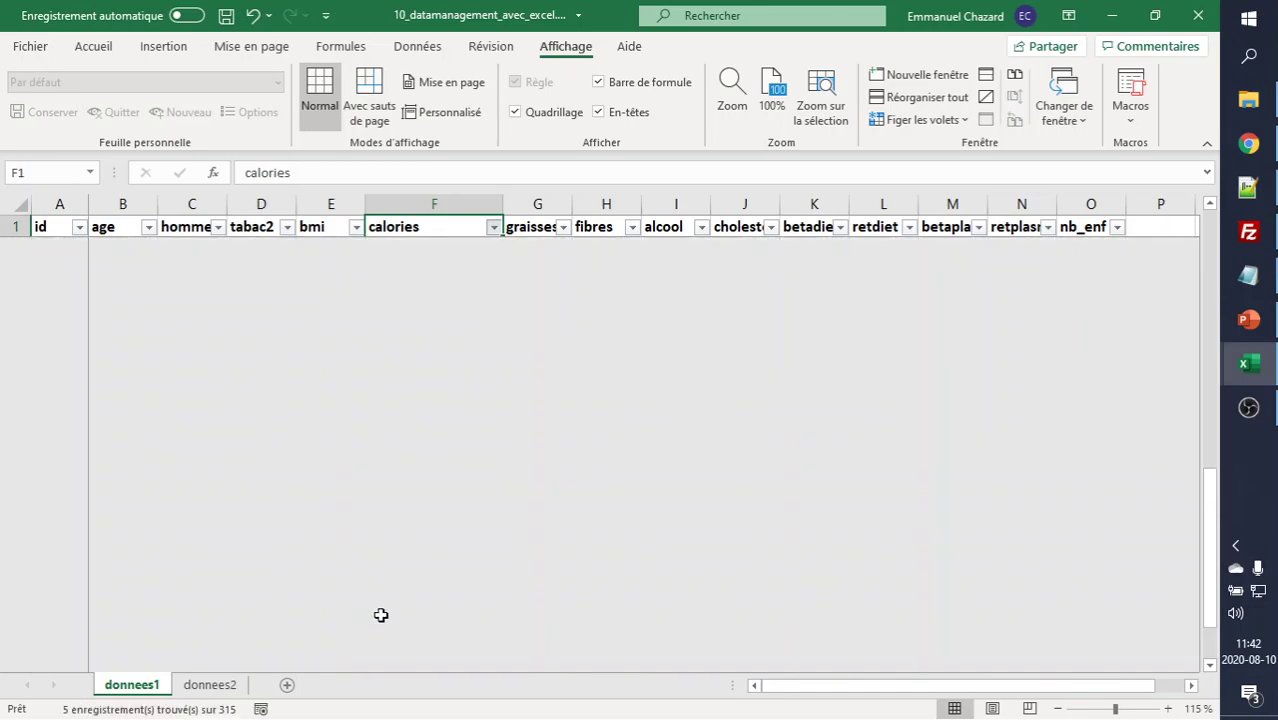
pyautogui.scroll(1, 512, 556)
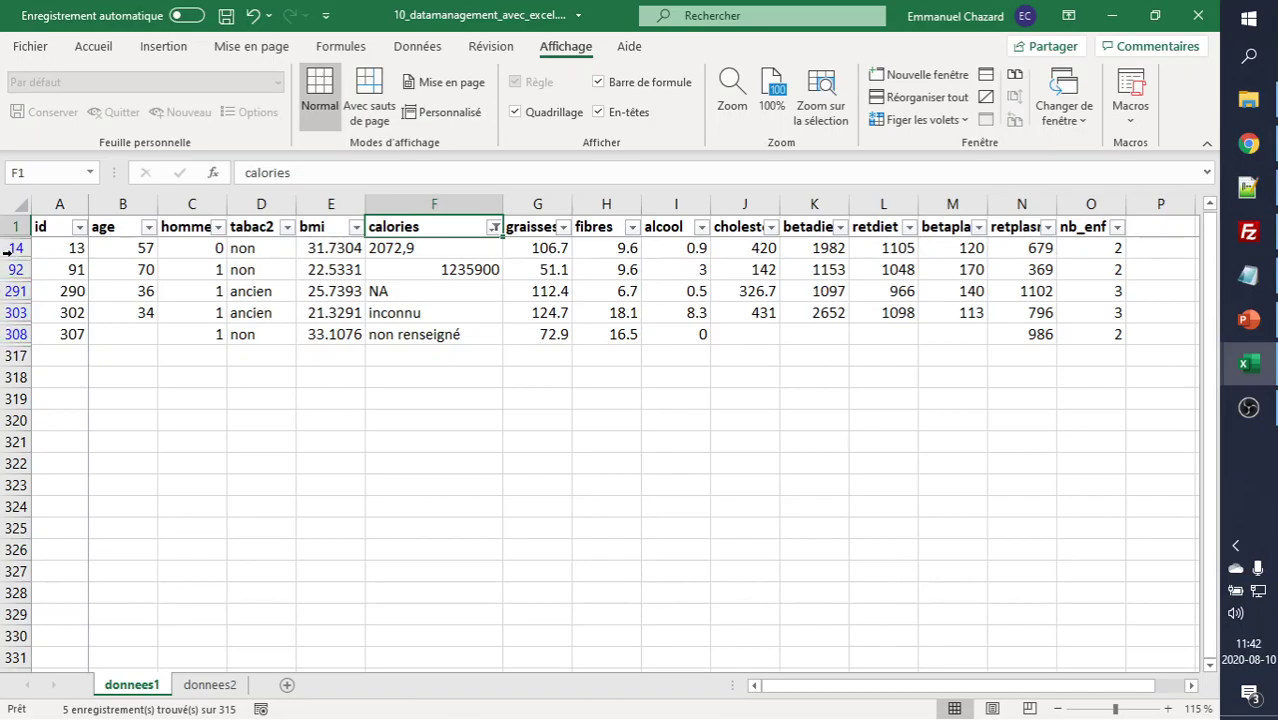
pyautogui.click(405, 252)
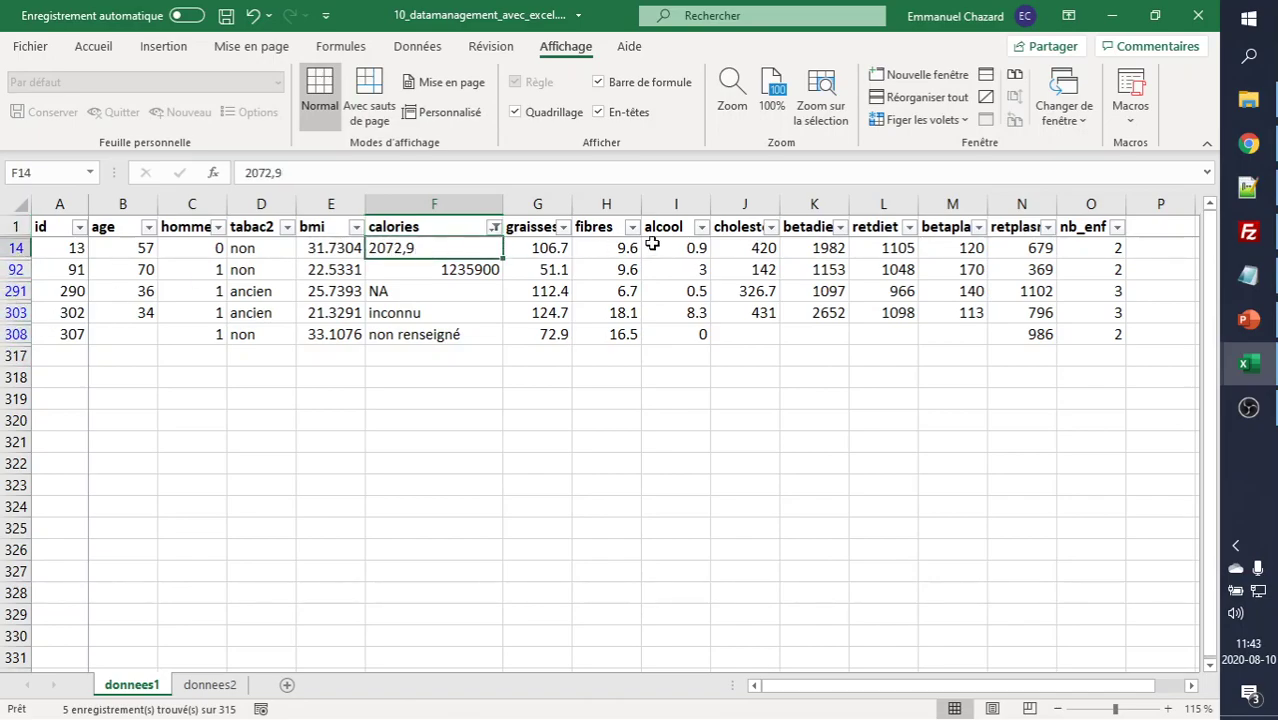
pyautogui.click(271, 172)
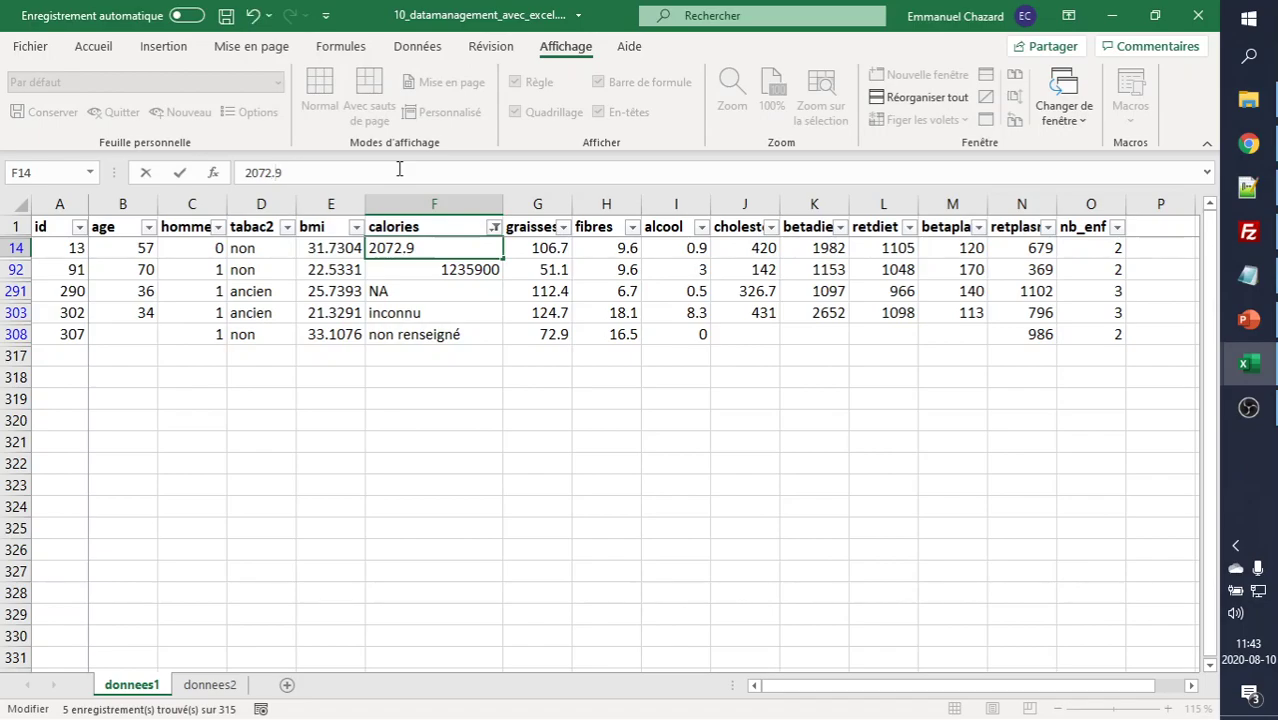
pyautogui.press('Return')
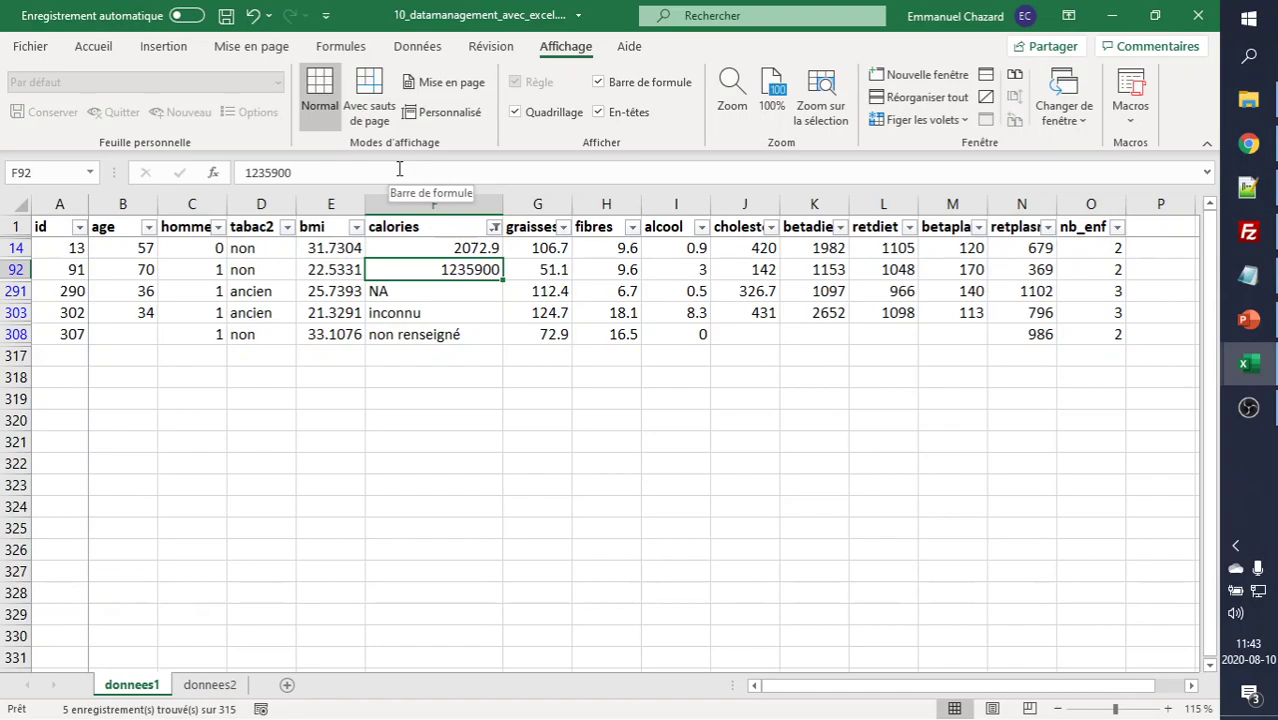
# - Clear the 1235900, NA, inconnu and non renseigné calories values, then enter NA in F92
pyautogui.press('Delete')
pyautogui.press('Down')
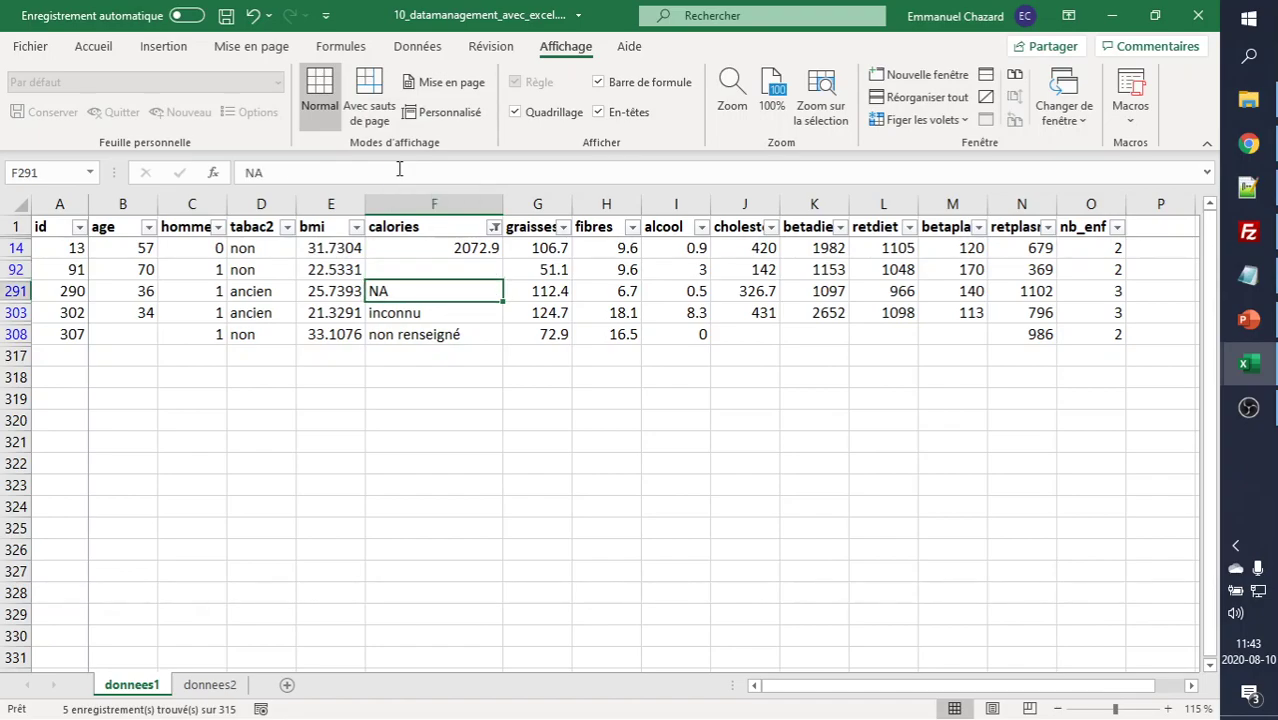
pyautogui.press('Delete')
pyautogui.press('Down')
pyautogui.press('Delete')
pyautogui.press('Down')
pyautogui.press('Delete')
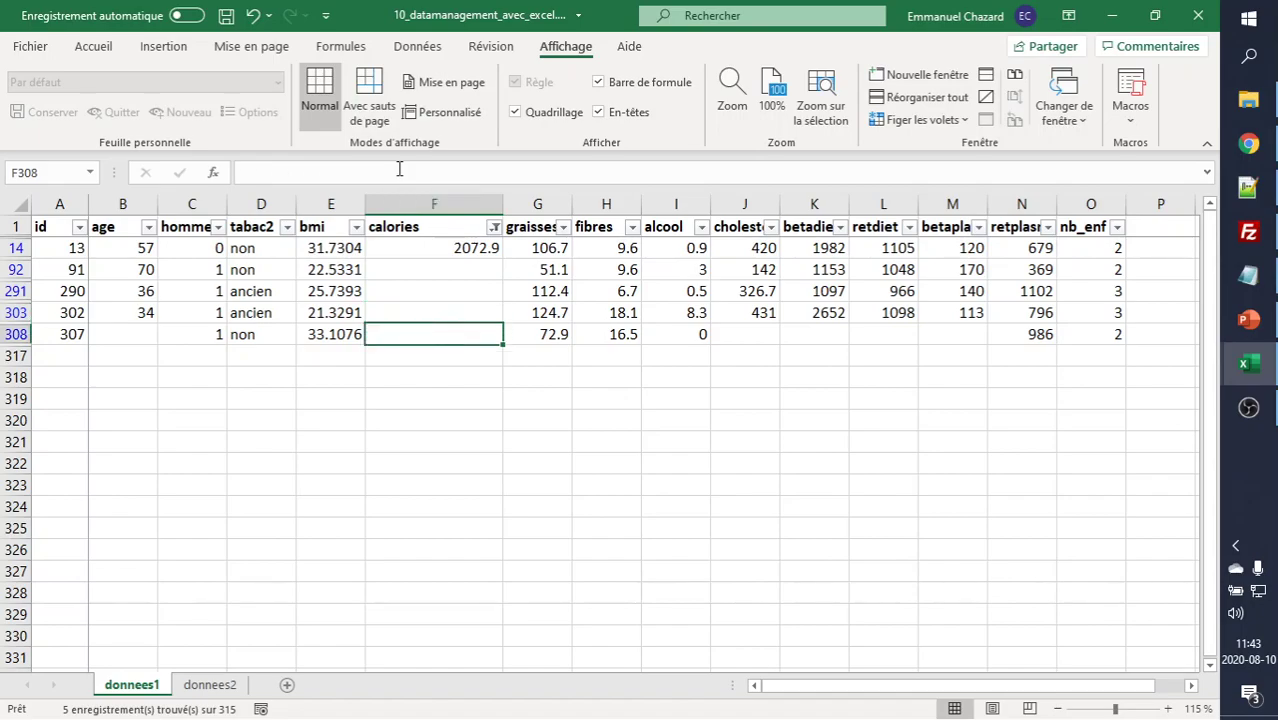
pyautogui.press('Up')
pyautogui.press('Up')
pyautogui.press('Up')
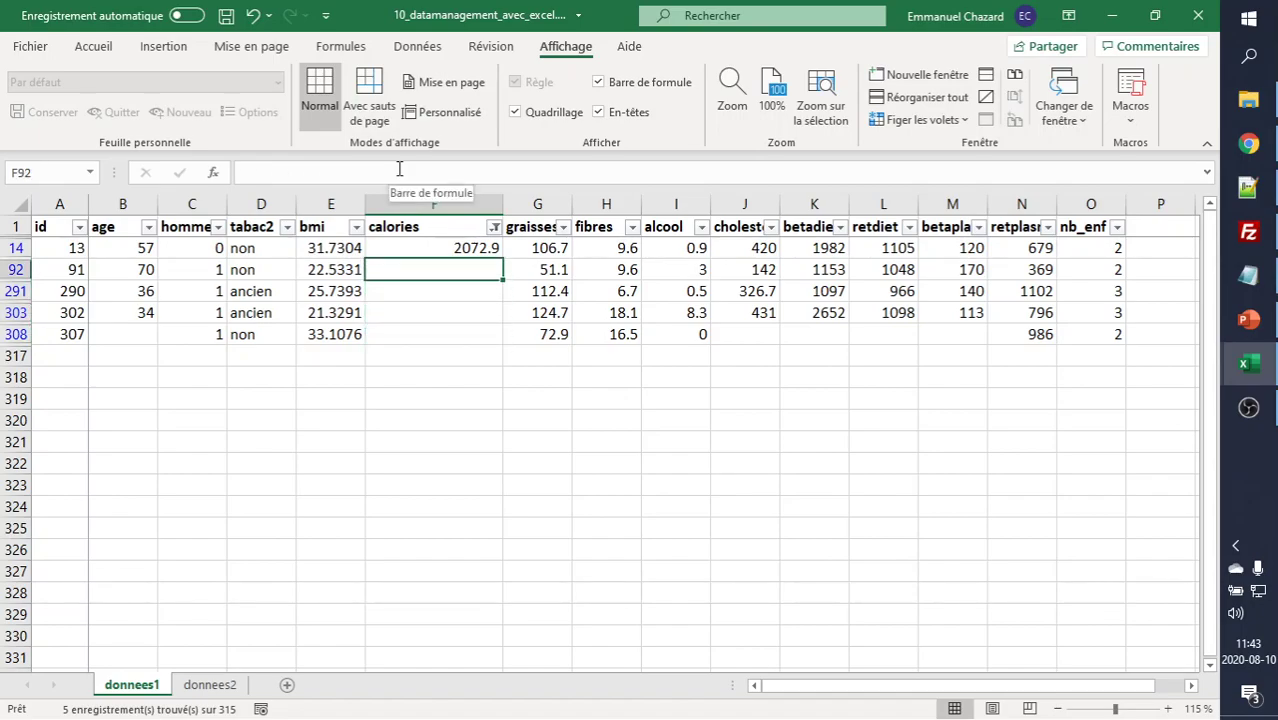
pyautogui.write('NA')
pyautogui.press('Return')
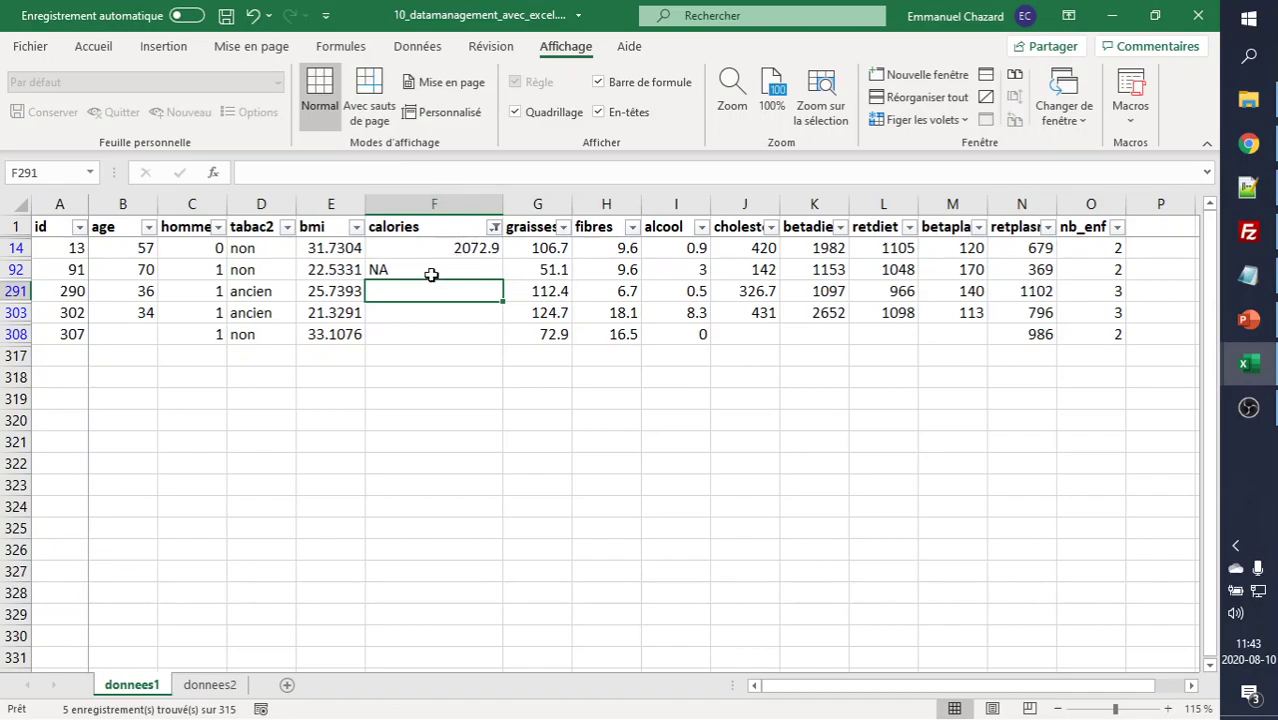
# - Fill NA down the selected calories cells, then clear them and re-enter NA in F92
pyautogui.moveTo(427, 272)
pyautogui.mouseDown()
pyautogui.moveTo(447, 340)
pyautogui.moveTo(464, 340)
pyautogui.mouseUp()
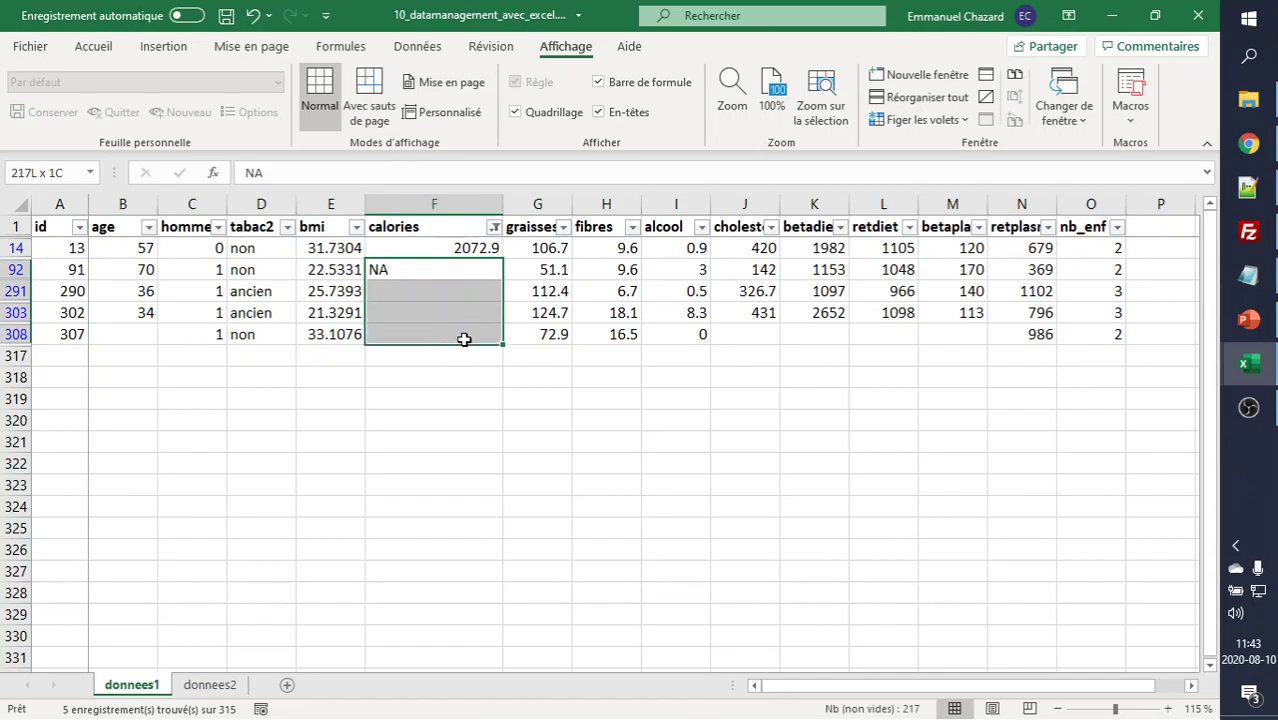
pyautogui.press('F2')
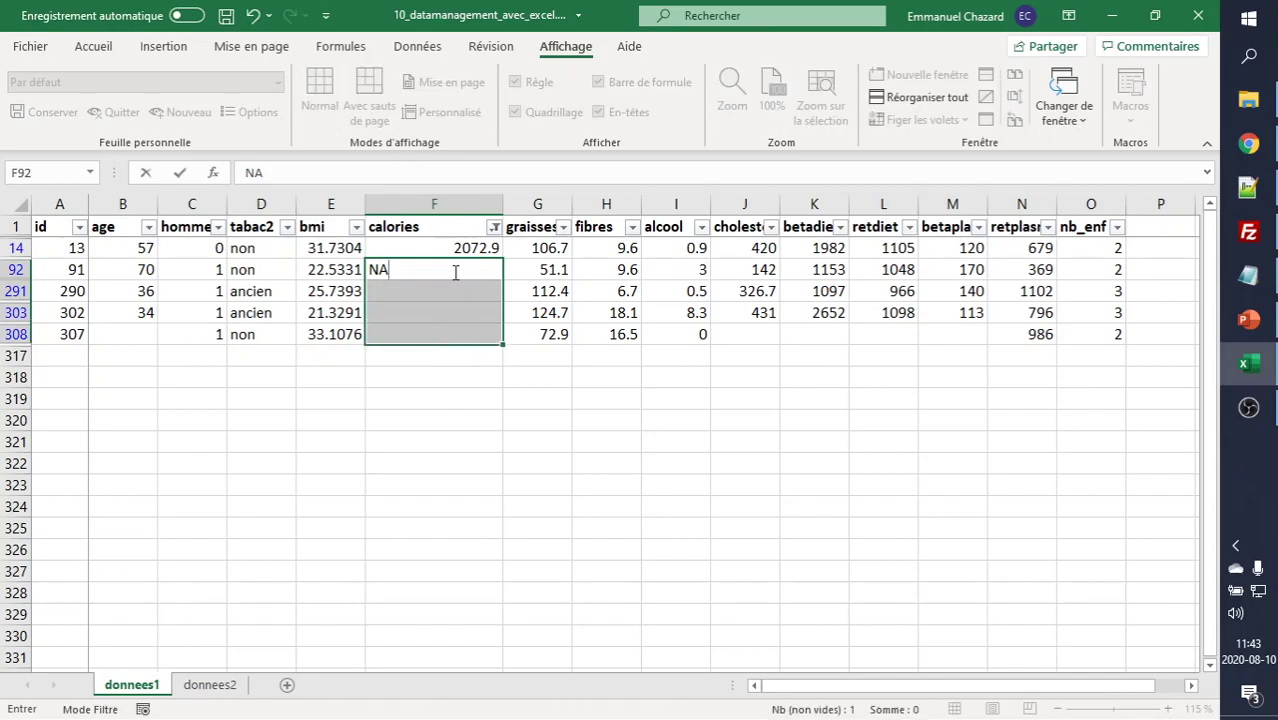
pyautogui.hotkey('ctrl', 'Return')
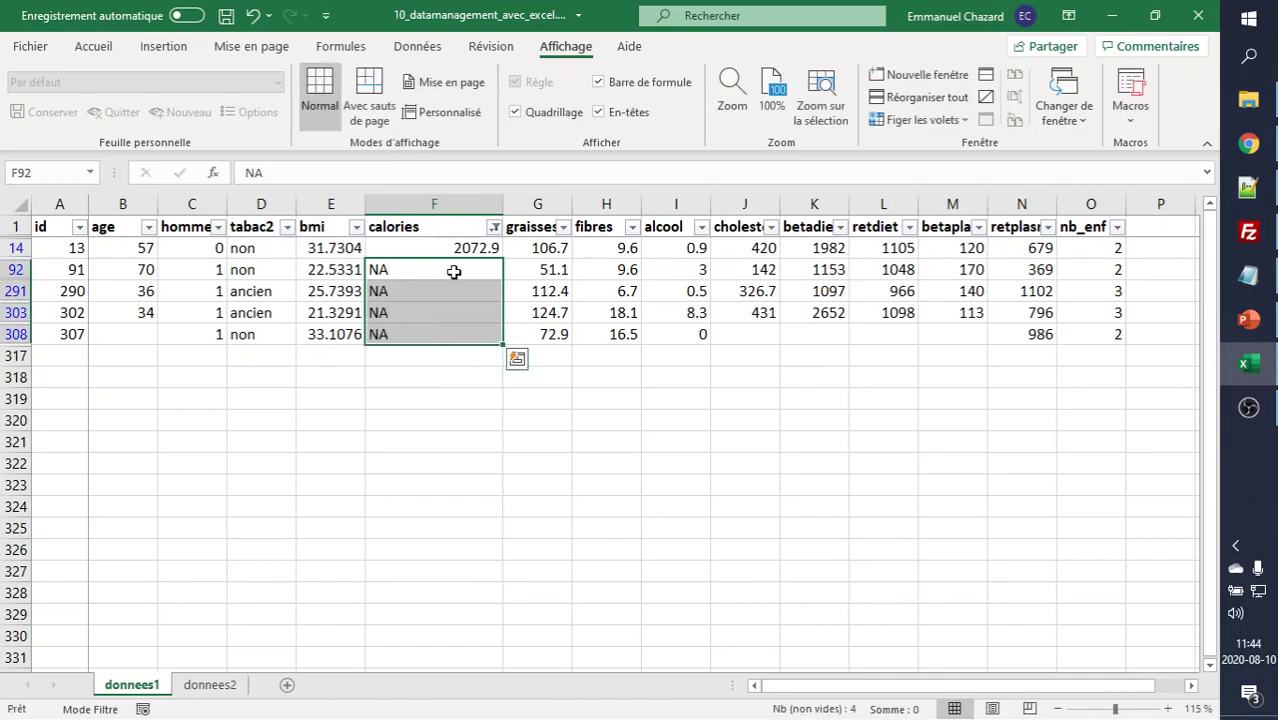
pyautogui.click(454, 272)
pyautogui.hotkey('shift', 'Down')
pyautogui.hotkey('shift', 'Down')
pyautogui.hotkey('shift', 'Down')
pyautogui.press('Delete')
pyautogui.press('Up')
pyautogui.press('Down')
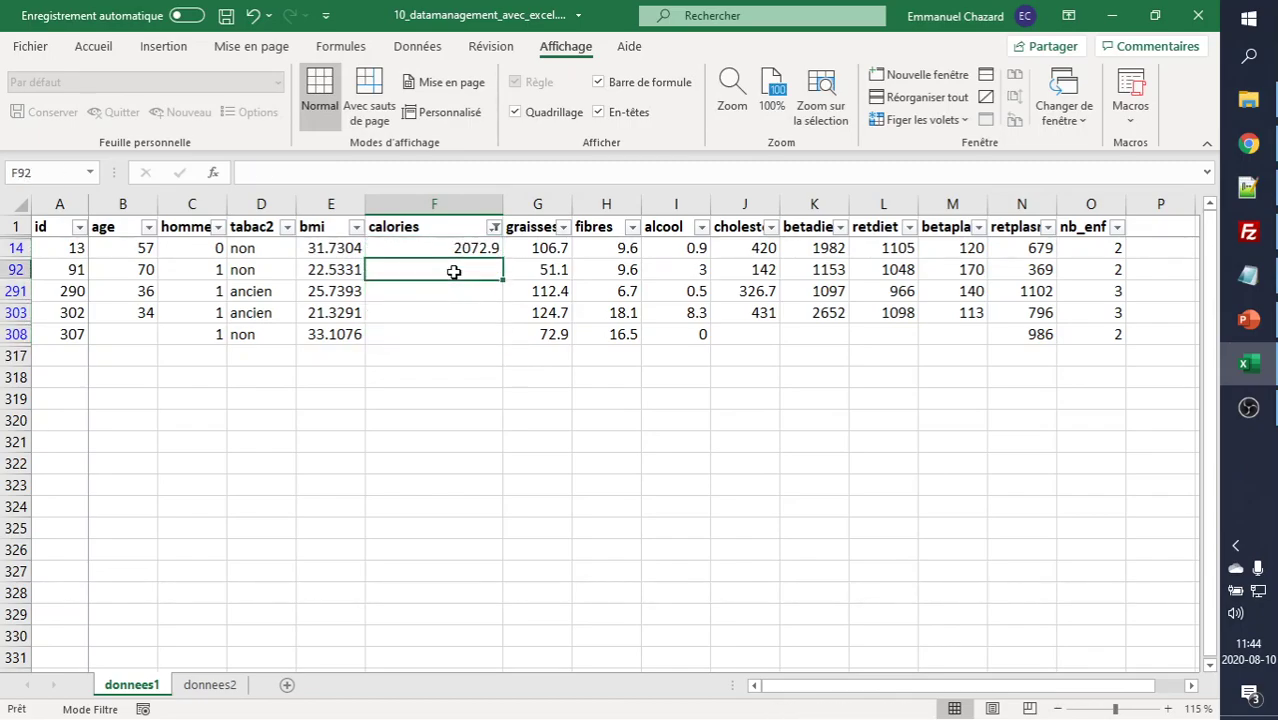
pyautogui.write('NA')
pyautogui.press('Return')
# - Copy NA from F92 into the remaining invalid calories cells in rows 291 to 308
pyautogui.press('Up')
pyautogui.hotkey('ctrl', 'c')
pyautogui.press('Down')
pyautogui.hotkey('shift', 'Down')
pyautogui.hotkey('shift', 'Down')
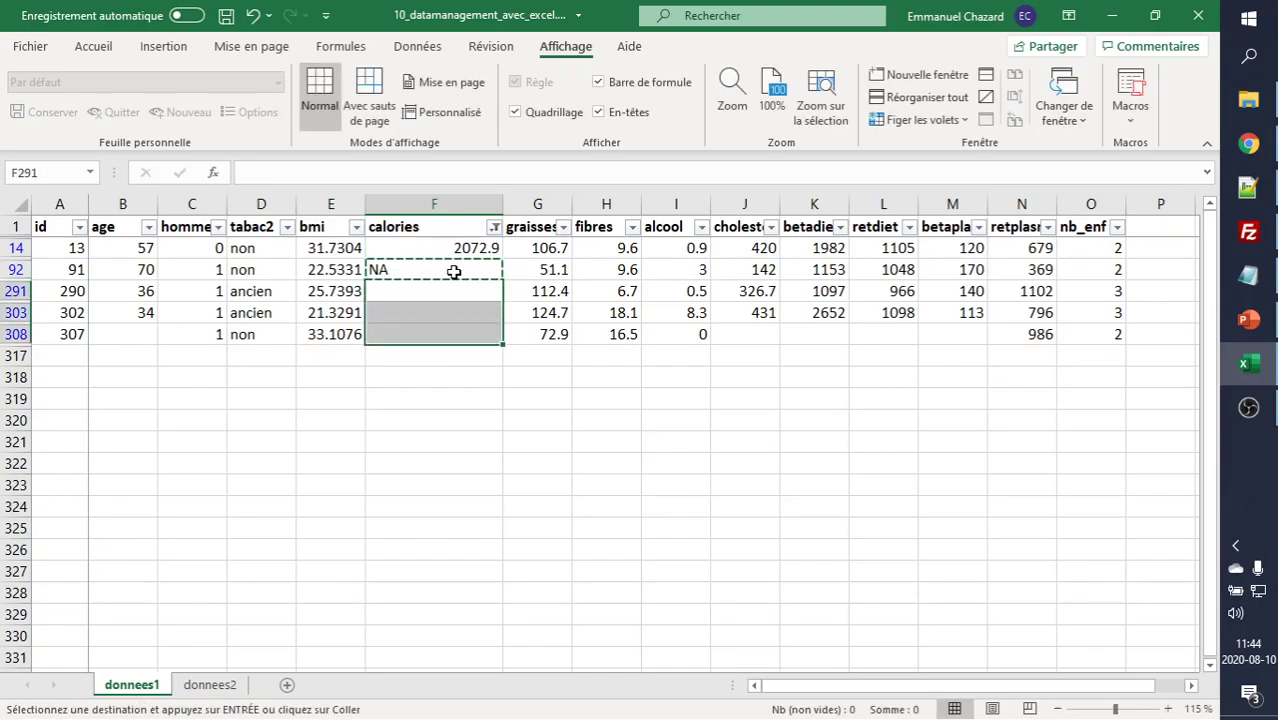
pyautogui.hotkey('ctrl', 'v')
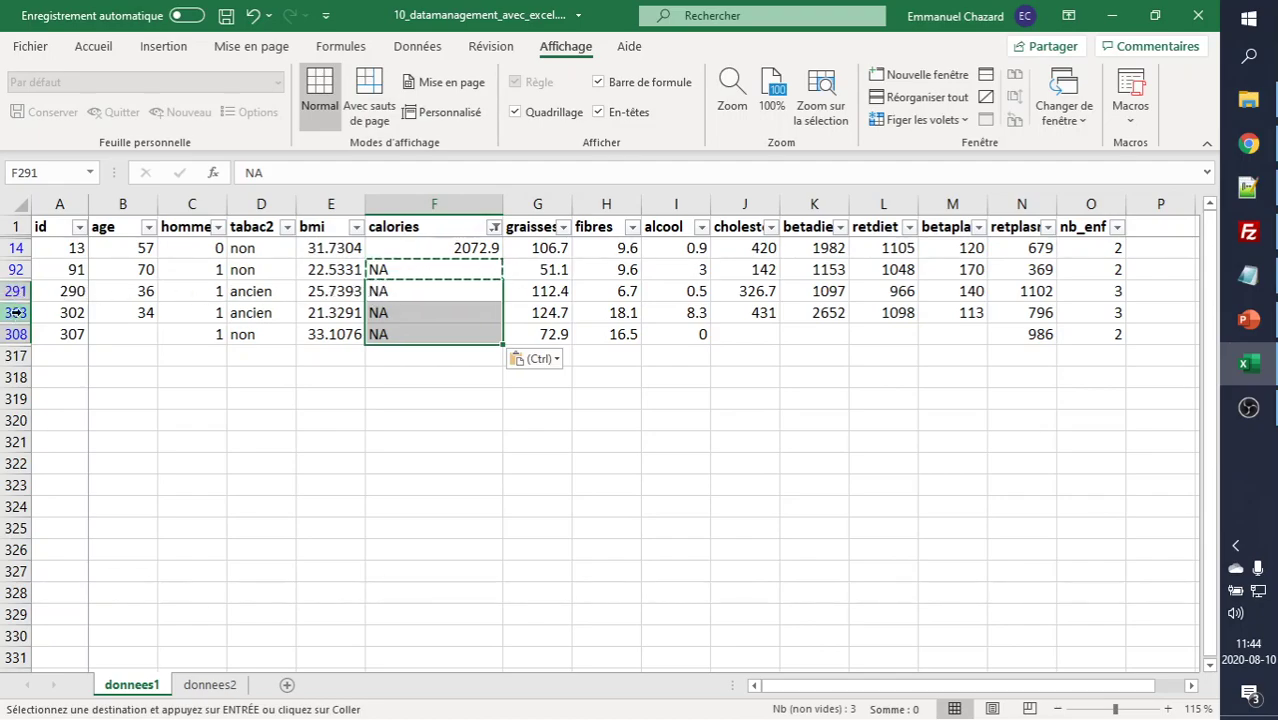
pyautogui.click(391, 287)
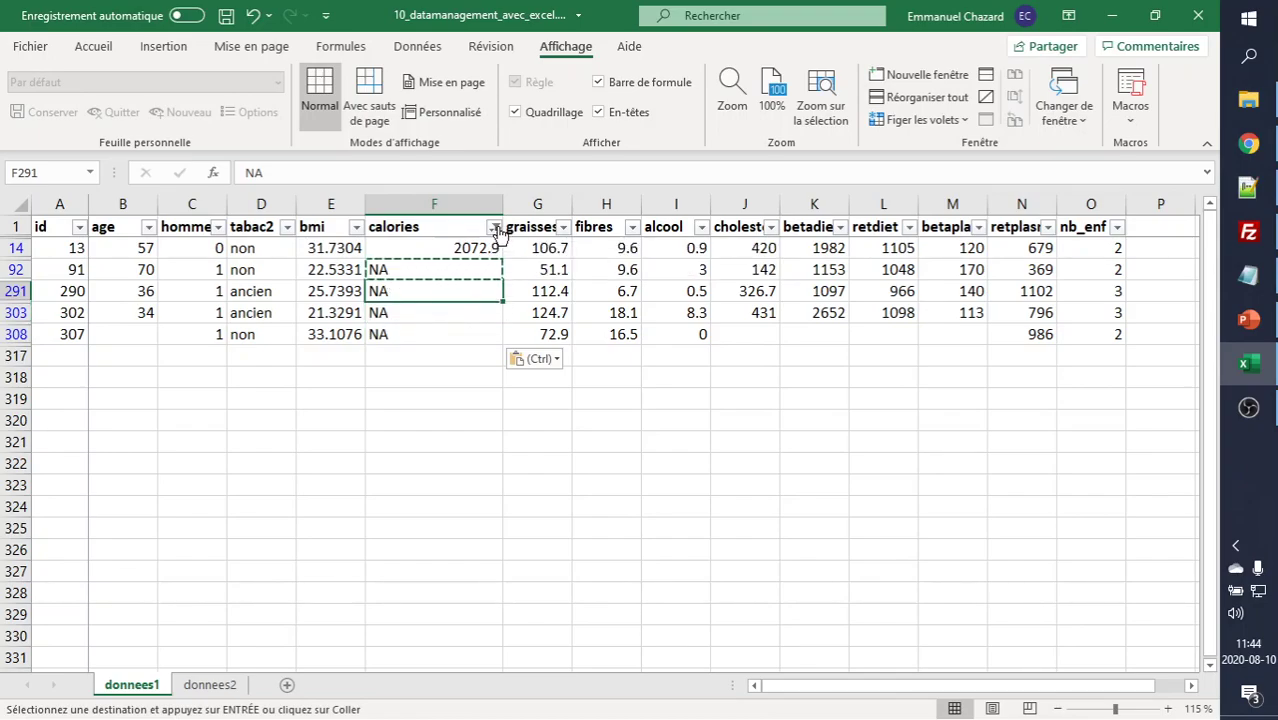
# - Filter calories to values greater than 6000, revealing only 6662.2
pyautogui.click(422, 250)
pyautogui.click(496, 228)
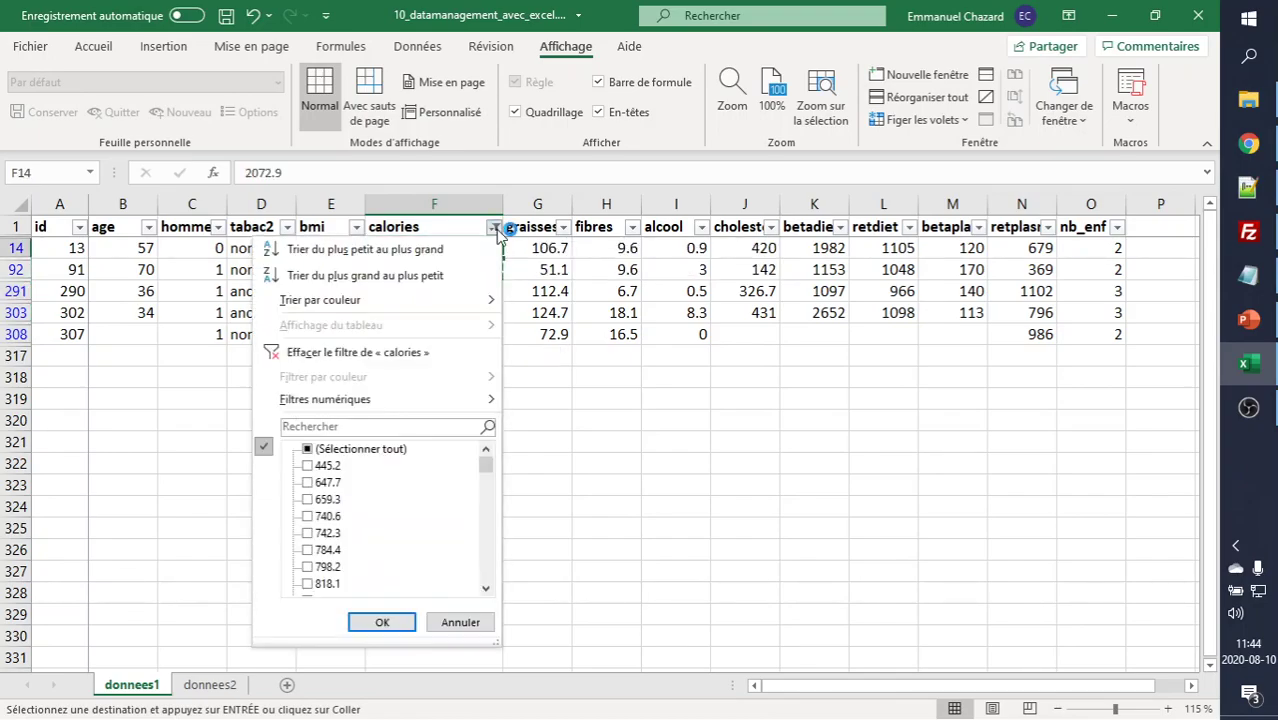
pyautogui.moveTo(333, 405)
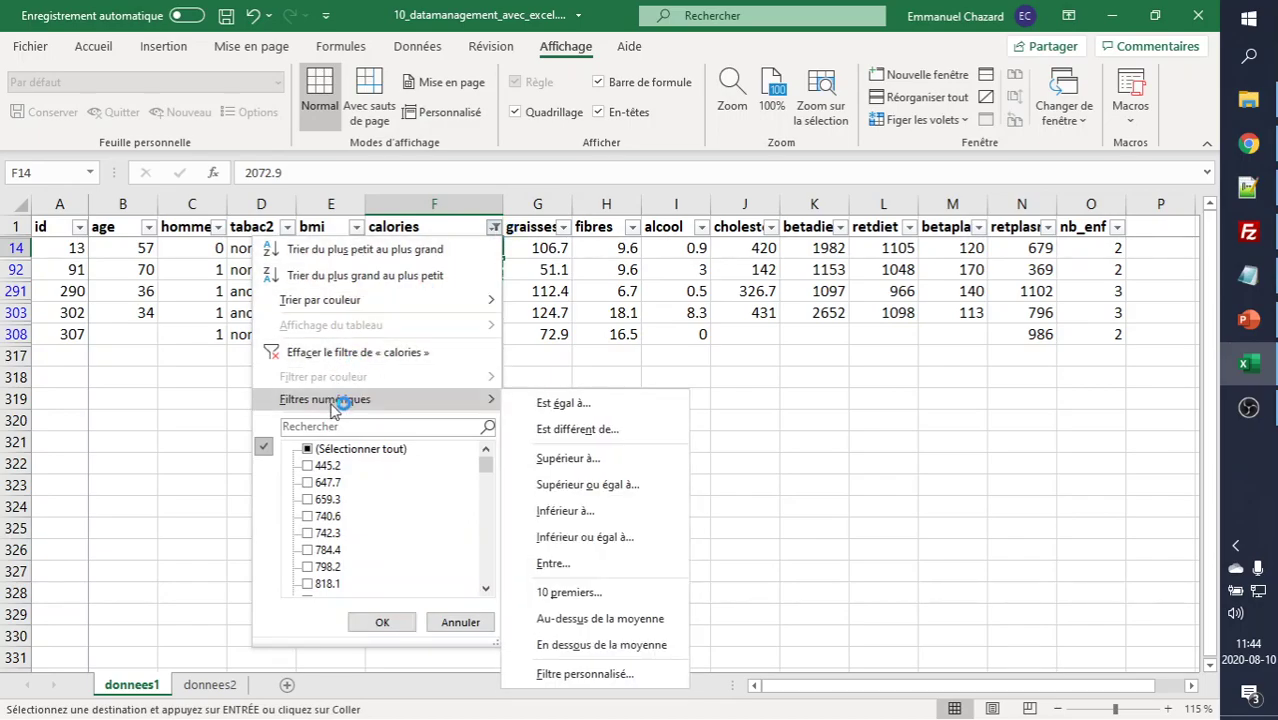
pyautogui.click(613, 456)
pyautogui.write('6000')
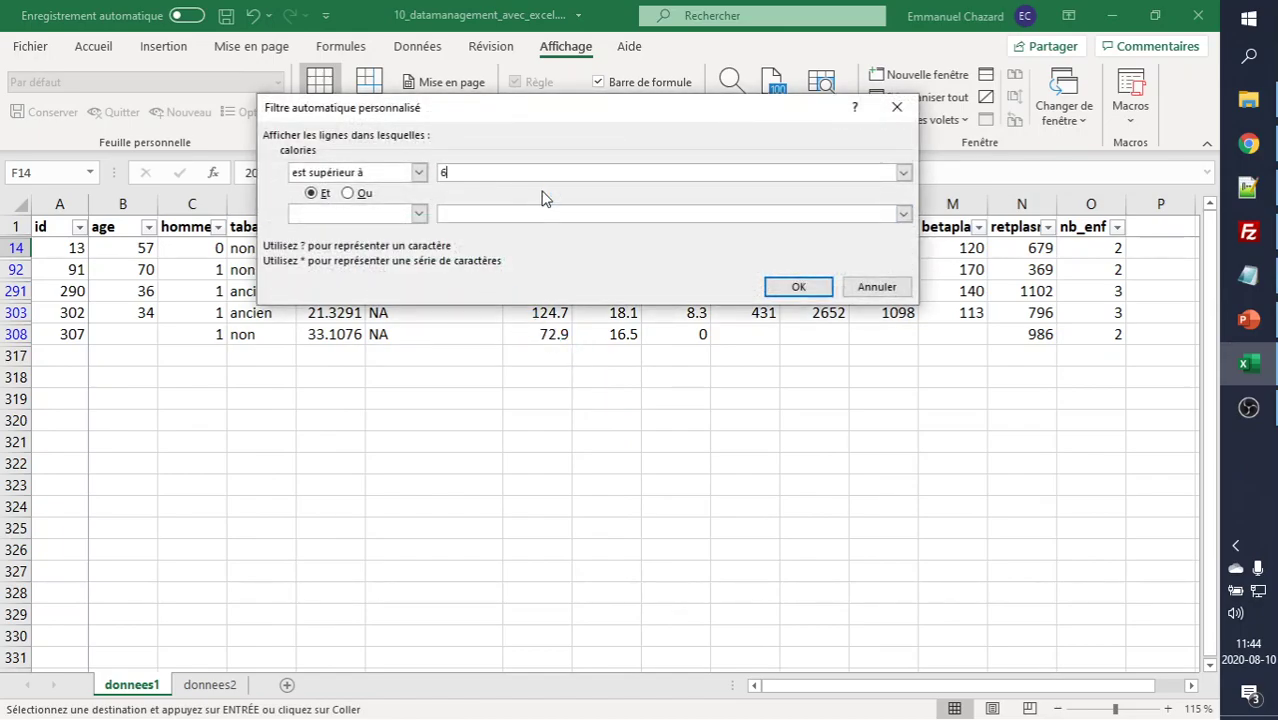
pyautogui.click(799, 286)
pyautogui.click(402, 247)
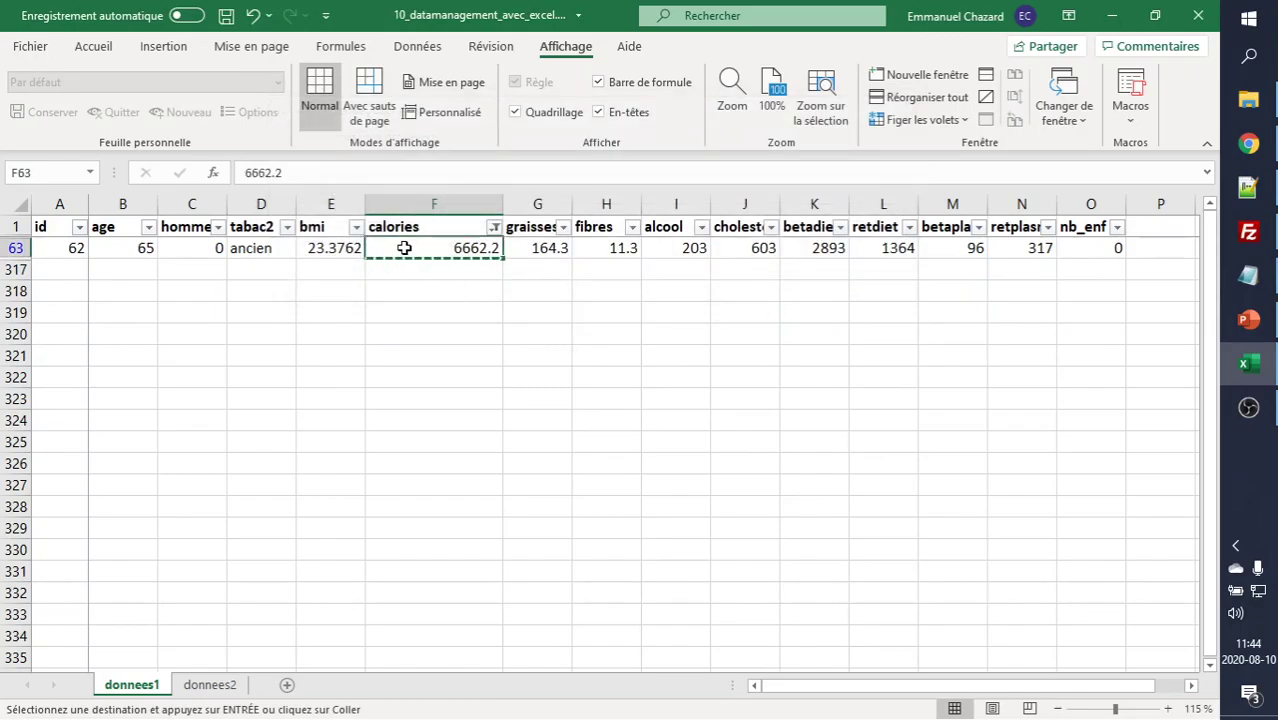
pyautogui.press('Escape')
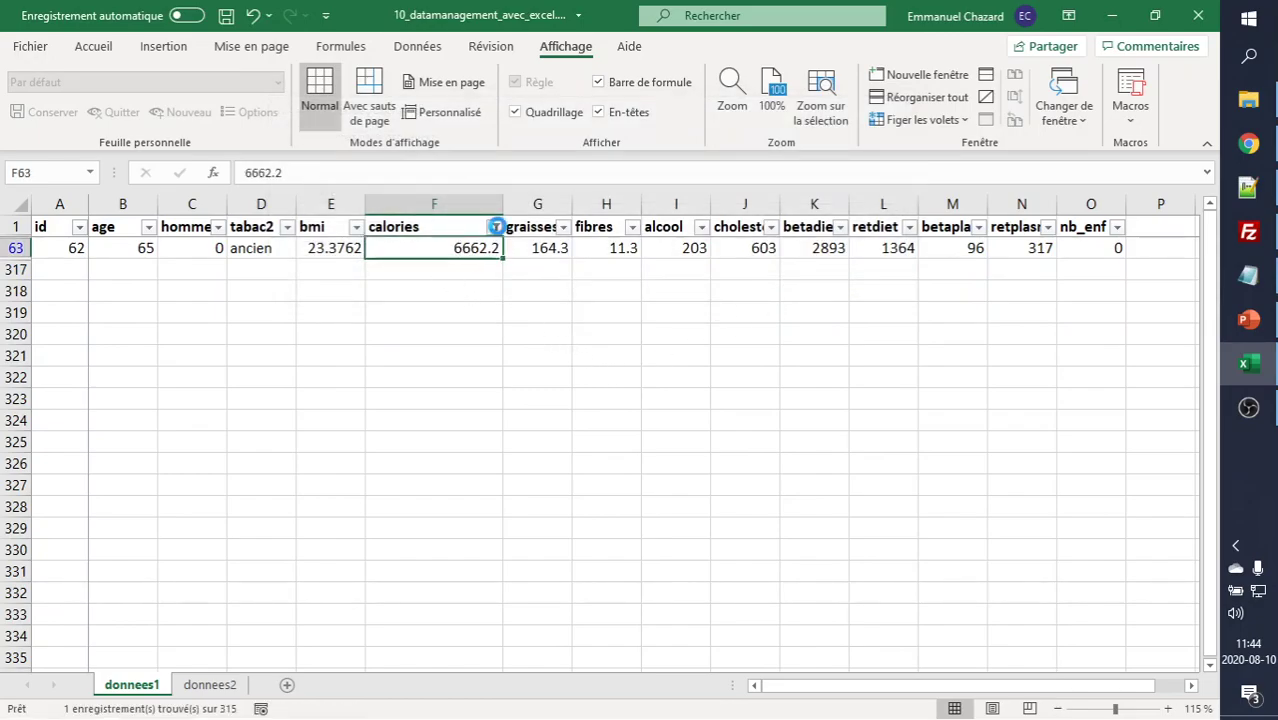
# - Clear the calories filter so every row shows again
pyautogui.click(494, 227)
pyautogui.moveTo(262, 405)
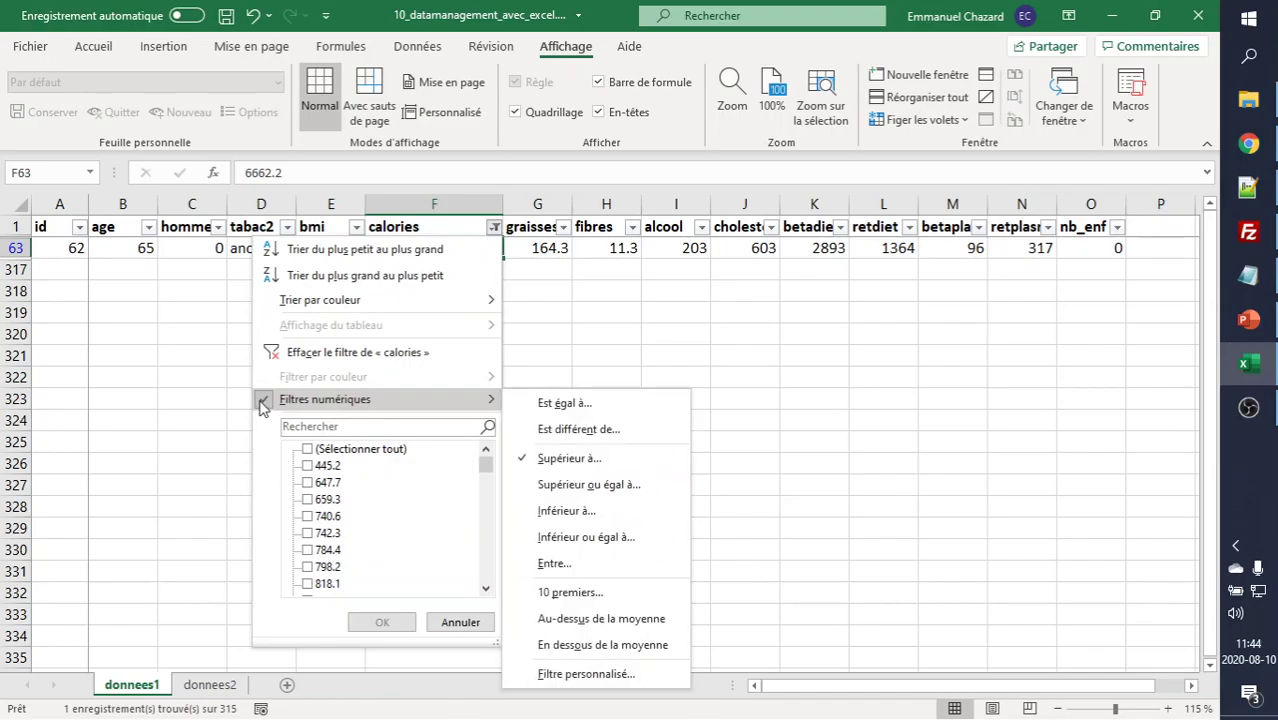
pyautogui.click(296, 352)
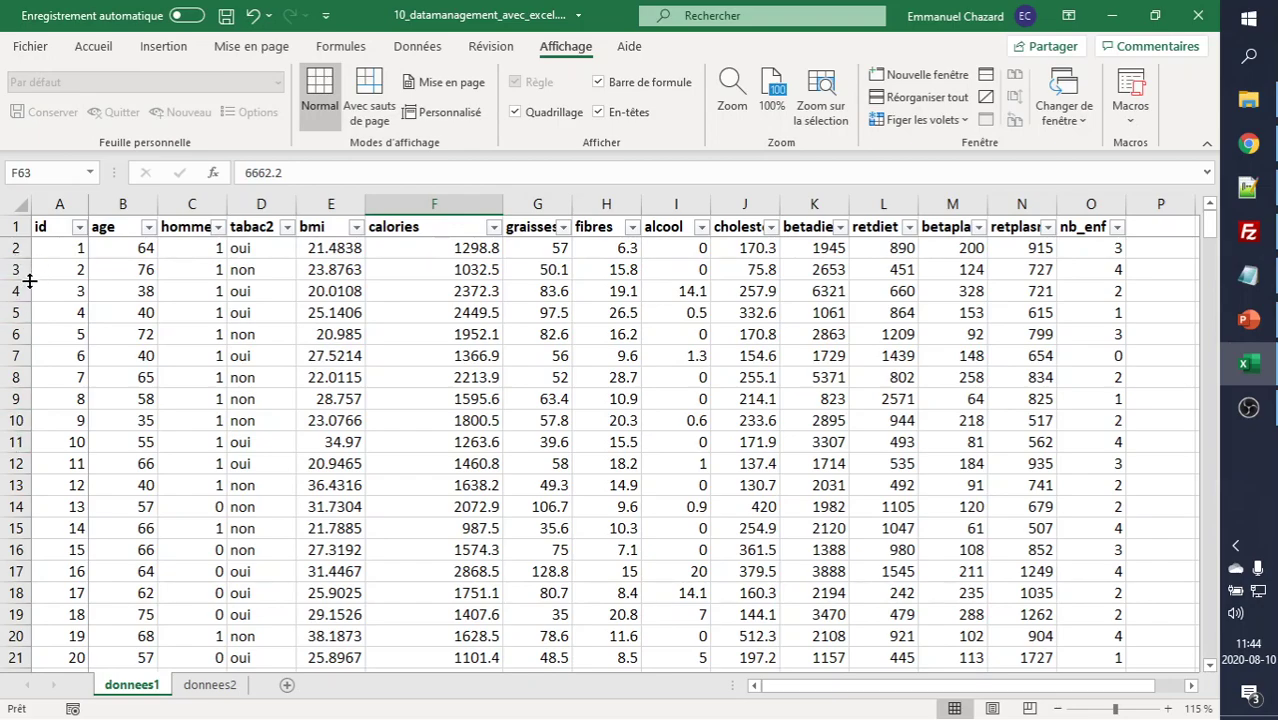
pyautogui.click(454, 228)
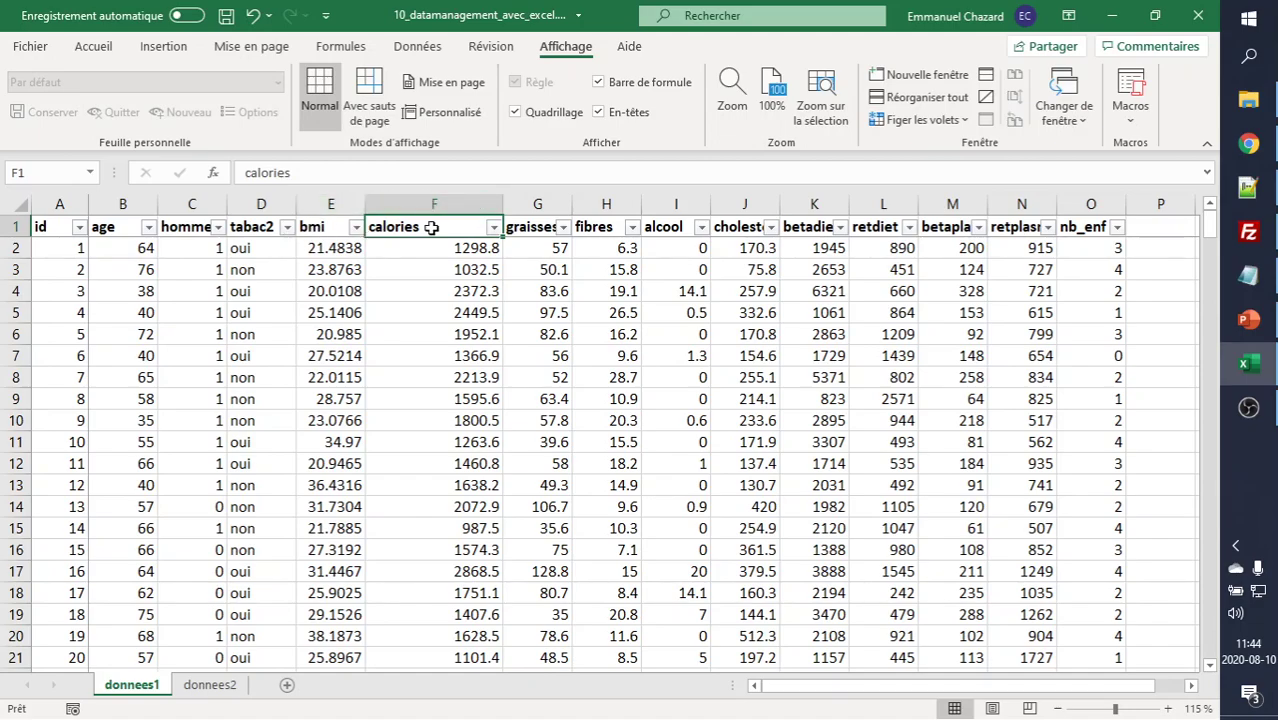
pyautogui.click(288, 229)
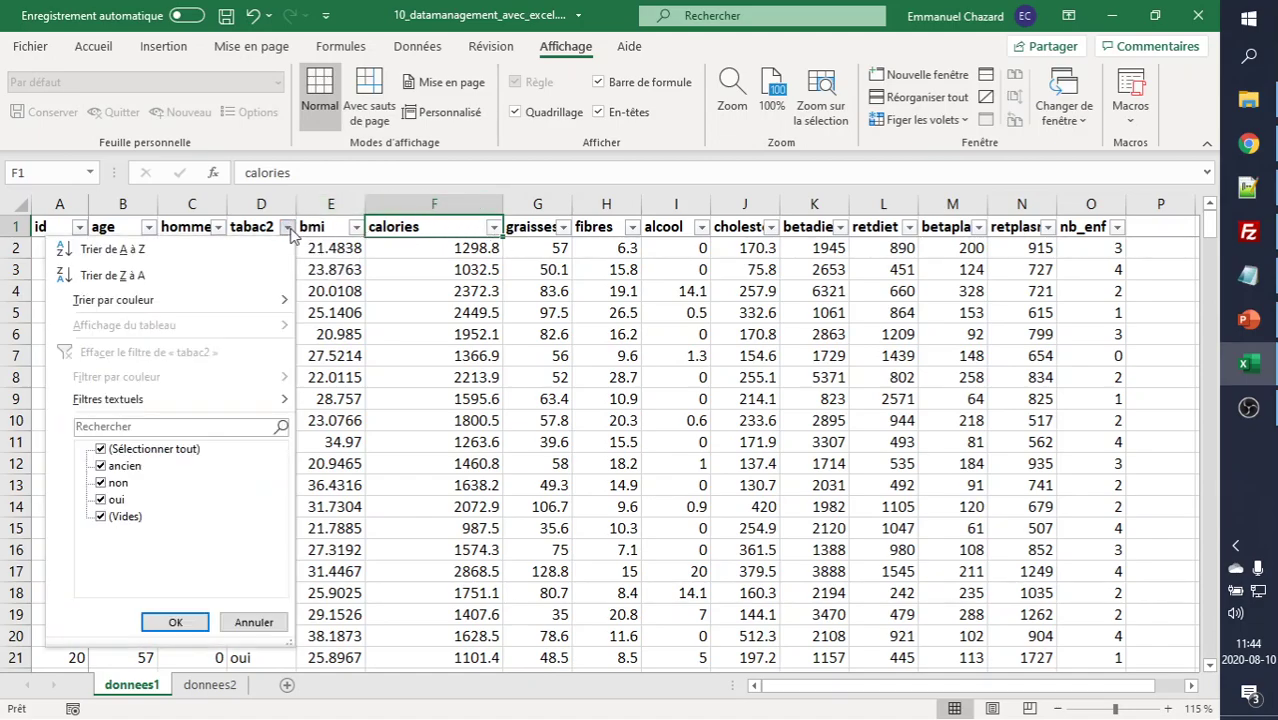
pyautogui.click(288, 229)
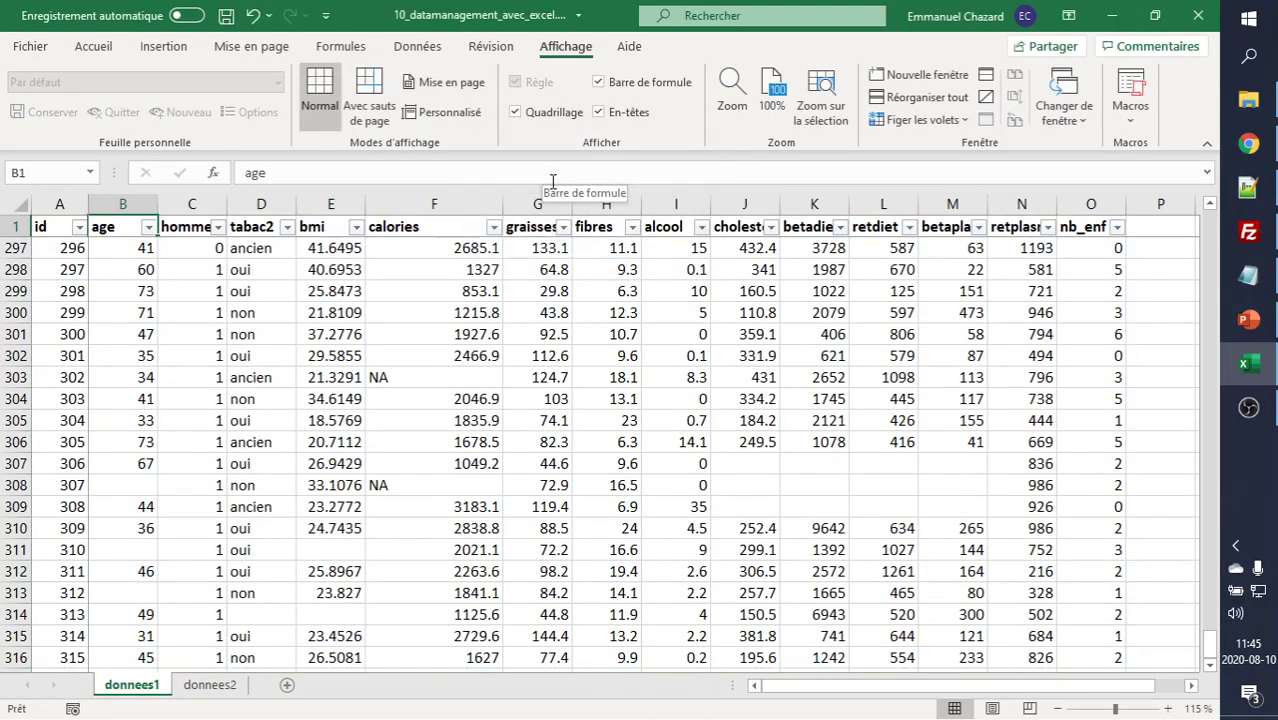
pyautogui.click(148, 227)
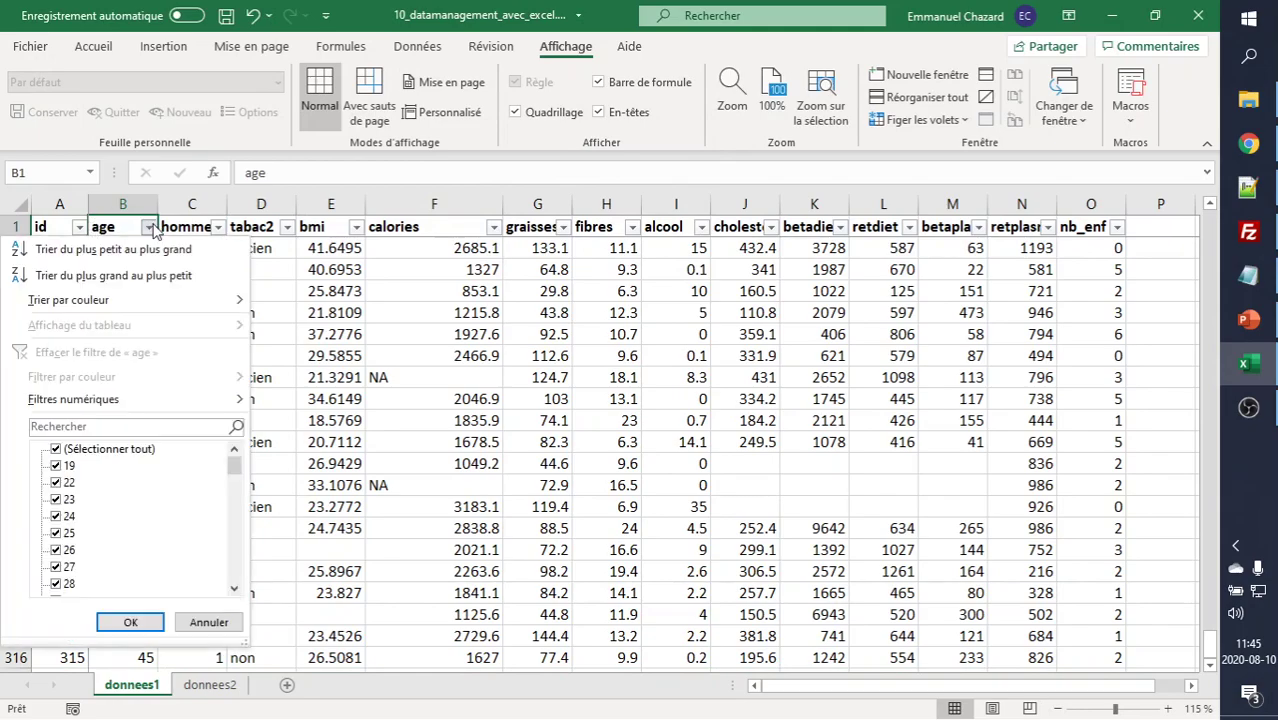
pyautogui.scroll(-3, 133, 485)
pyautogui.scroll(-5, 133, 487)
pyautogui.scroll(-8, 134, 489)
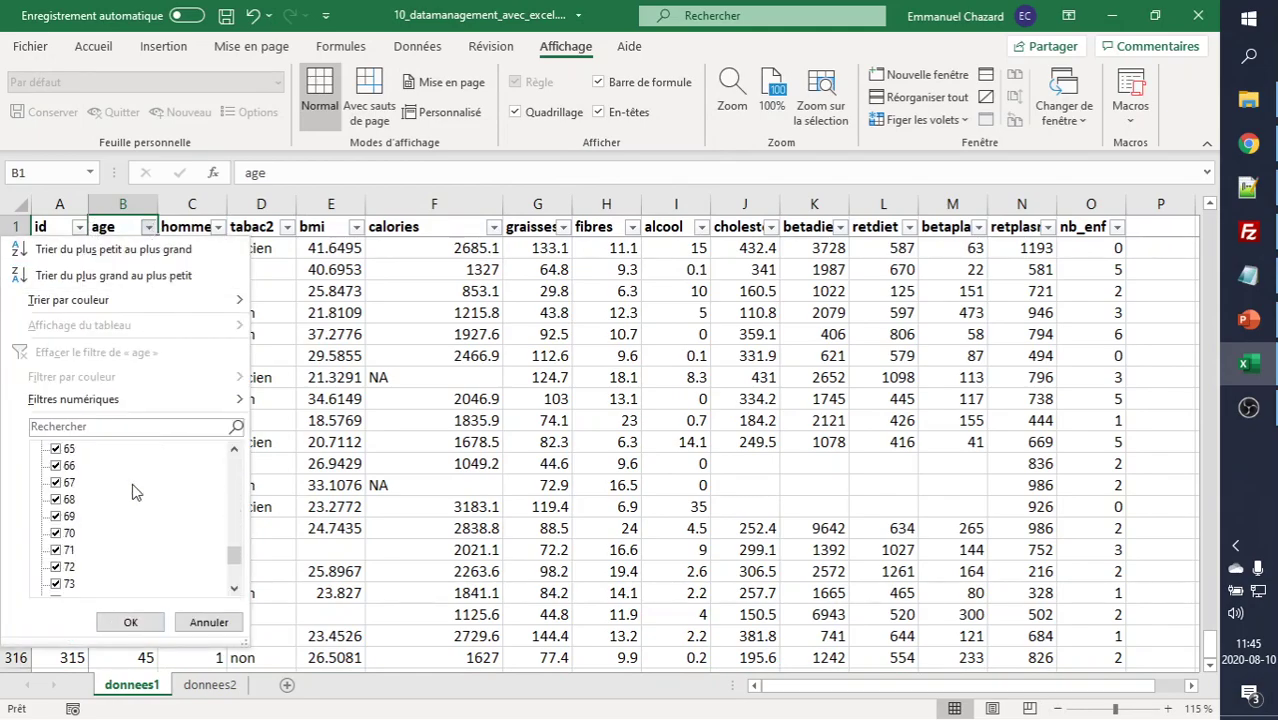
pyautogui.scroll(-4, 135, 491)
pyautogui.click(209, 622)
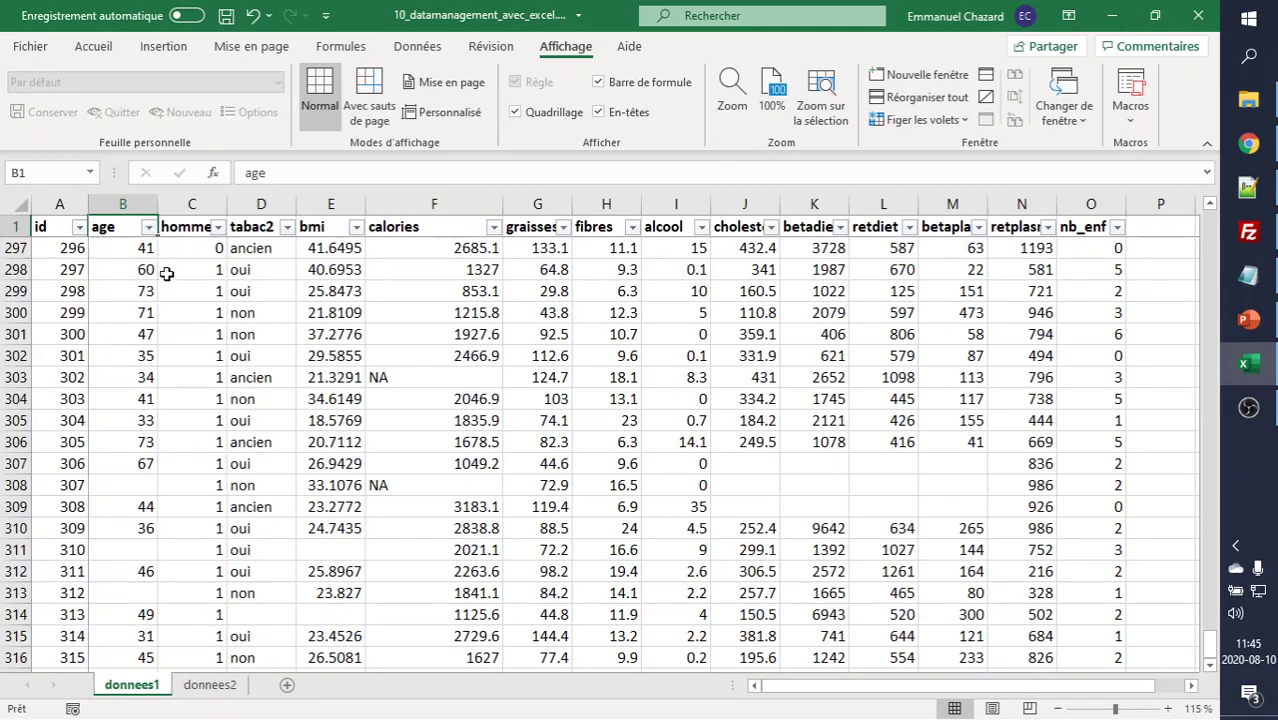
# - Insert an empty column before homme and give it the header 'age_discret'
pyautogui.click(201, 204)
pyautogui.rightClick(202, 206)
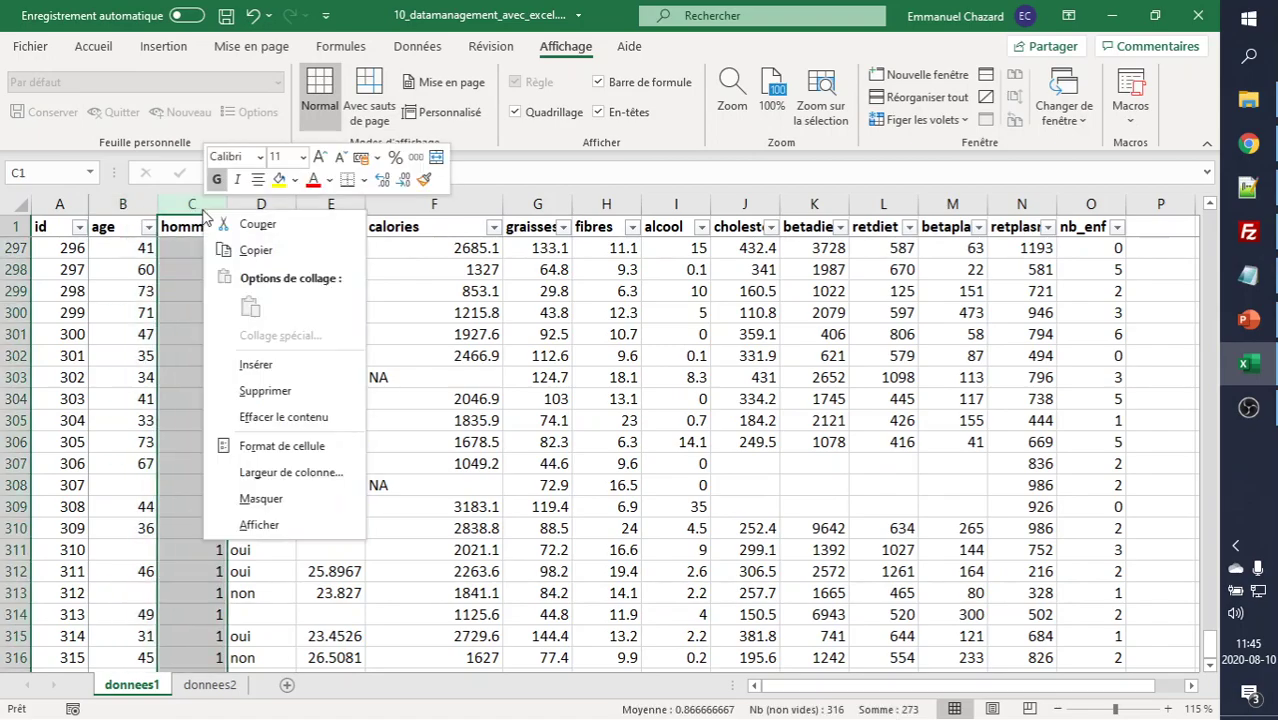
pyautogui.click(248, 366)
pyautogui.click(121, 221)
pyautogui.click(188, 225)
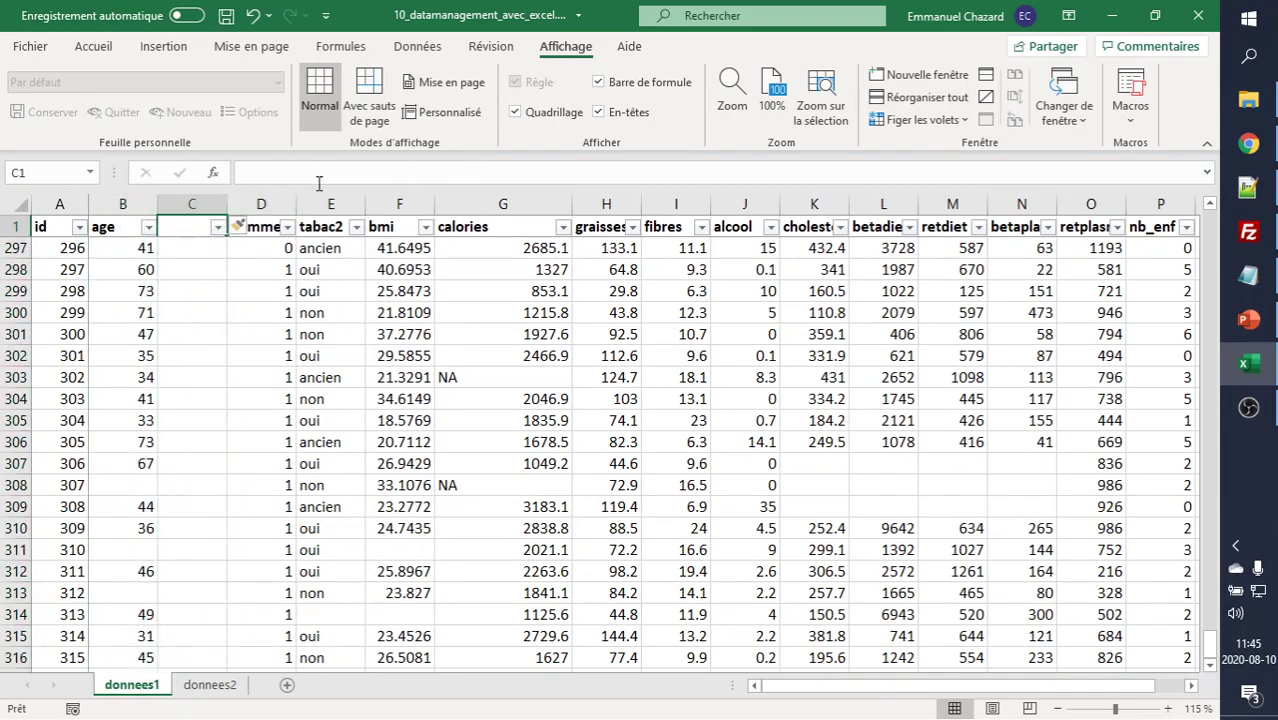
pyautogui.write('age_')
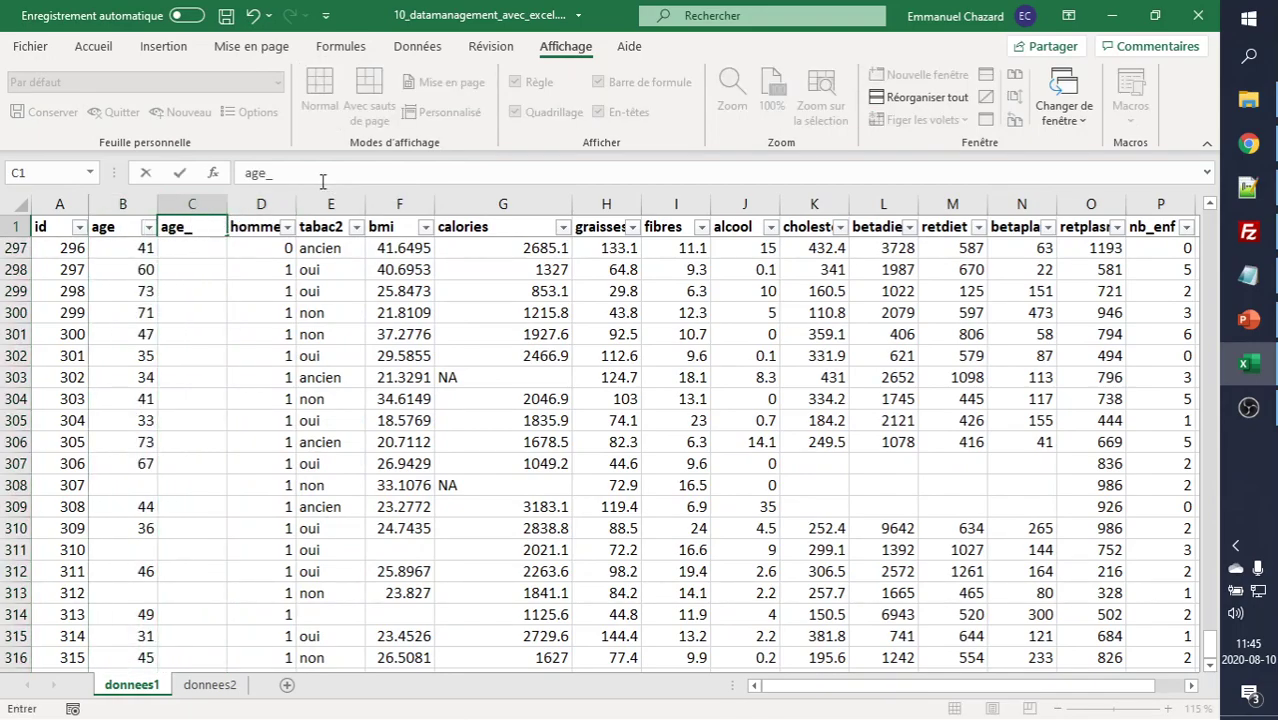
pyautogui.write('discret')
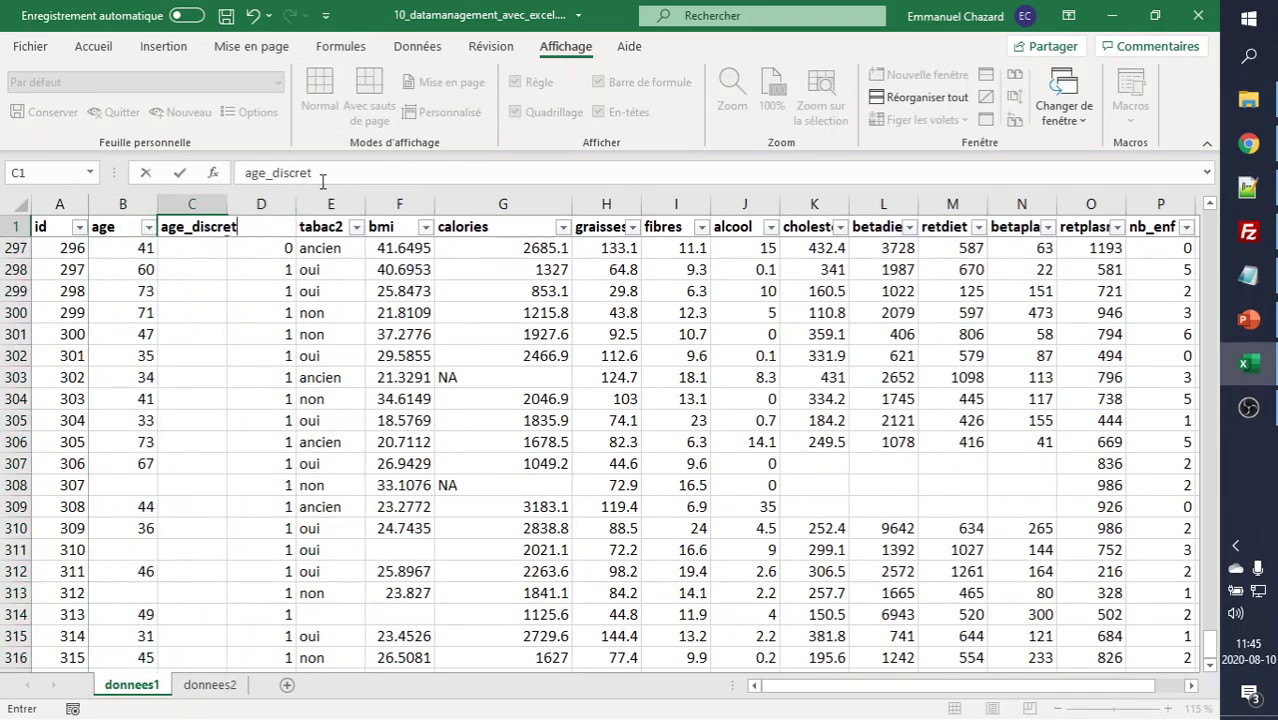
pyautogui.press('Return')
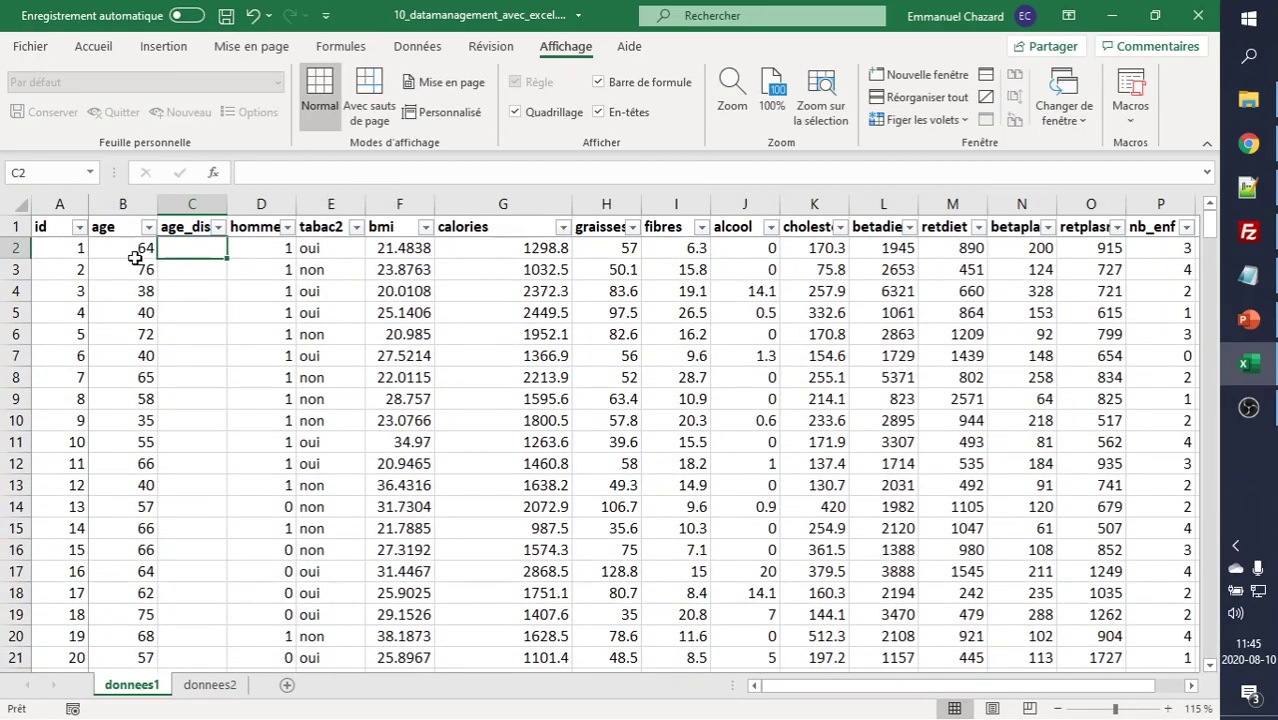
# - Apply an Inférieur à 45 number filter on age, leaving 133 of 315 records
pyautogui.click(135, 256)
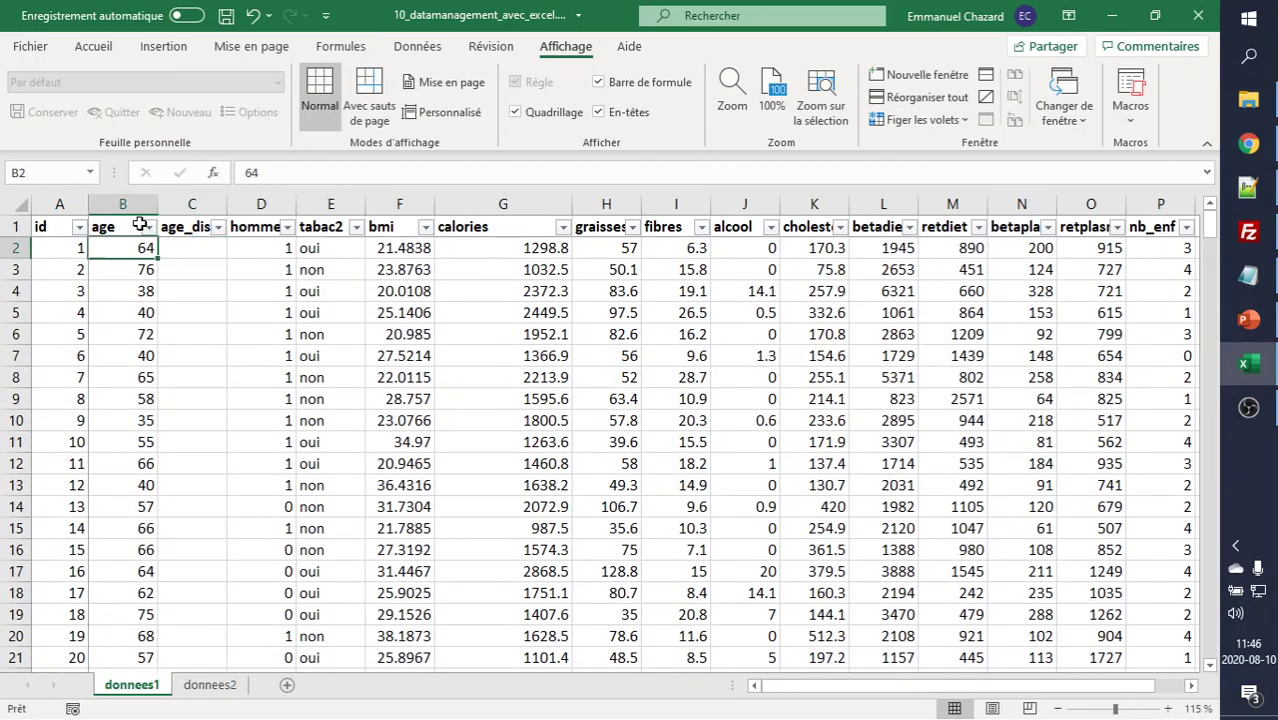
pyautogui.click(135, 227)
pyautogui.click(147, 228)
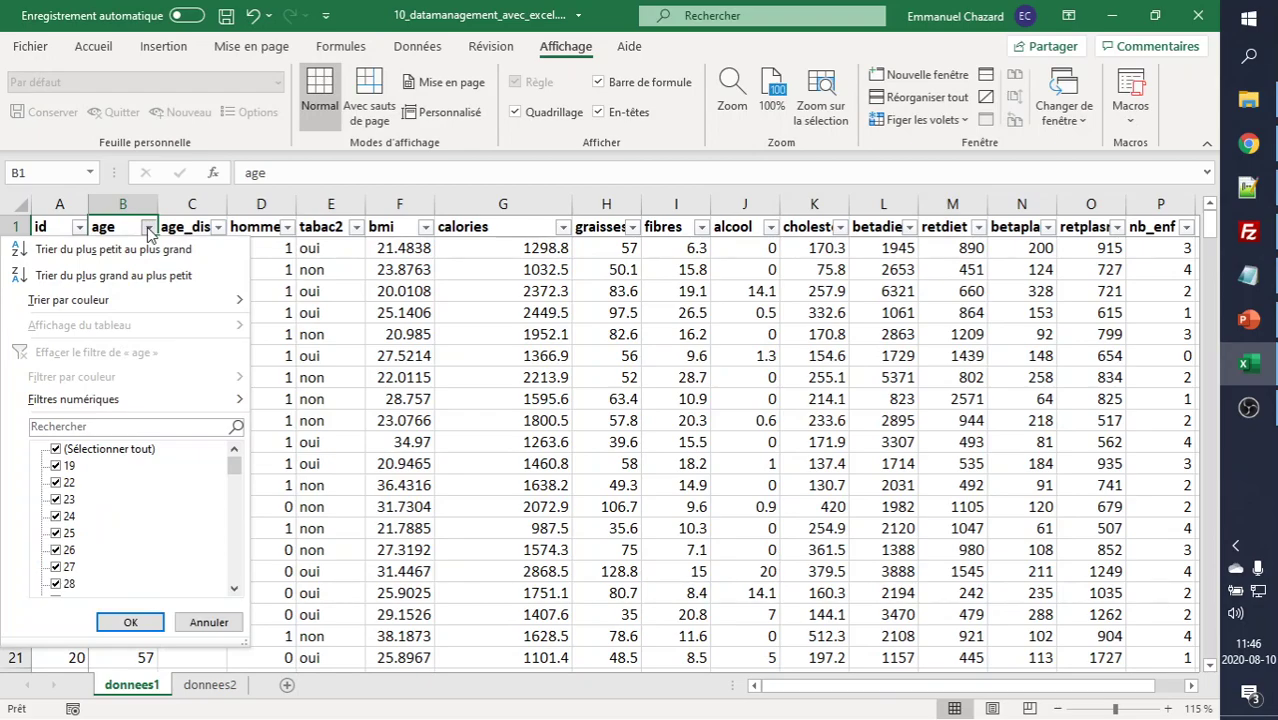
pyautogui.moveTo(140, 402)
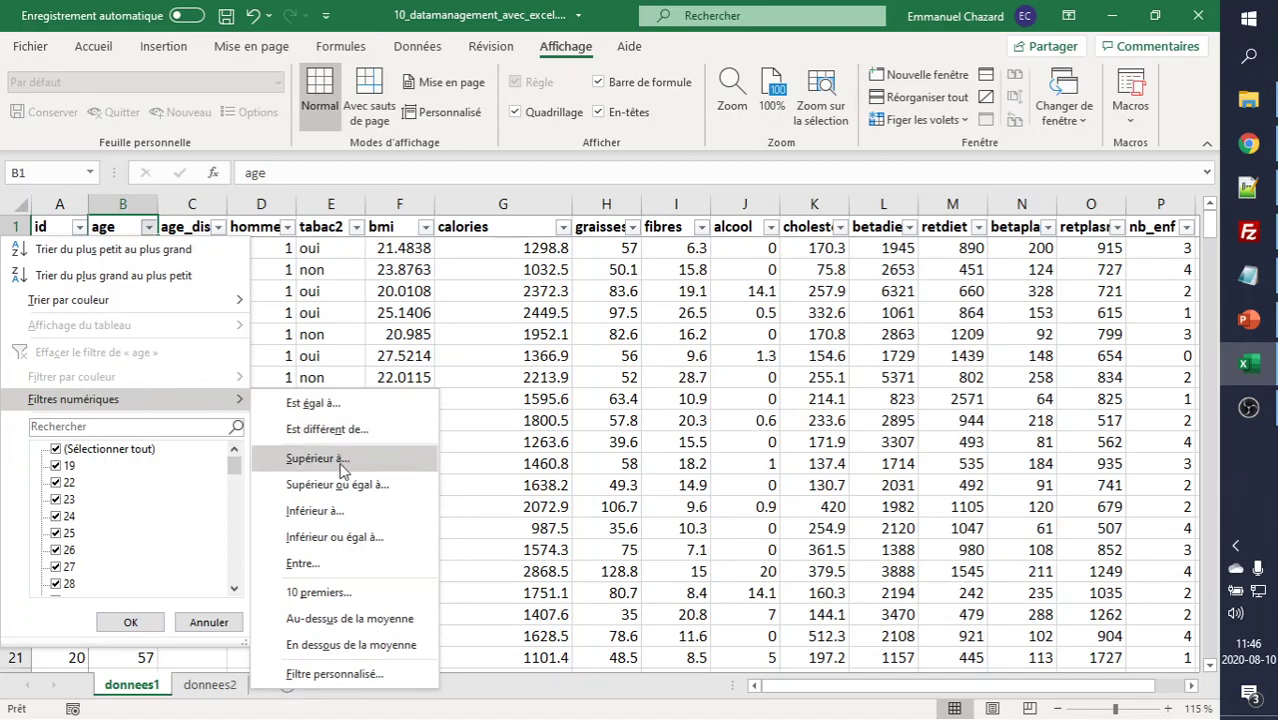
pyautogui.click(315, 511)
pyautogui.click(512, 174)
pyautogui.write('45')
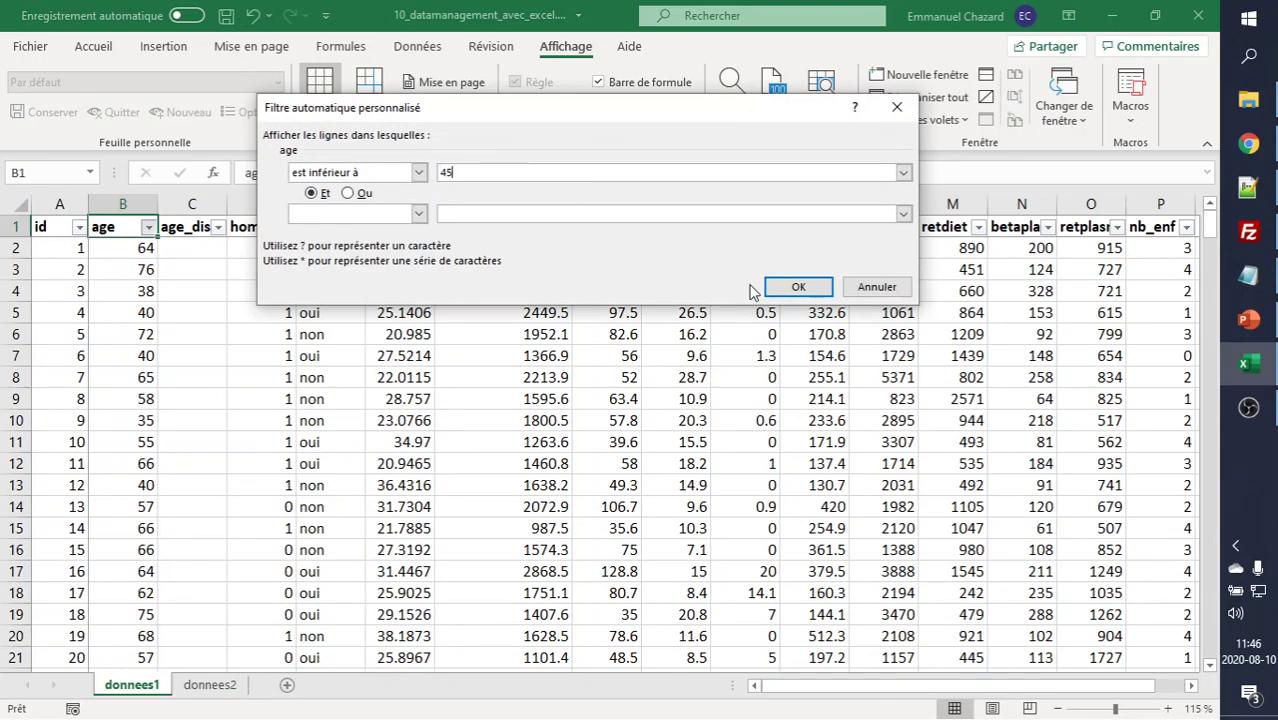
pyautogui.click(790, 287)
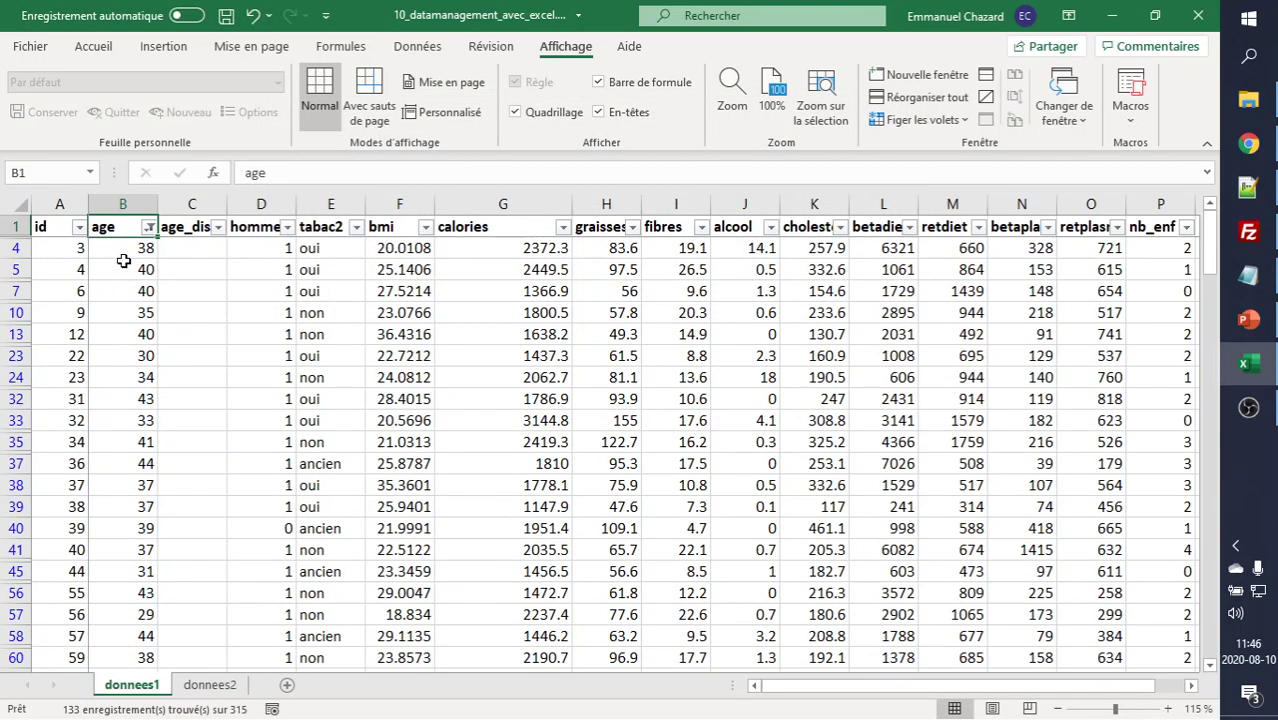
pyautogui.click(125, 249)
# - Fill the visible under-45 age_discret cells C4:C315 with 0-45, then start retyping them as 00-45
pyautogui.click(190, 248)
pyautogui.scroll(-2, 191, 482)
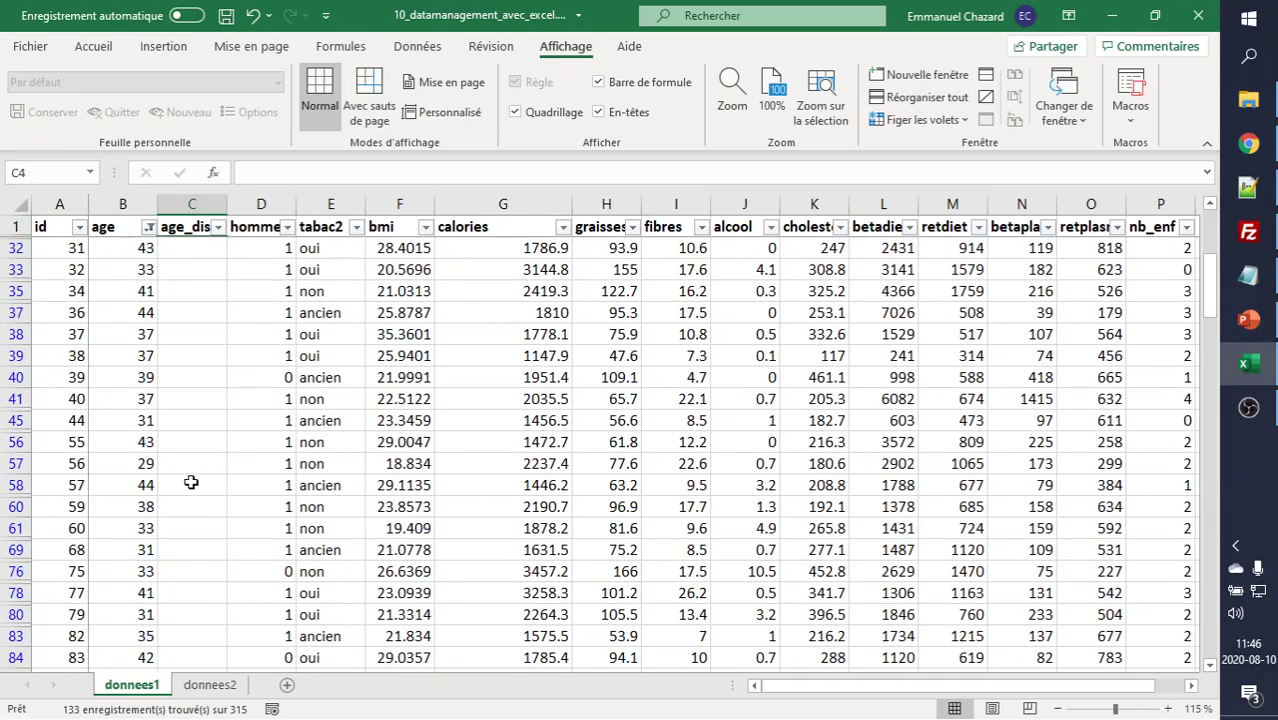
pyautogui.scroll(-7, 191, 482)
pyautogui.scroll(-8, 191, 482)
pyautogui.scroll(-8, 193, 482)
pyautogui.scroll(-10, 199, 481)
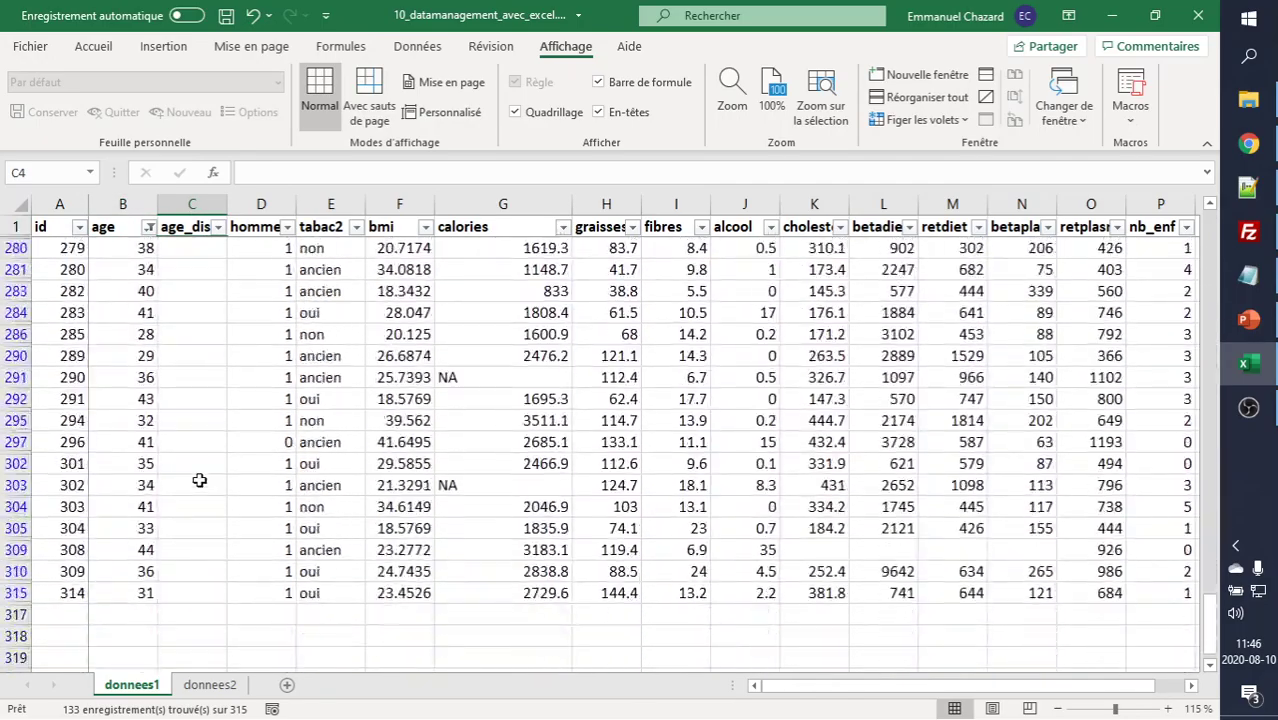
pyautogui.scroll(-11, 199, 481)
pyautogui.scroll(6, 199, 481)
pyautogui.scroll(4, 199, 481)
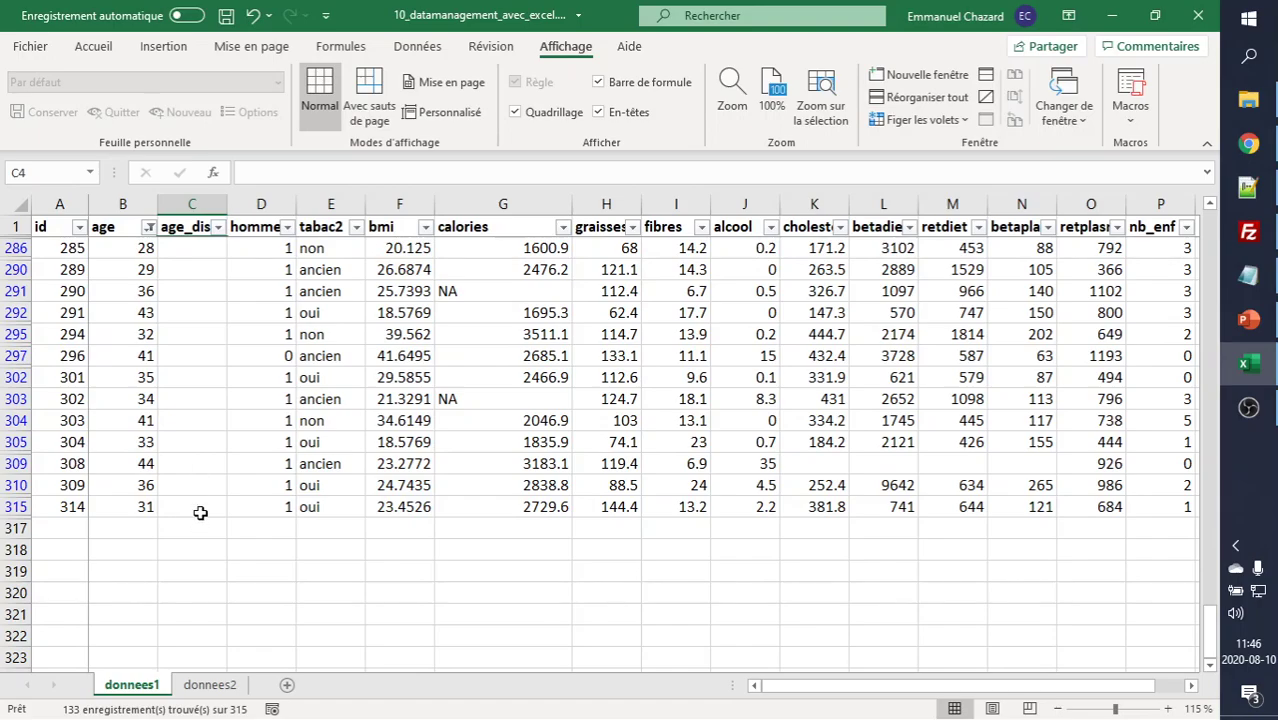
pyautogui.keyDown('shift'); pyautogui.click(216, 507); pyautogui.keyUp('shift')
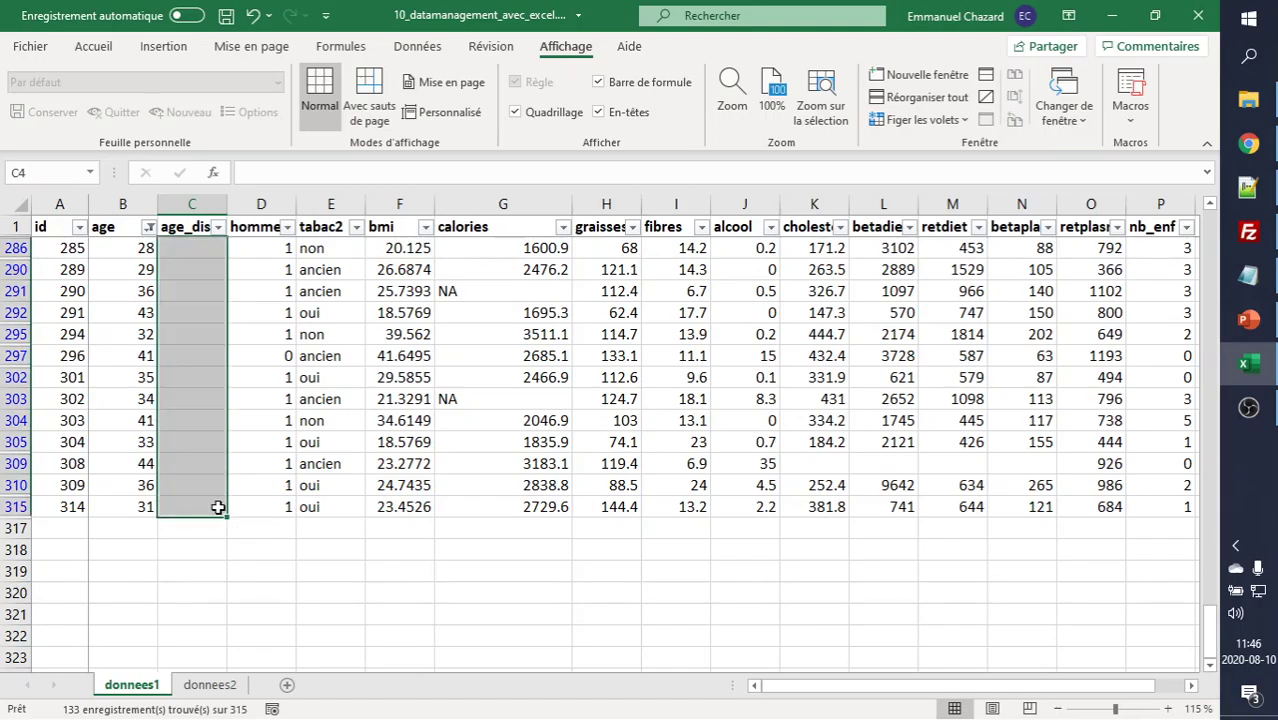
pyautogui.write('0-45')
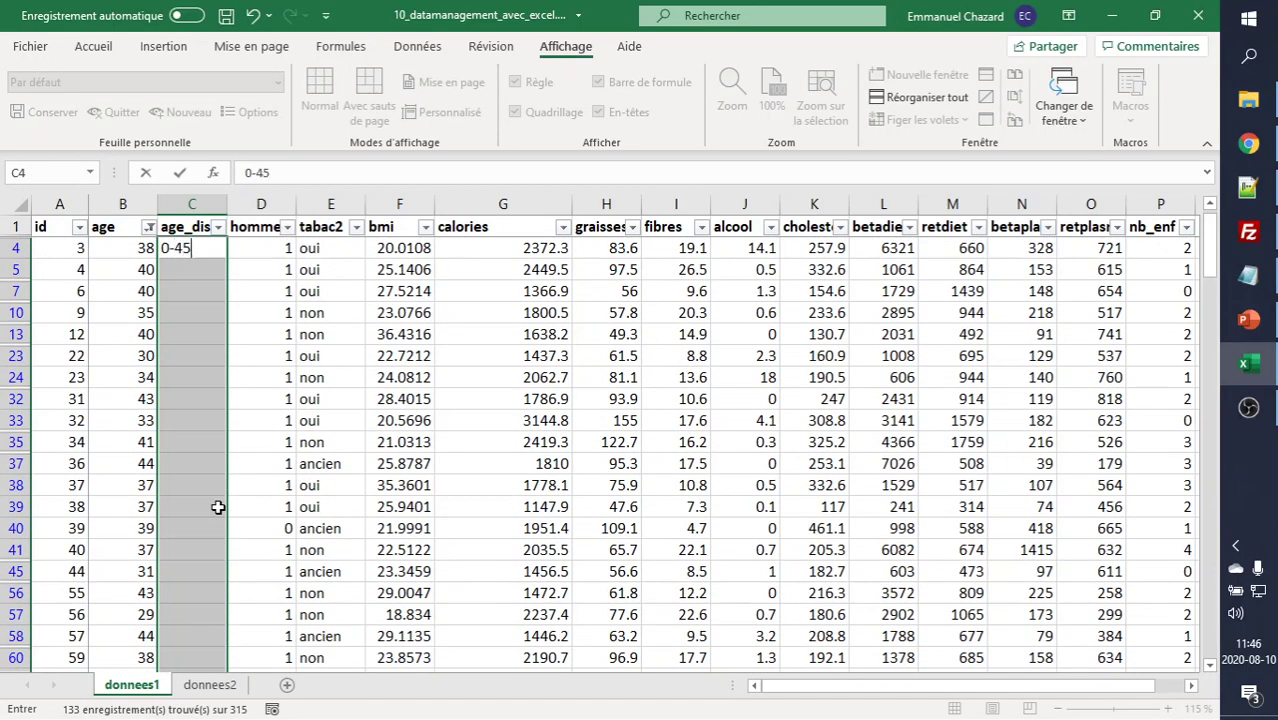
pyautogui.hotkey('ctrl', 'Return')
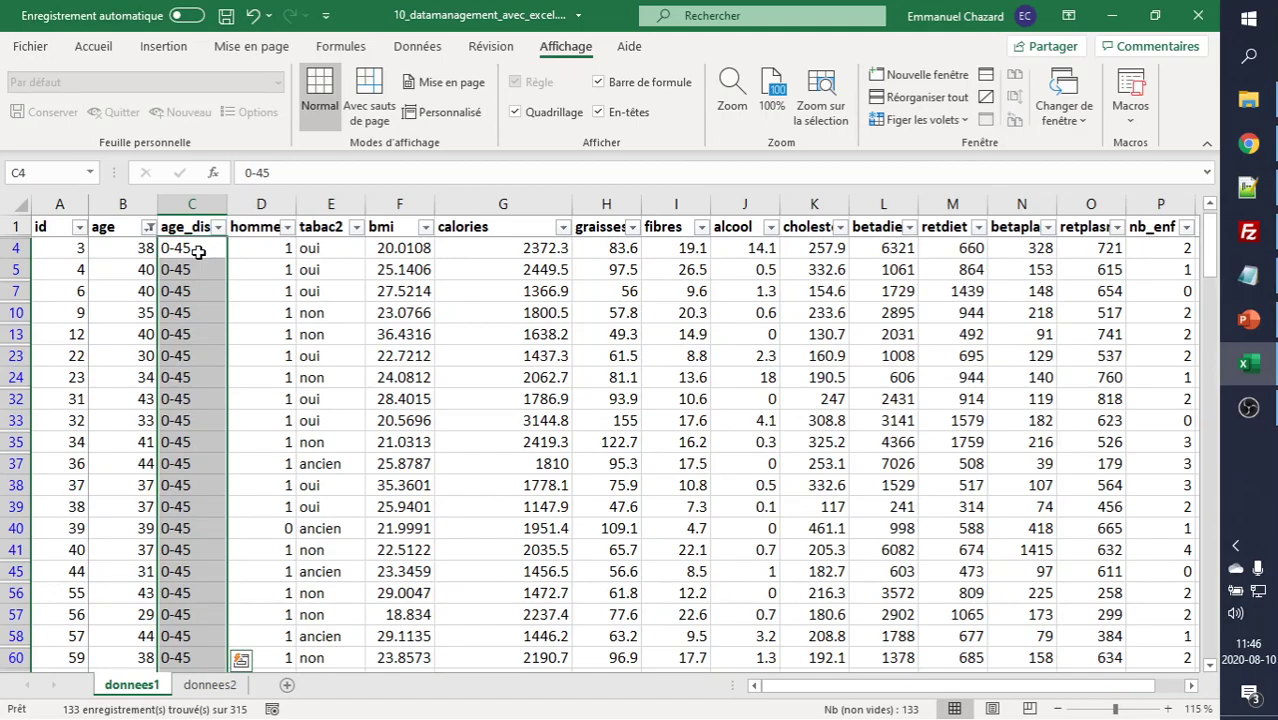
pyautogui.write('00-')
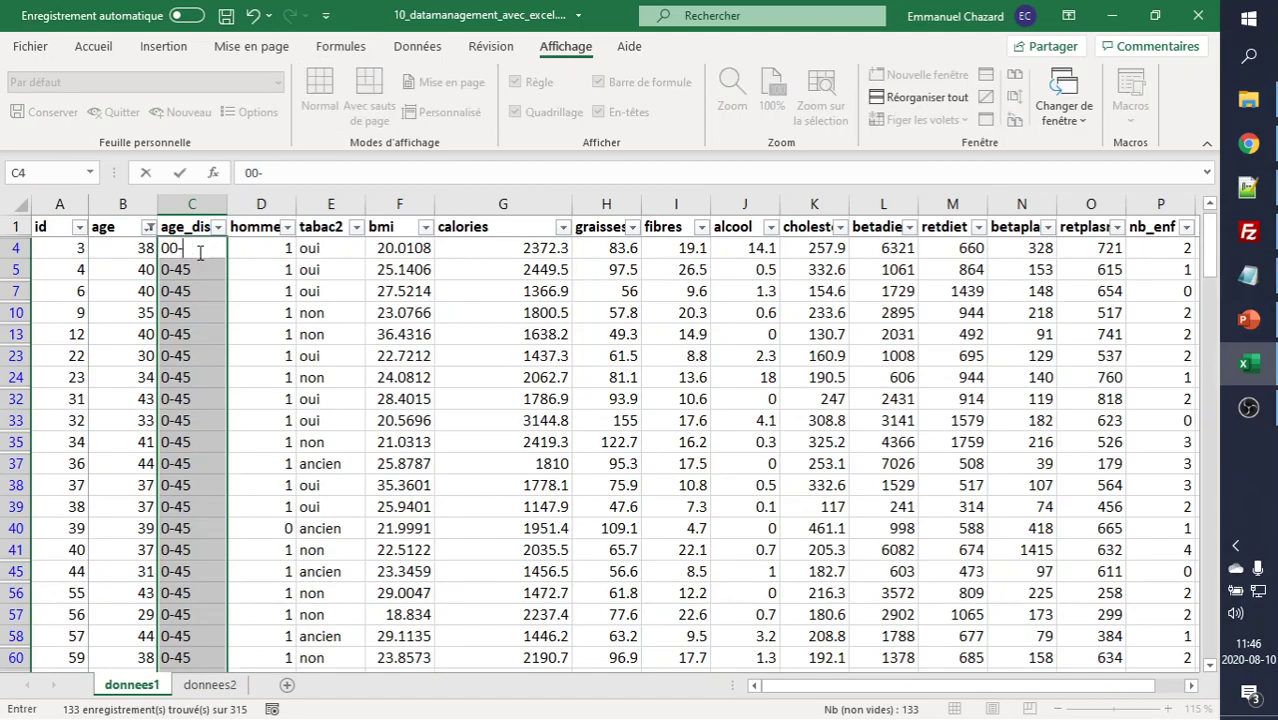
pyautogui.write('45')
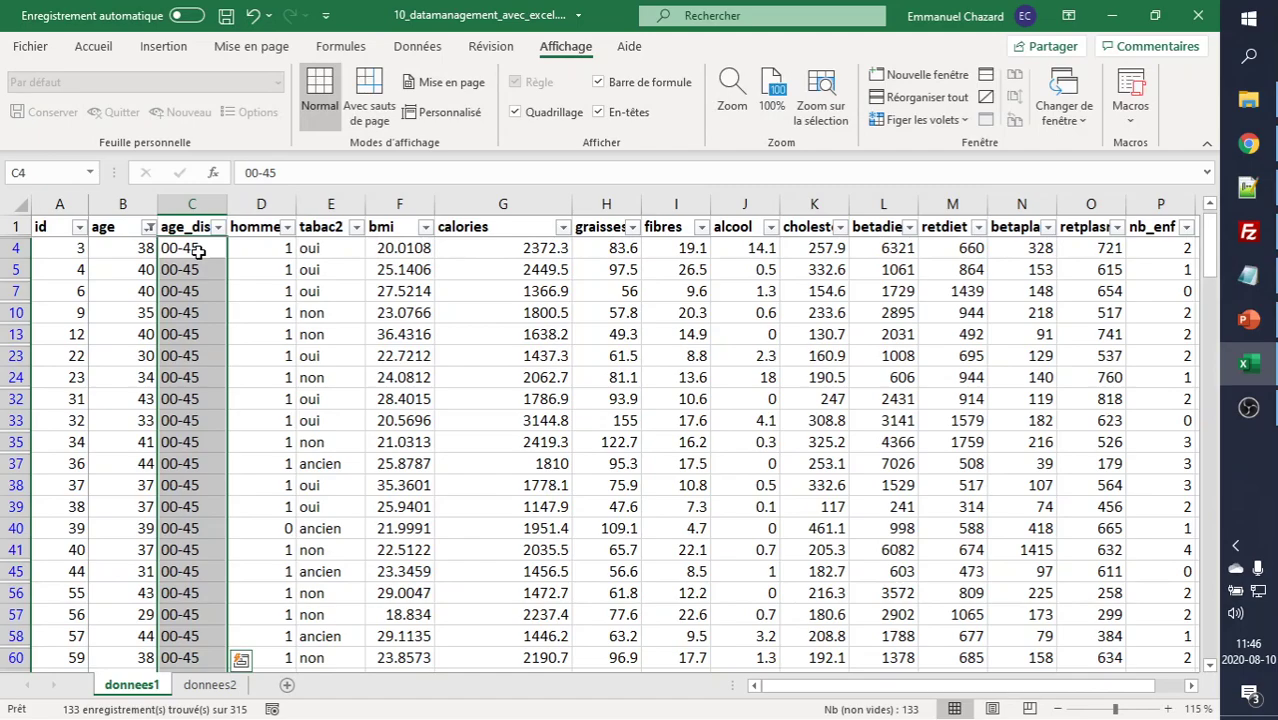
# - Set a custom age filter: greater than or equal to 45 and less than 80
pyautogui.click(150, 228)
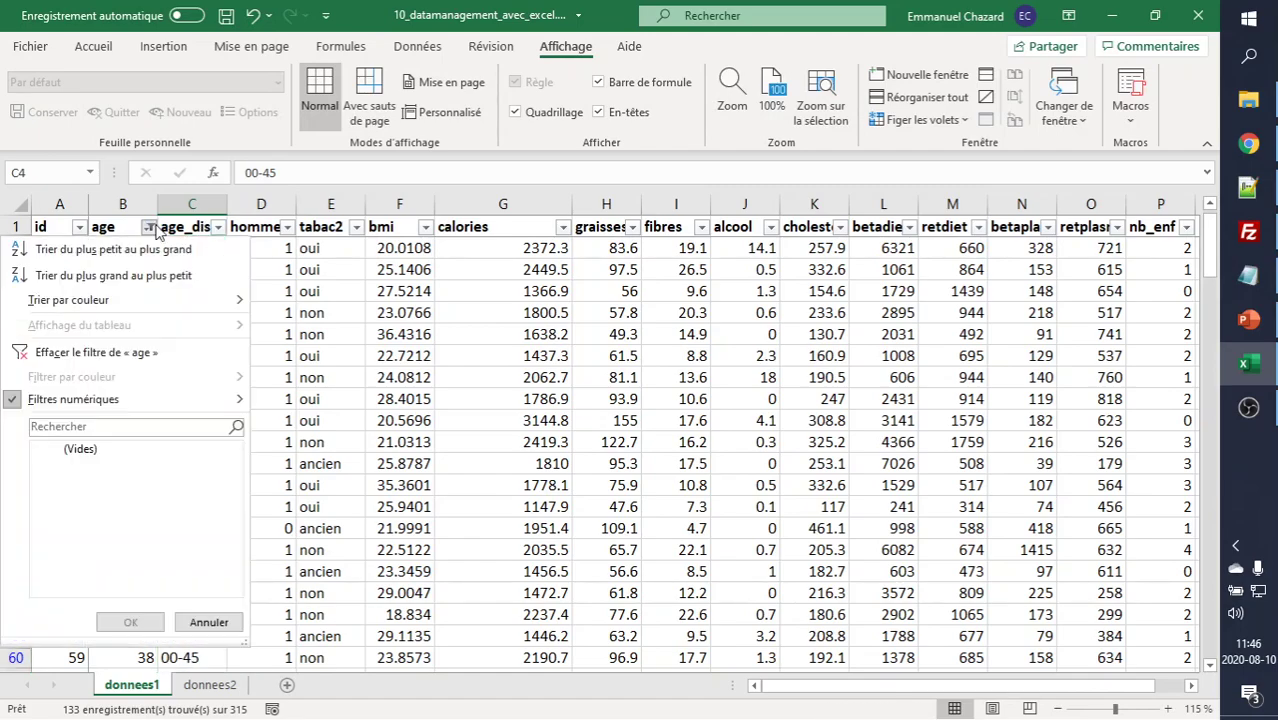
pyautogui.moveTo(113, 405)
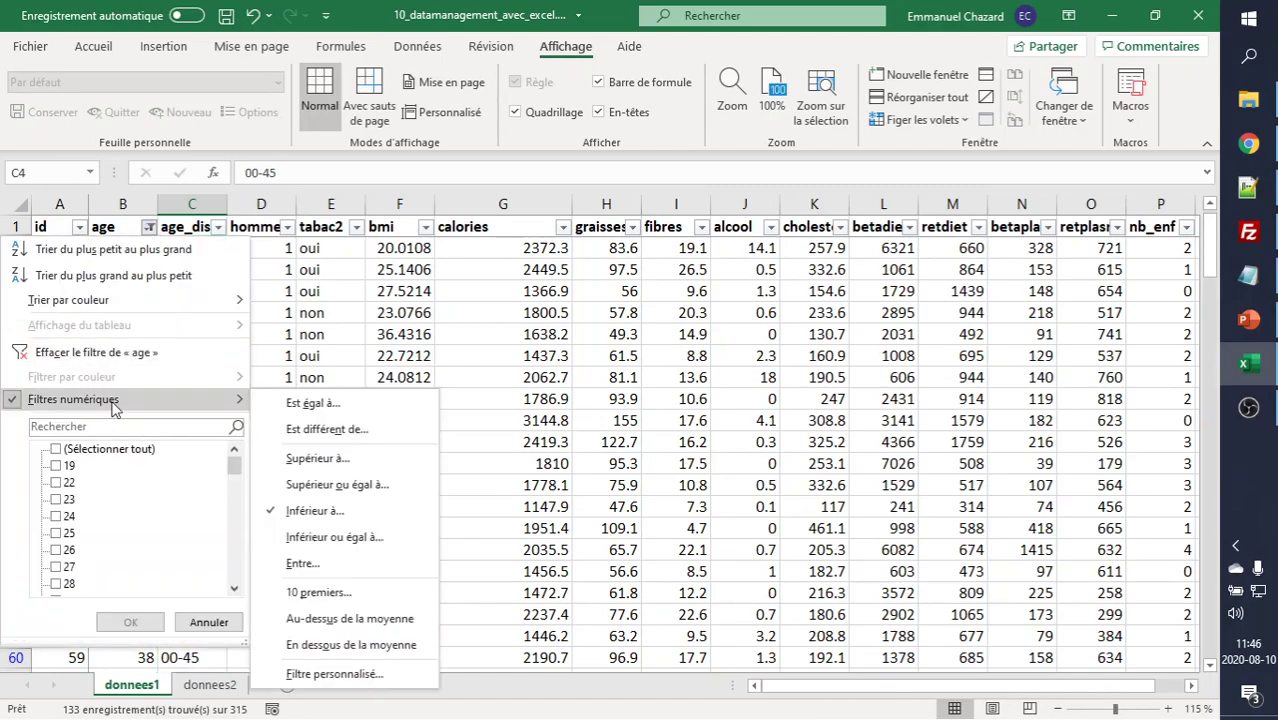
pyautogui.click(296, 462)
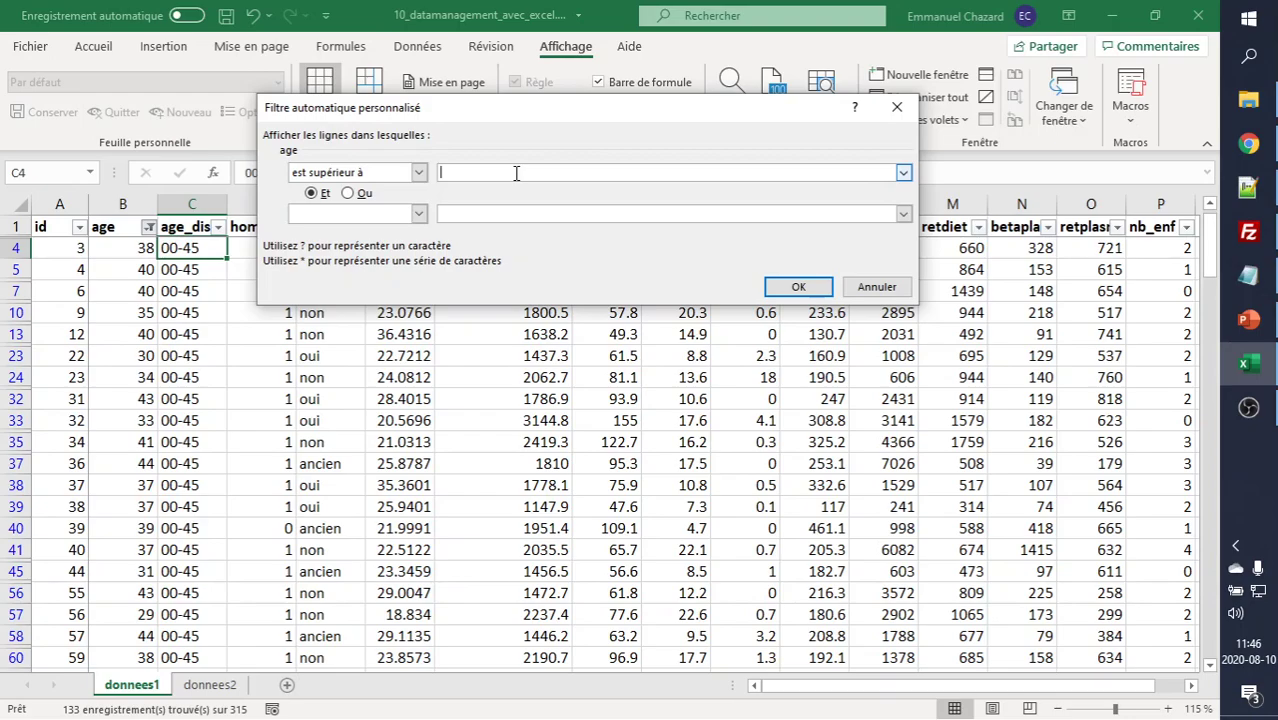
pyautogui.click(418, 172)
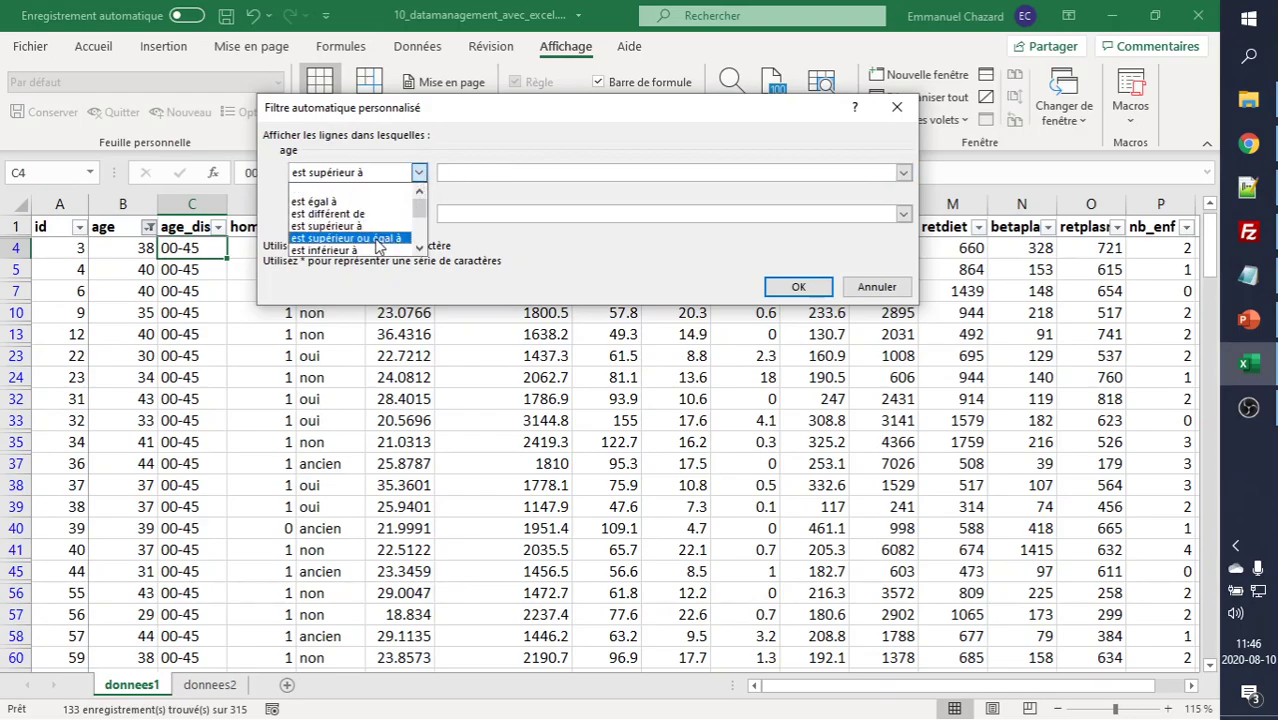
pyautogui.click(376, 238)
pyautogui.click(493, 172)
pyautogui.write('45')
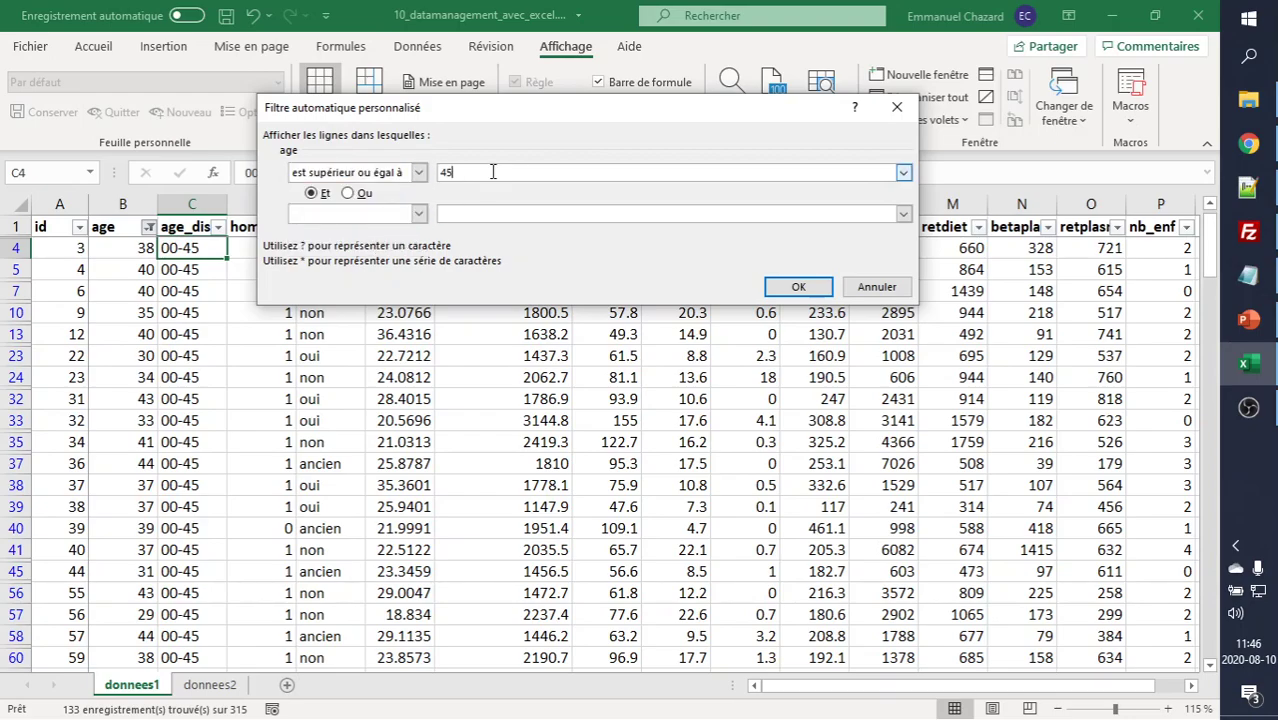
pyautogui.click(418, 213)
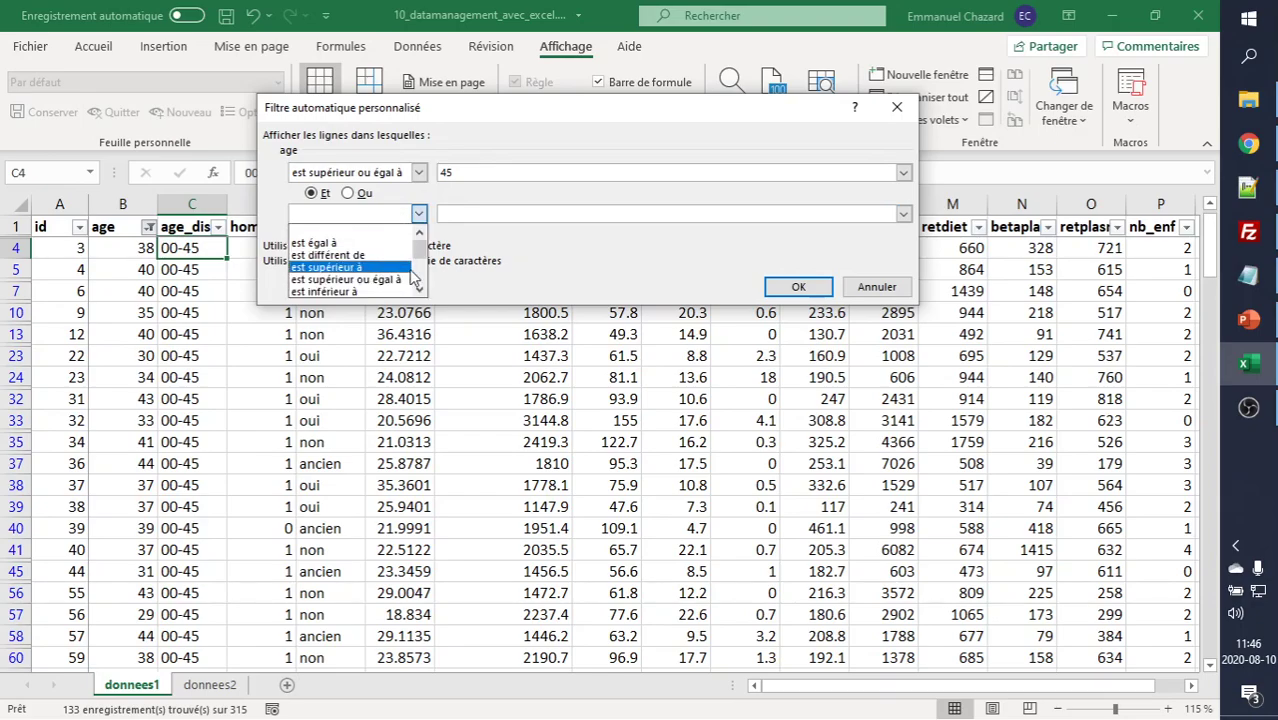
pyautogui.click(360, 292)
pyautogui.click(484, 215)
pyautogui.write('80')
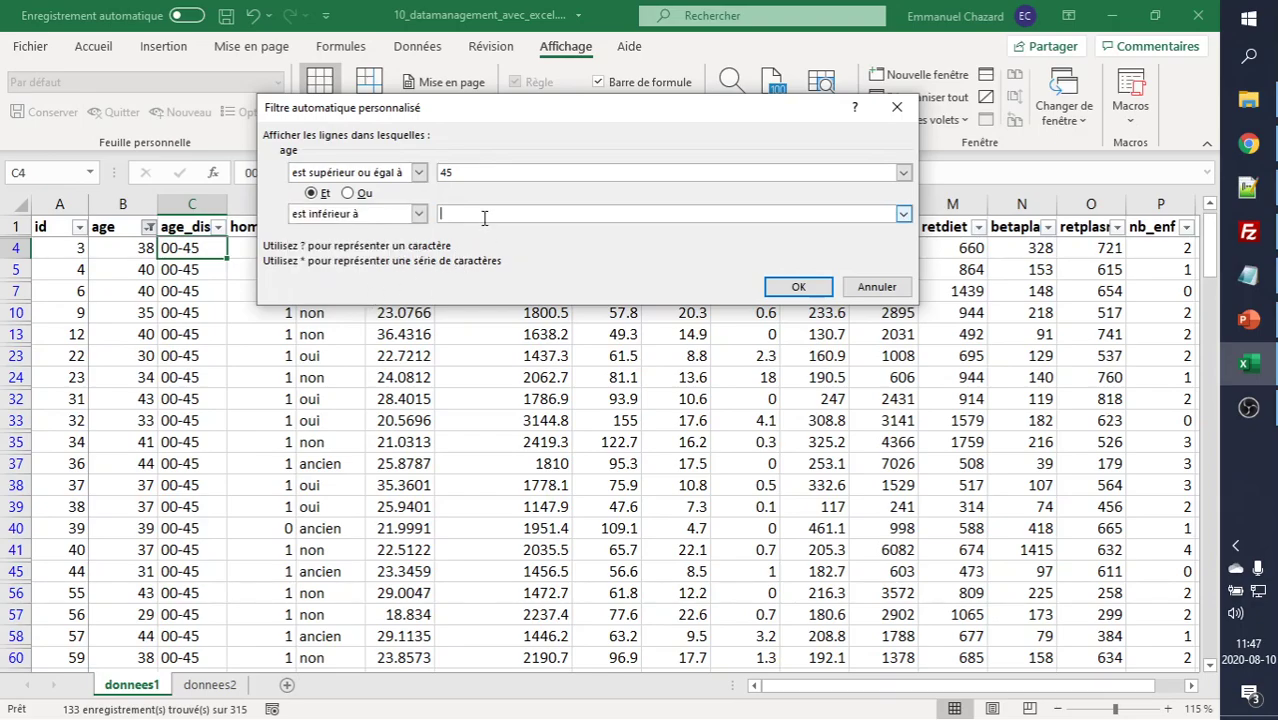
pyautogui.click(798, 287)
pyautogui.scroll(1, 283, 330)
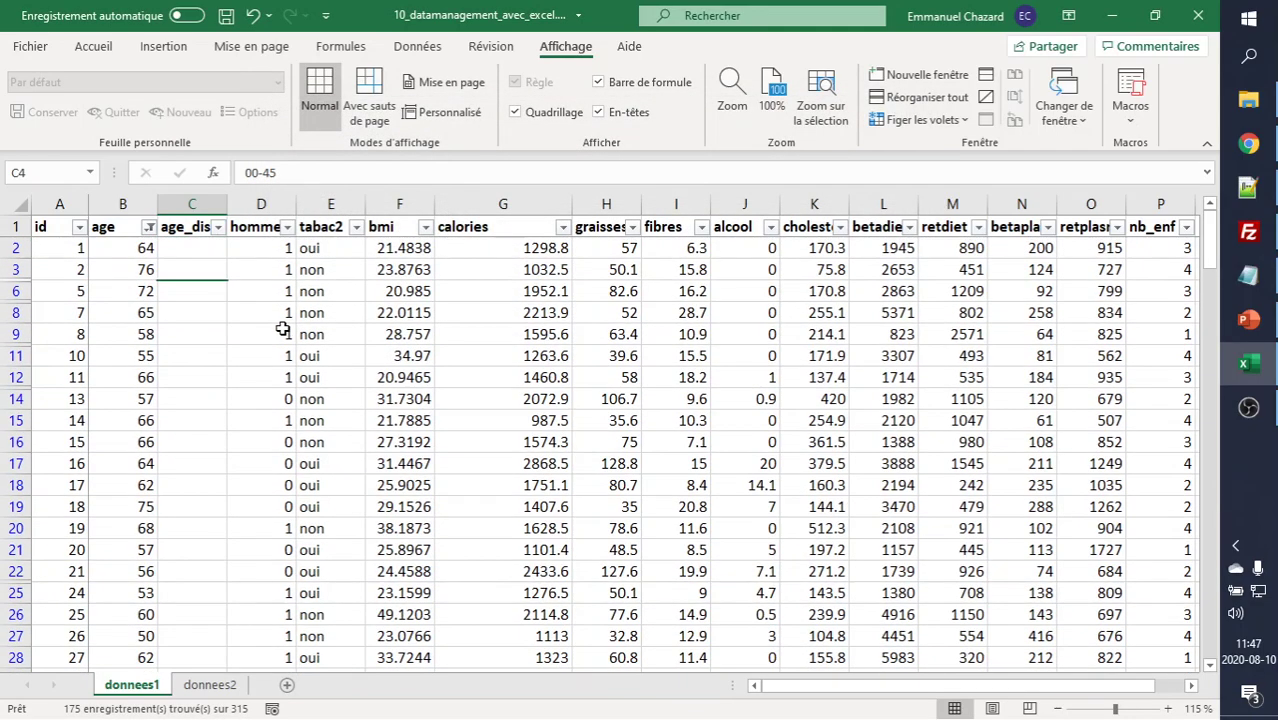
# - Select the visible age_discret cells from C316 up to C2
pyautogui.click(193, 229)
pyautogui.click(191, 307)
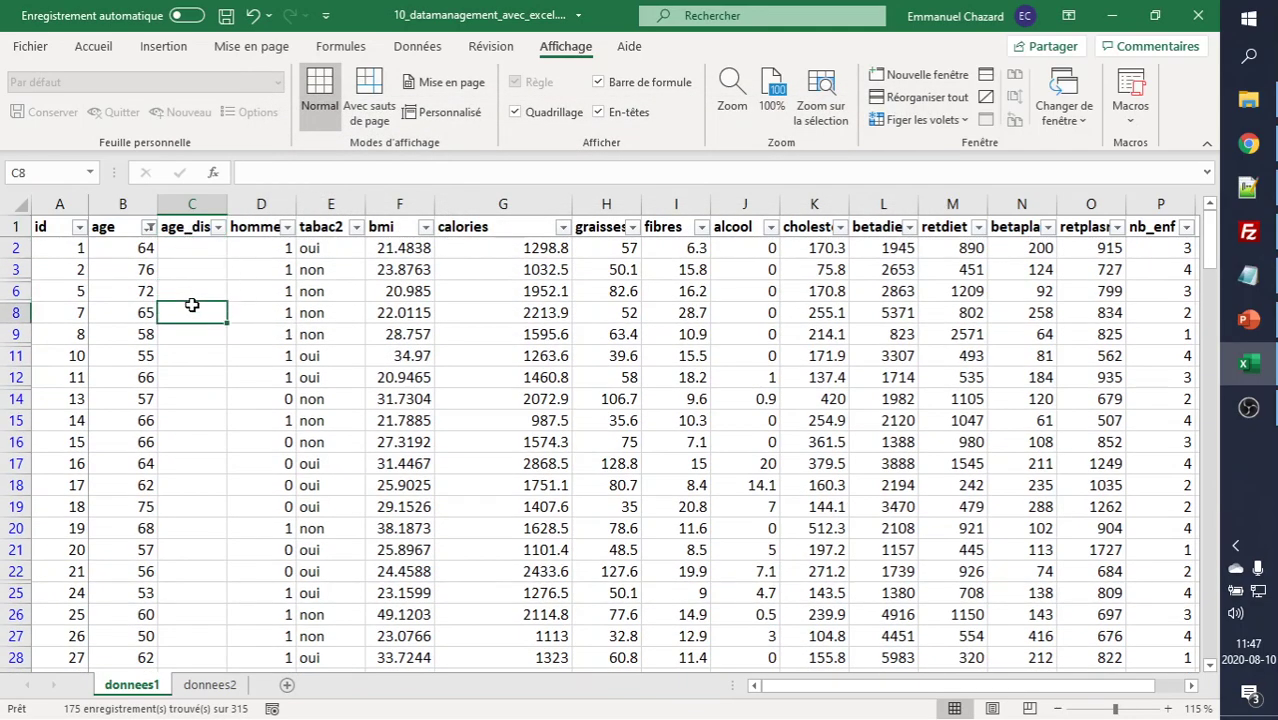
pyautogui.hotkey('ctrl', 'Up')
pyautogui.press('Down')
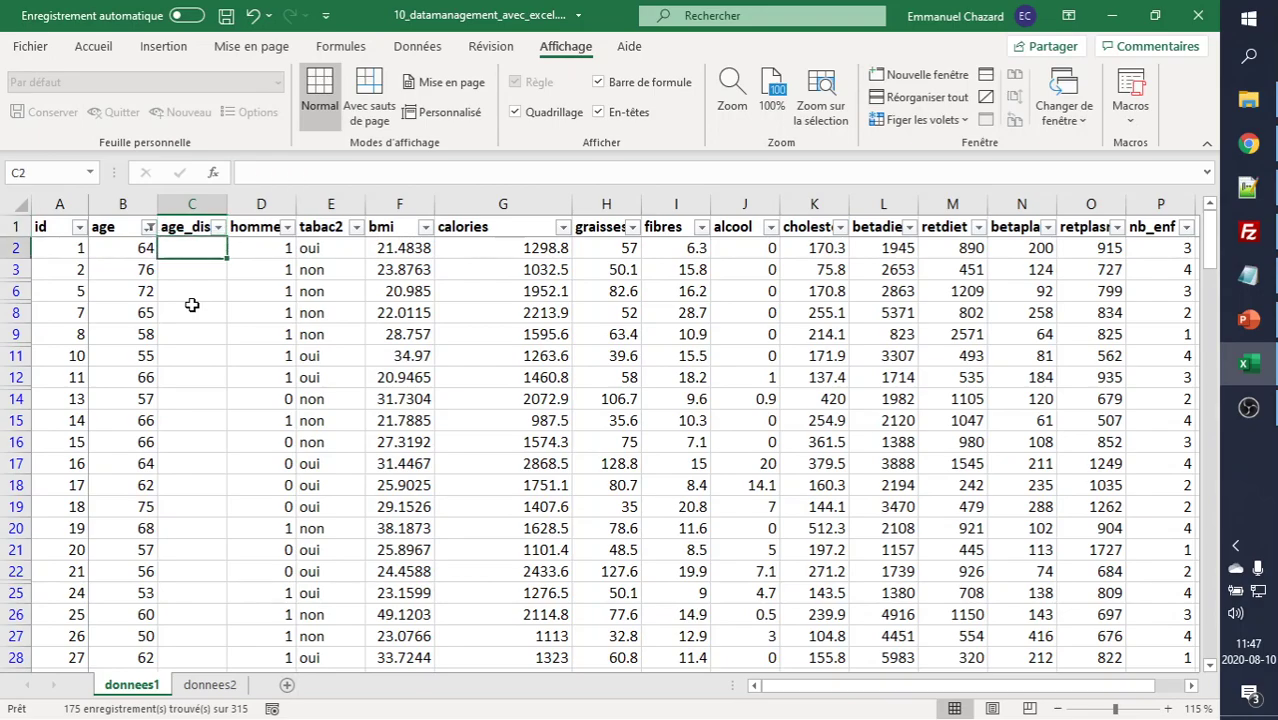
pyautogui.press('Left')
pyautogui.hotkey('ctrl', 'Down')
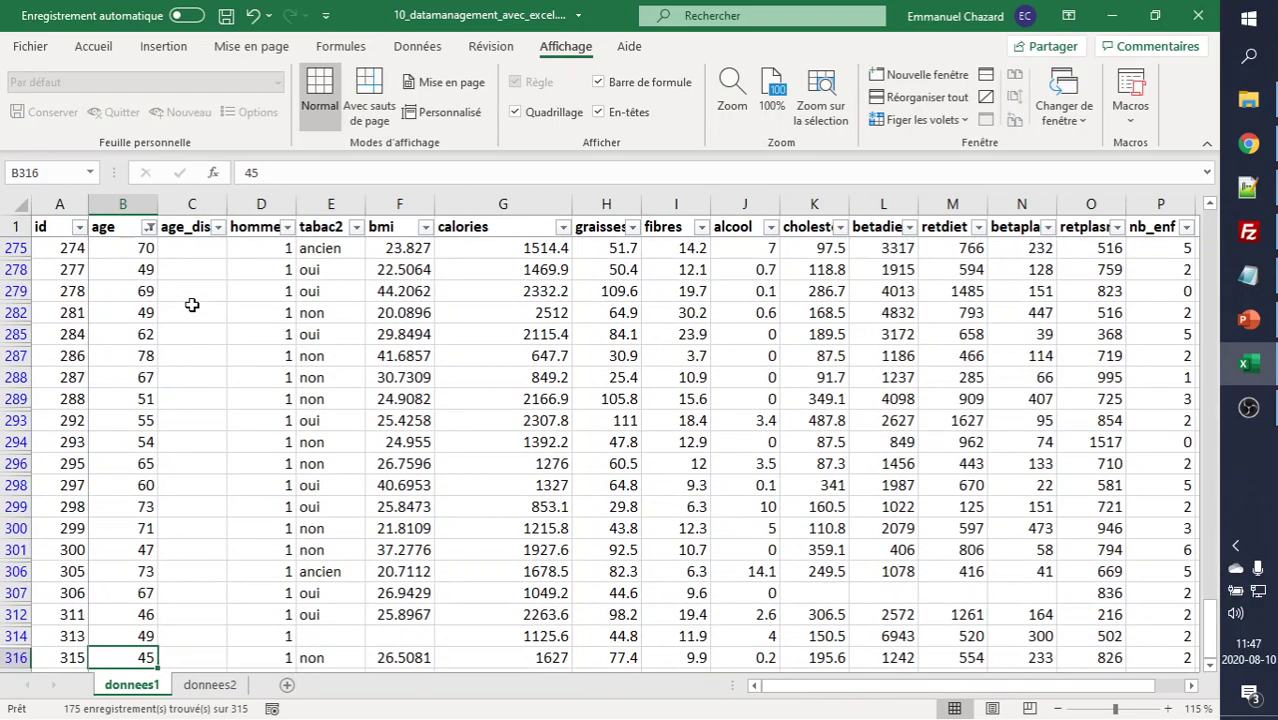
pyautogui.press('Down')
pyautogui.press('Up')
pyautogui.press('Right')
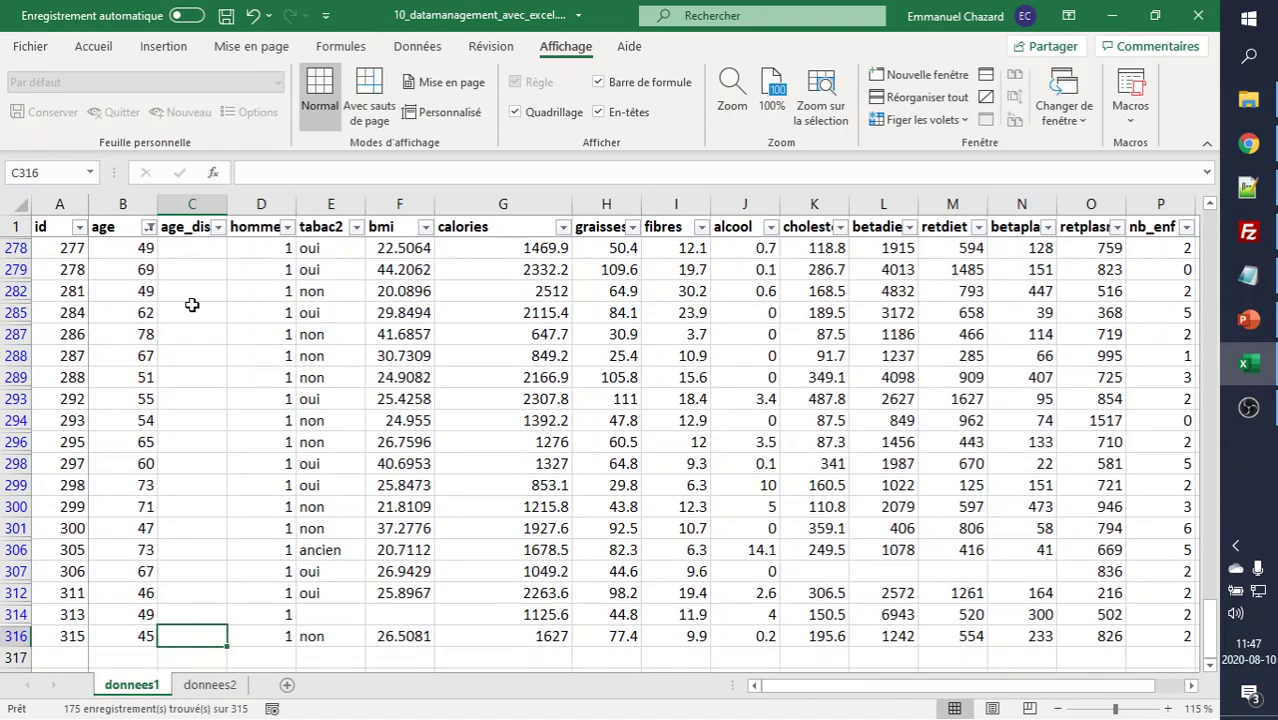
pyautogui.hotkey('ctrl', 'shift', 'Up')
pyautogui.hotkey('shift', 'Down')
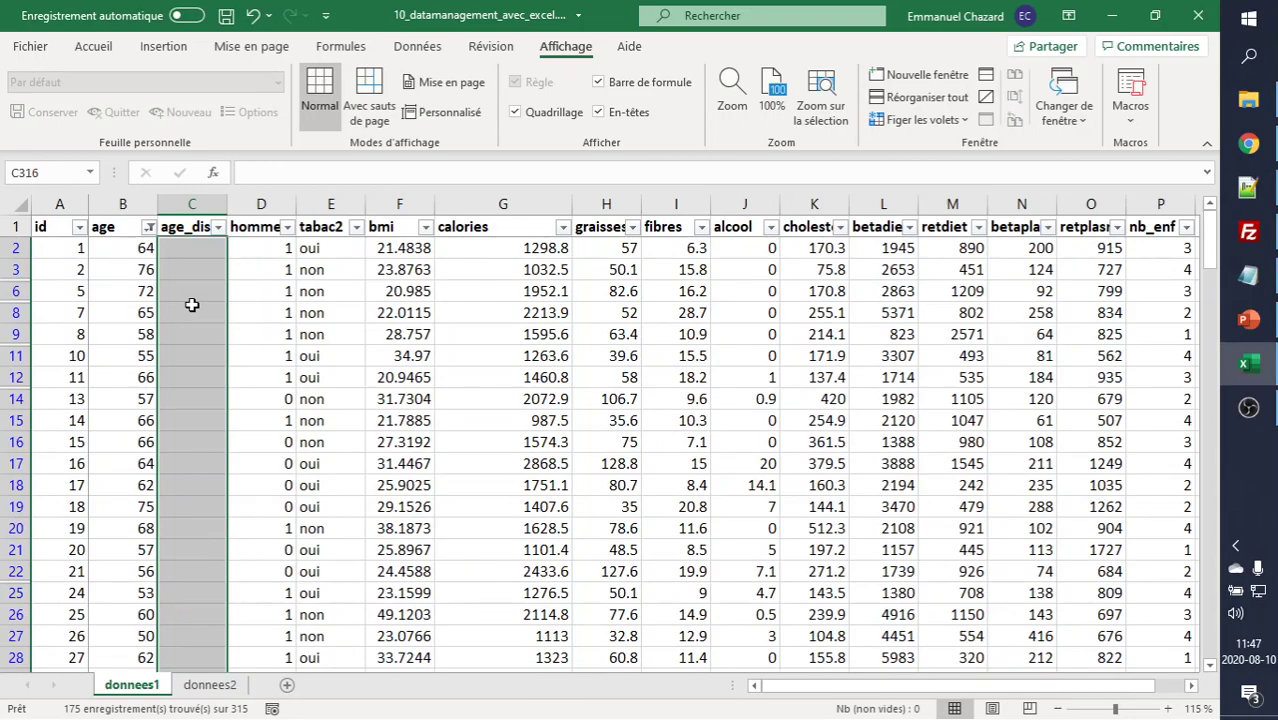
# - Fill every selected visible age_discret cell with 45-80
pyautogui.write('45')
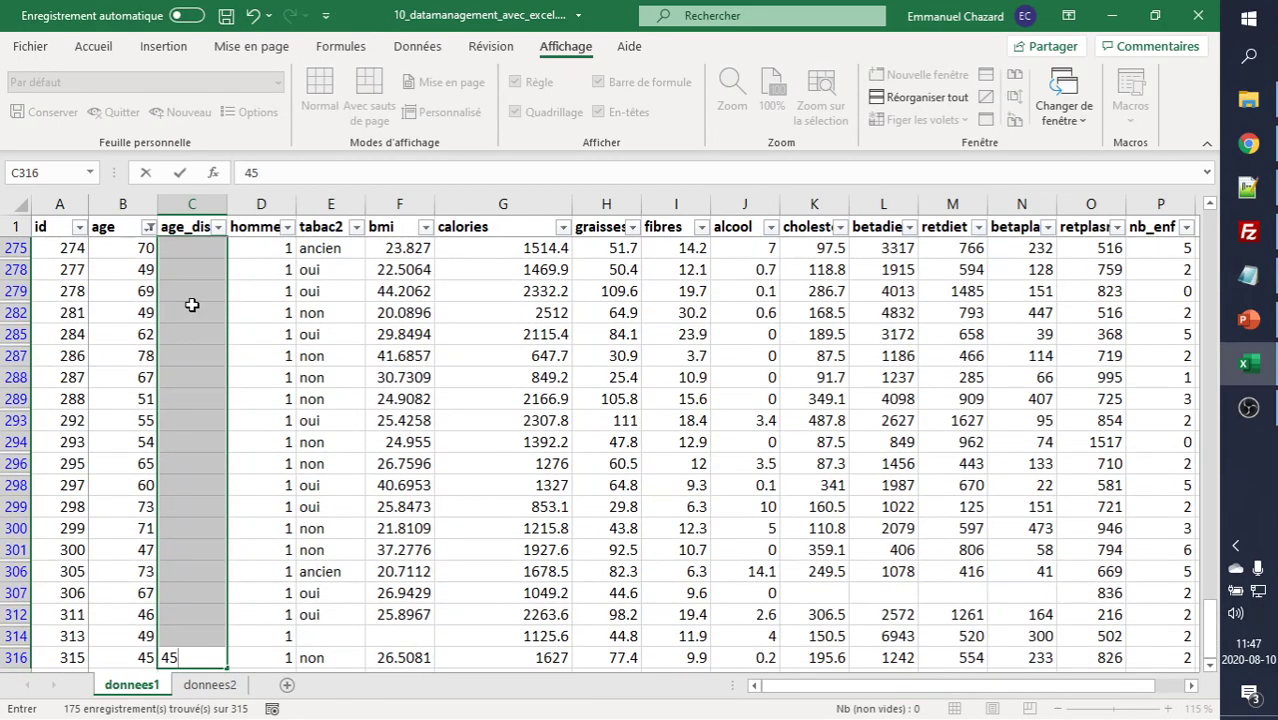
pyautogui.write('-80')
pyautogui.hotkey('ctrl', 'Return')
pyautogui.click(143, 249)
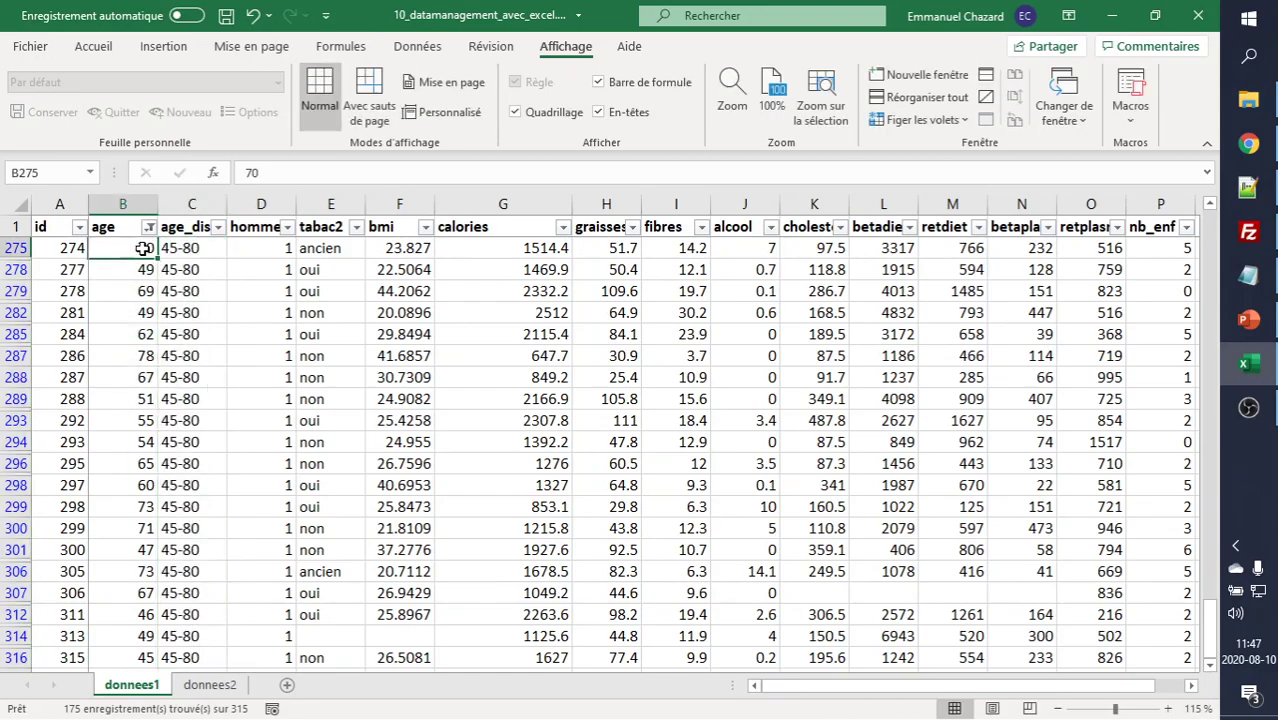
pyautogui.click(150, 228)
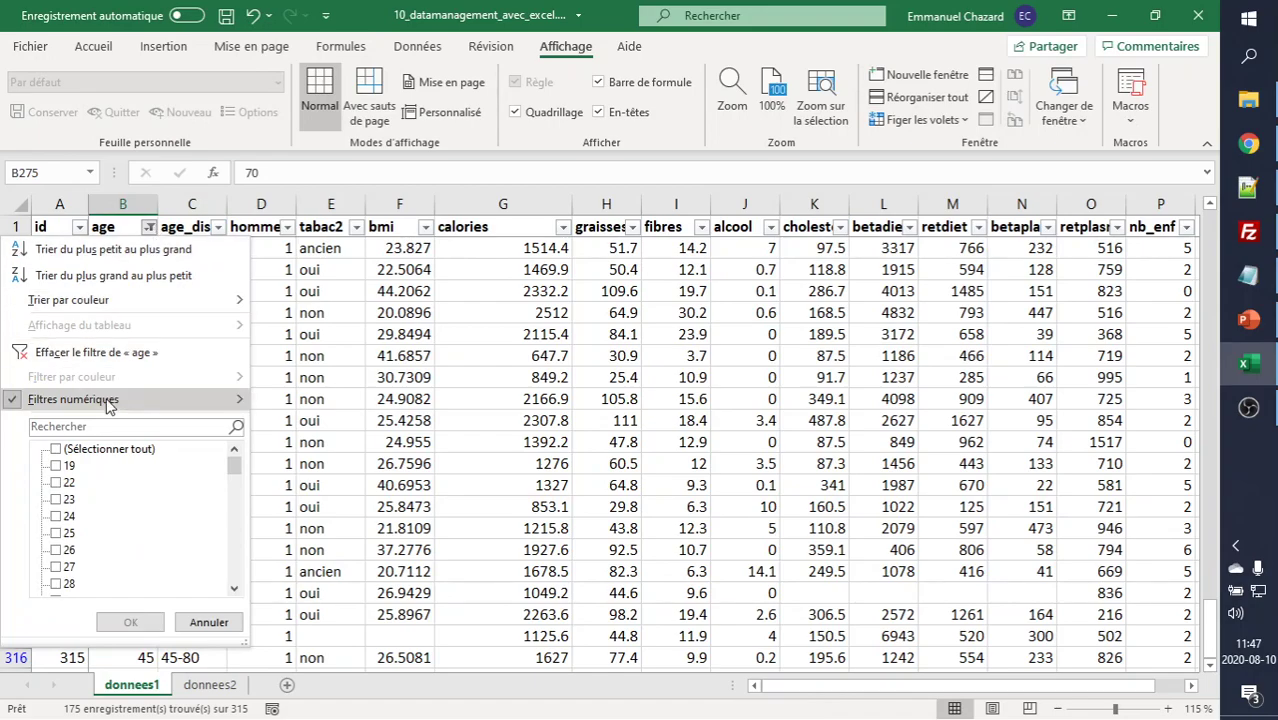
# - Change the custom age filter to greater than or equal to 80, removing the second condition
pyautogui.moveTo(114, 399)
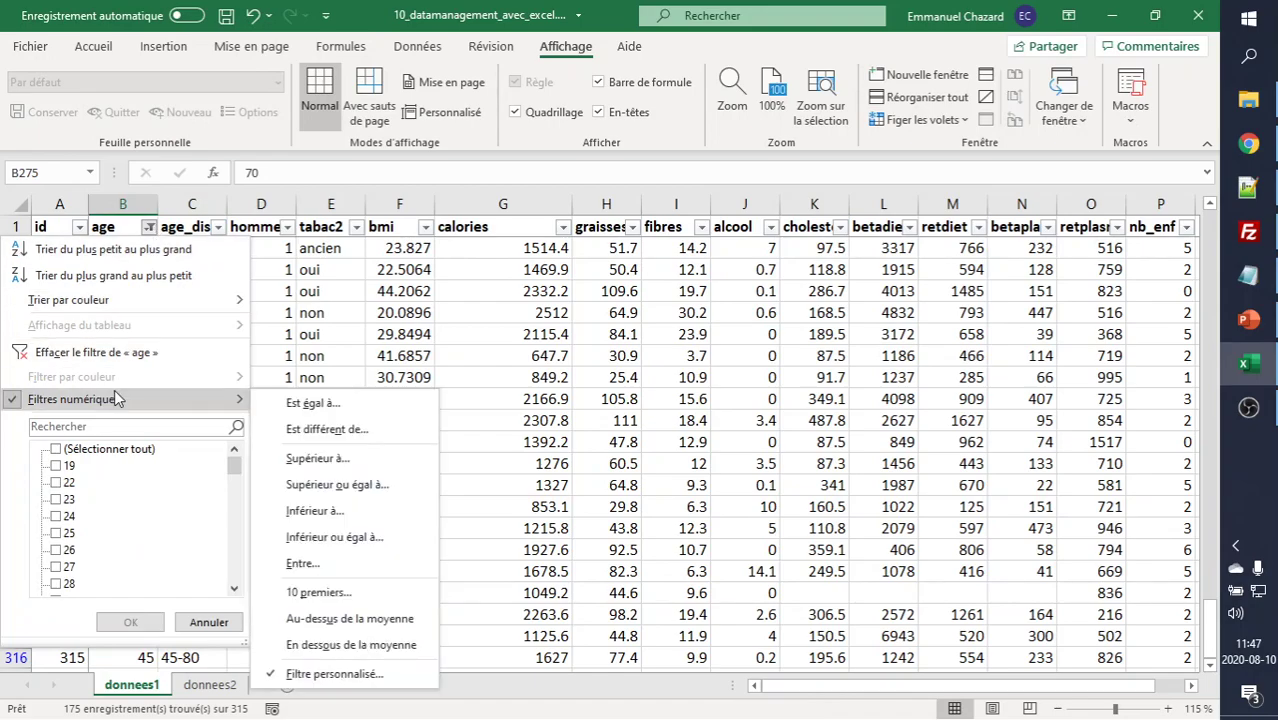
pyautogui.click(316, 674)
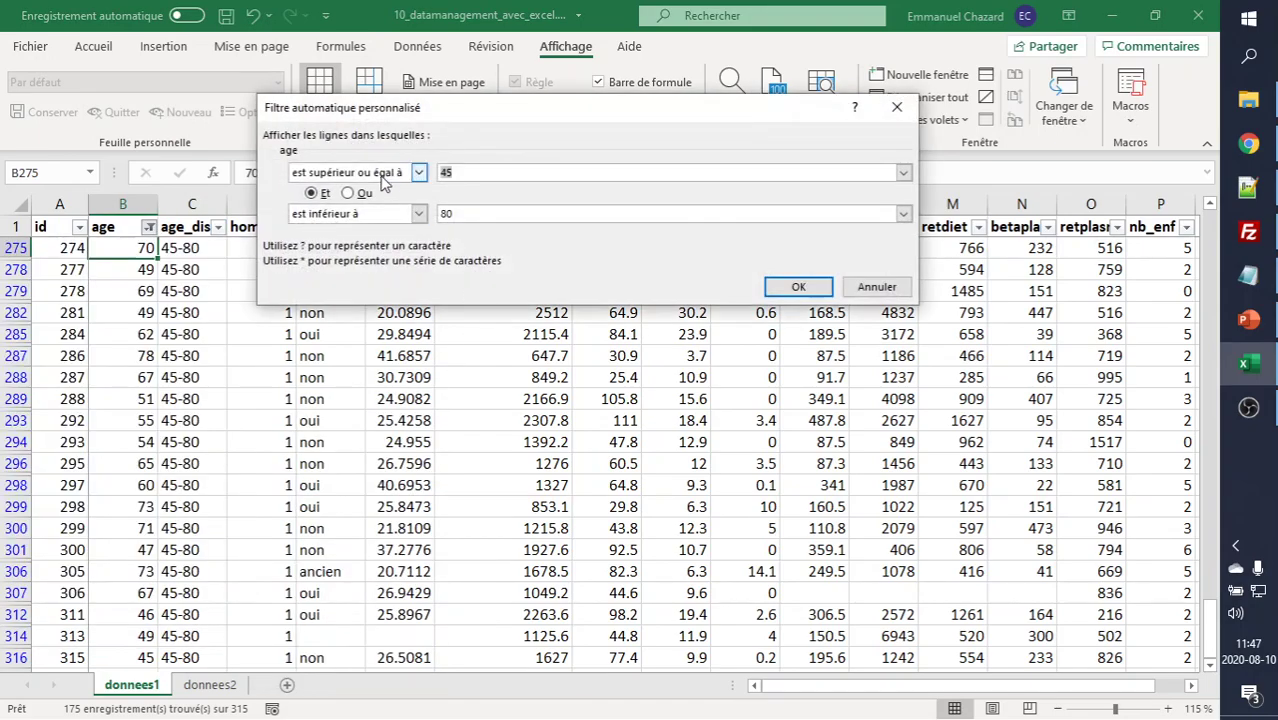
pyautogui.click(418, 172)
pyautogui.click(345, 238)
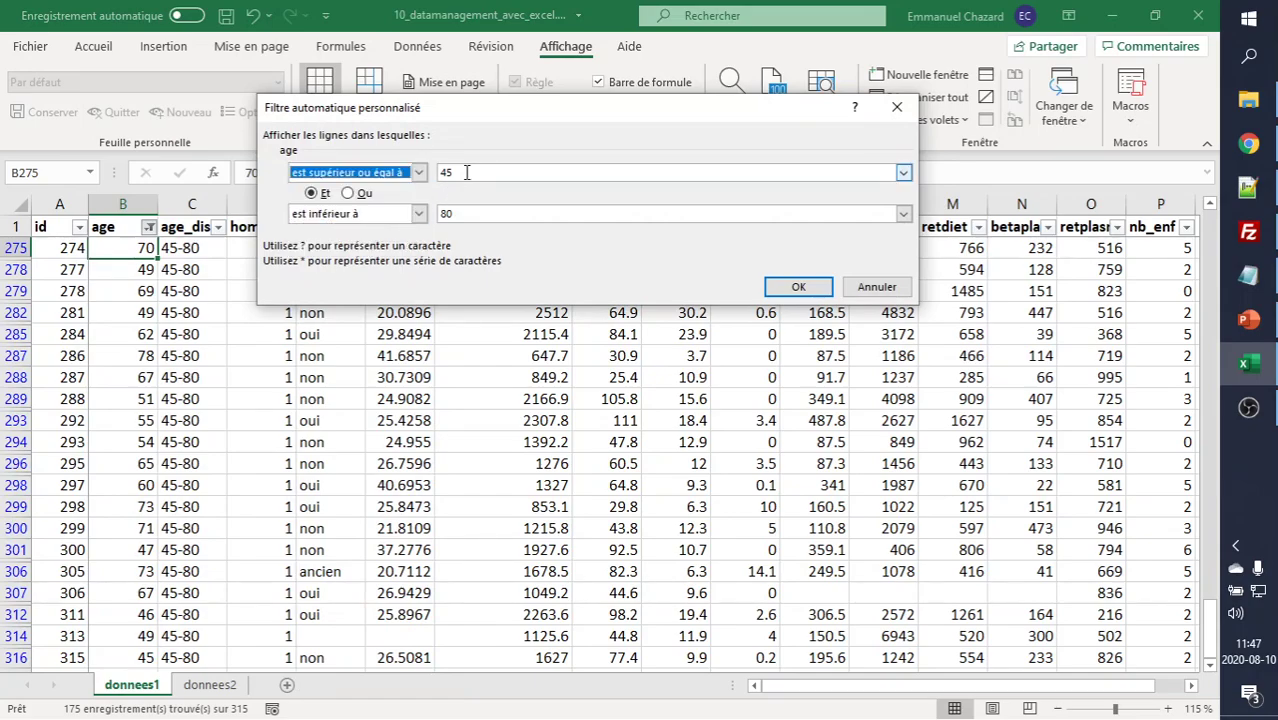
pyautogui.press('Tab')
pyautogui.write('80')
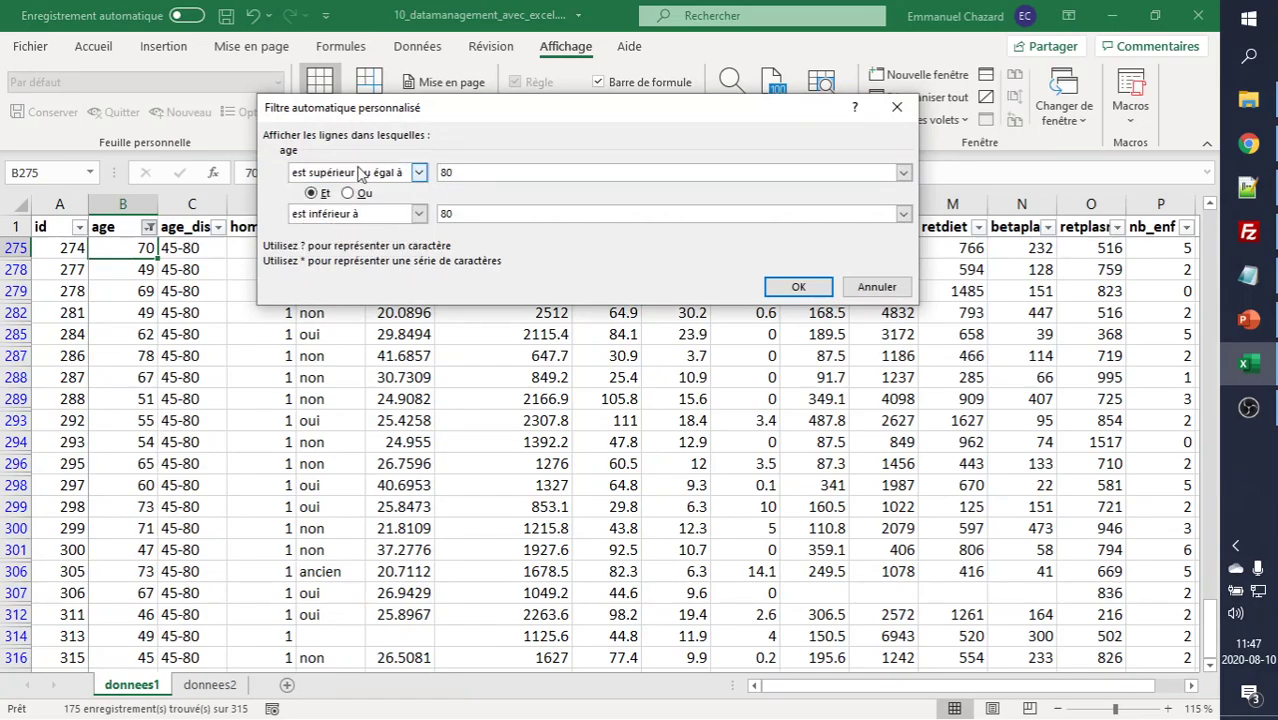
pyautogui.press('Tab')
pyautogui.press('Tab')
pyautogui.press('Tab')
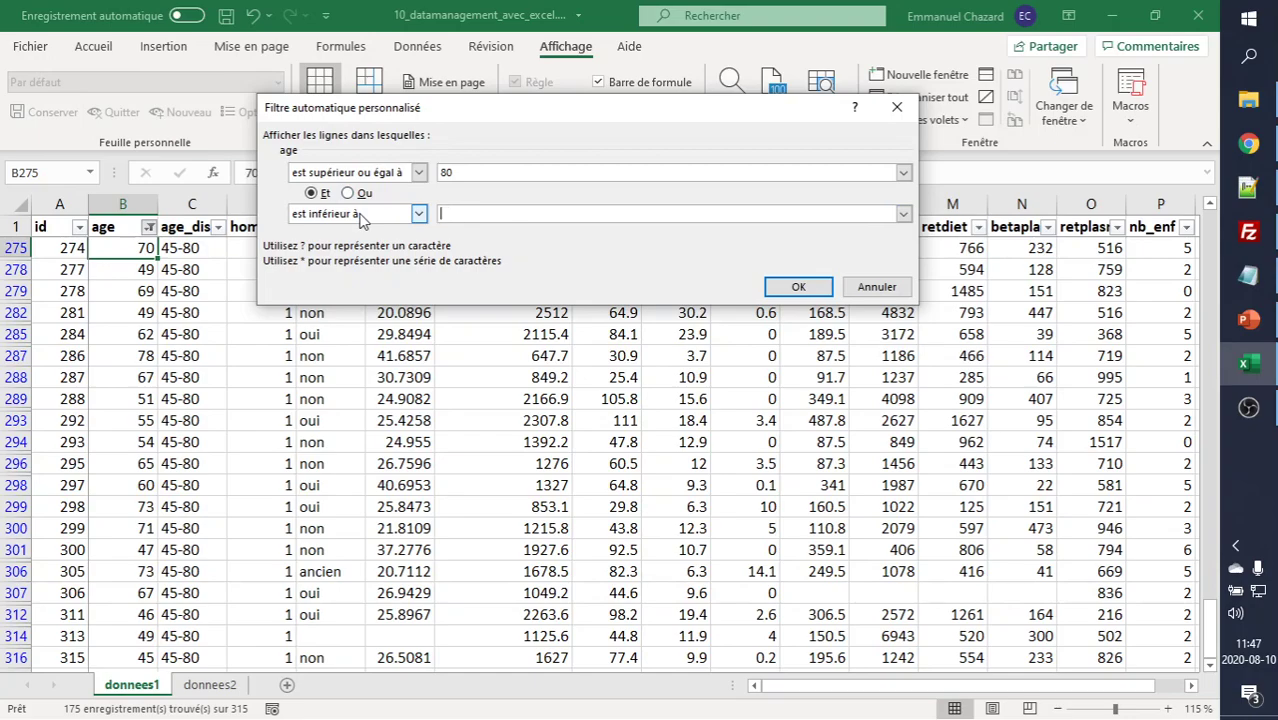
pyautogui.click(362, 216)
pyautogui.click(350, 236)
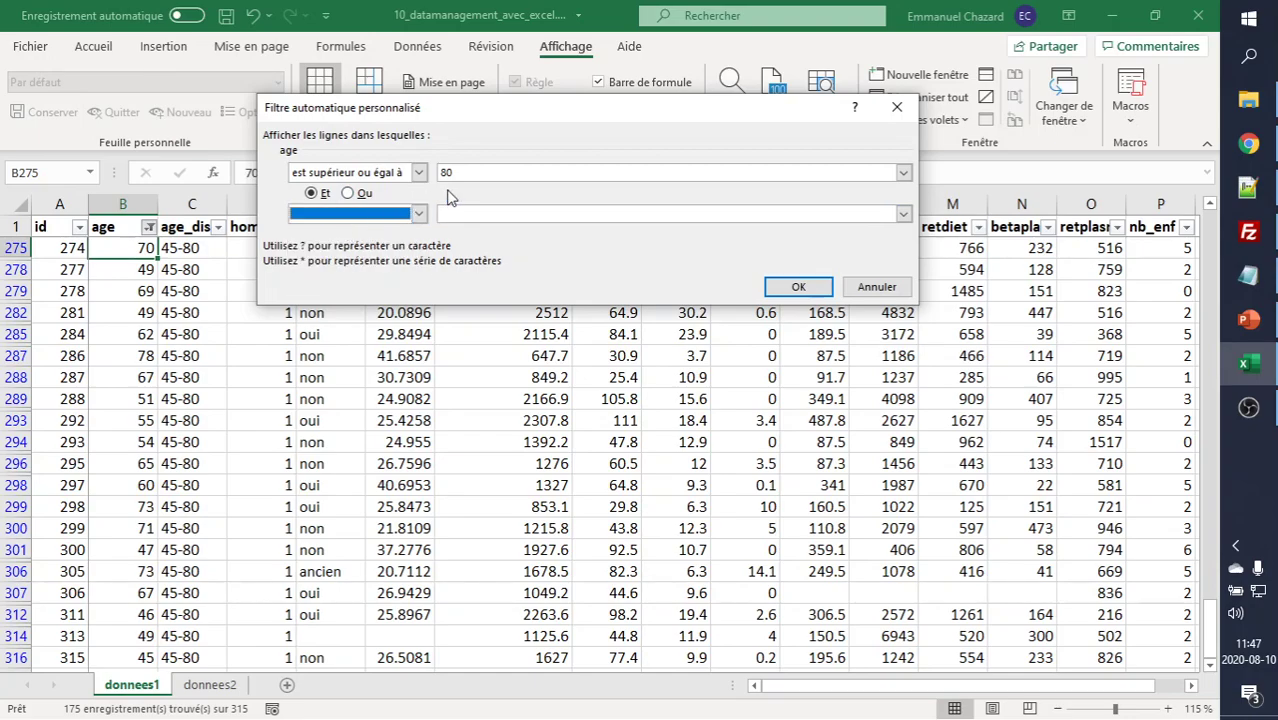
pyautogui.click(800, 285)
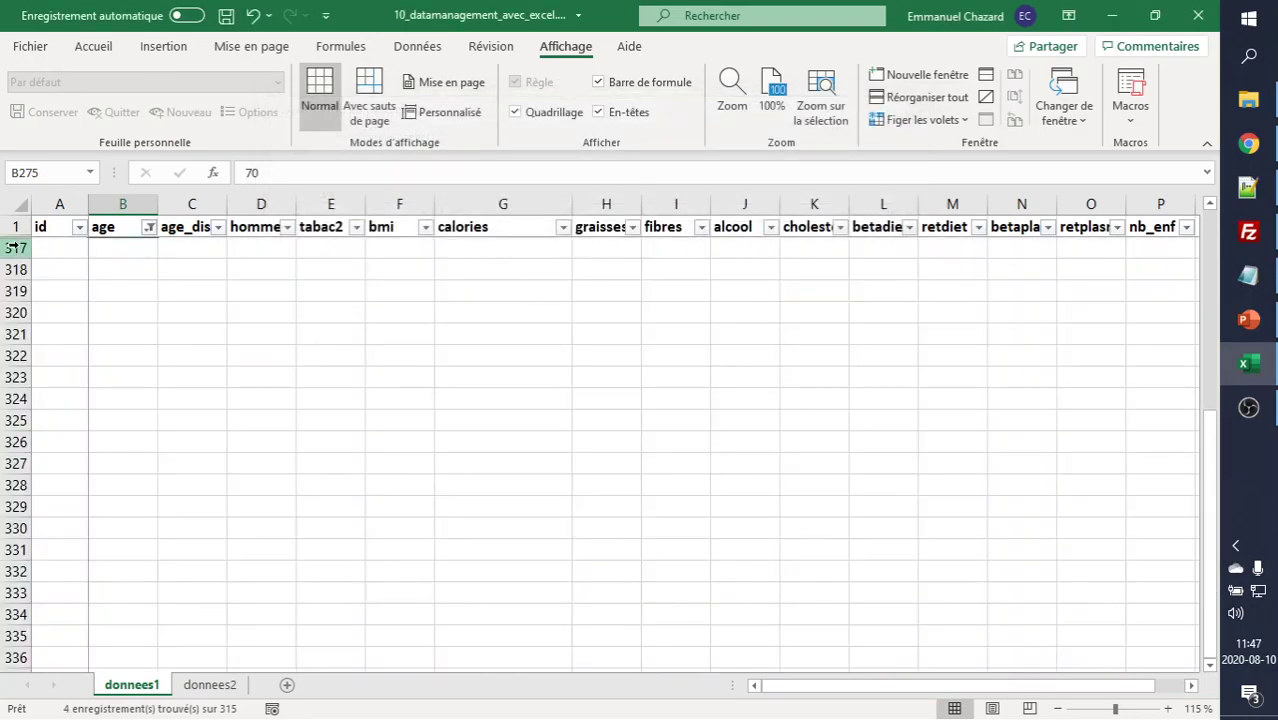
# - Fill the four visible age_discret cells with 80-100
pyautogui.moveTo(186, 248); pyautogui.dragTo(192, 312)
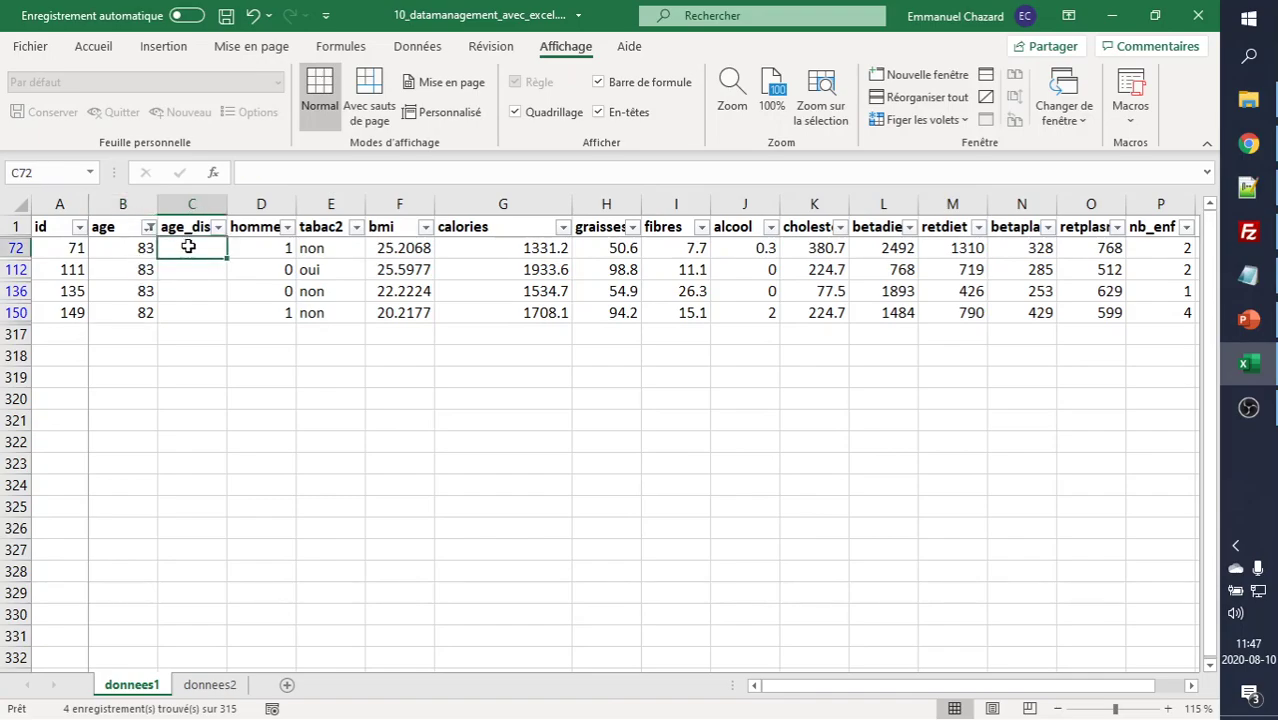
pyautogui.write('80-100')
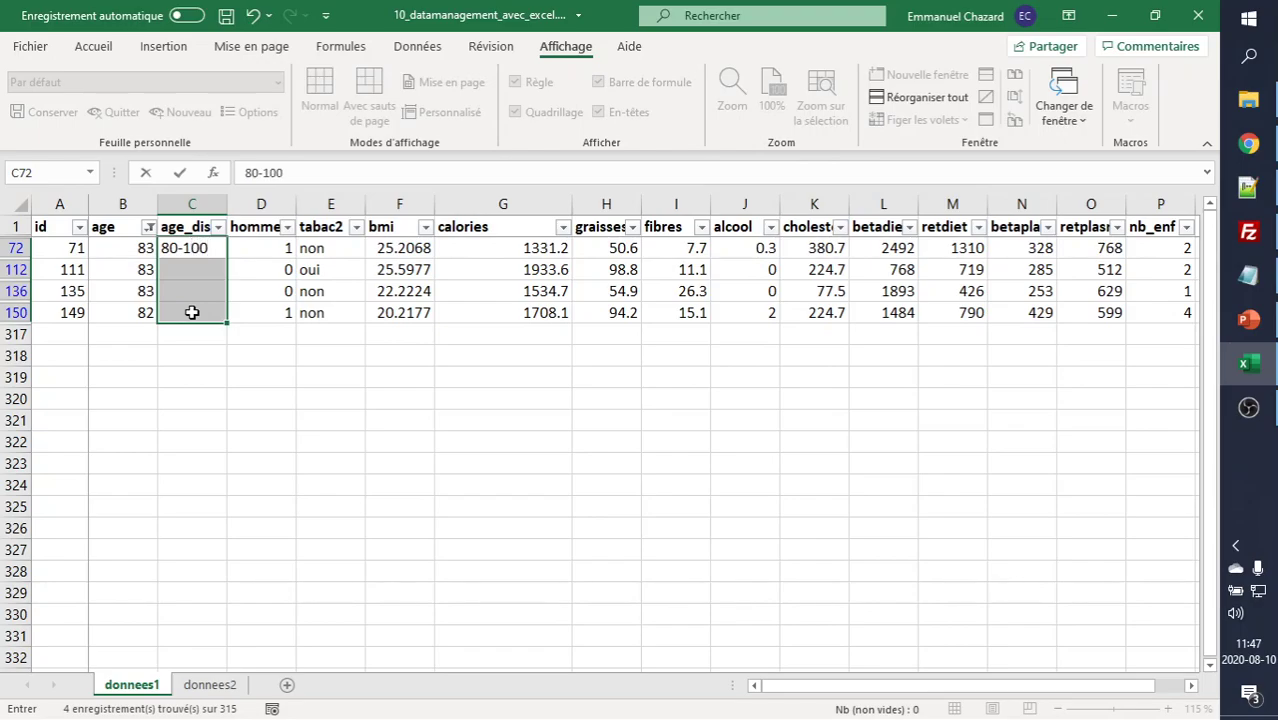
pyautogui.hotkey('ctrl', 'Return')
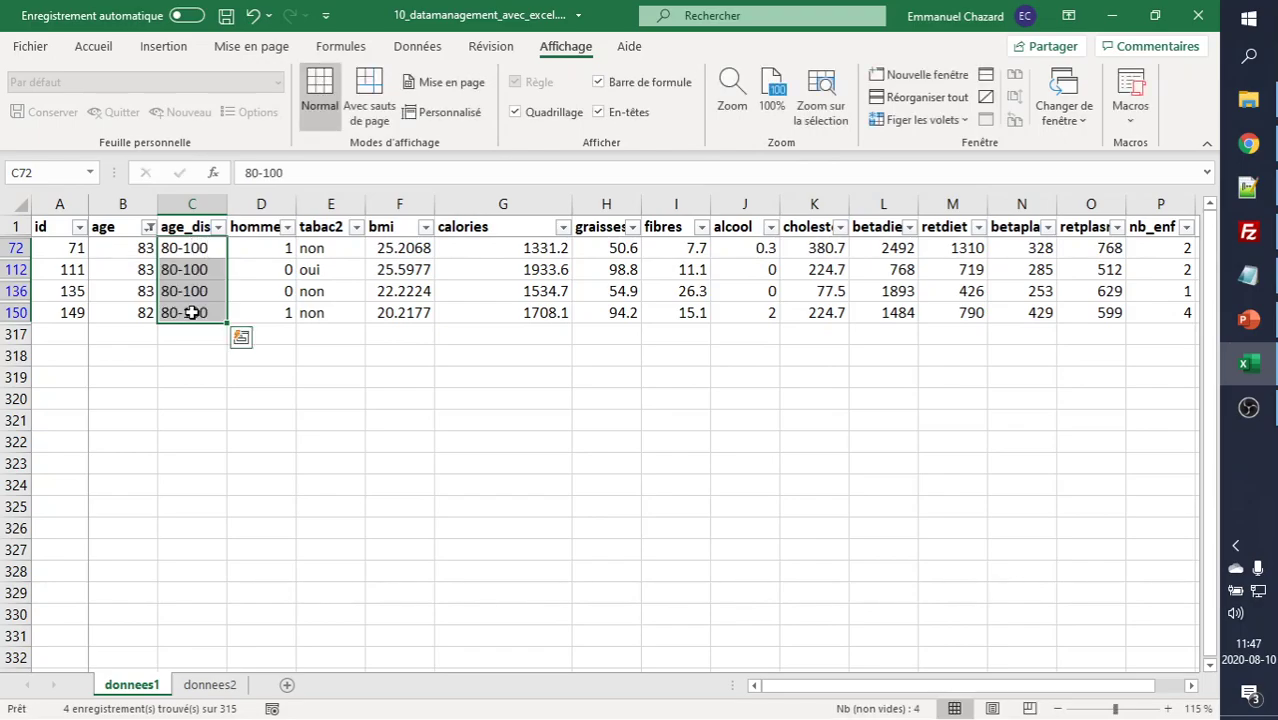
pyautogui.click(150, 247)
# - Clear the age filter with (Sélectionner tout) and select the whole data table from the header
pyautogui.click(149, 228)
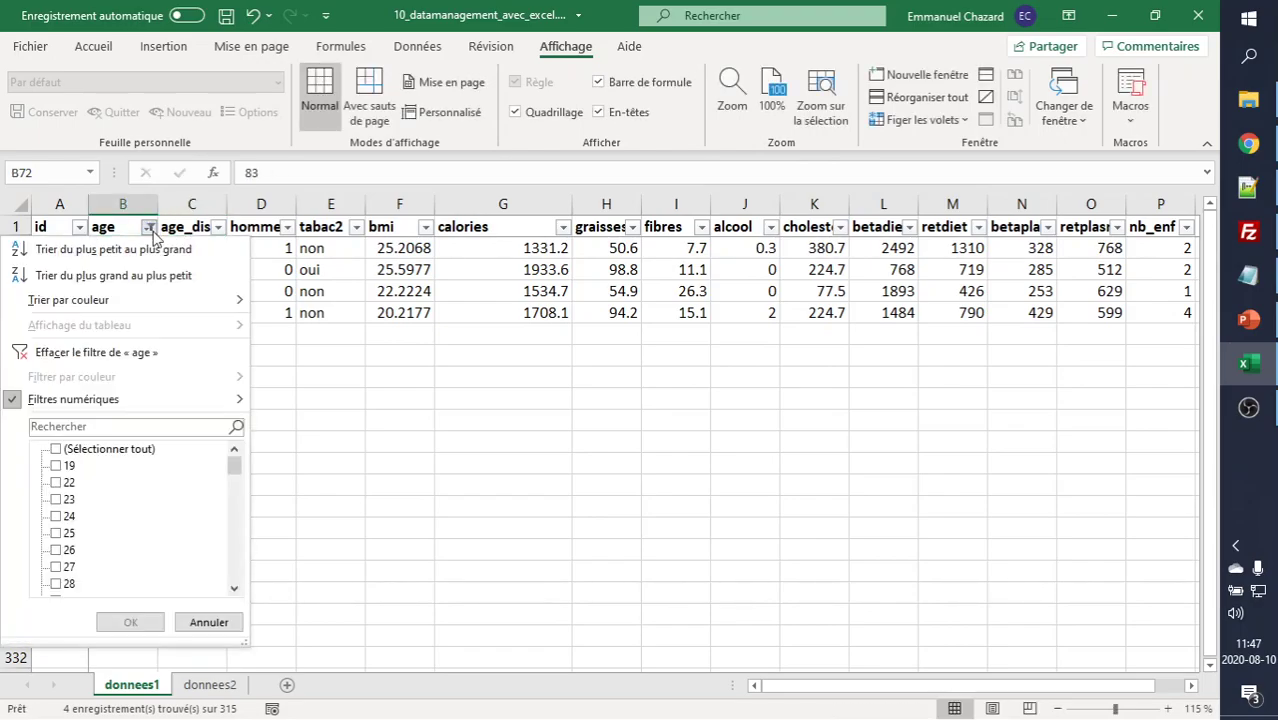
pyautogui.click(98, 449)
pyautogui.click(128, 622)
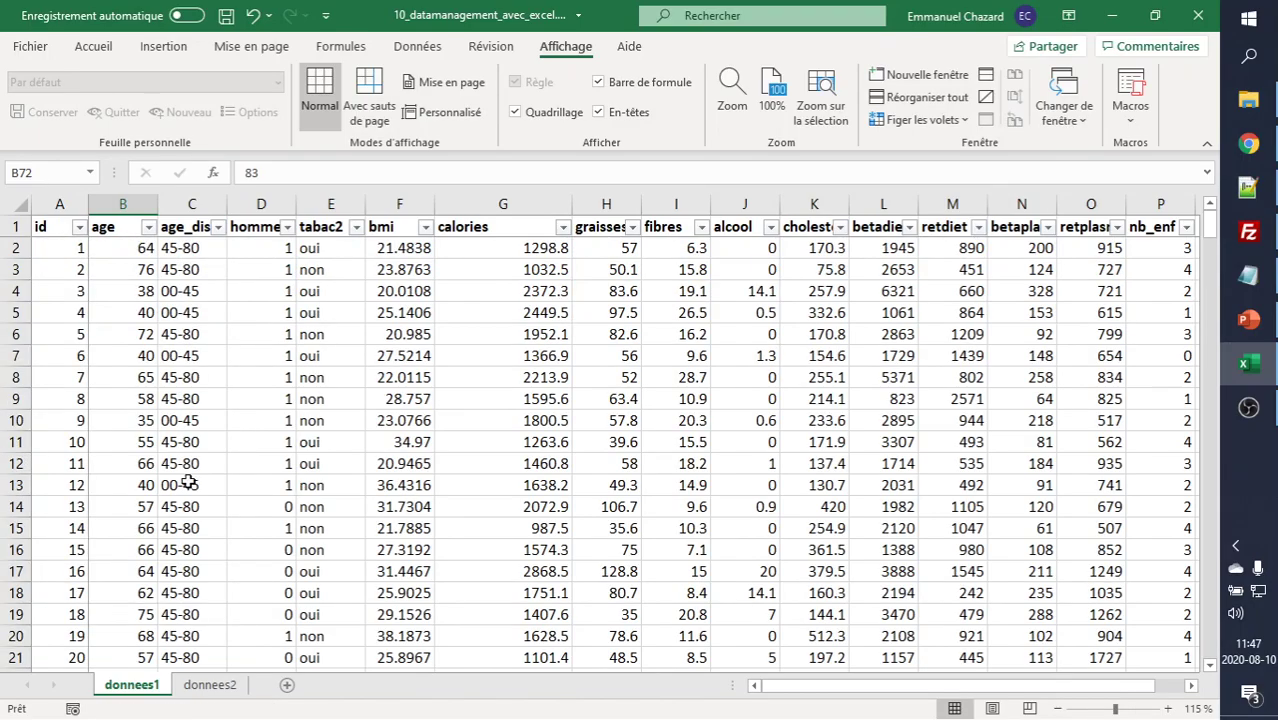
pyautogui.click(112, 222)
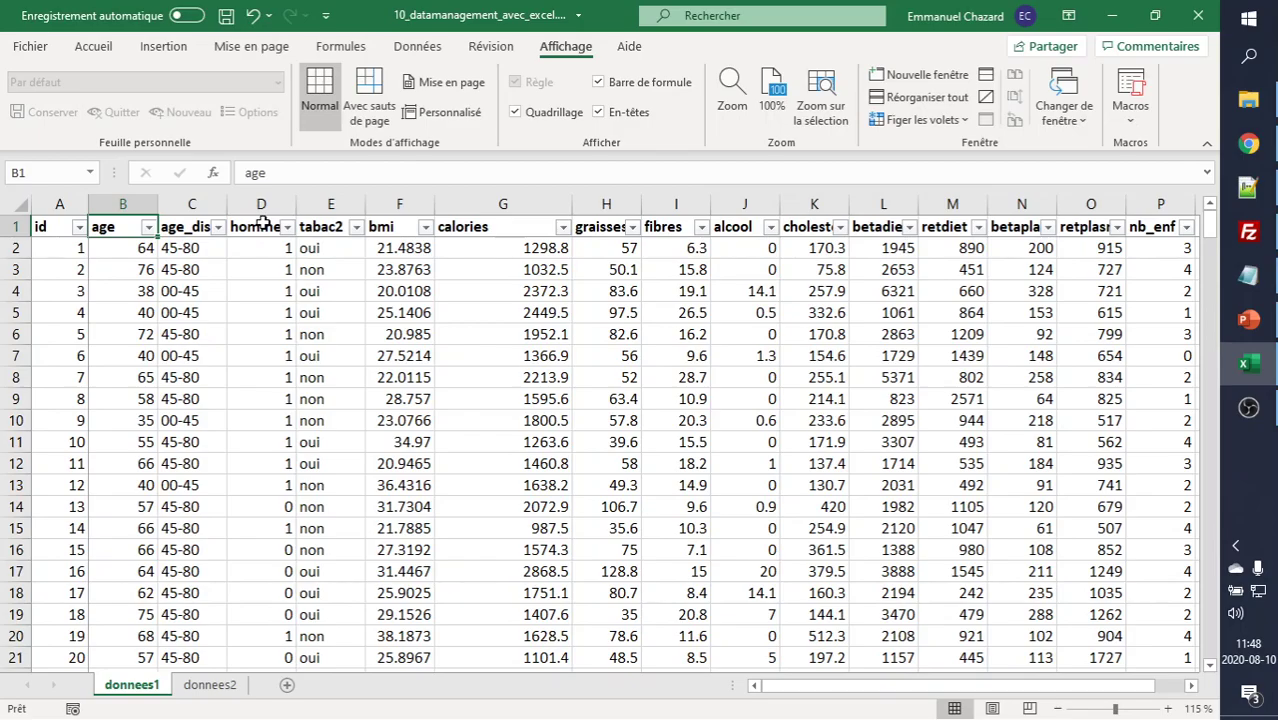
pyautogui.hotkey('ctrl', 'shift', 'End')
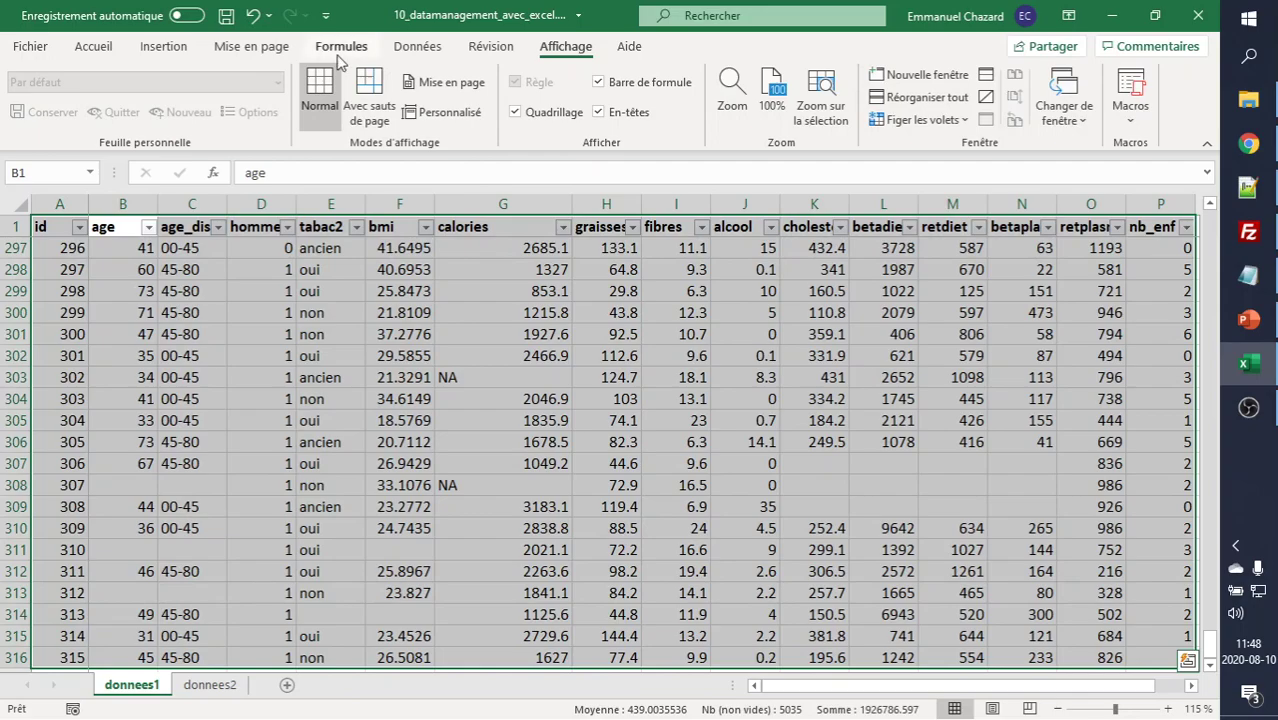
# - Insert a pivot table on a new sheet with age_discret as rows and a count of age
pyautogui.click(160, 48)
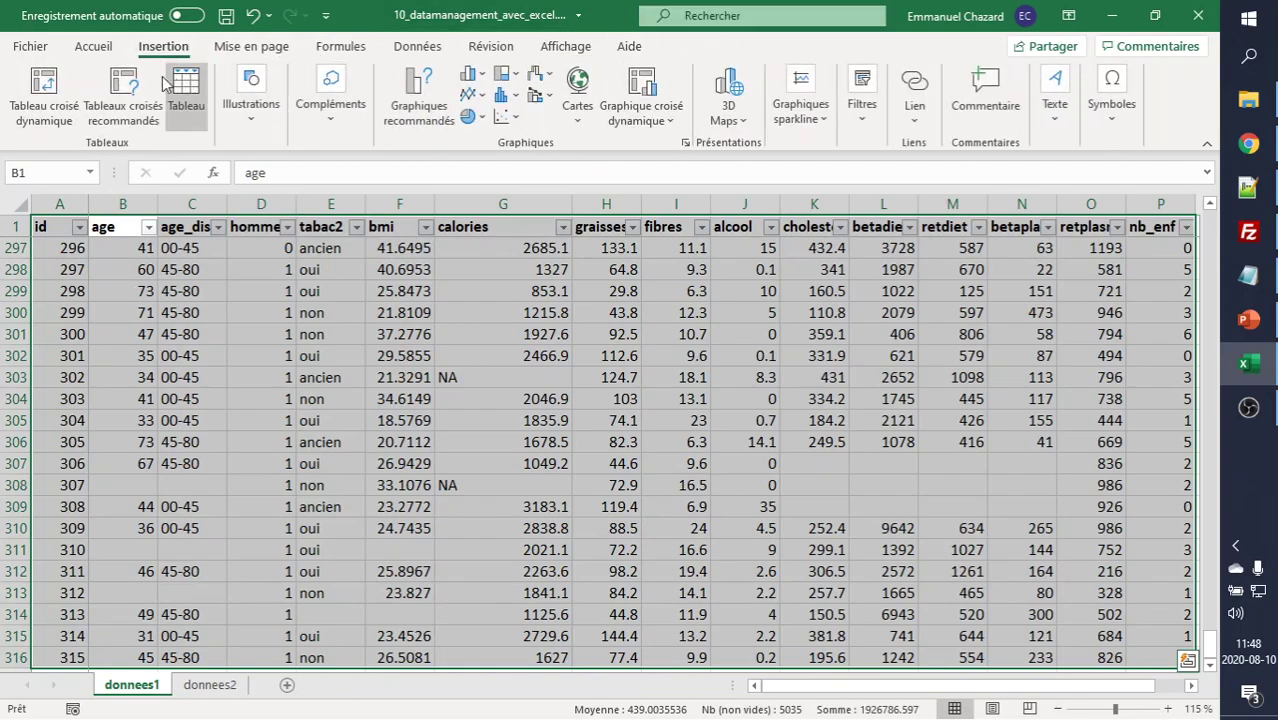
pyautogui.click(44, 92)
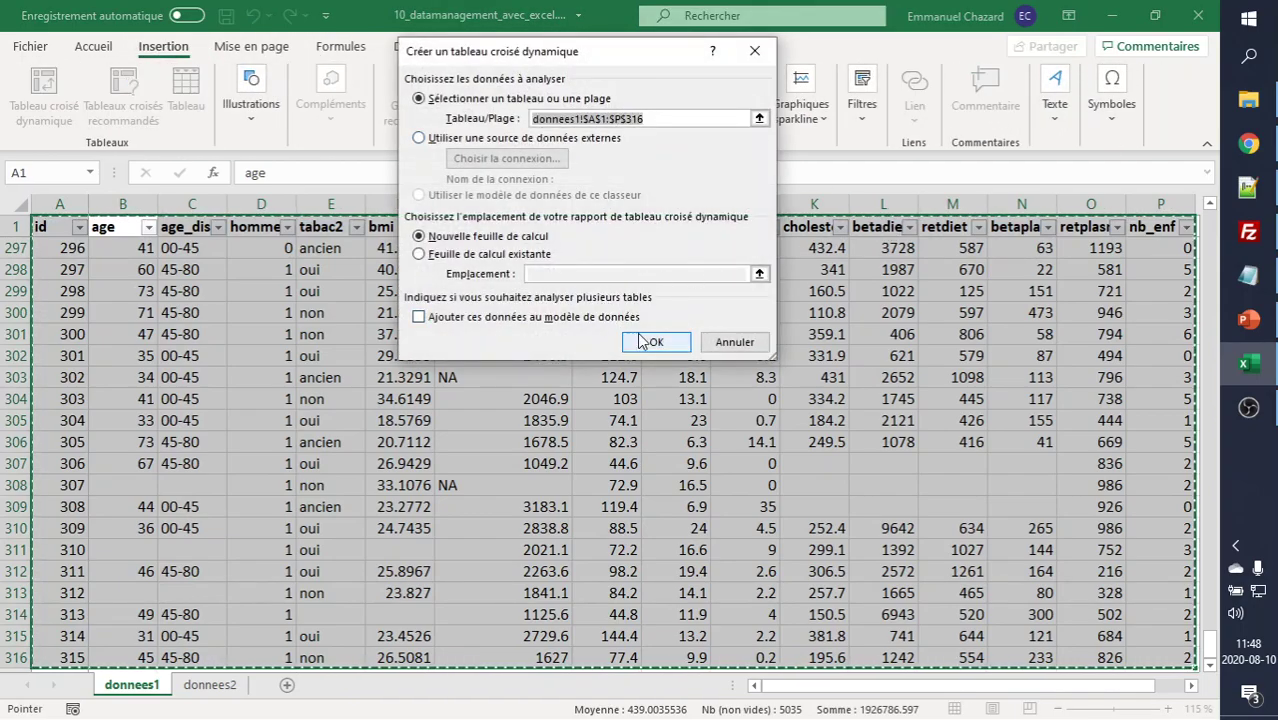
pyautogui.click(652, 342)
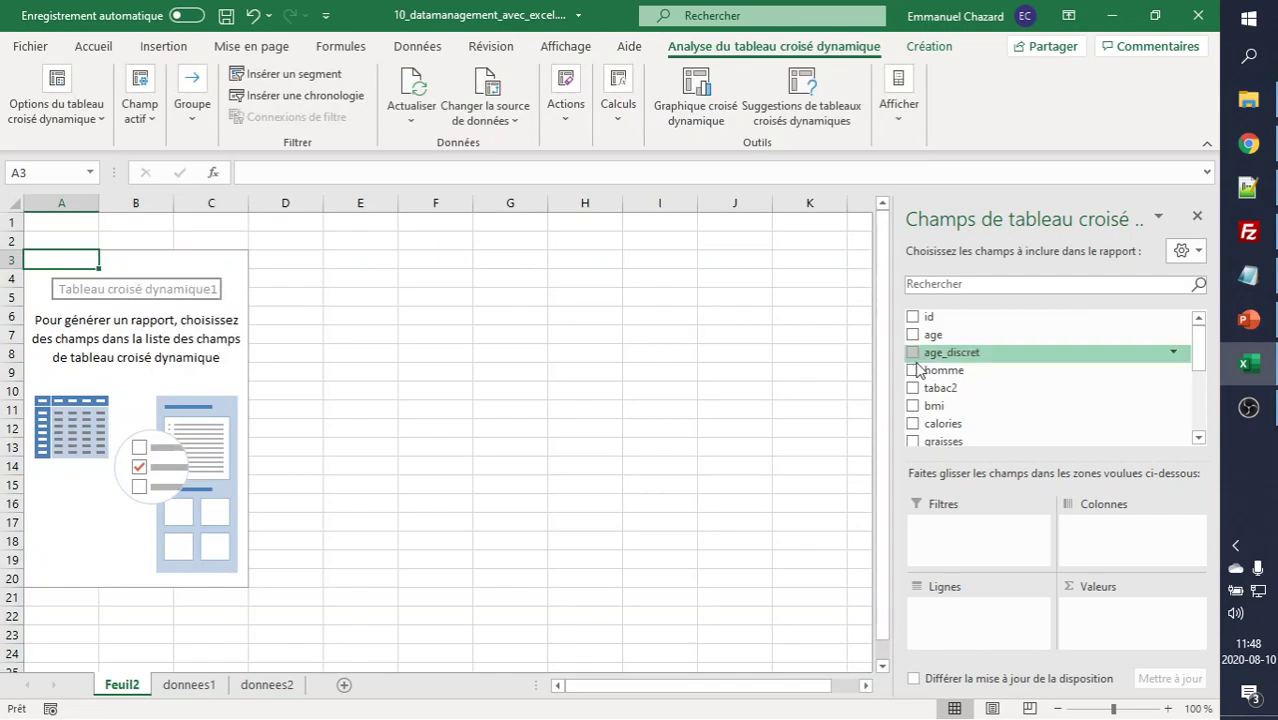
pyautogui.moveTo(985, 360); pyautogui.dragTo(1000, 608)
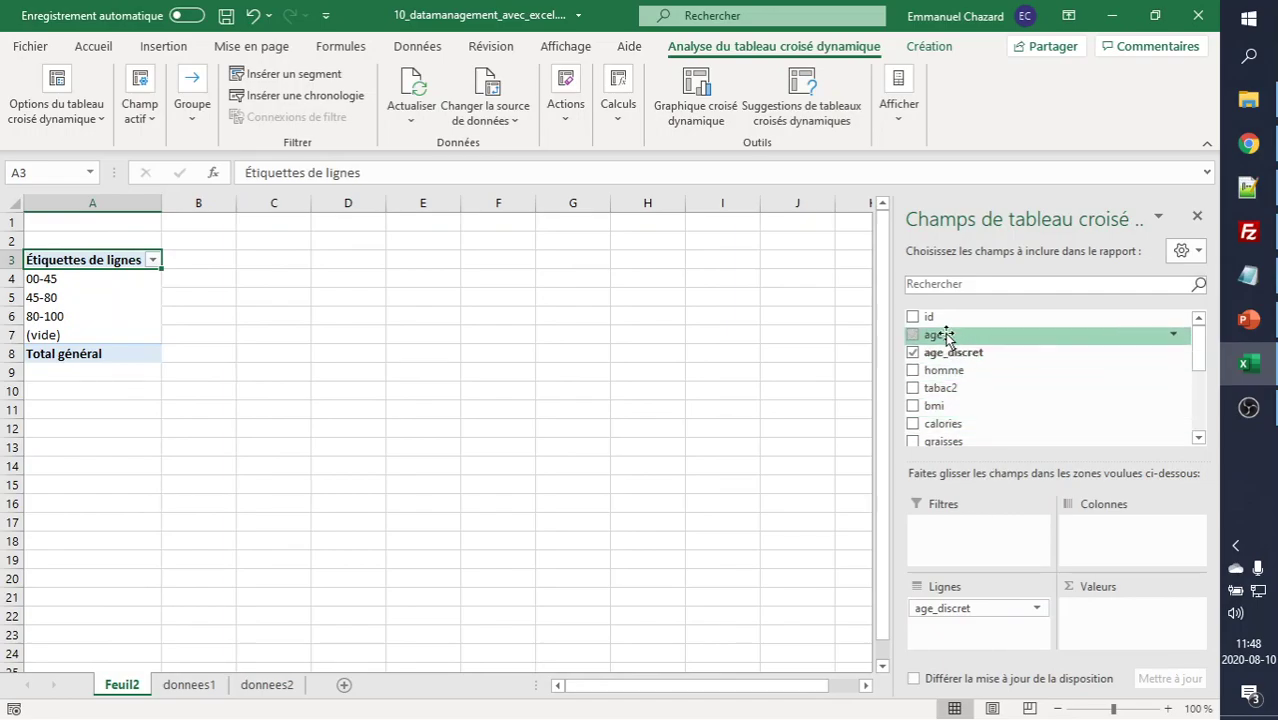
pyautogui.moveTo(941, 334); pyautogui.dragTo(1127, 610)
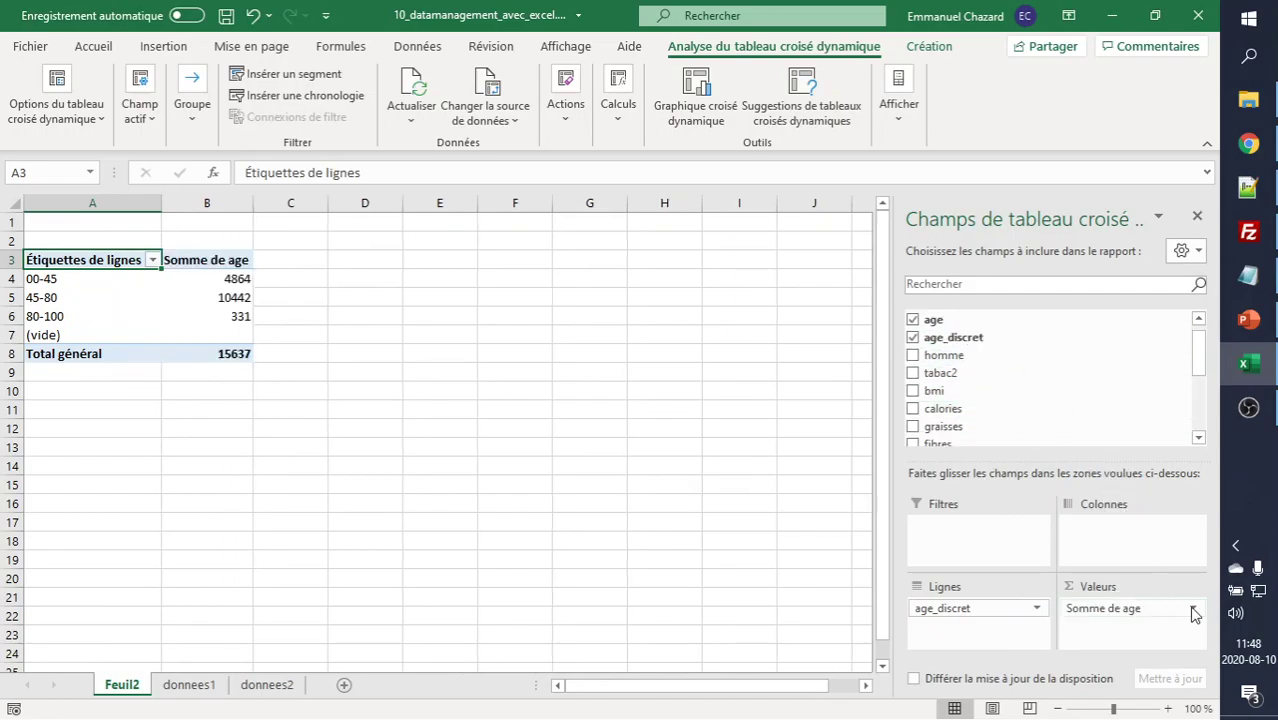
pyautogui.click(1158, 612)
pyautogui.click(1064, 587)
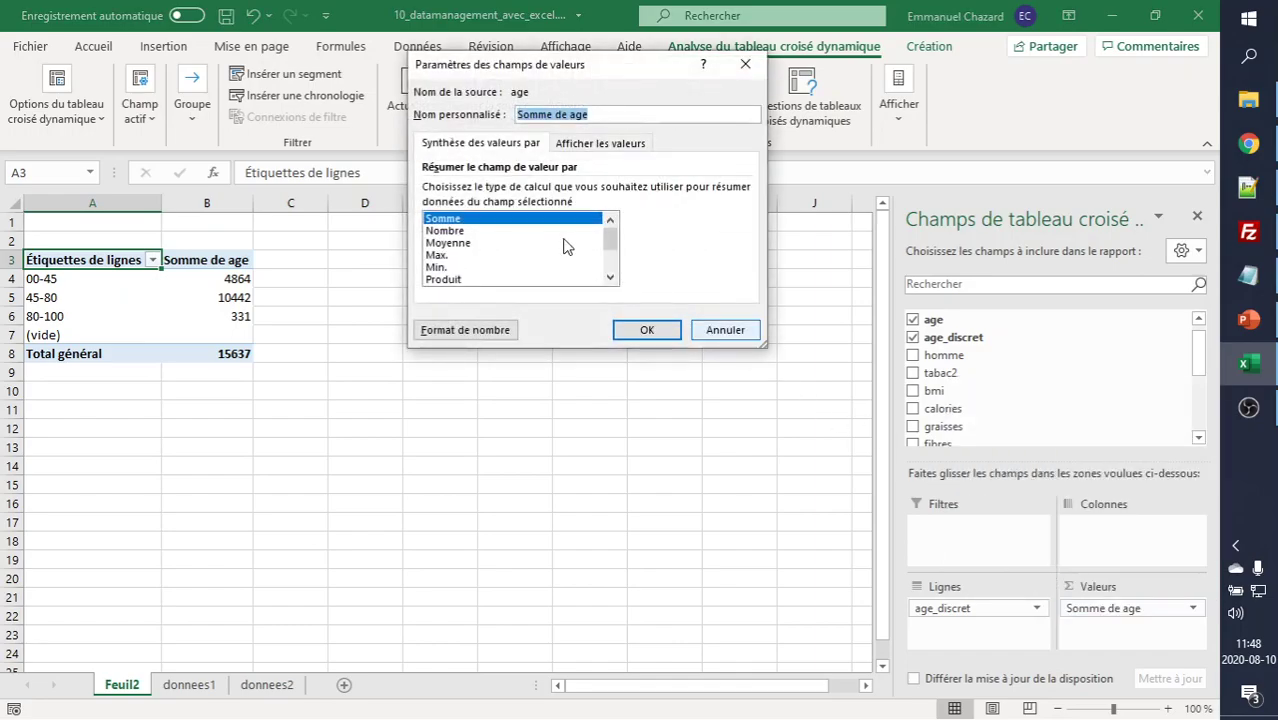
pyautogui.click(443, 230)
pyautogui.click(636, 330)
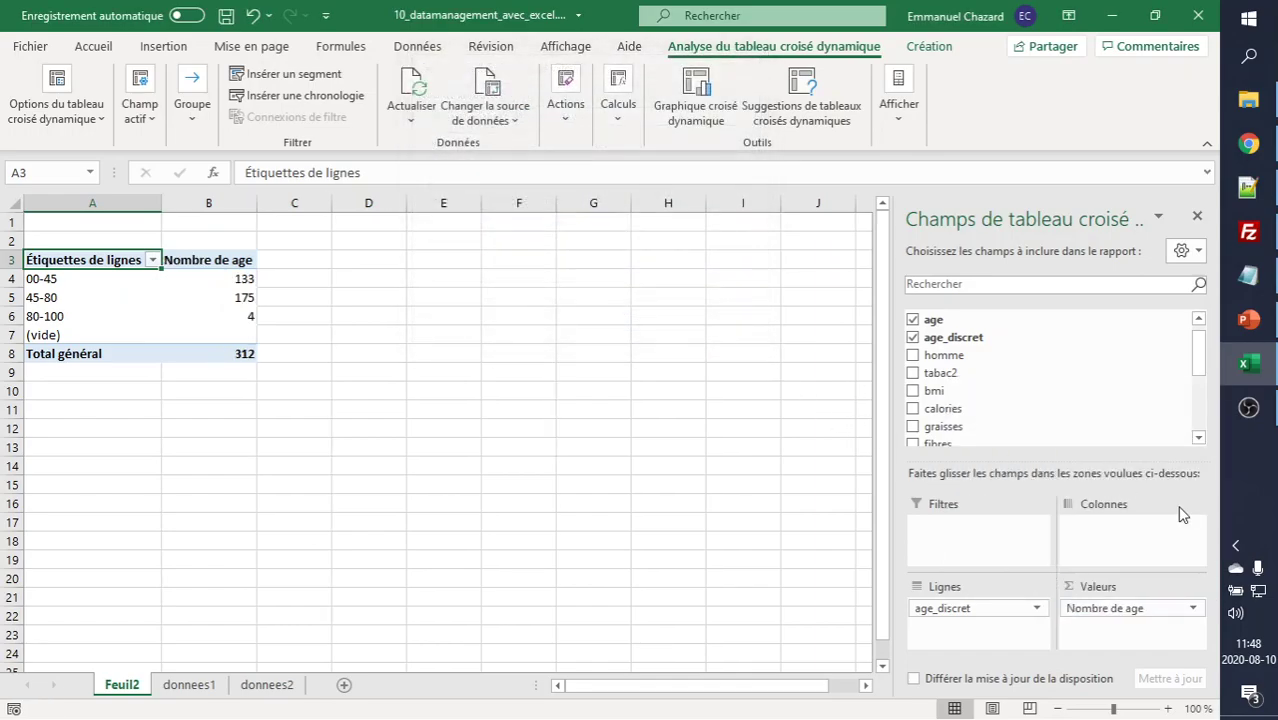
# - Add age twice more as values, summarized as Min. and Max
pyautogui.moveTo(960, 319); pyautogui.dragTo(1199, 625)
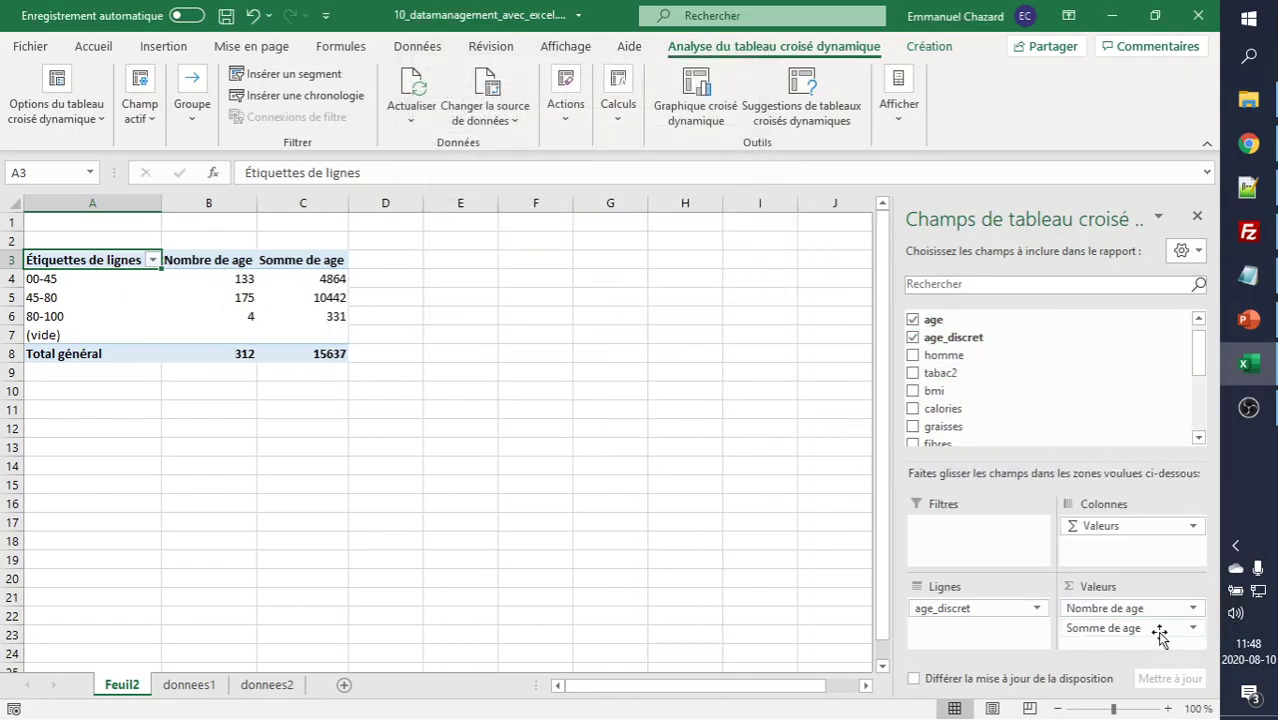
pyautogui.click(1193, 627)
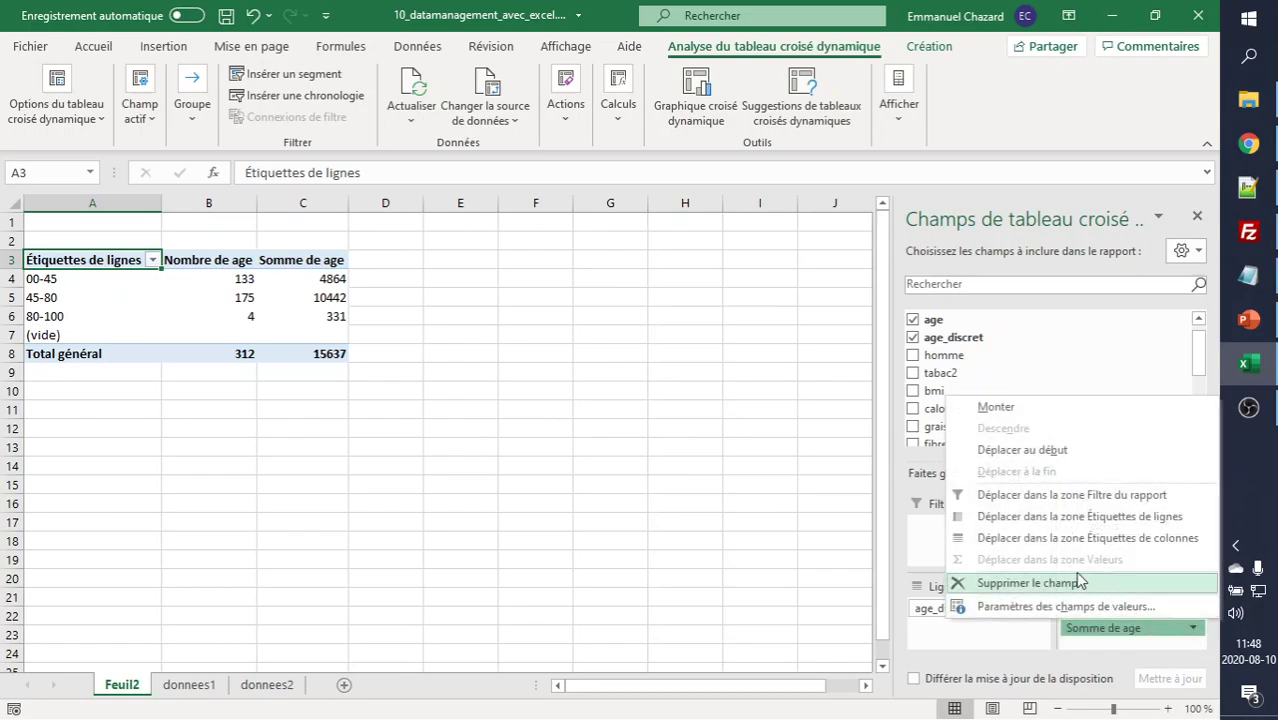
pyautogui.click(1052, 607)
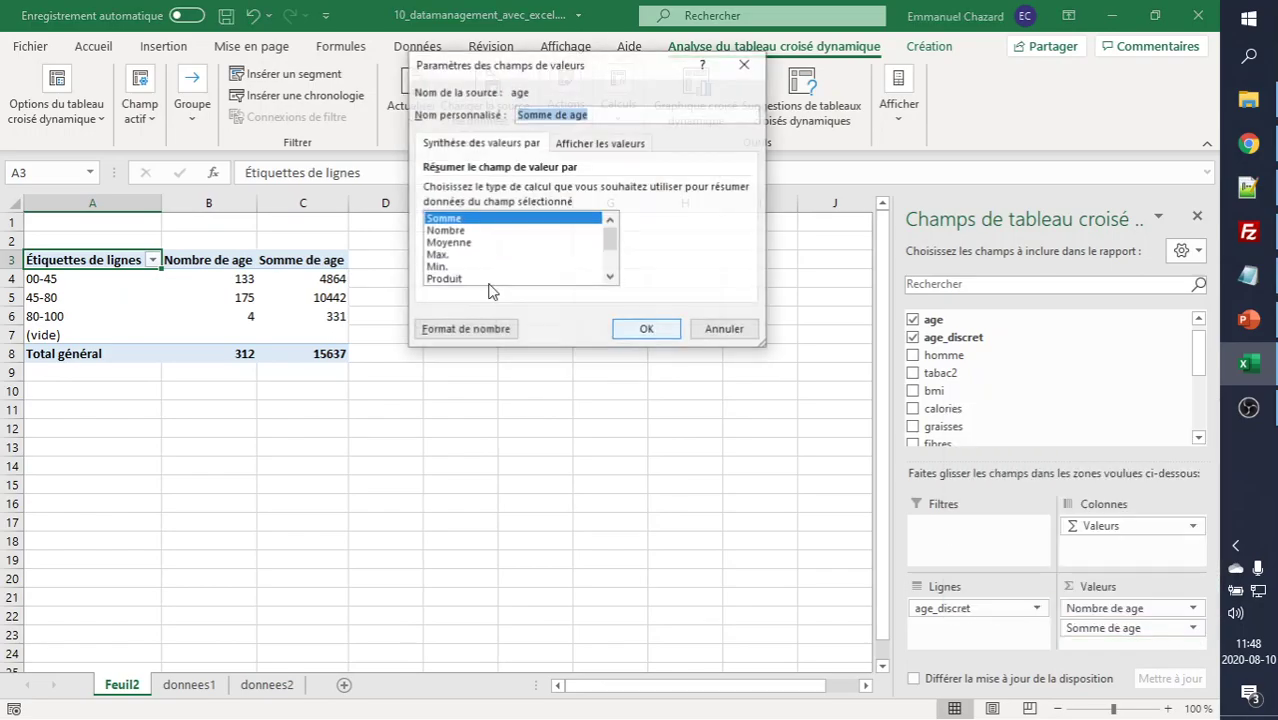
pyautogui.click(440, 267)
pyautogui.click(648, 331)
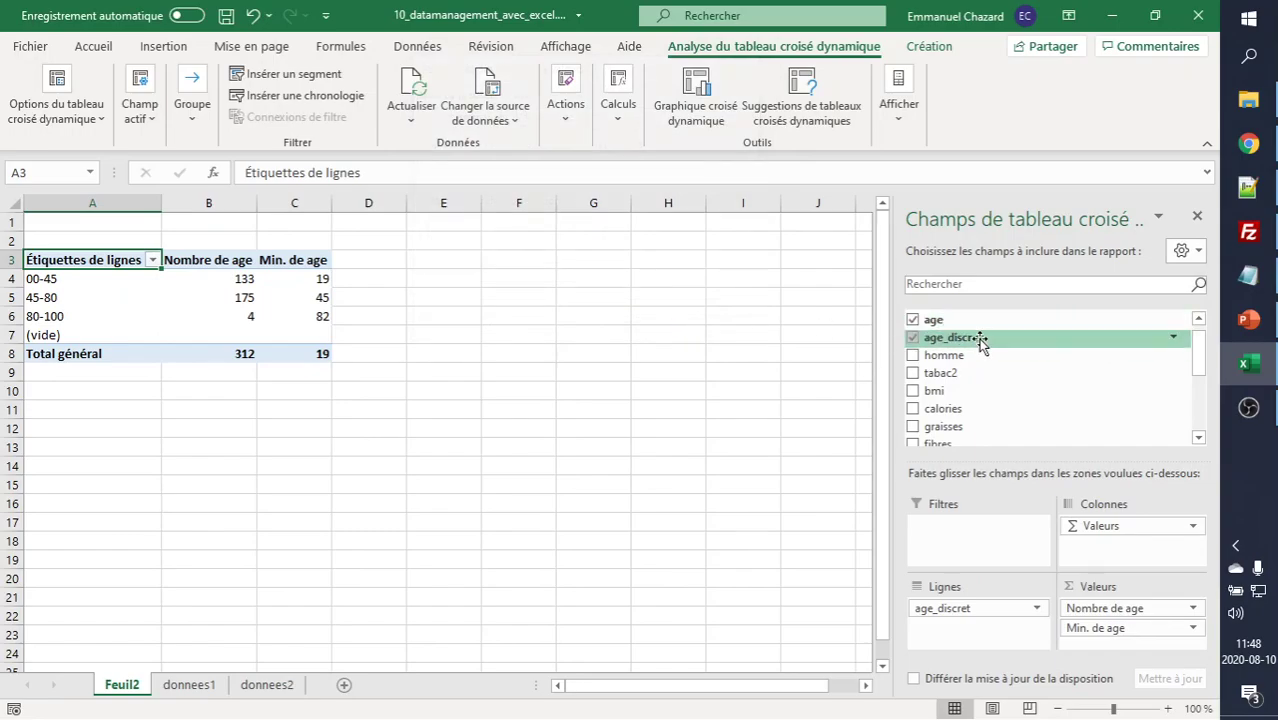
pyautogui.moveTo(945, 327); pyautogui.dragTo(1136, 650)
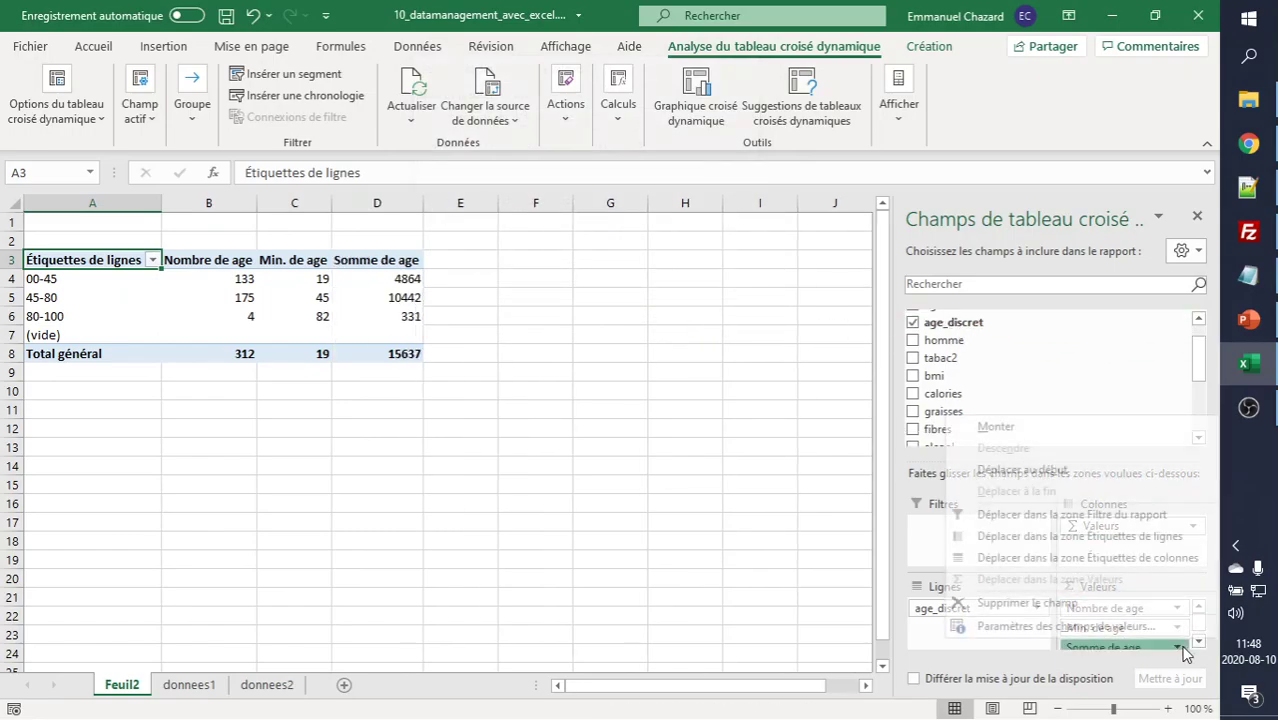
pyautogui.click(1176, 647)
pyautogui.click(1050, 625)
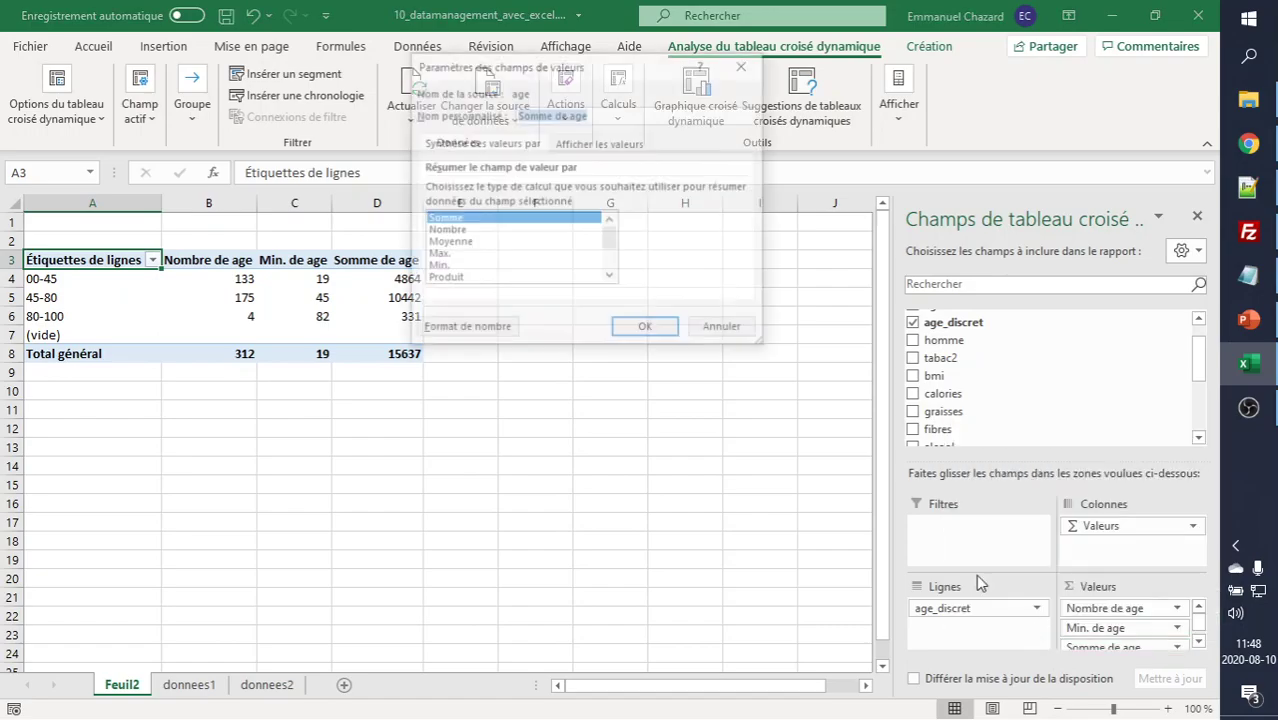
pyautogui.click(442, 257)
pyautogui.click(632, 331)
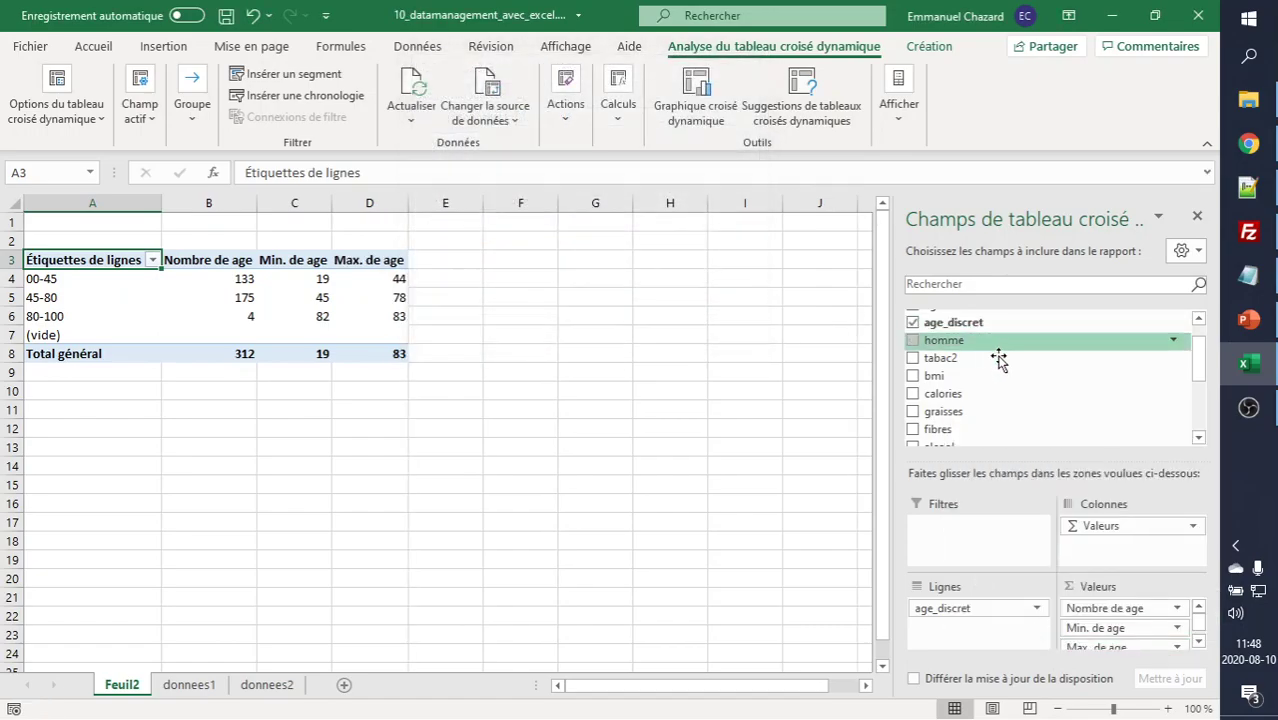
# - Add age a fourth time as a value summarized as Moyenne
pyautogui.scroll(1, 1000, 362)
pyautogui.moveTo(945, 336); pyautogui.dragTo(1135, 642)
pyautogui.scroll(-2, 1180, 636)
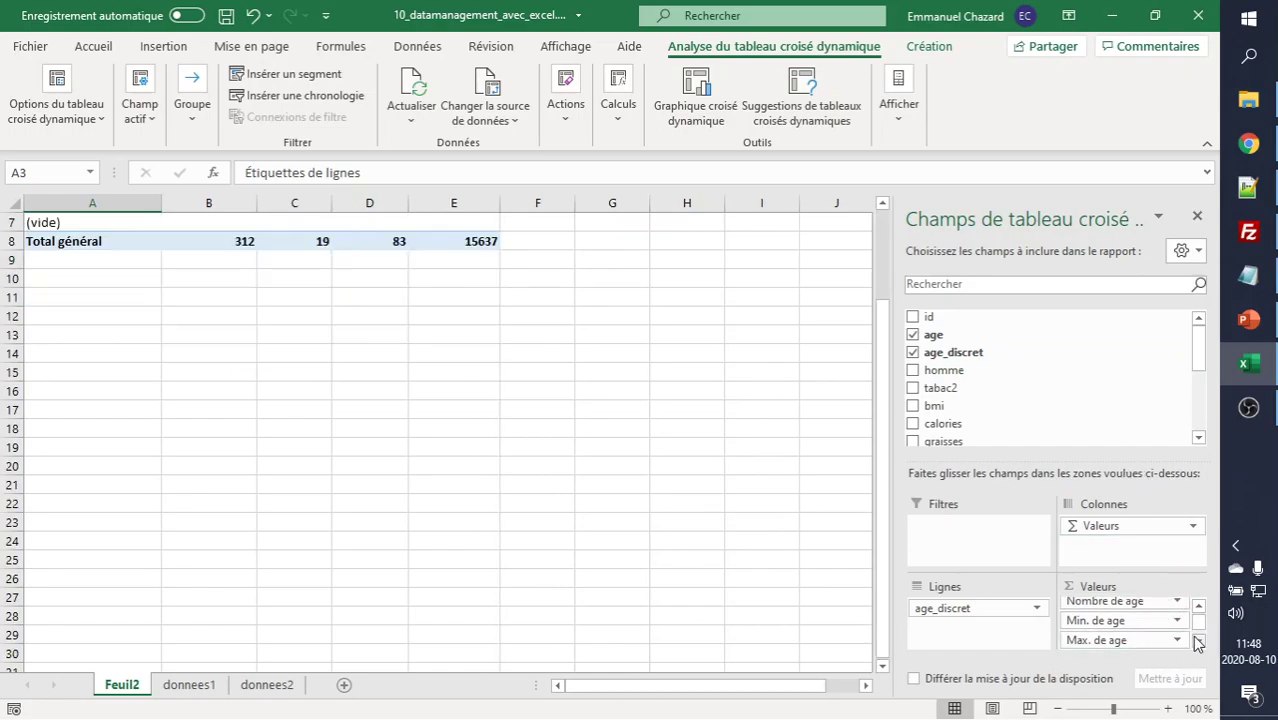
pyautogui.click(1177, 640)
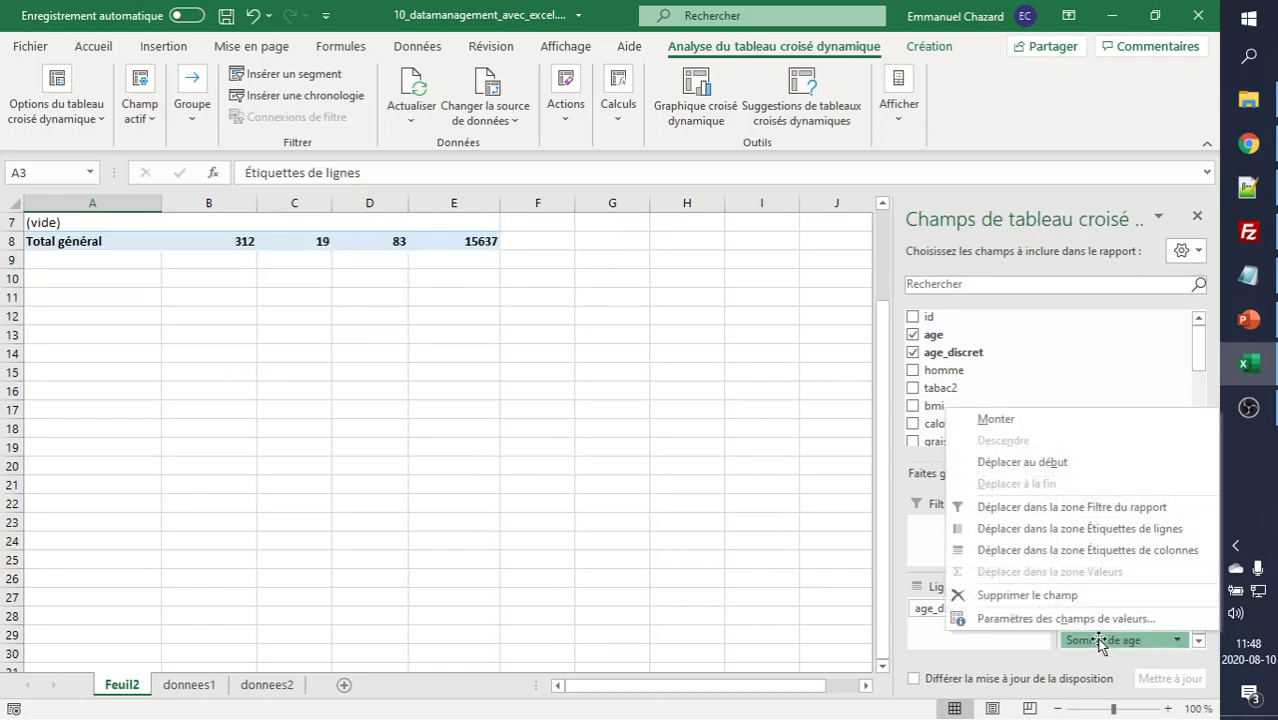
pyautogui.click(1075, 632)
pyautogui.click(448, 243)
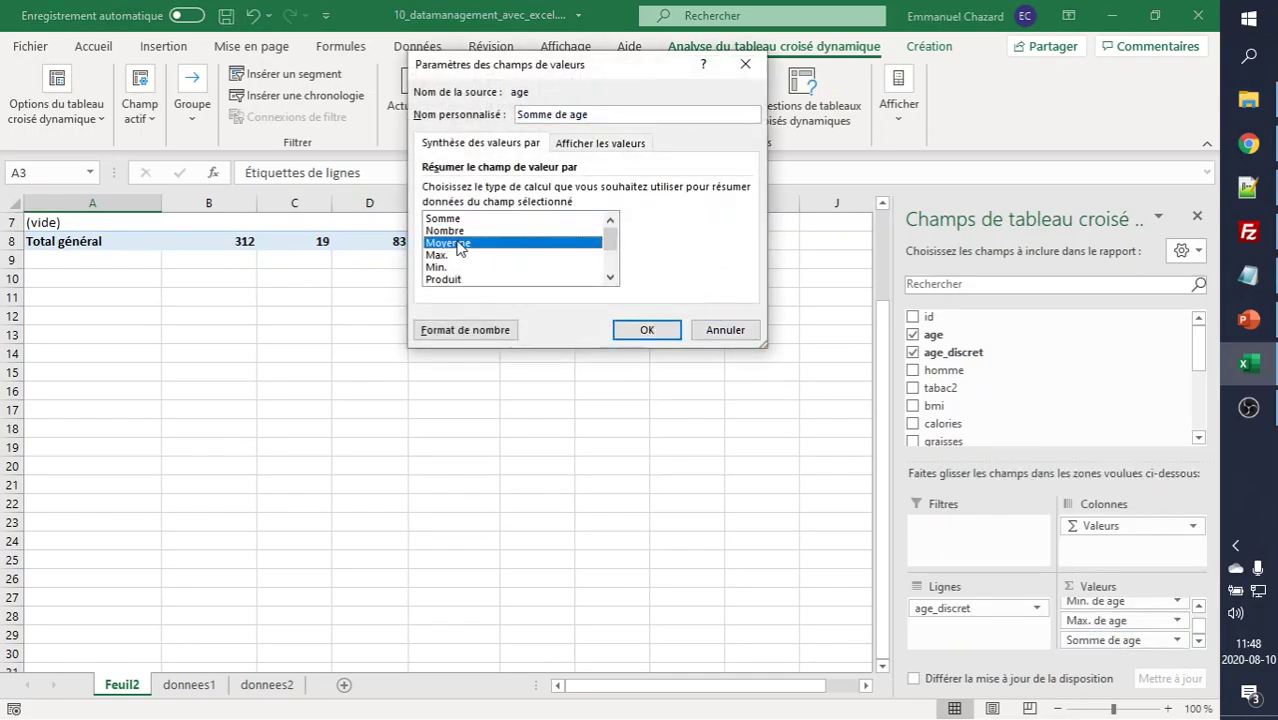
pyautogui.click(645, 330)
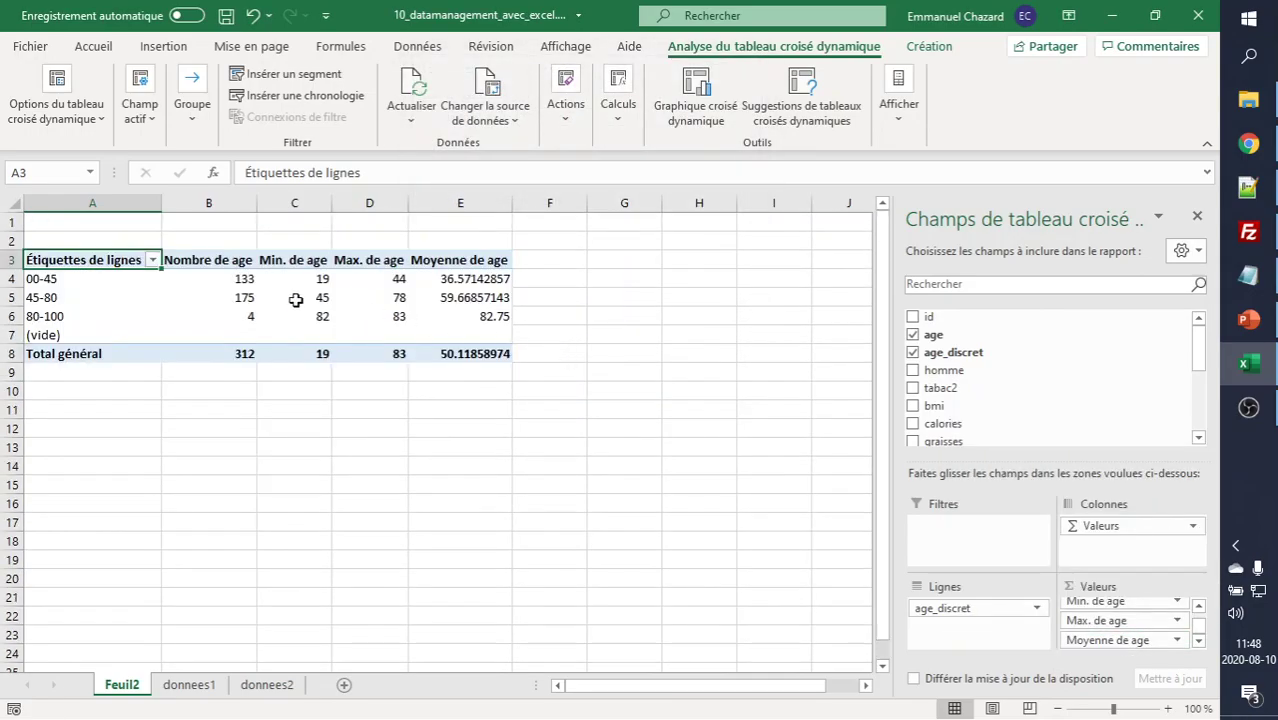
pyautogui.click(88, 282)
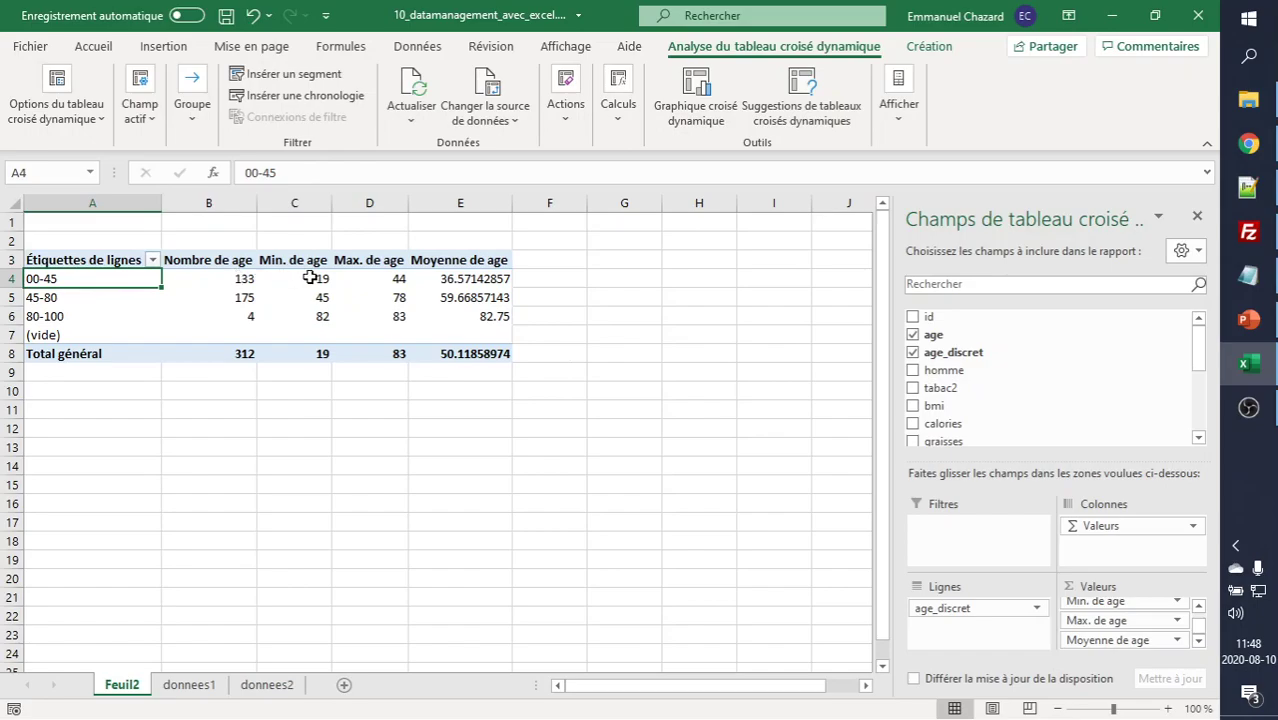
pyautogui.moveTo(311, 279); pyautogui.dragTo(376, 279)
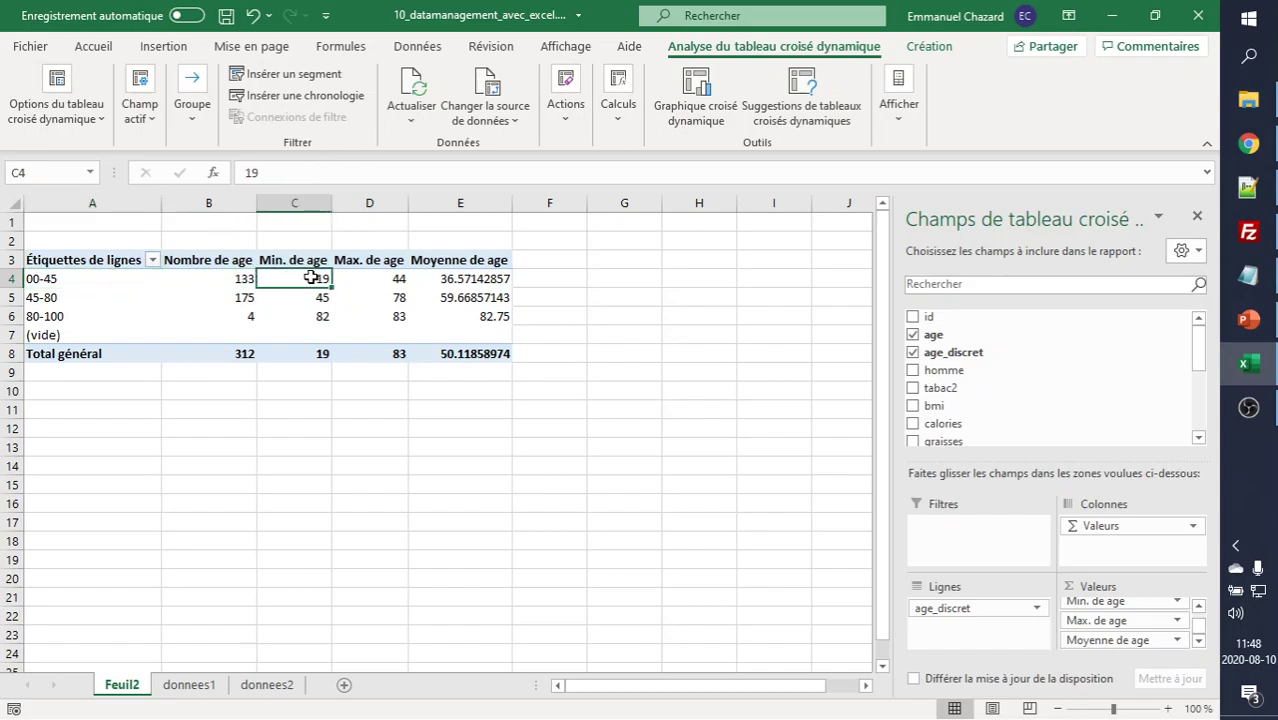
pyautogui.click(462, 281)
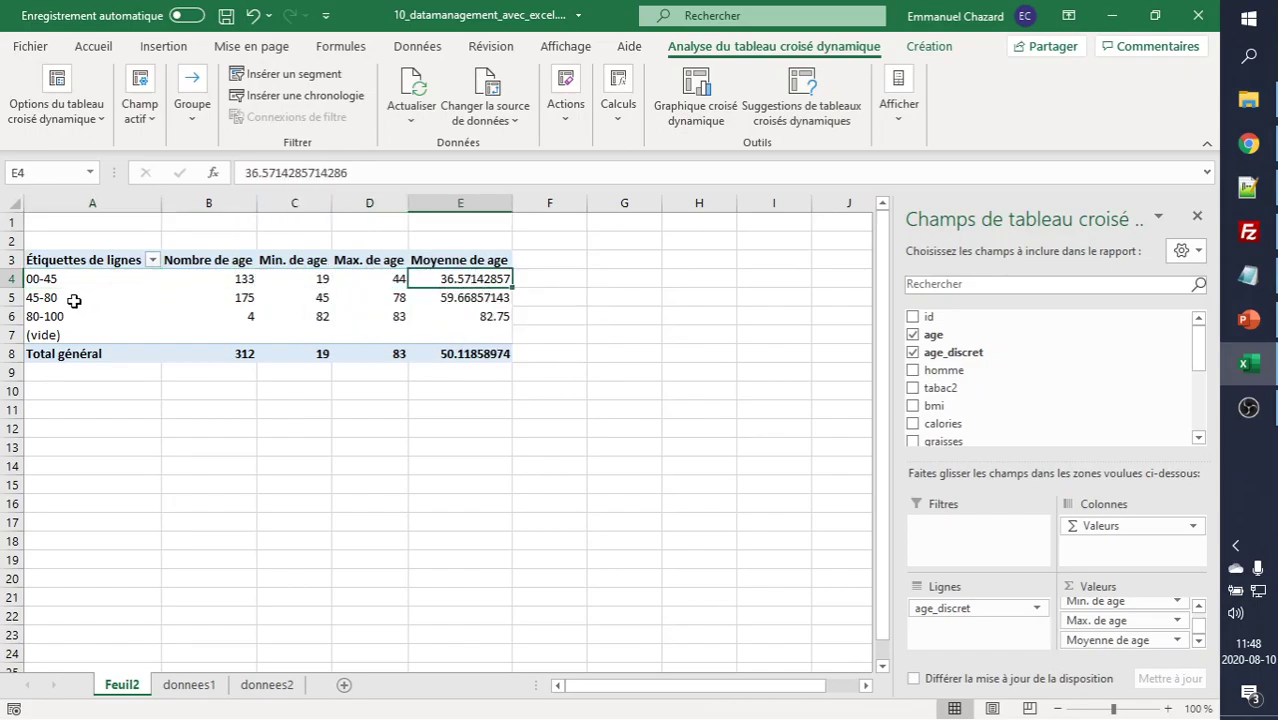
pyautogui.click(44, 301)
pyautogui.click(321, 299)
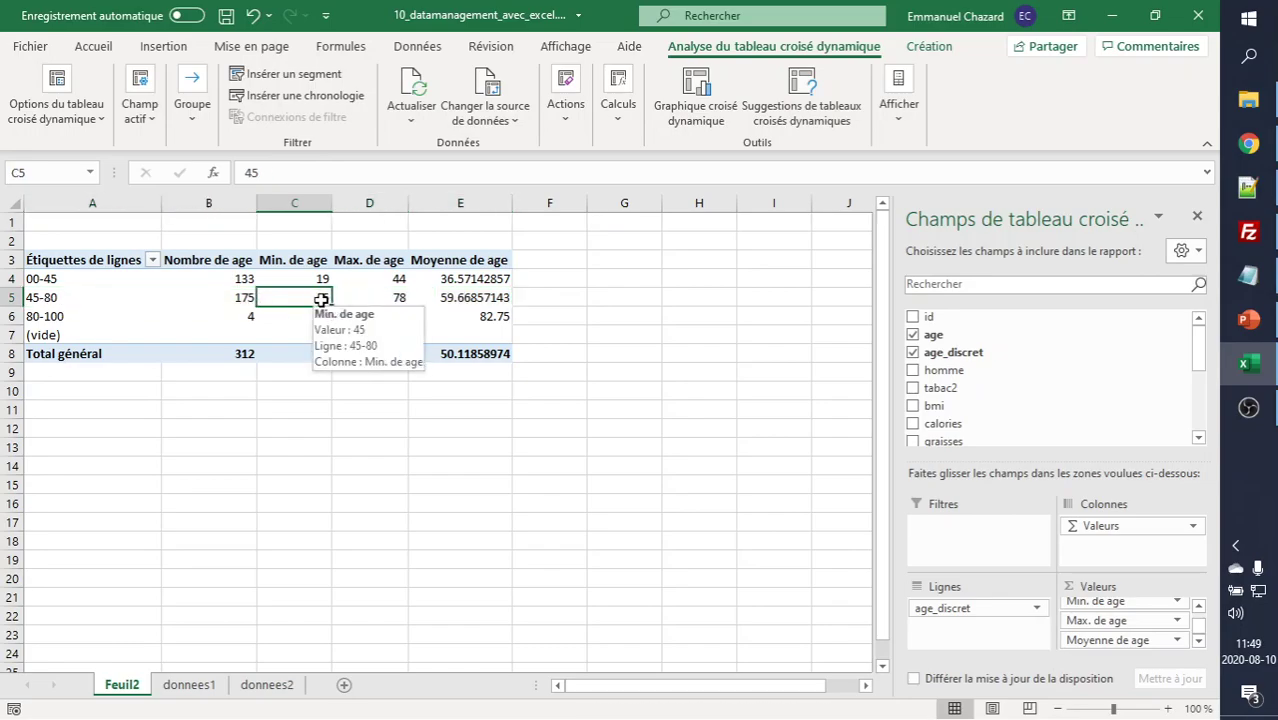
pyautogui.click(385, 299)
pyautogui.click(487, 300)
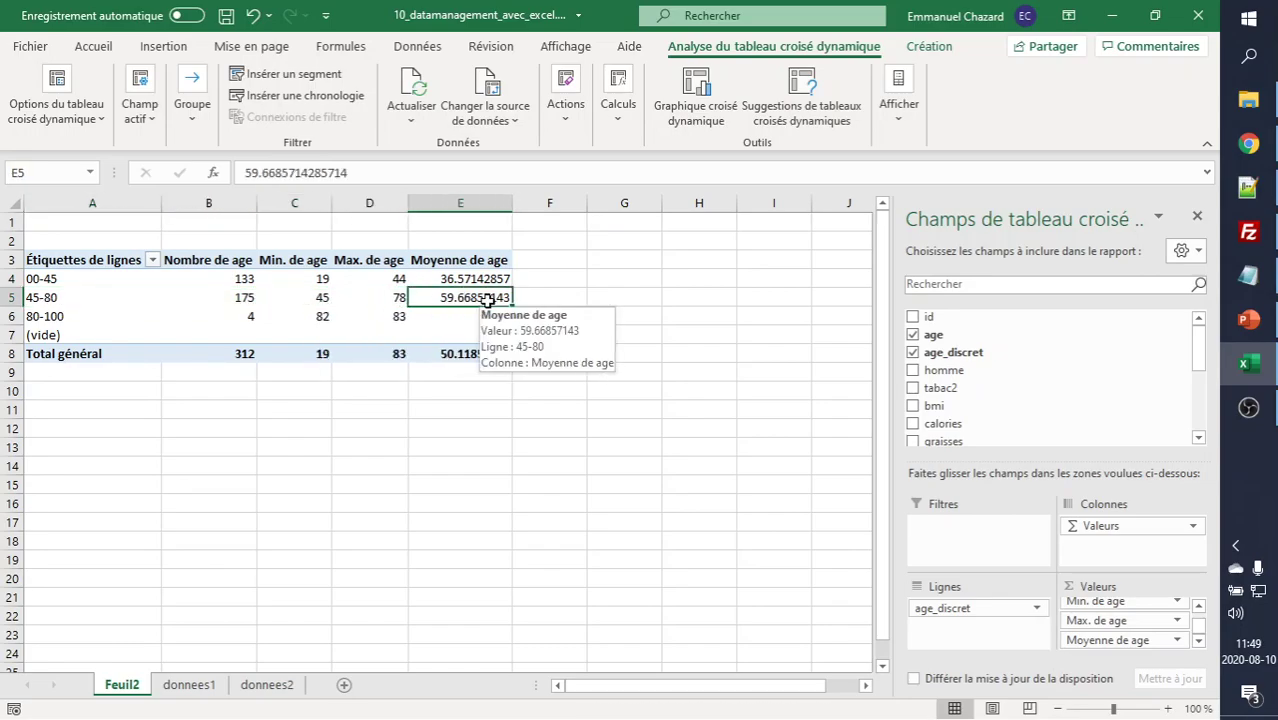
pyautogui.click(67, 318)
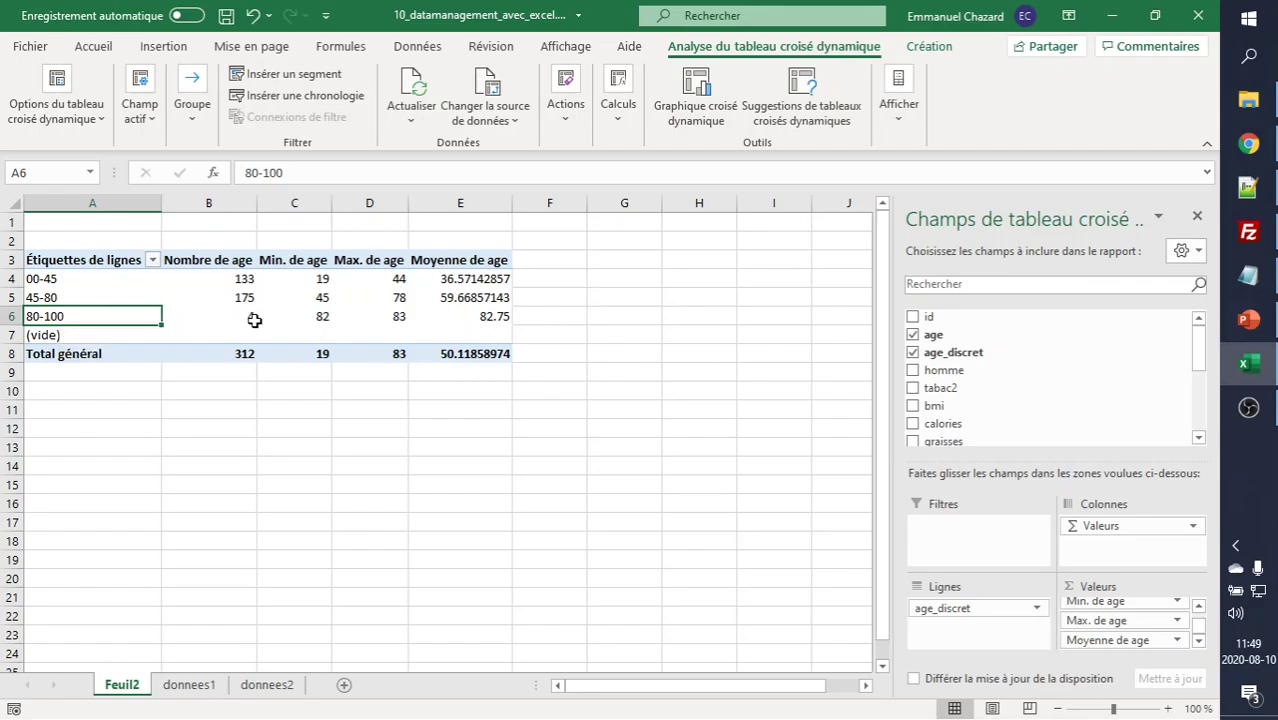
pyautogui.click(300, 318)
pyautogui.click(395, 316)
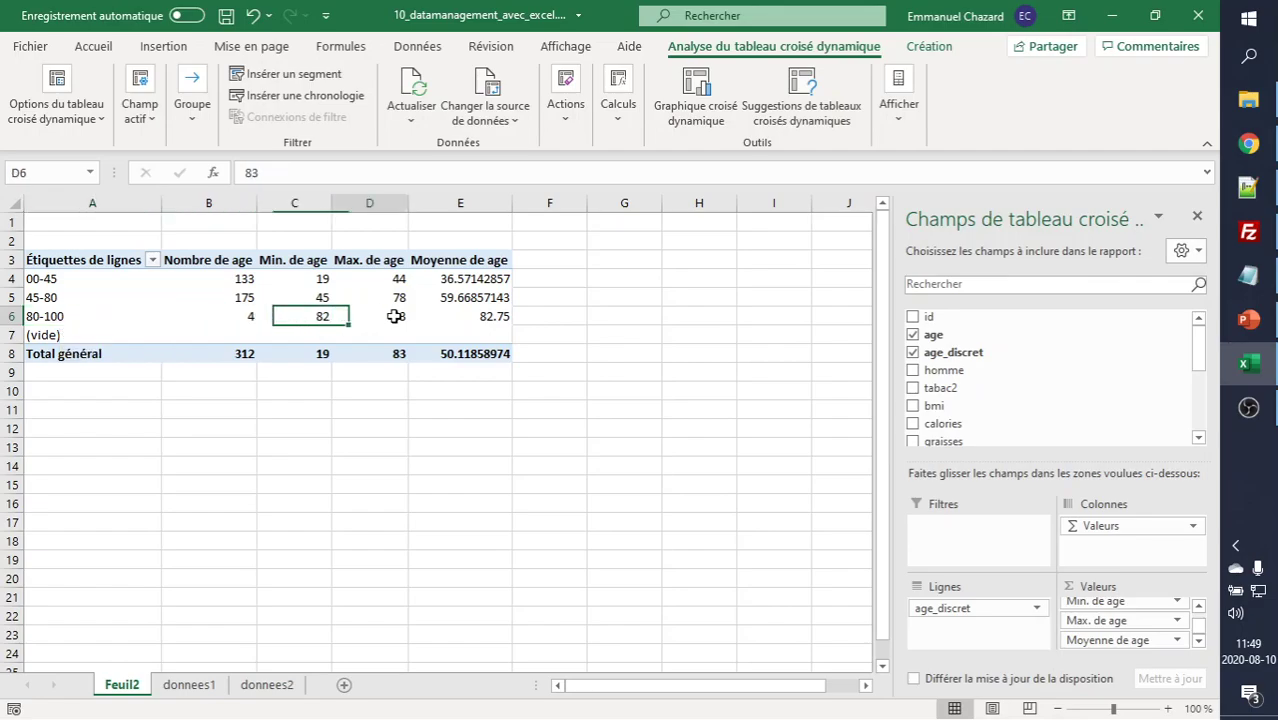
pyautogui.click(476, 317)
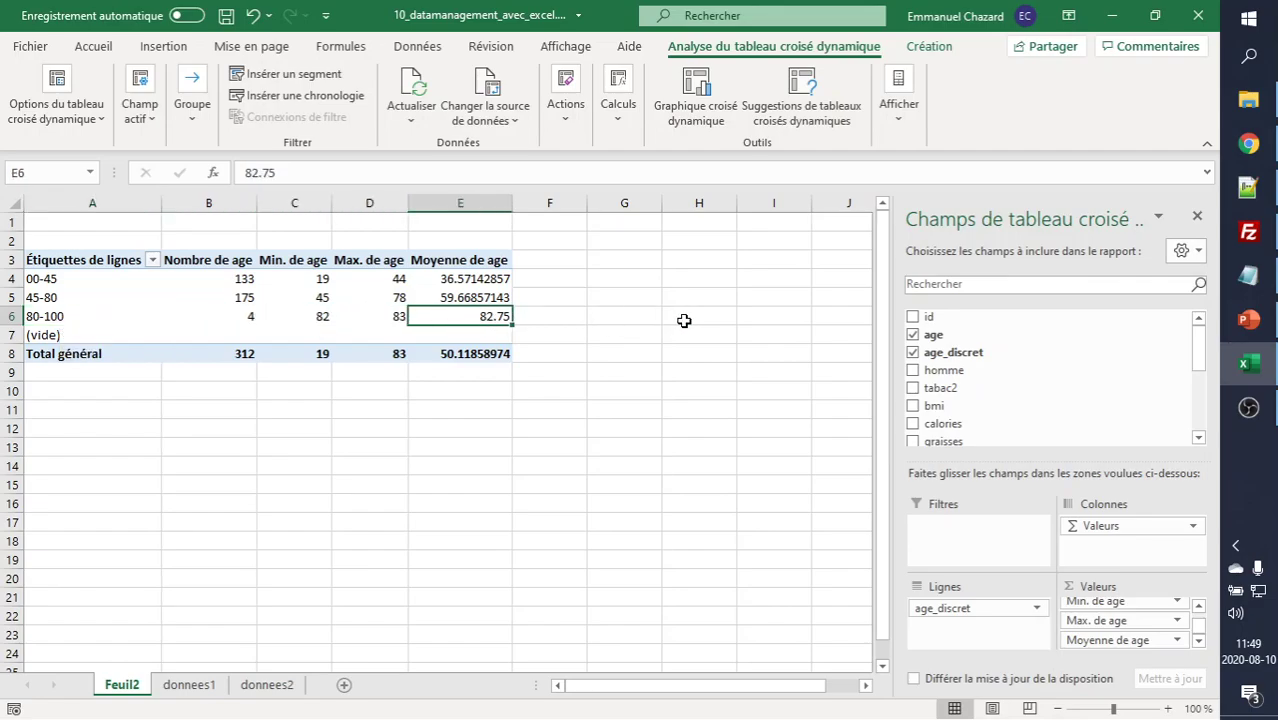
pyautogui.click(232, 317)
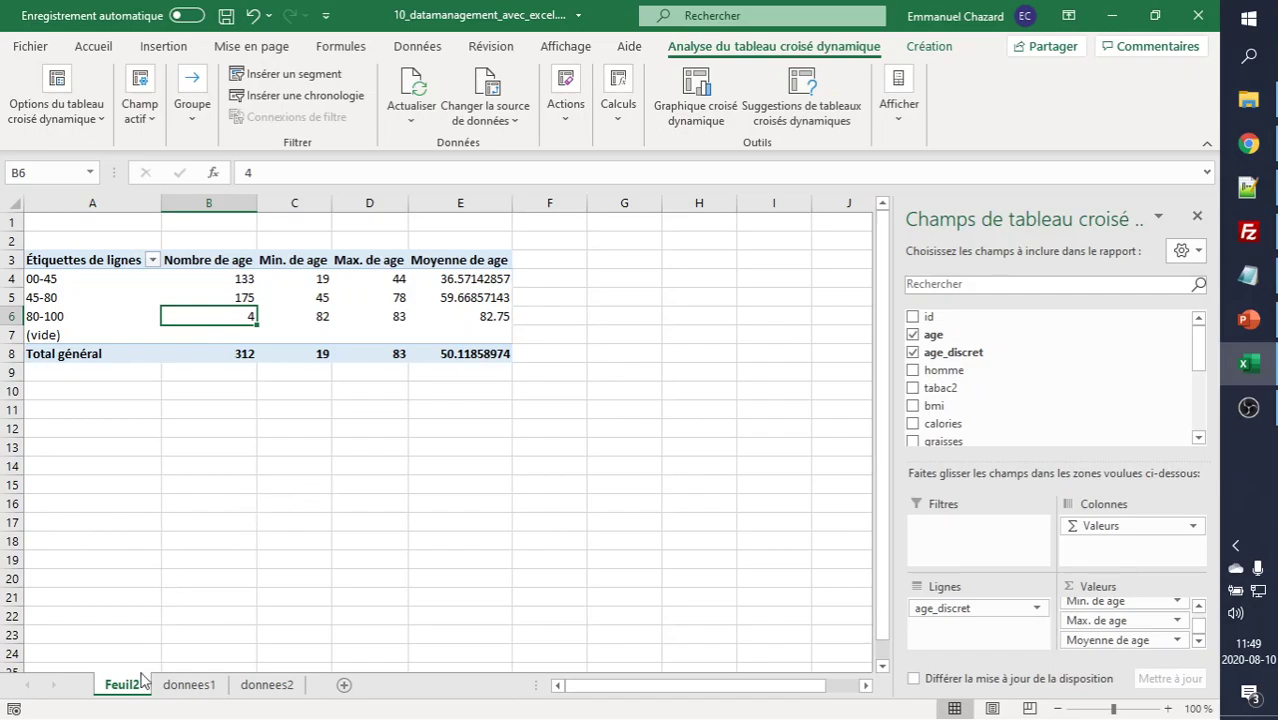
# - Return to the donnees1 sheet, select the age_discret column C and scroll back to the top
pyautogui.click(185, 685)
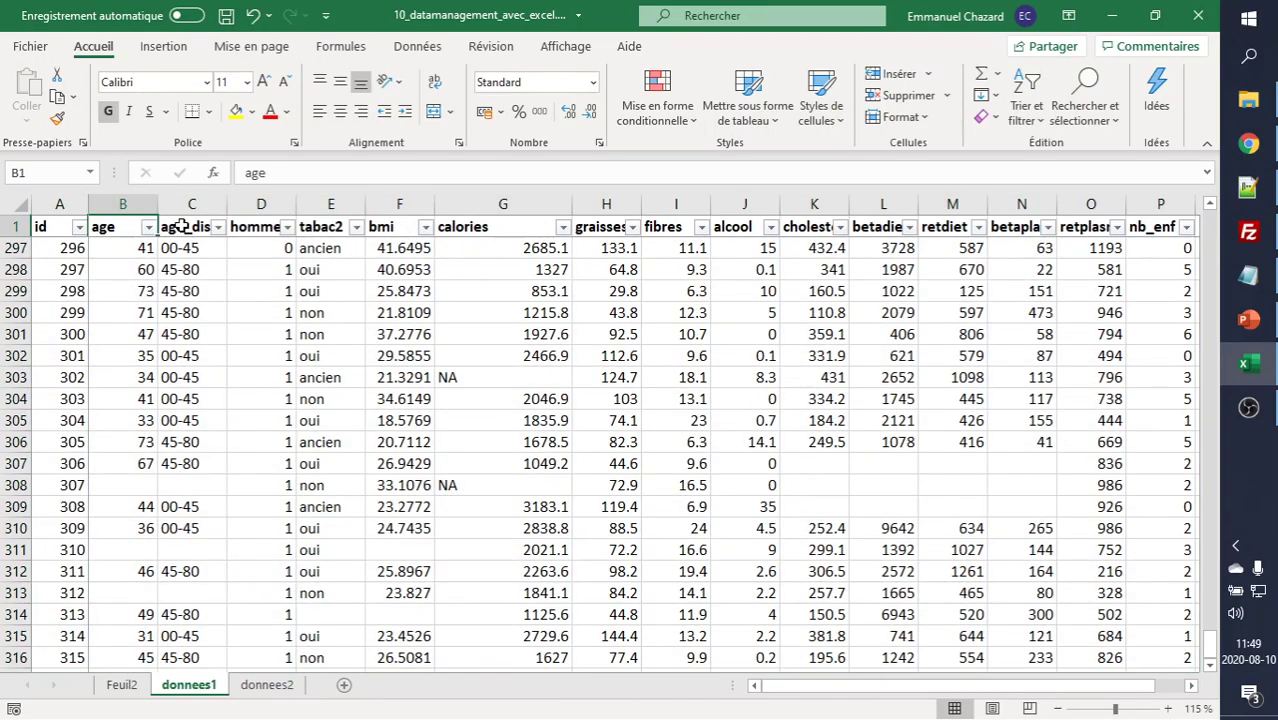
pyautogui.click(185, 226)
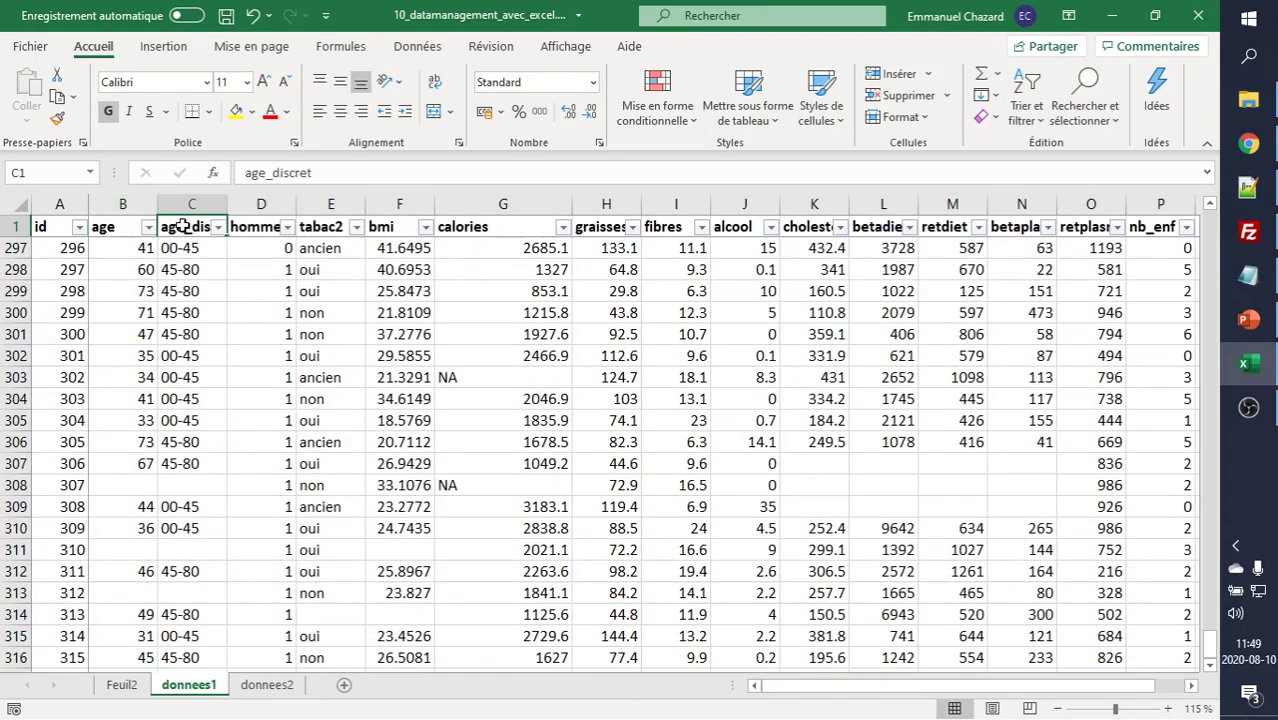
pyautogui.click(192, 204)
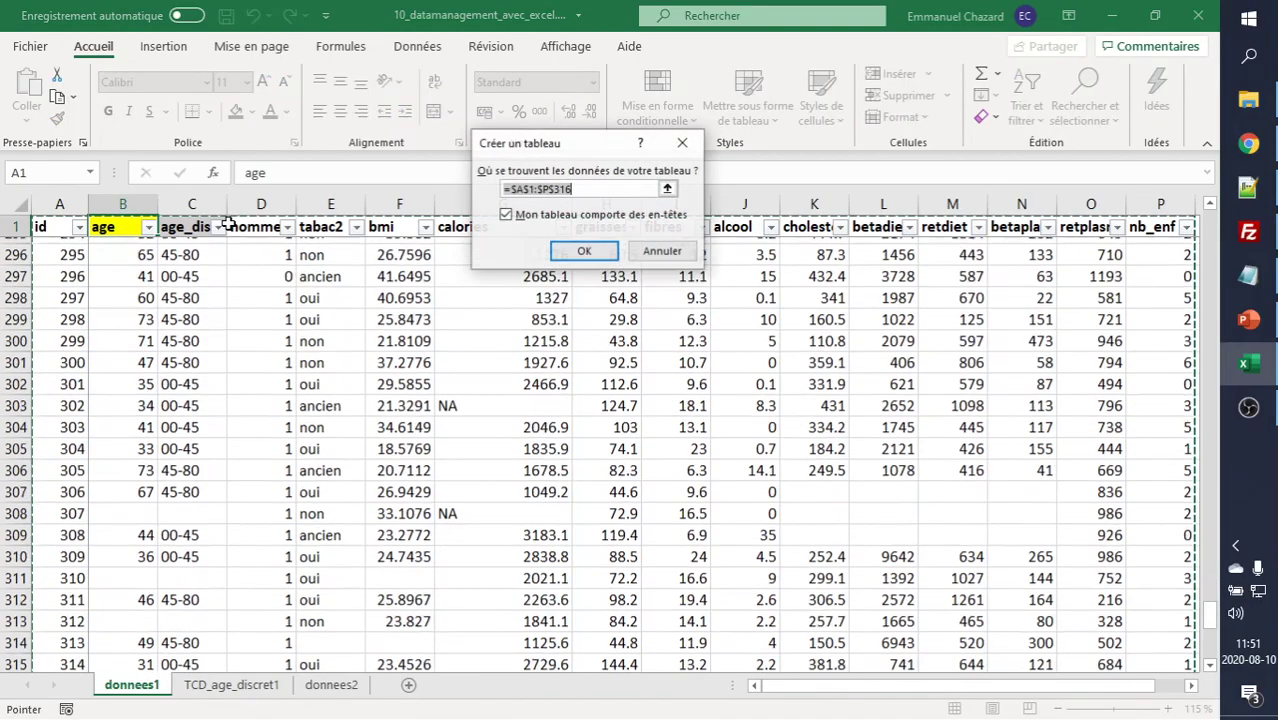
pyautogui.click(660, 251)
pyautogui.scroll(1, 331, 300)
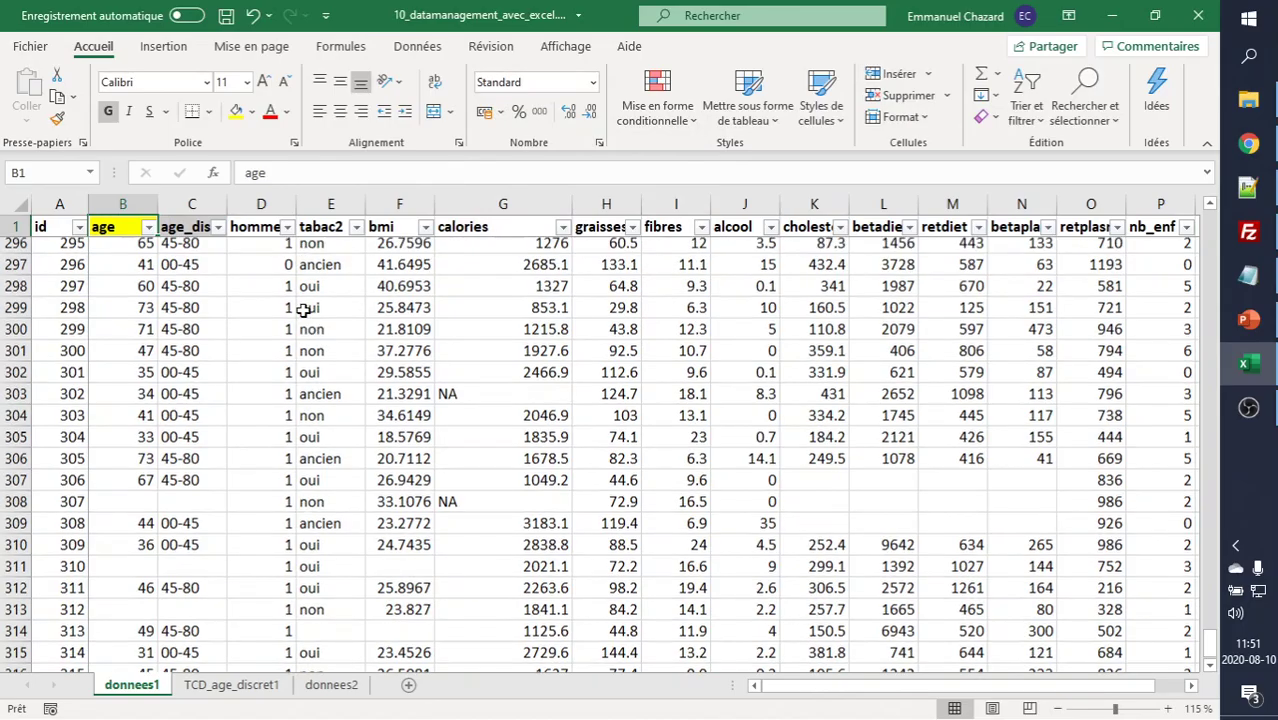
pyautogui.scroll(16, 331, 300)
pyautogui.scroll(17, 331, 300)
pyautogui.scroll(17, 303, 312)
pyautogui.scroll(13, 303, 312)
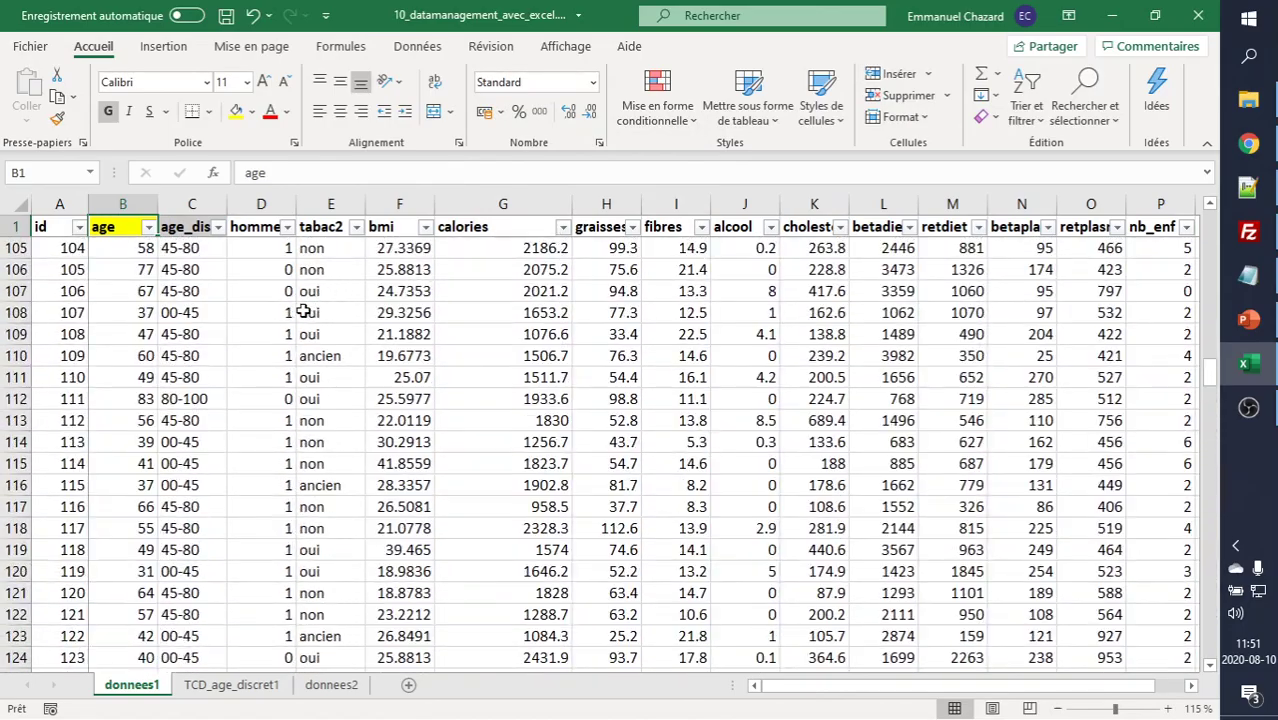
pyautogui.scroll(6, 240, 280)
pyautogui.scroll(4, 177, 248)
pyautogui.scroll(2, 190, 269)
pyautogui.click(190, 269)
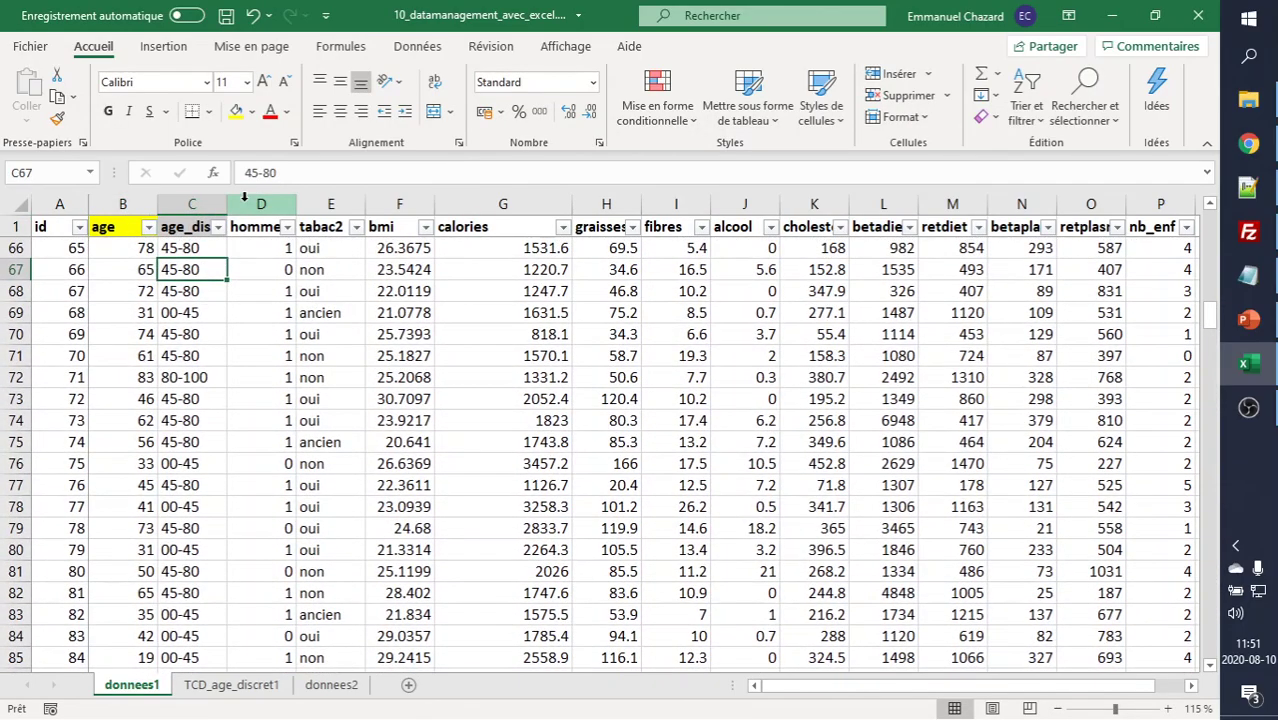
# - Insert a new column D after age_discret, head it age_discret2, and fill the header yellow
pyautogui.rightClick(250, 204)
pyautogui.click(297, 356)
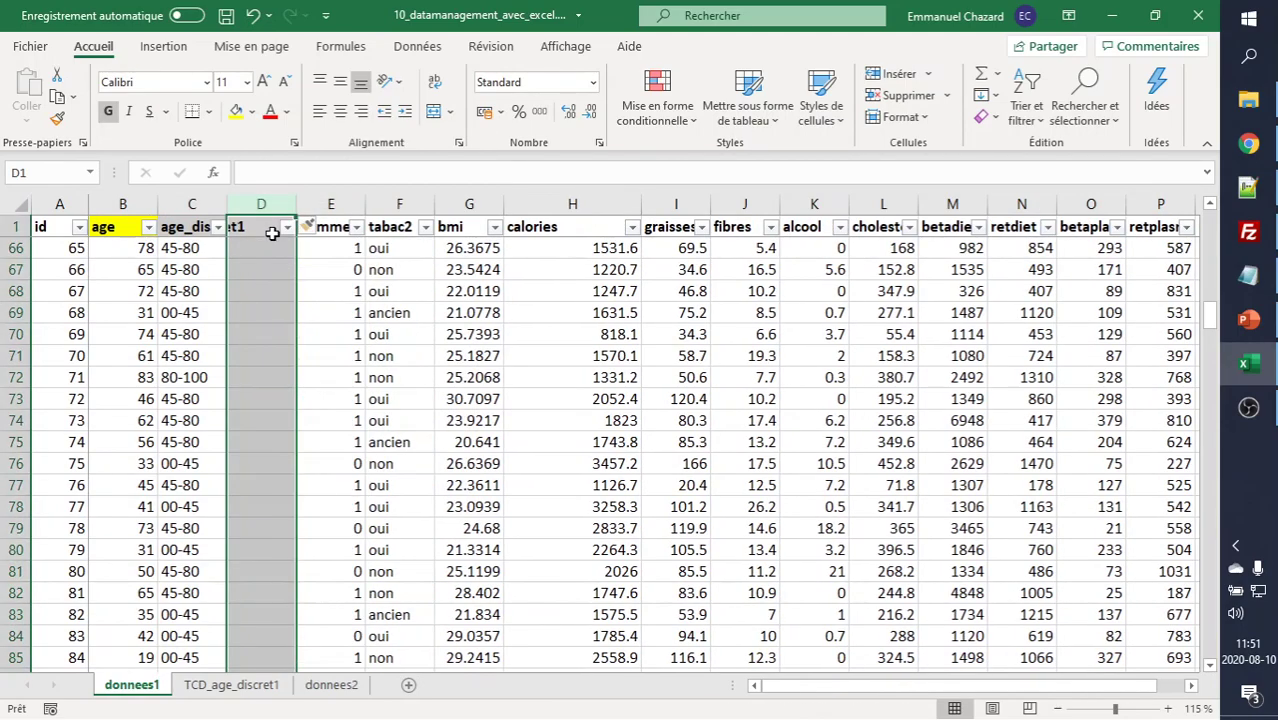
pyautogui.click(322, 166)
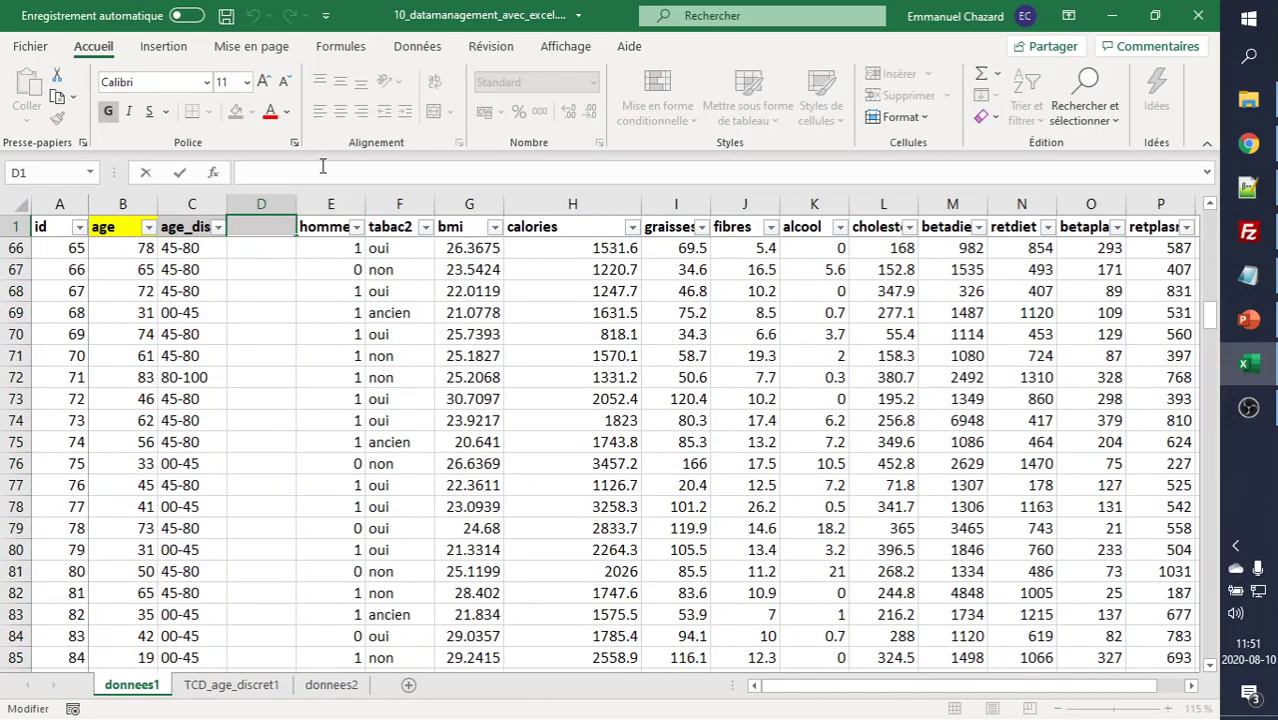
pyautogui.write('age_discret2')
pyautogui.press('Return')
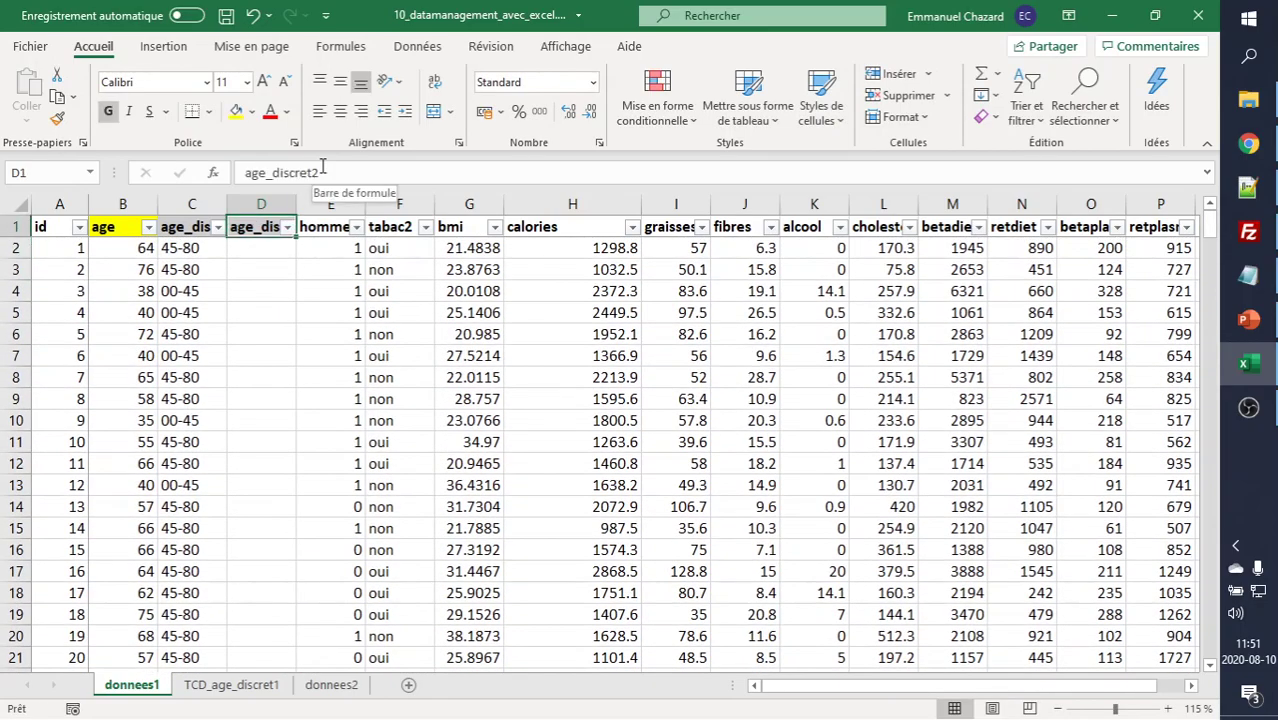
pyautogui.click(236, 111)
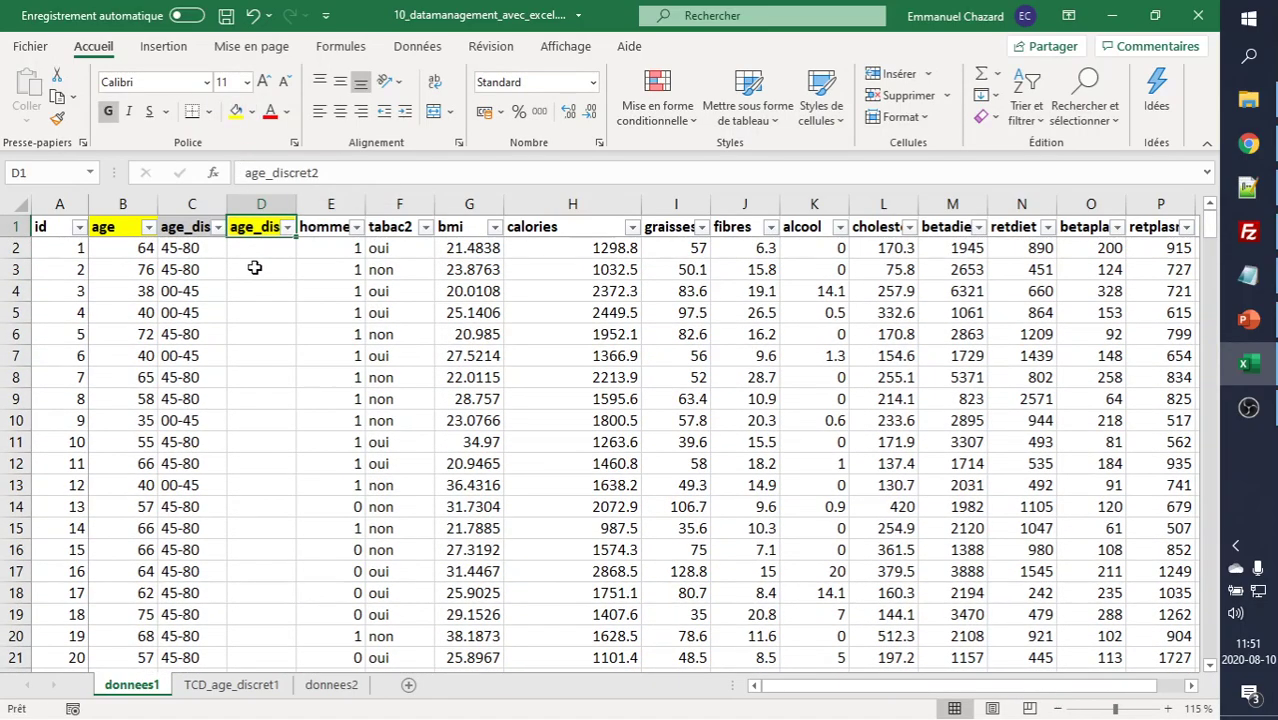
pyautogui.click(276, 249)
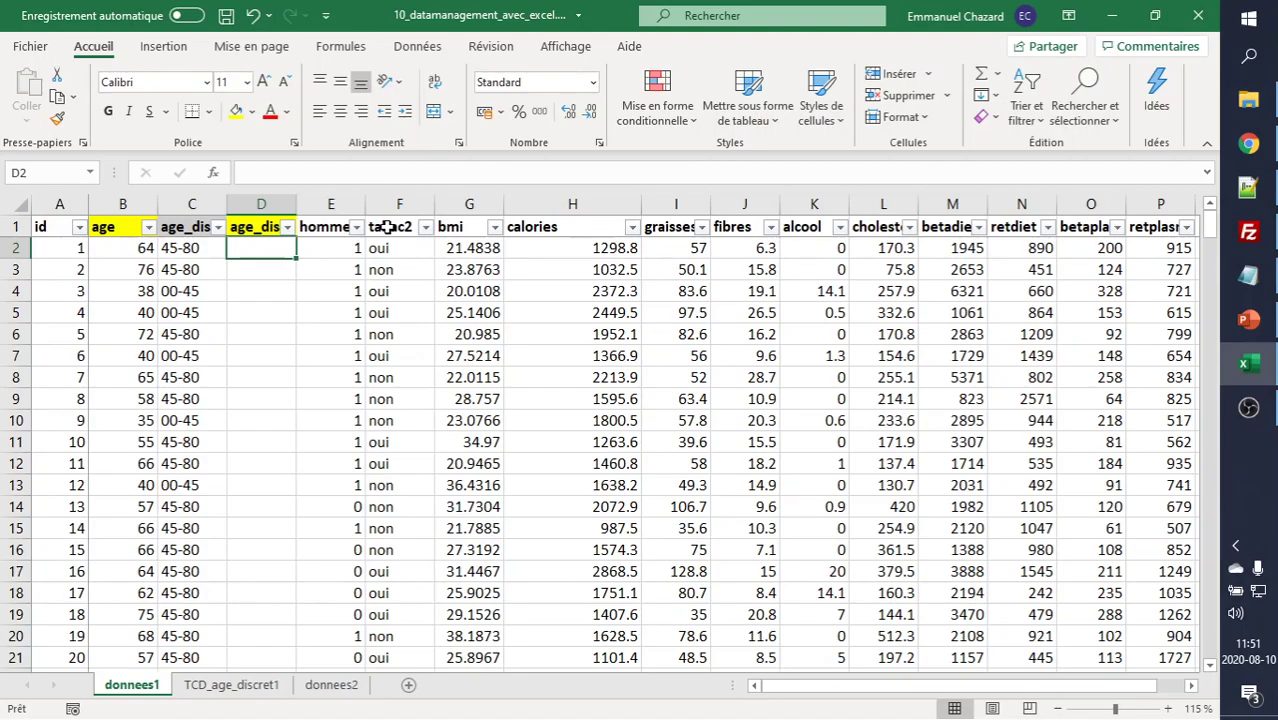
# - Enter =SI(B2<45; "00-45"; "45+") in D2 and fill it down the age_discret2 column
pyautogui.write('=')
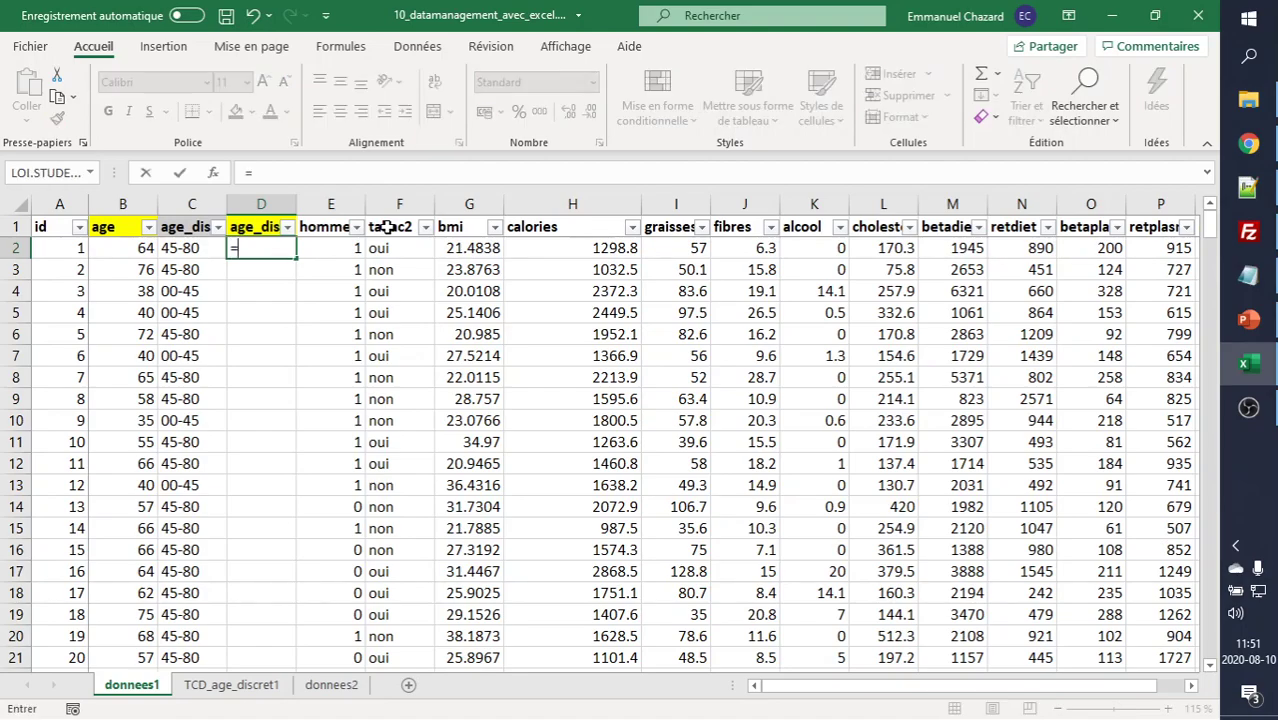
pyautogui.write('si(')
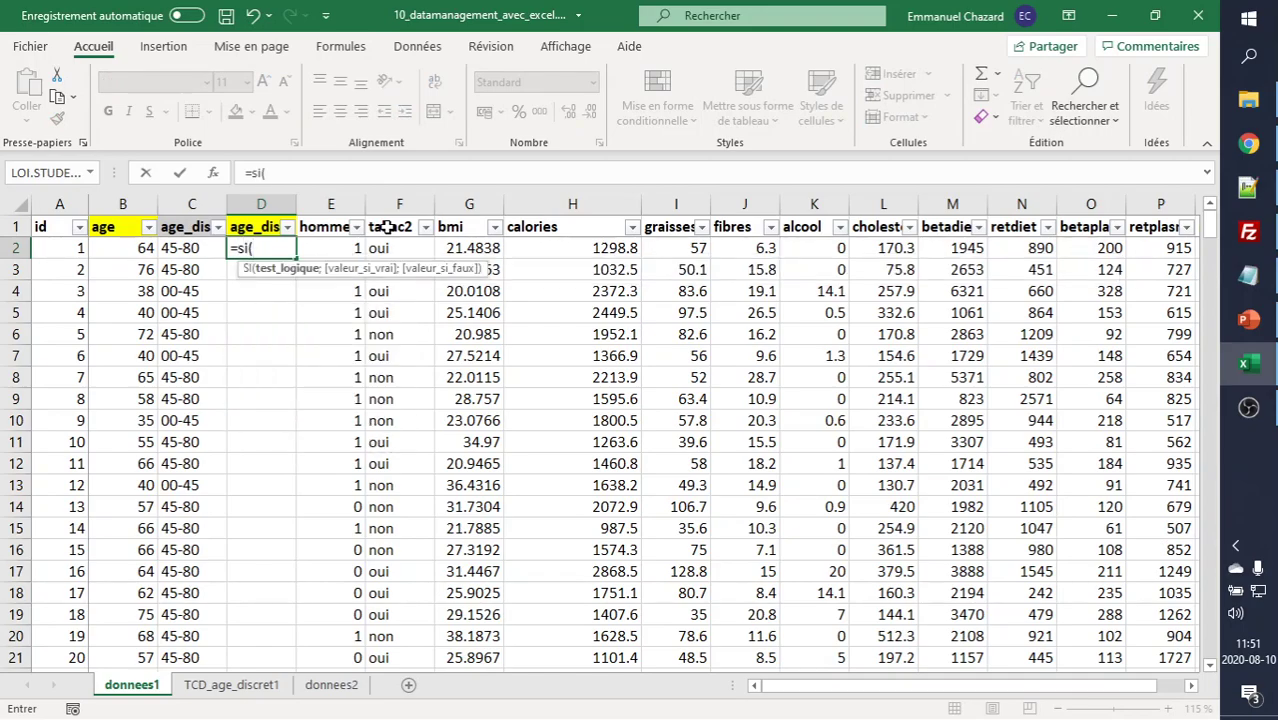
pyautogui.click(217, 172)
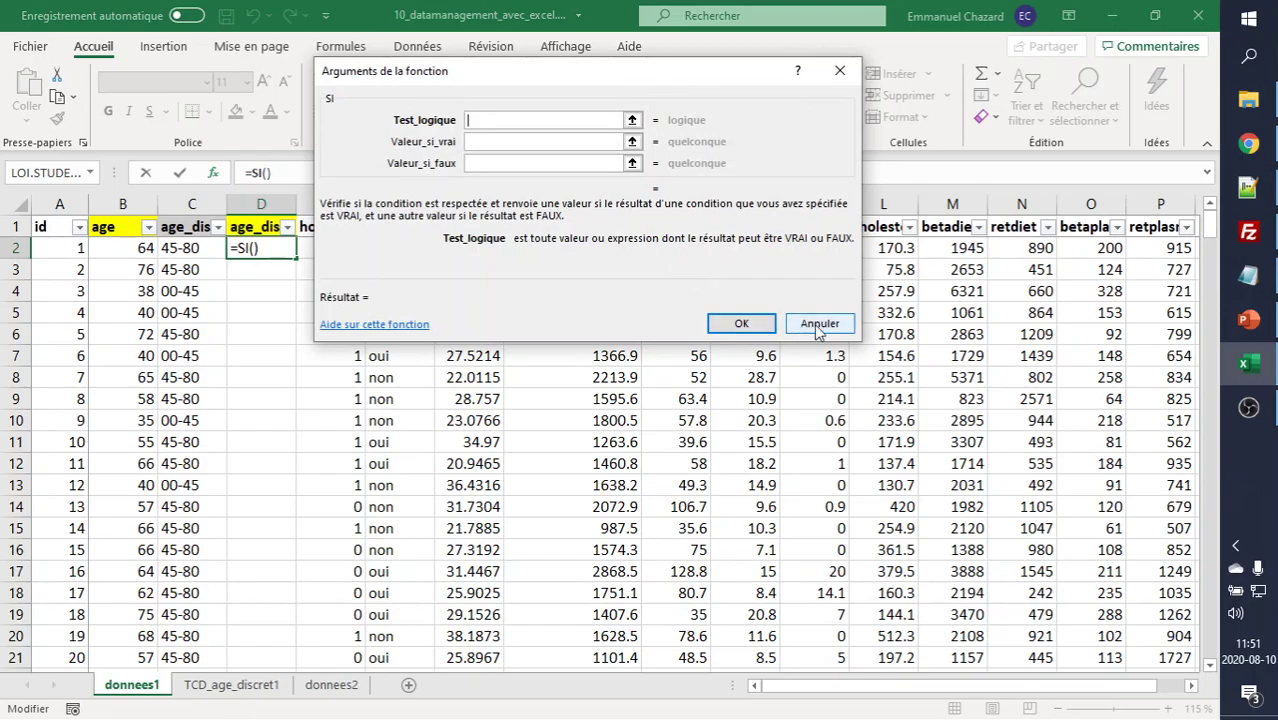
pyautogui.click(818, 326)
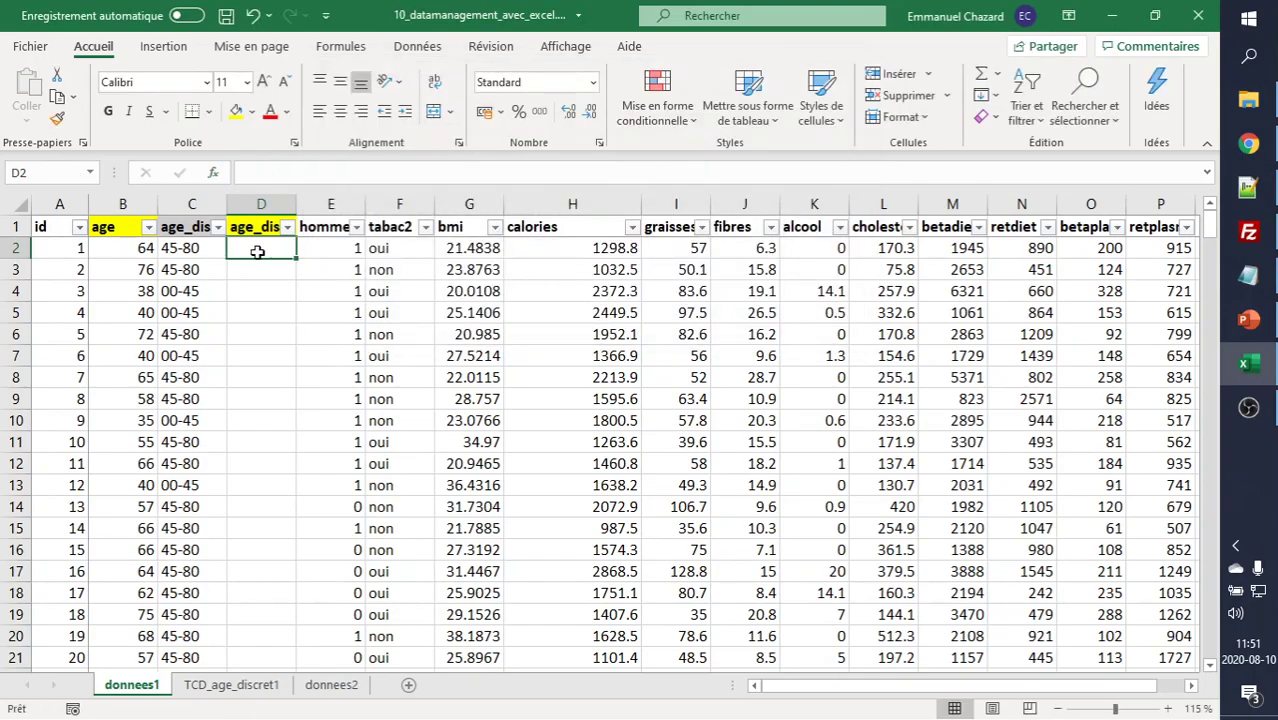
pyautogui.write('=si(')
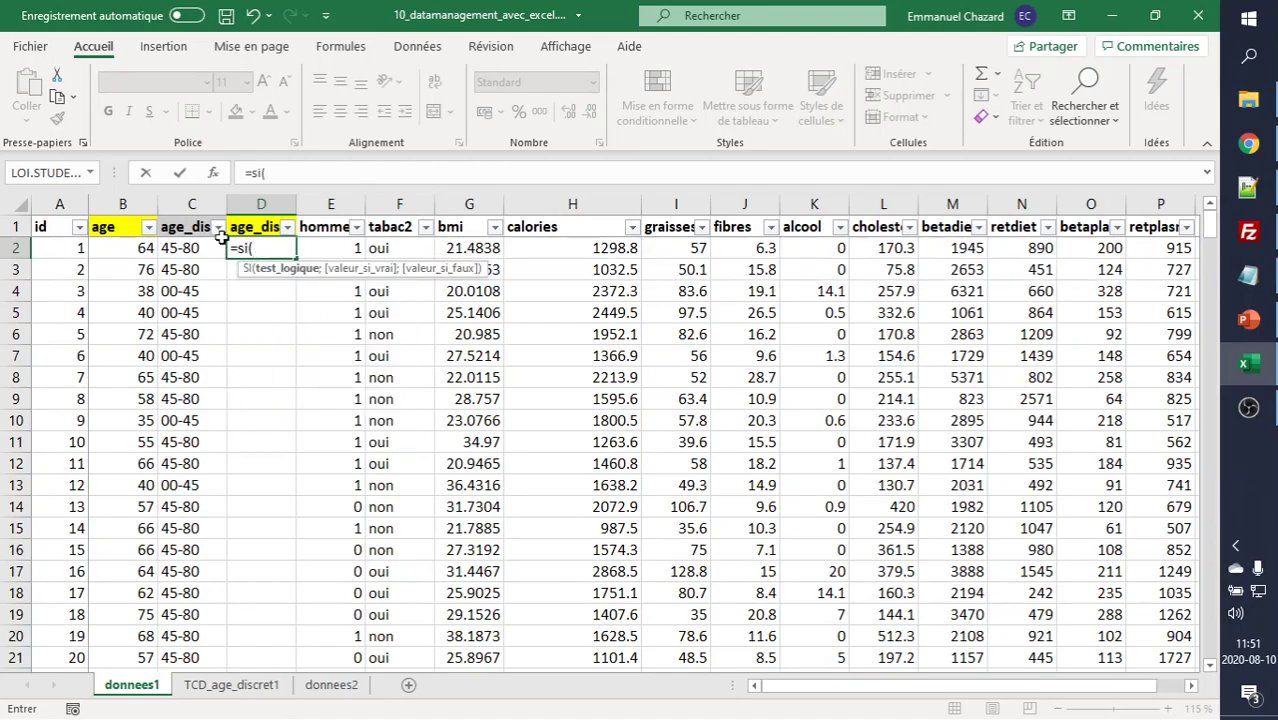
pyautogui.click(131, 247)
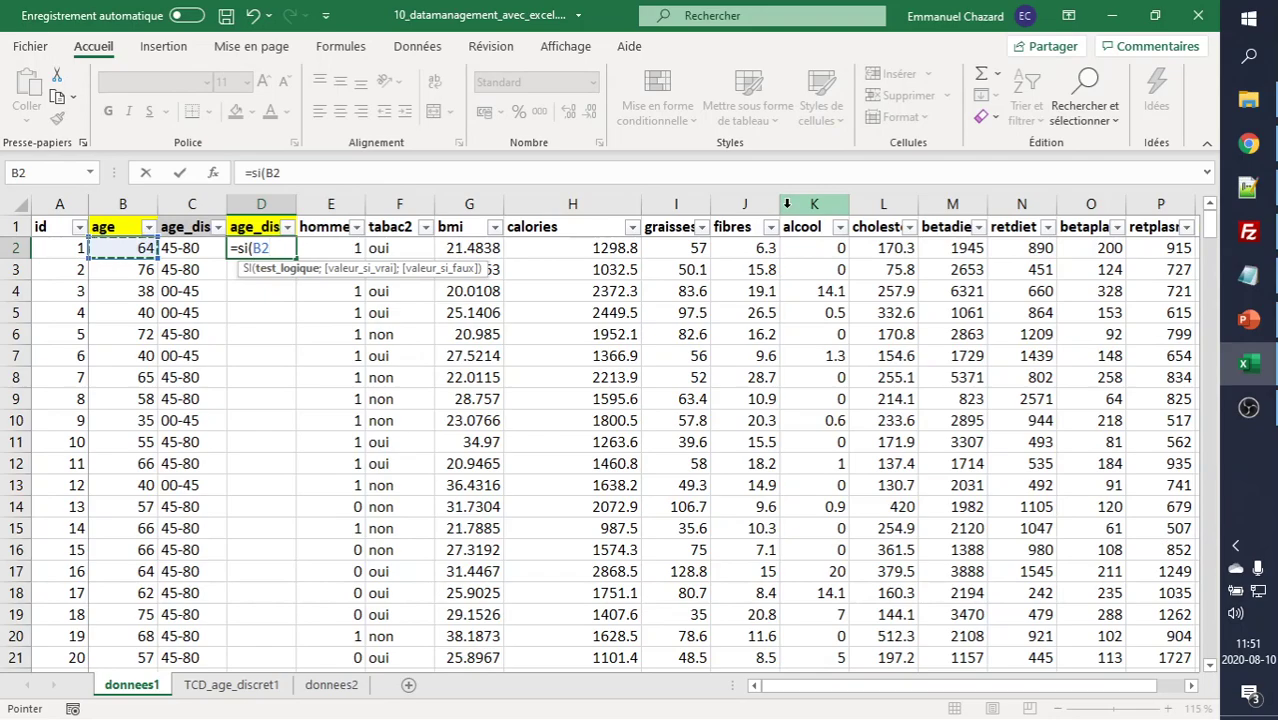
pyautogui.write('<45')
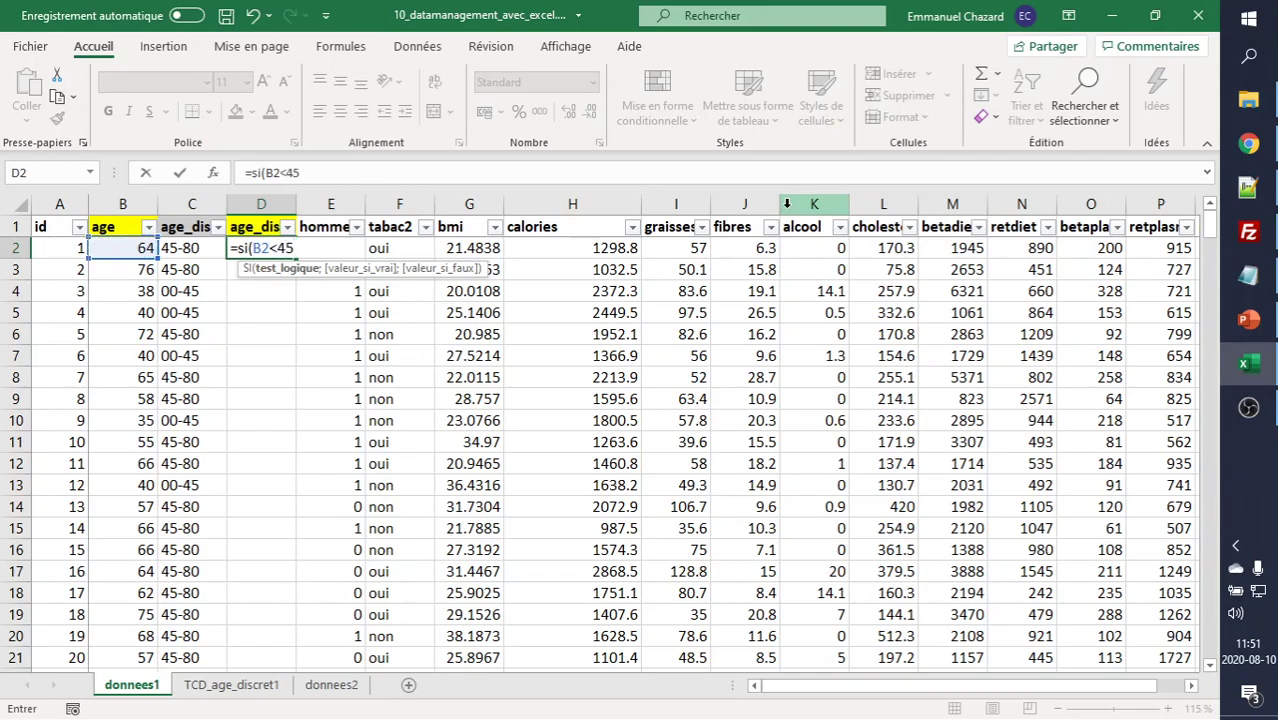
pyautogui.write('; "')
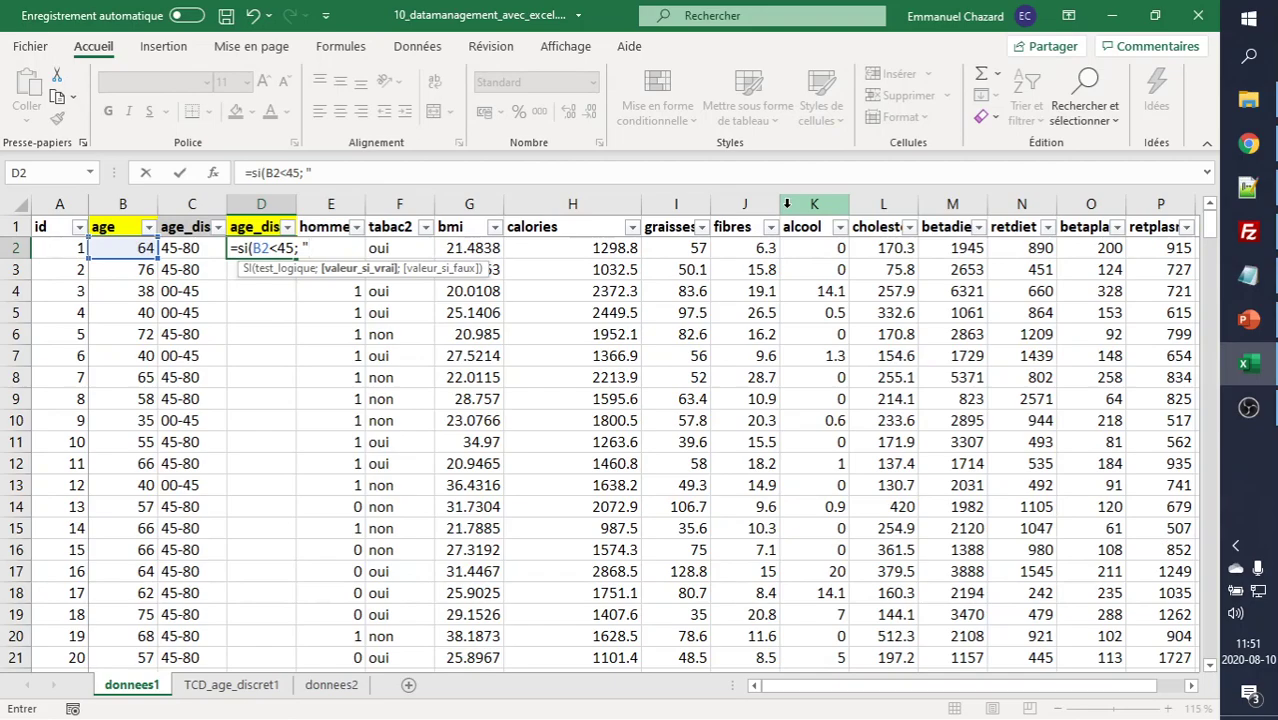
pyautogui.write('00-45')
pyautogui.write('" ; ')
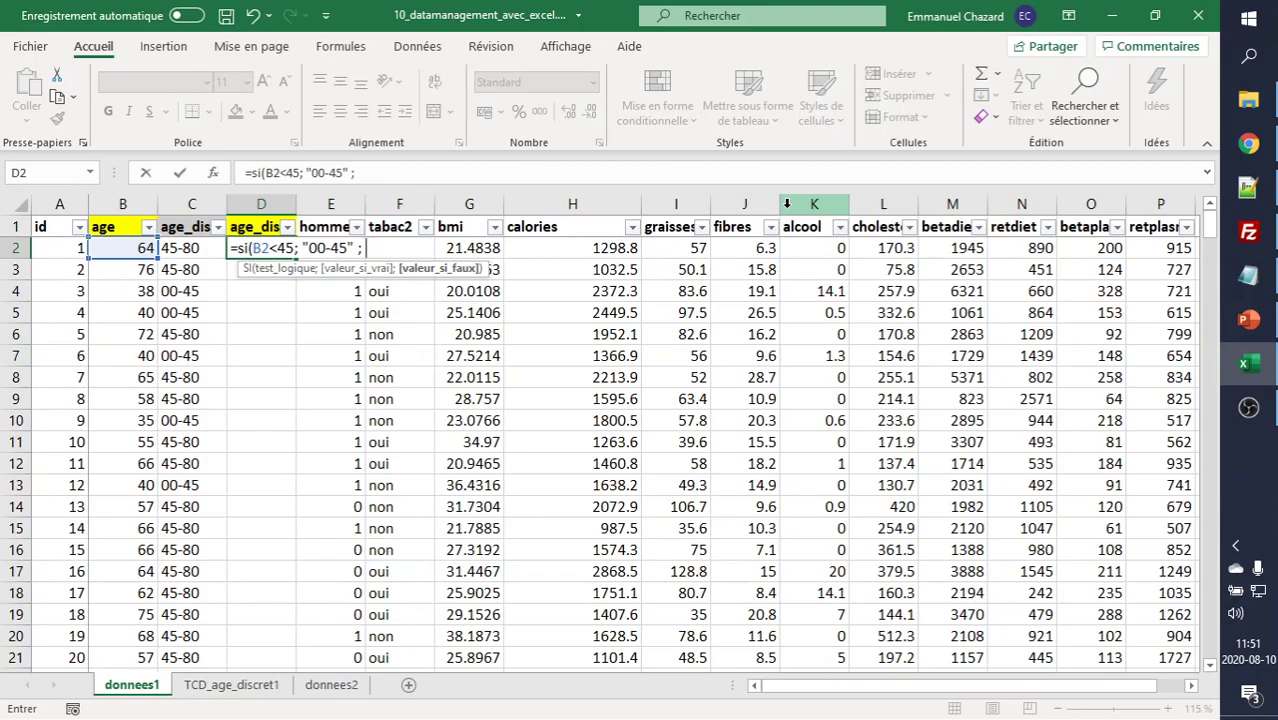
pyautogui.write('"')
pyautogui.write('45+')
pyautogui.write('")')
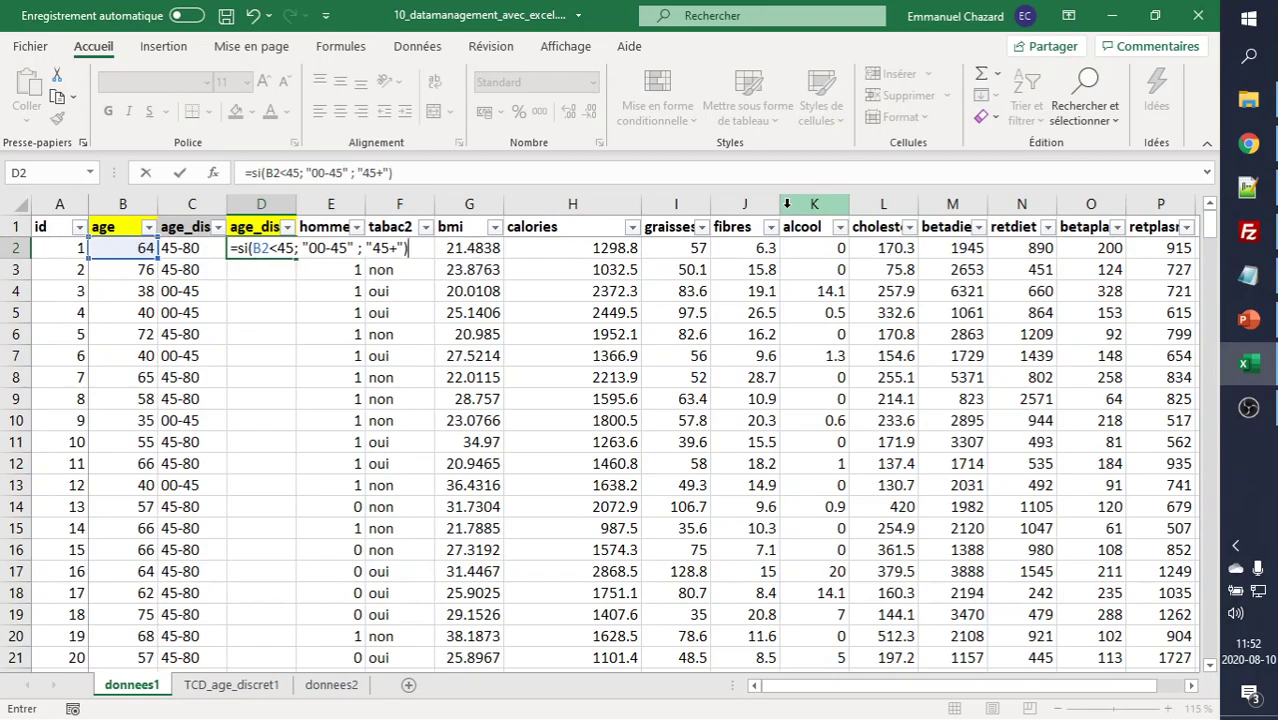
pyautogui.press('Return')
pyautogui.press('Up')
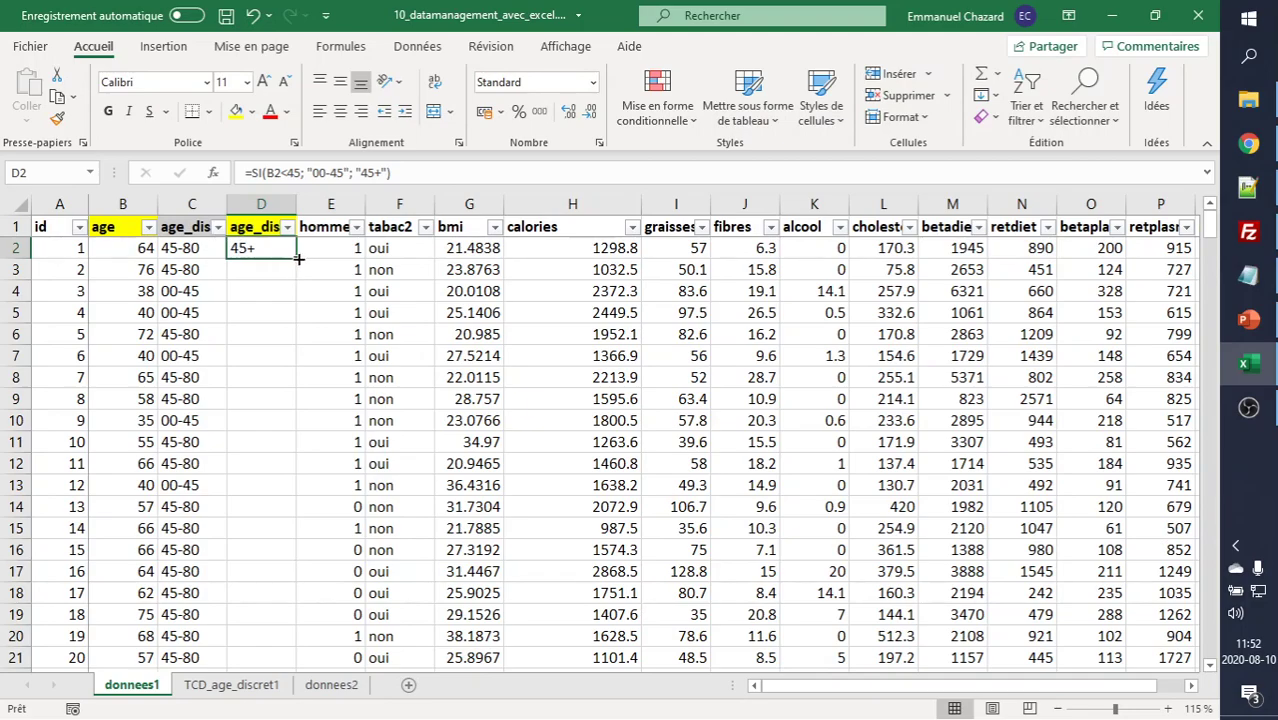
pyautogui.doubleClick(297, 259)
# - Check where the data ends in column D, then return to cell D2
pyautogui.click(258, 250)
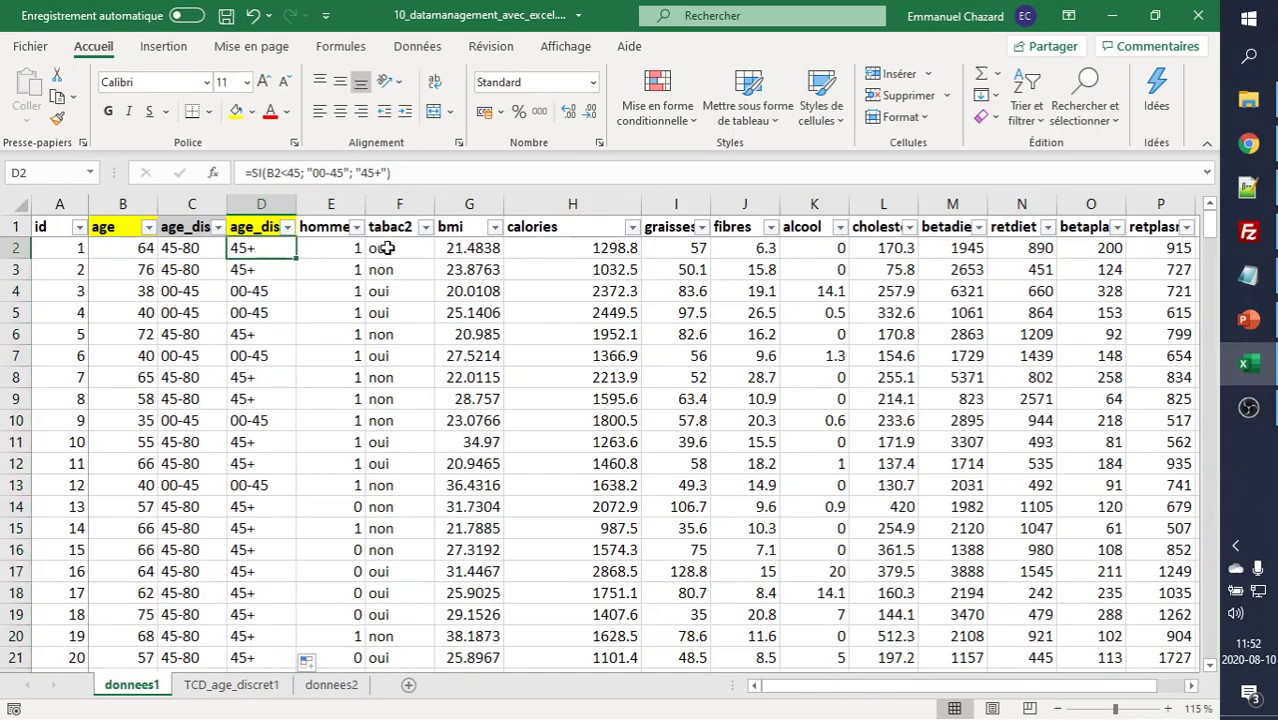
pyautogui.hotkey('ctrl', 'Down')
pyautogui.press('Down')
pyautogui.press('Up')
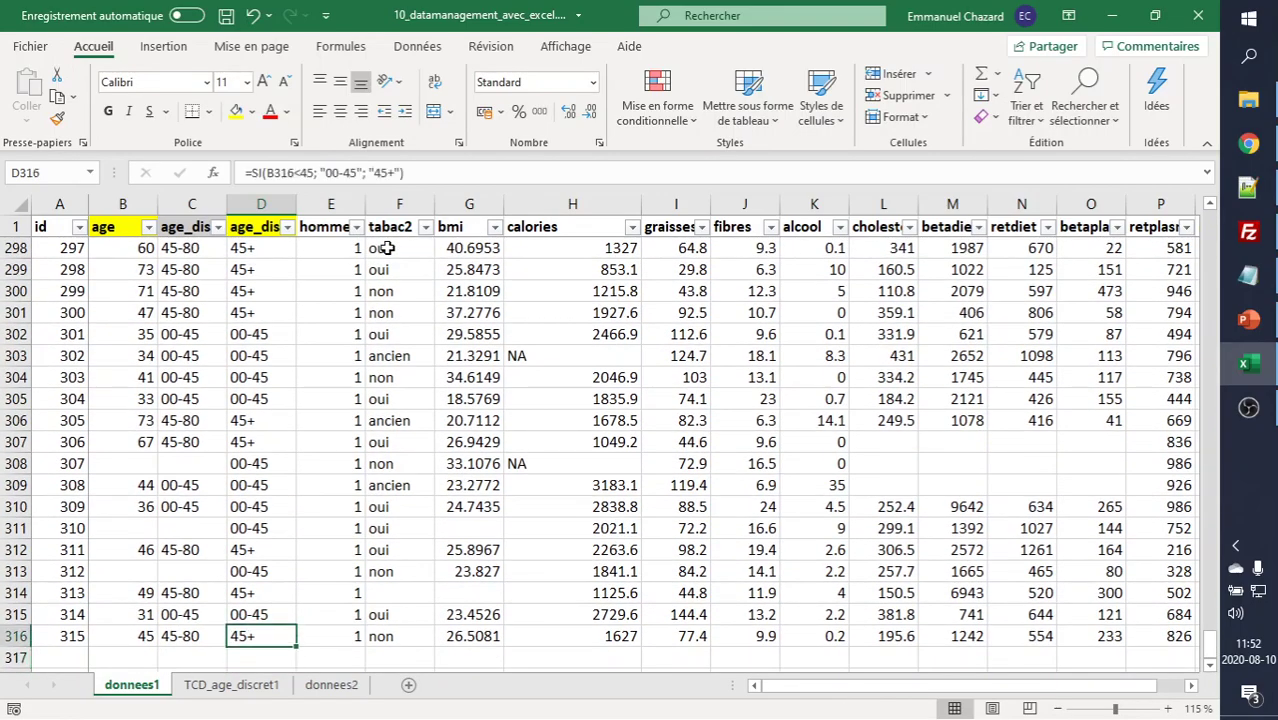
pyautogui.press('Up')
pyautogui.hotkey('ctrl', 'Up')
pyautogui.press('Down')
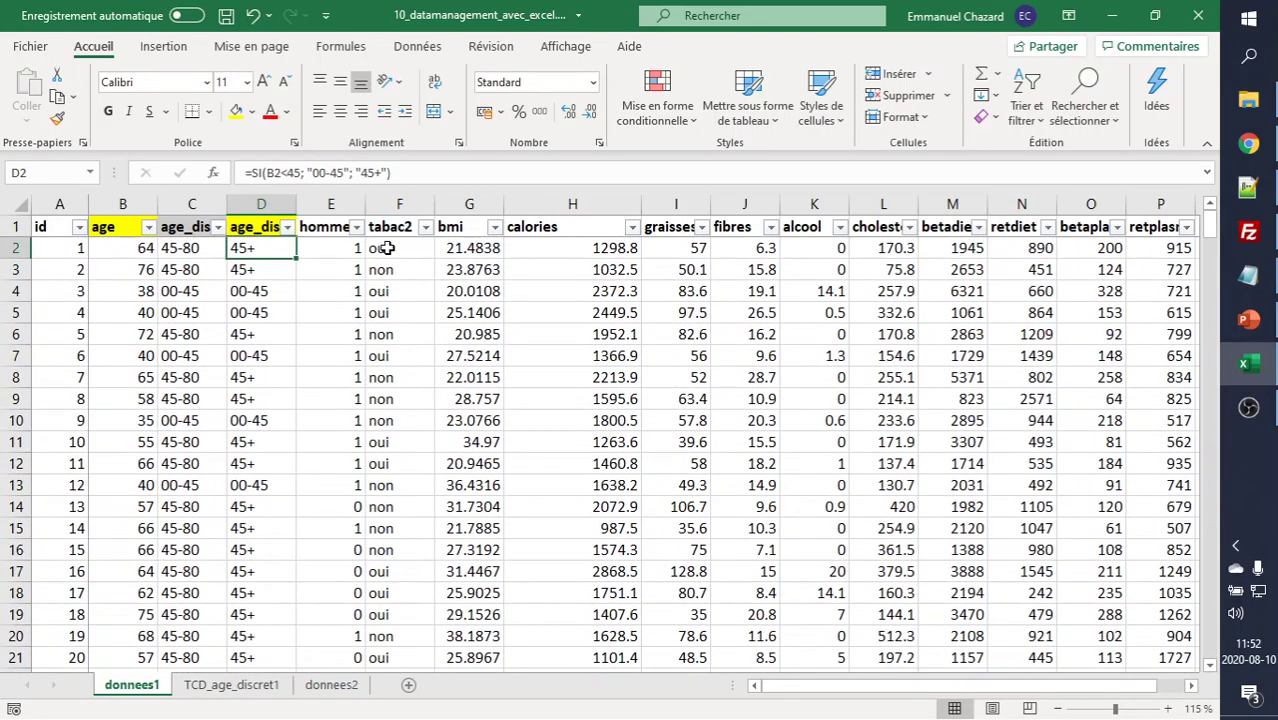
pyautogui.press('Up')
pyautogui.press('Down')
# - Copy the D2 age-group formula into D3 through D316
pyautogui.hotkey('ctrl', 'c')
pyautogui.press('Down')
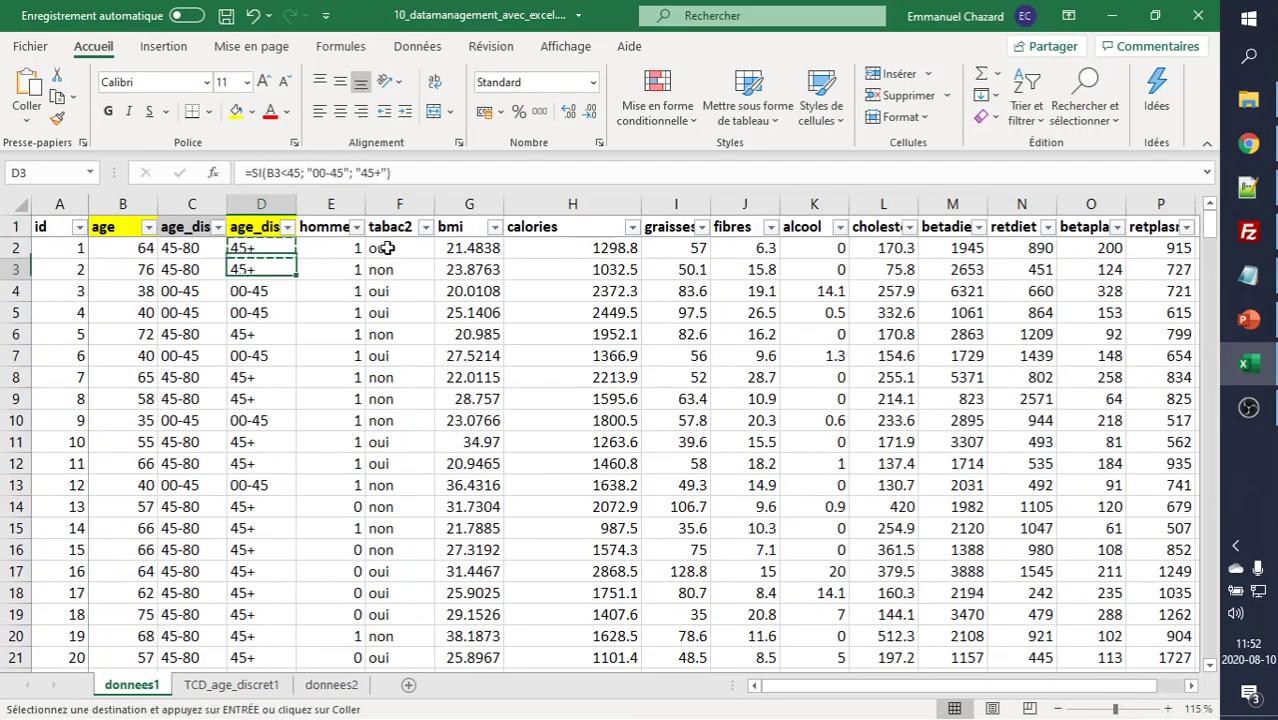
pyautogui.hotkey('ctrl', 'shift', 'Down')
pyautogui.hotkey('ctrl', 'v')
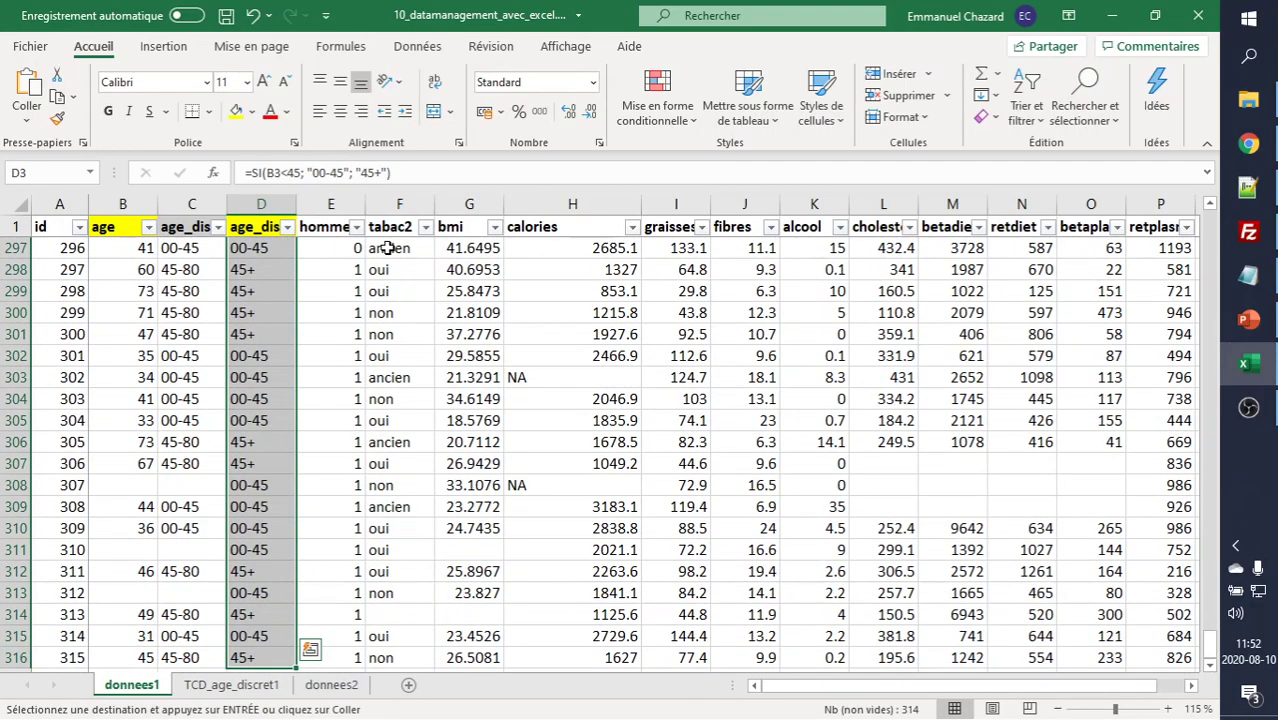
pyautogui.hotkey('ctrl', 'Home')
pyautogui.press('Right')
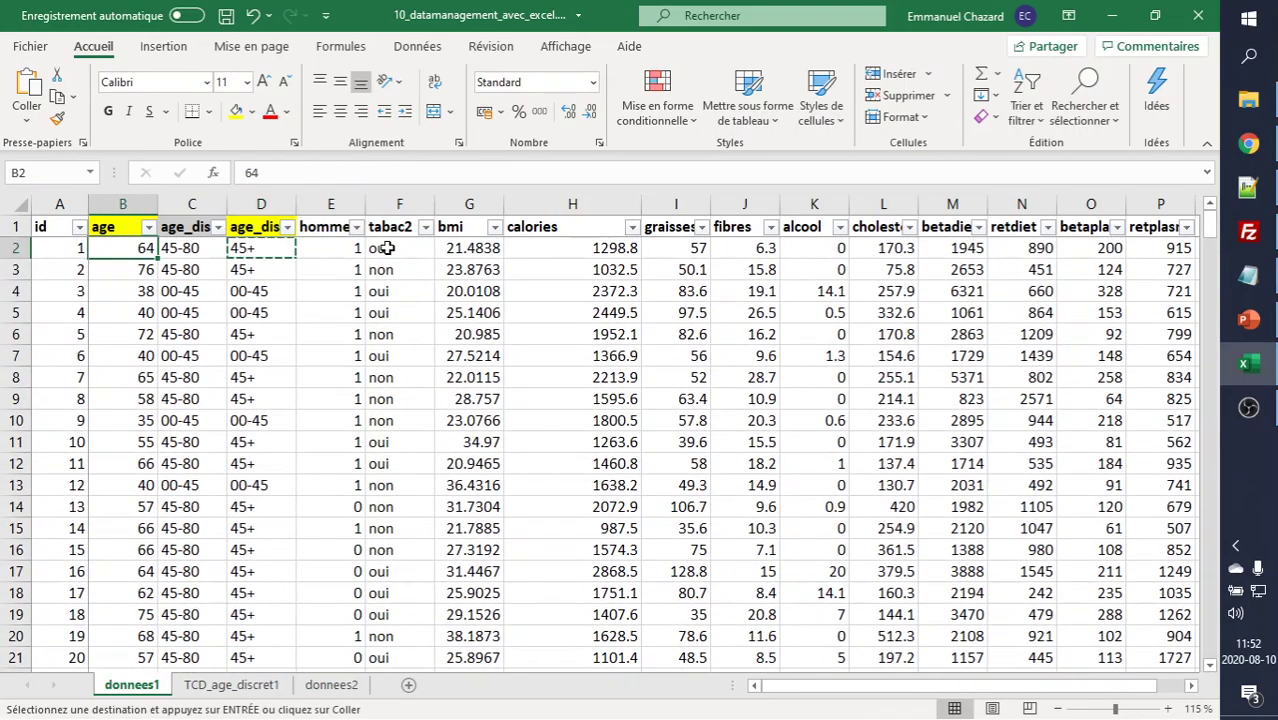
# - Verify the 00-45 / 45+ results in D2 to D6 and cancel the pending copy
pyautogui.click(273, 248)
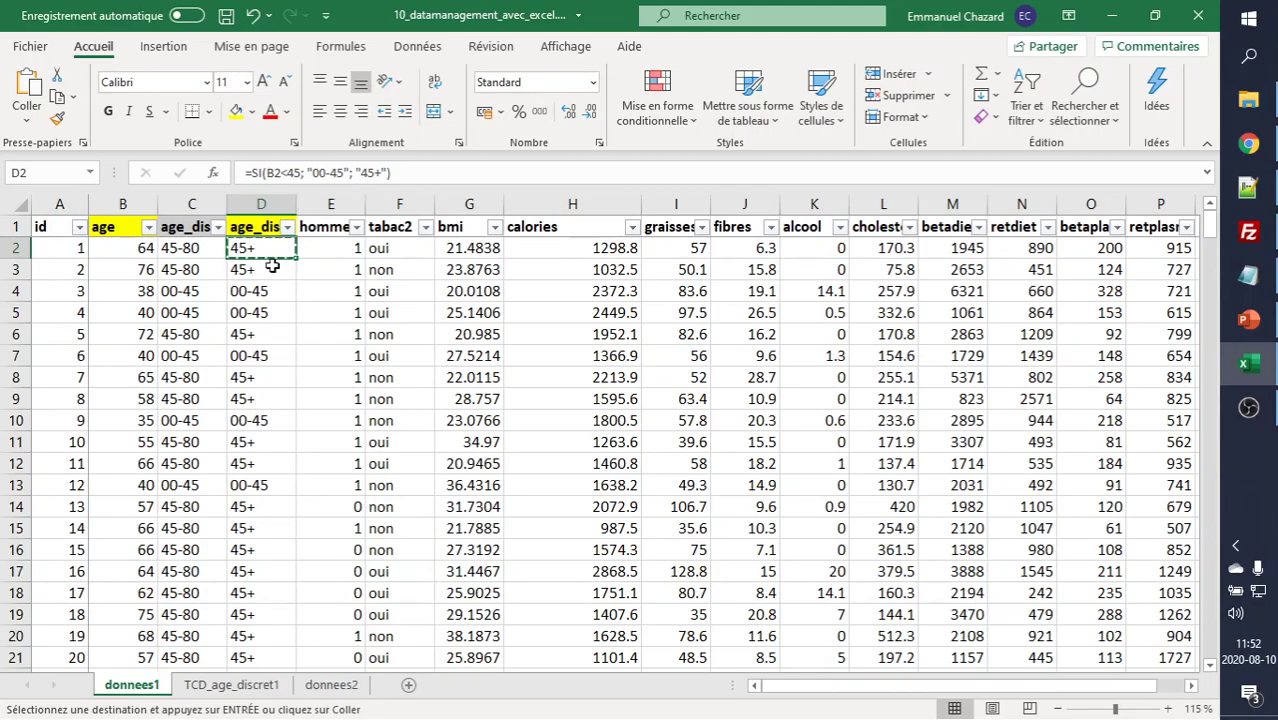
pyautogui.click(270, 268)
pyautogui.click(268, 292)
pyautogui.click(266, 313)
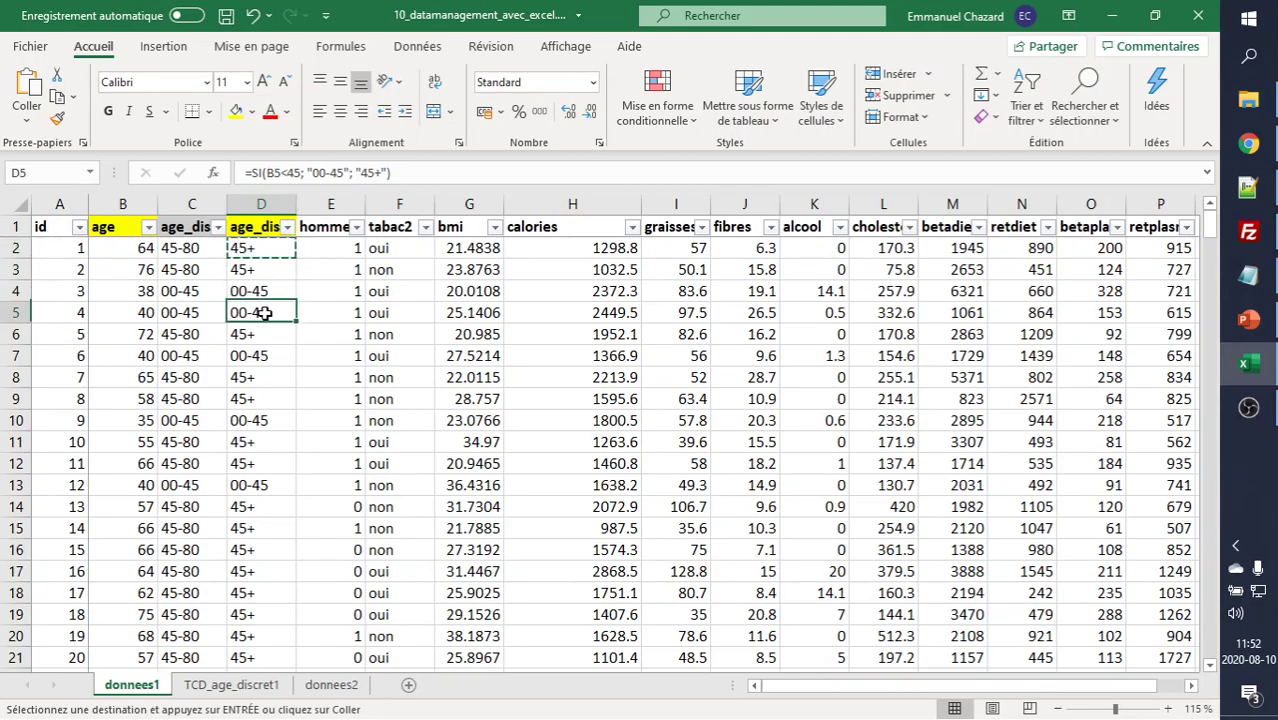
pyautogui.click(265, 335)
pyautogui.click(271, 248)
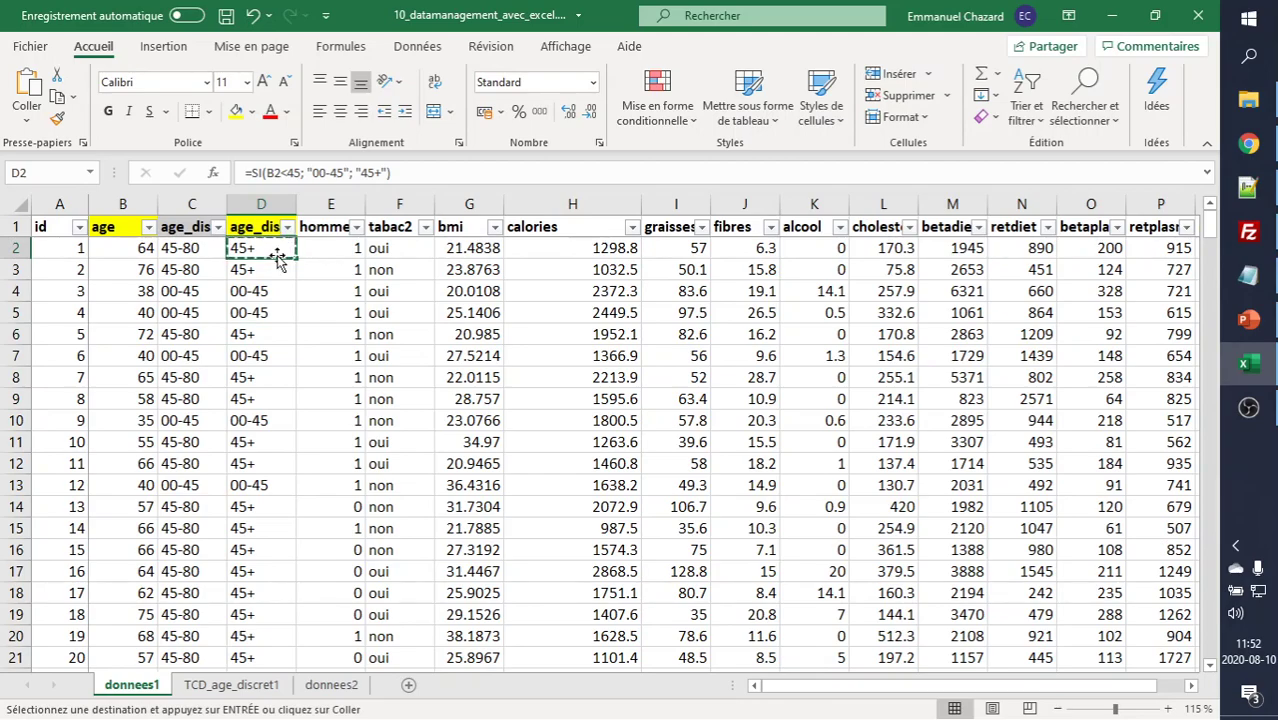
pyautogui.press('Escape')
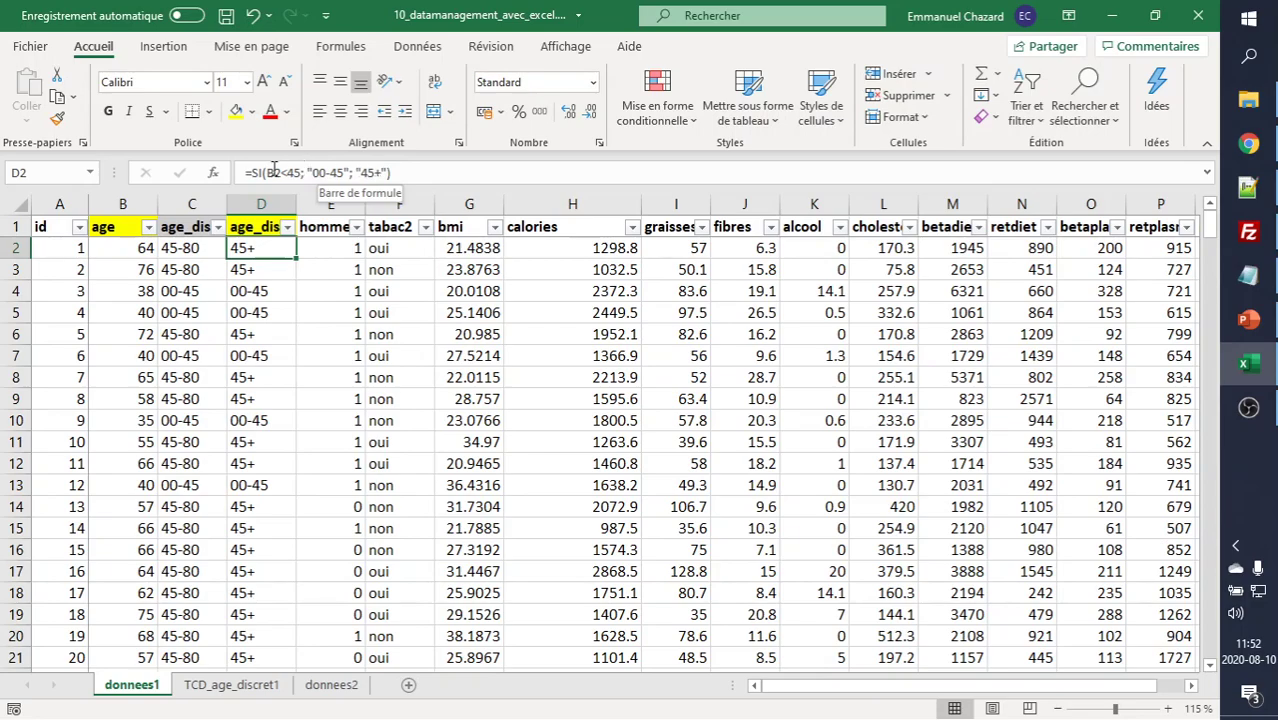
# - Replace the 45+ result in D2 with a nested SI testing B2<80
pyautogui.click(255, 173)
pyautogui.moveTo(255, 173); pyautogui.dragTo(384, 173)
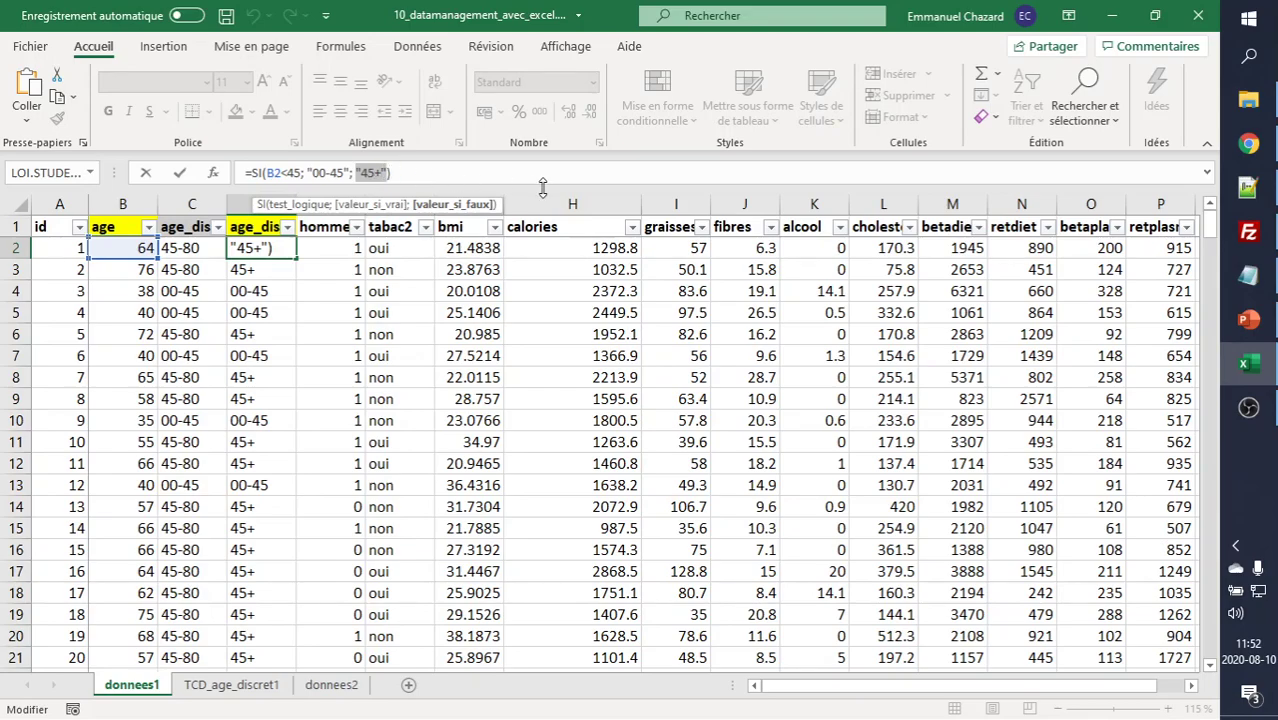
pyautogui.press('BackSpace')
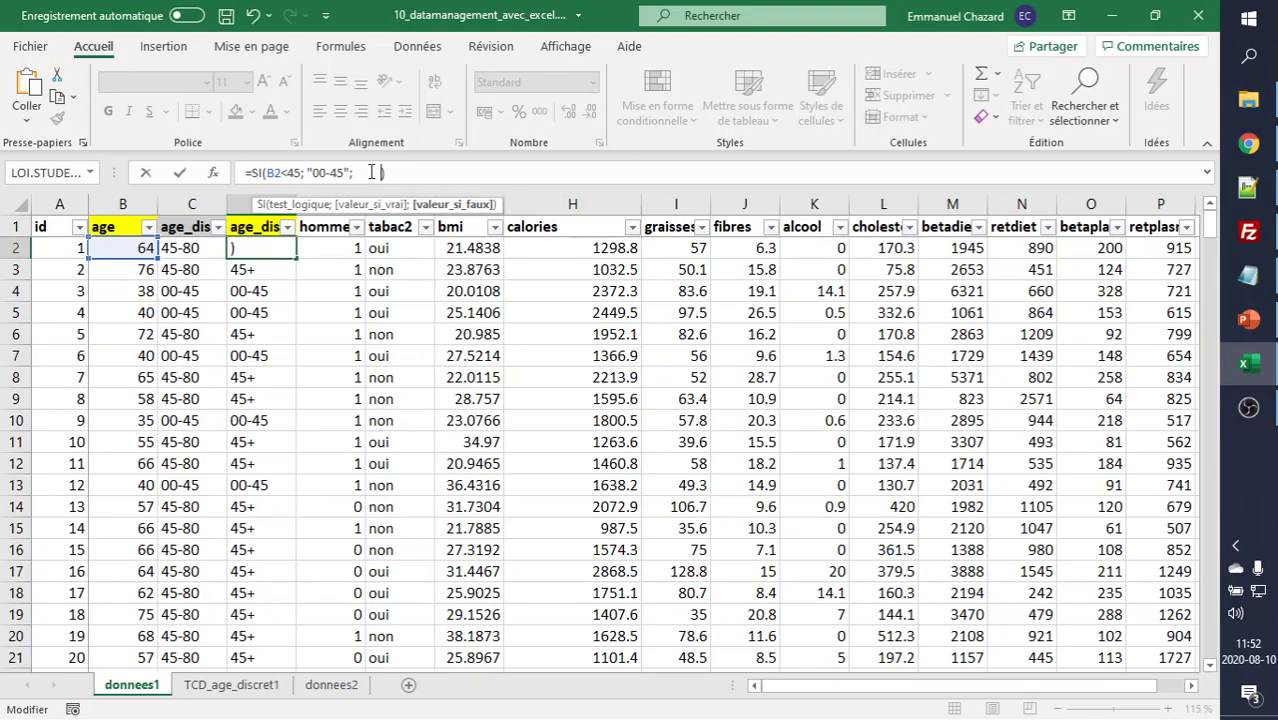
pyautogui.hotkey('ctrl', 'v')
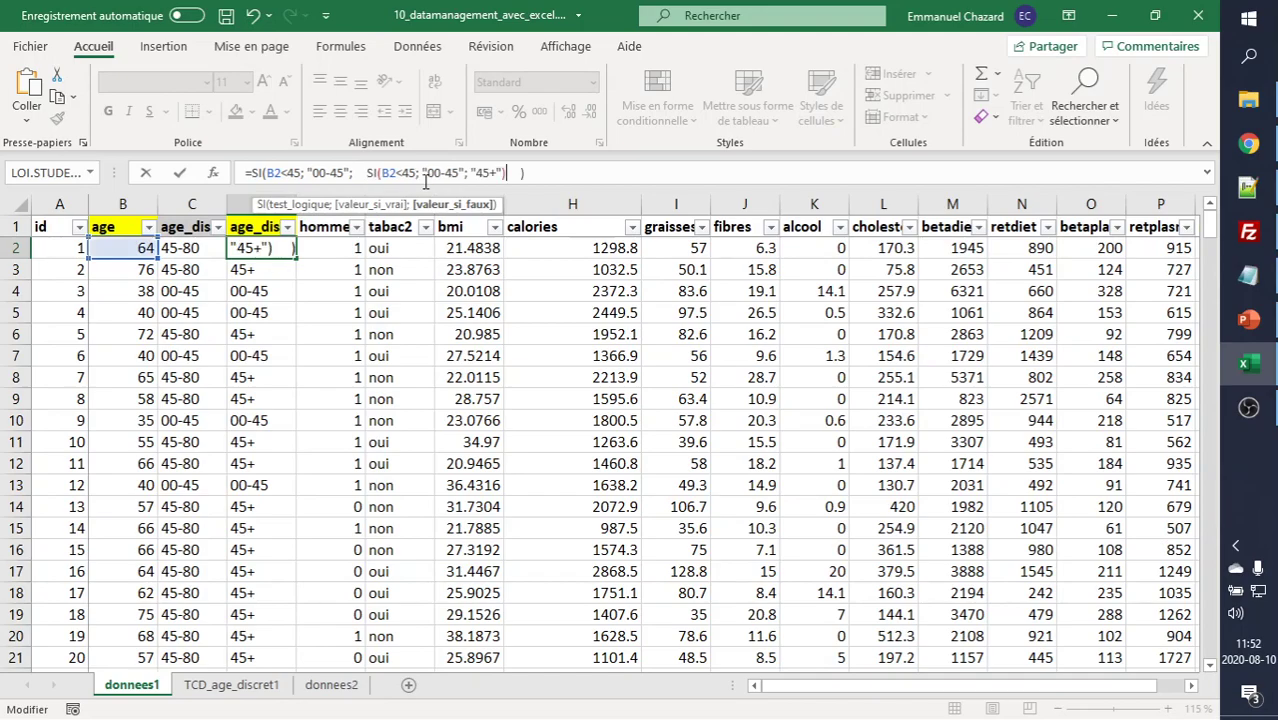
pyautogui.click(395, 174)
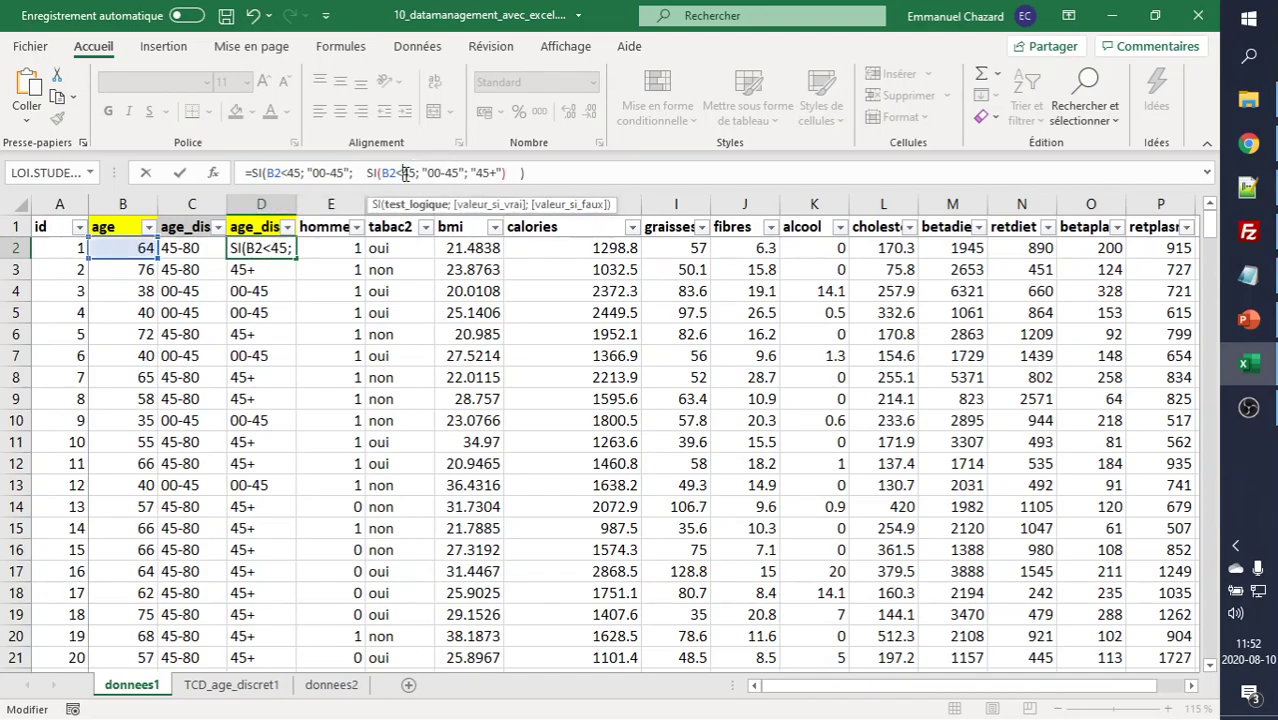
pyautogui.hotkey('shift', 'Right')
pyautogui.hotkey('shift', 'Right')
pyautogui.write('80')
# - Label the nested SI results '45-80' and '80-100', removing the stray text
pyautogui.click(424, 173)
pyautogui.write('45')
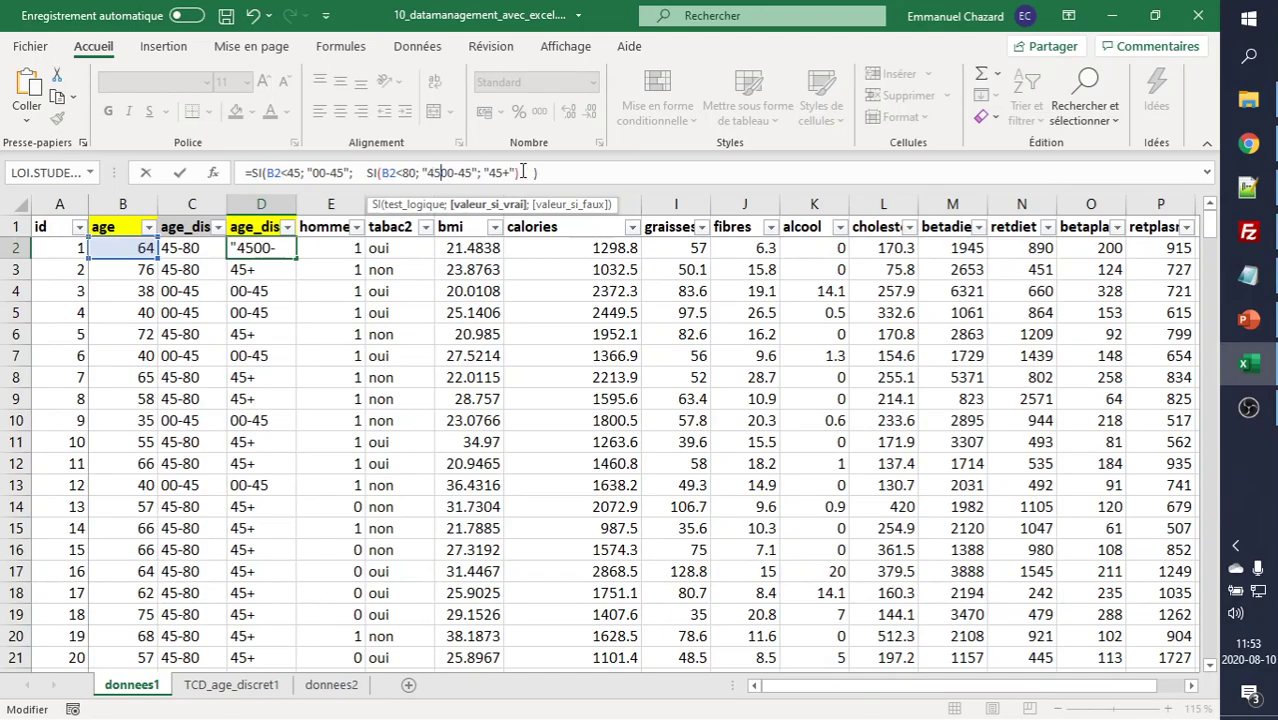
pyautogui.write('-80')
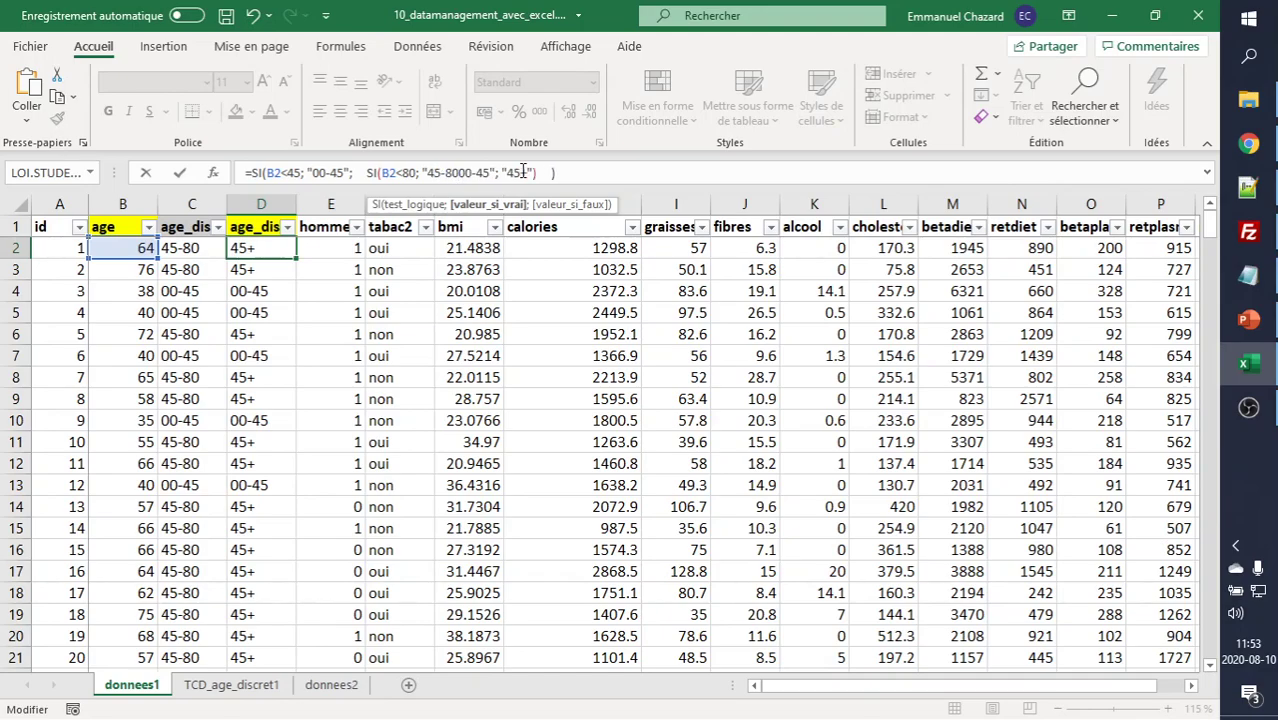
pyautogui.hotkey('shift', 'Down')
pyautogui.hotkey('shift', 'Down')
pyautogui.hotkey('shift', 'Down')
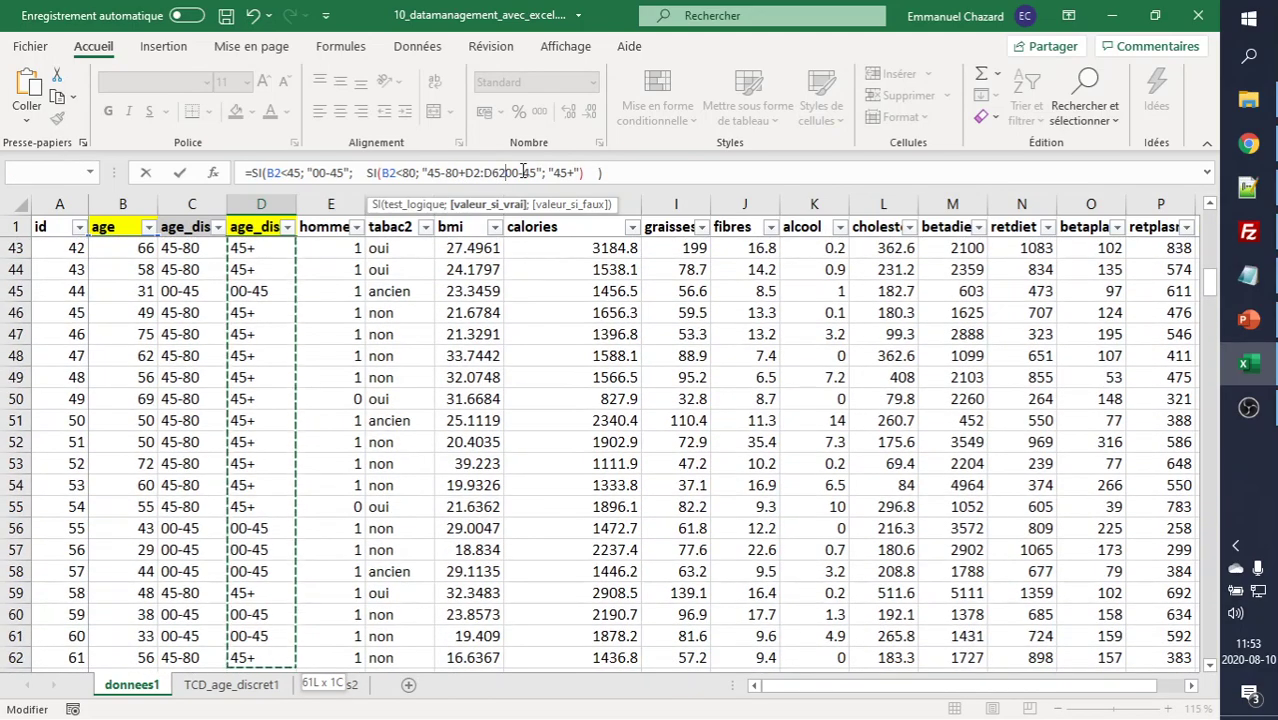
pyautogui.moveTo(460, 173); pyautogui.dragTo(537, 173)
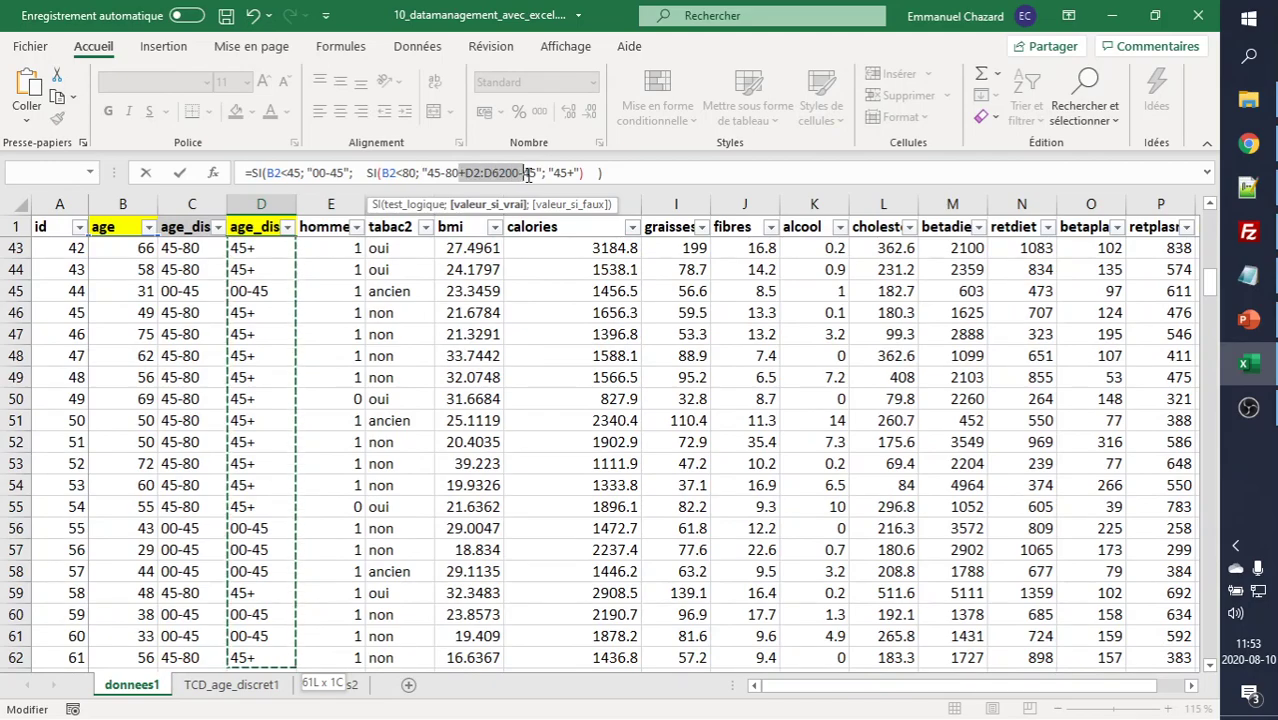
pyautogui.press('BackSpace')
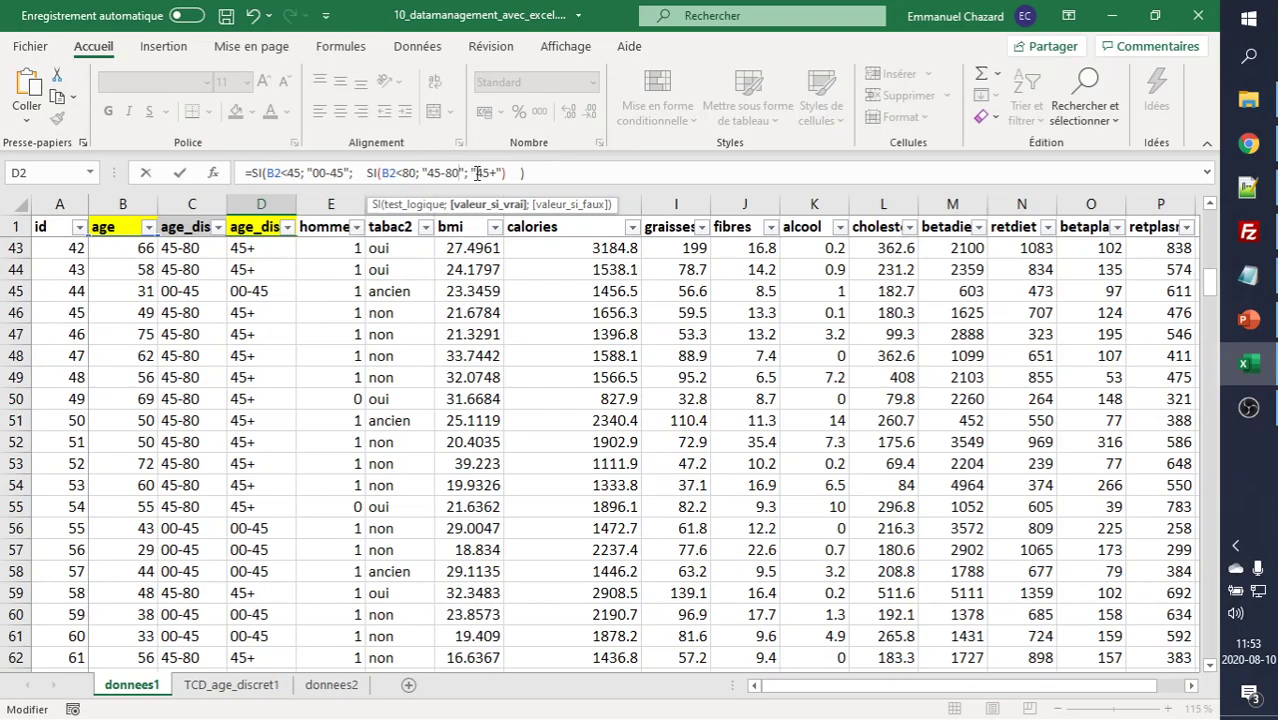
pyautogui.moveTo(475, 173); pyautogui.dragTo(499, 173)
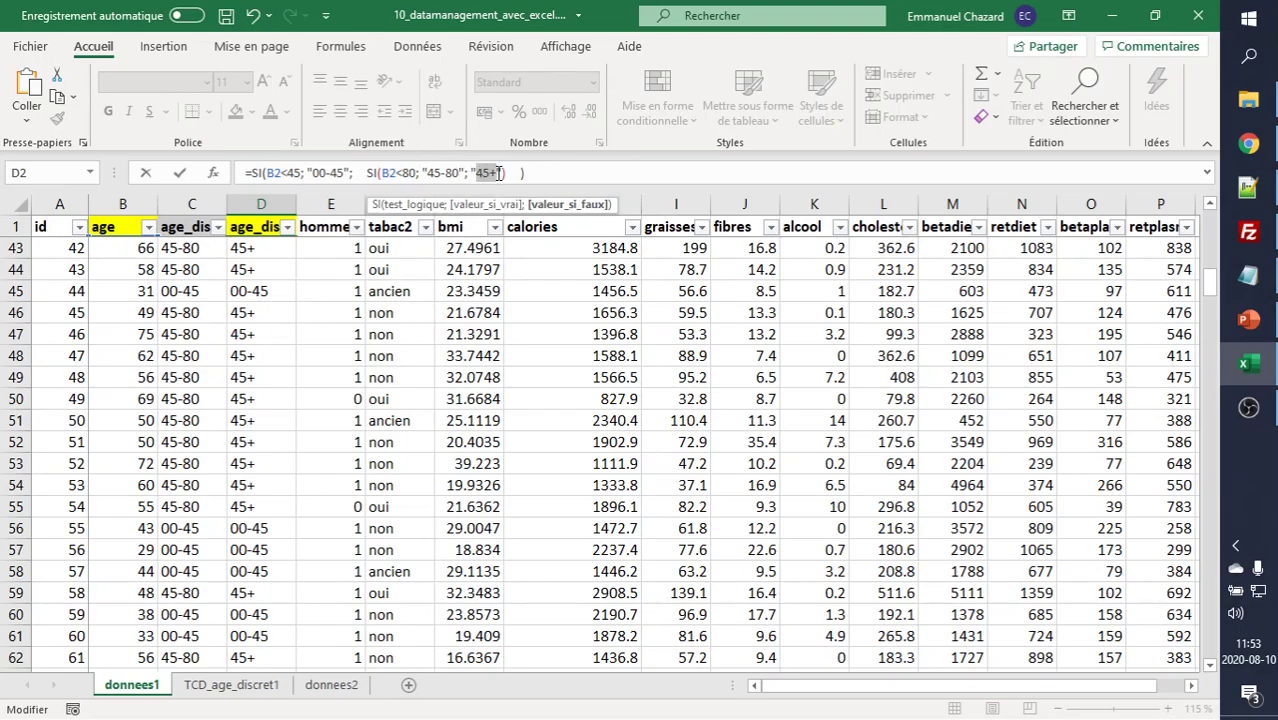
pyautogui.write('80-10')
pyautogui.write('0')
# - Confirm the nested D2 formula, fill it down column D, and select the whole data table
pyautogui.press('Return')
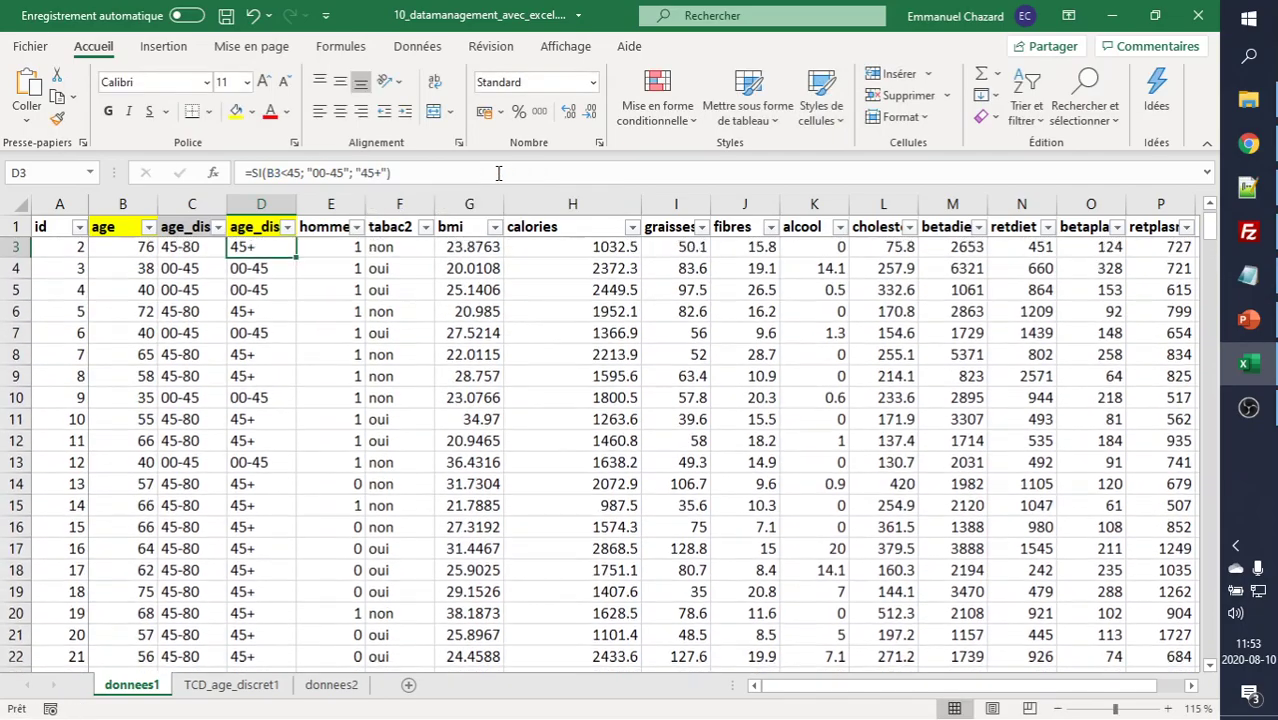
pyautogui.scroll(1, 258, 266)
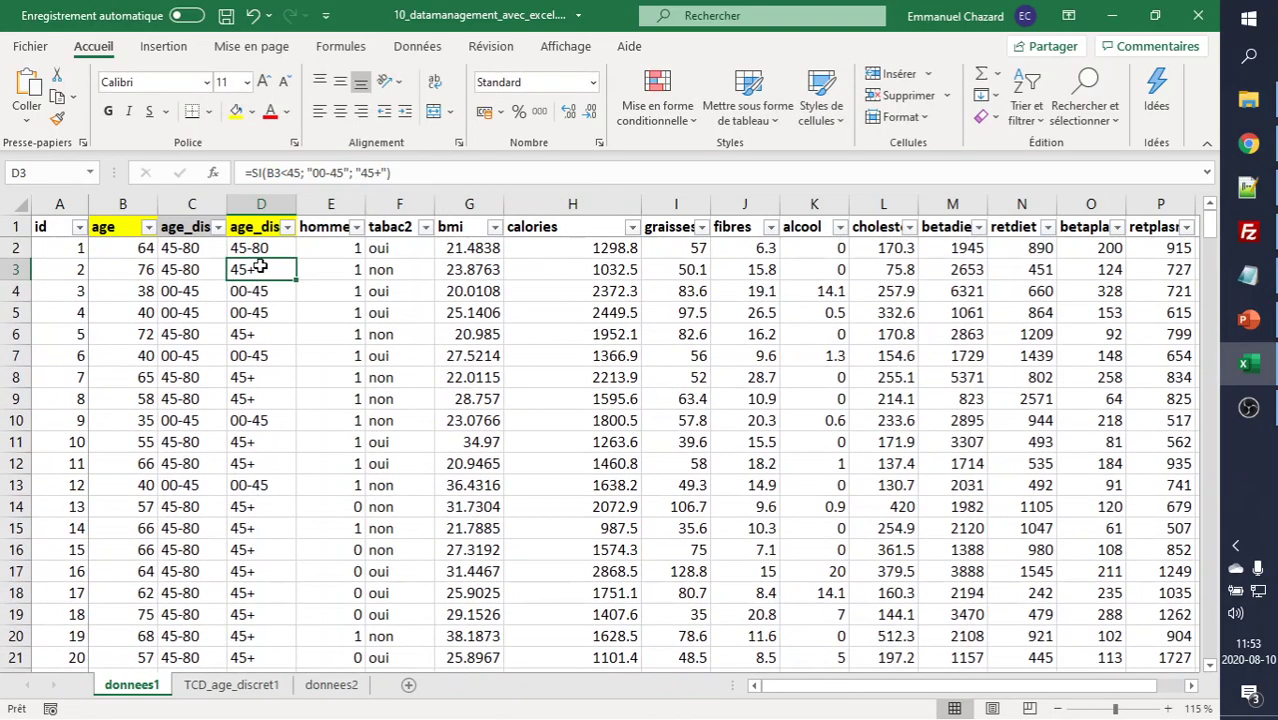
pyautogui.click(262, 251)
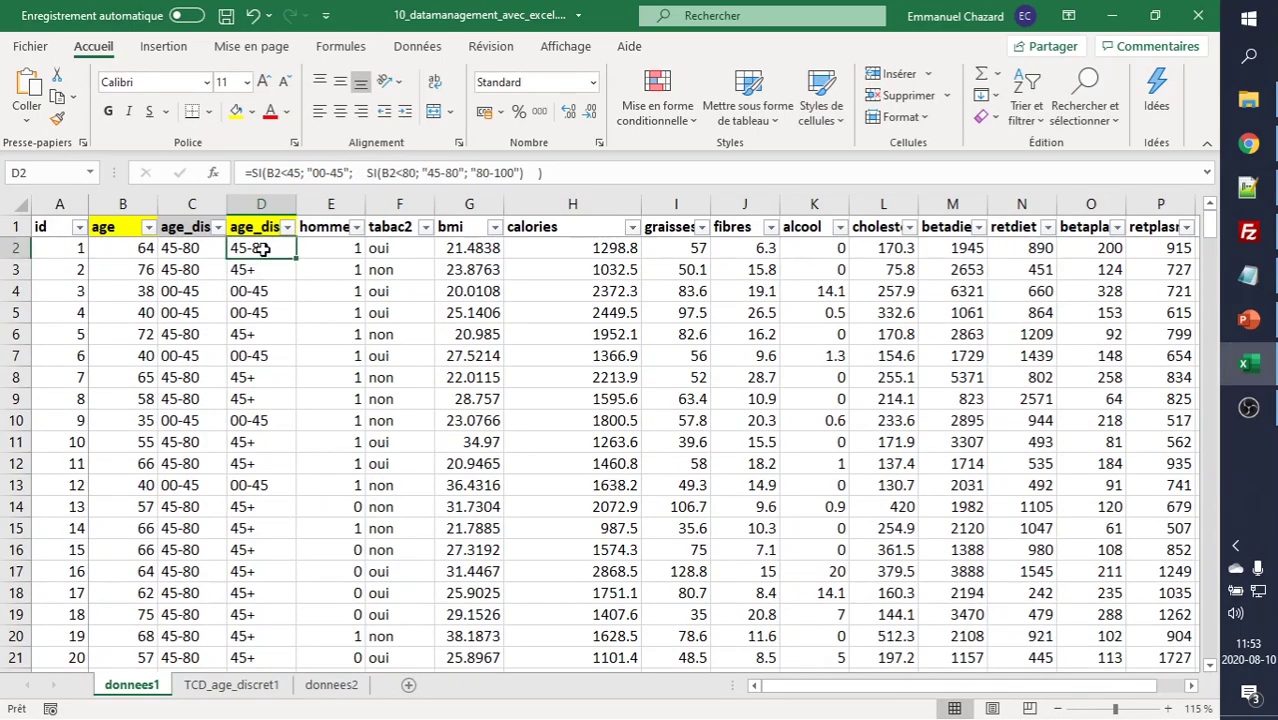
pyautogui.doubleClick(297, 262)
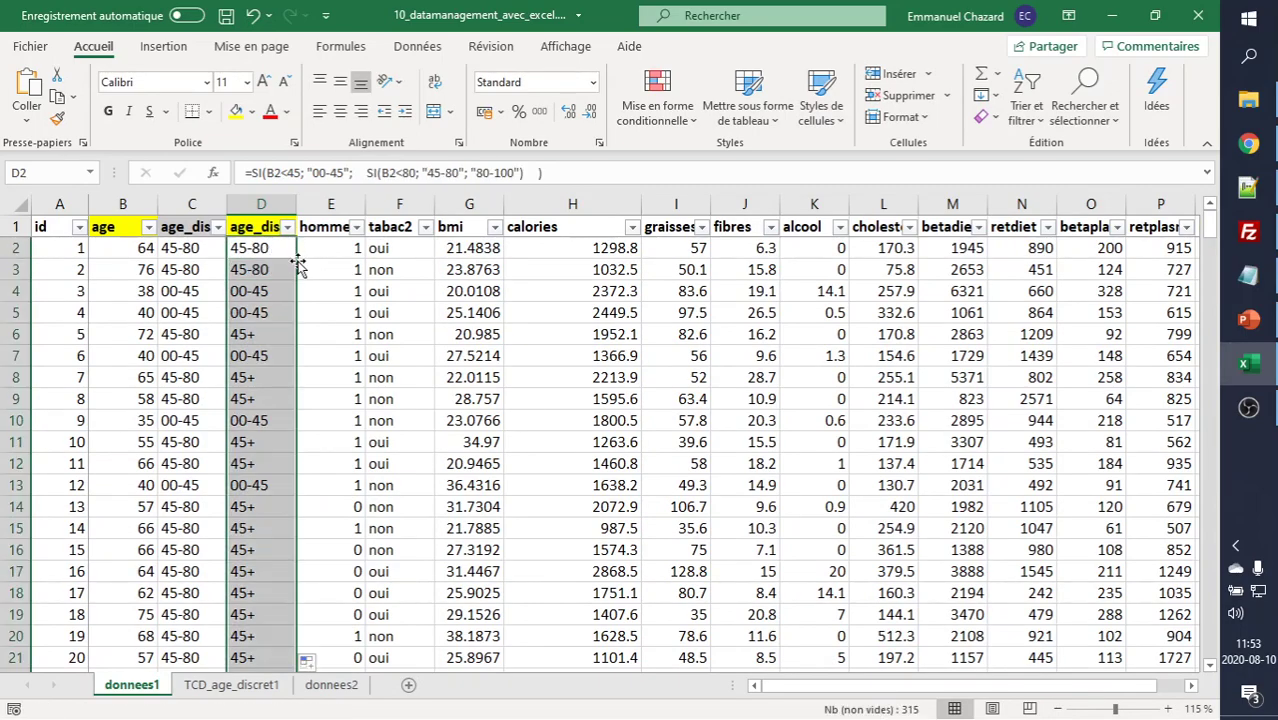
pyautogui.click(258, 251)
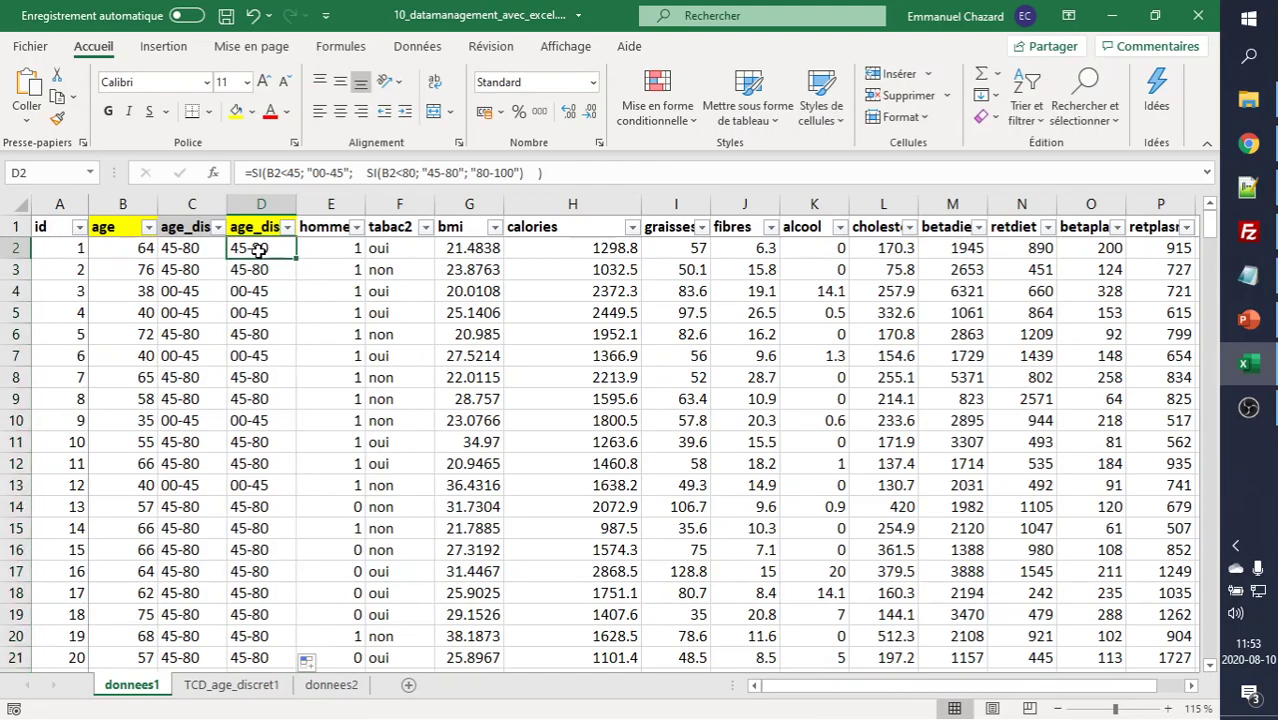
pyautogui.moveTo(123, 204); pyautogui.dragTo(250, 204)
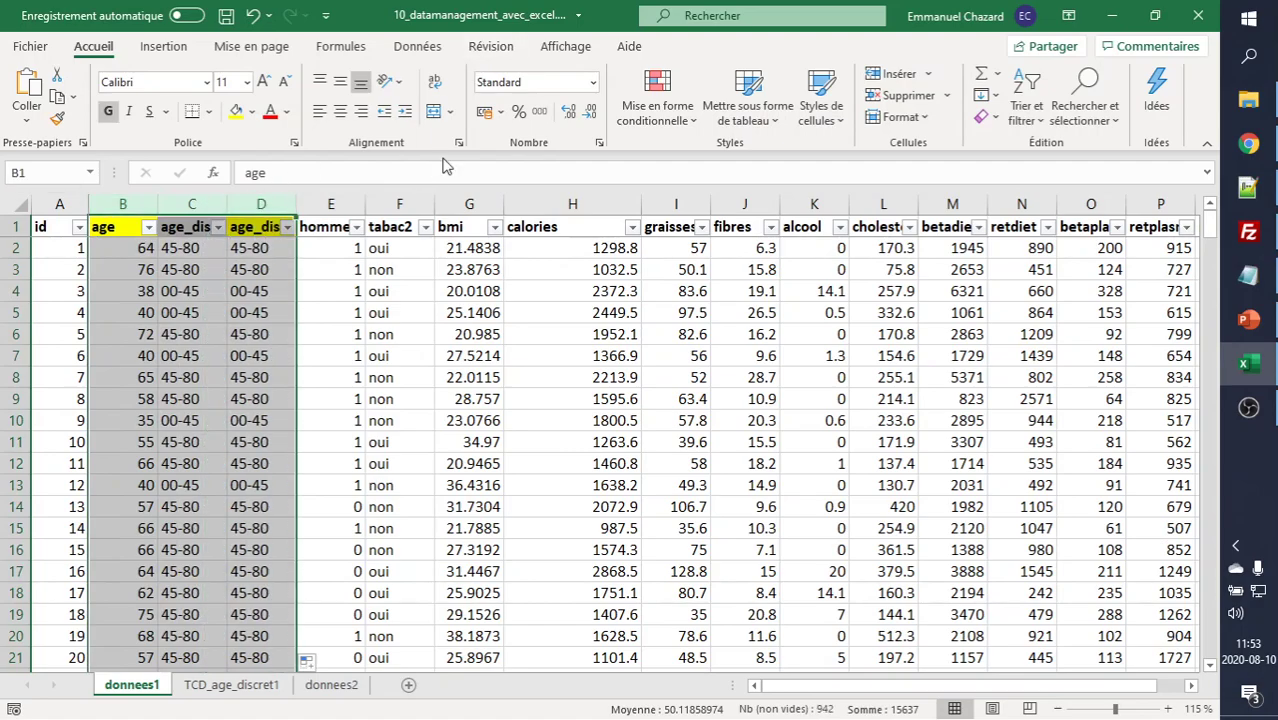
pyautogui.hotkey('ctrl', 'a')
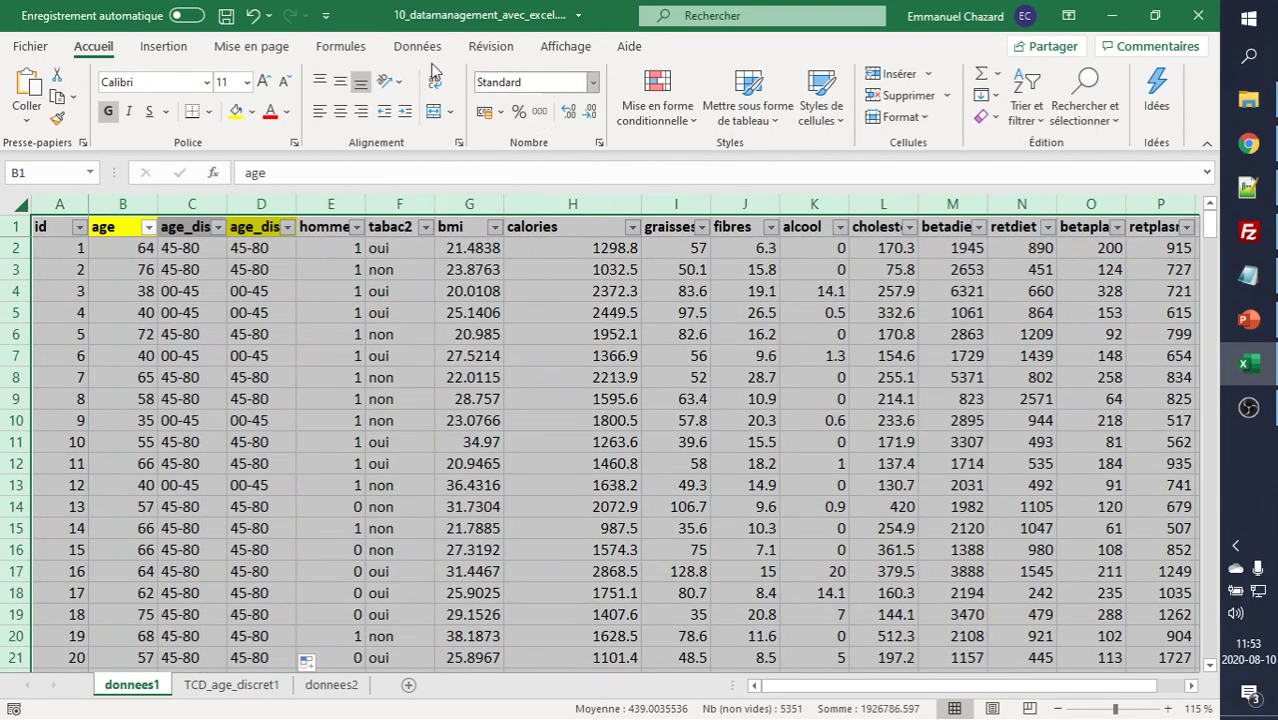
# - Create a pivot table on a new sheet with age_discret1 in rows and values, age_discret2 in columns
pyautogui.click(163, 46)
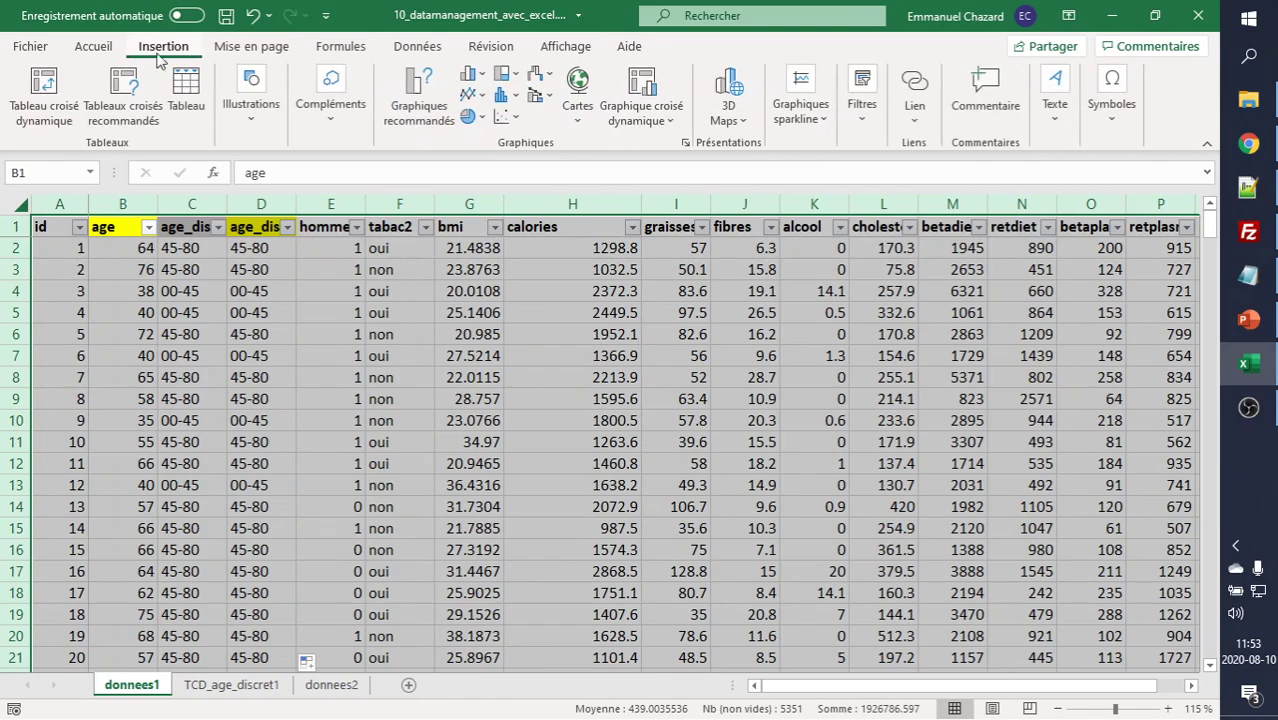
pyautogui.click(43, 95)
pyautogui.click(656, 341)
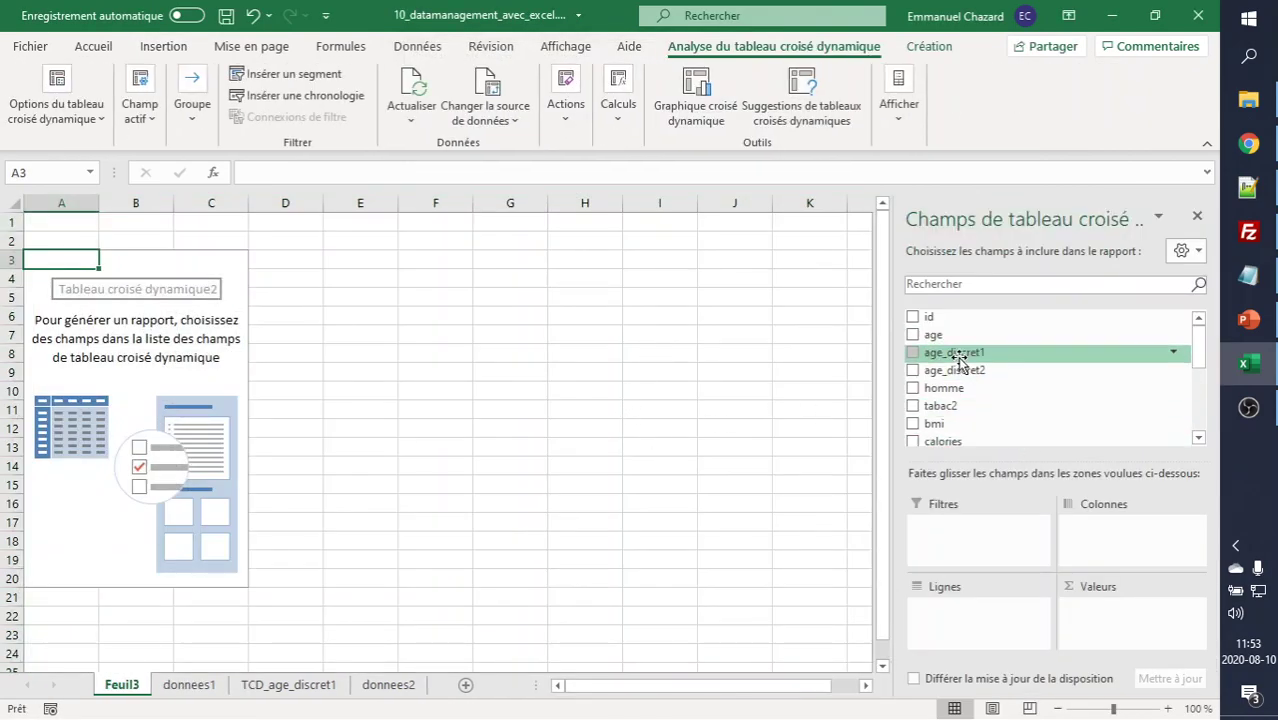
pyautogui.moveTo(962, 358); pyautogui.dragTo(970, 622)
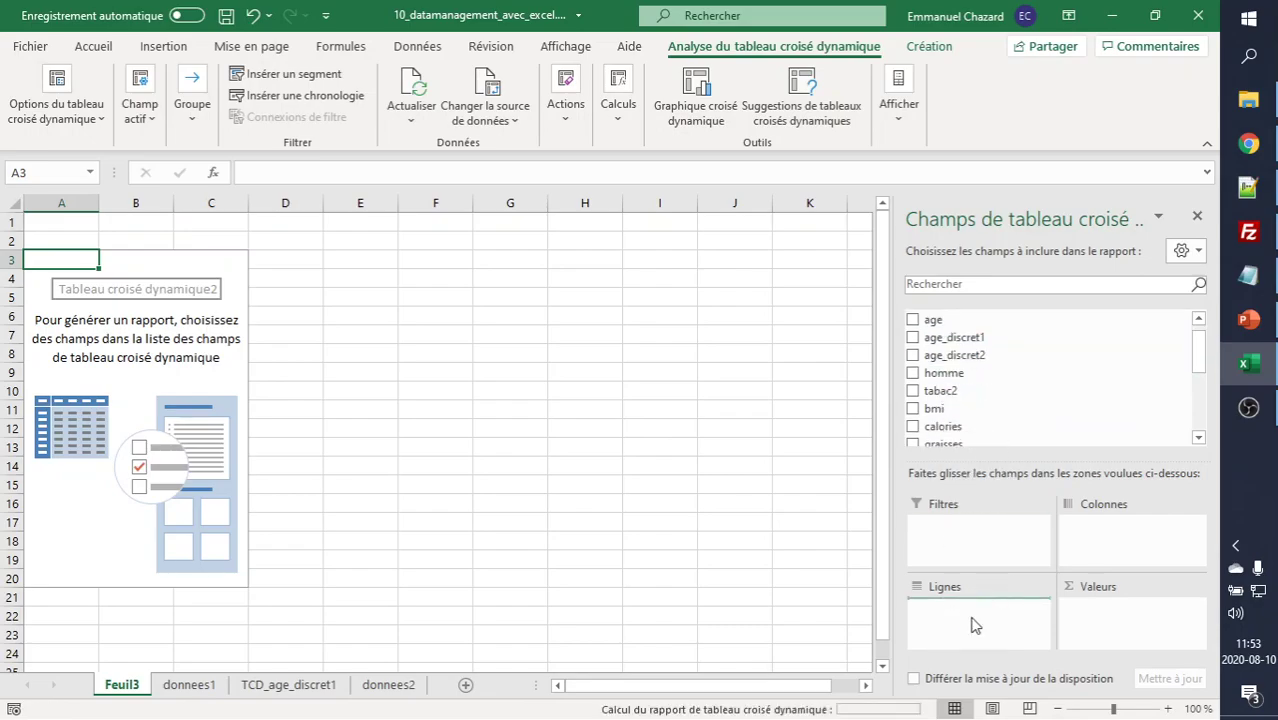
pyautogui.moveTo(958, 356); pyautogui.dragTo(1145, 532)
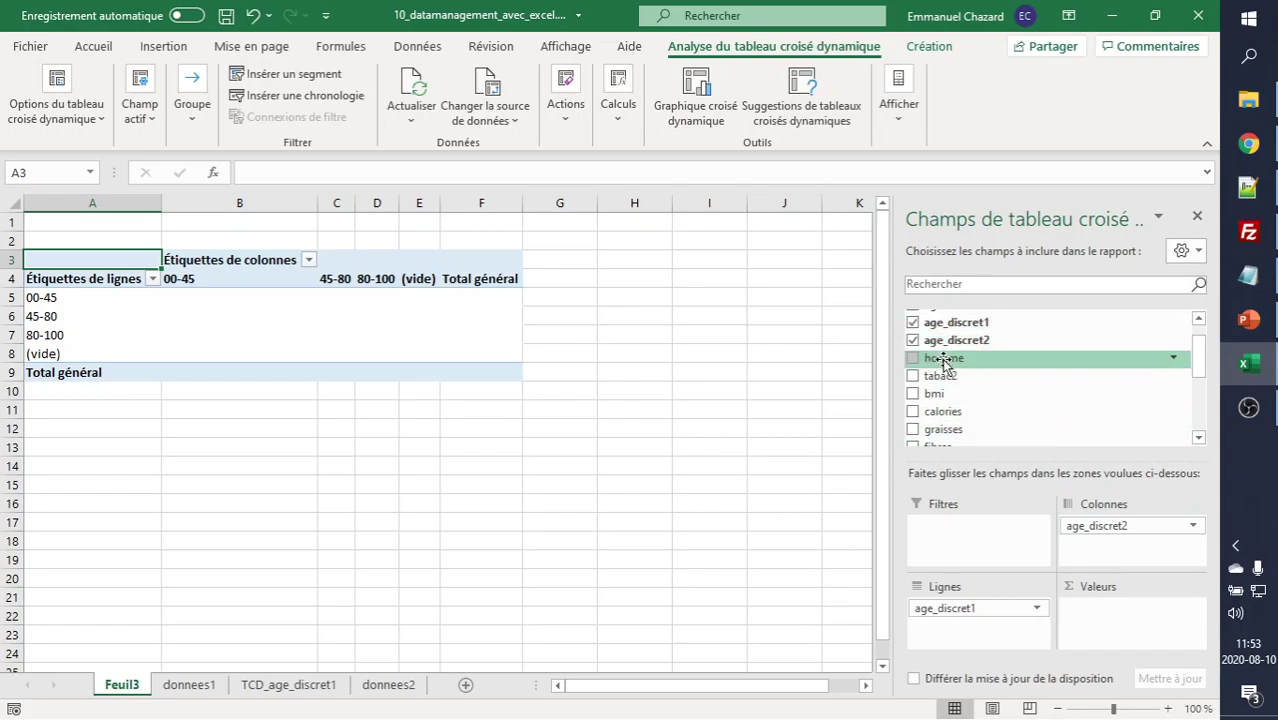
pyautogui.moveTo(950, 330); pyautogui.dragTo(1140, 638)
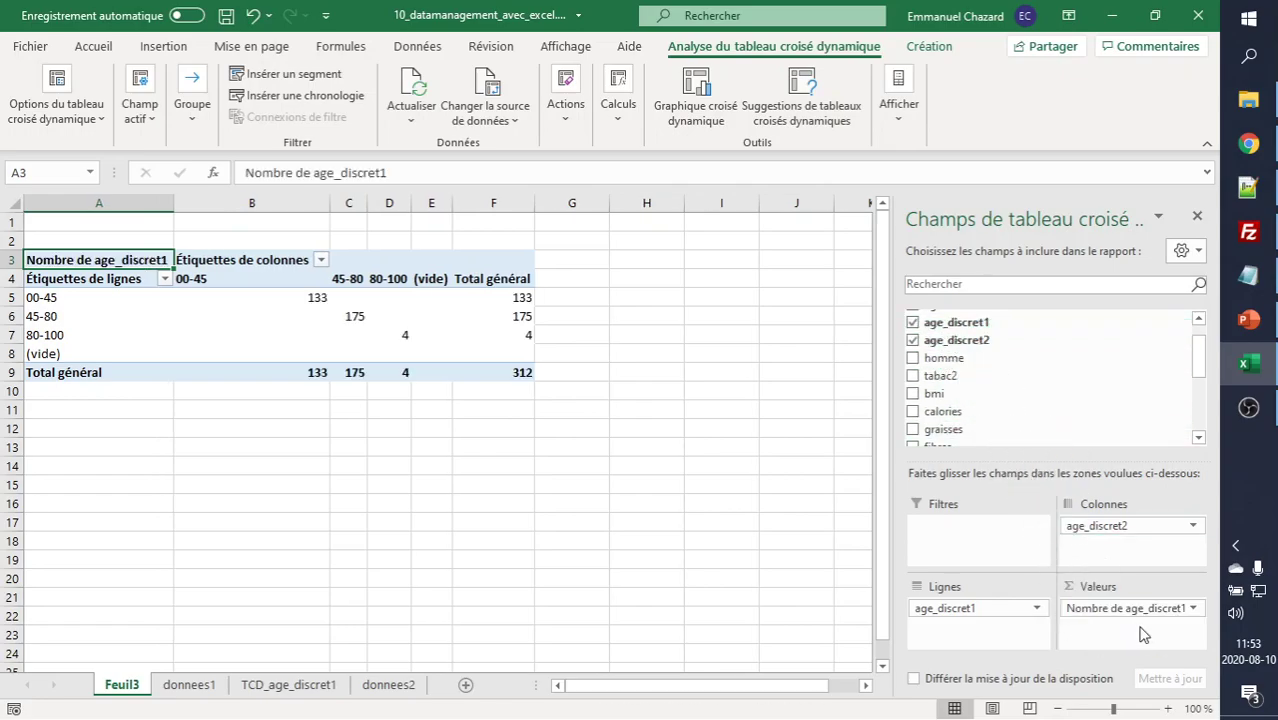
# - Check the pivot counts (133 for 00-45, 175 for 45-80) and the empty cross-tab cells
pyautogui.click(280, 297)
pyautogui.click(346, 318)
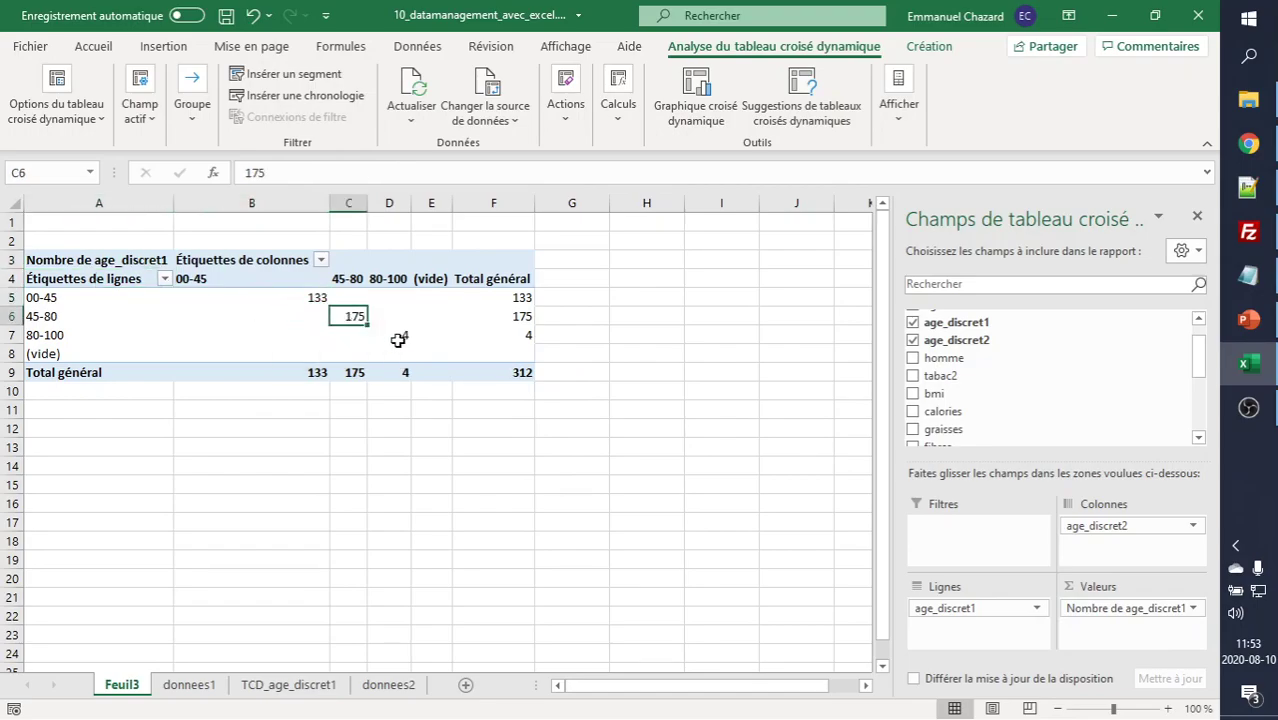
pyautogui.click(395, 339)
pyautogui.click(352, 298)
pyautogui.click(398, 316)
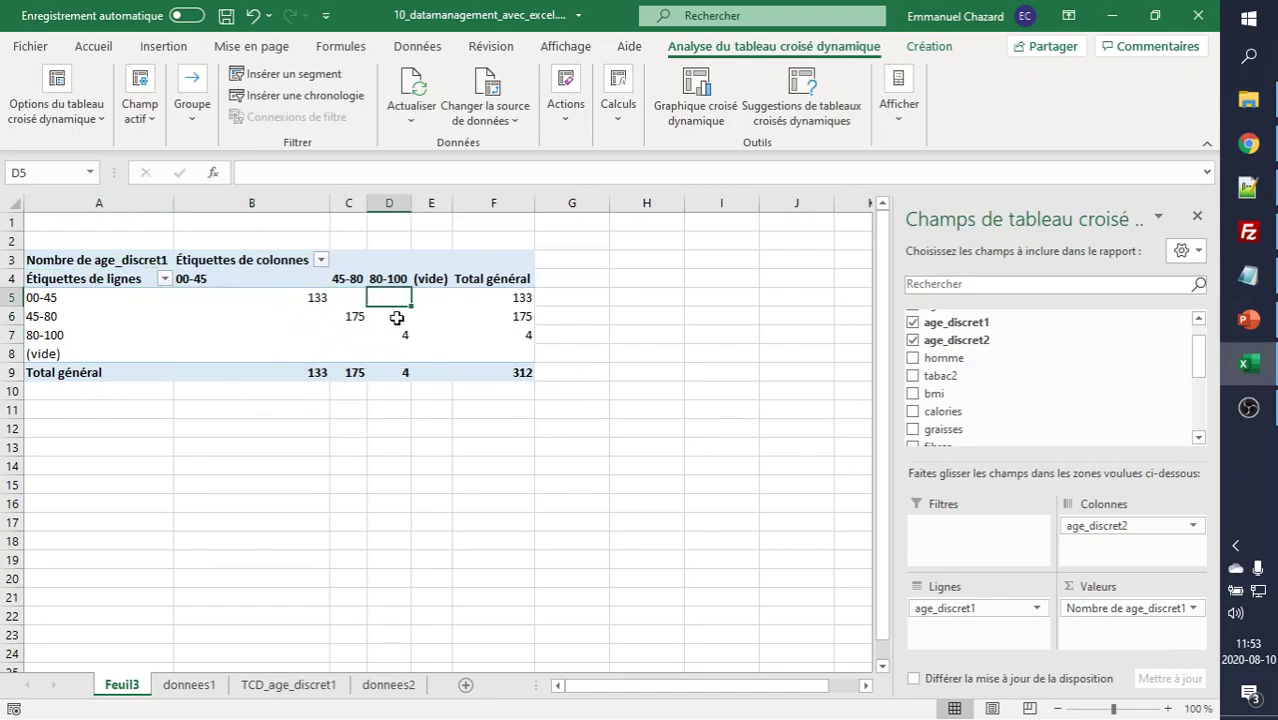
pyautogui.click(345, 332)
pyautogui.click(313, 330)
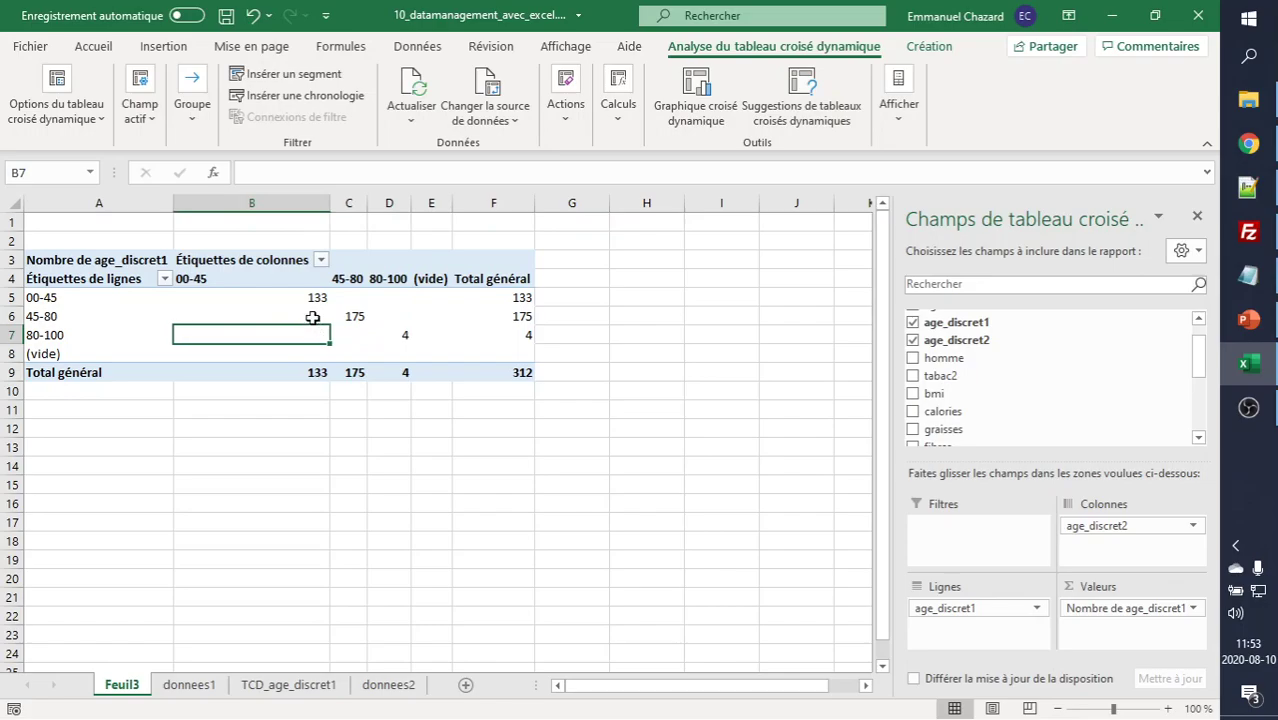
pyautogui.click(312, 317)
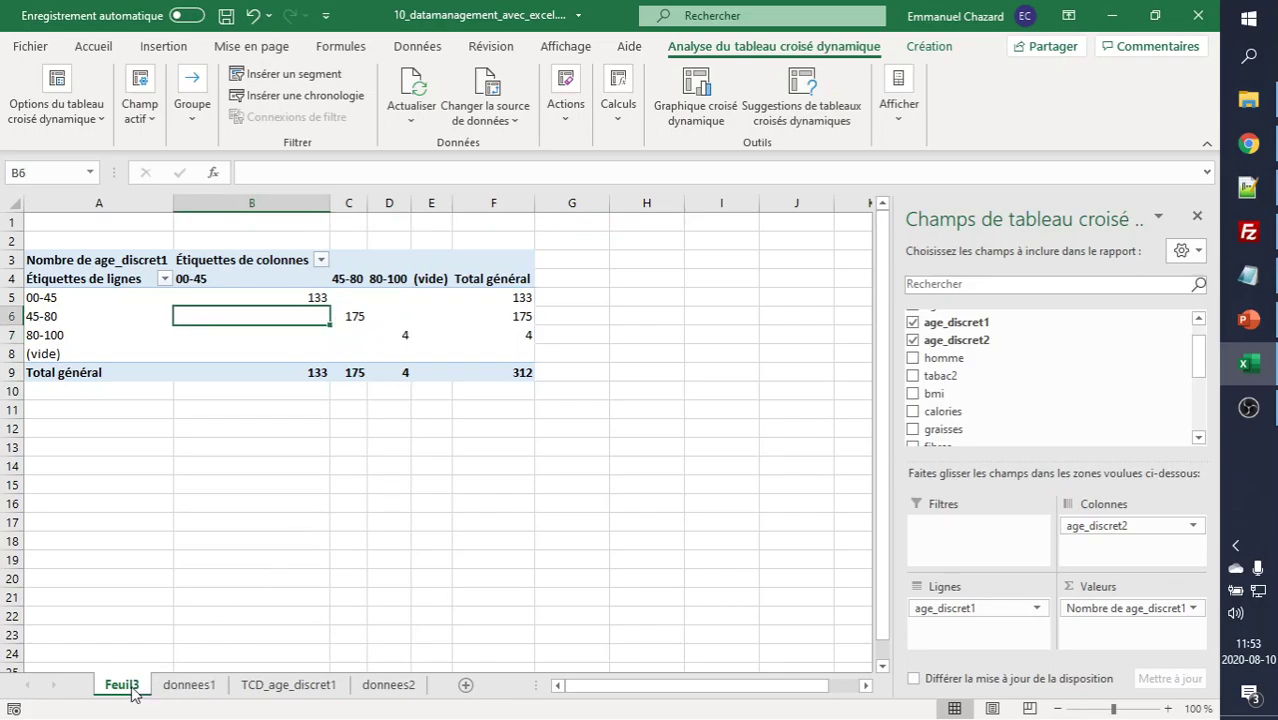
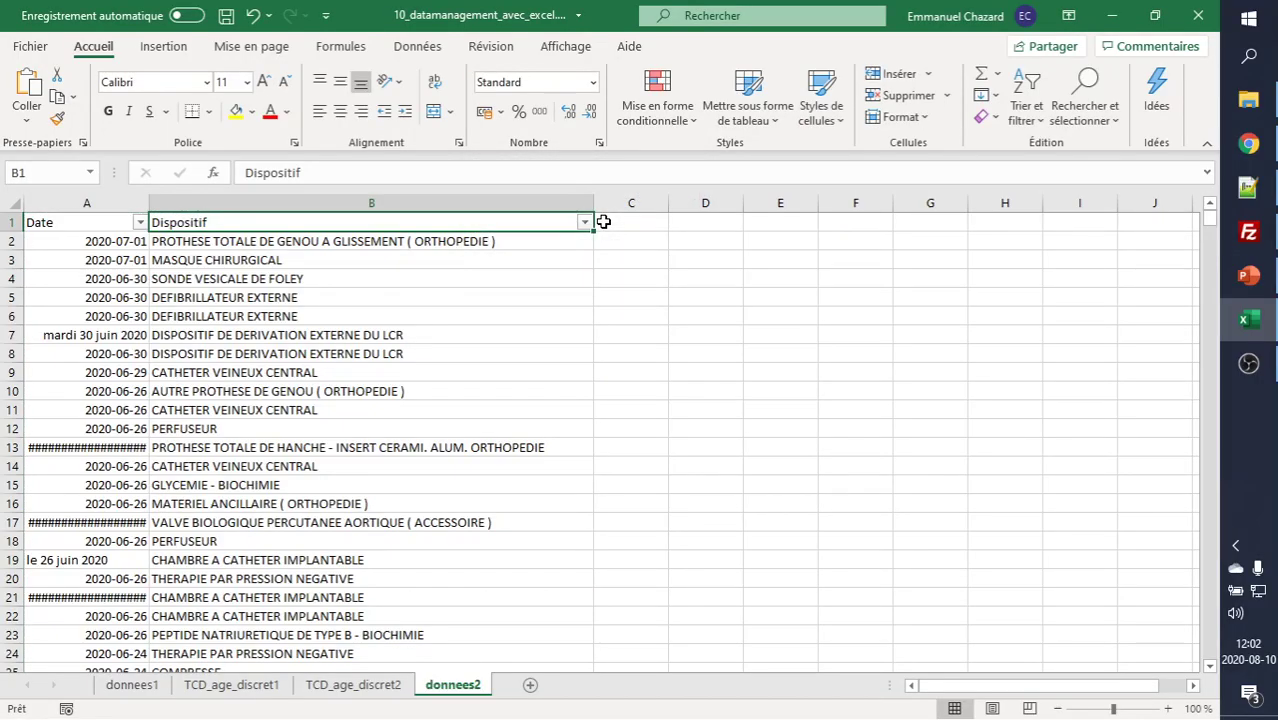
# - Find where the Date and Dispositif data ends, at row 2182
pyautogui.click(95, 222)
pyautogui.click(268, 222)
pyautogui.hotkey('ctrl', 'Down')
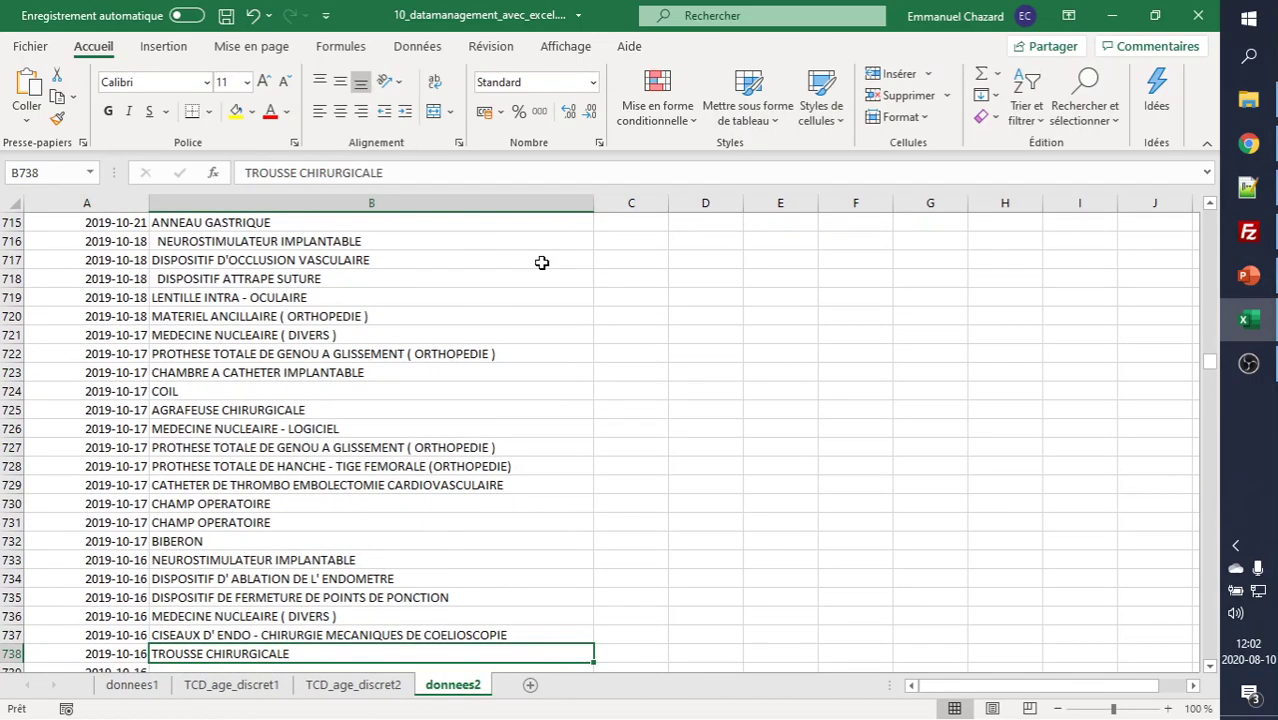
pyautogui.press('Down')
pyautogui.press('Left')
pyautogui.hotkey('ctrl', 'Down')
pyautogui.press('Down')
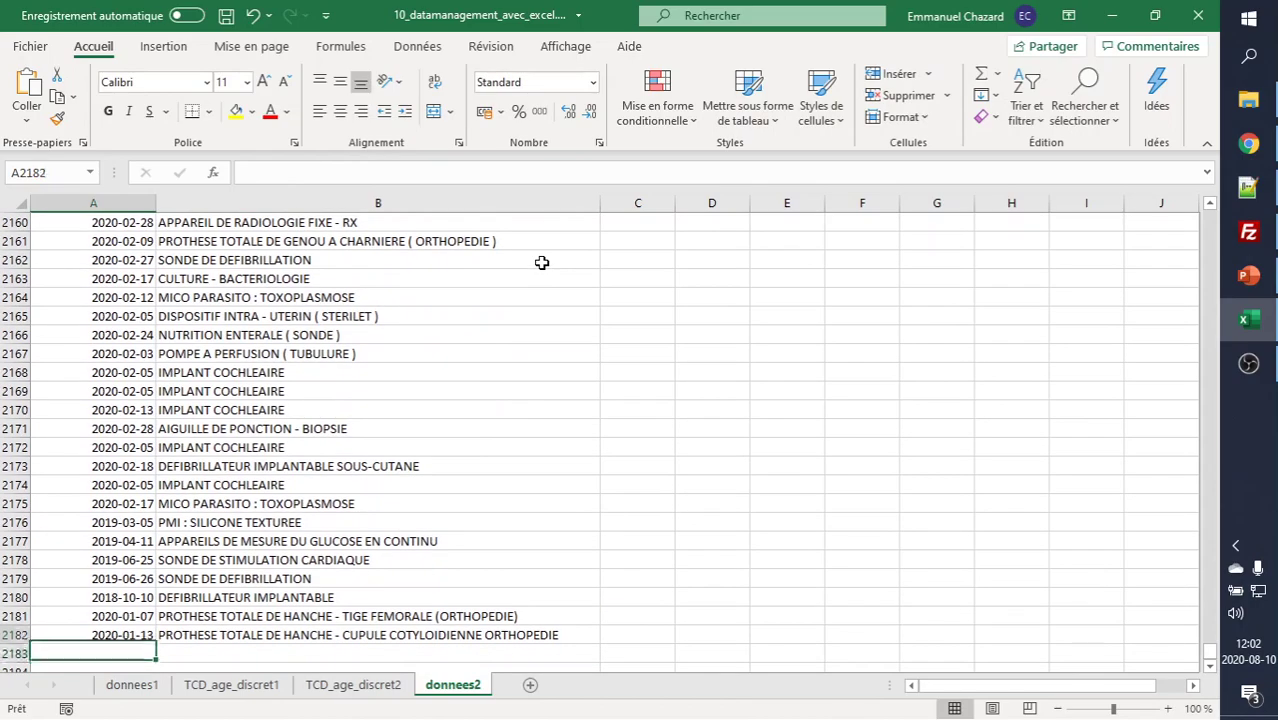
pyautogui.press('Up')
# - Back at the top, open the Dispositif header's filter value list
pyautogui.hotkey('ctrl', 'Up')
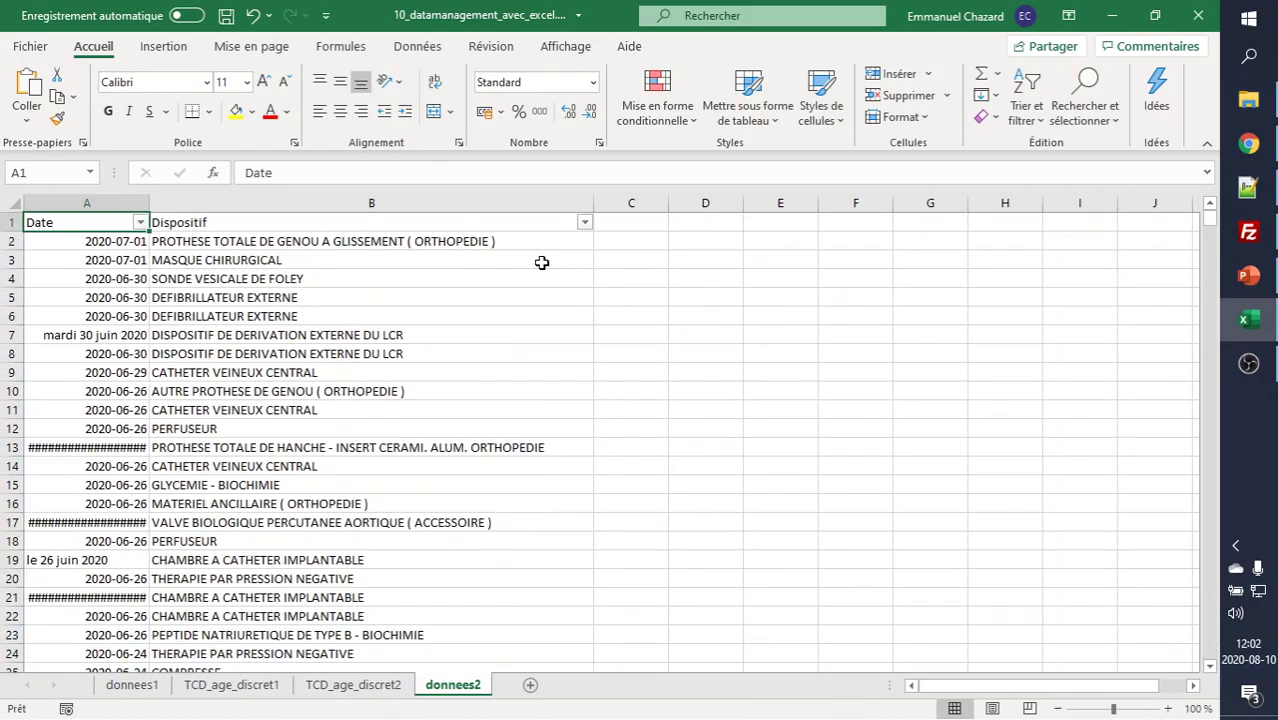
pyautogui.click(546, 220)
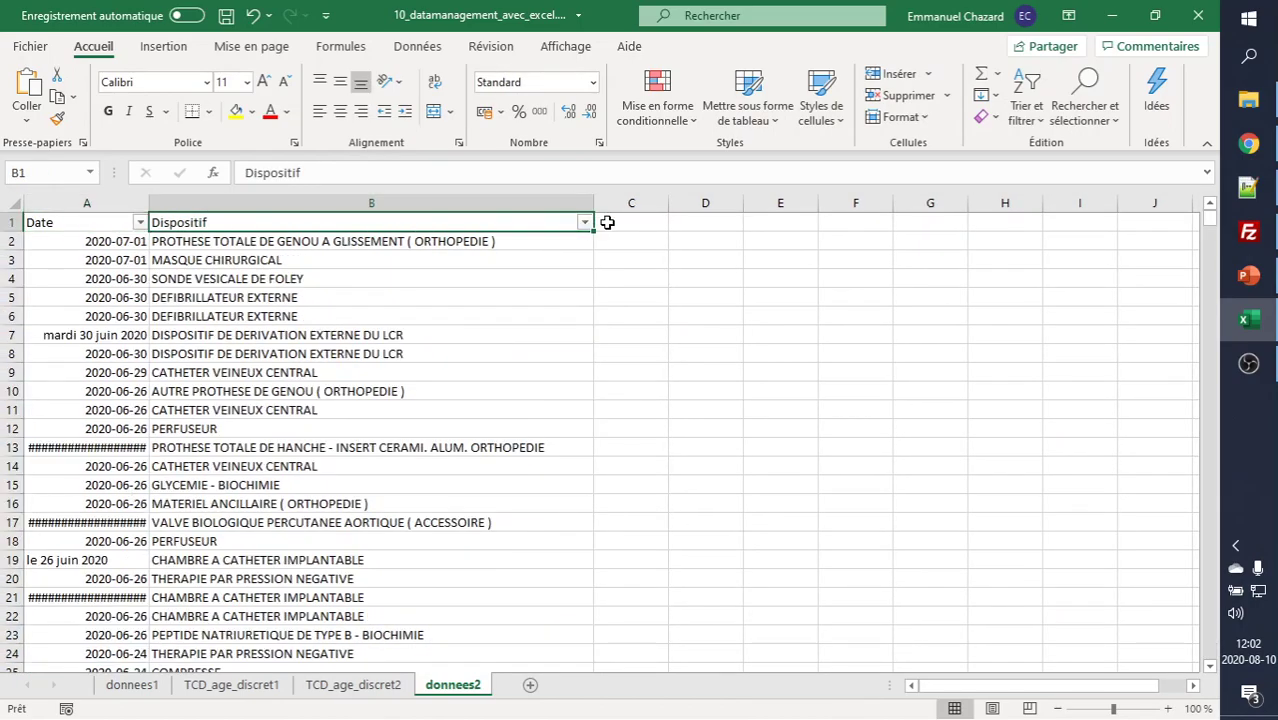
pyautogui.click(585, 223)
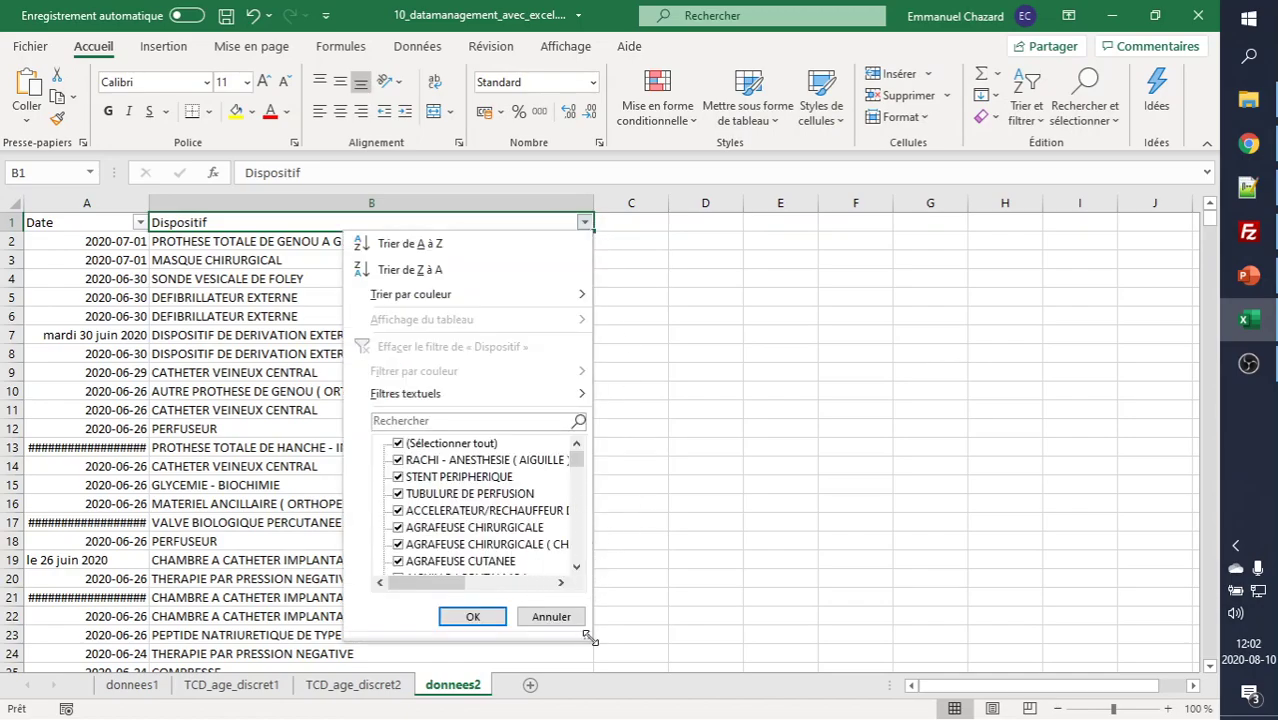
# - Widen and browse the Dispositif value list, then cancel without applying any filter
pyautogui.moveTo(590, 637); pyautogui.dragTo(866, 665)
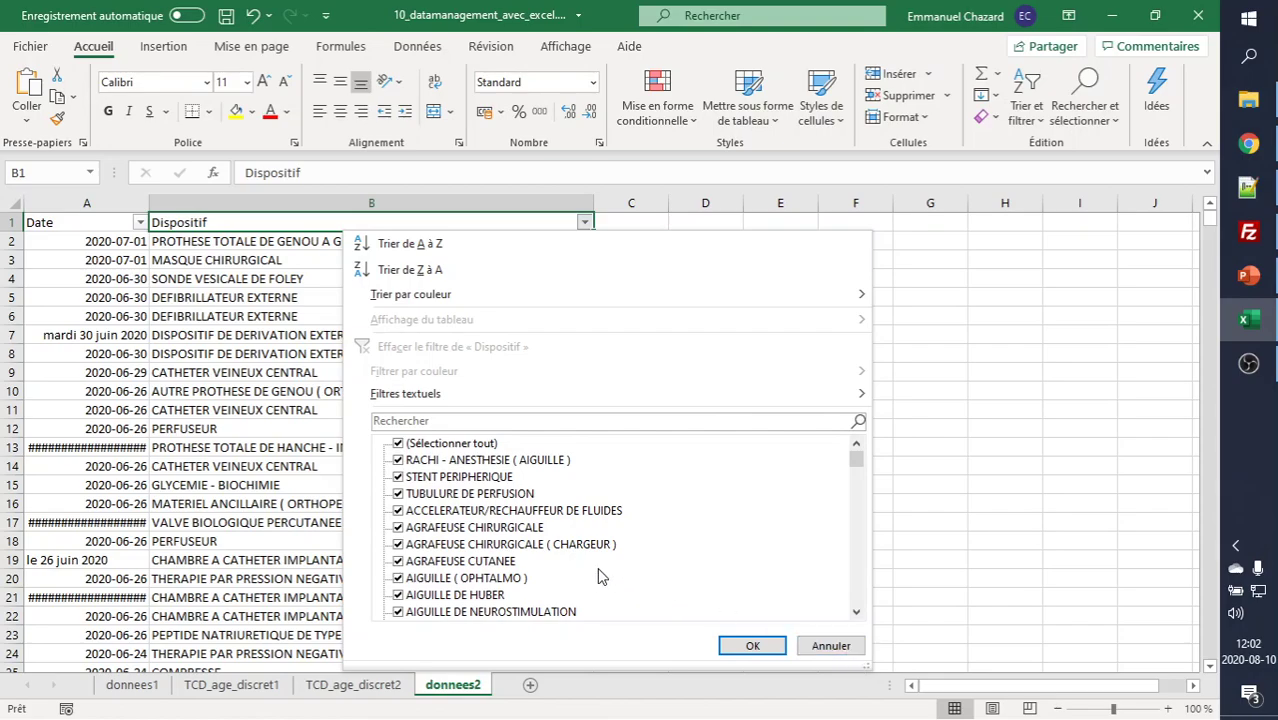
pyautogui.scroll(-1, 600, 577)
pyautogui.click(505, 478)
pyautogui.click(501, 494)
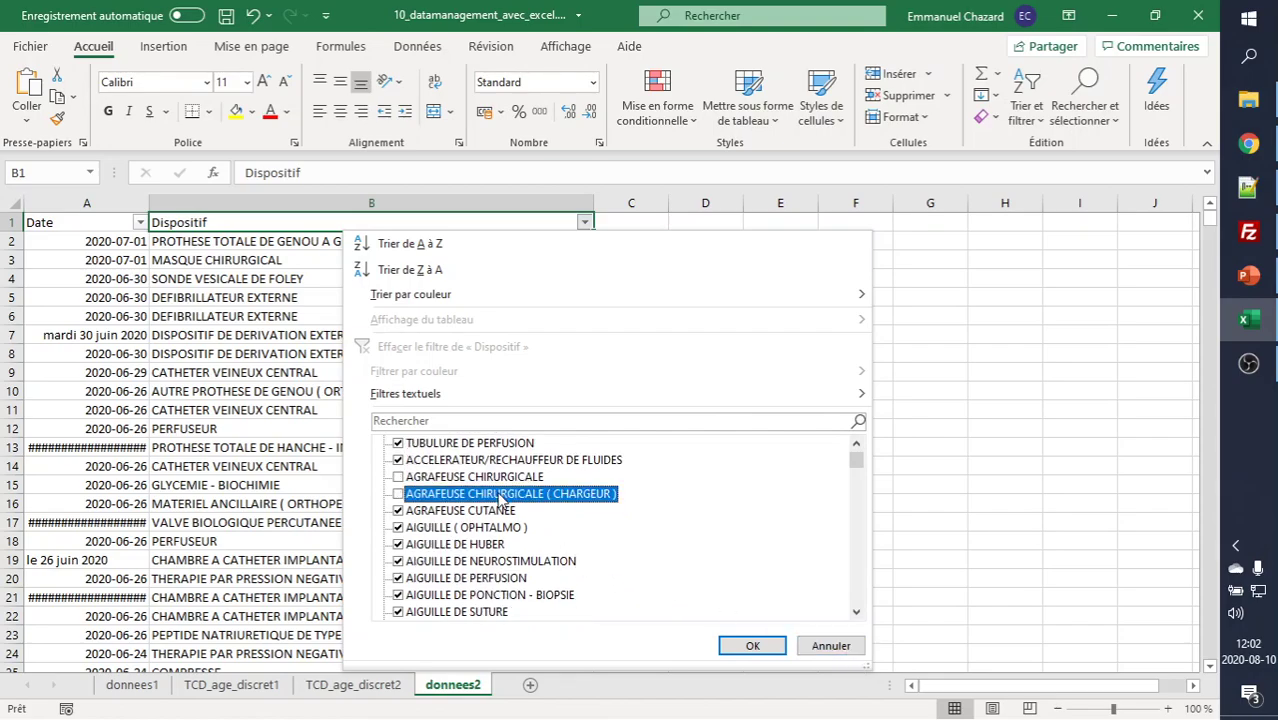
pyautogui.scroll(-2, 578, 556)
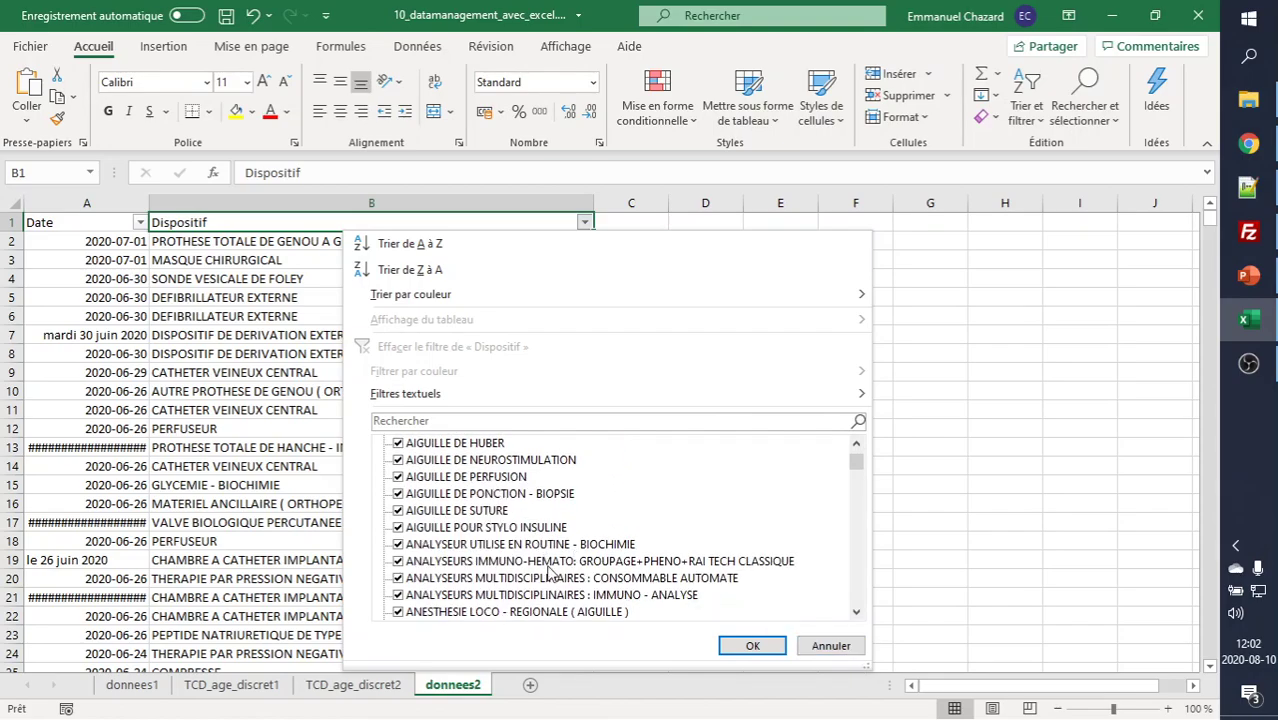
pyautogui.scroll(-2, 575, 596)
pyautogui.scroll(-1, 575, 597)
pyautogui.scroll(-4, 572, 570)
pyautogui.scroll(-1, 568, 562)
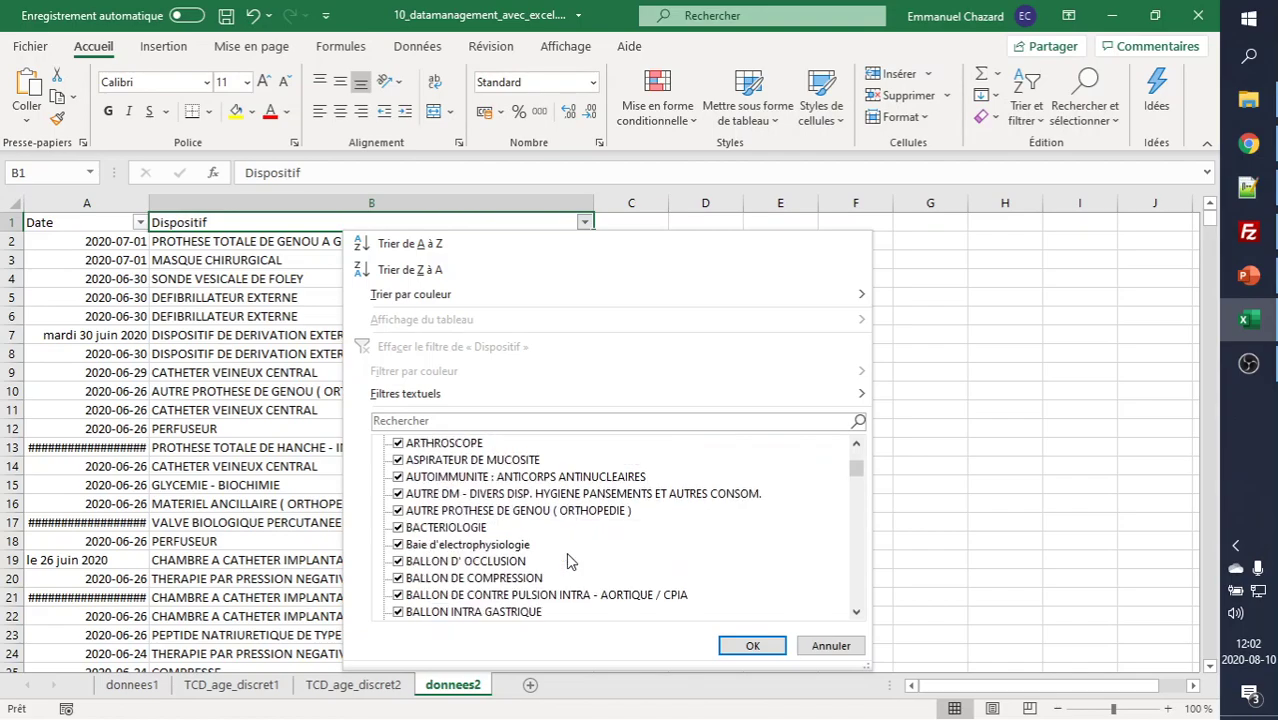
pyautogui.scroll(-4, 568, 560)
pyautogui.scroll(-5, 568, 560)
pyautogui.scroll(-5, 568, 560)
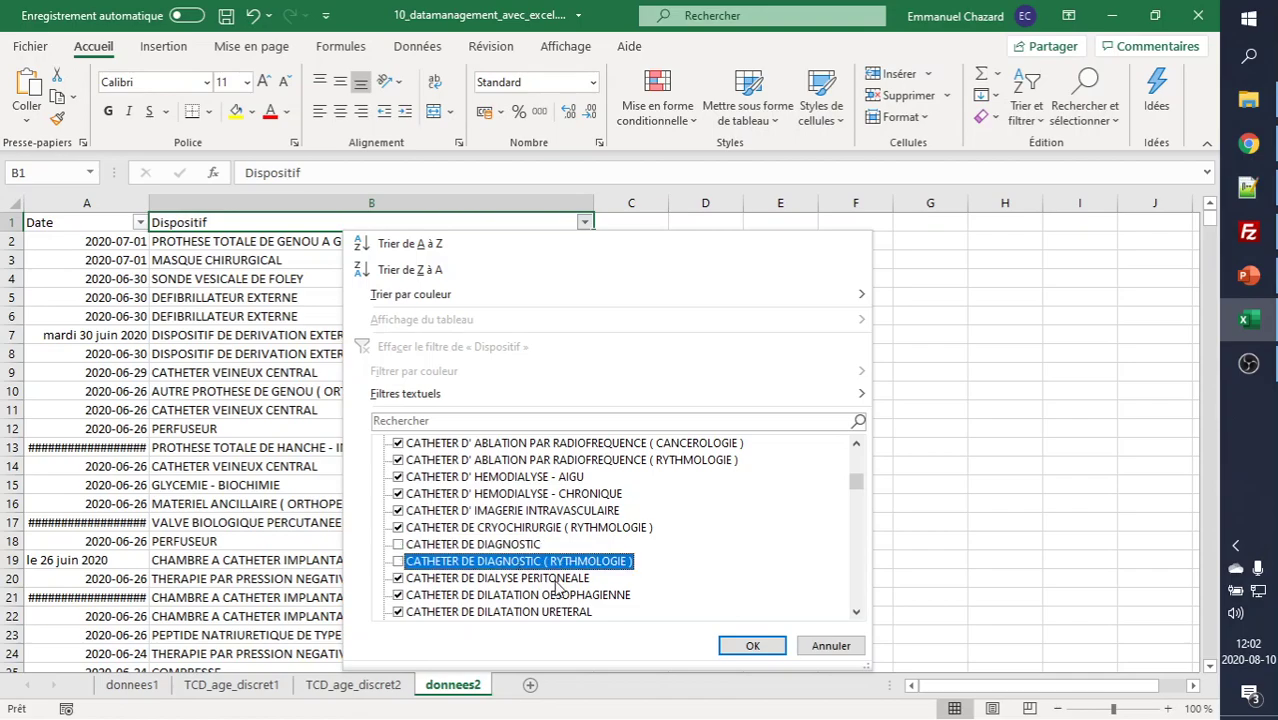
pyautogui.scroll(-5, 618, 565)
pyautogui.scroll(-3, 618, 565)
pyautogui.scroll(-3, 618, 565)
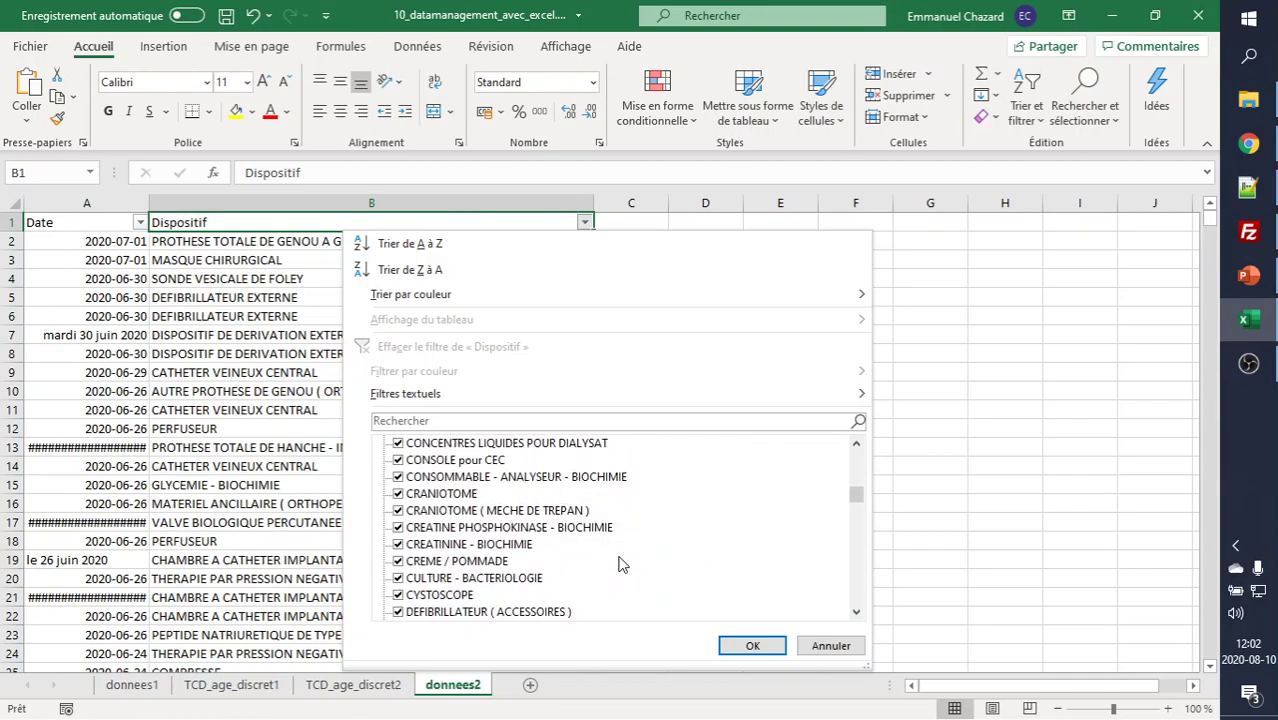
pyautogui.scroll(-3, 618, 565)
pyautogui.scroll(-3, 618, 565)
pyautogui.scroll(-3, 618, 565)
pyautogui.scroll(-3, 618, 565)
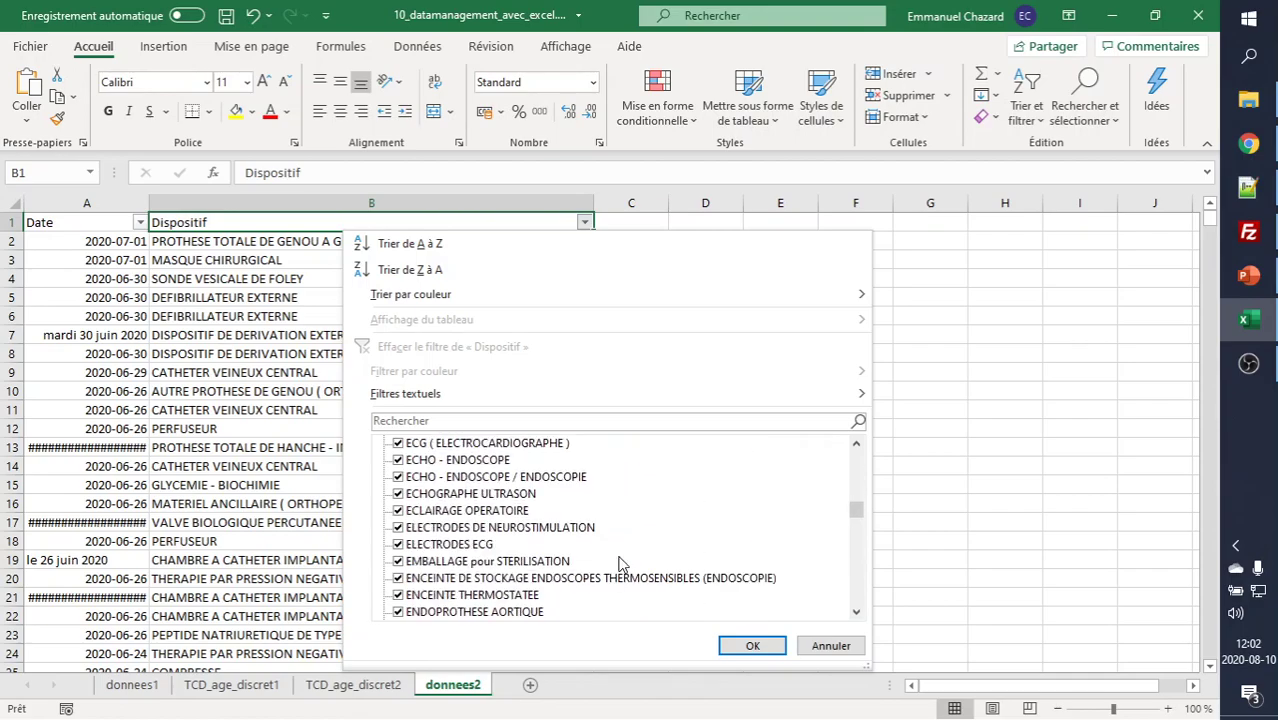
pyautogui.scroll(-3, 618, 565)
pyautogui.scroll(-1, 618, 565)
pyautogui.scroll(-3, 618, 565)
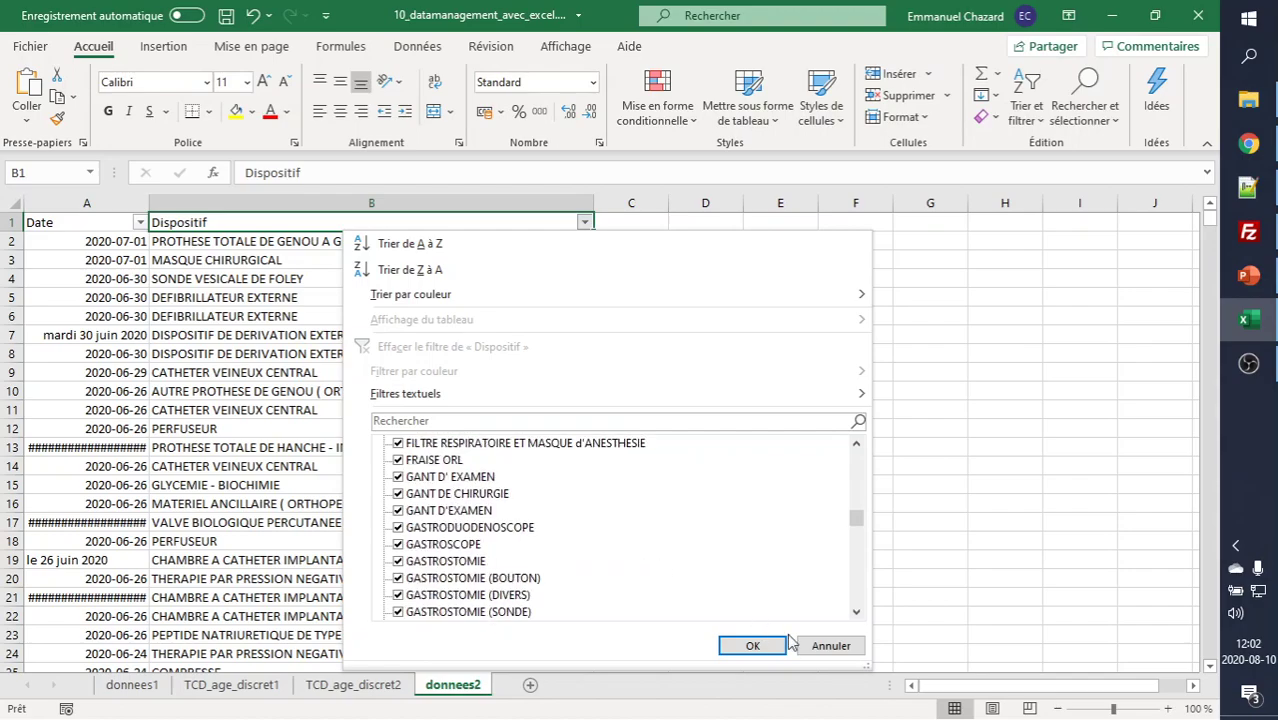
pyautogui.click(831, 646)
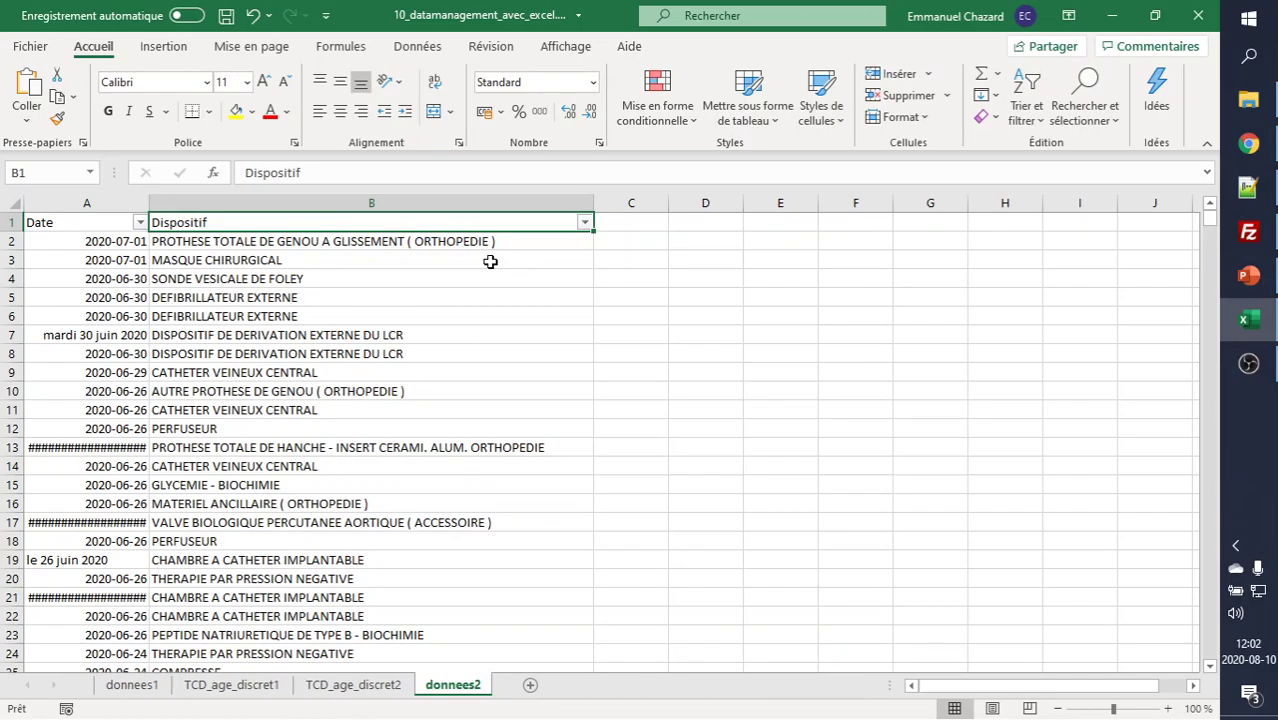
# - Select the whole Date and Dispositif table from A1 down to row 2182
pyautogui.press('Down')
pyautogui.press('Up')
pyautogui.press('Left')
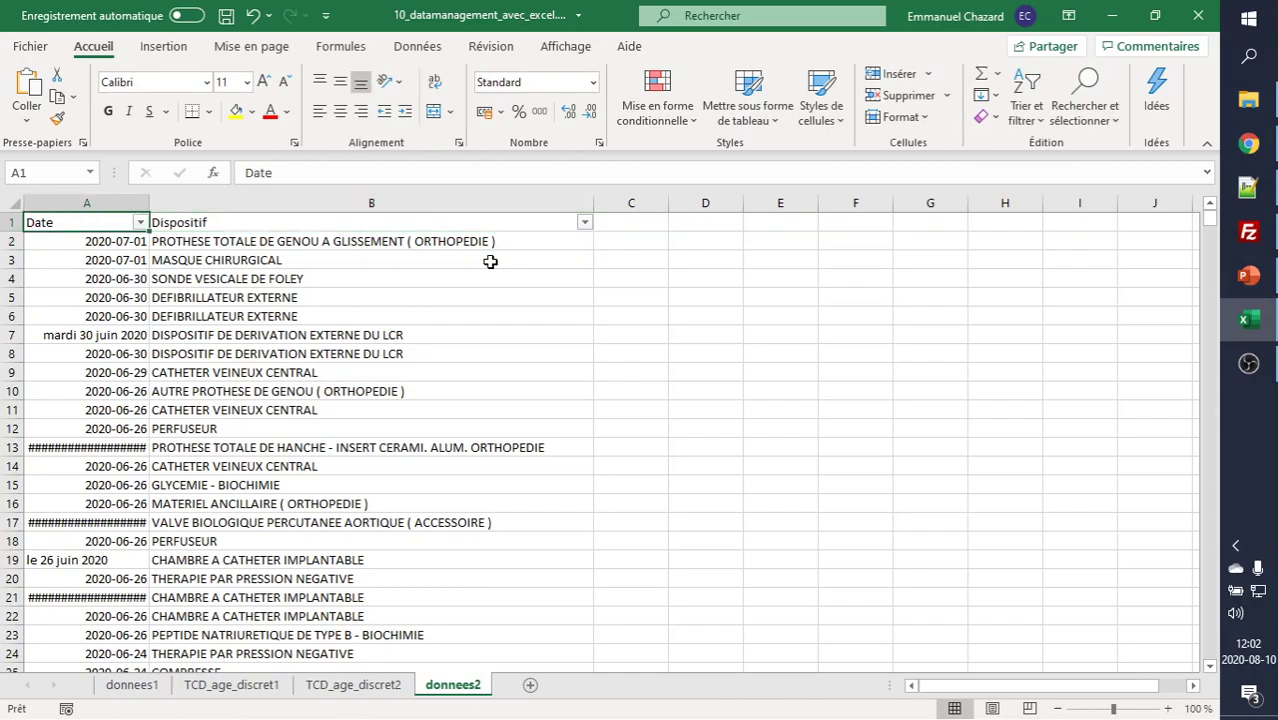
pyautogui.hotkey('ctrl', 'shift', 'End')
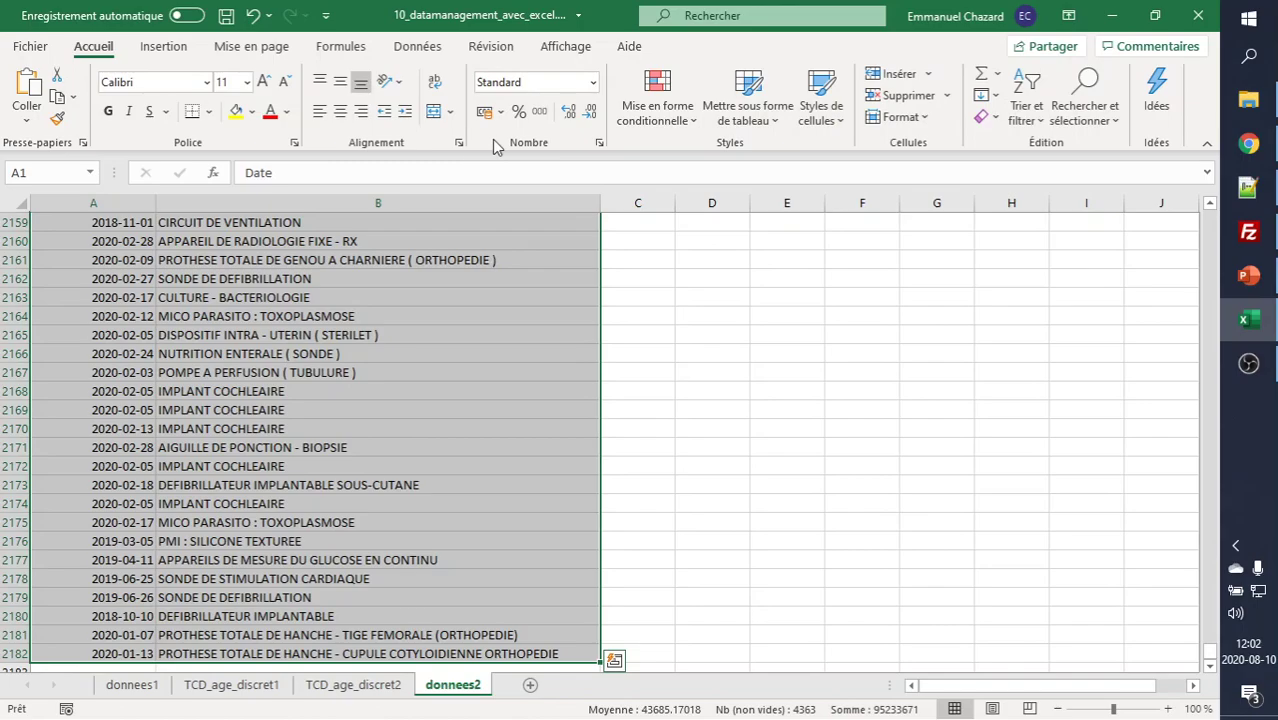
# - Insert a pivot table on a new sheet with Dispositif in the Rows area
pyautogui.click(163, 46)
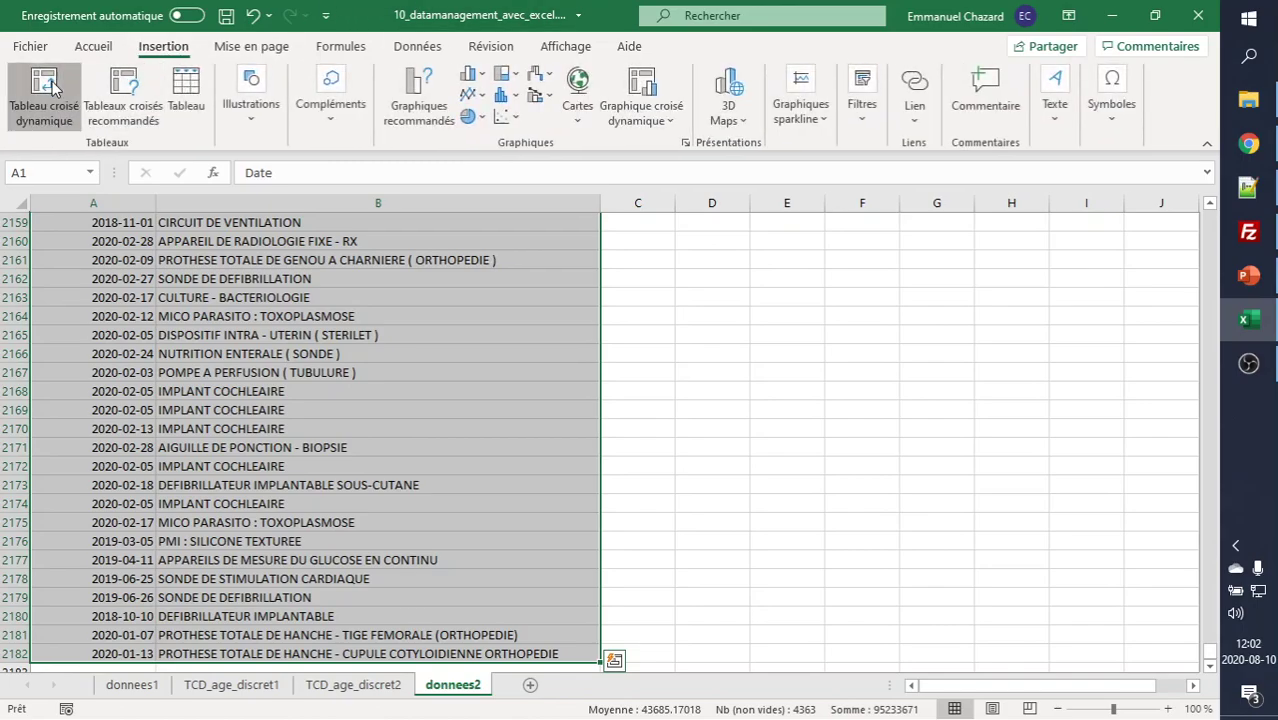
pyautogui.click(44, 95)
pyautogui.click(662, 368)
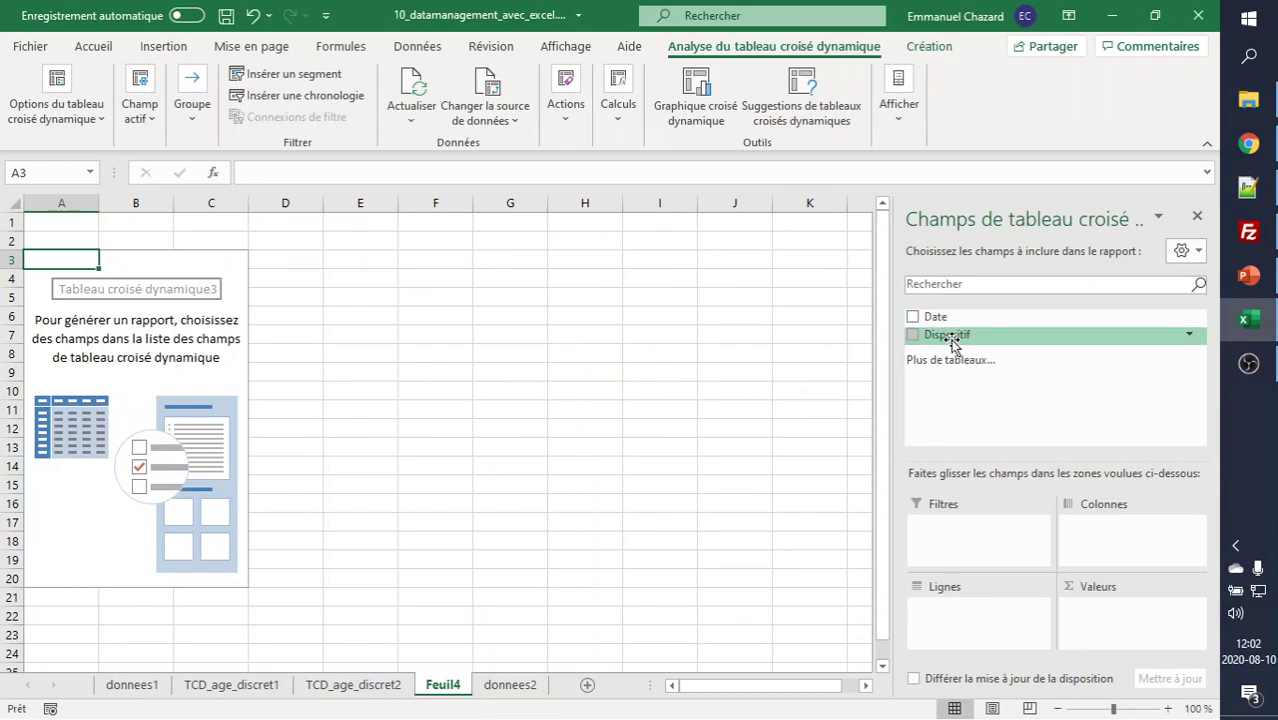
pyautogui.moveTo(940, 335)
pyautogui.mouseDown()
pyautogui.moveTo(1030, 665)
pyautogui.moveTo(990, 610)
pyautogui.mouseUp()
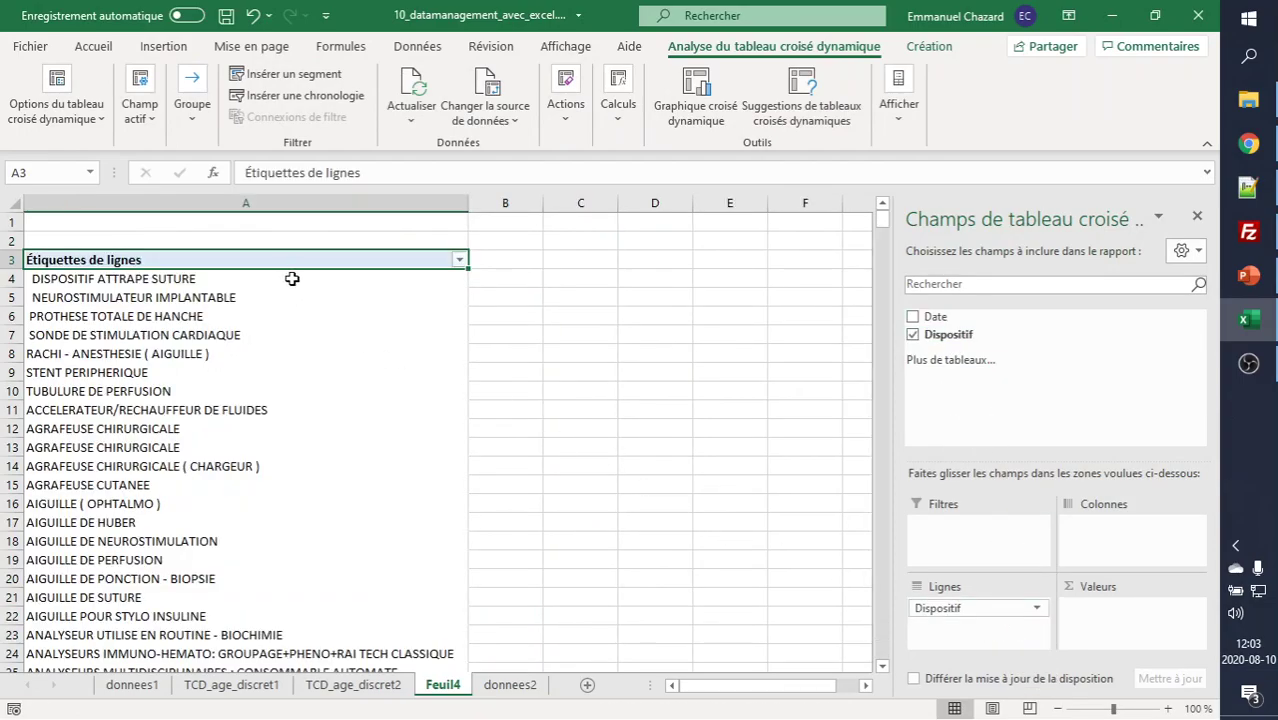
pyautogui.click(323, 201)
# - Copy the device list from column A and paste it as values into C1
pyautogui.hotkey('ctrl', 'c')
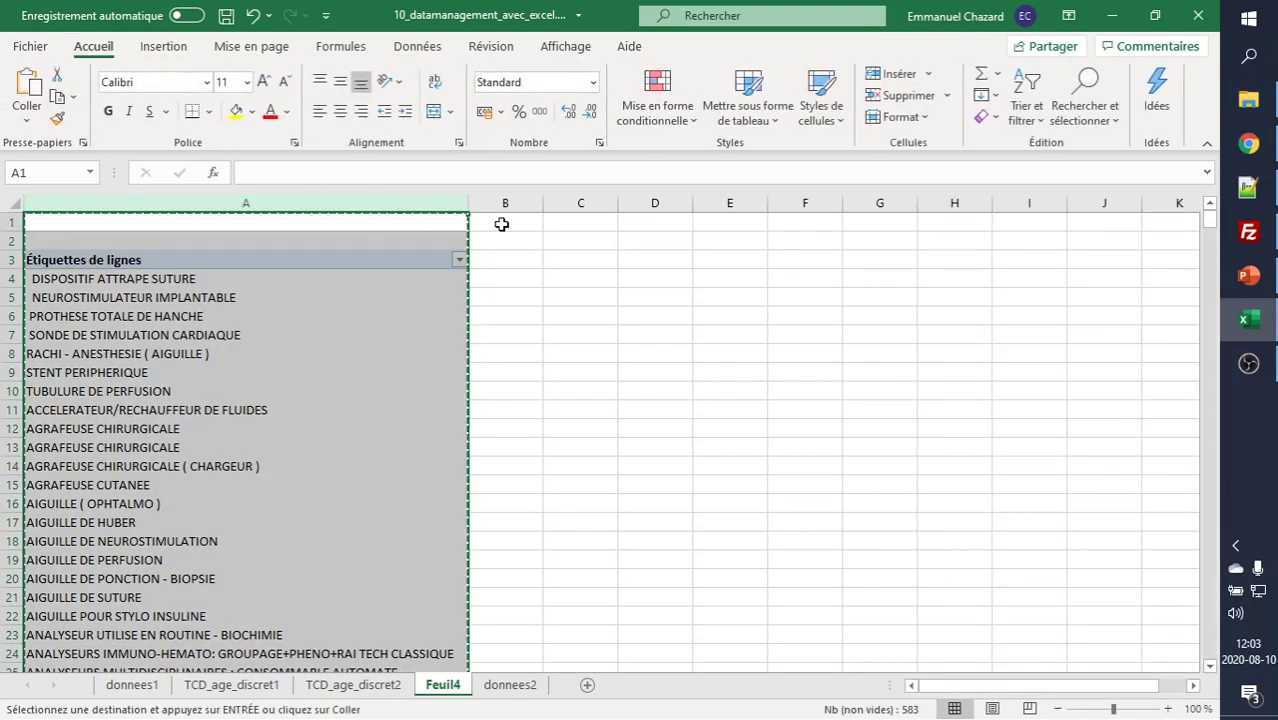
pyautogui.click(603, 222)
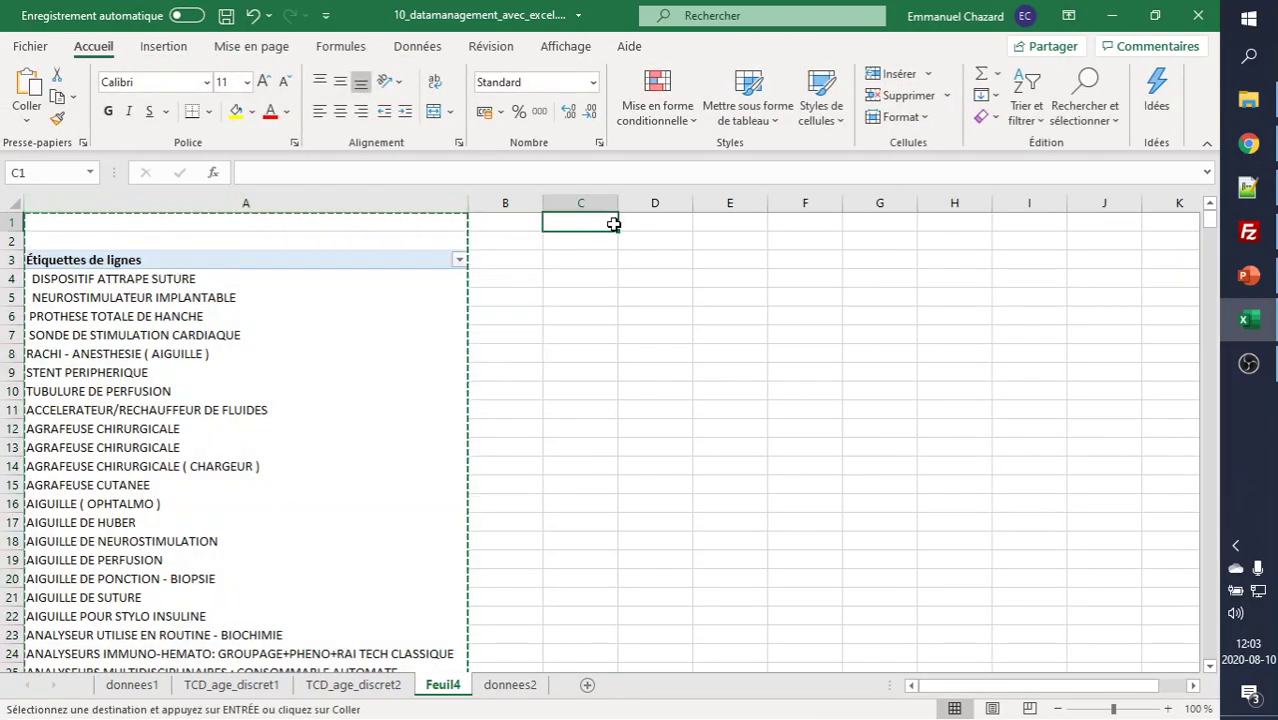
pyautogui.click(27, 120)
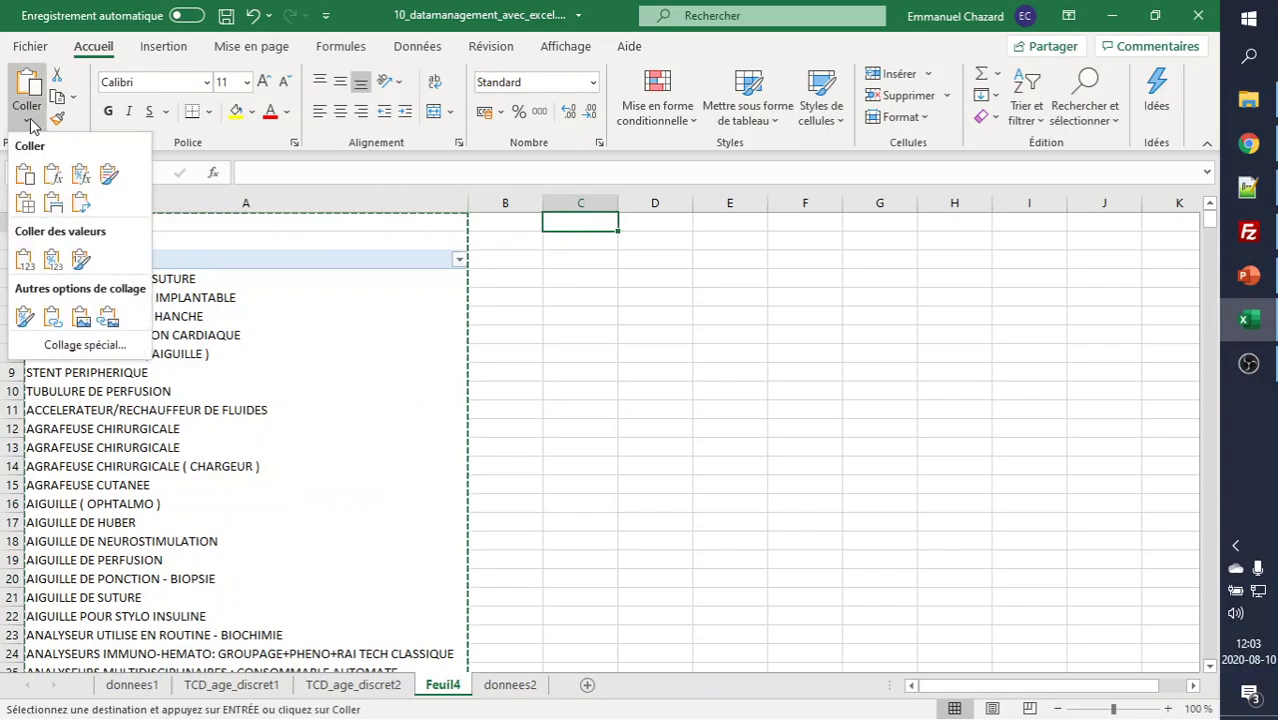
pyautogui.click(24, 266)
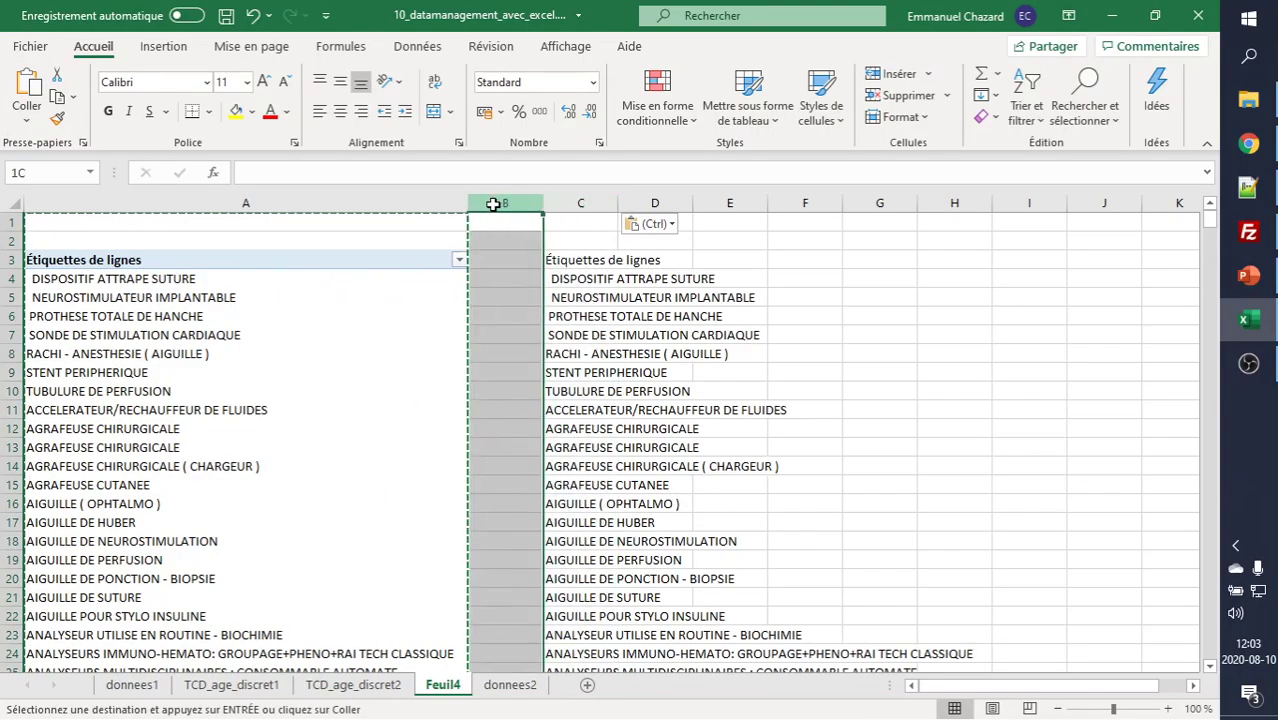
# - Delete columns A and B, removing the pivot table
pyautogui.moveTo(494, 203); pyautogui.dragTo(334, 203)
pyautogui.rightClick(334, 208)
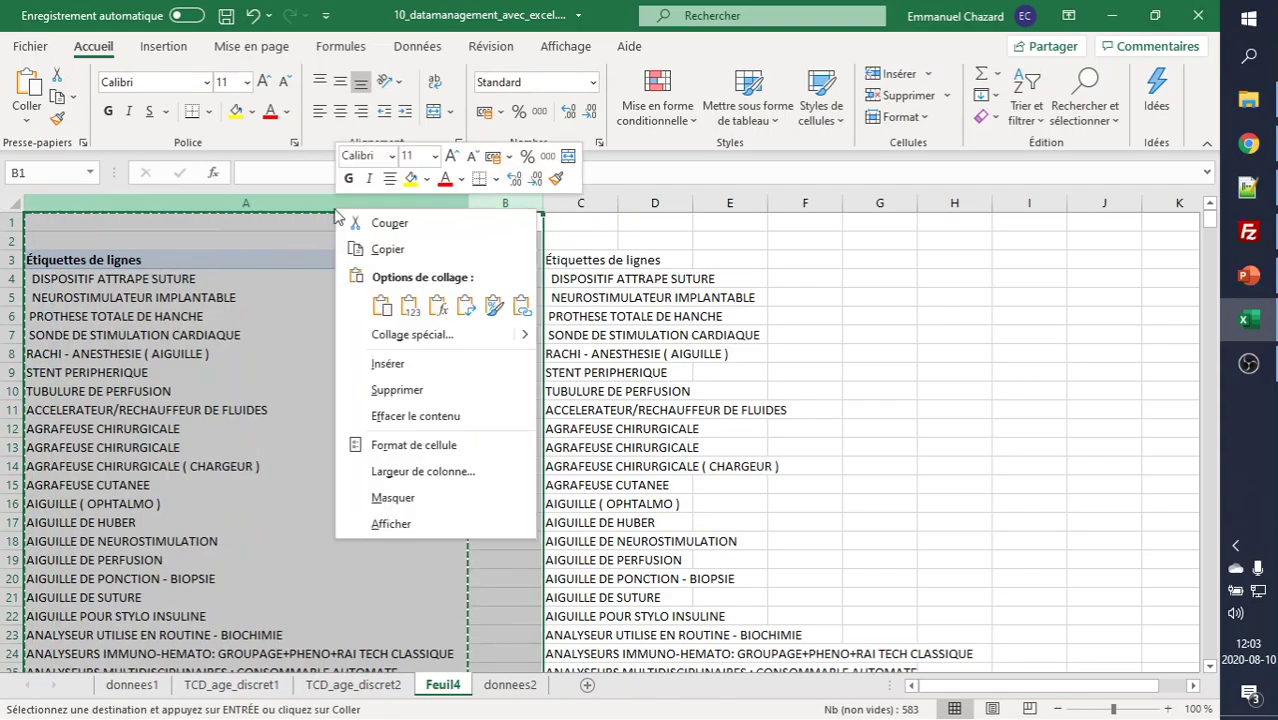
pyautogui.click(418, 395)
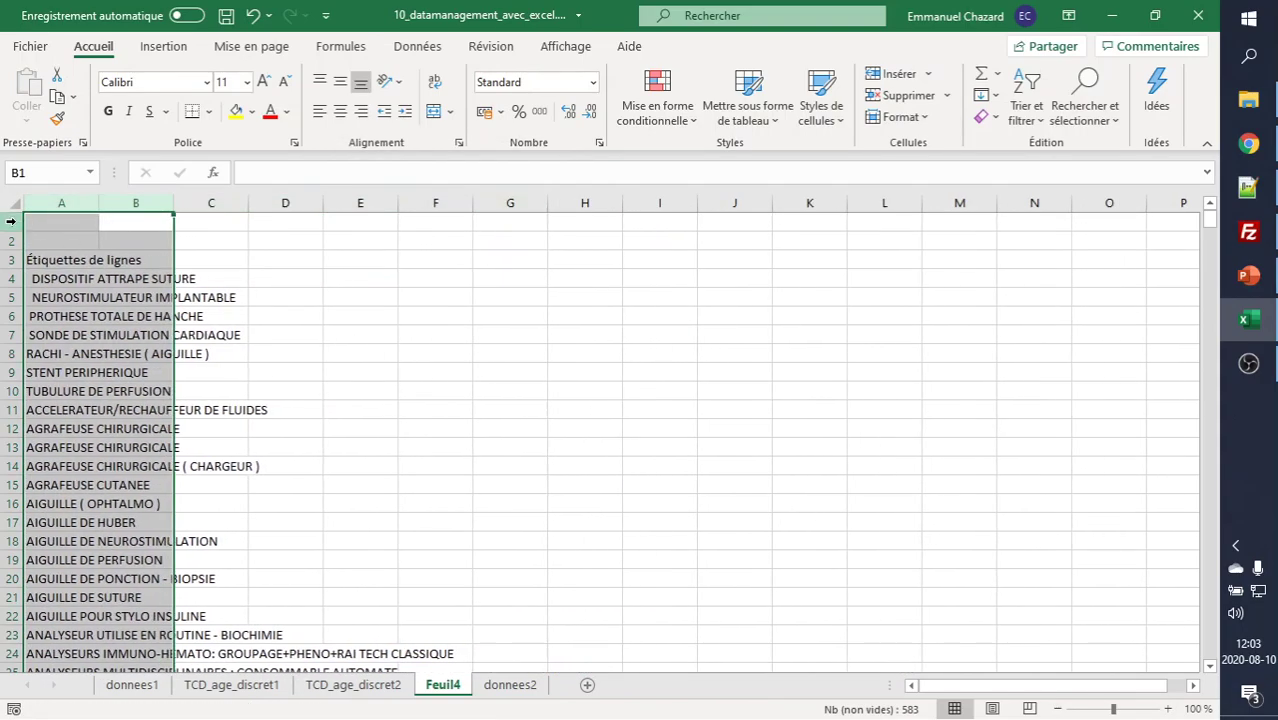
pyautogui.moveTo(12, 221); pyautogui.dragTo(16, 243)
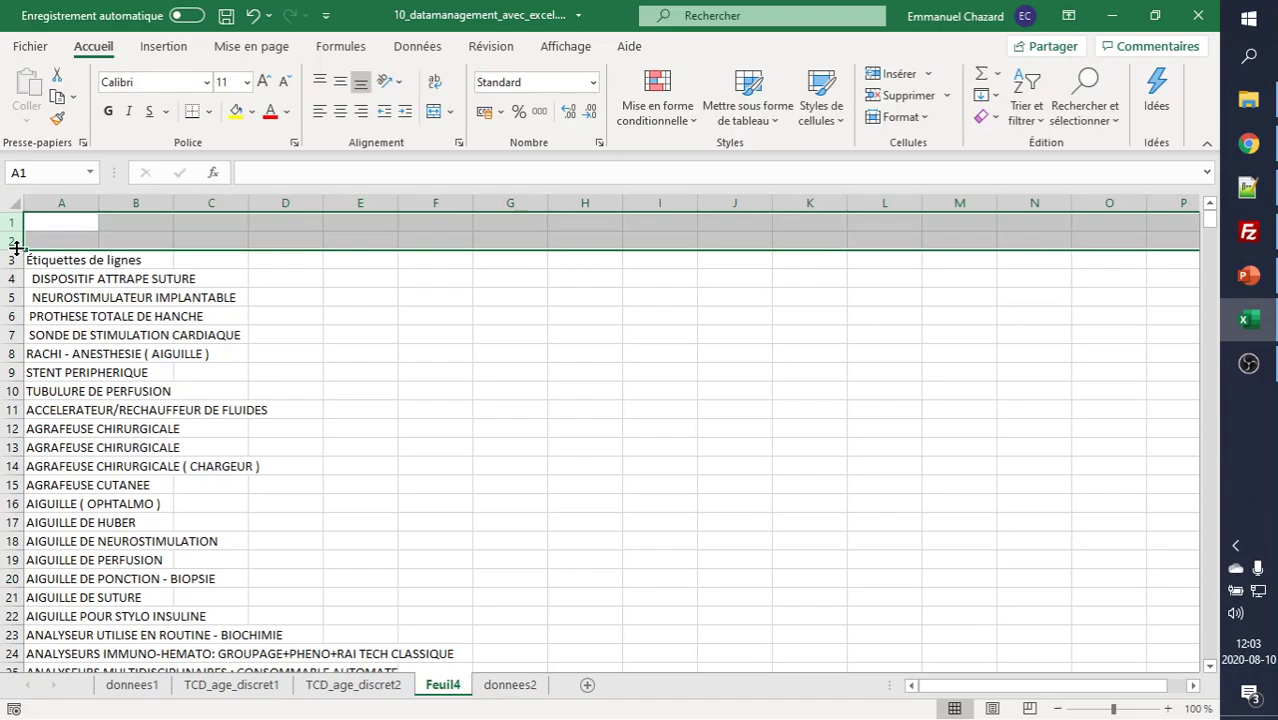
pyautogui.rightClick(16, 246)
# - Delete the two empty top rows and title A1 libelle_original and B1 libelle_recode
pyautogui.click(72, 428)
pyautogui.click(64, 223)
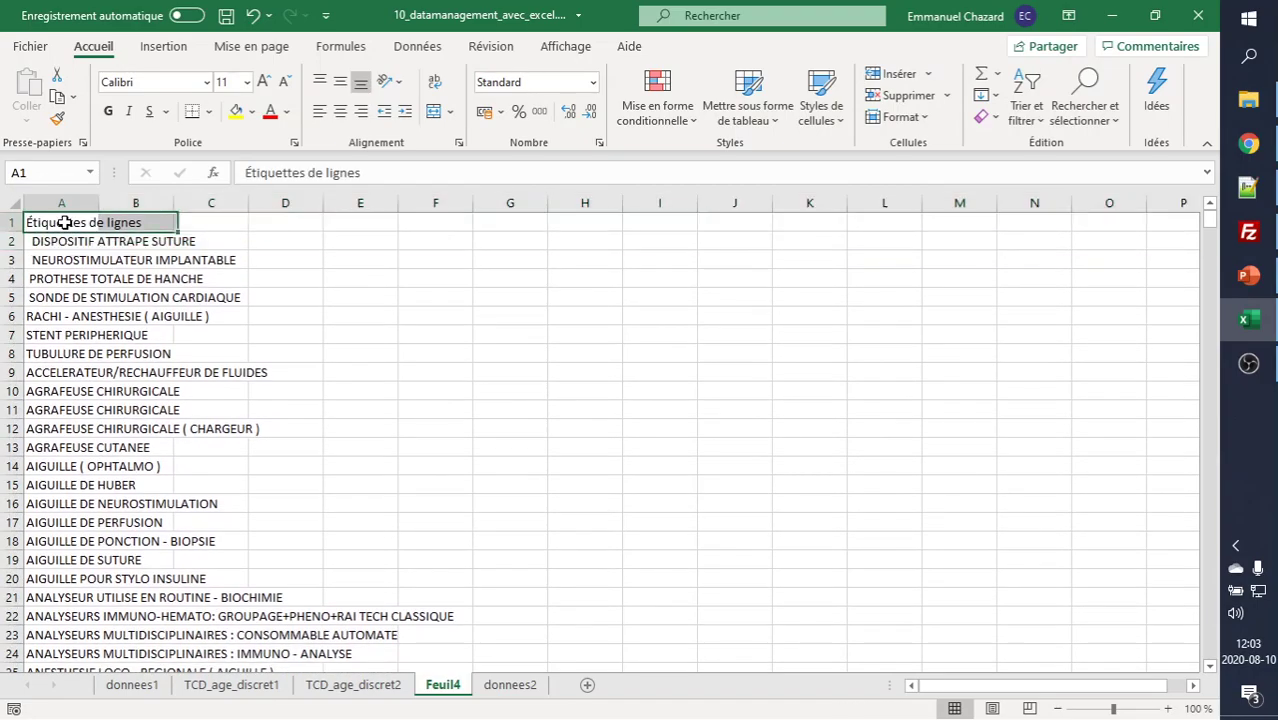
pyautogui.write('libelle')
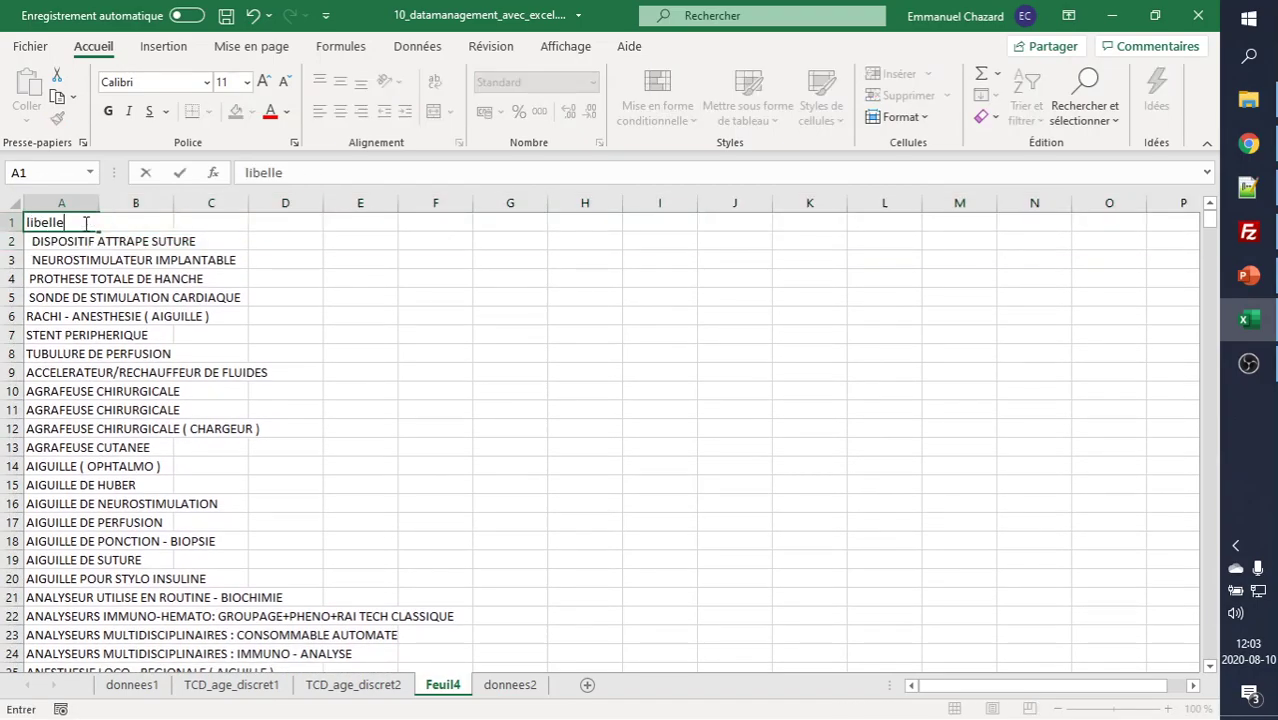
pyautogui.write('_original')
pyautogui.press('Return')
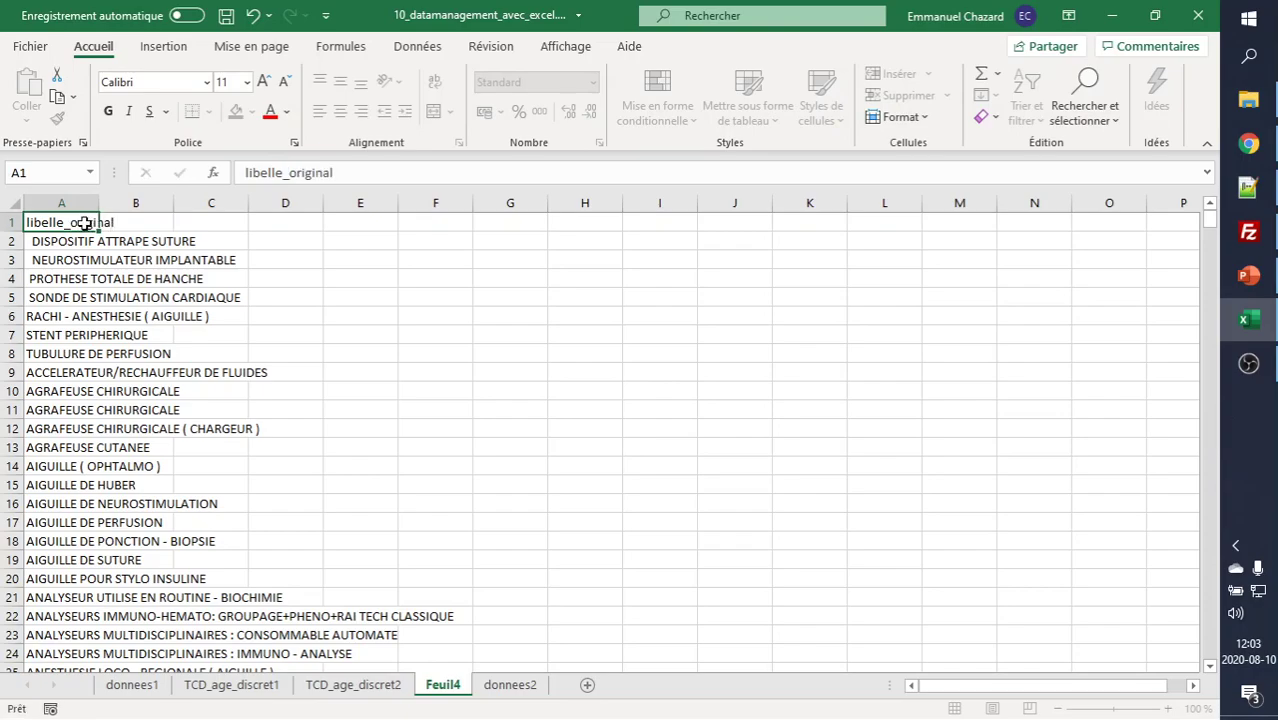
pyautogui.hotkey('shift', 'pagedown')
pyautogui.hotkey('ctrl', 'Home')
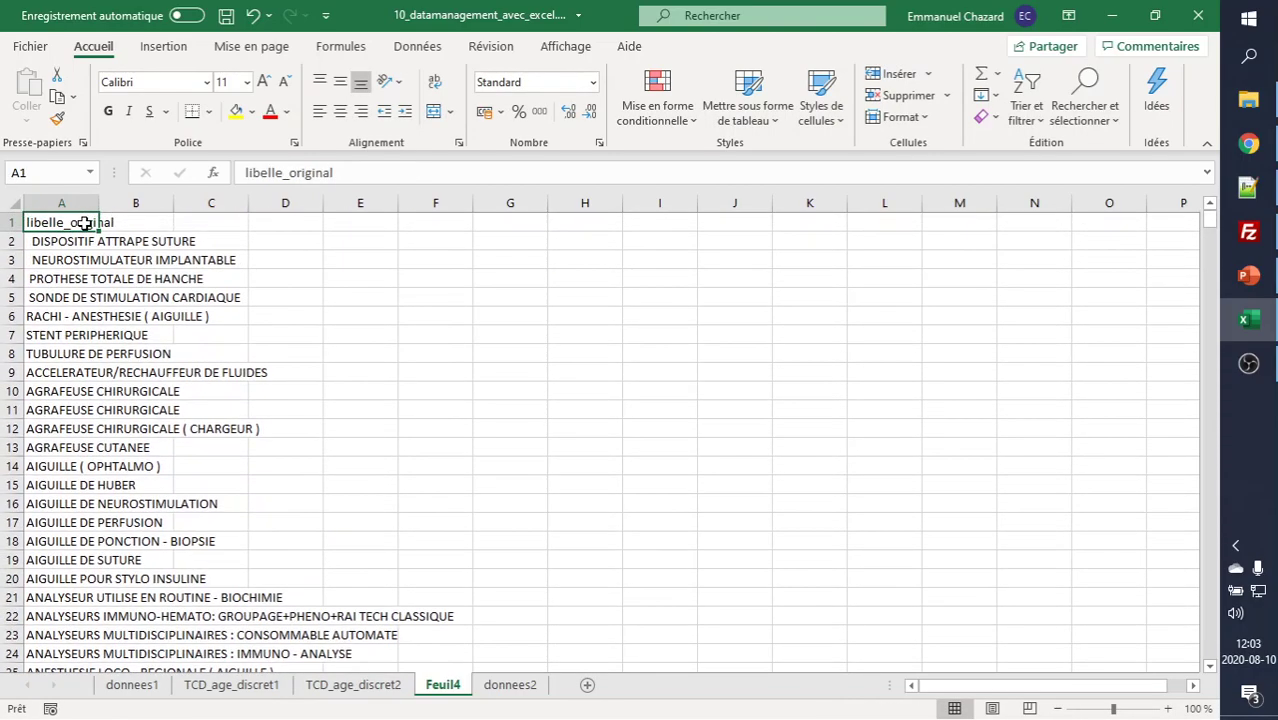
pyautogui.press('Right')
pyautogui.write('libelle')
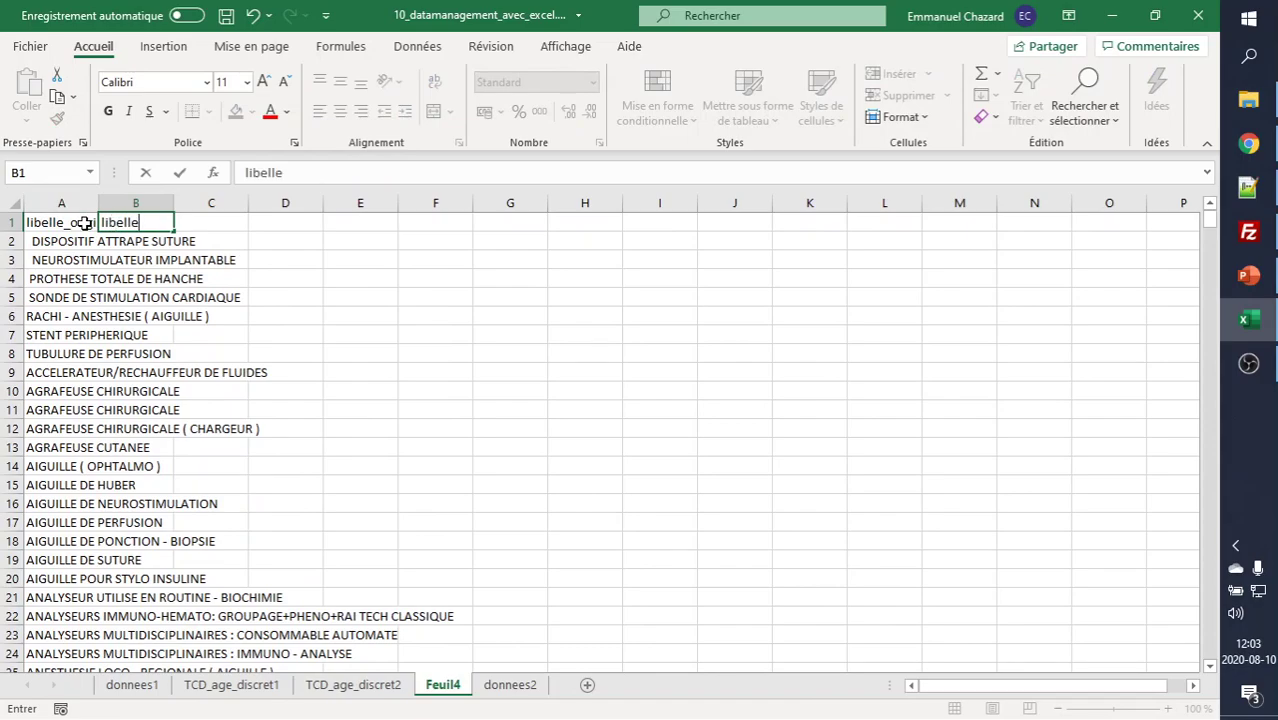
pyautogui.write('_recode')
pyautogui.press('Return')
pyautogui.press('Left')
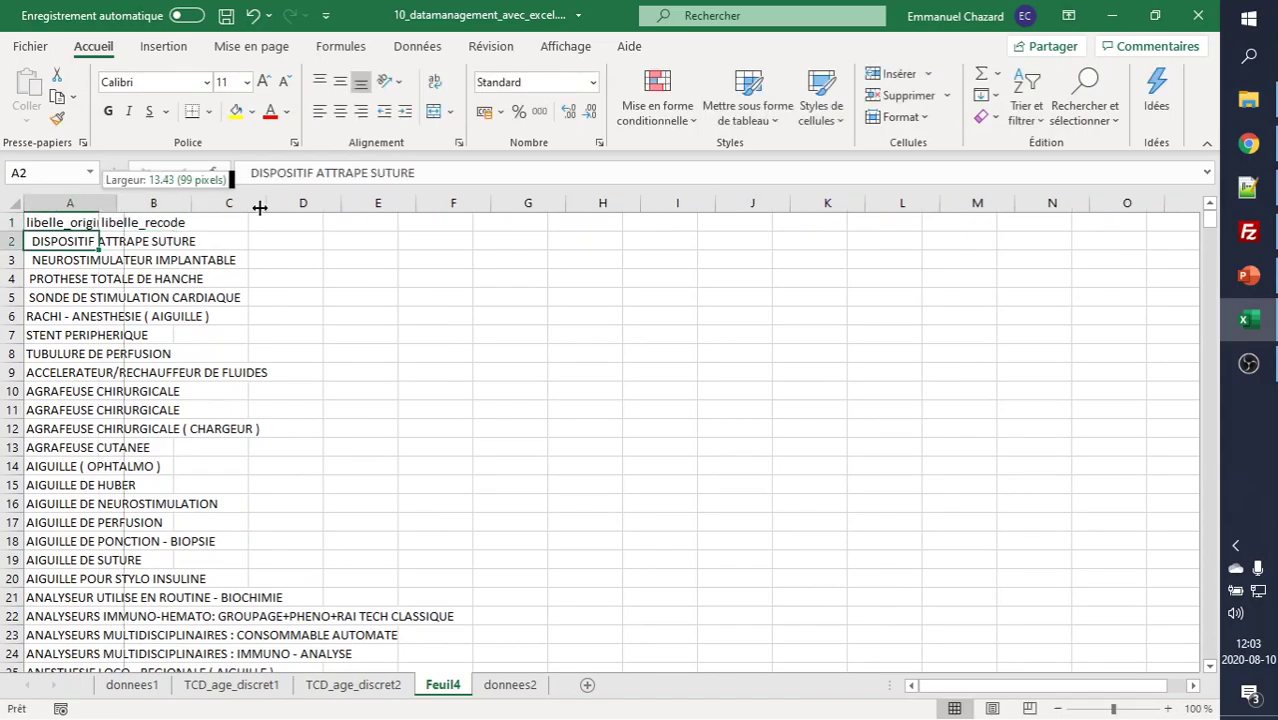
# - Widen column A and clear the (vide) and Total général rows at the list's end
pyautogui.moveTo(101, 203); pyautogui.dragTo(257, 203)
pyautogui.click(158, 220)
pyautogui.press('Down')
pyautogui.press('Down')
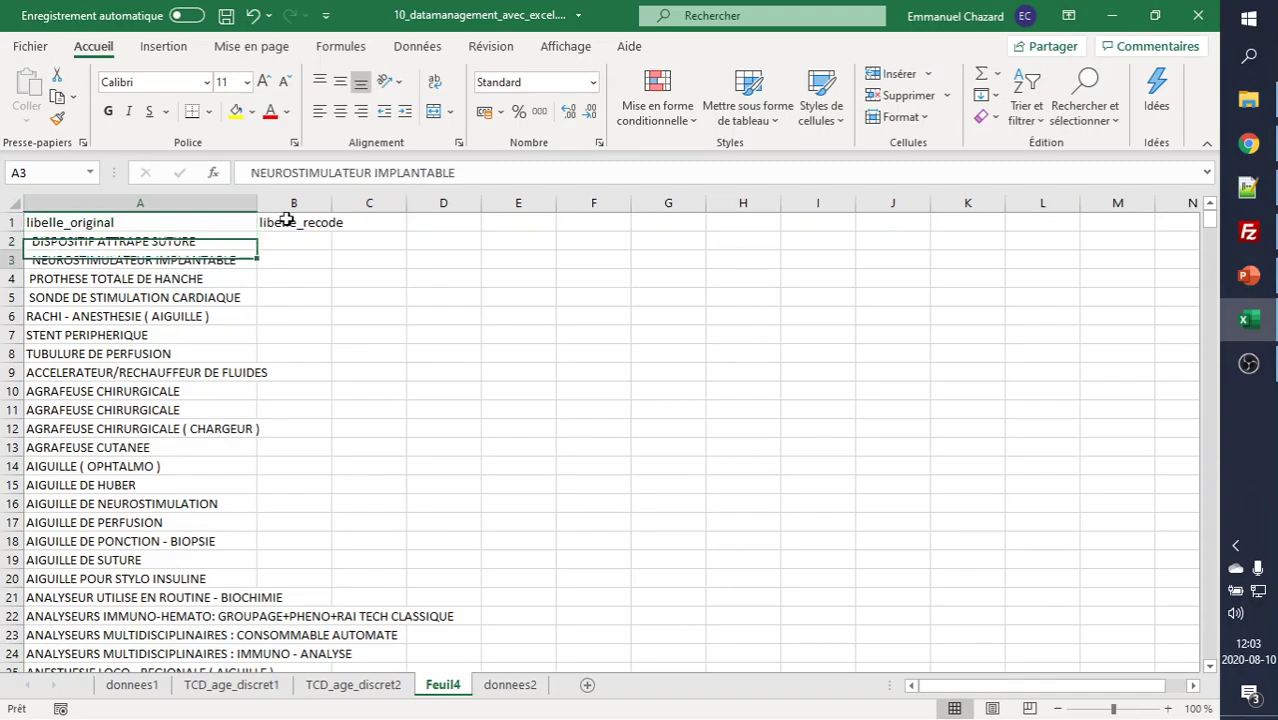
pyautogui.press('Down')
pyautogui.hotkey('ctrl', 'Down')
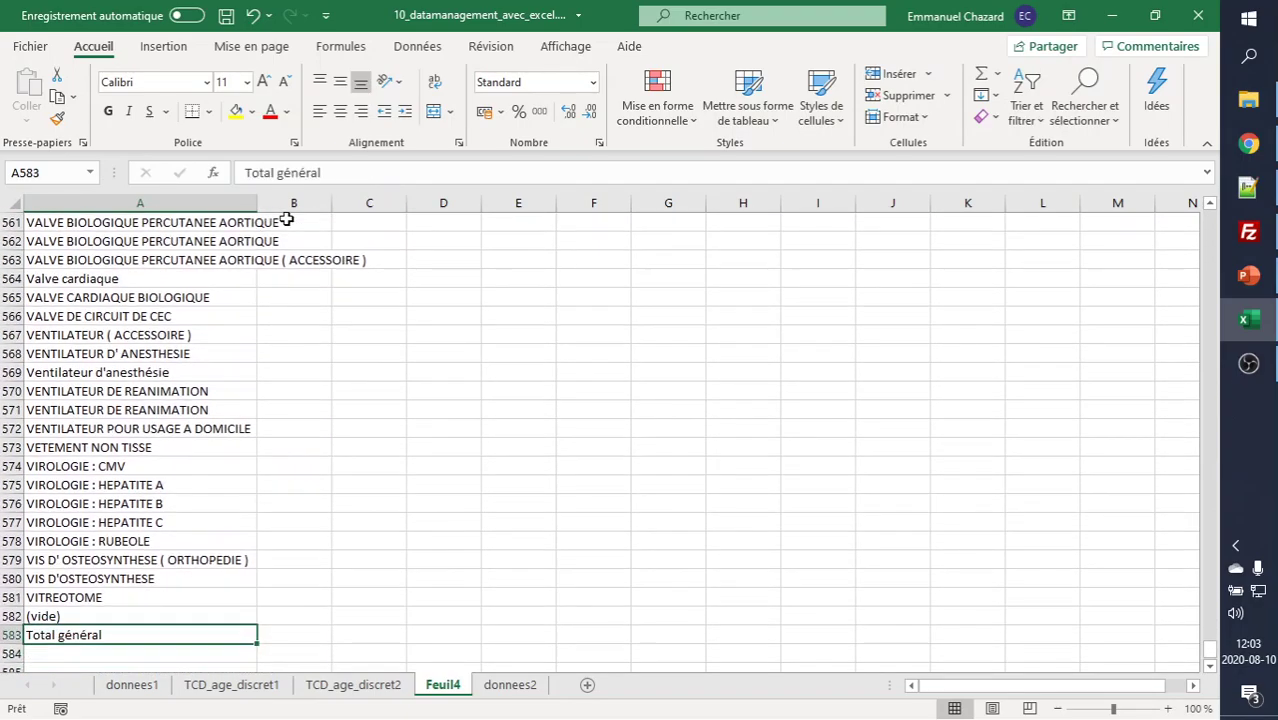
pyautogui.press('Up')
pyautogui.press('Up')
pyautogui.hotkey('shift', 'Down')
pyautogui.press('Delete')
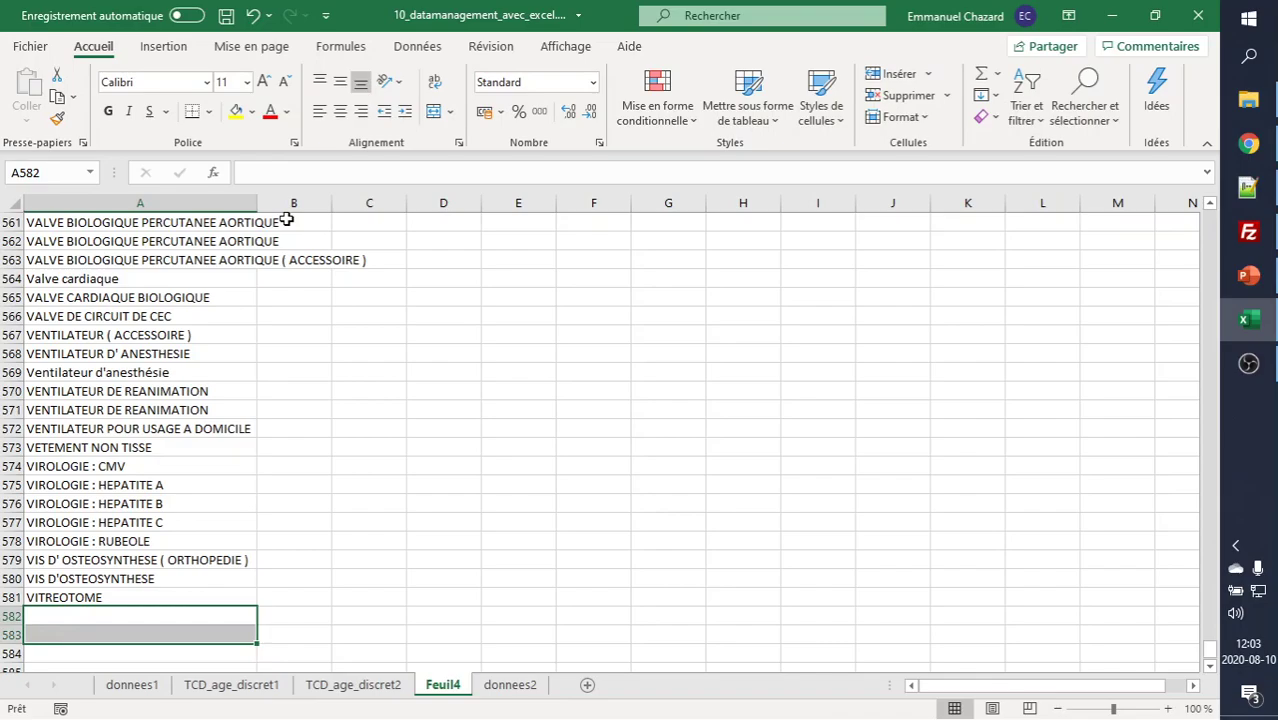
# - Confirm the labels end at row 581 and select them from A2 down to VITREOTOME
pyautogui.hotkey('ctrl', 'Home')
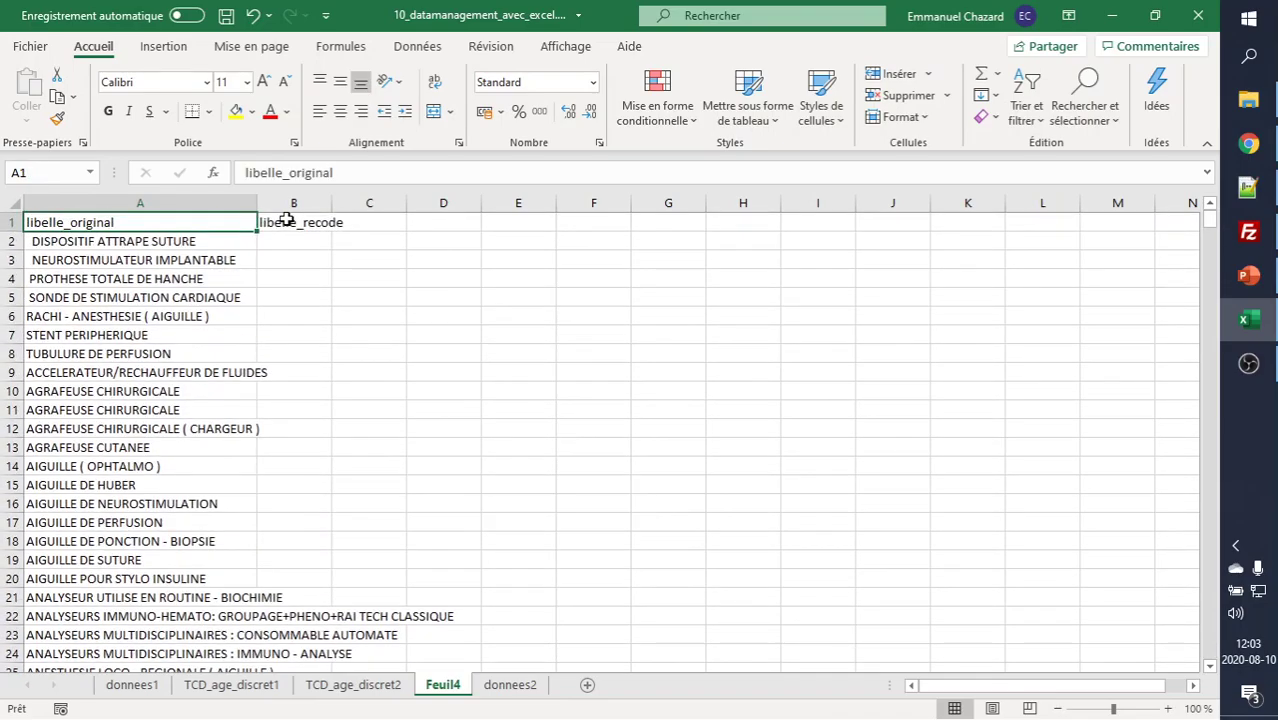
pyautogui.press('Down')
pyautogui.hotkey('ctrl', 'Down')
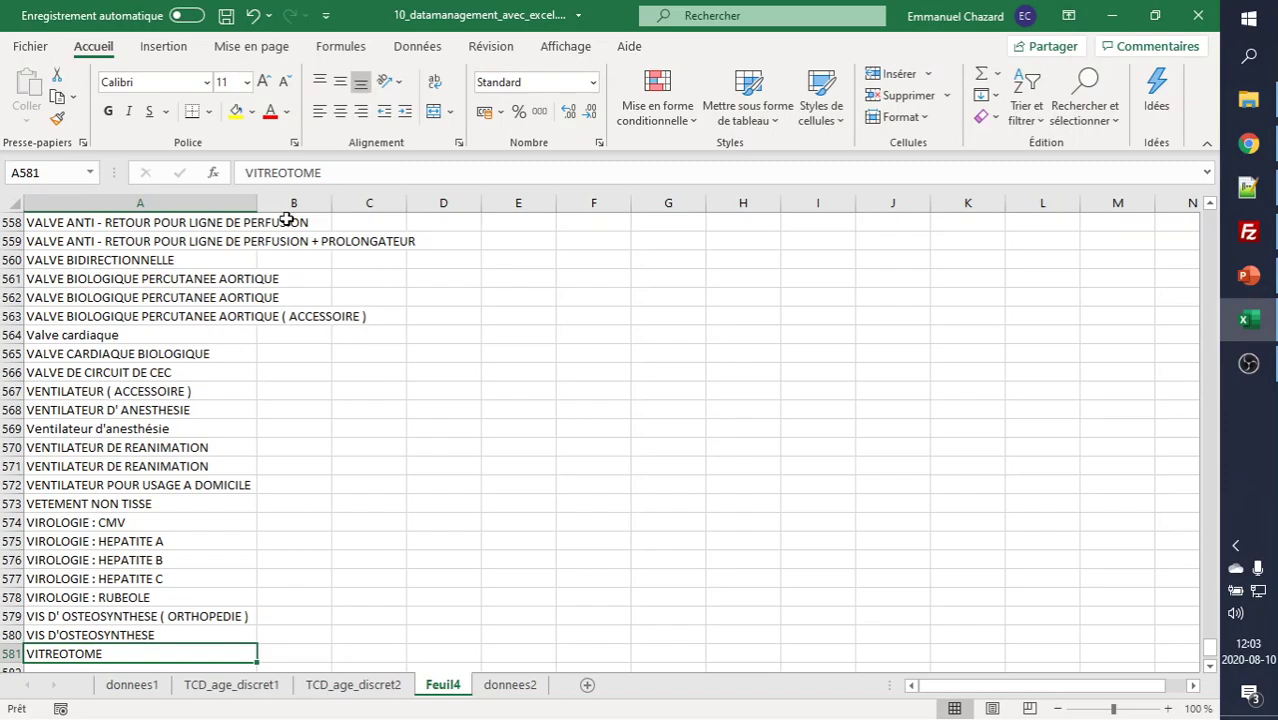
pyautogui.hotkey('ctrl', 'Up')
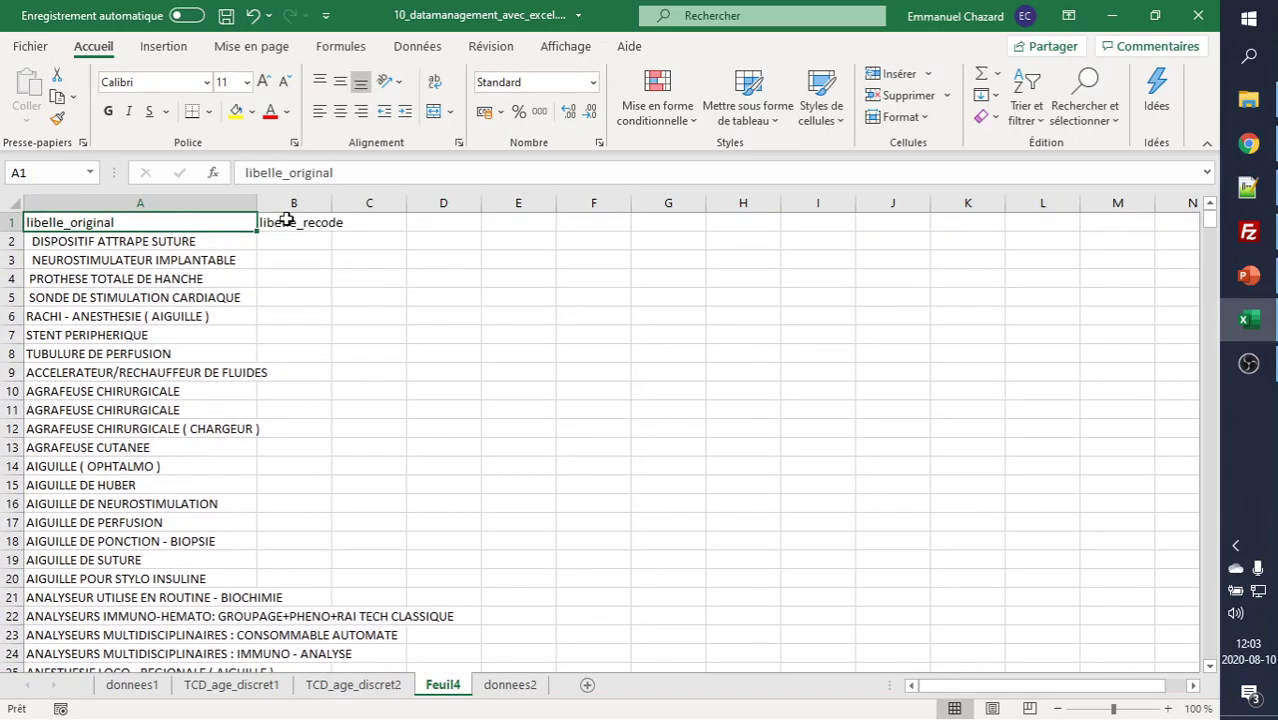
pyautogui.press('Down')
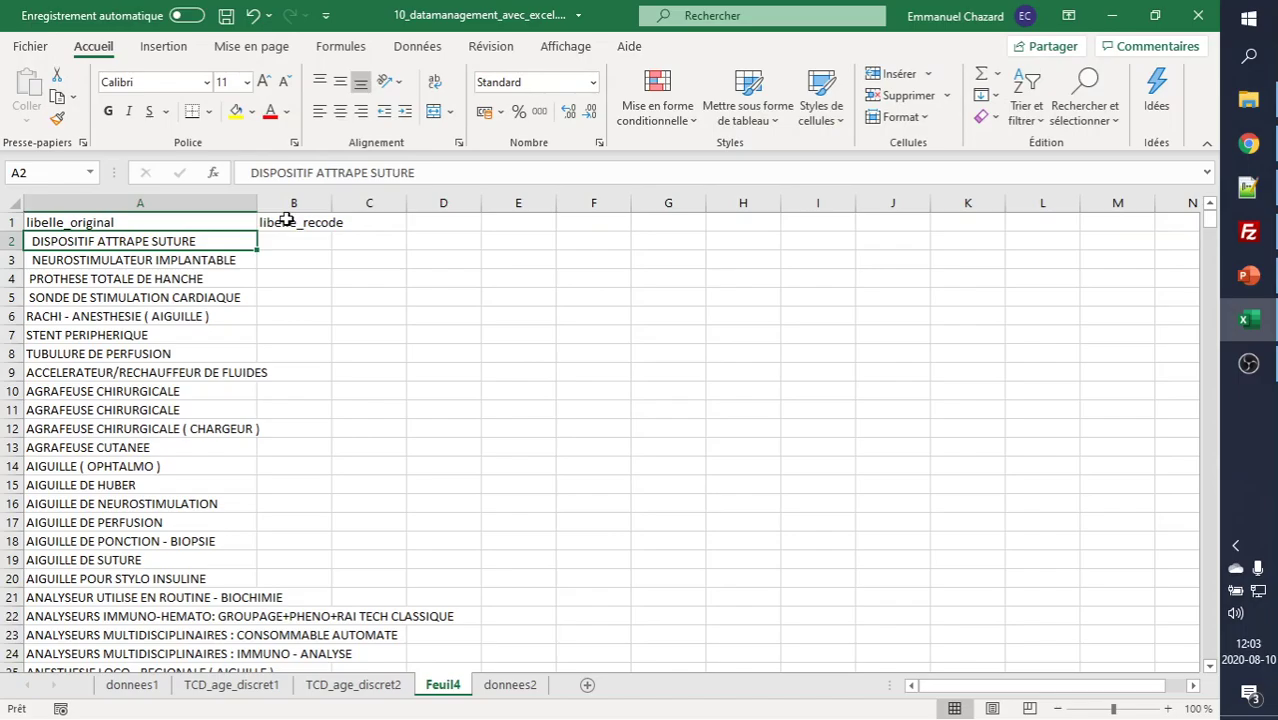
pyautogui.hotkey('ctrl', 'shift', 'Down')
# - Paste the labels into B2 as a trial, then clear B2:B581 again
pyautogui.hotkey('ctrl', 'c')
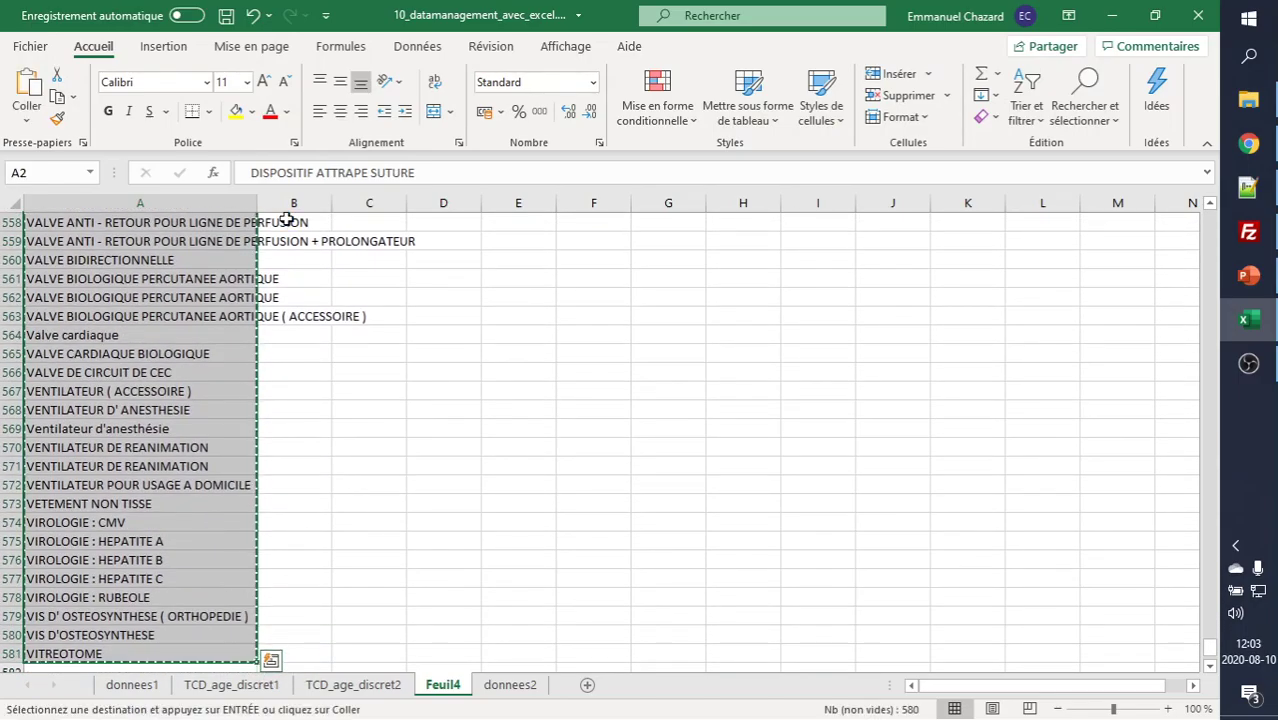
pyautogui.hotkey('ctrl', 'Up')
pyautogui.press('Right')
pyautogui.press('Down')
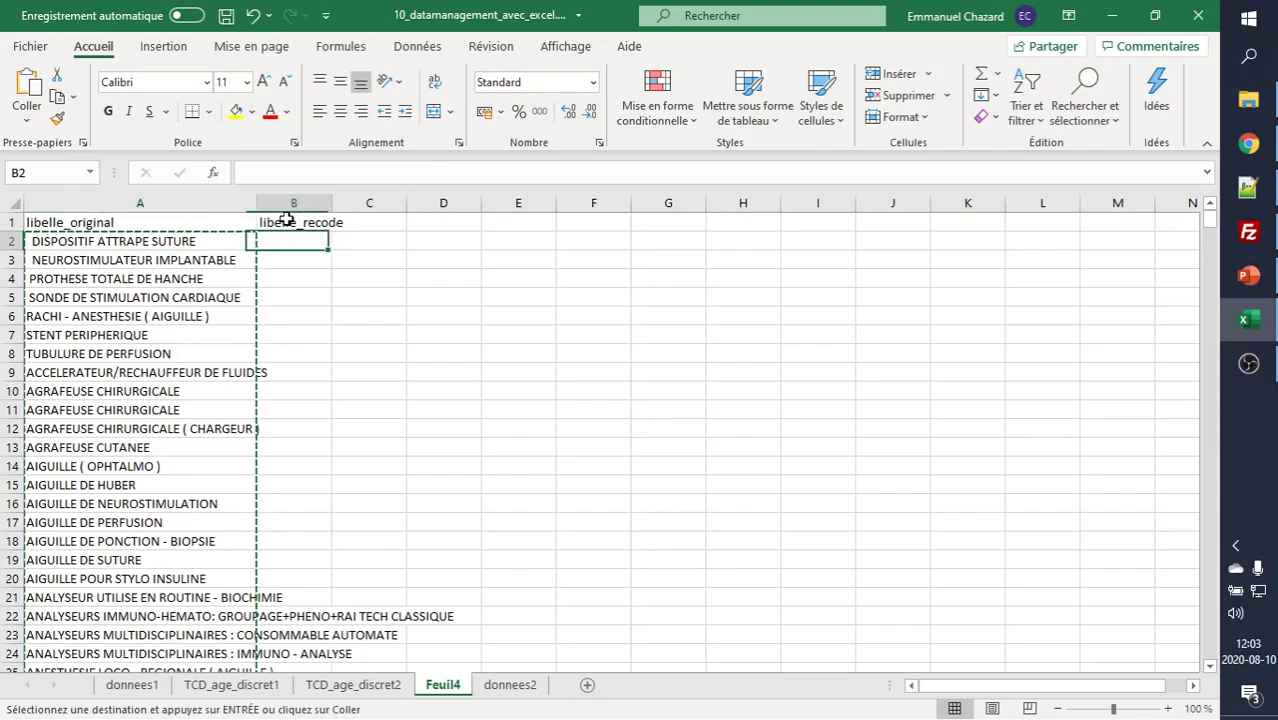
pyautogui.hotkey('ctrl', 'v')
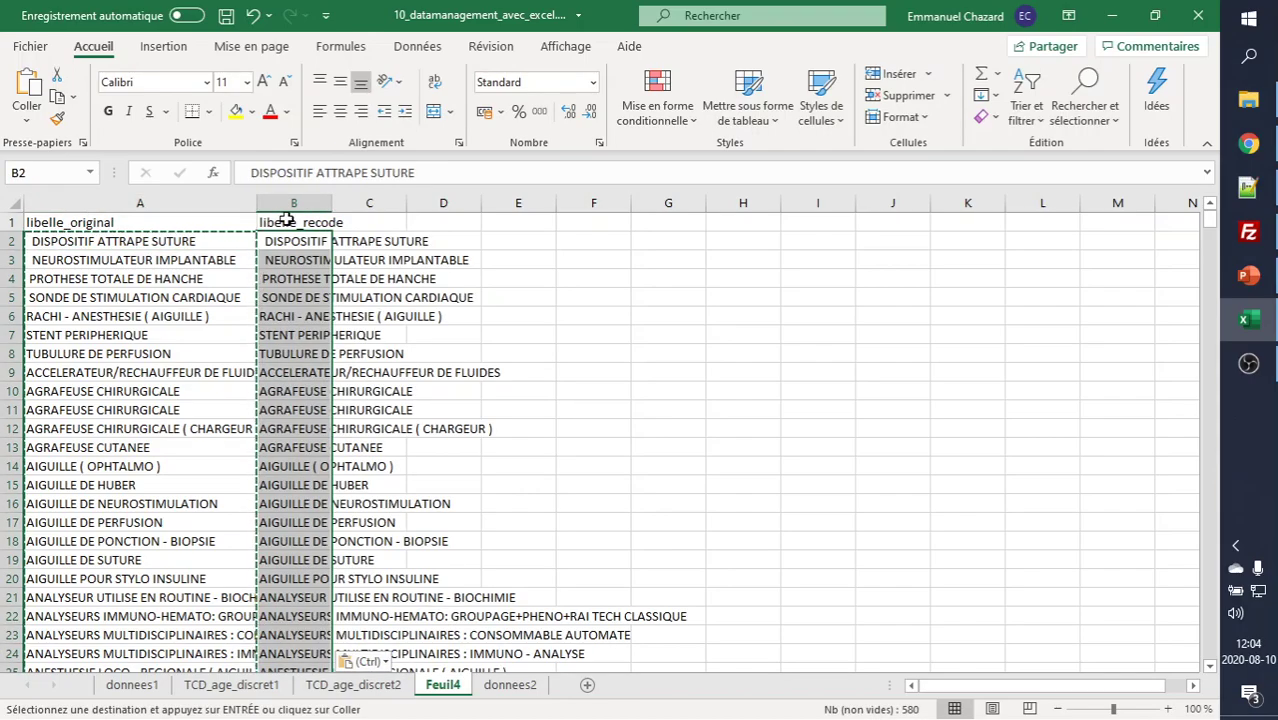
pyautogui.click(288, 410)
pyautogui.hotkey('ctrl', 'Down')
pyautogui.press('Down')
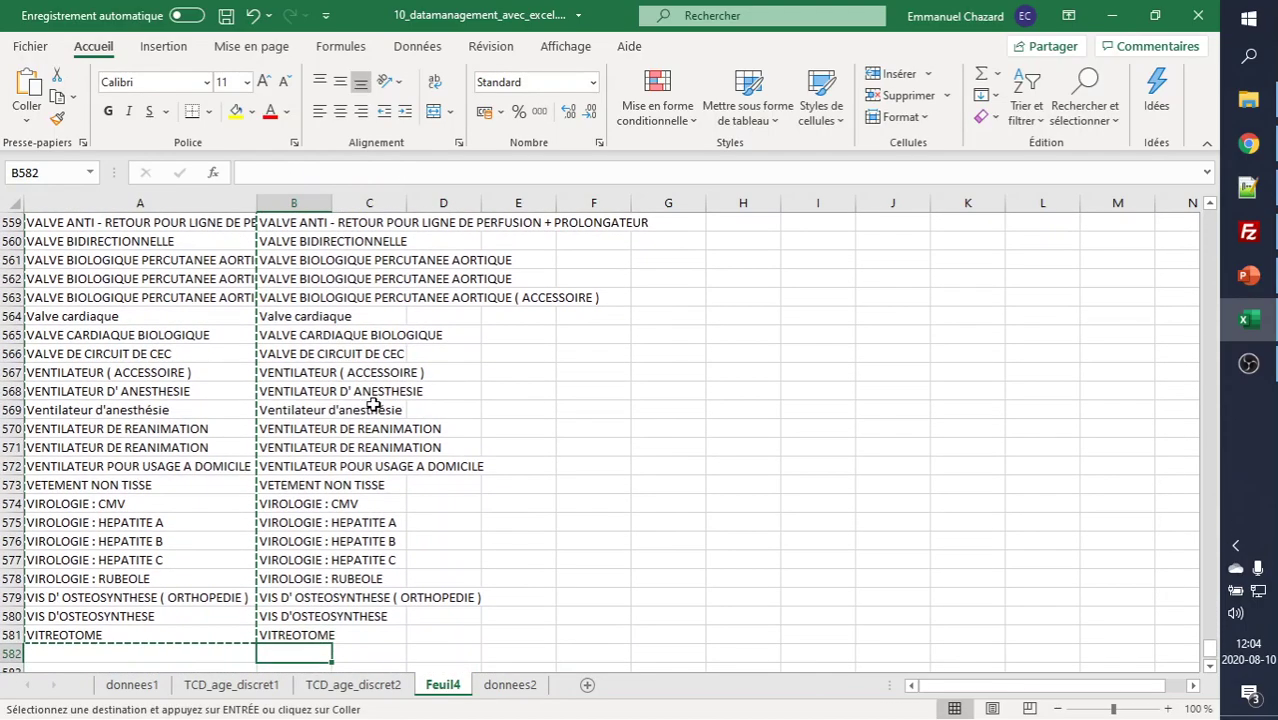
pyautogui.press('Up')
pyautogui.hotkey('ctrl', 'shift', 'Up')
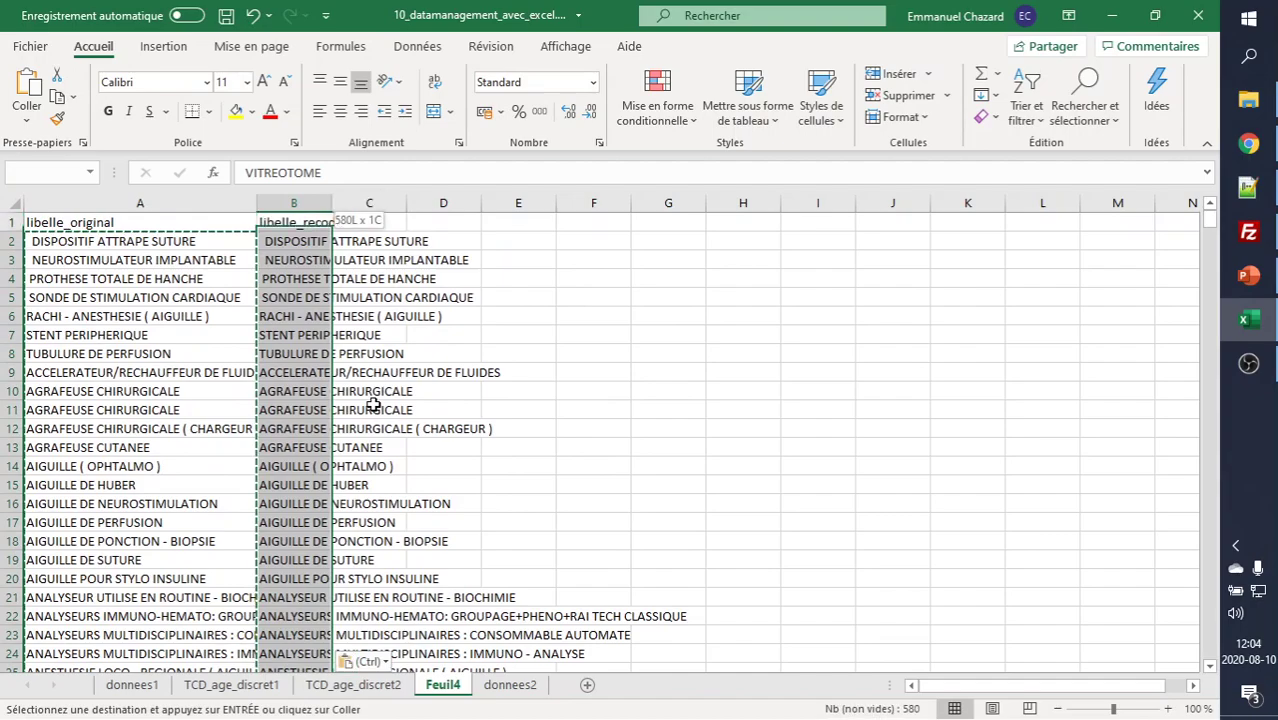
pyautogui.press('Delete')
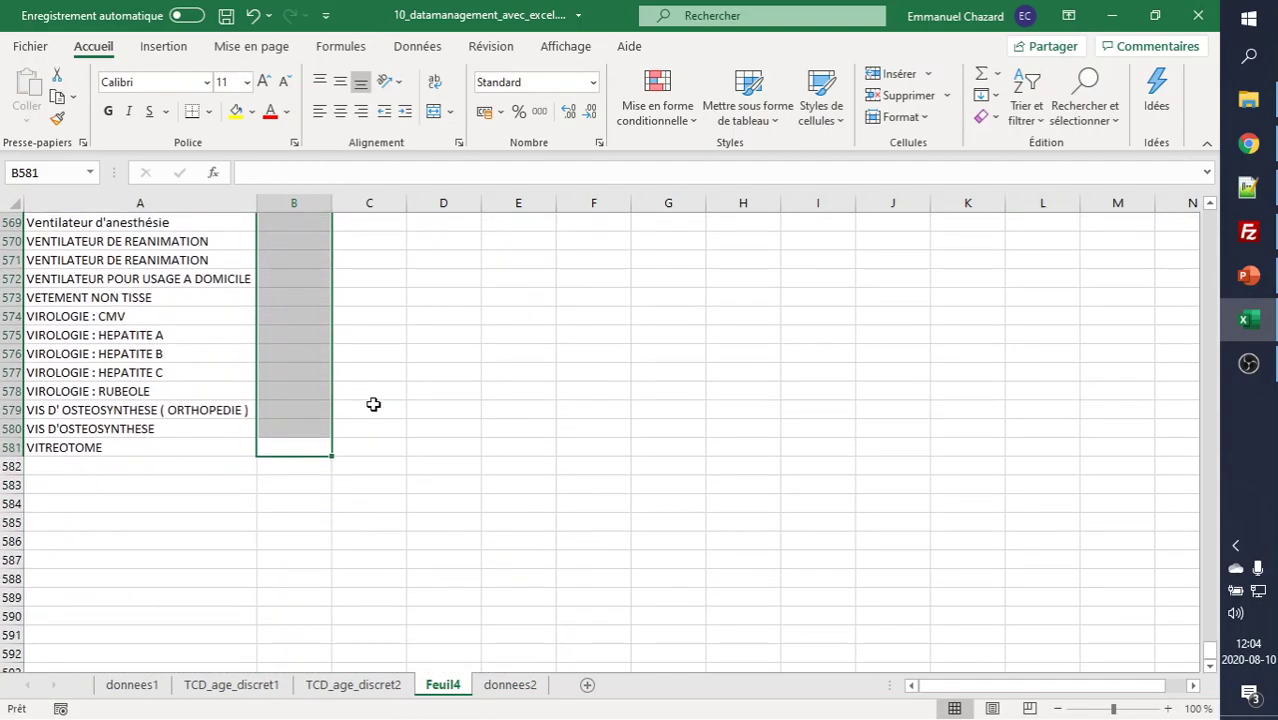
# - Start an =MAJUSCULE( formula in cell B2
pyautogui.hotkey('ctrl', 'Home')
pyautogui.press('Right')
pyautogui.press('Left')
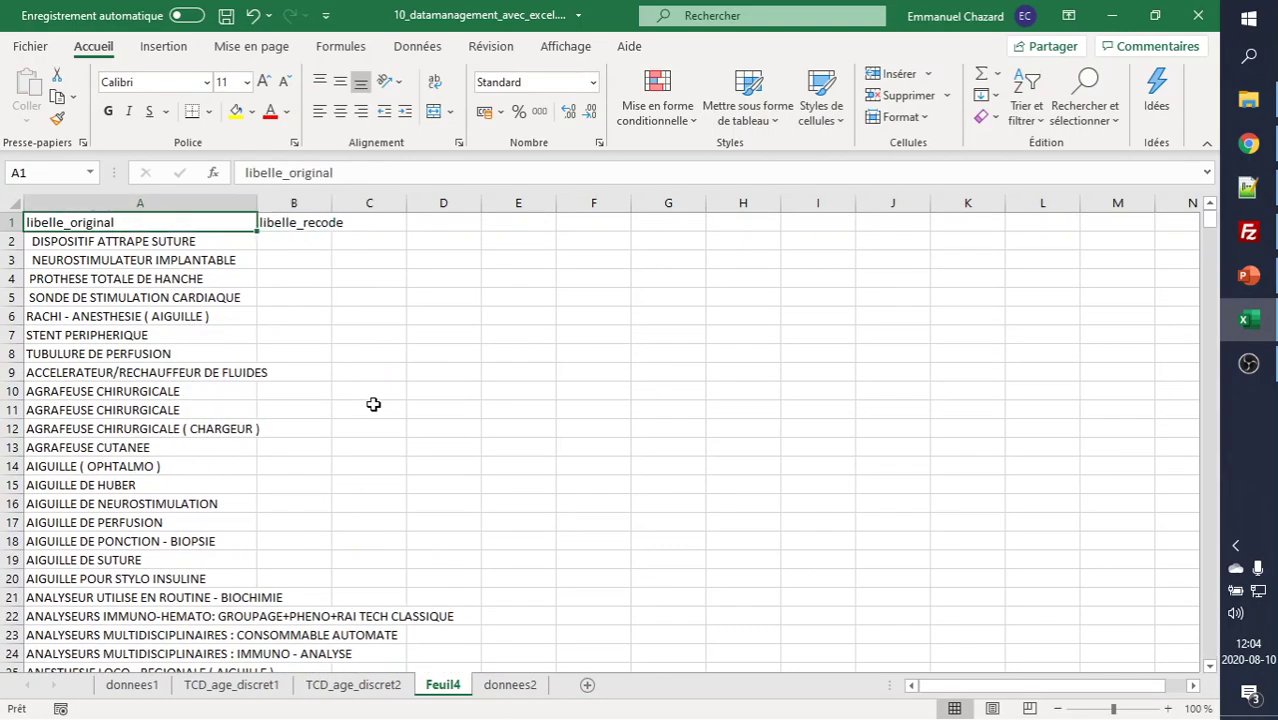
pyautogui.press('Right')
pyautogui.press('Down')
pyautogui.write('=ma')
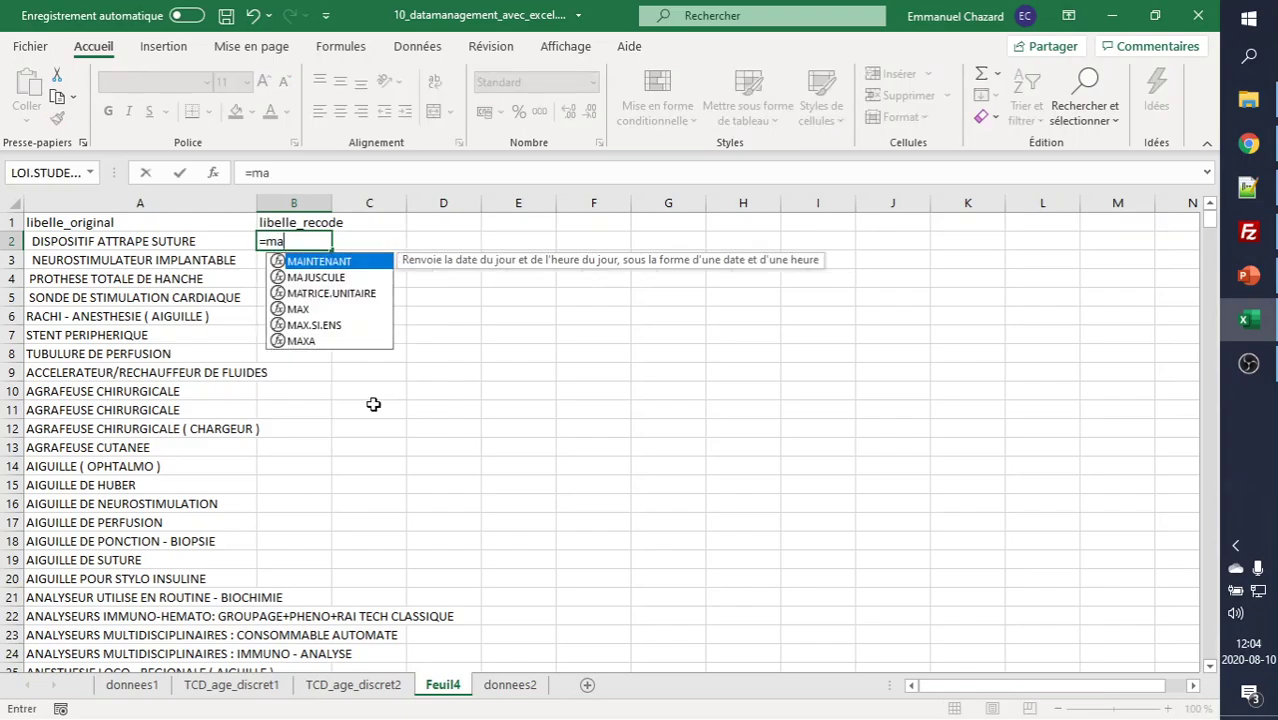
pyautogui.write('juscule(')
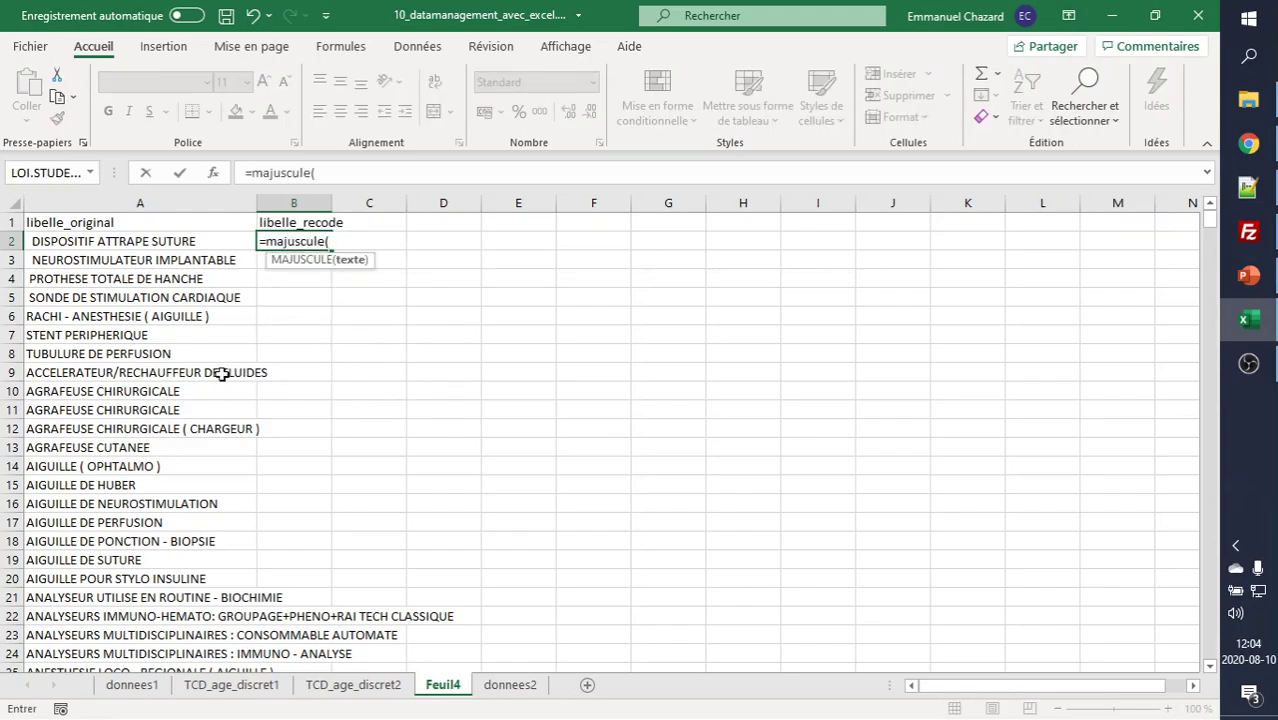
# - Complete =MAJUSCULE(A2) in B2 and fill it down the whole label list
pyautogui.click(162, 245)
pyautogui.write(')')
pyautogui.press('Return')
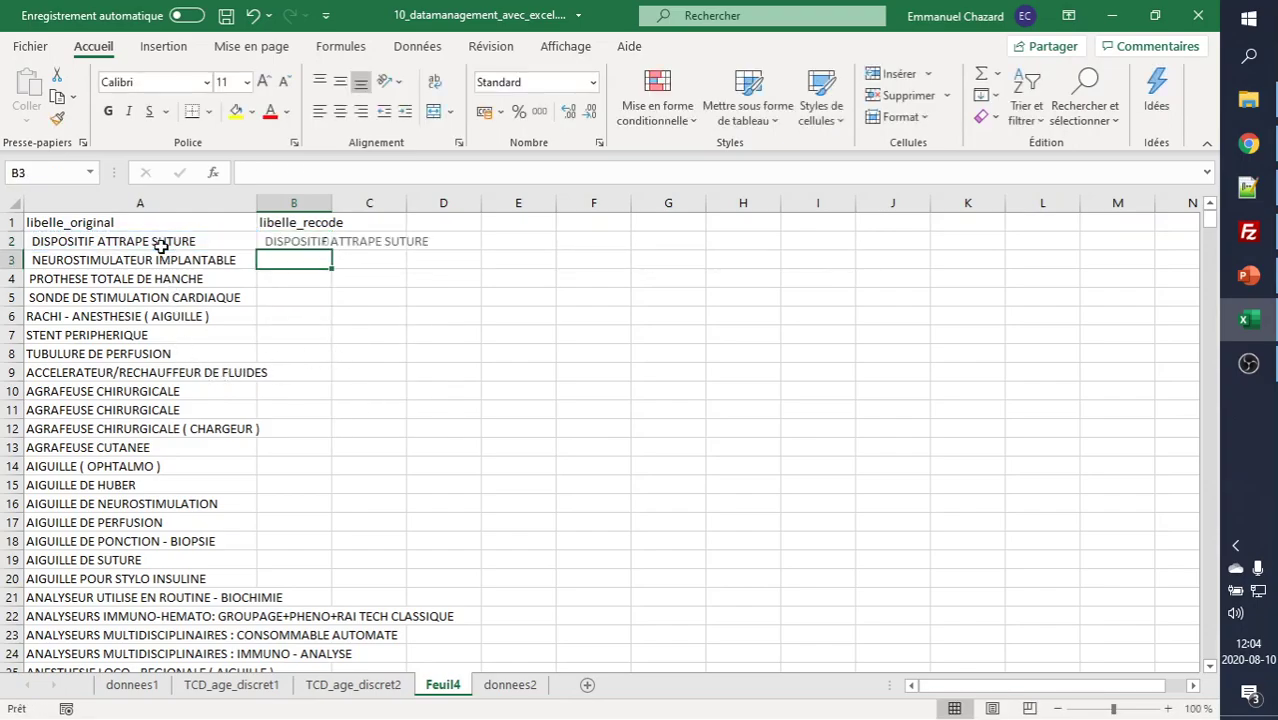
pyautogui.press('Up')
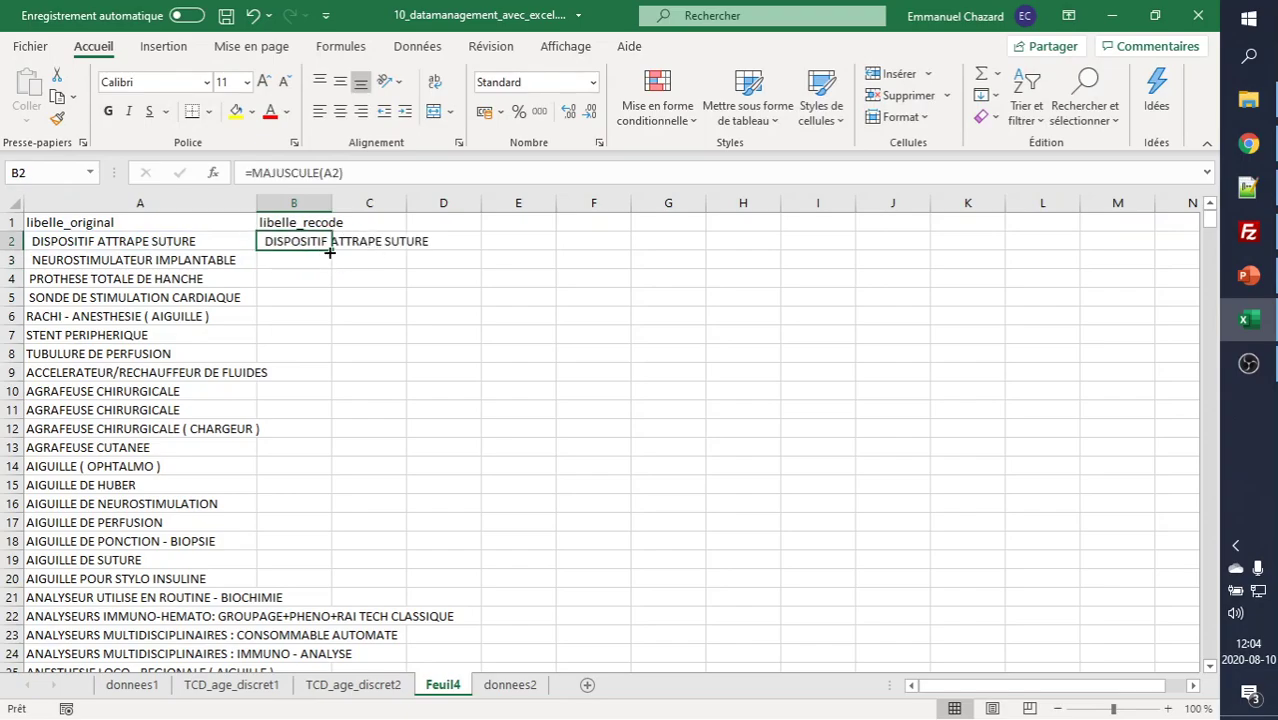
pyautogui.doubleClick(330, 253)
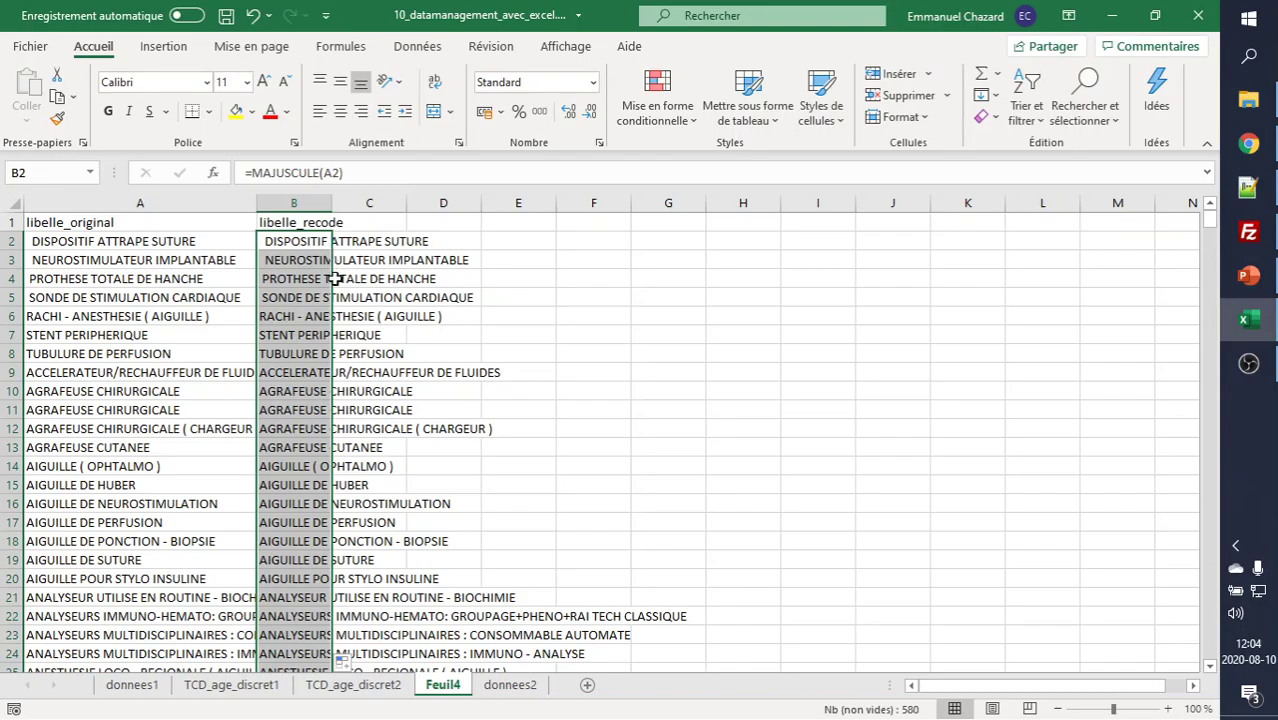
# - Convert column B's uppercase results into plain values
pyautogui.hotkey('ctrl', 'c')
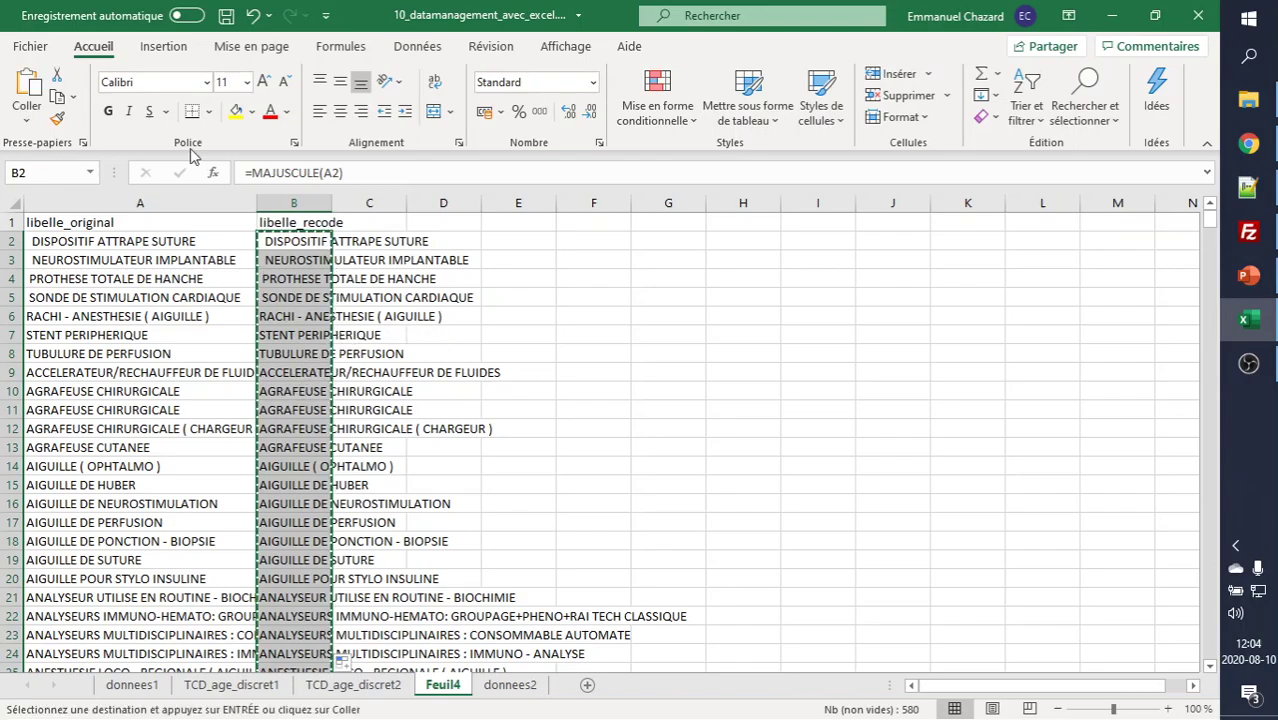
pyautogui.click(27, 119)
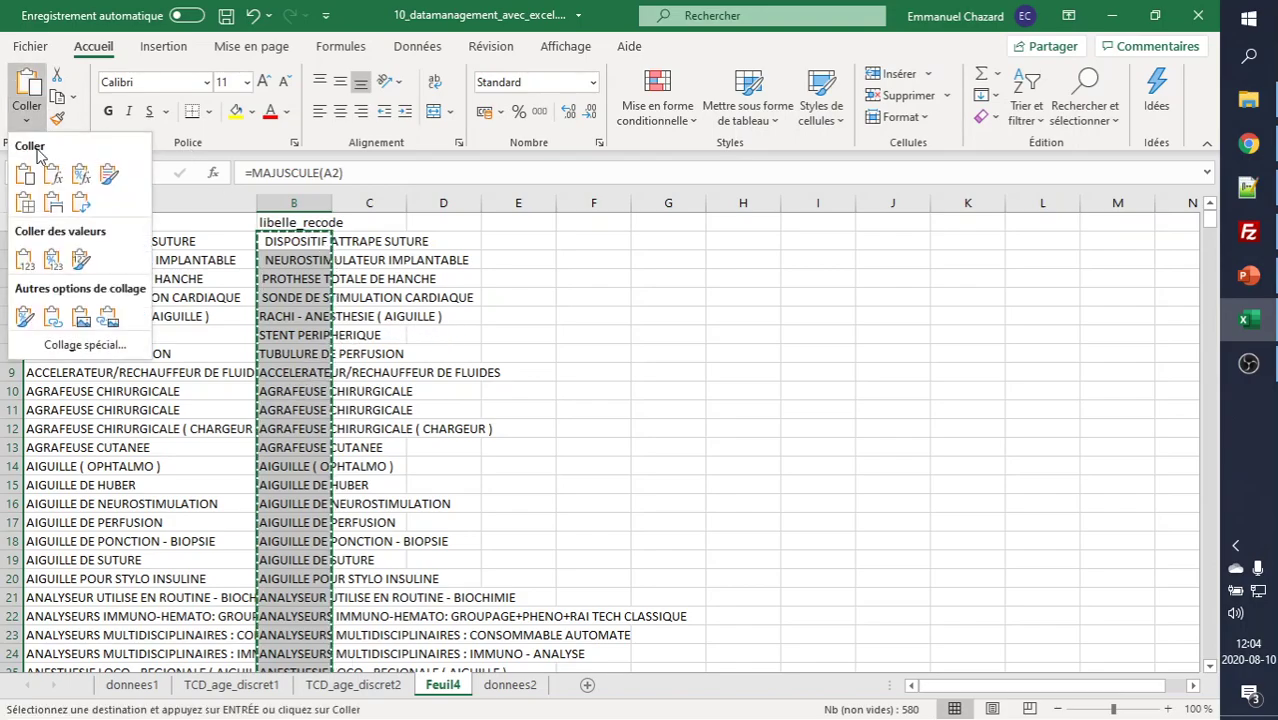
pyautogui.click(24, 261)
pyautogui.press('Down')
pyautogui.click(290, 242)
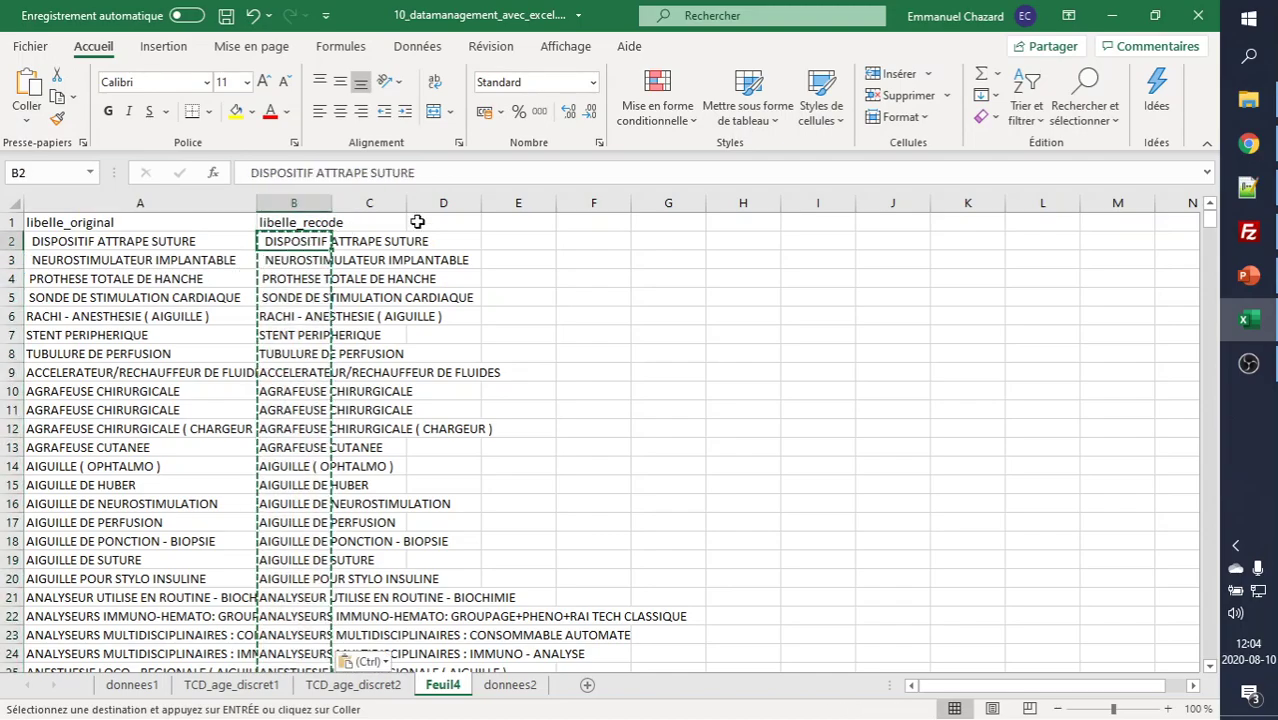
pyautogui.click(248, 173)
pyautogui.press('Delete')
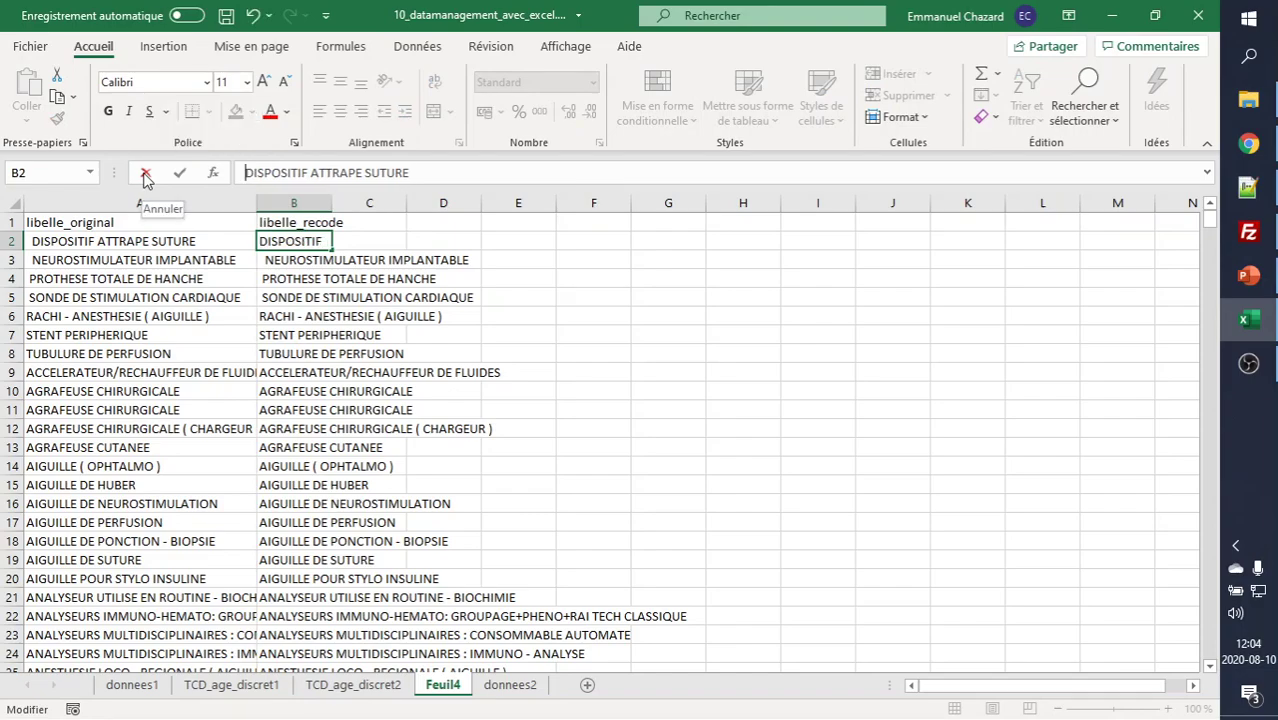
pyautogui.press('Return')
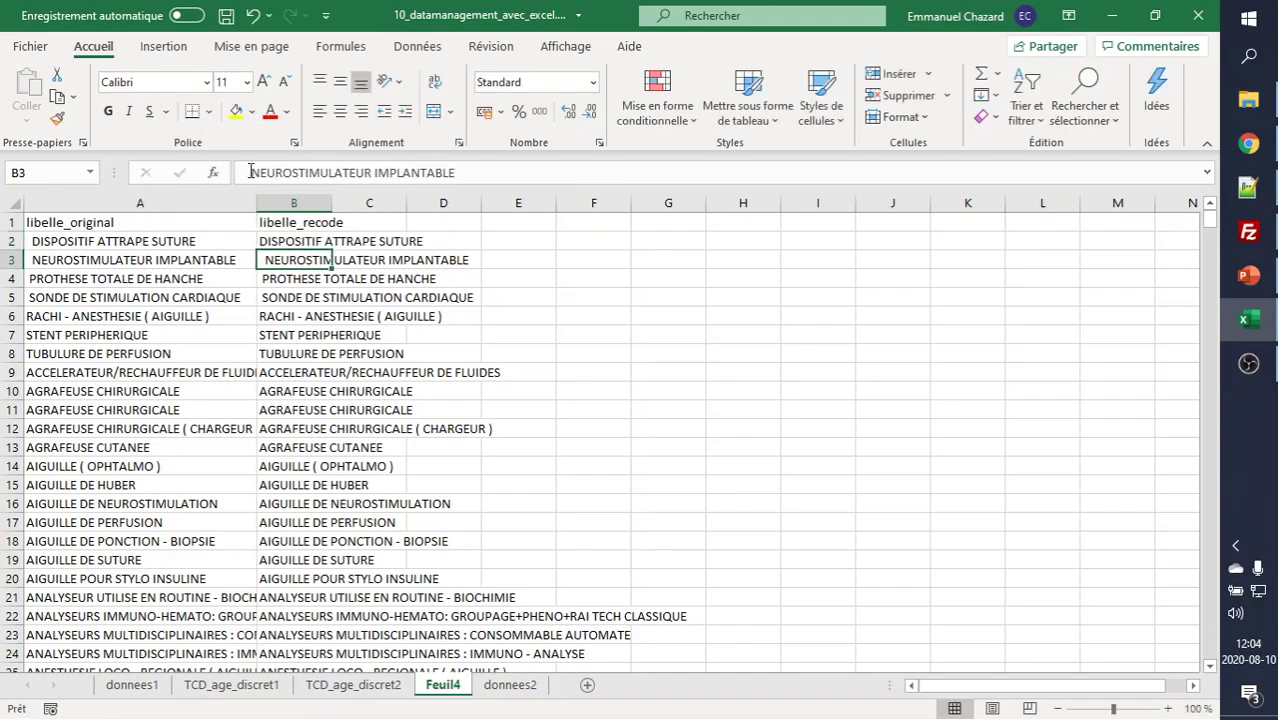
pyautogui.click(250, 172)
pyautogui.press('Delete')
pyautogui.press('Return')
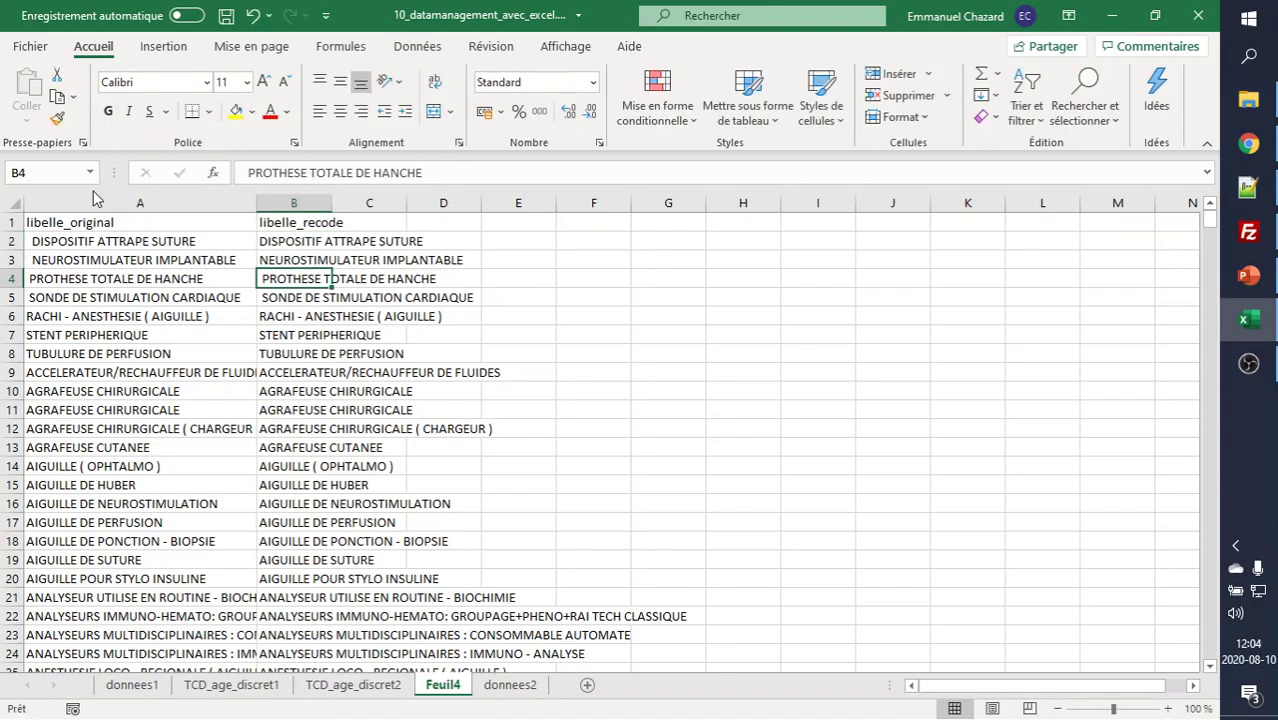
pyautogui.press('F2')
pyautogui.press('Home')
pyautogui.press('Delete')
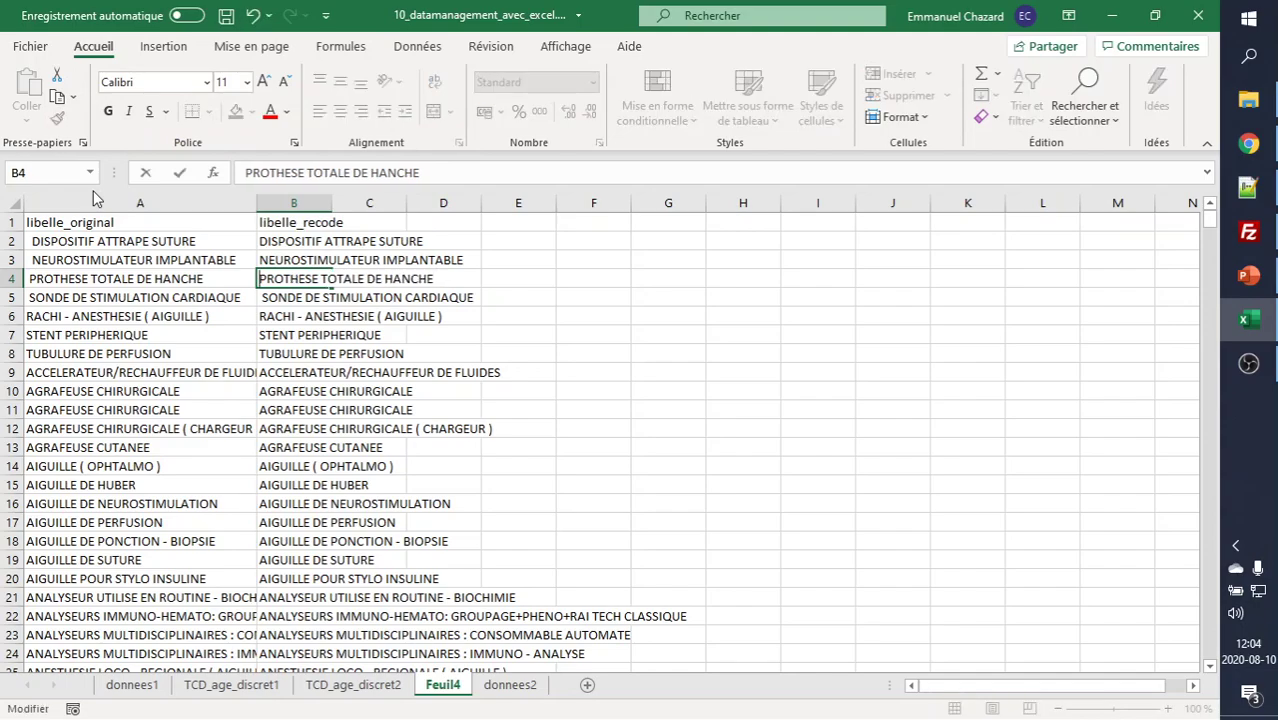
pyautogui.press('Return')
pyautogui.press('F2')
pyautogui.press('Home')
pyautogui.press('Delete')
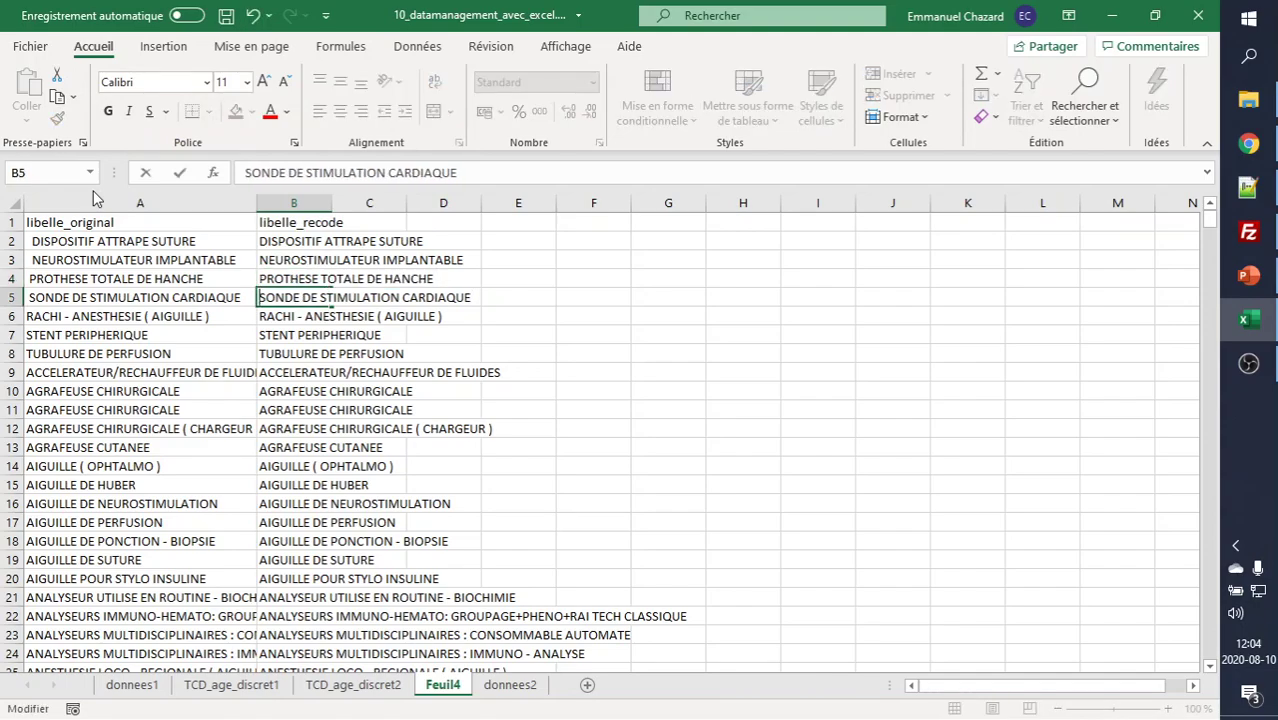
pyautogui.press('Return')
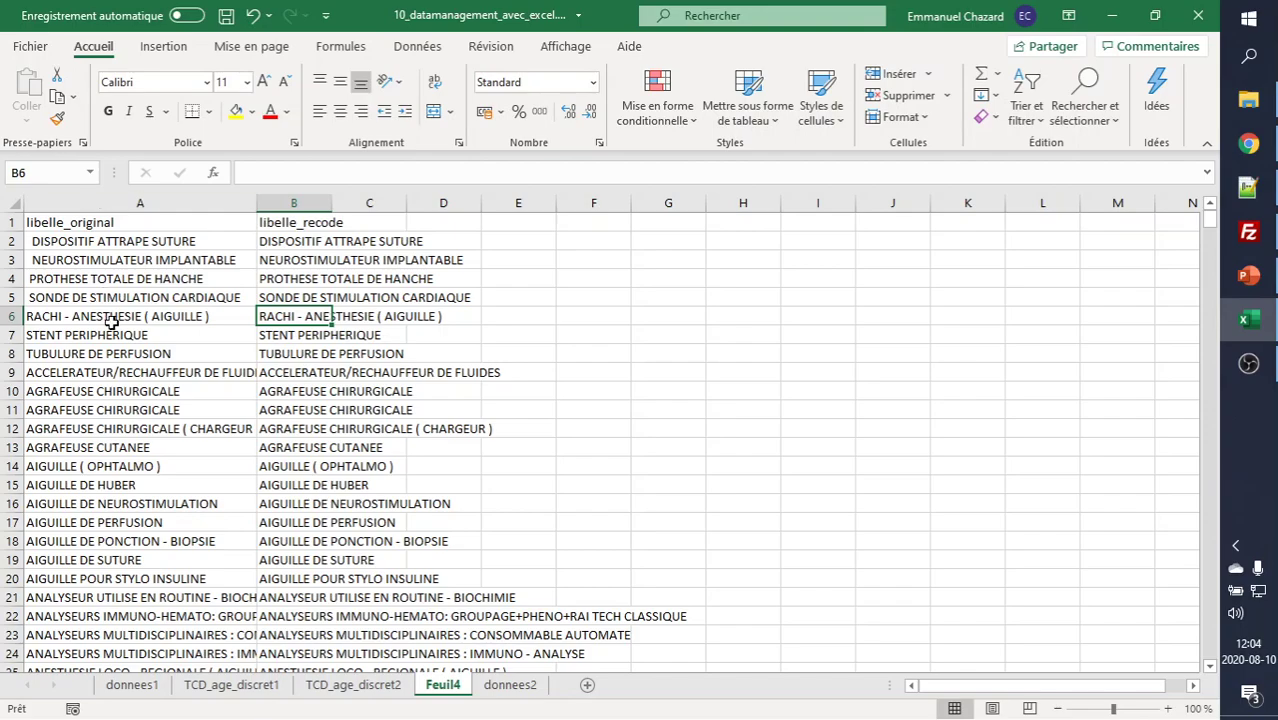
pyautogui.click(323, 466)
# - Fill B14:B20 with AIGUILLE for all the needle labels
pyautogui.scroll(-3, 323, 466)
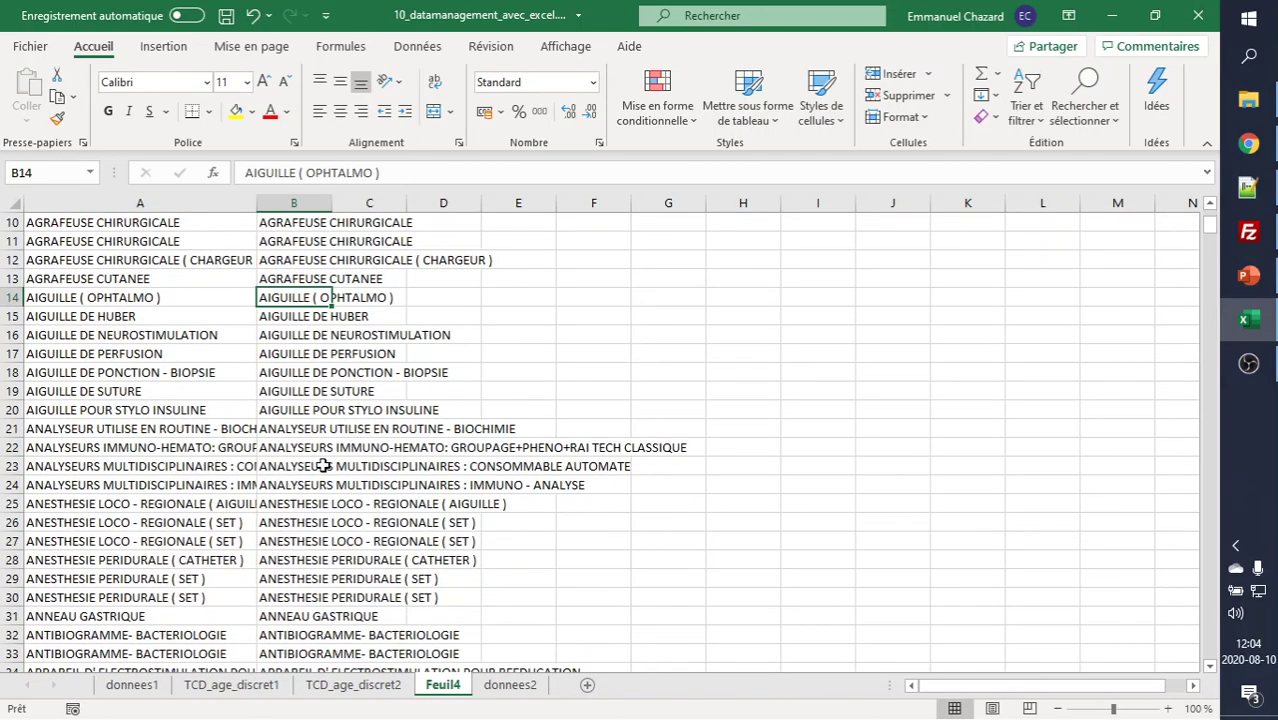
pyautogui.scroll(-2, 323, 460)
pyautogui.scroll(3, 330, 458)
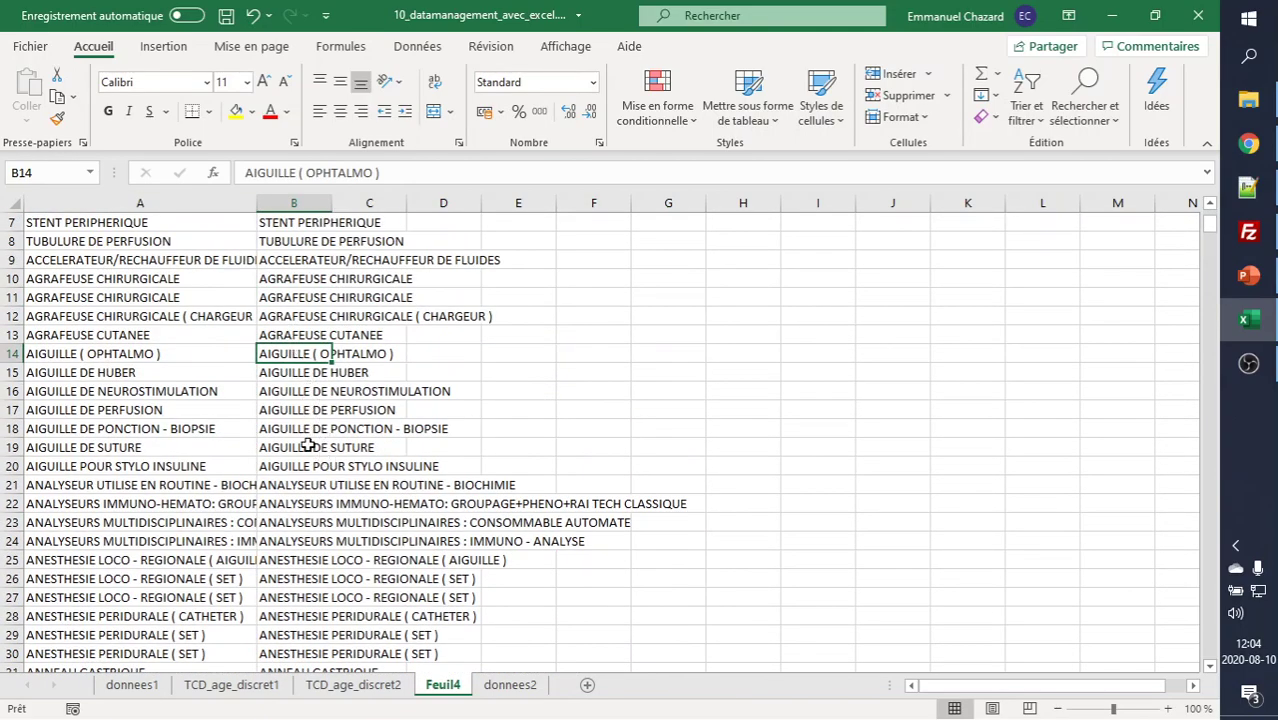
pyautogui.keyDown('shift'); pyautogui.click(309, 466); pyautogui.keyUp('shift')
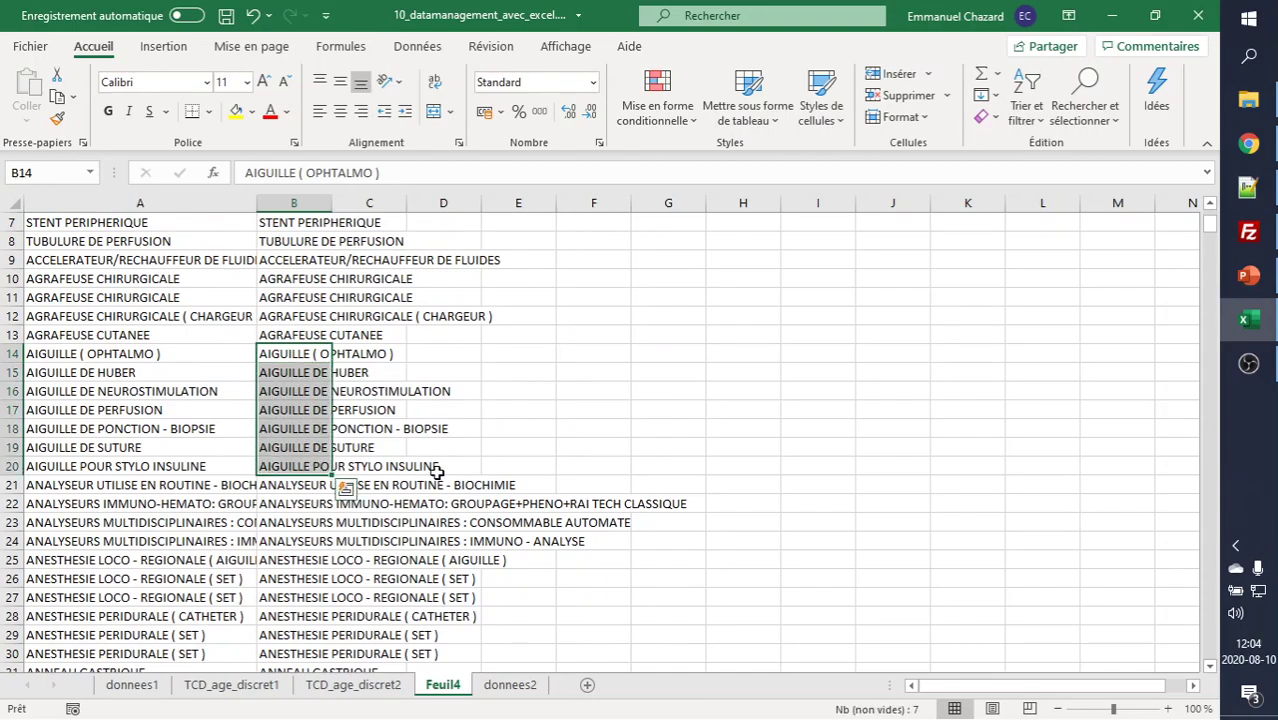
pyautogui.write('A')
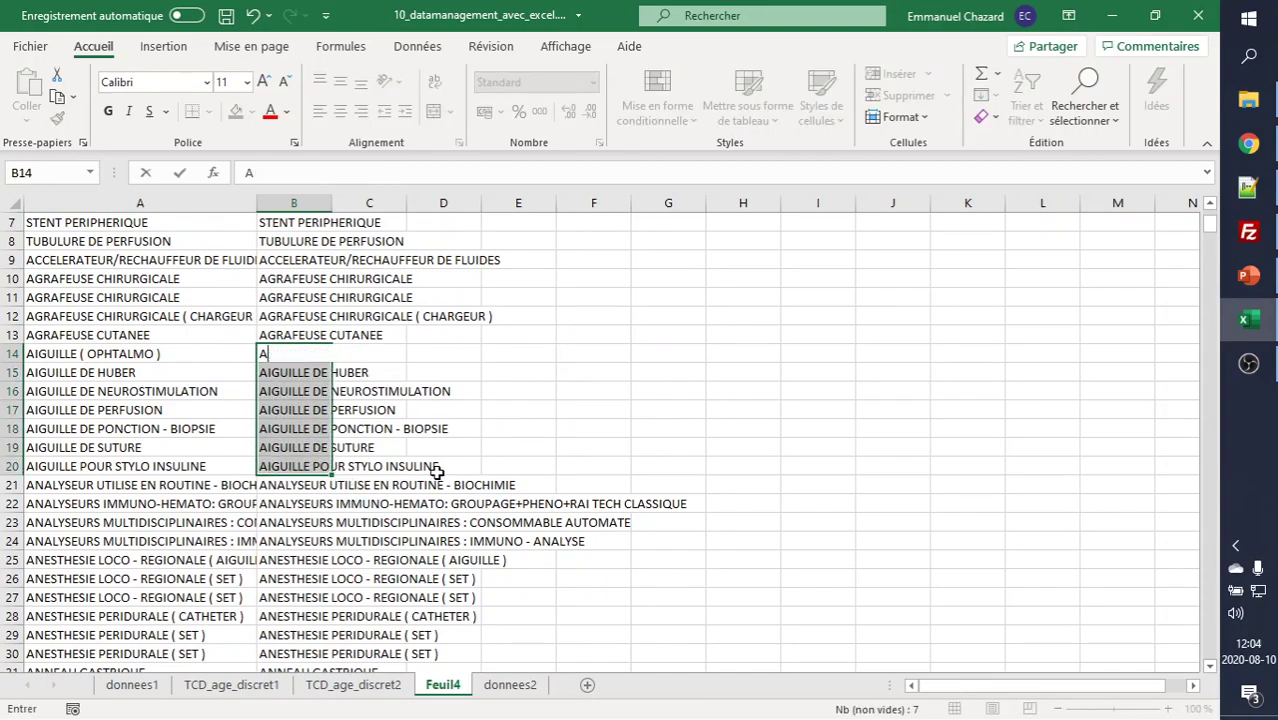
pyautogui.write('IGUILLE')
pyautogui.hotkey('ctrl', 'Return')
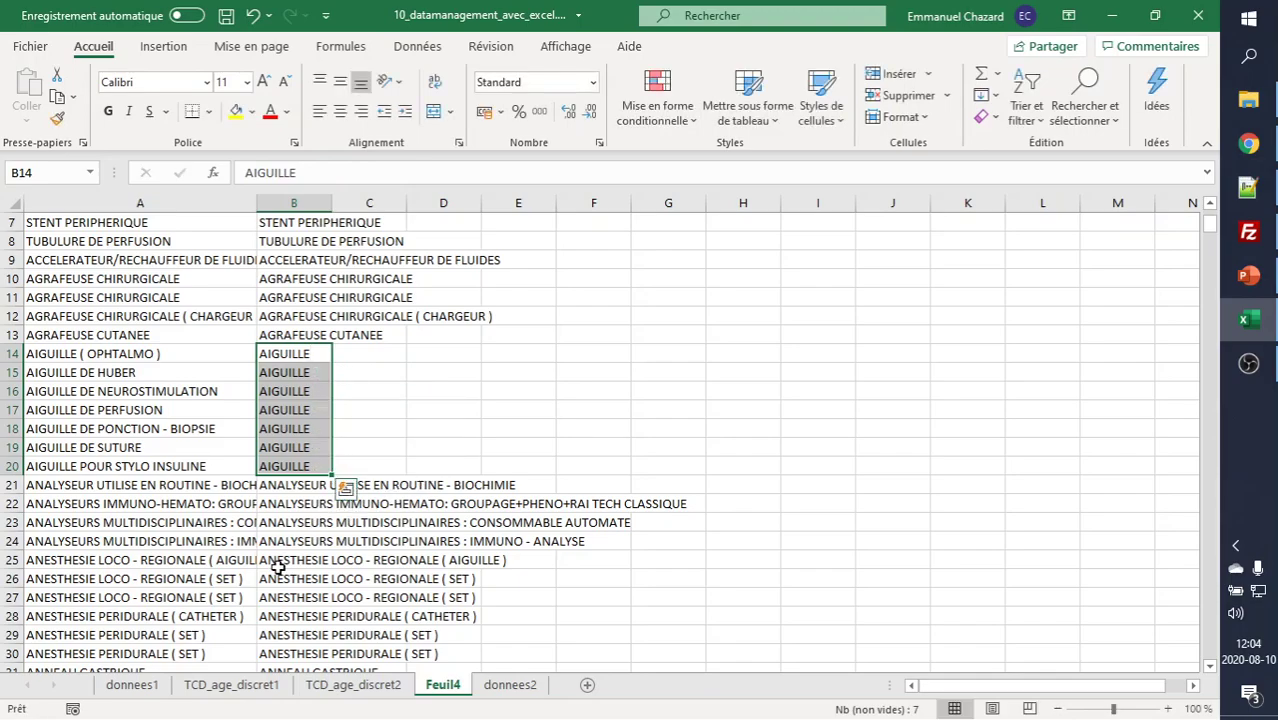
# - Shorten B25 to ANESTHESIE LOCO - REGIONALE and copy it into B26:B27
pyautogui.click(295, 558)
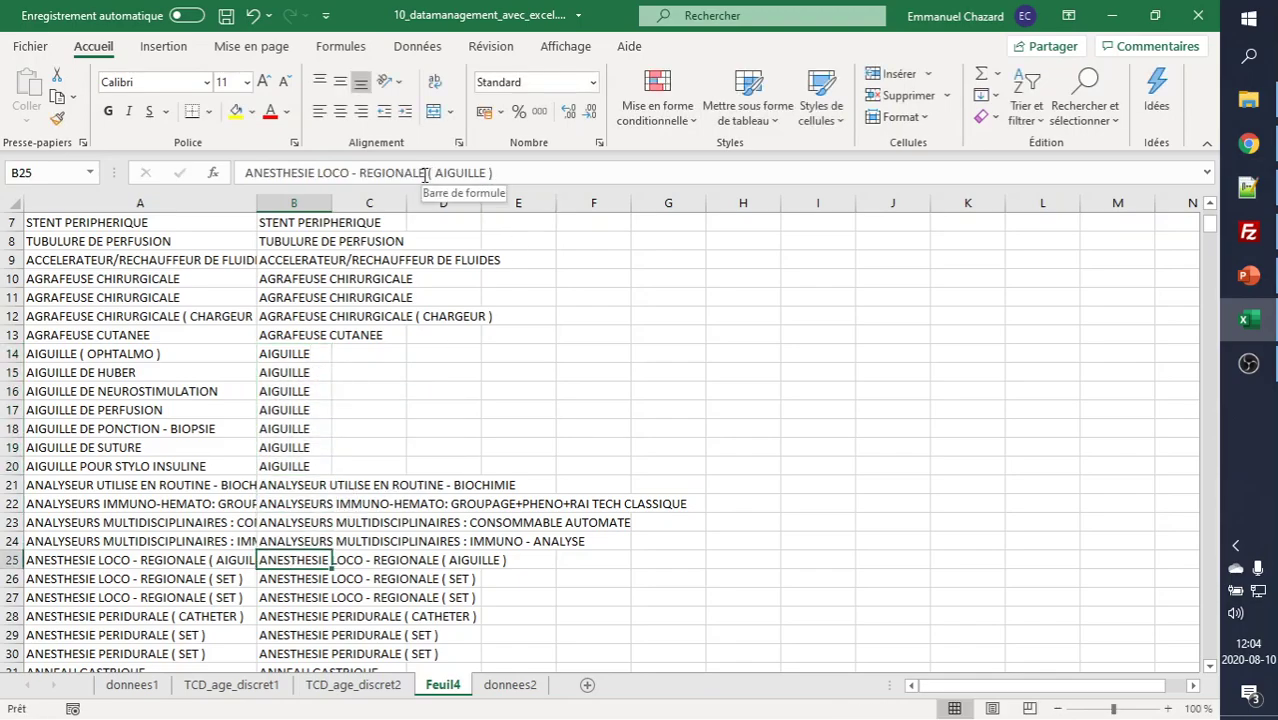
pyautogui.moveTo(428, 173); pyautogui.dragTo(770, 162)
pyautogui.press('Delete')
pyautogui.press('Return')
pyautogui.press('Up')
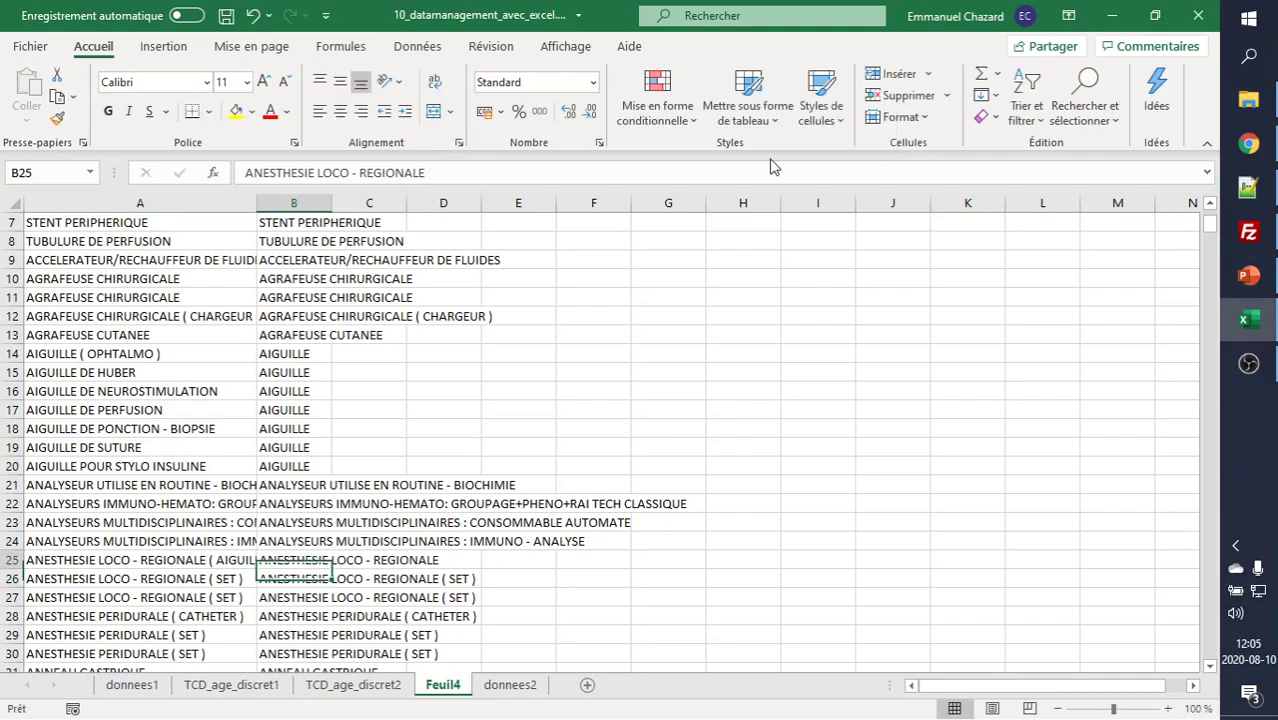
pyautogui.hotkey('ctrl', 'c')
pyautogui.press('Down')
pyautogui.hotkey('shift', 'Down')
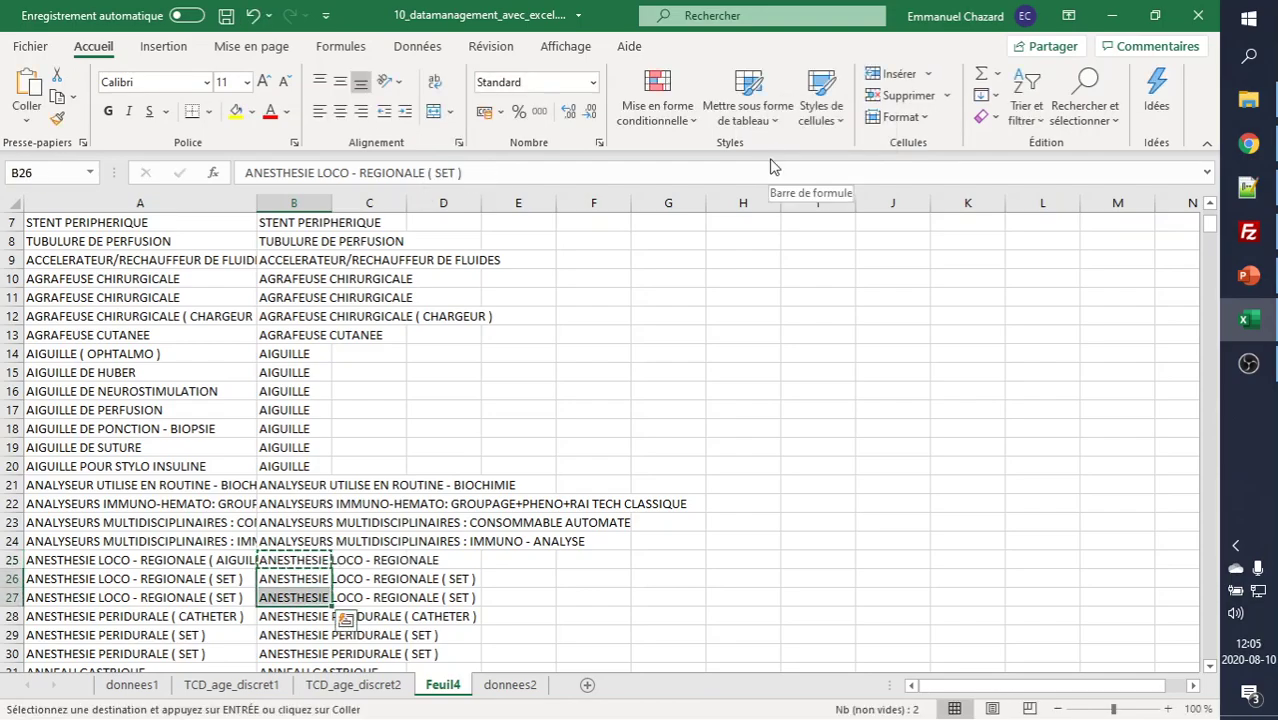
pyautogui.hotkey('ctrl', 'v')
# - Shorten B28 to ANESTHESIE PERIDURALE and copy it into B29:B30
pyautogui.scroll(-3, 759, 337)
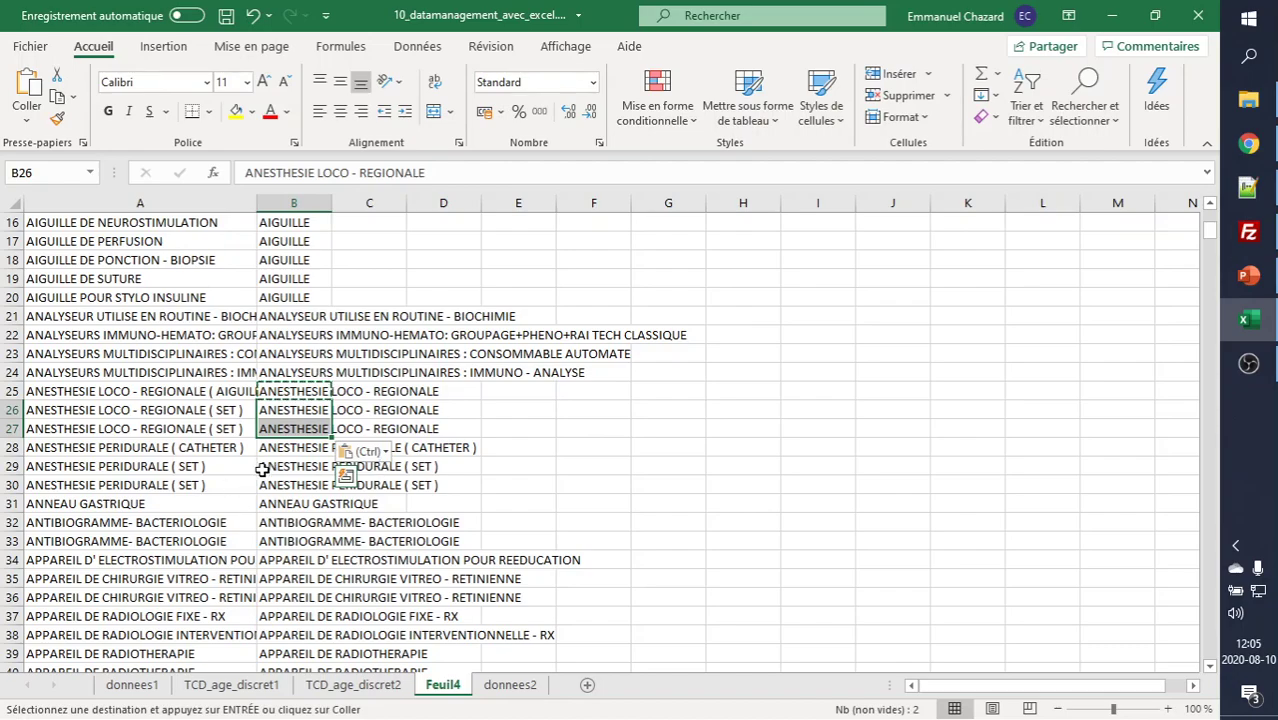
pyautogui.click(275, 467)
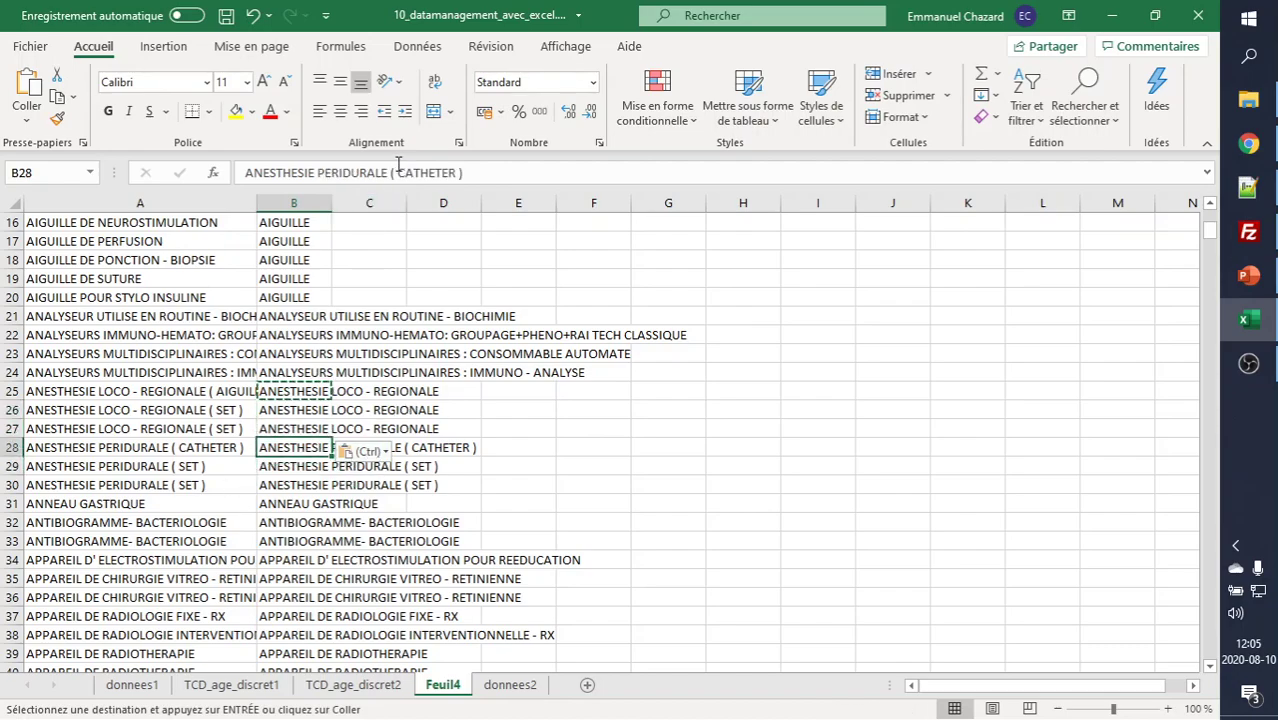
pyautogui.moveTo(389, 172); pyautogui.dragTo(674, 165)
pyautogui.press('Delete')
pyautogui.press('Return')
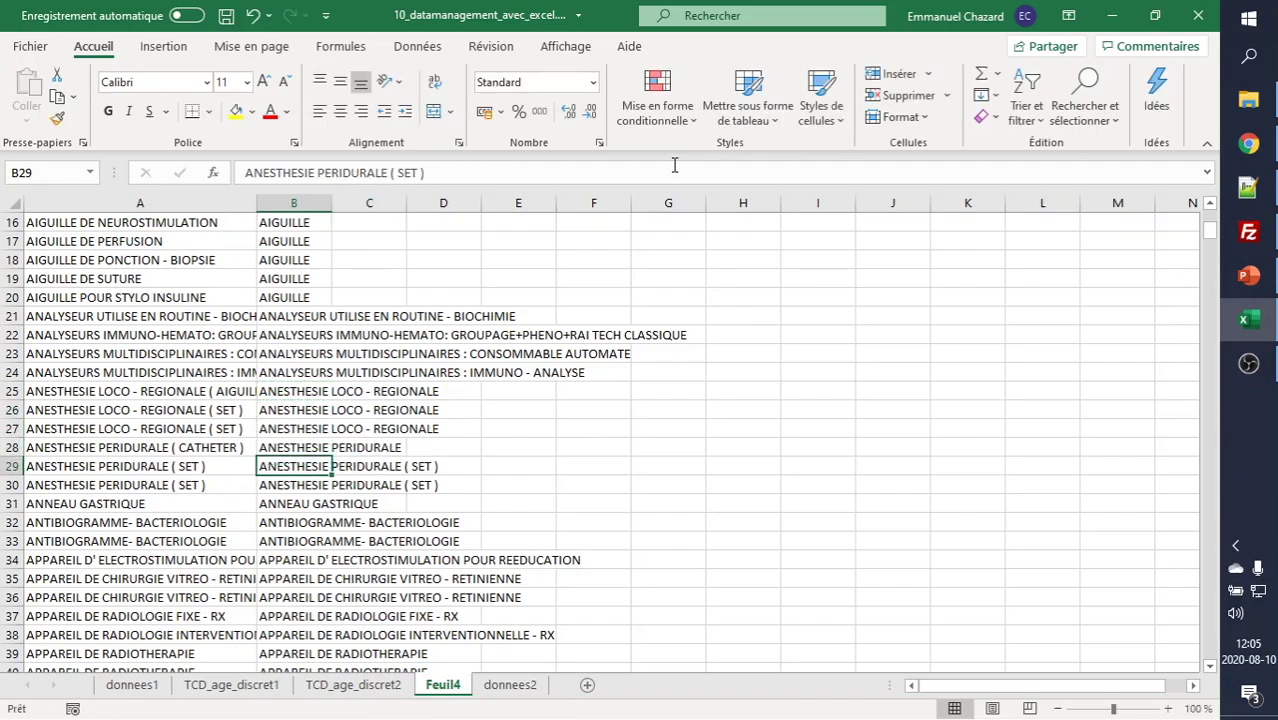
pyautogui.press('Up')
pyautogui.hotkey('ctrl', 'c')
pyautogui.press('Down')
pyautogui.hotkey('shift', 'Down')
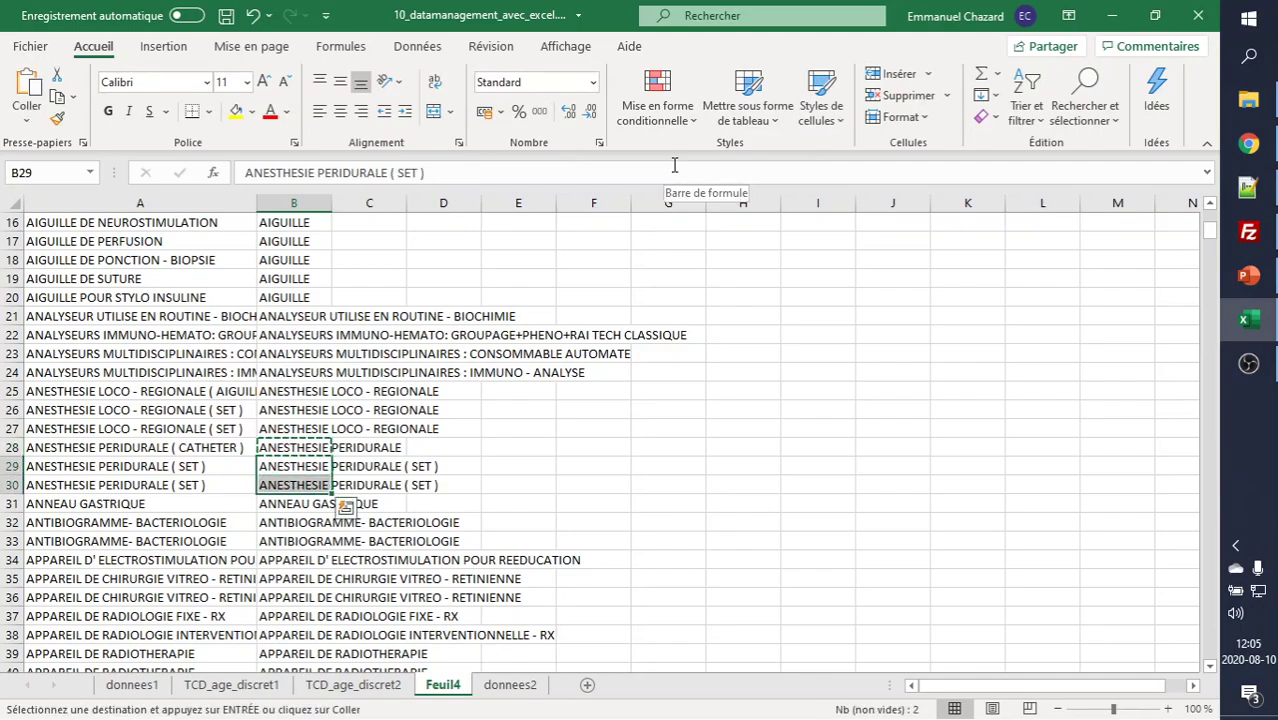
pyautogui.hotkey('ctrl', 'v')
pyautogui.press('Down')
pyautogui.press('Down')
pyautogui.press('Down')
pyautogui.press('Down')
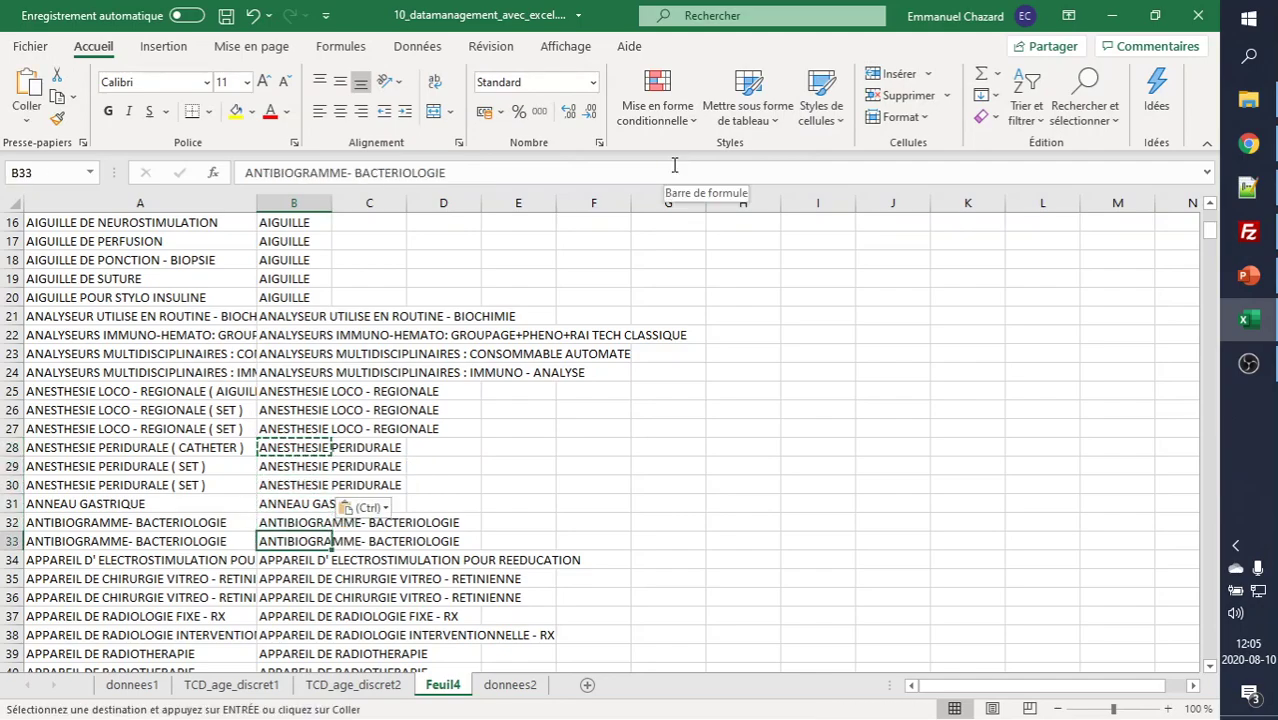
pyautogui.press('Down')
pyautogui.press('Down')
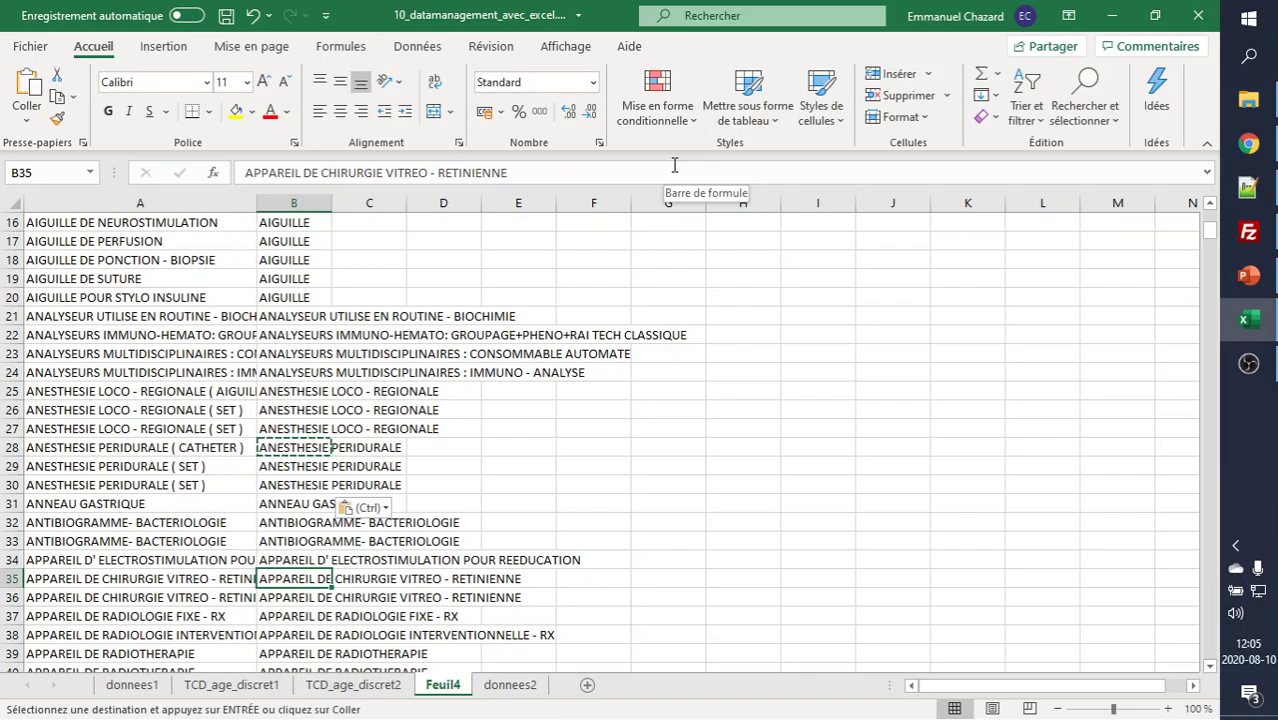
# - Make the two vitreo-retinal labels in B35:B36 identical
pyautogui.scroll(-1, 537, 603)
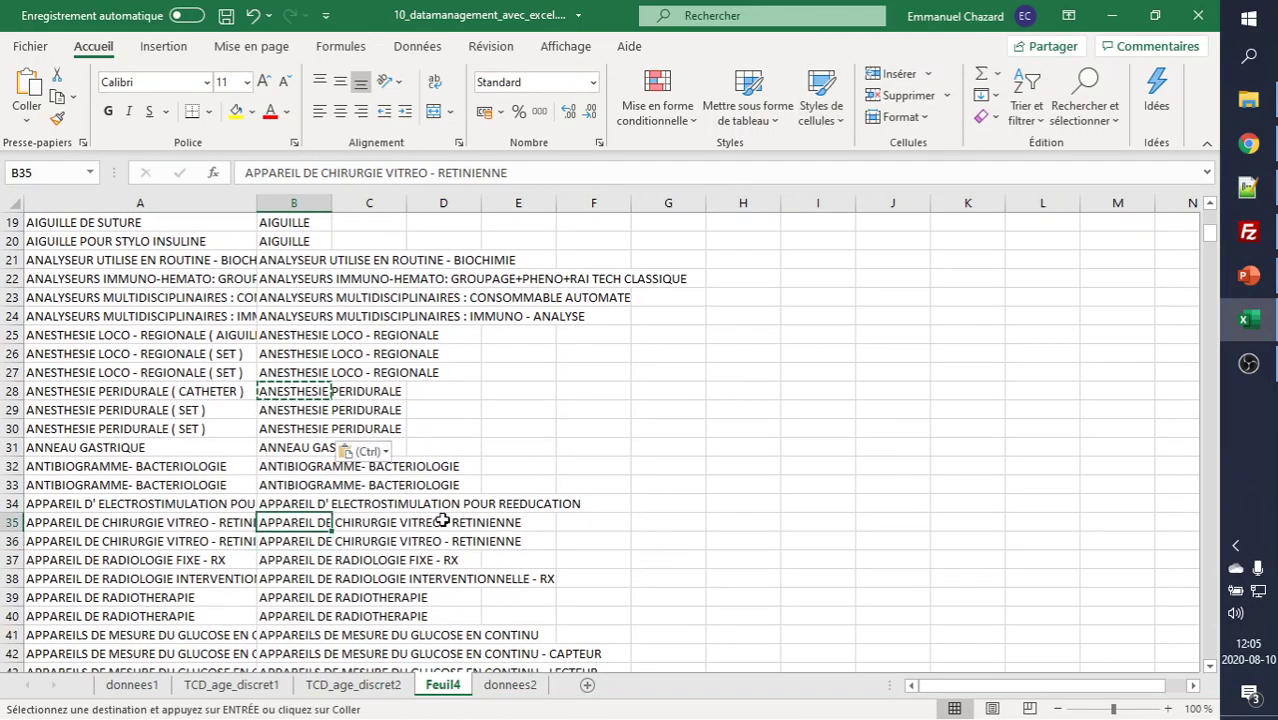
pyautogui.press('F2')
pyautogui.press('Return')
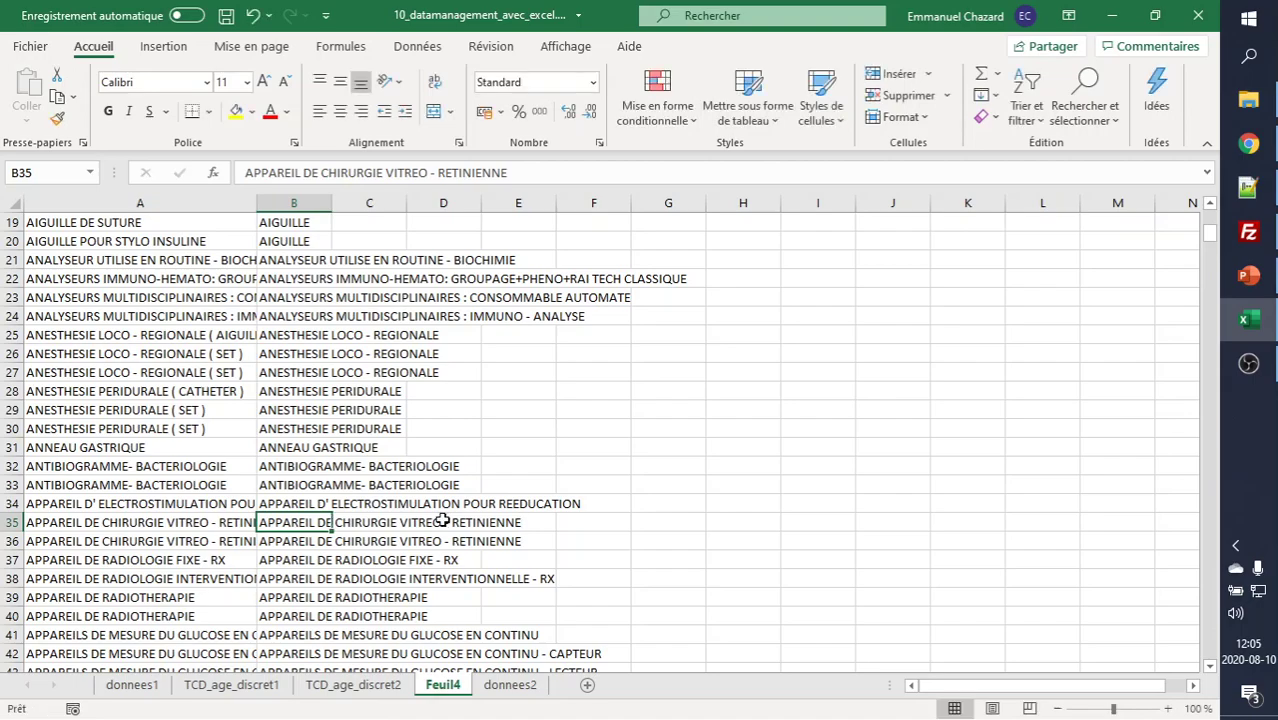
pyautogui.press('F2')
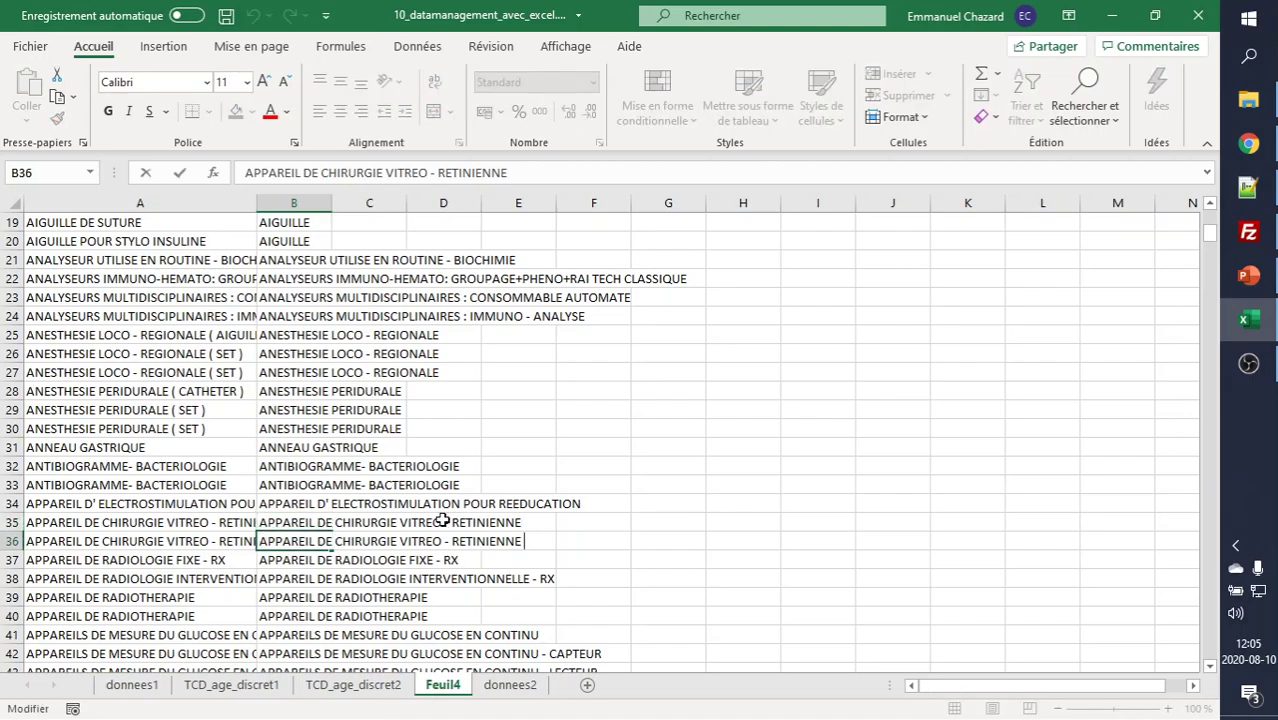
pyautogui.press('Escape')
pyautogui.hotkey('shift', 'Up')
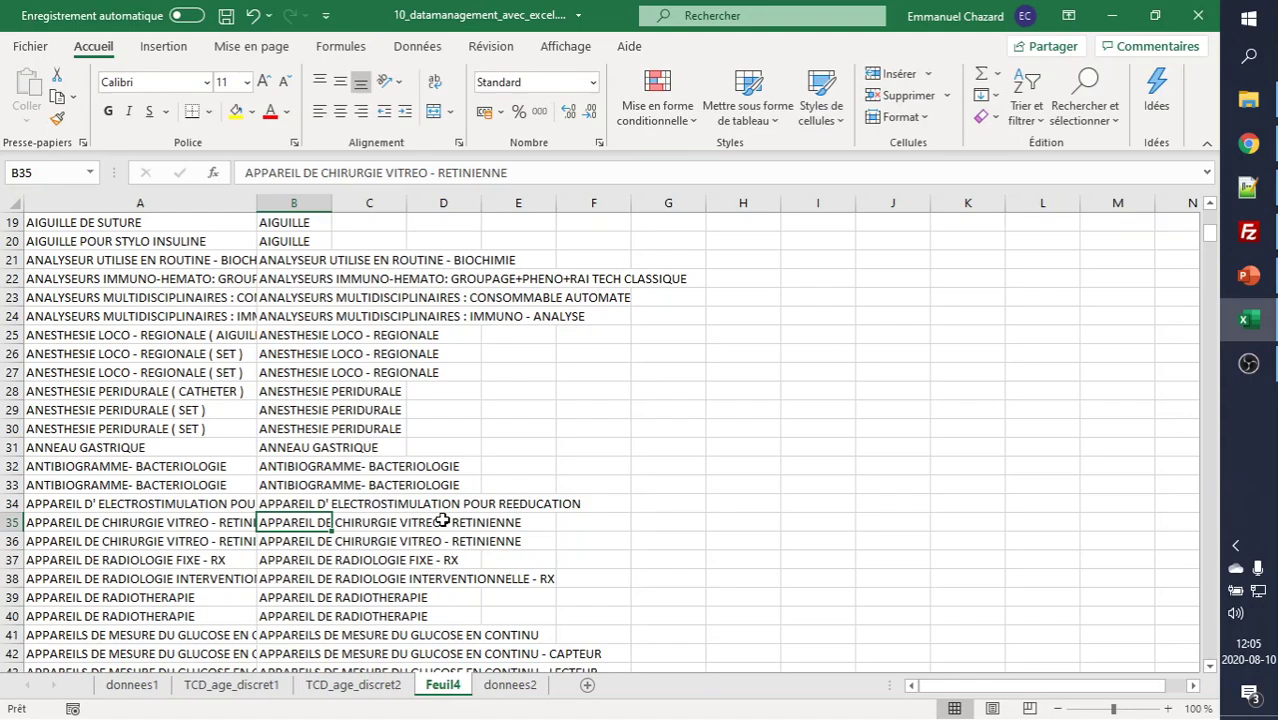
pyautogui.hotkey('ctrl', 'c')
pyautogui.hotkey('shift', 'Down')
pyautogui.hotkey('ctrl', 'v')
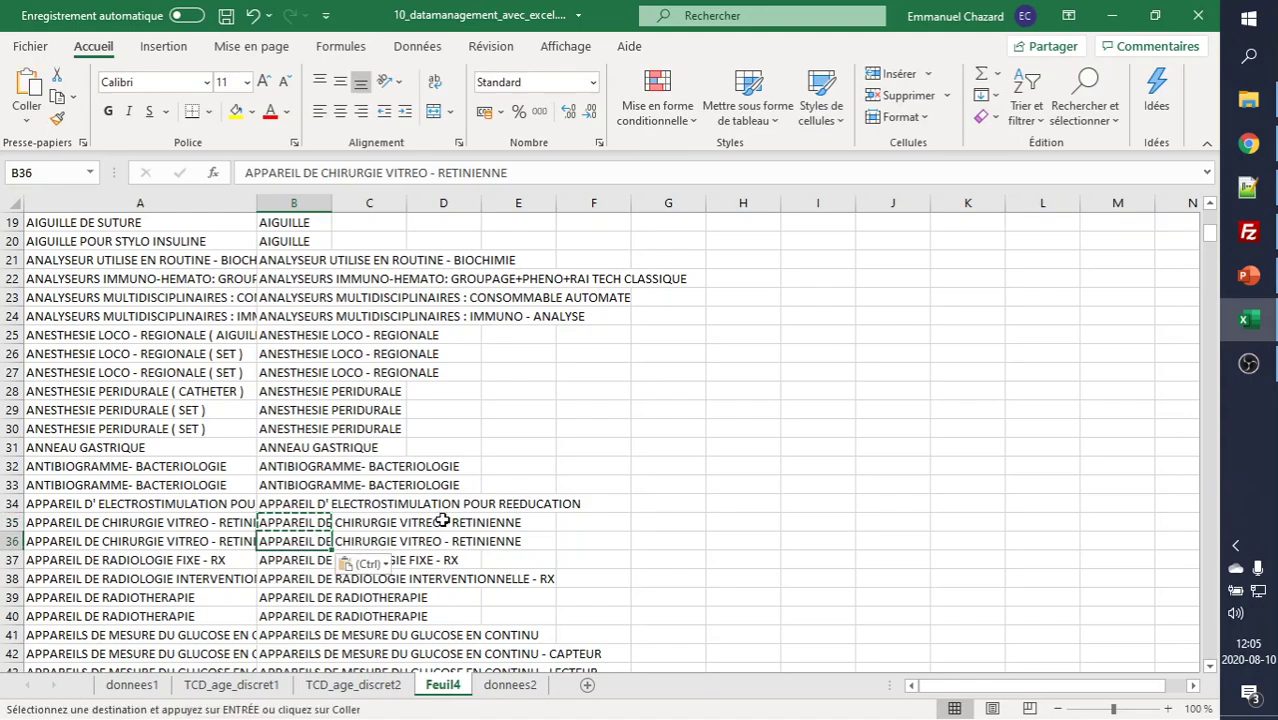
# - Copy the radiotherapy label from B39 into row 40
pyautogui.press('Down')
pyautogui.press('Down')
pyautogui.press('Down')
pyautogui.hotkey('ctrl', 'c')
pyautogui.press('Down')
pyautogui.hotkey('ctrl', 'v')
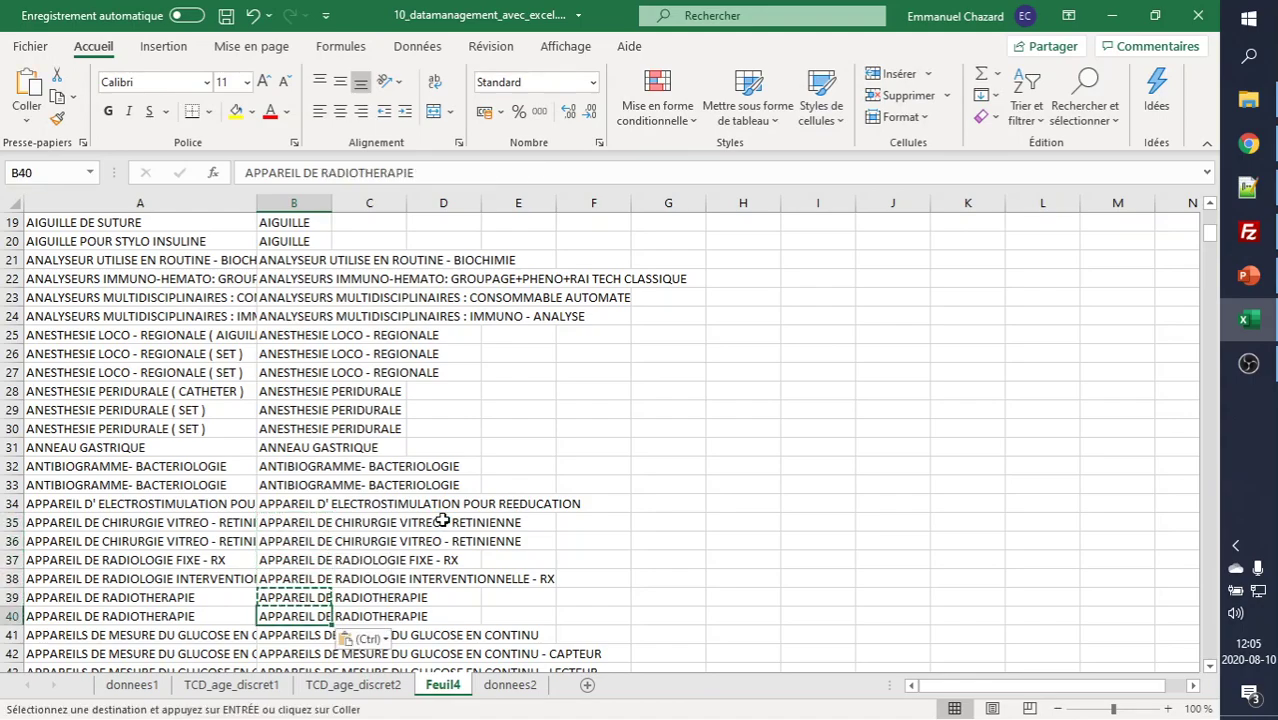
# - Copy the short glucose monitor label from B41 into rows 42 and 43
pyautogui.scroll(-2, 468, 545)
pyautogui.scroll(-1, 468, 545)
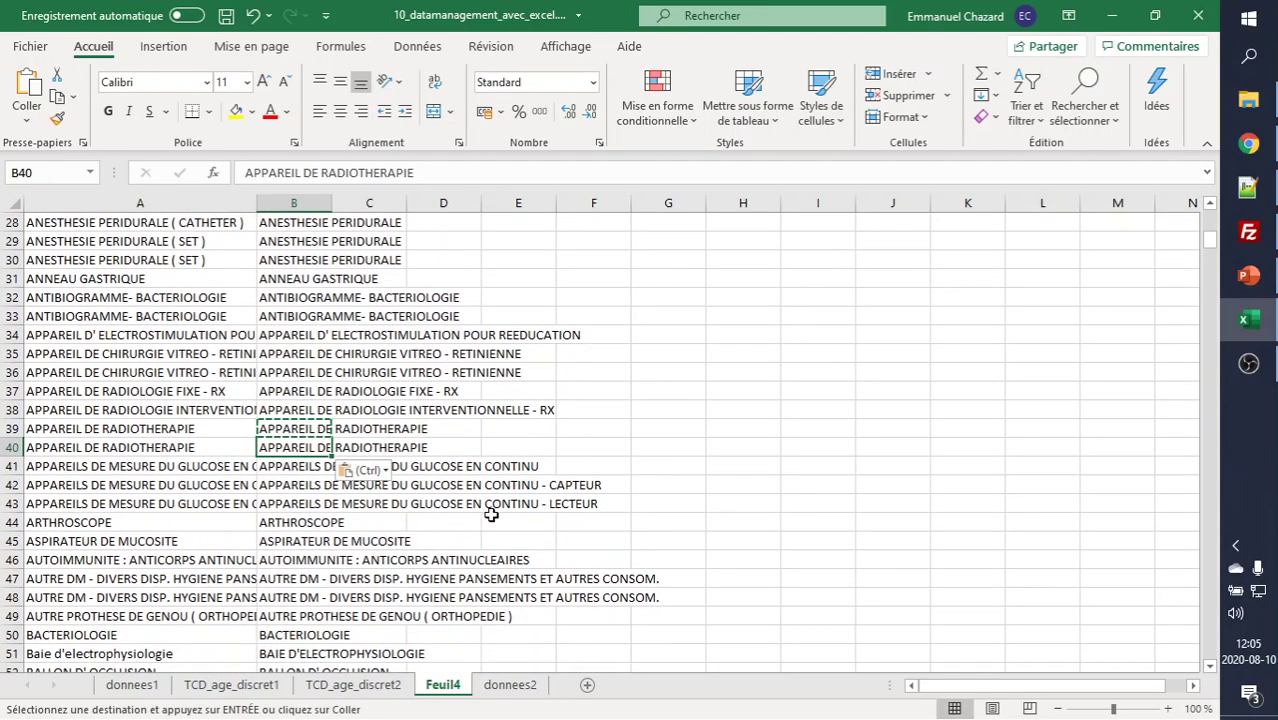
pyautogui.press('Down')
pyautogui.hotkey('ctrl', 'c')
pyautogui.press('Down')
pyautogui.hotkey('shift', 'Down')
pyautogui.hotkey('ctrl', 'v')
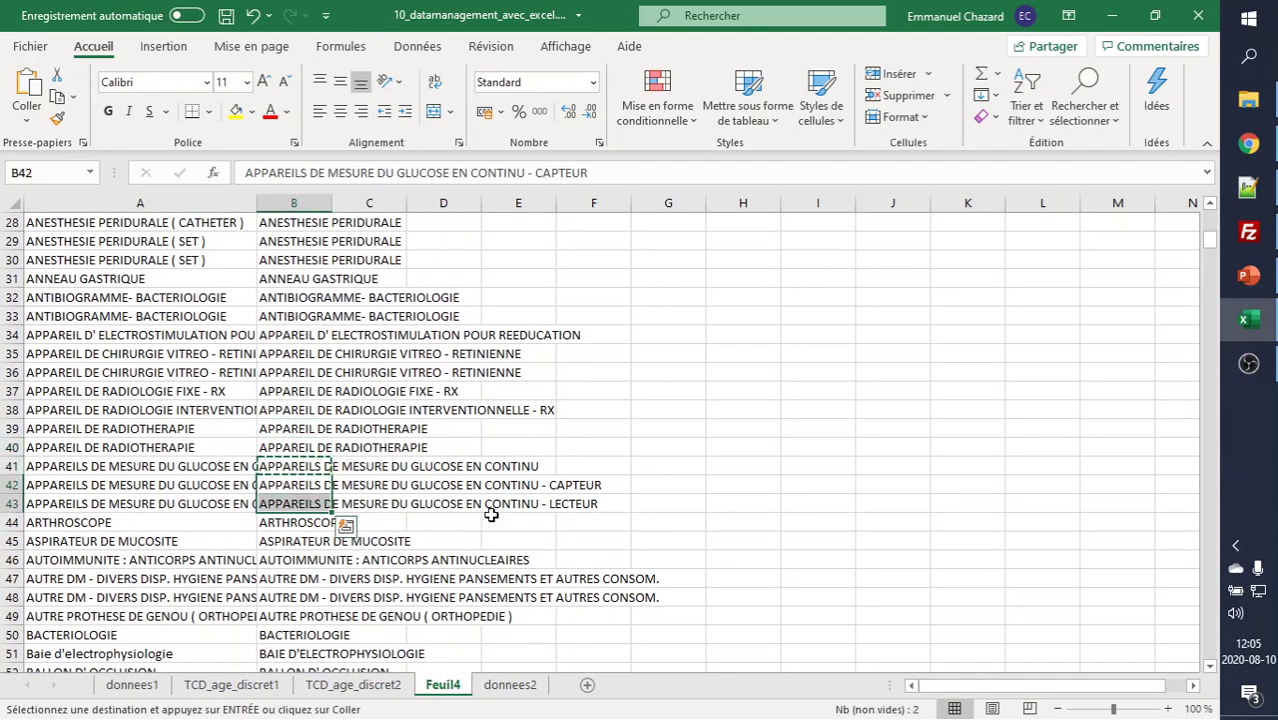
pyautogui.press('Down')
pyautogui.press('Down')
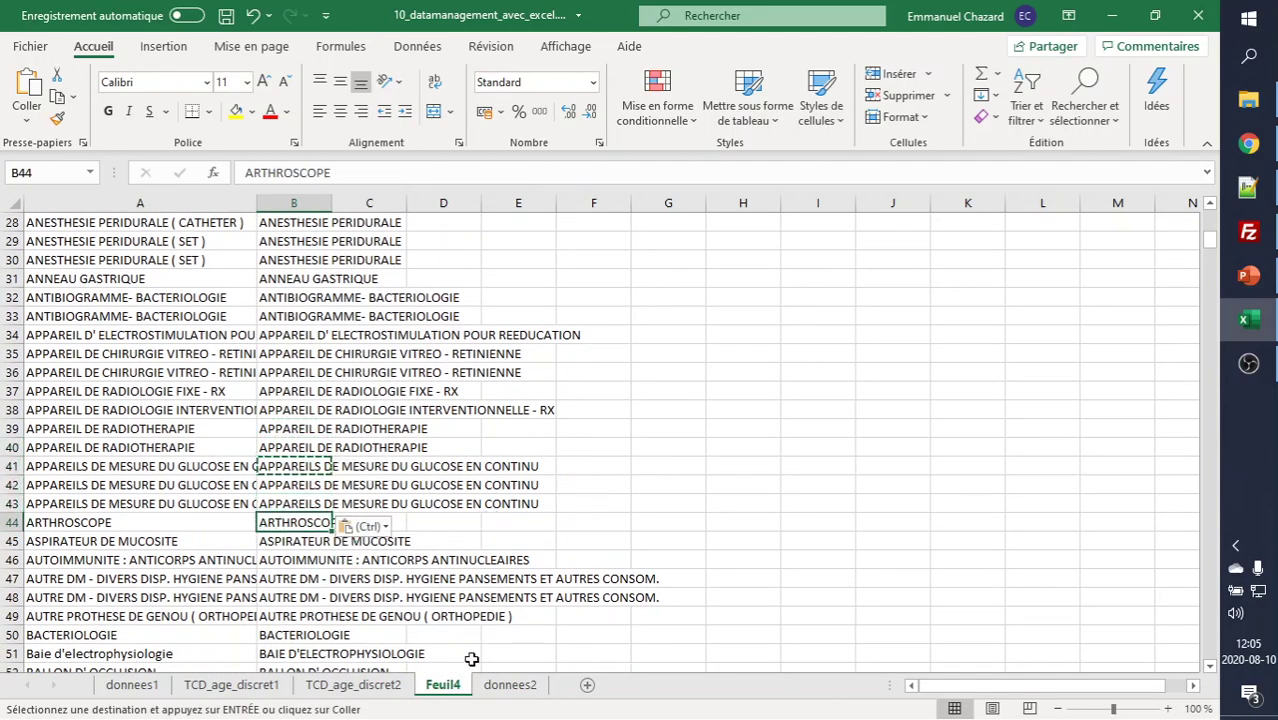
# - Copy the BIBERON label into the duplicate BIBERON row below it
pyautogui.scroll(-6, 470, 615)
pyautogui.click(313, 564)
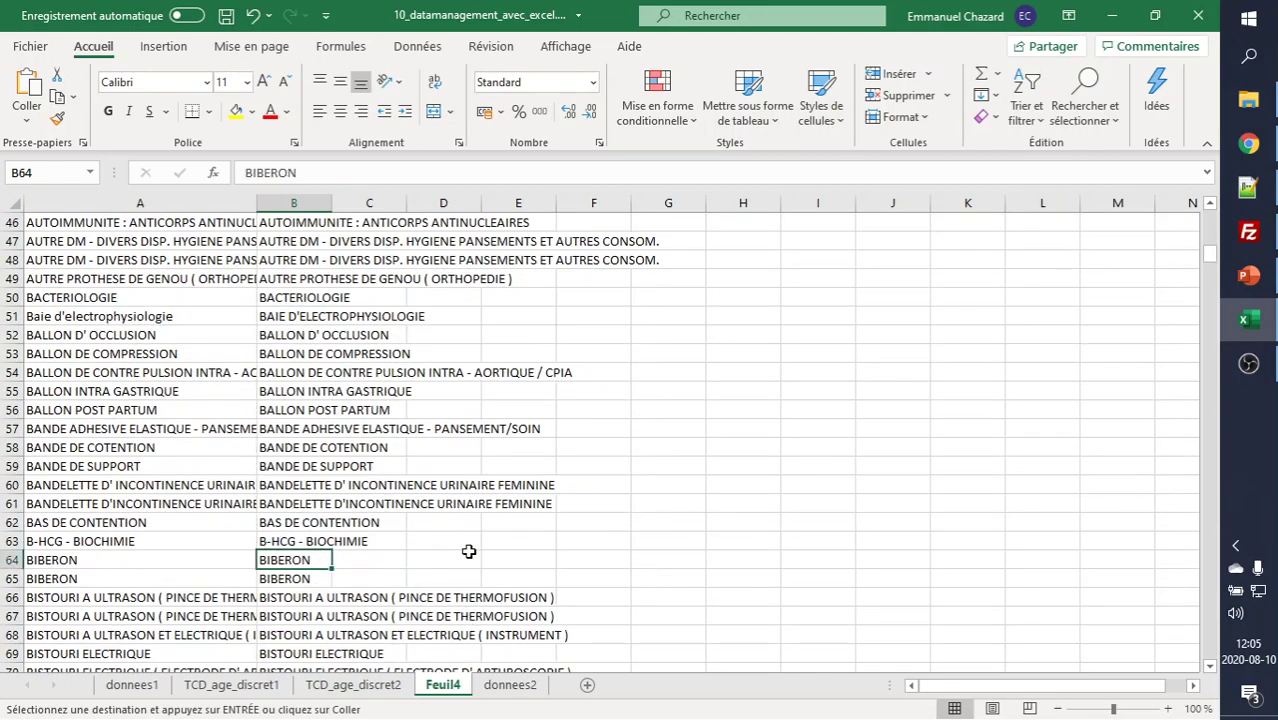
pyautogui.hotkey('ctrl', 'c')
pyautogui.press('Down')
pyautogui.hotkey('ctrl', 'v')
pyautogui.press('Down')
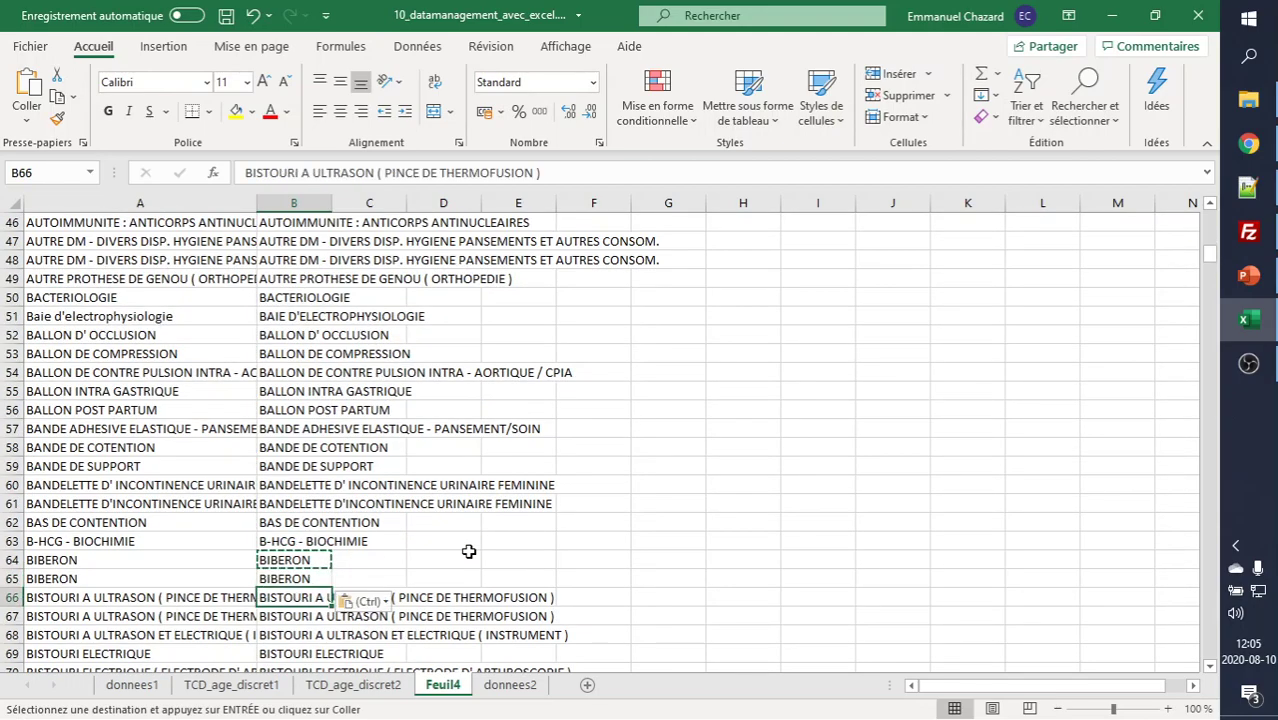
# - Shorten the scalpel label to BISTOURI A ULTRASON and copy it into rows 67 and 68
pyautogui.click(377, 173)
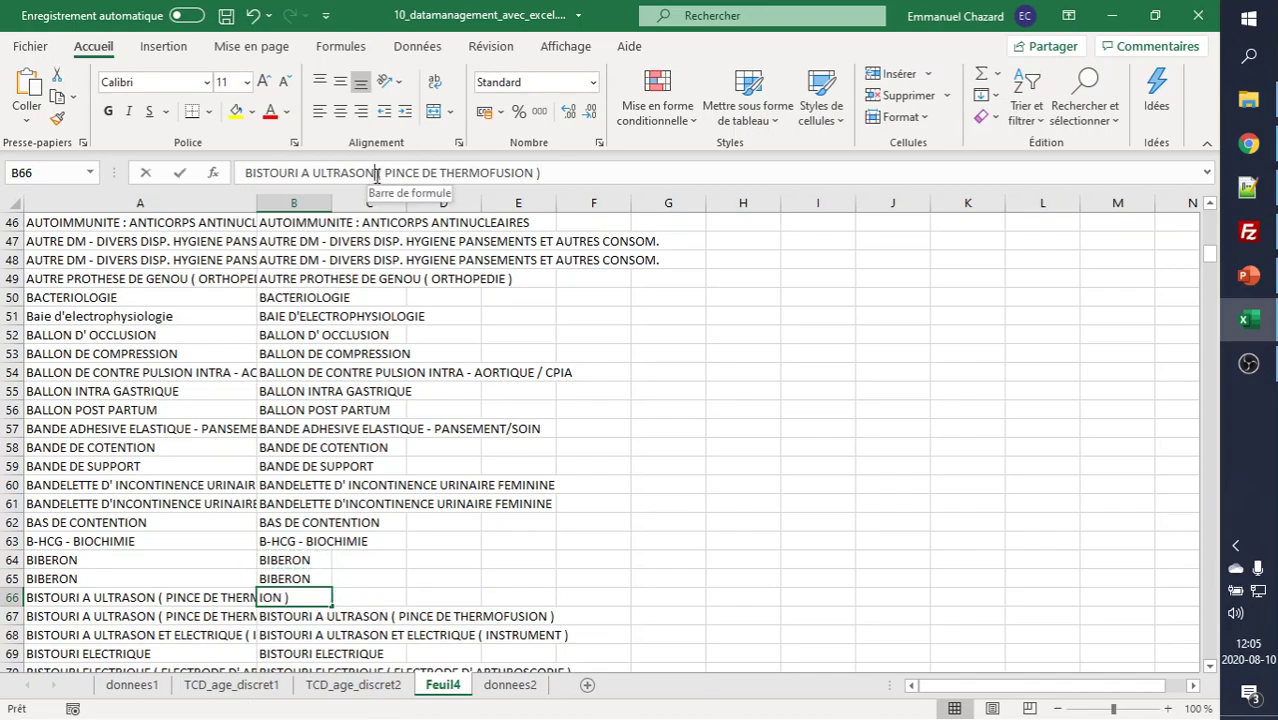
pyautogui.moveTo(377, 173); pyautogui.dragTo(622, 174)
pyautogui.press('Delete')
pyautogui.press('Return')
pyautogui.press('Up')
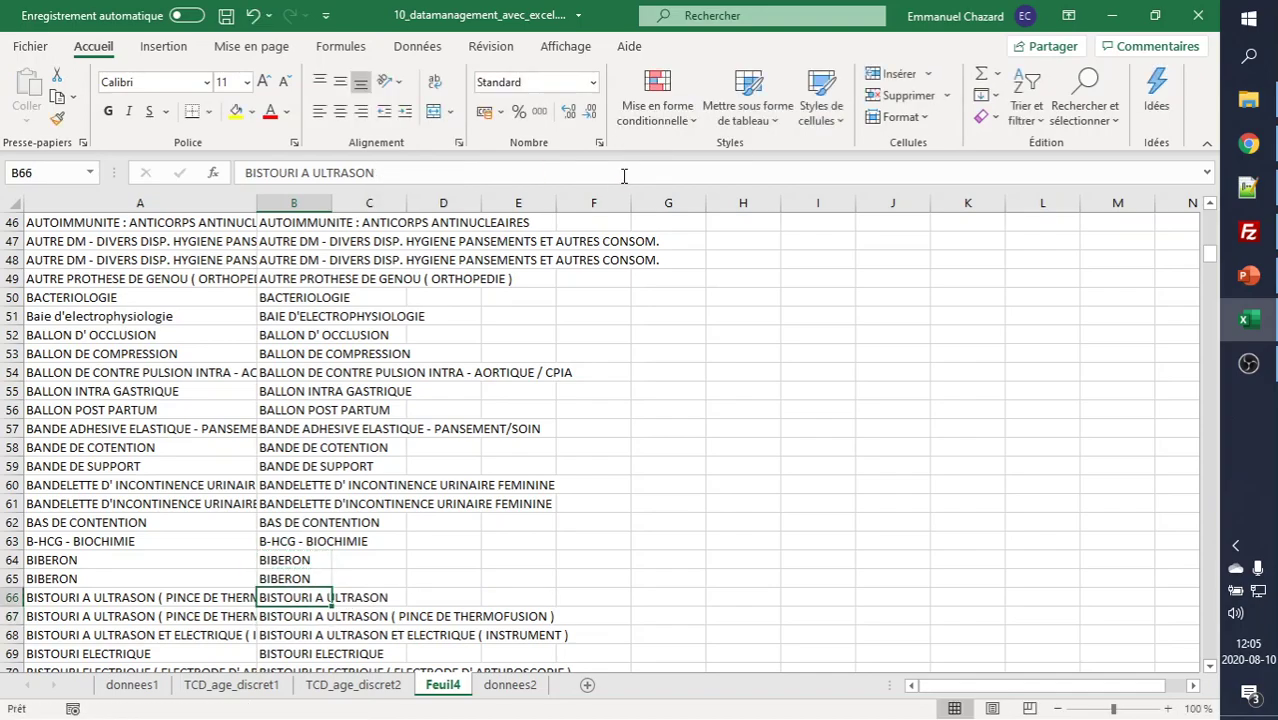
pyautogui.hotkey('ctrl', 'c')
pyautogui.press('Down')
pyautogui.hotkey('ctrl', 'v')
pyautogui.press('Down')
pyautogui.hotkey('ctrl', 'v')
pyautogui.press('Down')
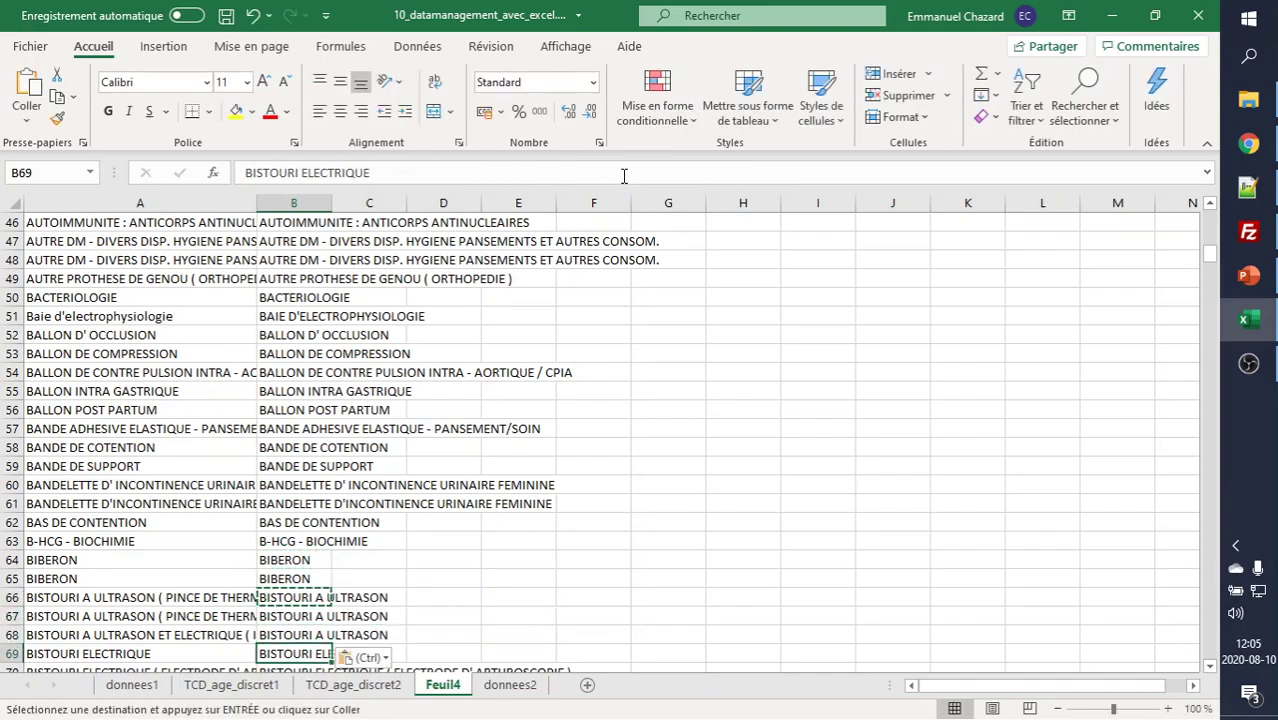
# - Strip ' : CMV' from B574 and paste VIROLOGIE into B575:B578
pyautogui.hotkey('ctrl', 'Down')
pyautogui.press('Up')
pyautogui.press('Up')
pyautogui.press('Up')
pyautogui.press('Up')
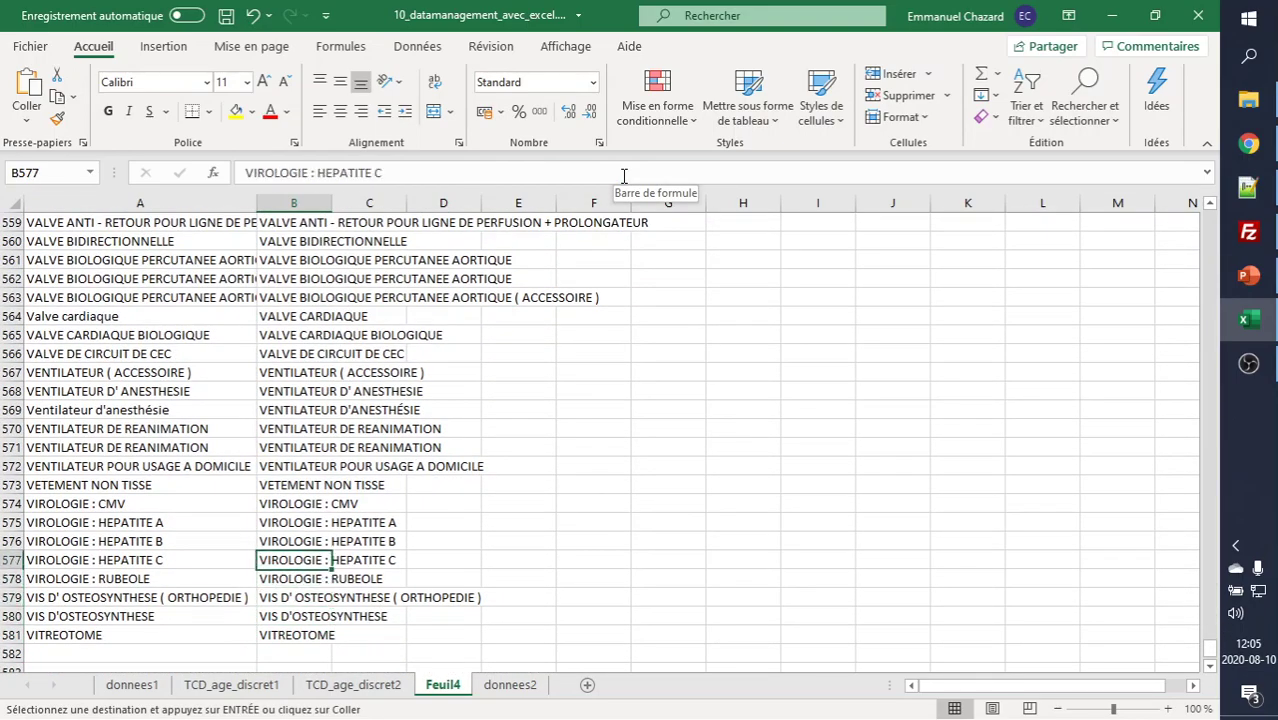
pyautogui.press('Up')
pyautogui.press('Up')
pyautogui.press('Up')
pyautogui.press('F2')
pyautogui.hotkey('ctrl', 'shift', 'Left')
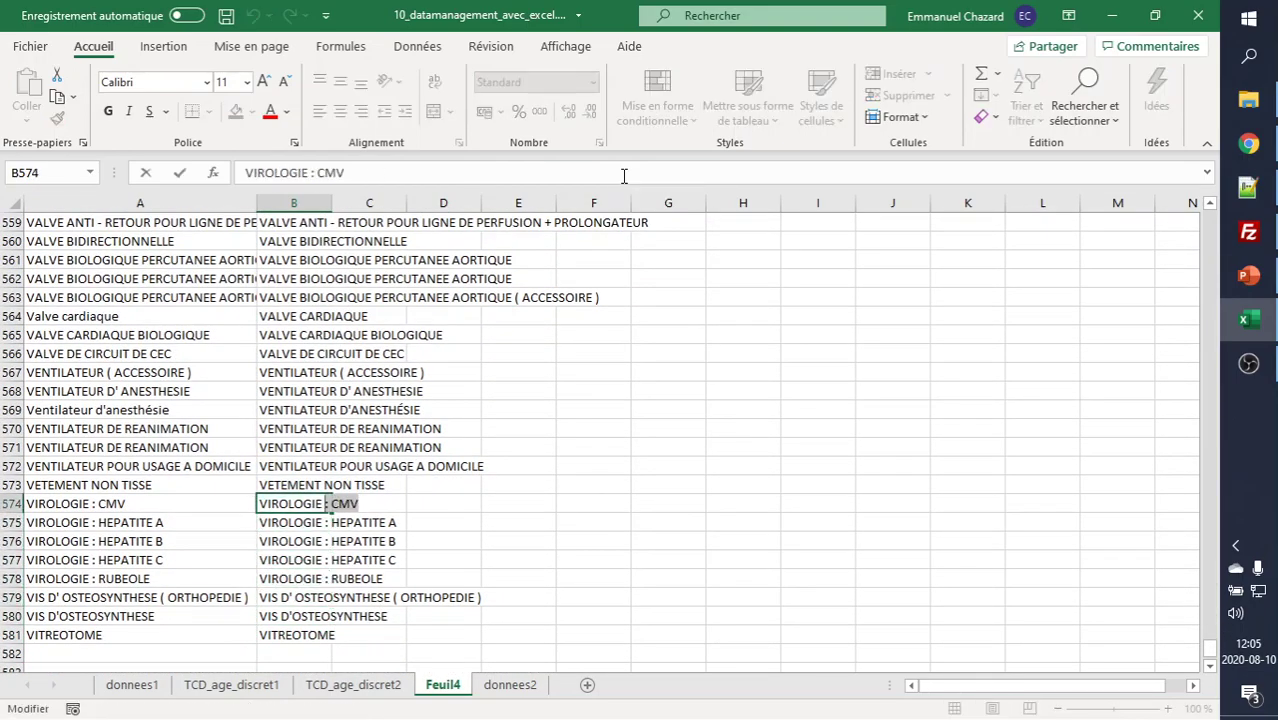
pyautogui.press('BackSpace')
pyautogui.press('Return')
pyautogui.press('Down')
pyautogui.press('Up')
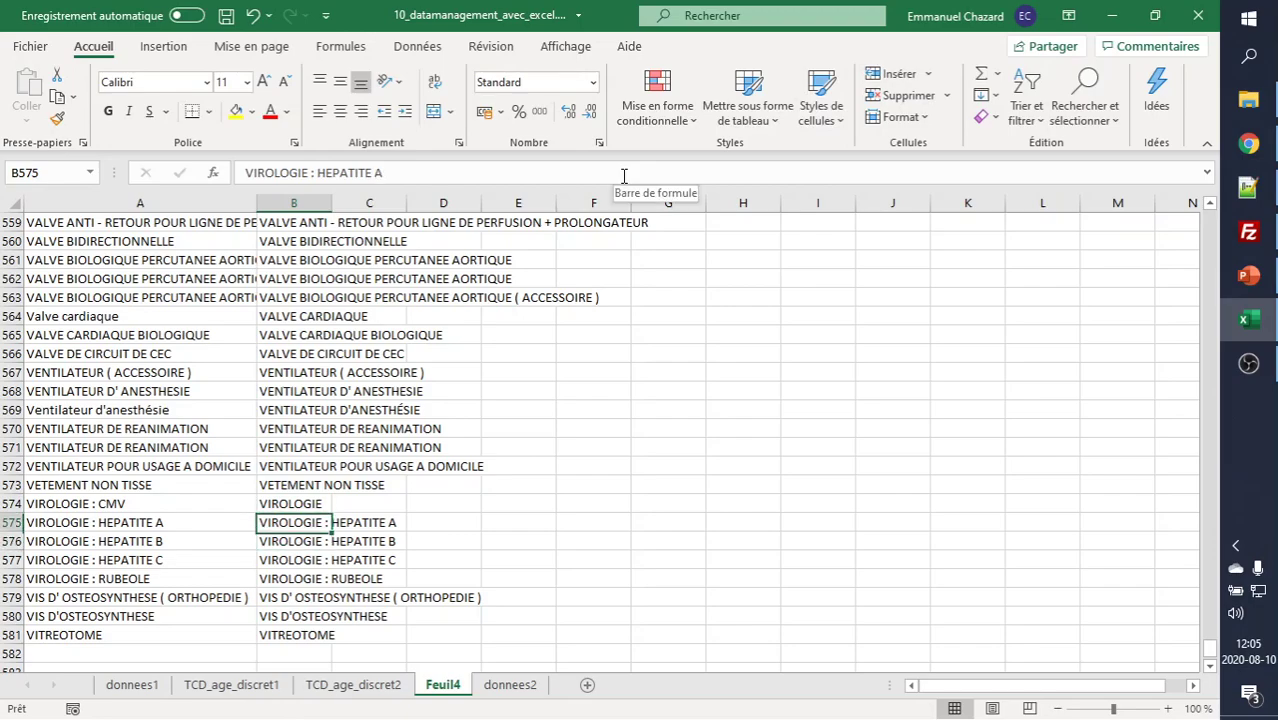
pyautogui.press('Up')
pyautogui.hotkey('ctrl', 'c')
pyautogui.press('Down')
pyautogui.hotkey('shift', 'Down')
pyautogui.hotkey('shift', 'Down')
pyautogui.hotkey('shift', 'Down')
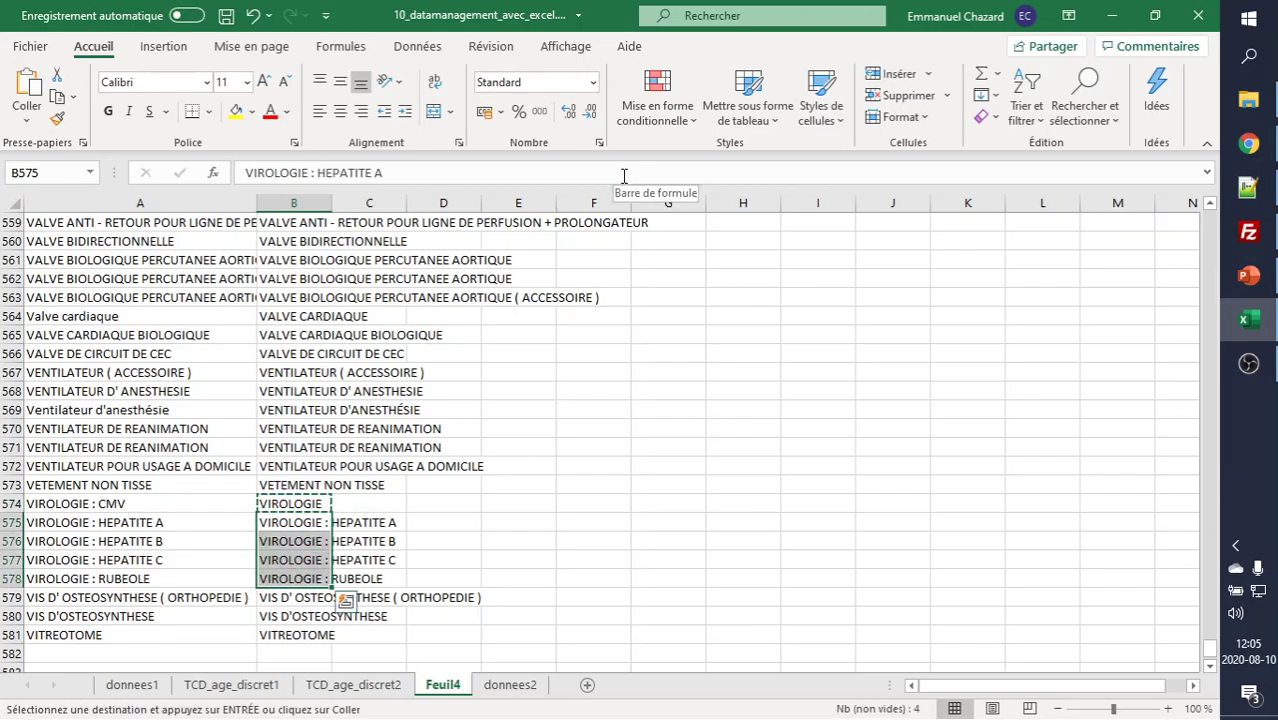
pyautogui.hotkey('ctrl', 'v')
# - Return to the top of Feuil4 and check the libelle_original and libelle_recode headers
pyautogui.hotkey('ctrl', 'Home')
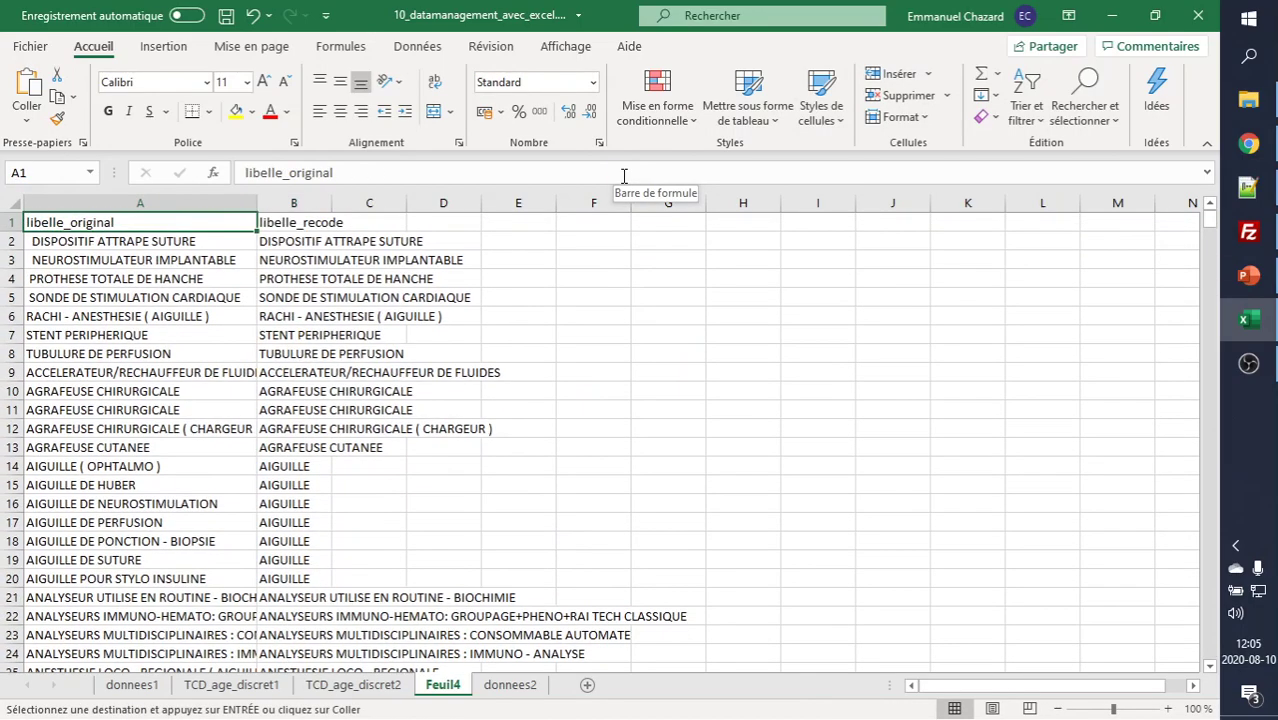
pyautogui.click(290, 222)
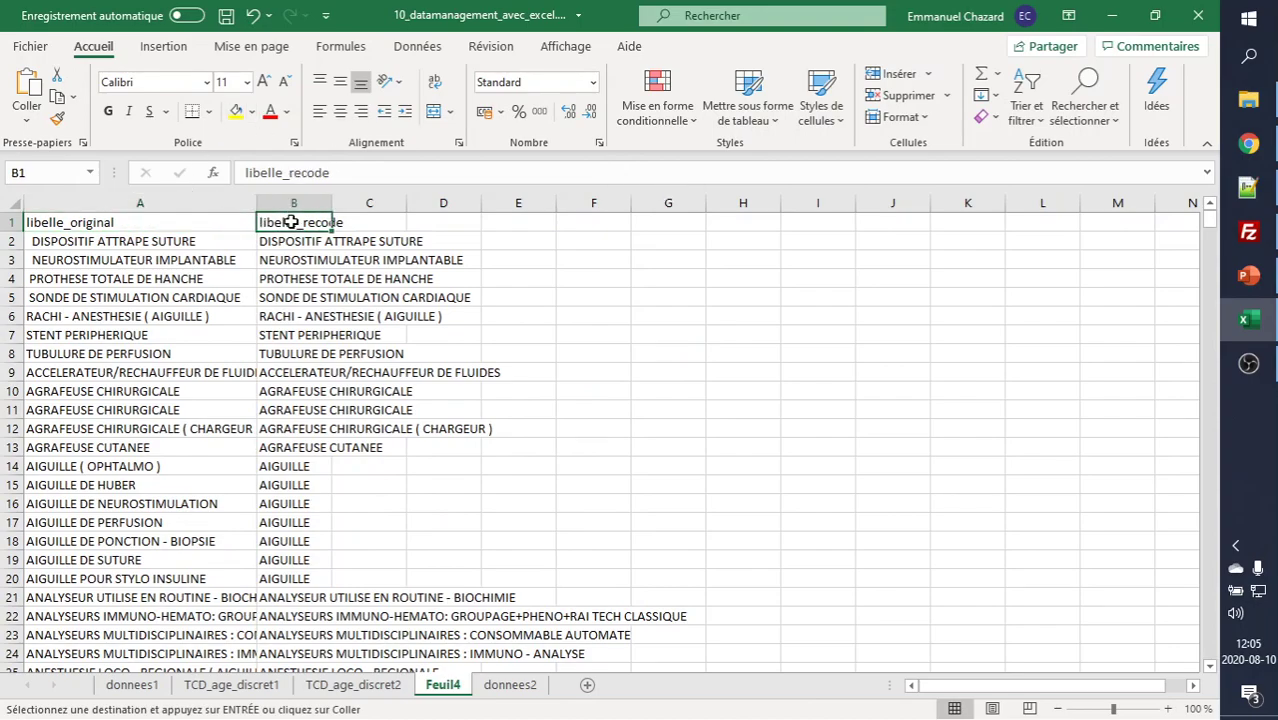
pyautogui.click(175, 223)
pyautogui.hotkey('ctrl', 'shift', 'Down')
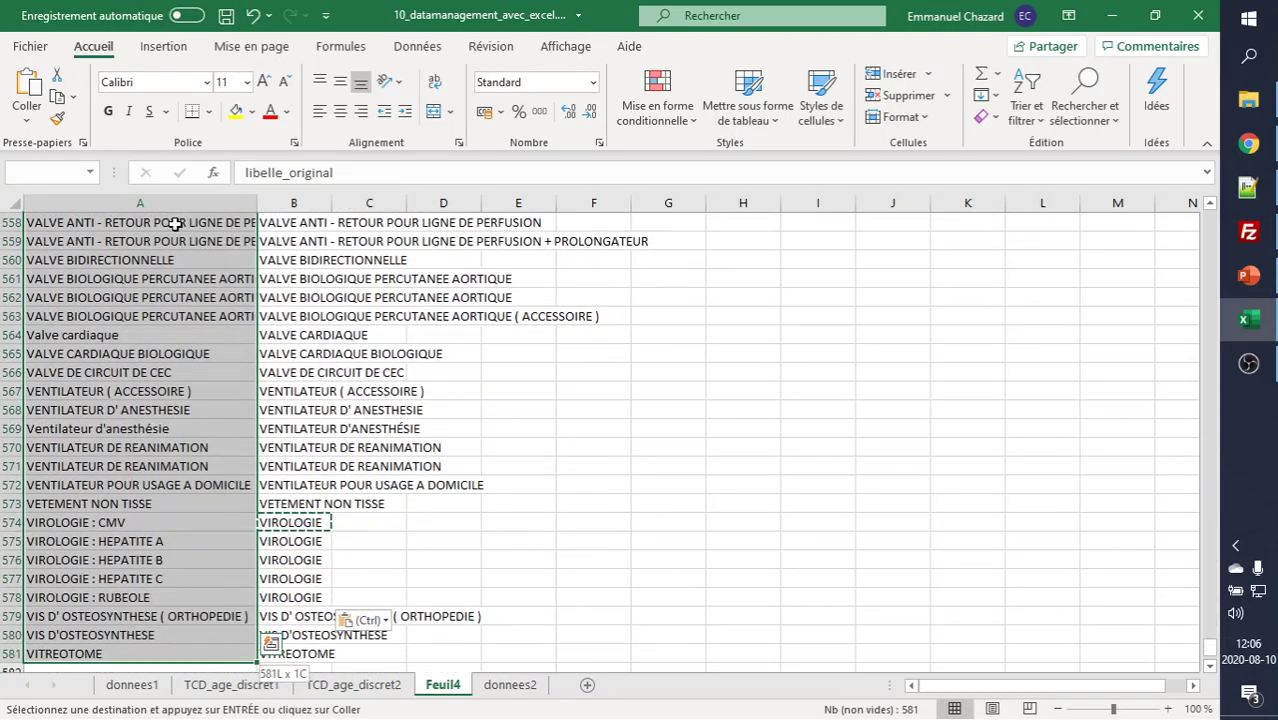
pyautogui.hotkey('ctrl', 'shift', 'Up')
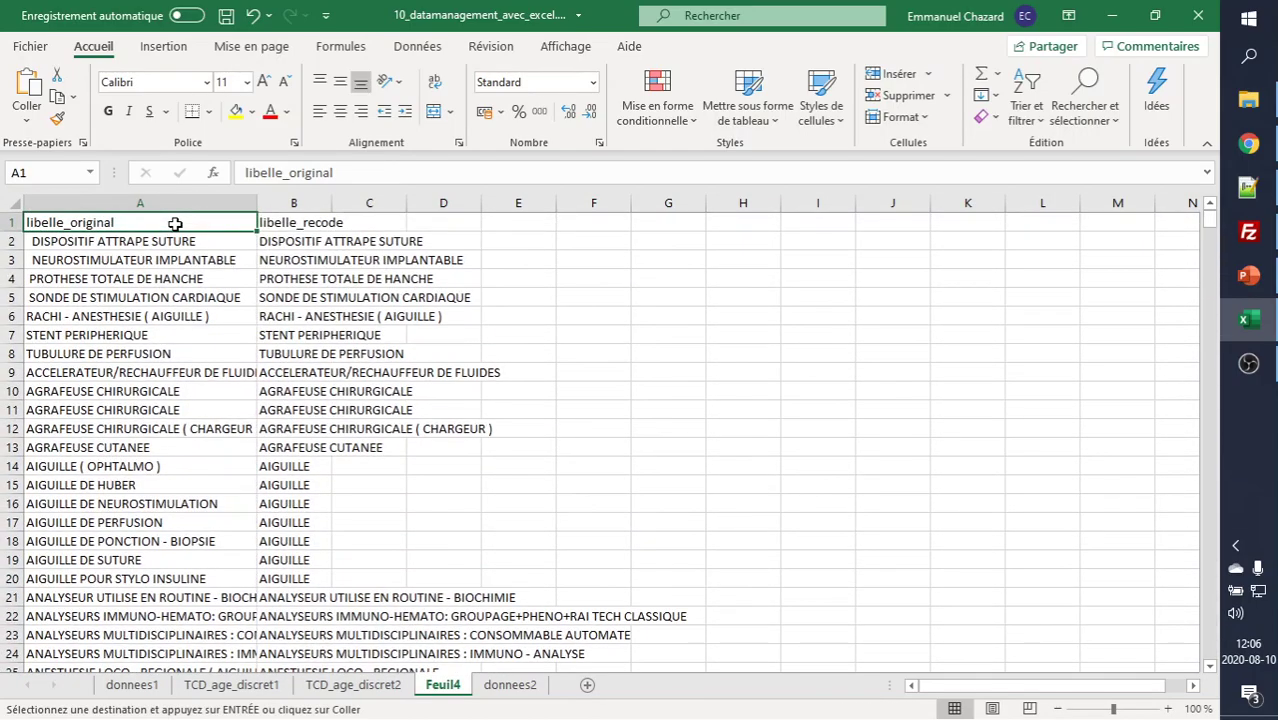
pyautogui.press('Right')
pyautogui.press('Right')
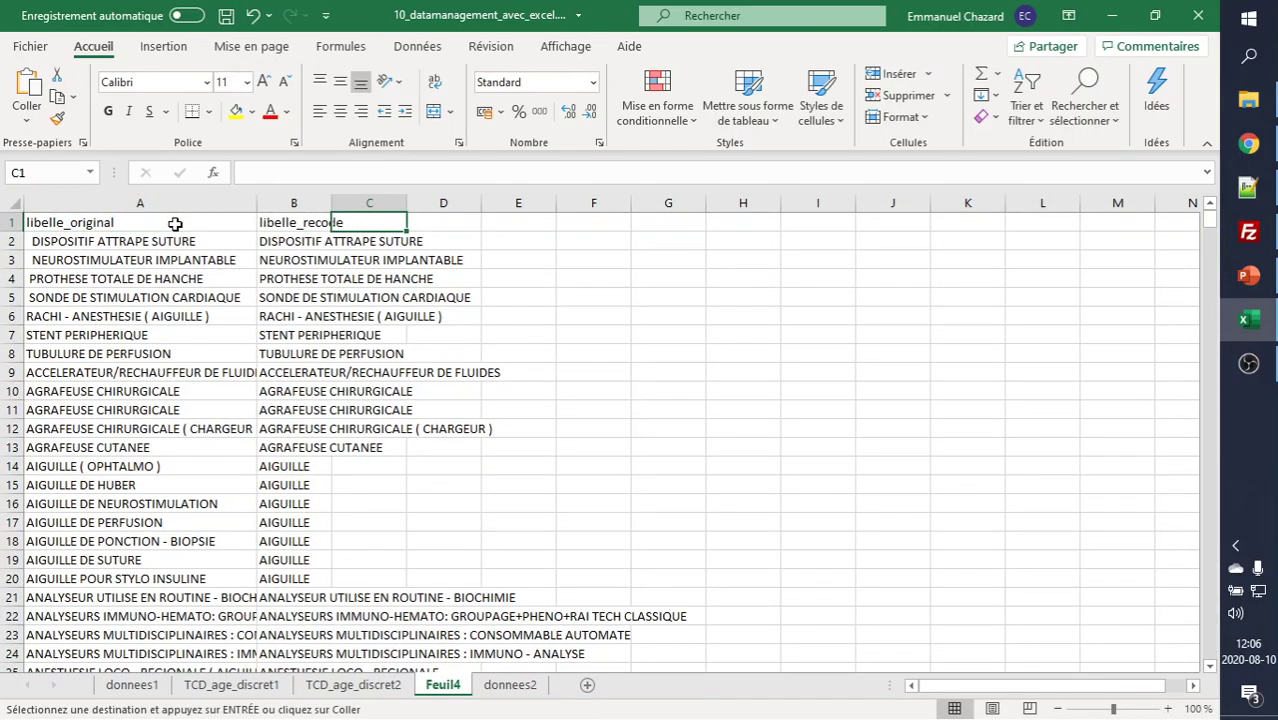
pyautogui.write('decompte')
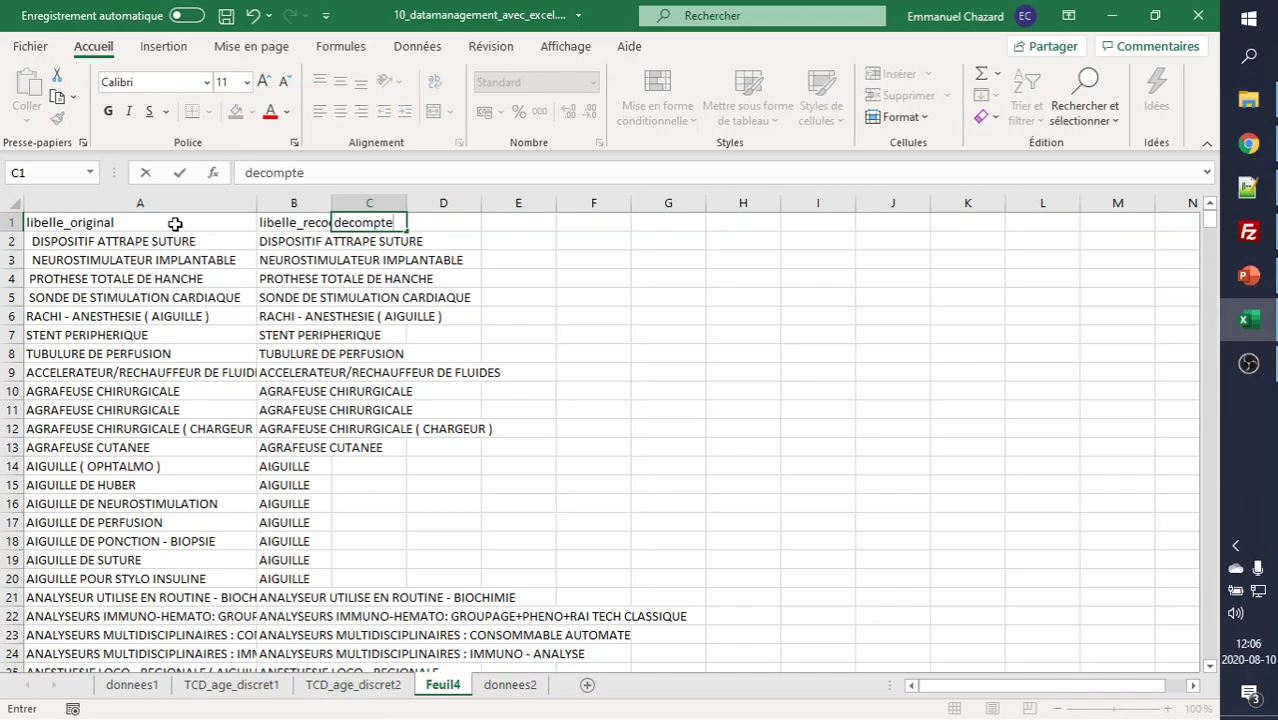
pyautogui.press('Return')
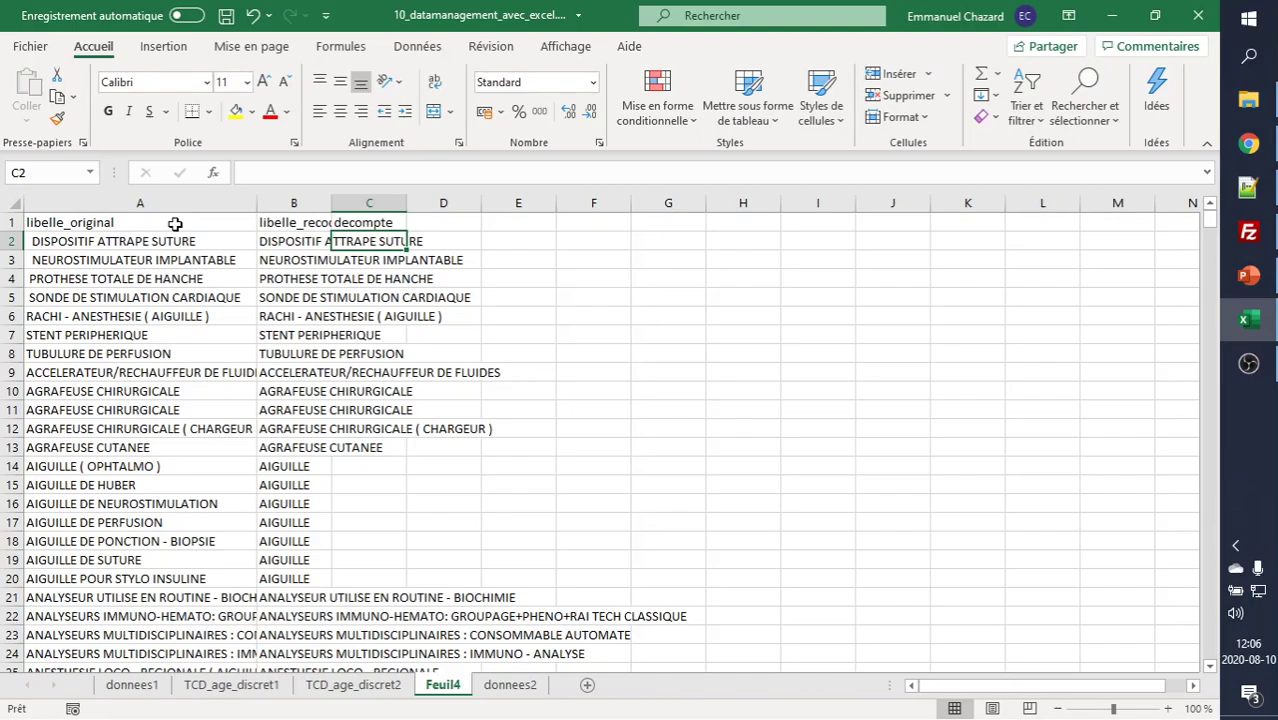
pyautogui.write('=')
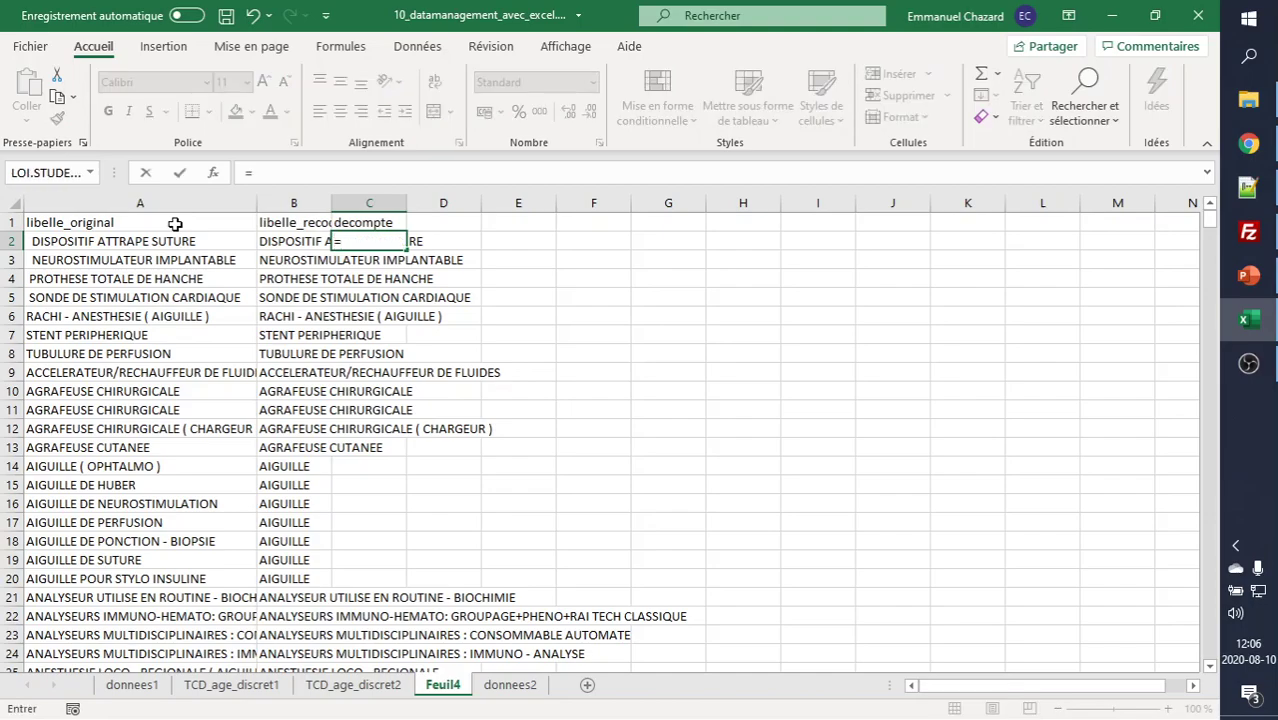
pyautogui.write('si(')
pyautogui.press('Left')
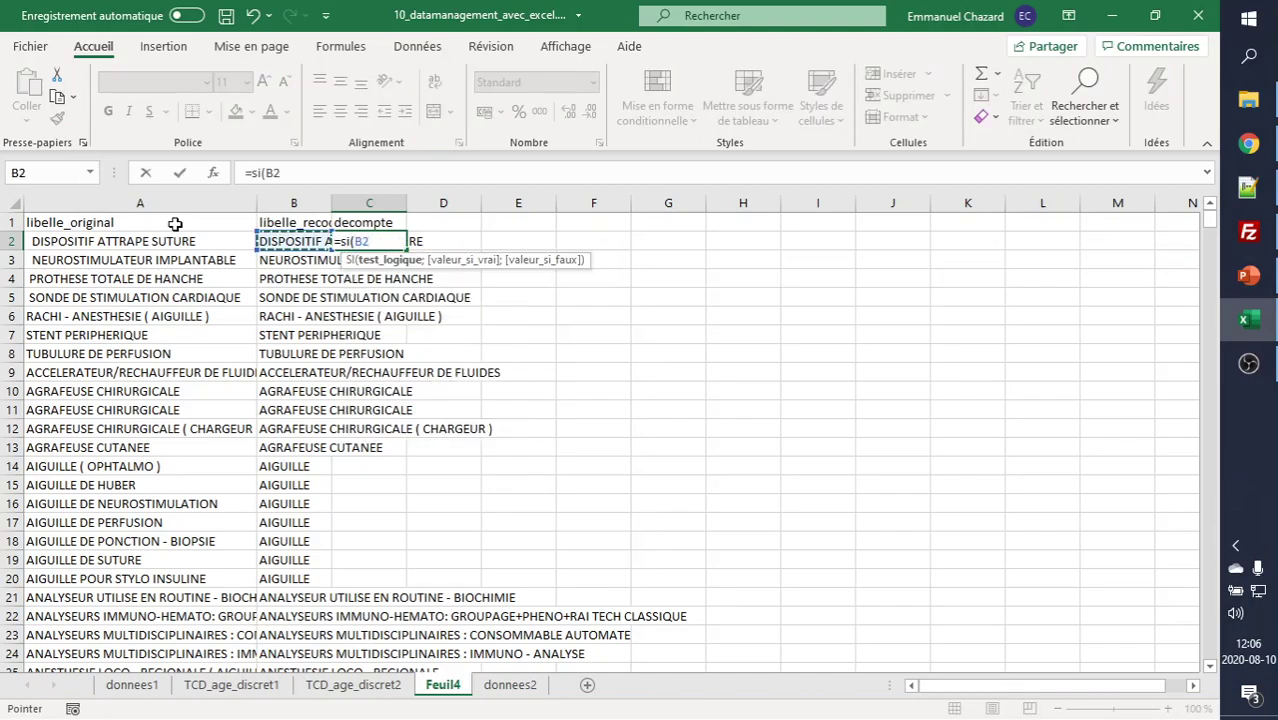
pyautogui.write('=')
pyautogui.press('Up')
pyautogui.press('Left')
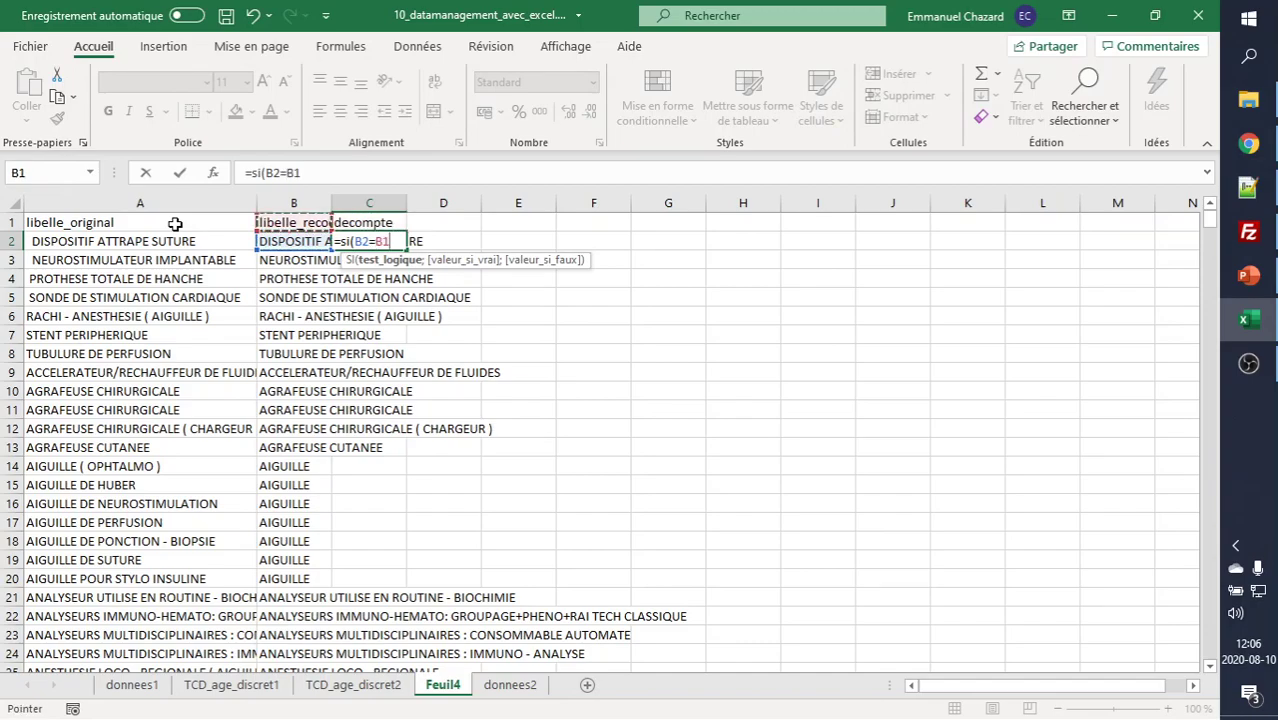
pyautogui.write(';0')
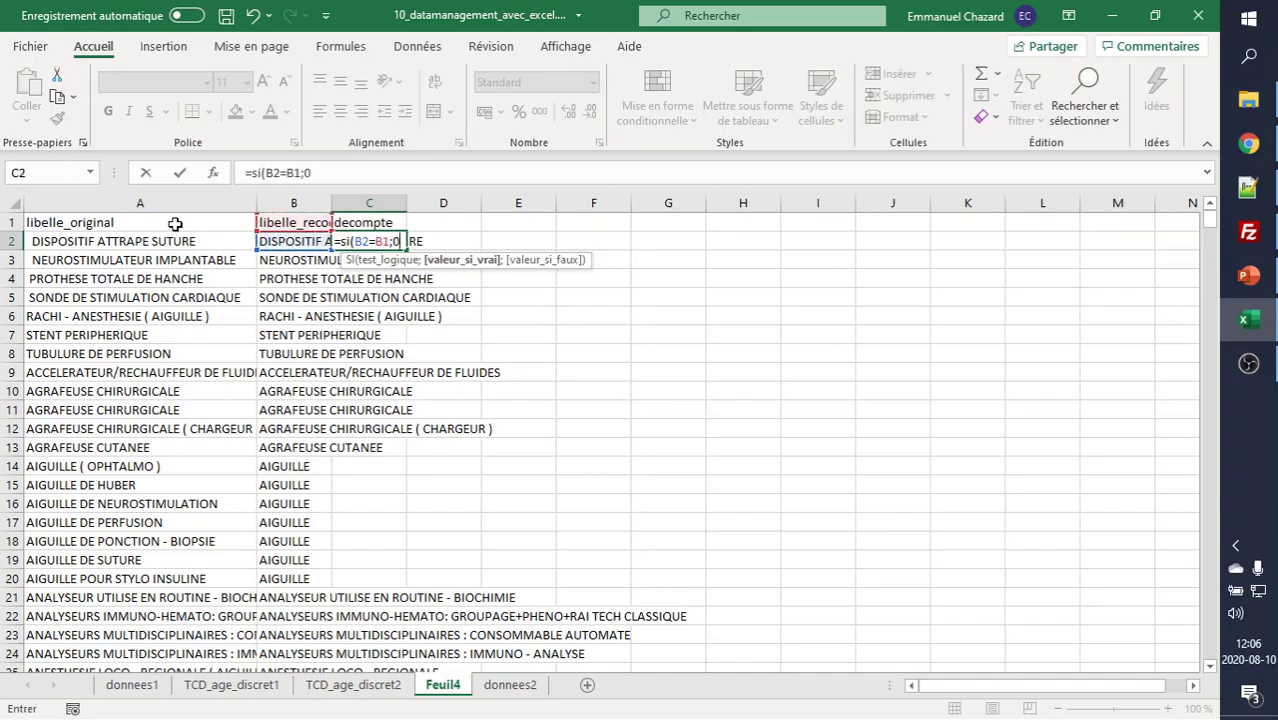
pyautogui.write(';1')
pyautogui.press('Return')
pyautogui.press('Up')
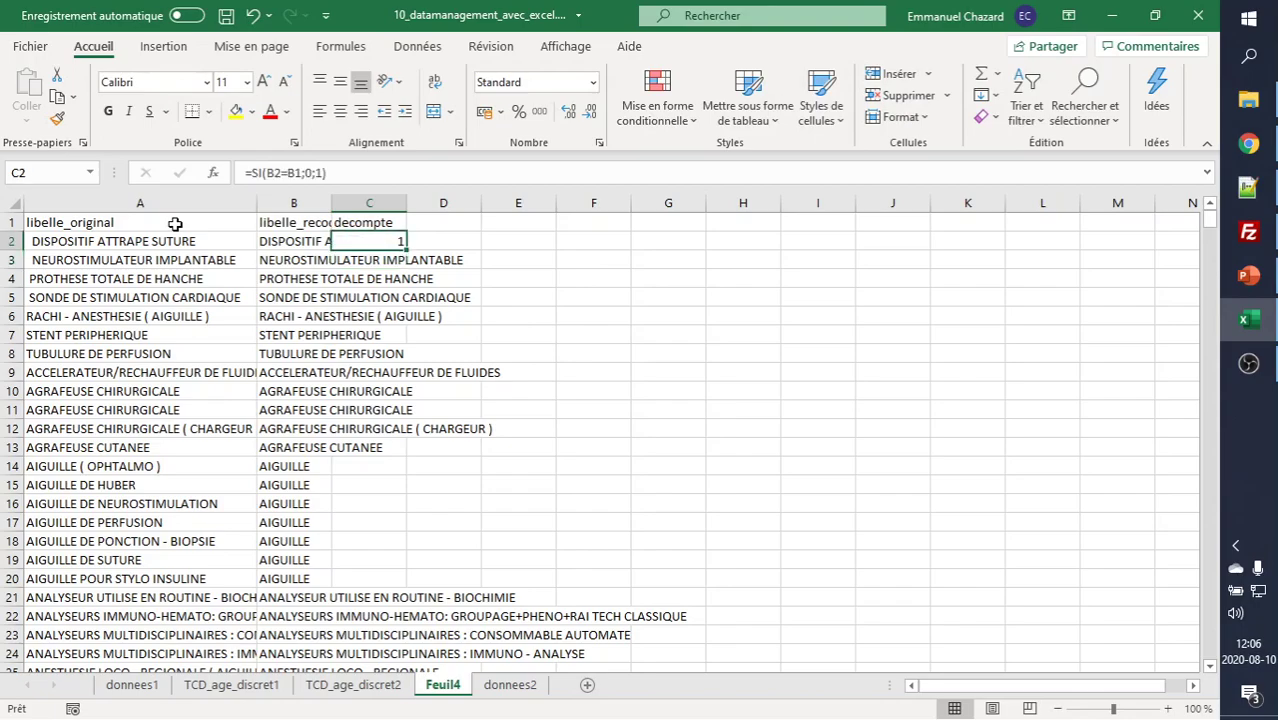
pyautogui.doubleClick(406, 249)
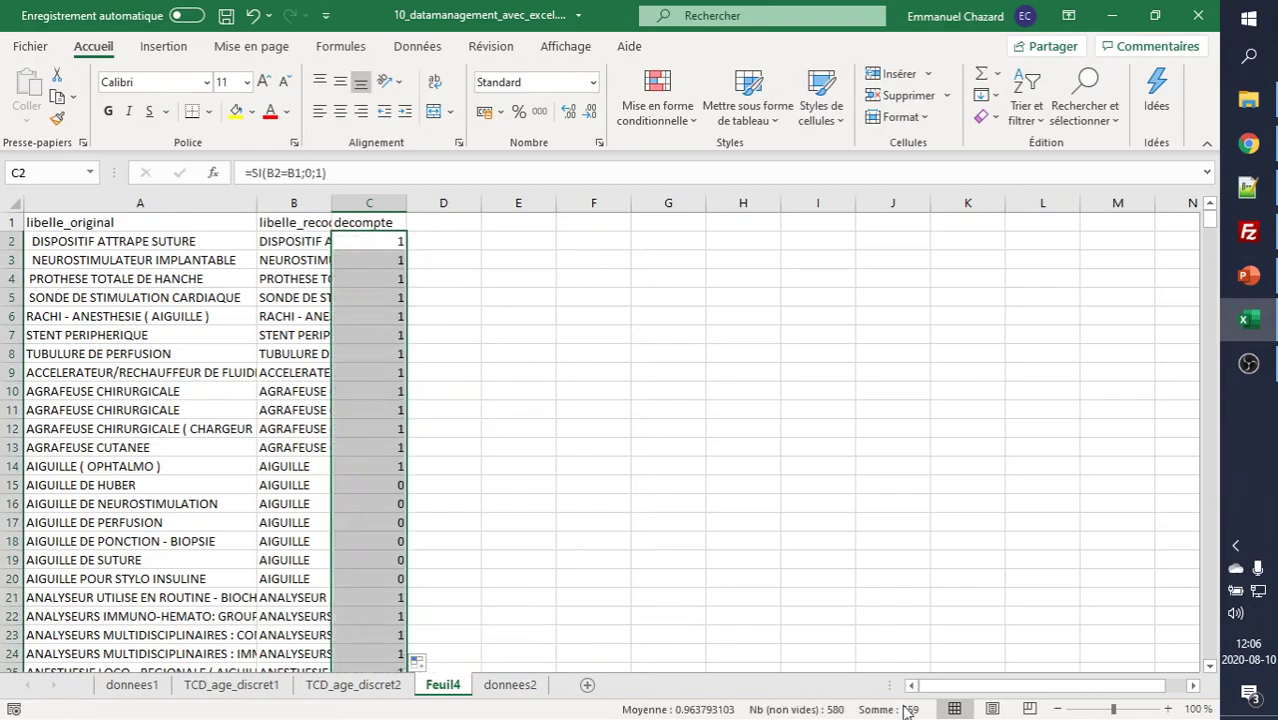
pyautogui.click(380, 424)
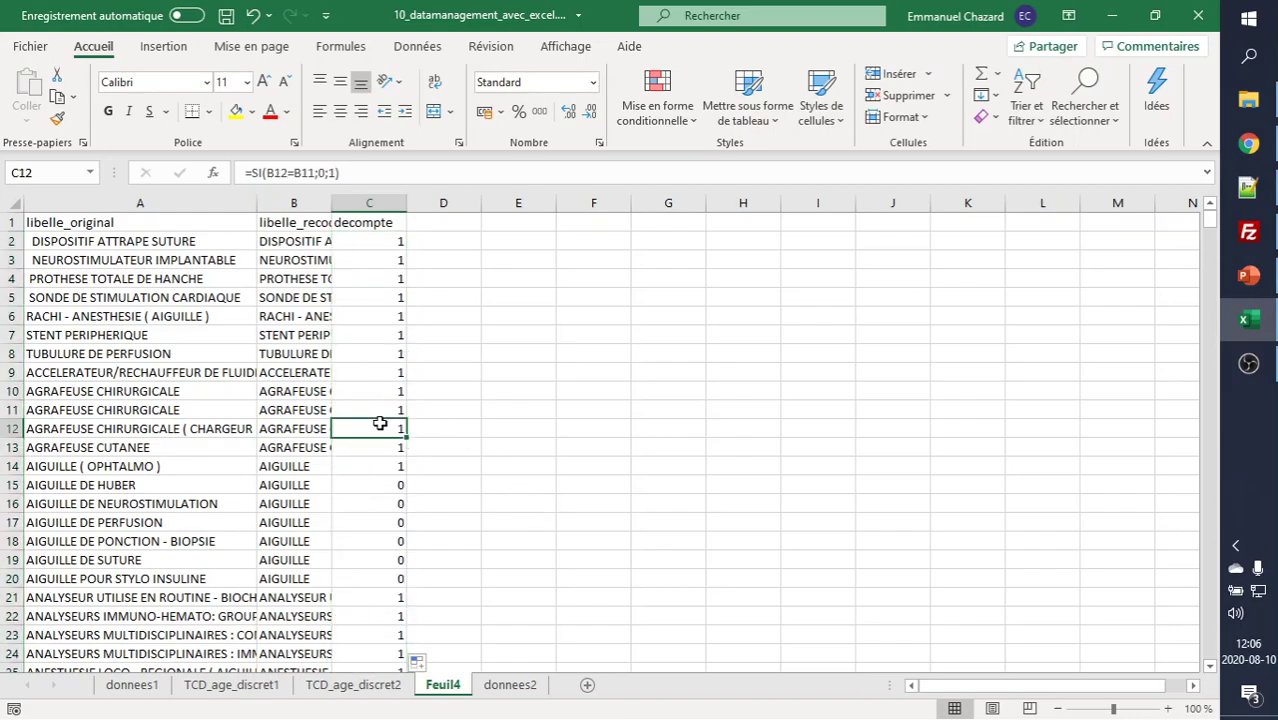
pyautogui.hotkey('ctrl', 'Down')
pyautogui.press('Down')
pyautogui.press('Up')
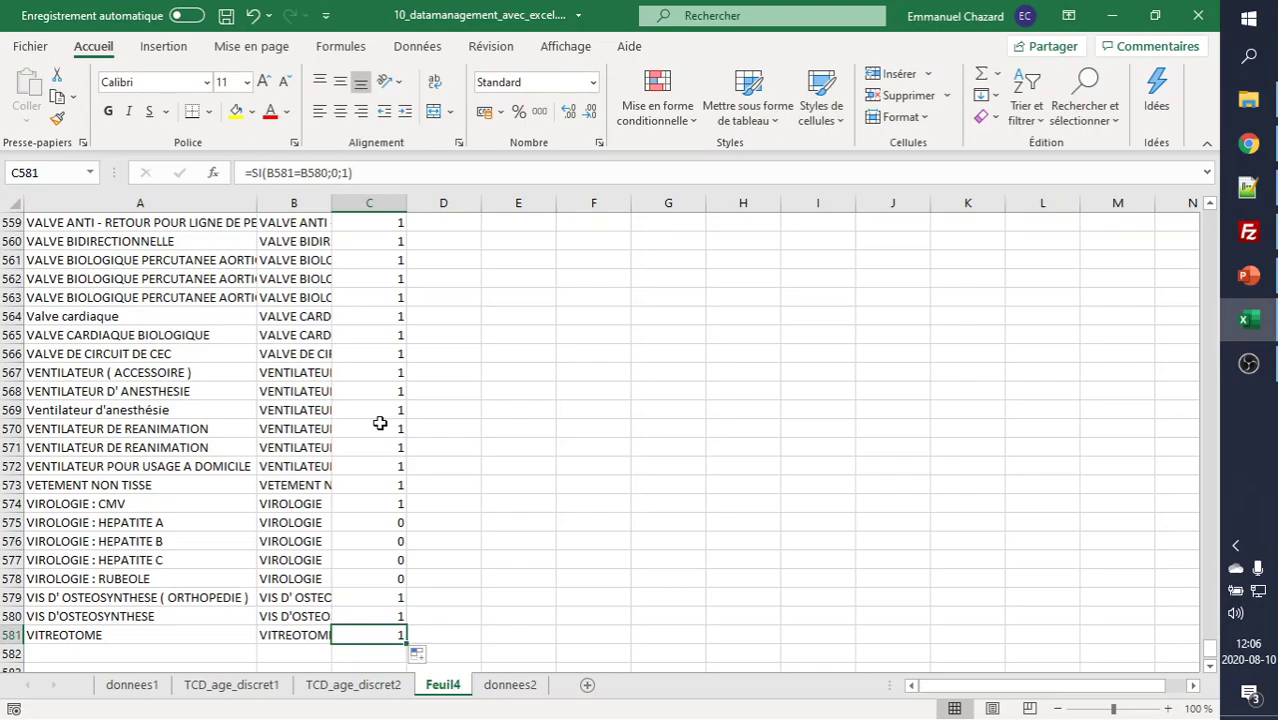
pyautogui.hotkey('ctrl', 'Up')
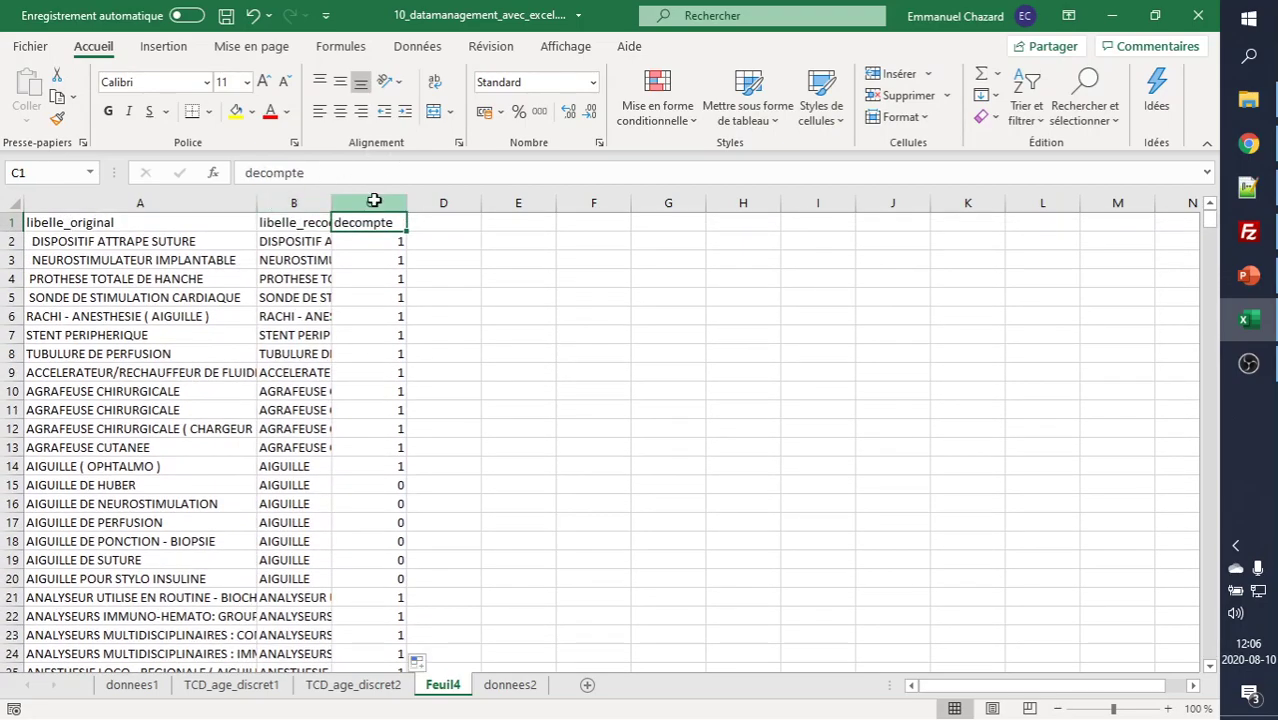
pyautogui.click(373, 197)
pyautogui.press('Delete')
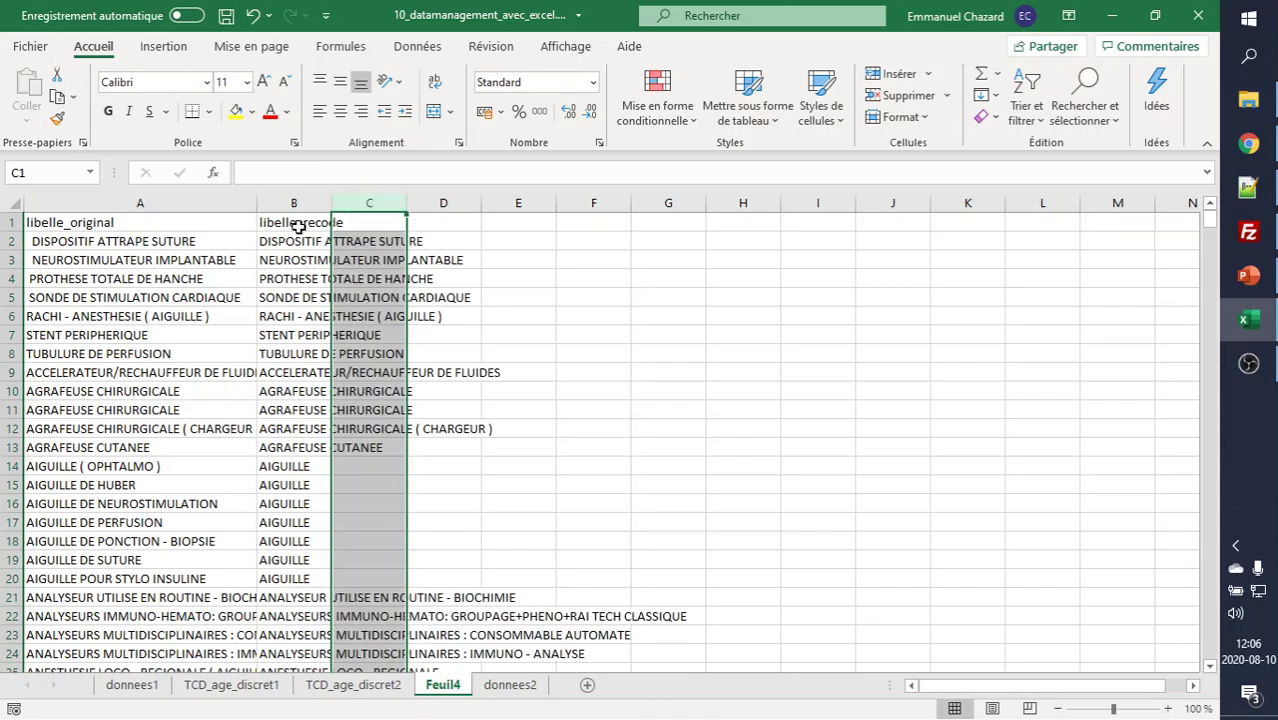
# - Autofit Feuil4's column B to its longest libelle_recode label
pyautogui.click(298, 223)
pyautogui.doubleClick(331, 204)
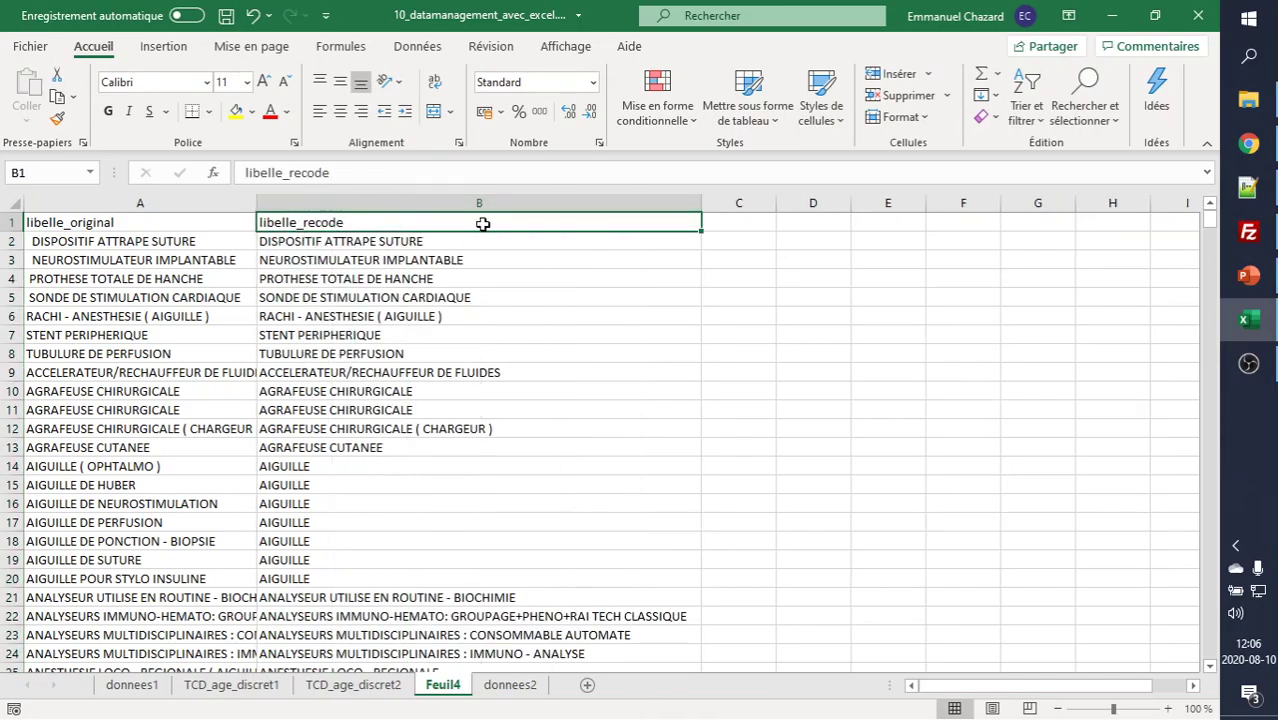
pyautogui.click(132, 221)
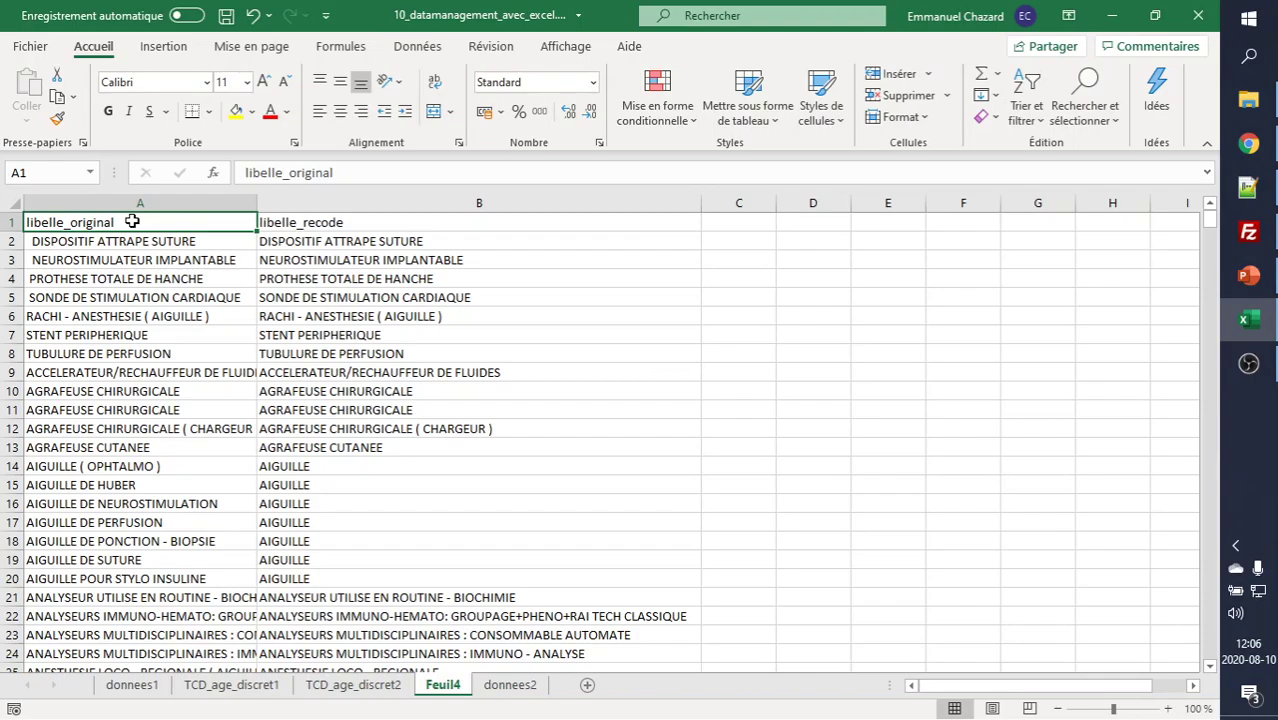
pyautogui.click(304, 222)
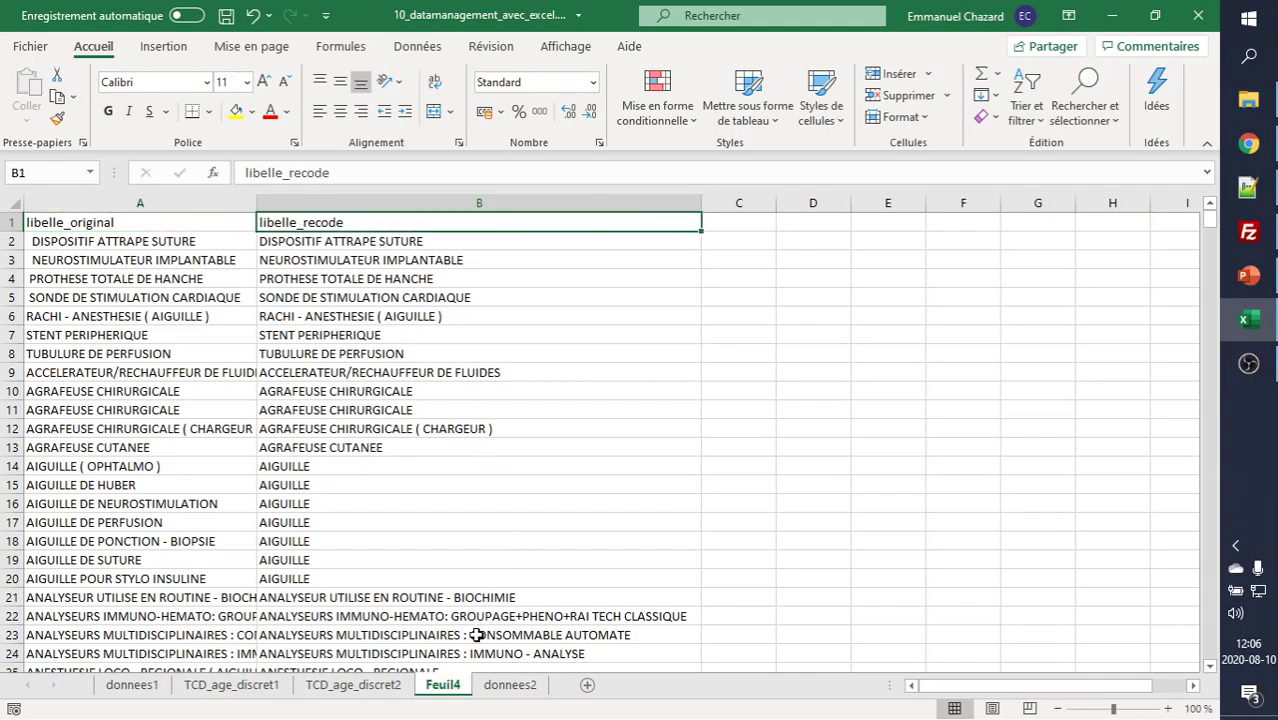
# - Move donnees2 before Feuil4, open it, and narrow the Dispositif column
pyautogui.moveTo(509, 690); pyautogui.dragTo(462, 690)
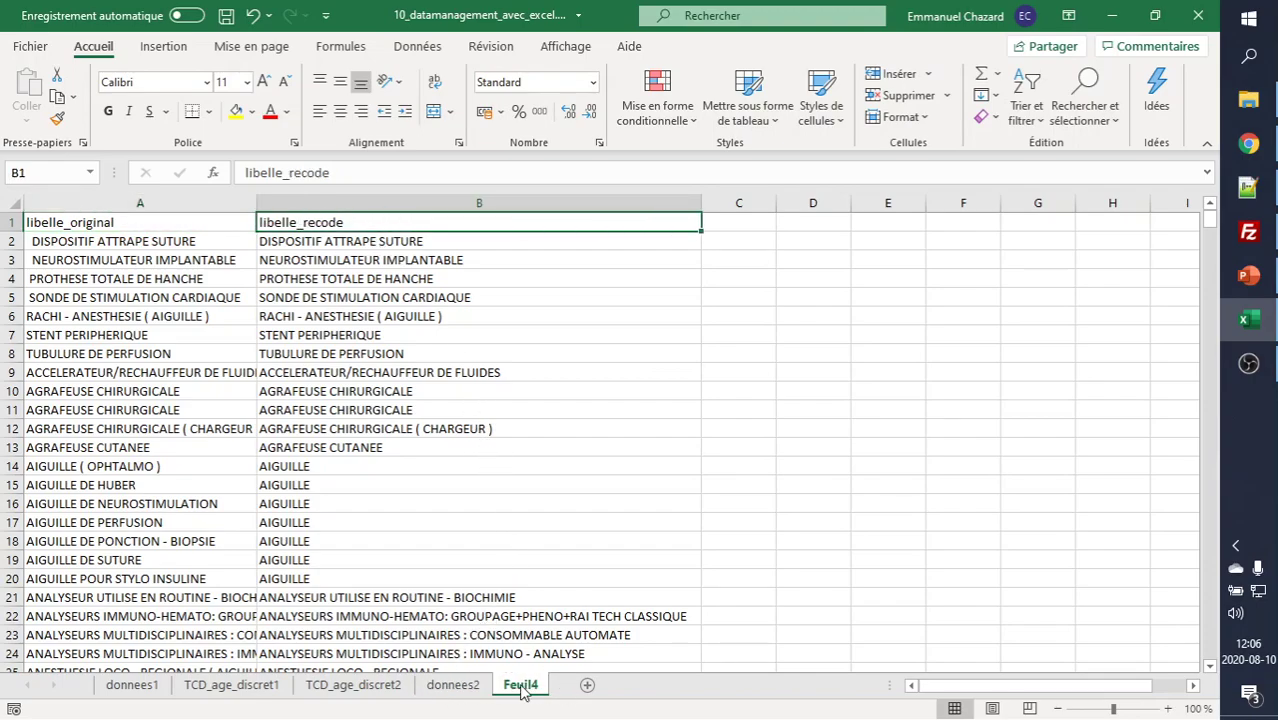
pyautogui.click(465, 688)
pyautogui.click(362, 224)
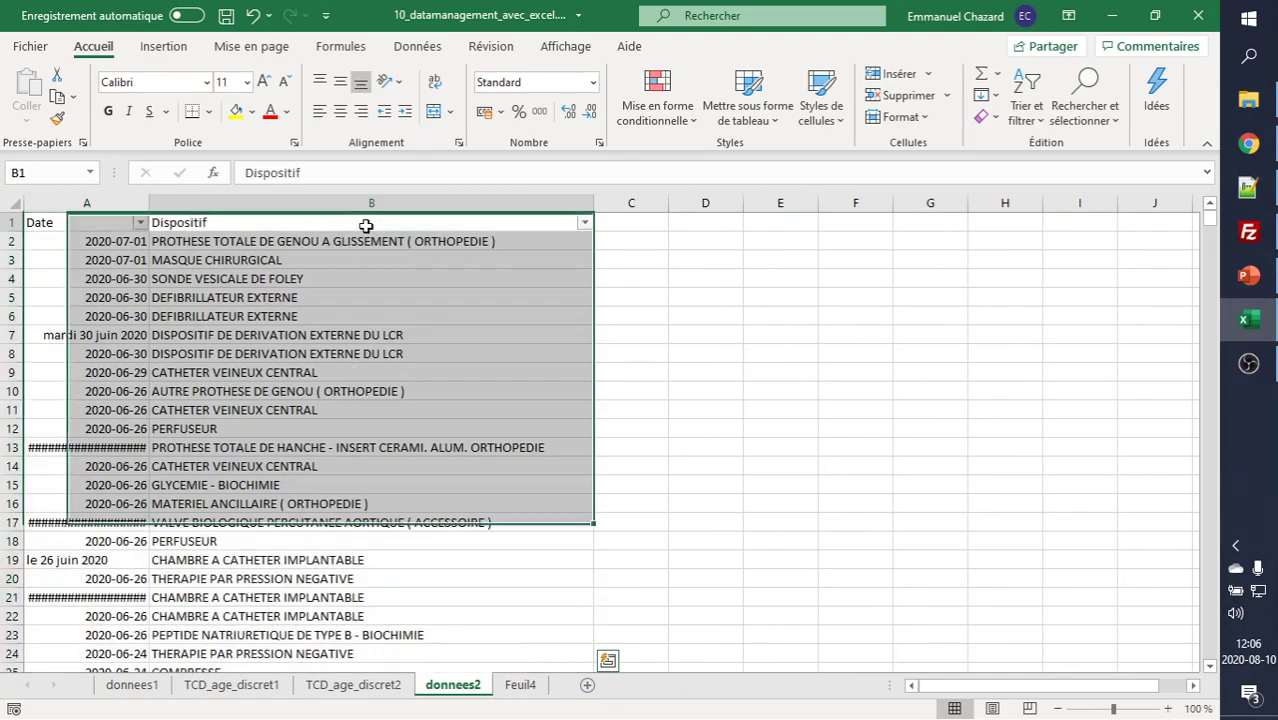
pyautogui.moveTo(593, 203); pyautogui.dragTo(518, 207)
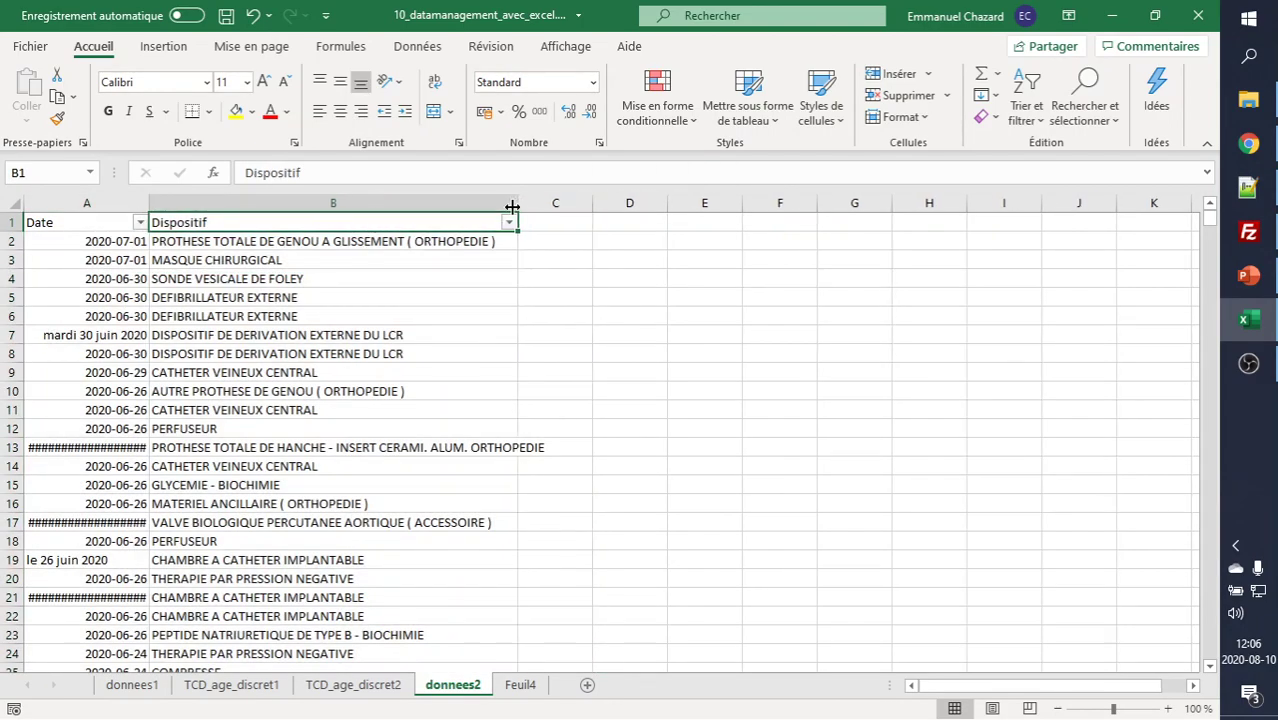
pyautogui.click(564, 225)
# - Head column C Dispositif_recode1 and enter =RECHERCHEV(B2;Feuil4!A1:B581;2;FAUX) in C2
pyautogui.write('Dispositif_recode1')
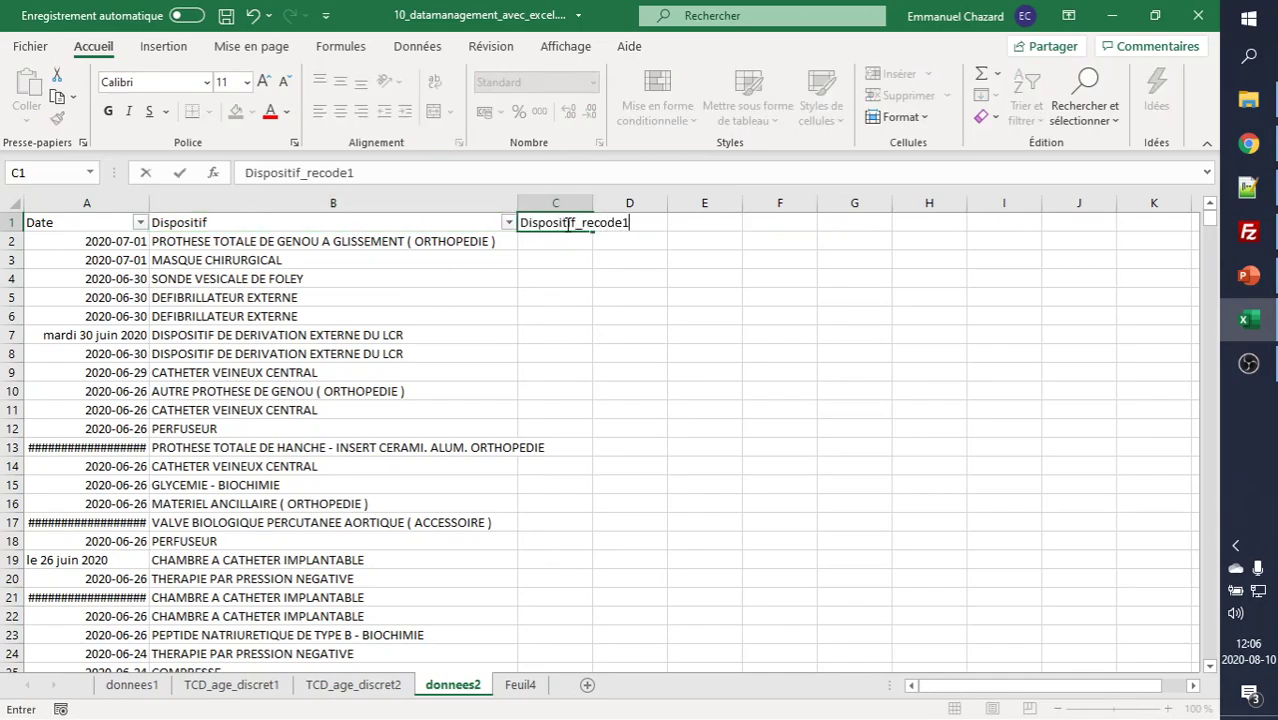
pyautogui.press('Return')
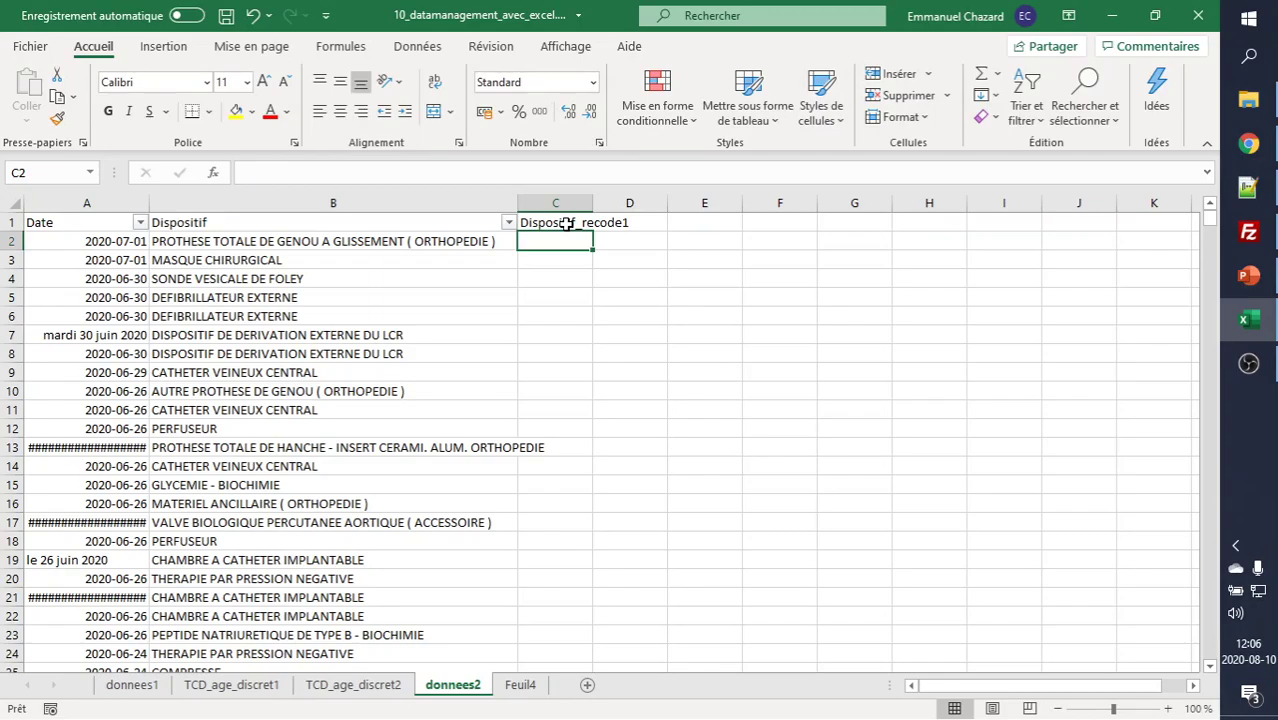
pyautogui.write('=recherch')
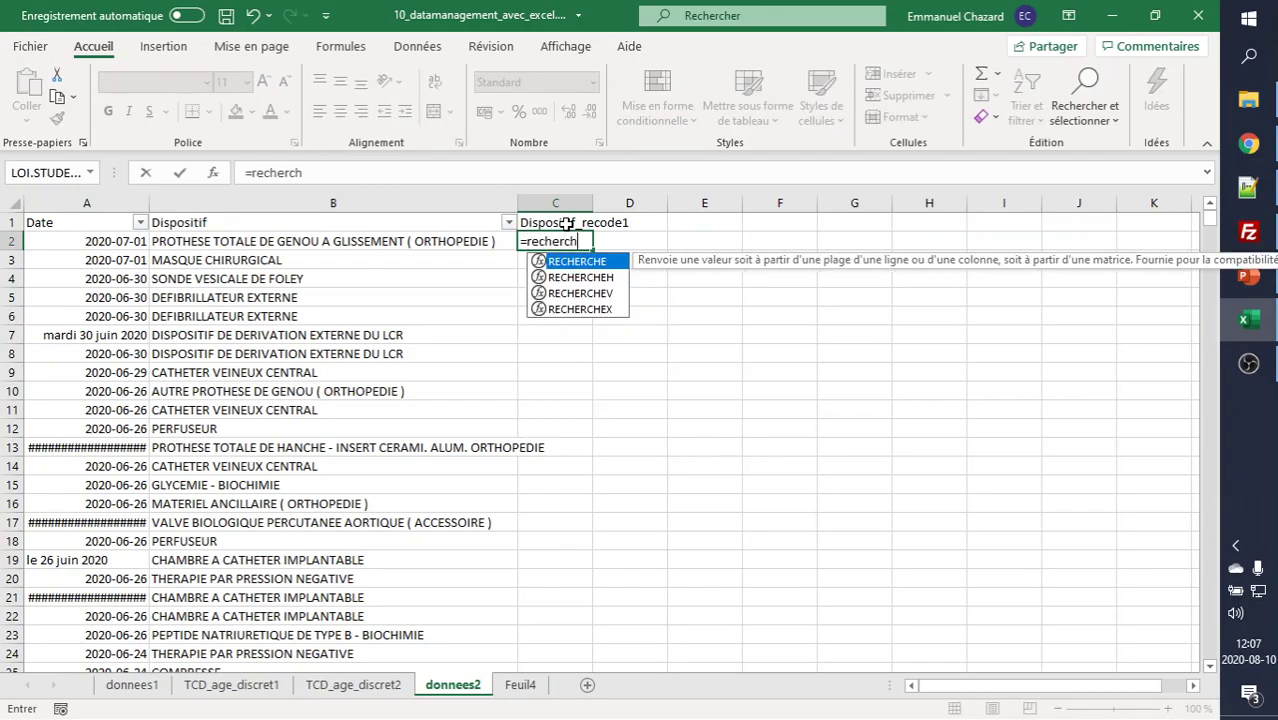
pyautogui.write('ev(')
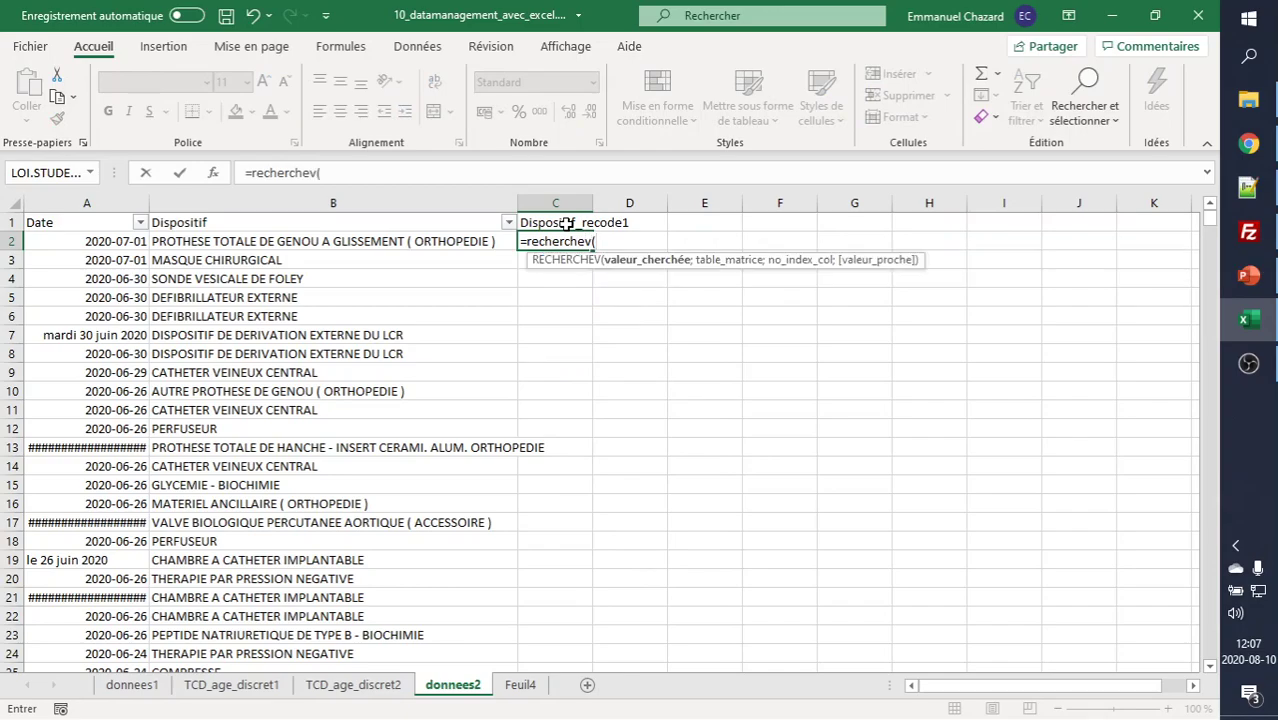
pyautogui.click(305, 242)
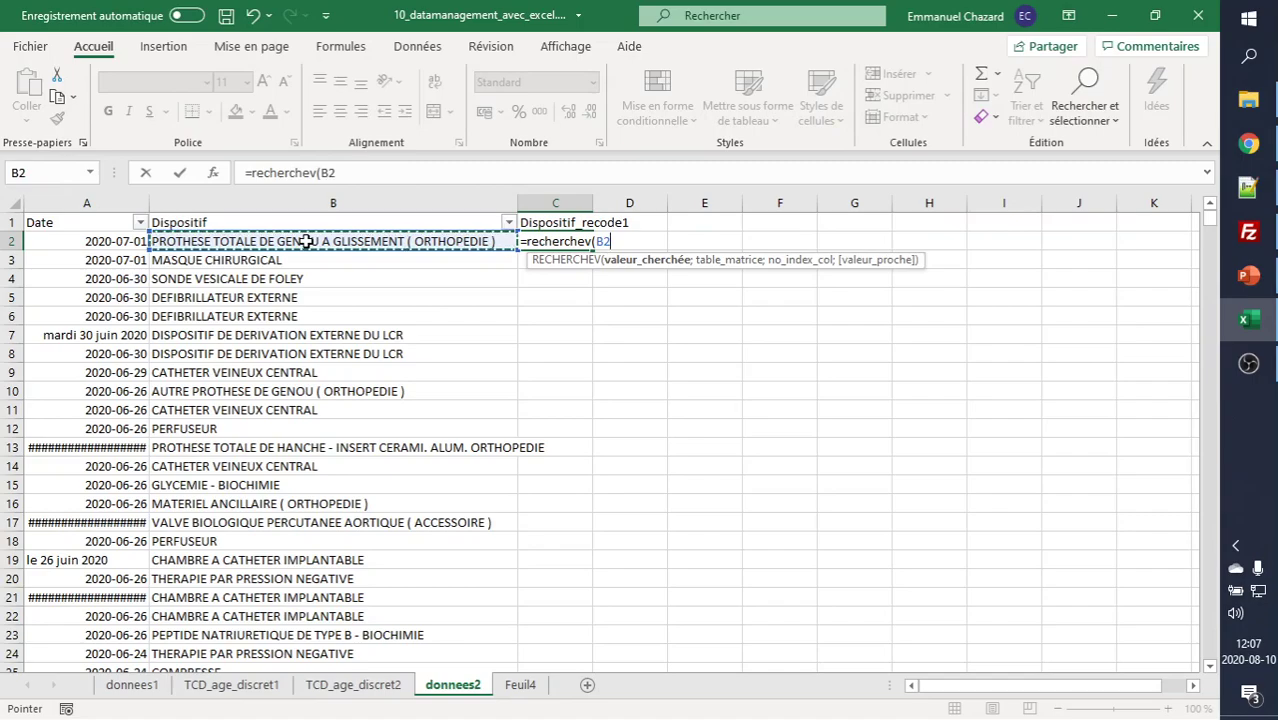
pyautogui.write(';')
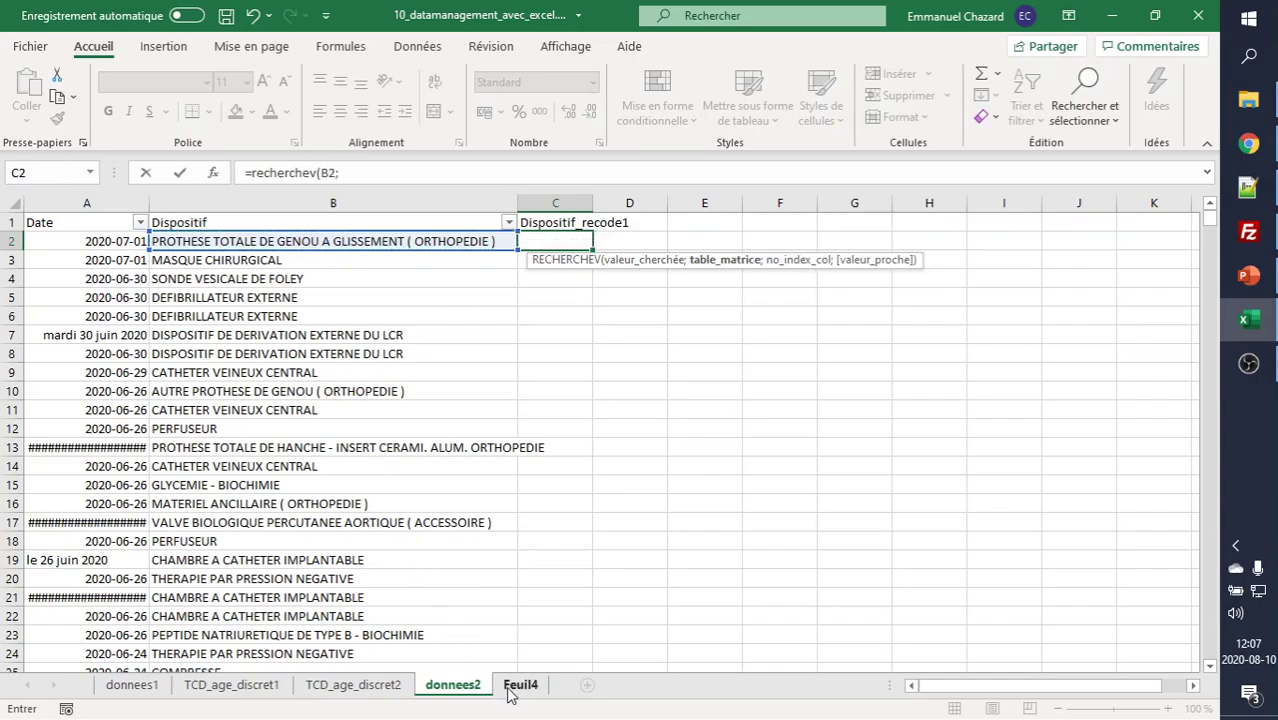
pyautogui.click(519, 685)
pyautogui.moveTo(136, 221); pyautogui.dragTo(340, 223)
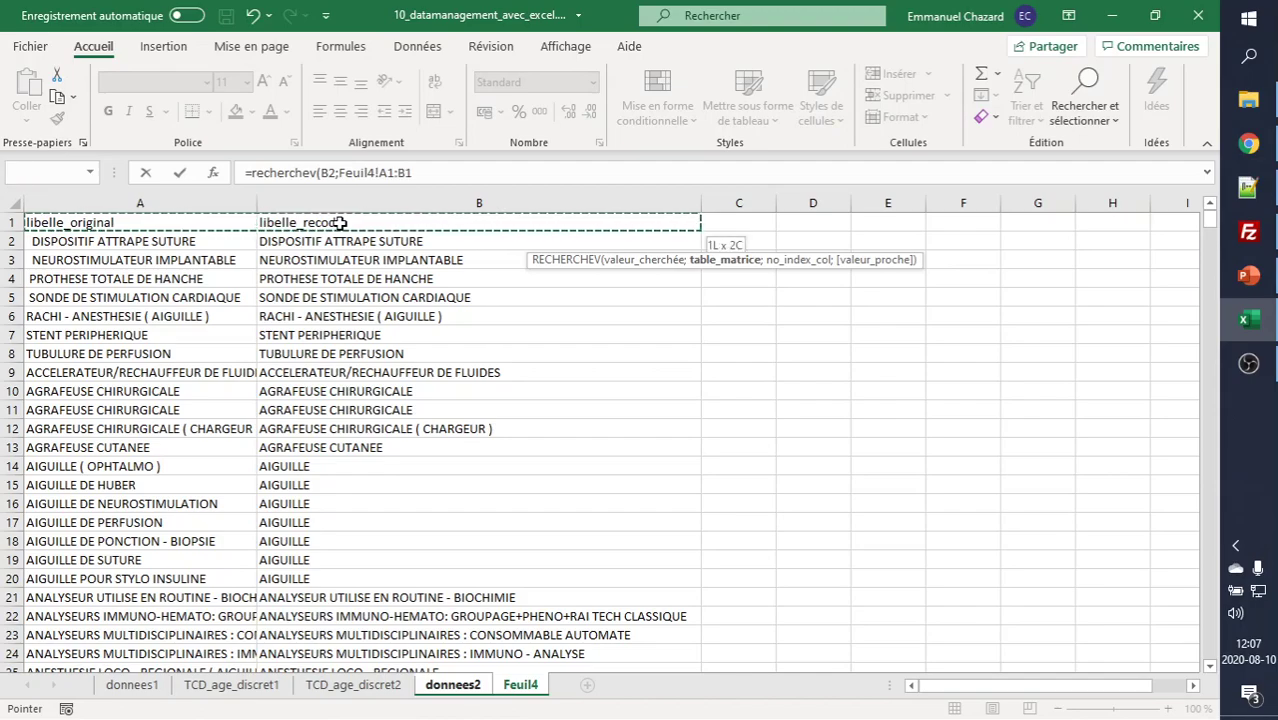
pyautogui.hotkey('ctrl', 'shift', 'Down')
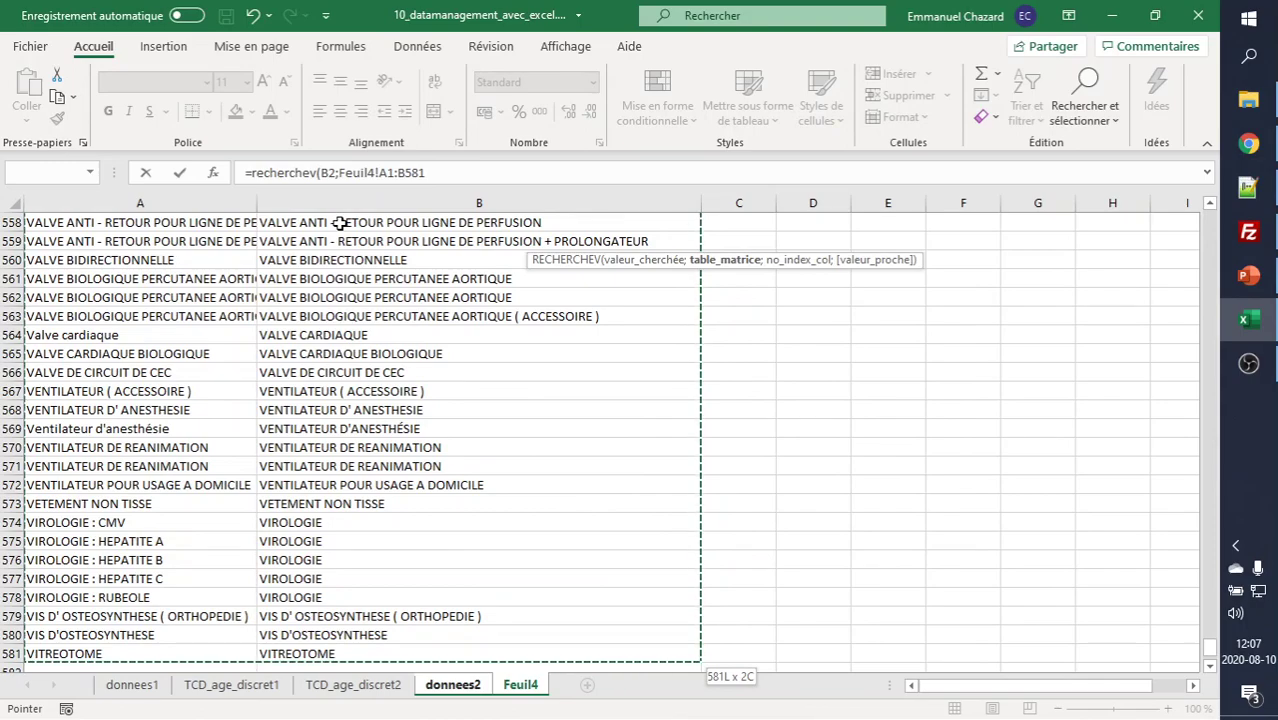
pyautogui.write(';2')
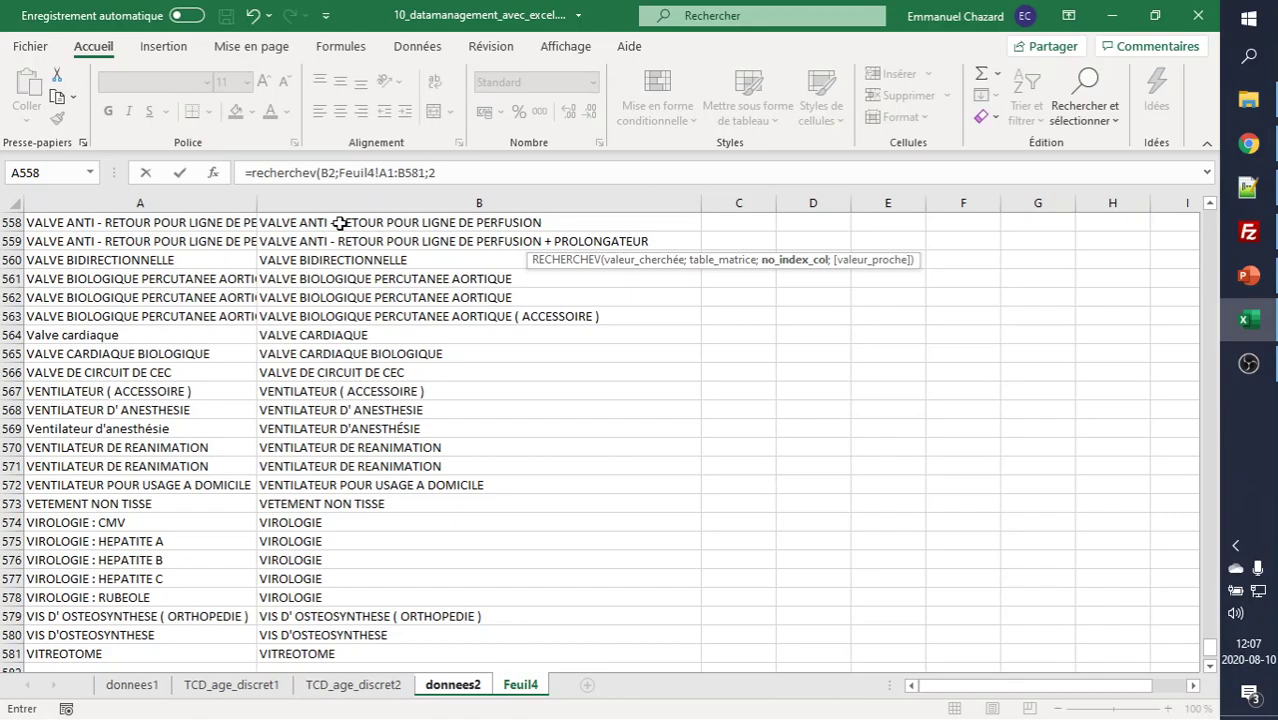
pyautogui.write(';FAUX')
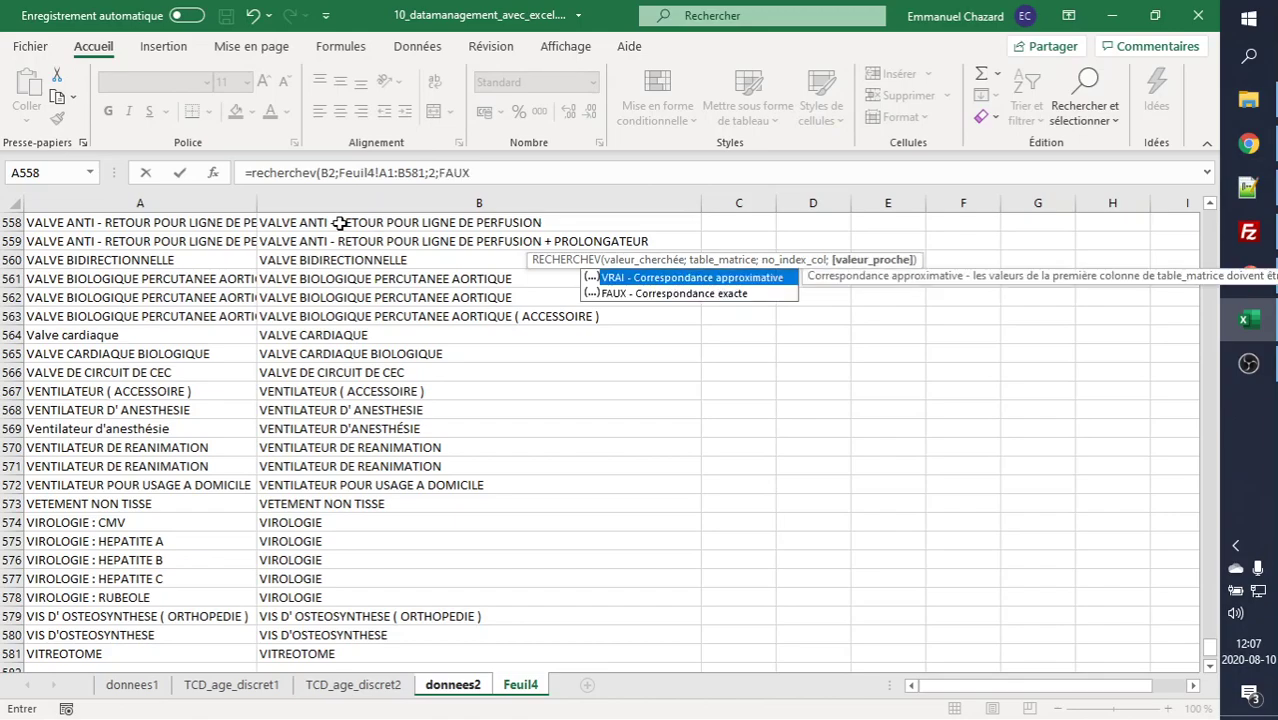
pyautogui.write(')')
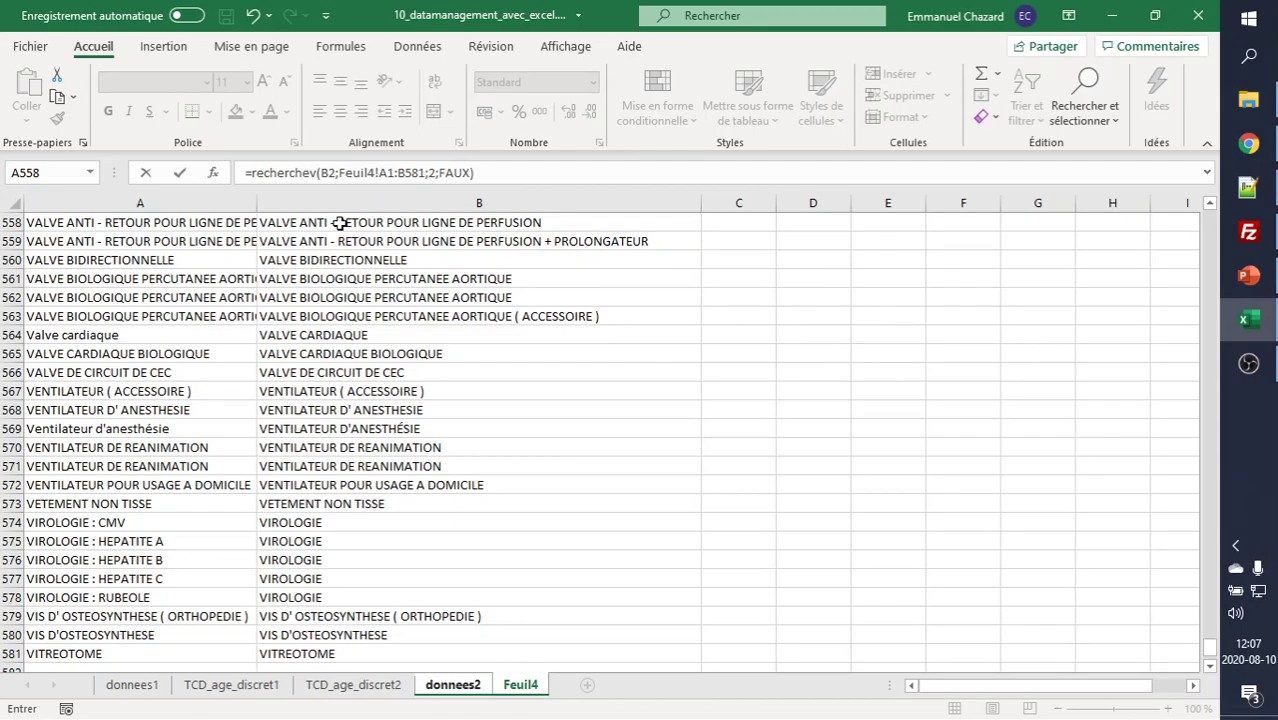
pyautogui.click(213, 173)
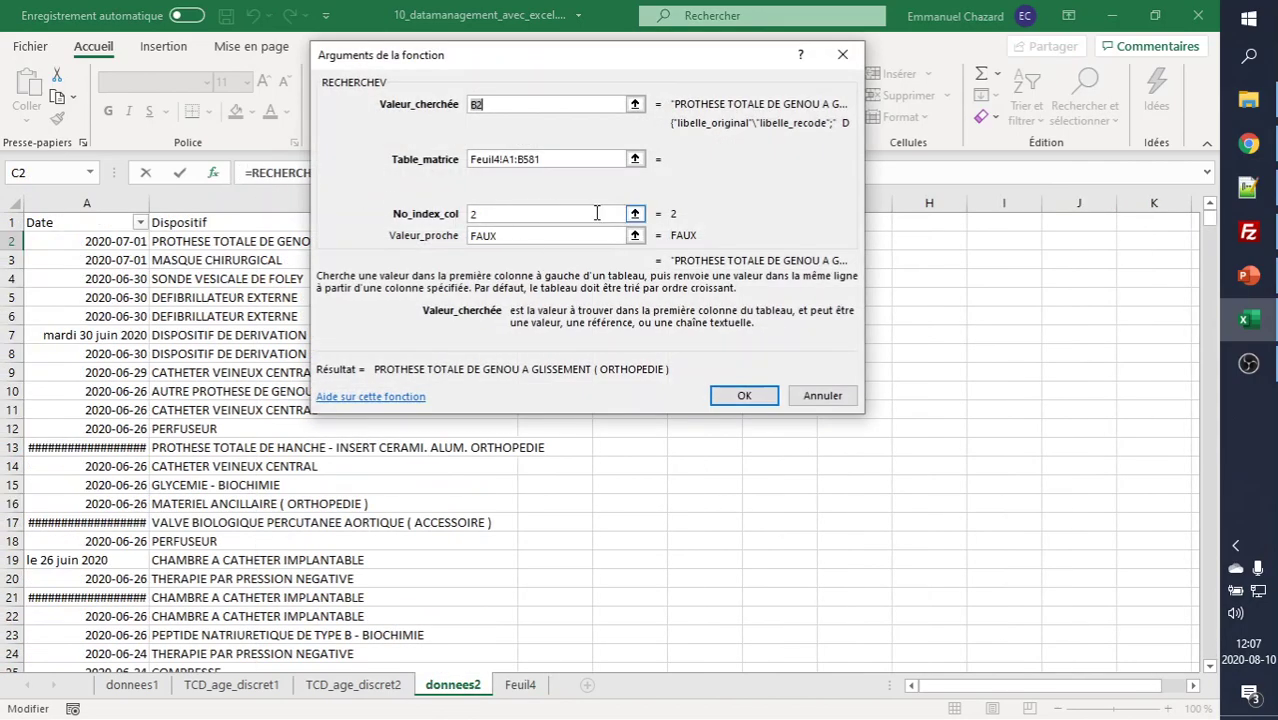
pyautogui.click(756, 396)
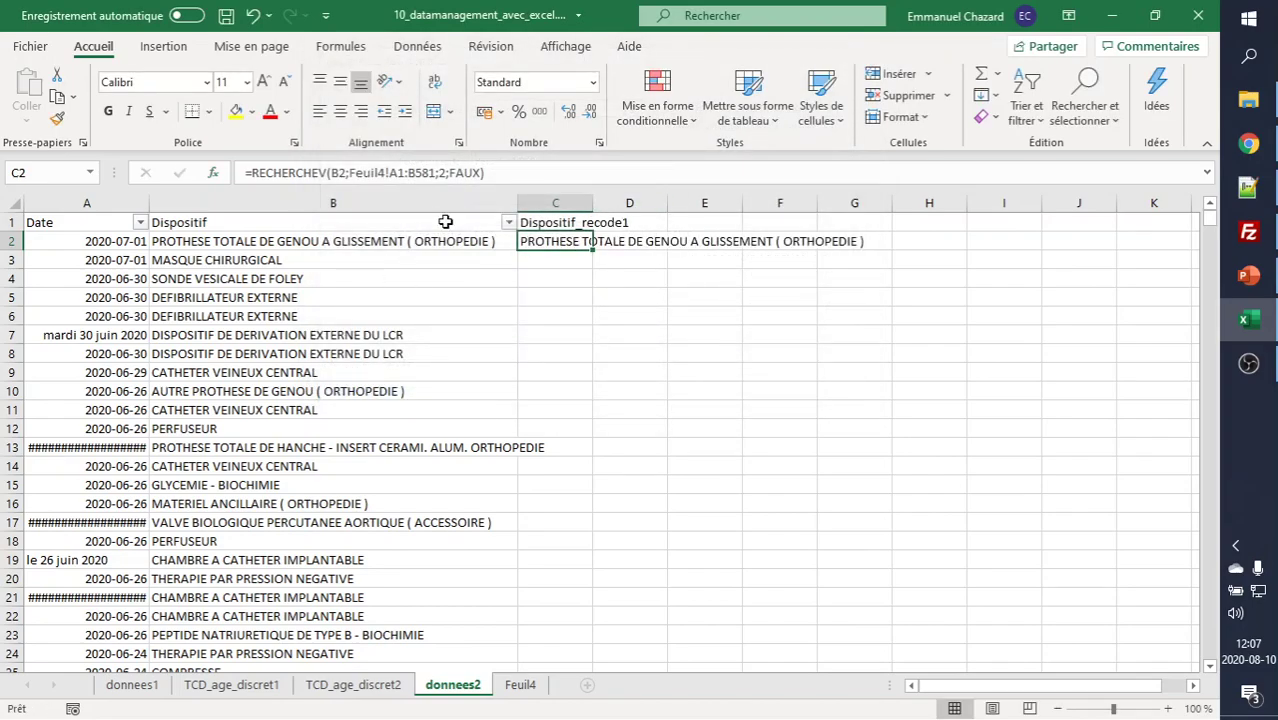
pyautogui.click(439, 241)
# - Fill the C2 lookup down the column and compare how the range shifts row by row
pyautogui.click(575, 242)
pyautogui.doubleClick(590, 250)
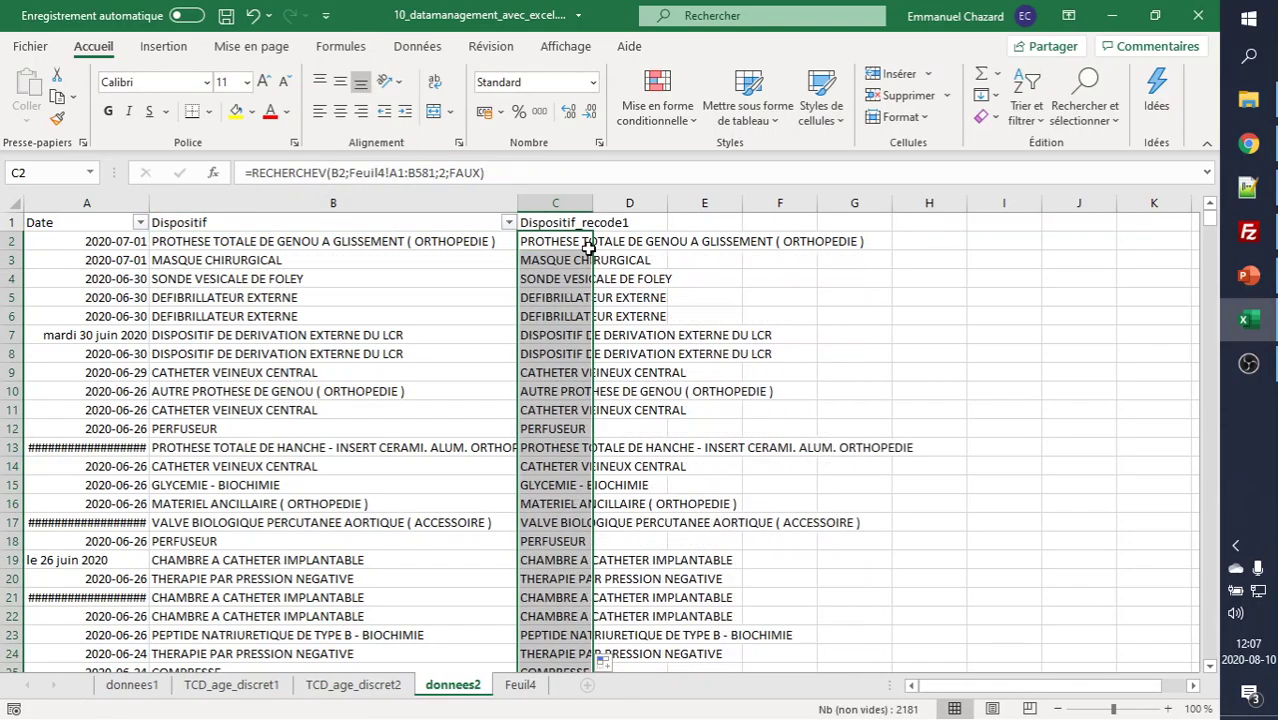
pyautogui.click(538, 295)
pyautogui.hotkey('ctrl', 'Down')
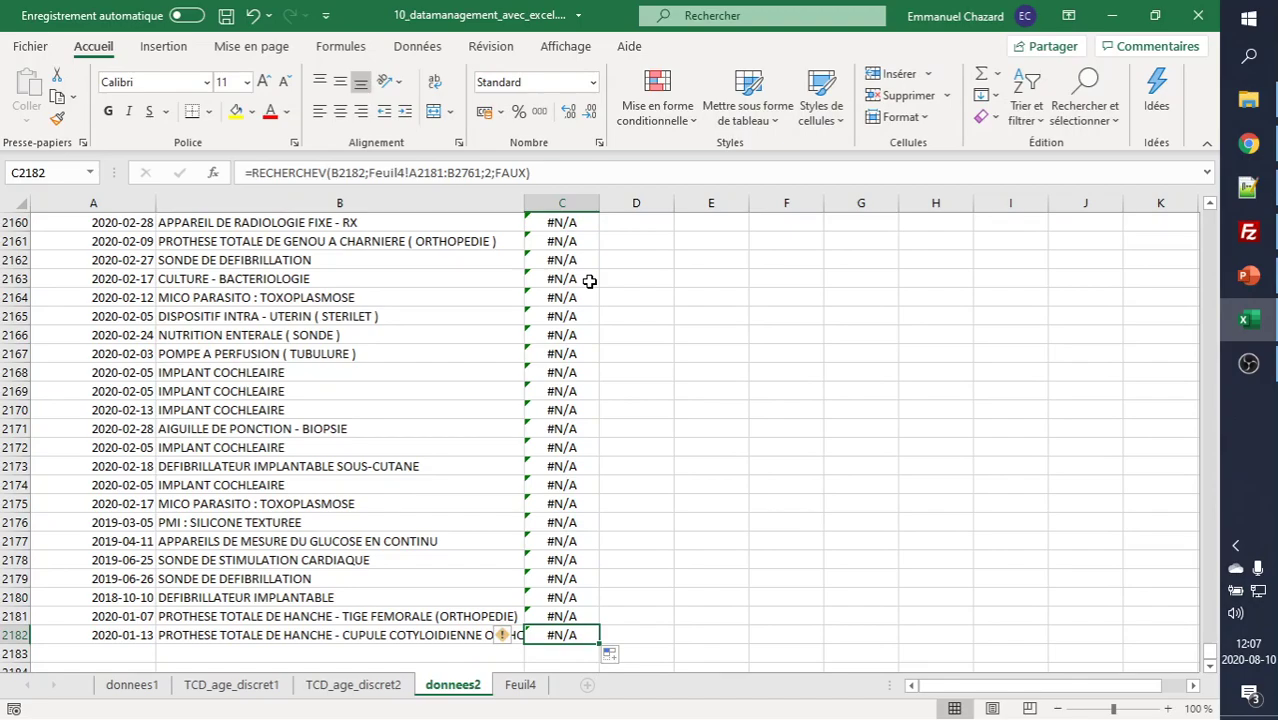
pyautogui.hotkey('ctrl', 'Up')
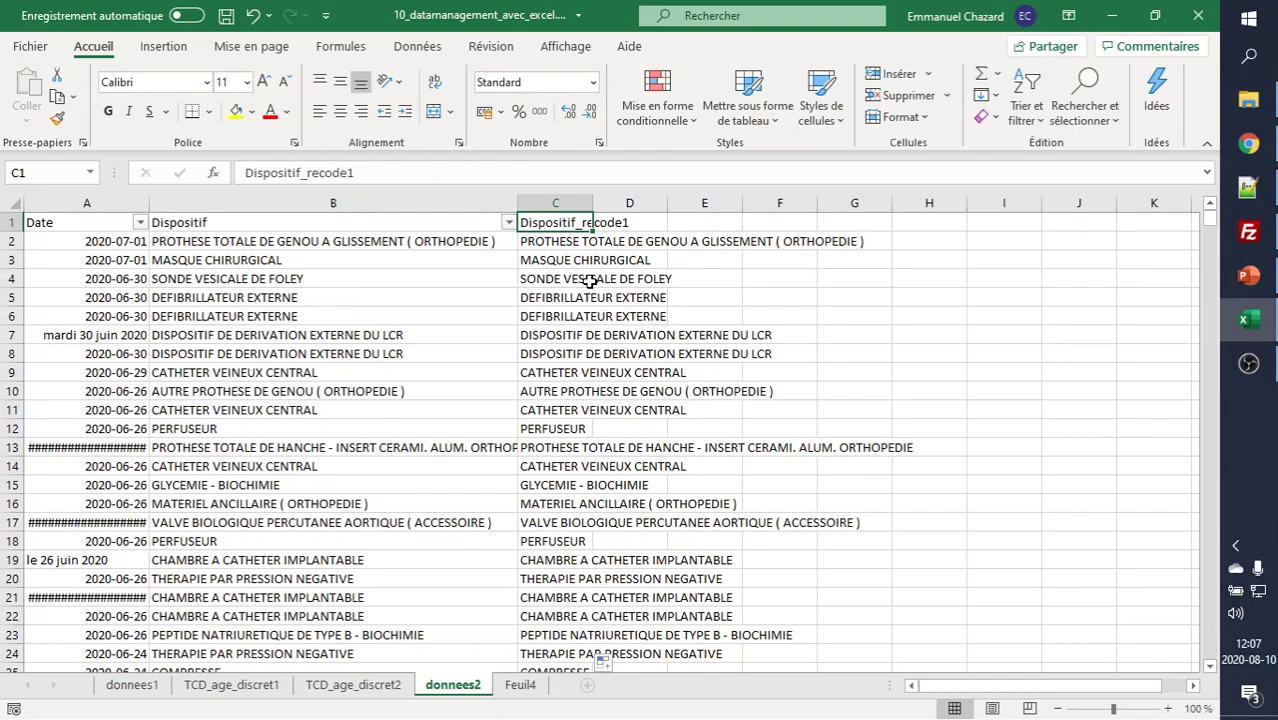
pyautogui.press('Down')
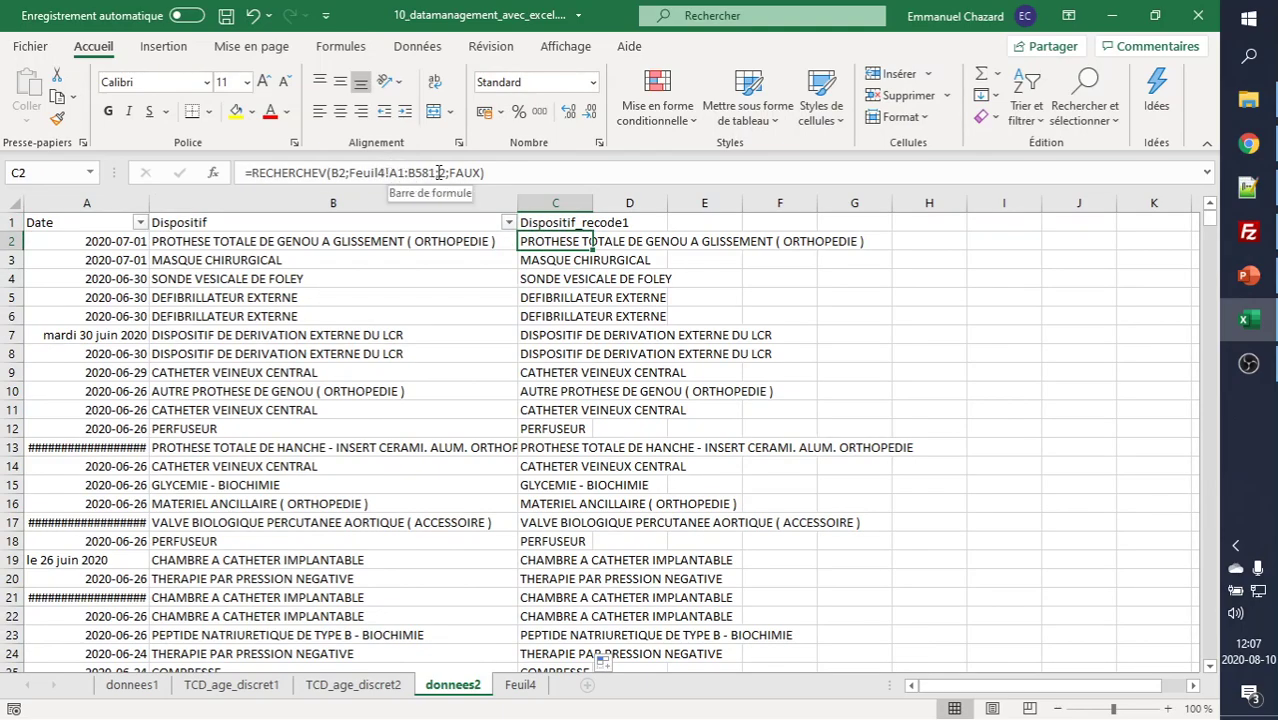
pyautogui.click(567, 260)
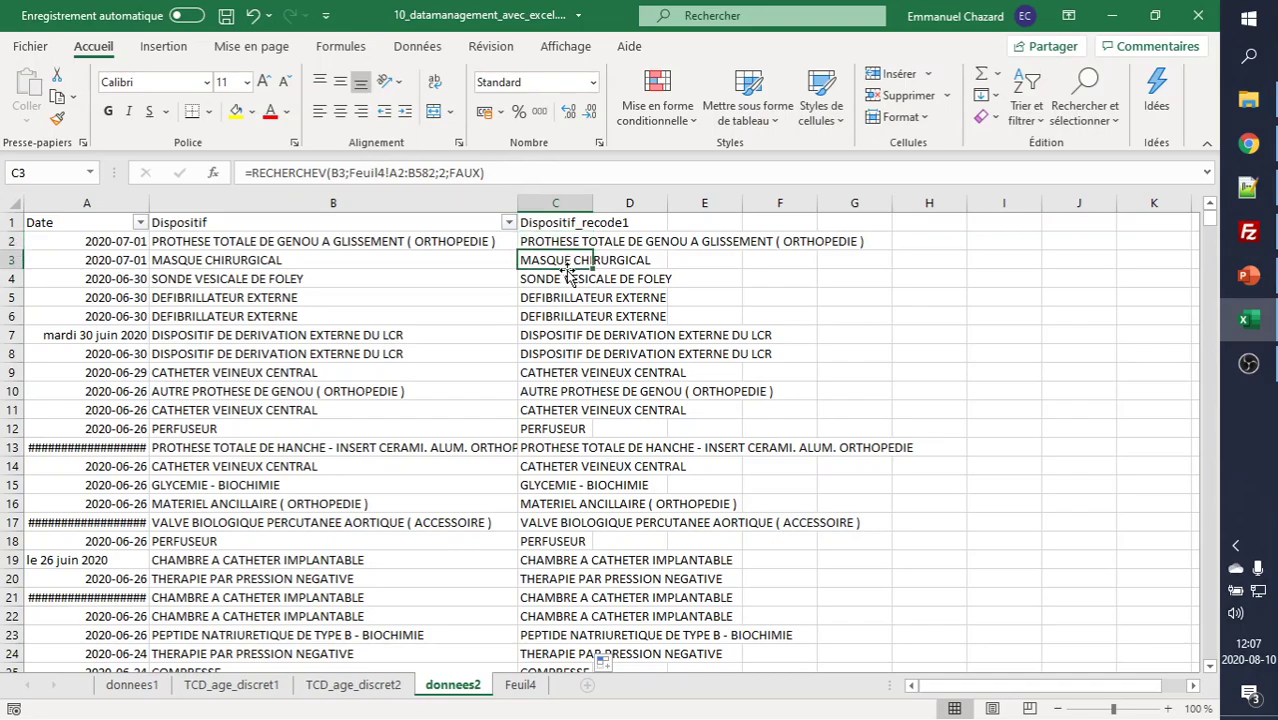
pyautogui.click(563, 278)
pyautogui.click(568, 298)
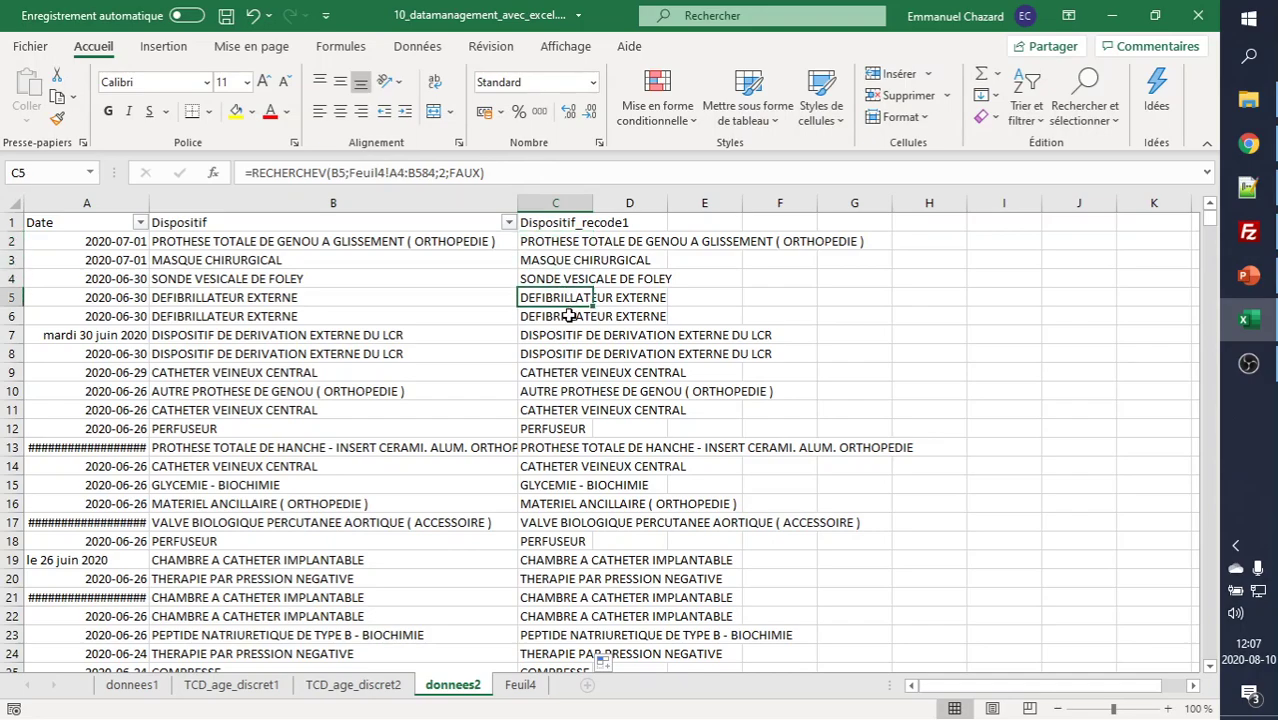
pyautogui.click(568, 316)
pyautogui.click(568, 335)
pyautogui.click(572, 242)
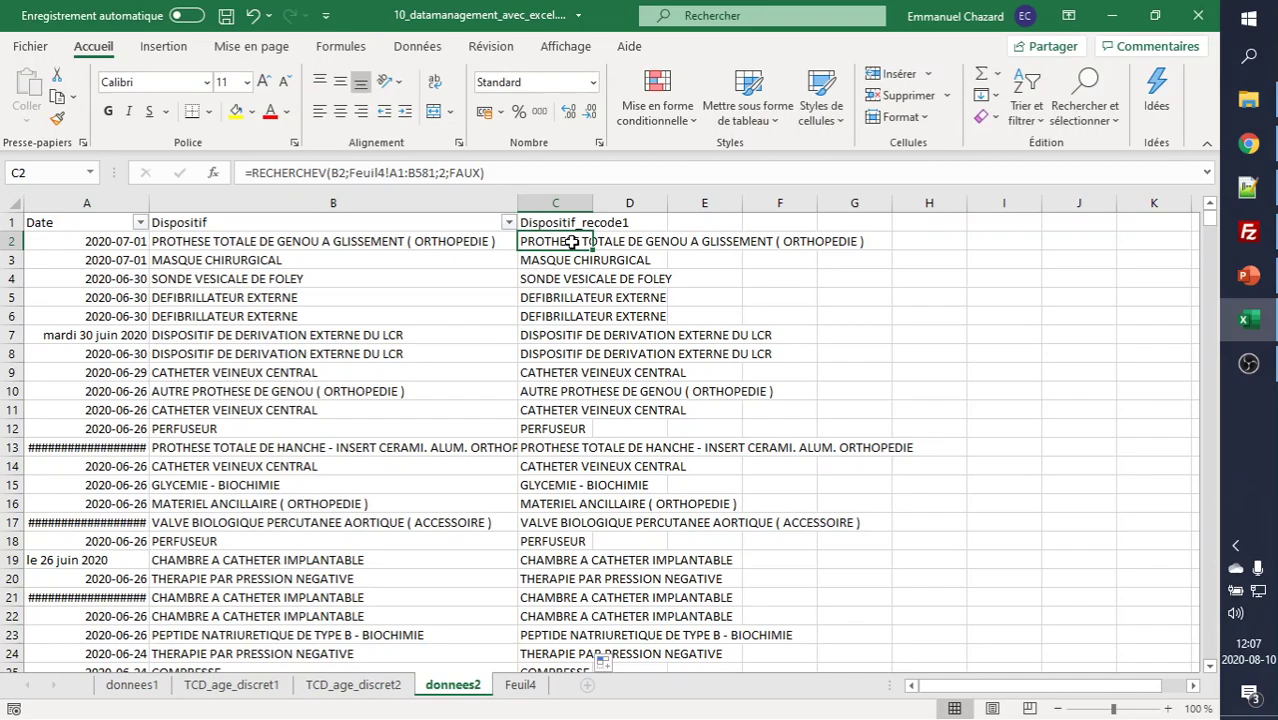
# - Lock the lookup range to Feuil4!$A$1:$B$581 and refill it down to row 2182
pyautogui.click(392, 172)
pyautogui.write('$A')
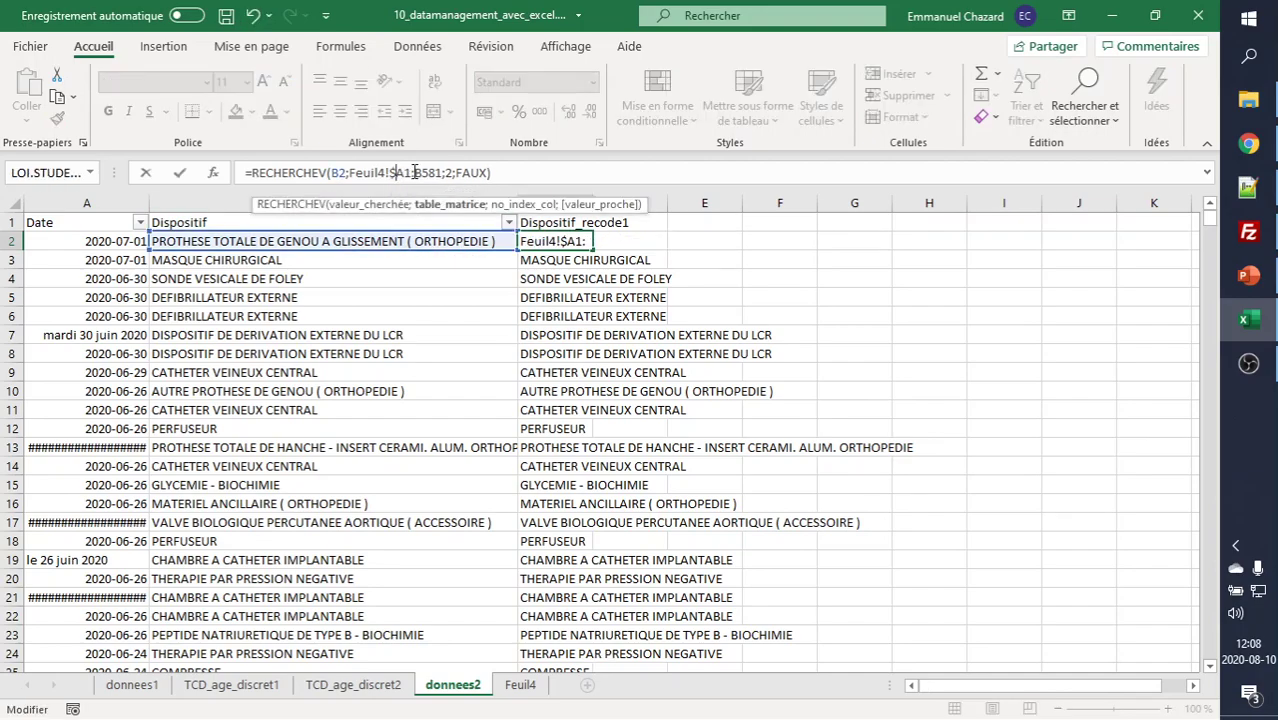
pyautogui.write('$1:')
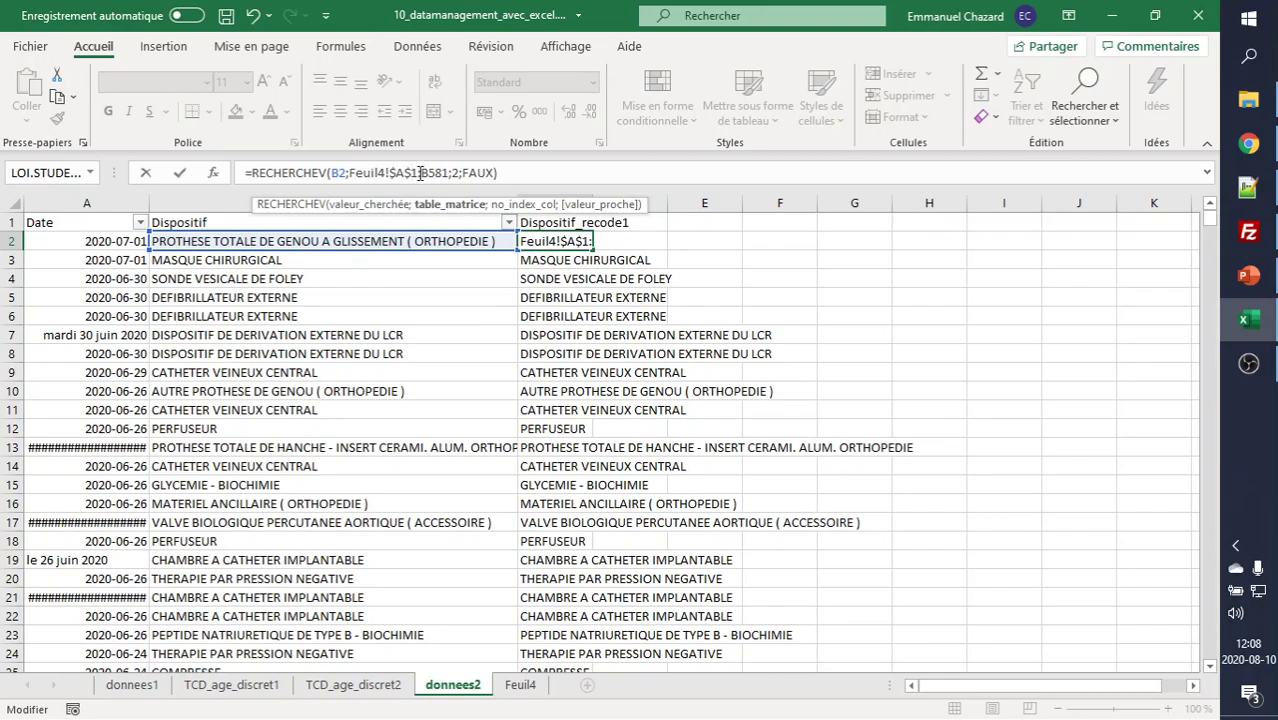
pyautogui.write('$B')
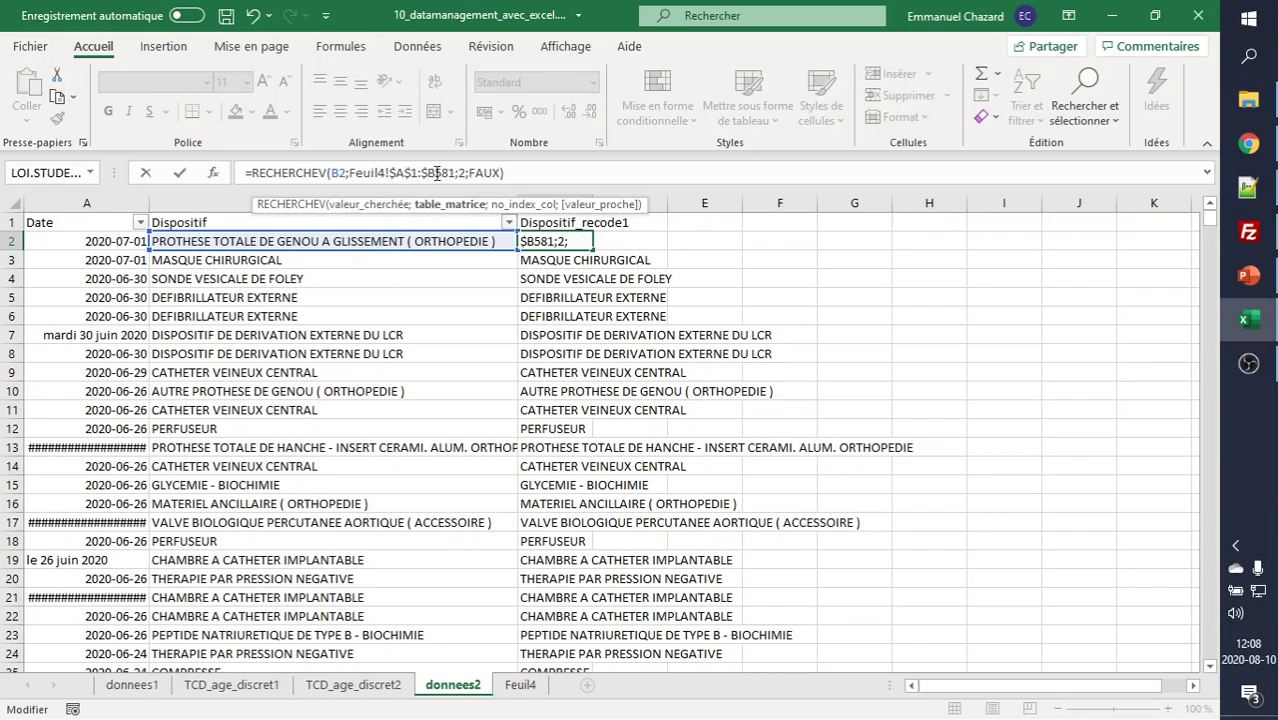
pyautogui.write('$')
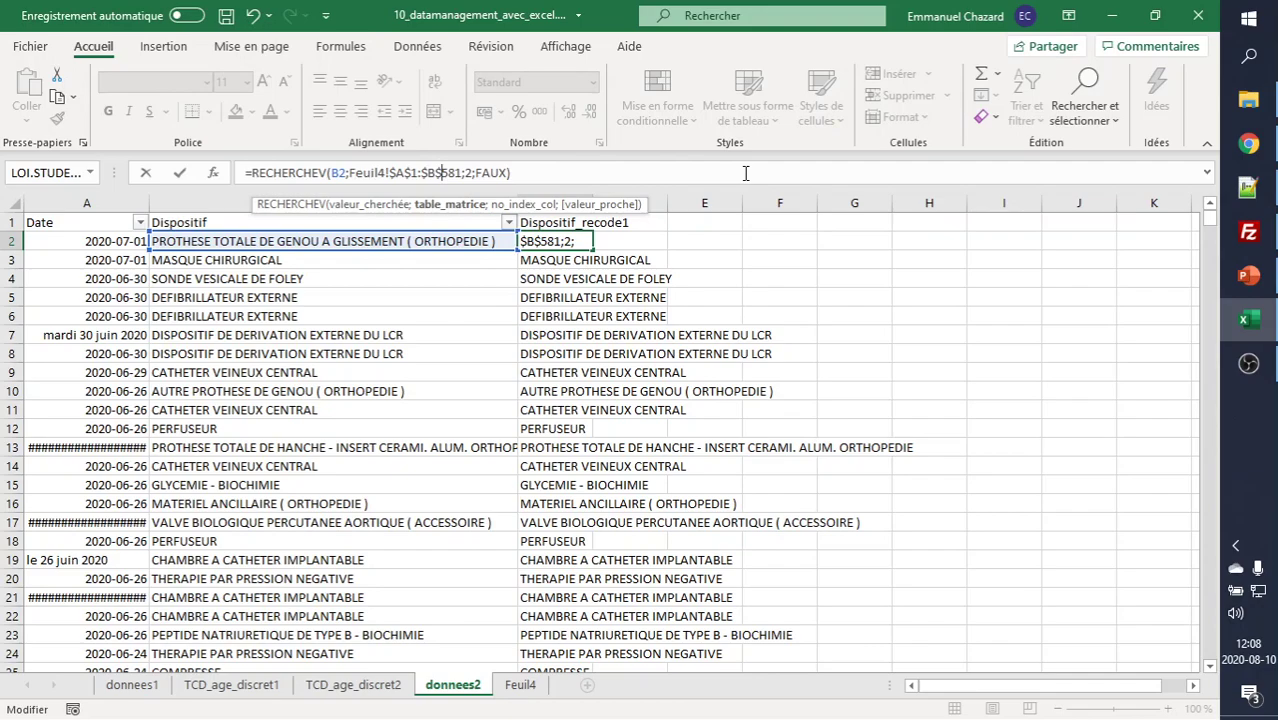
pyautogui.press('Return')
pyautogui.press('Up')
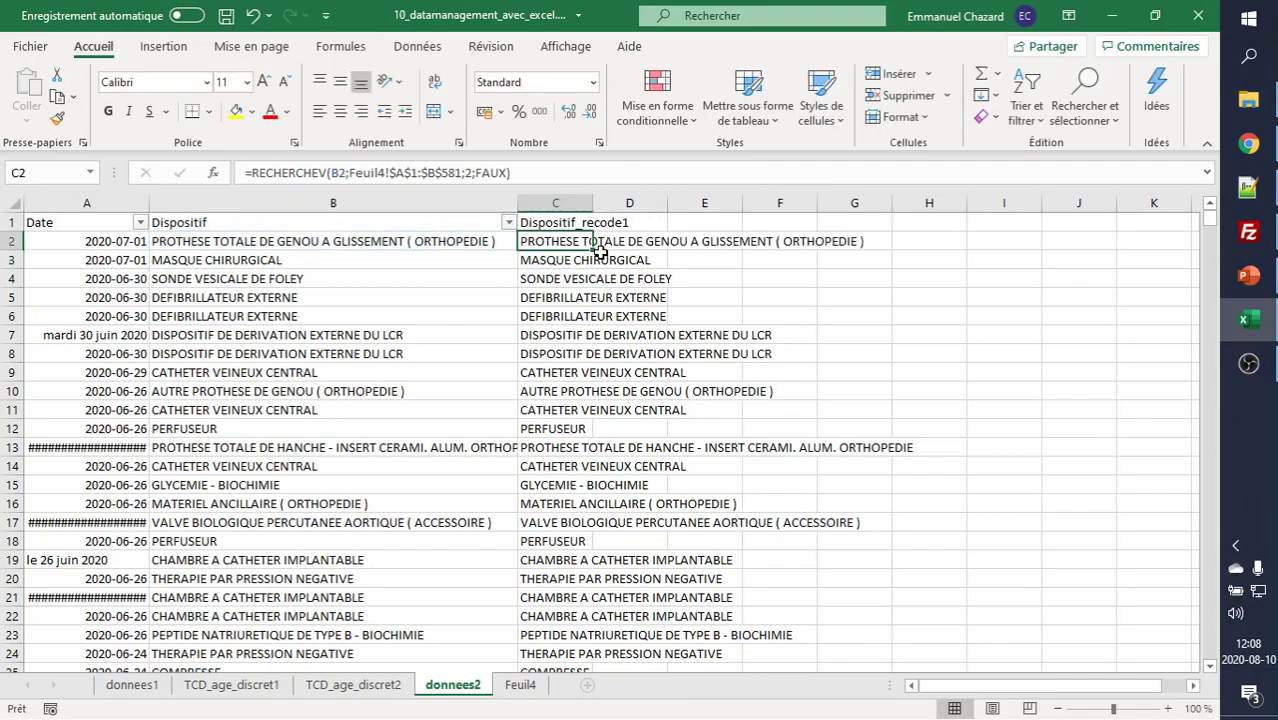
pyautogui.doubleClick(594, 252)
pyautogui.click(560, 258)
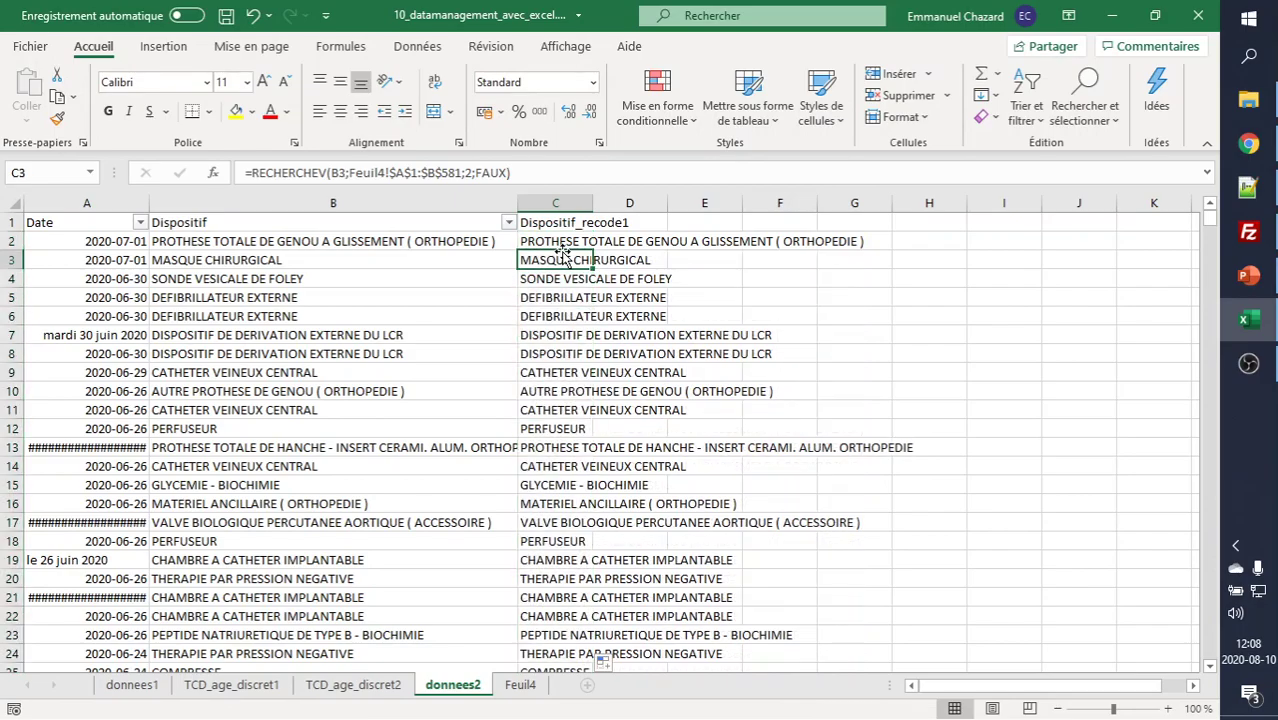
pyautogui.hotkey('ctrl', 'Down')
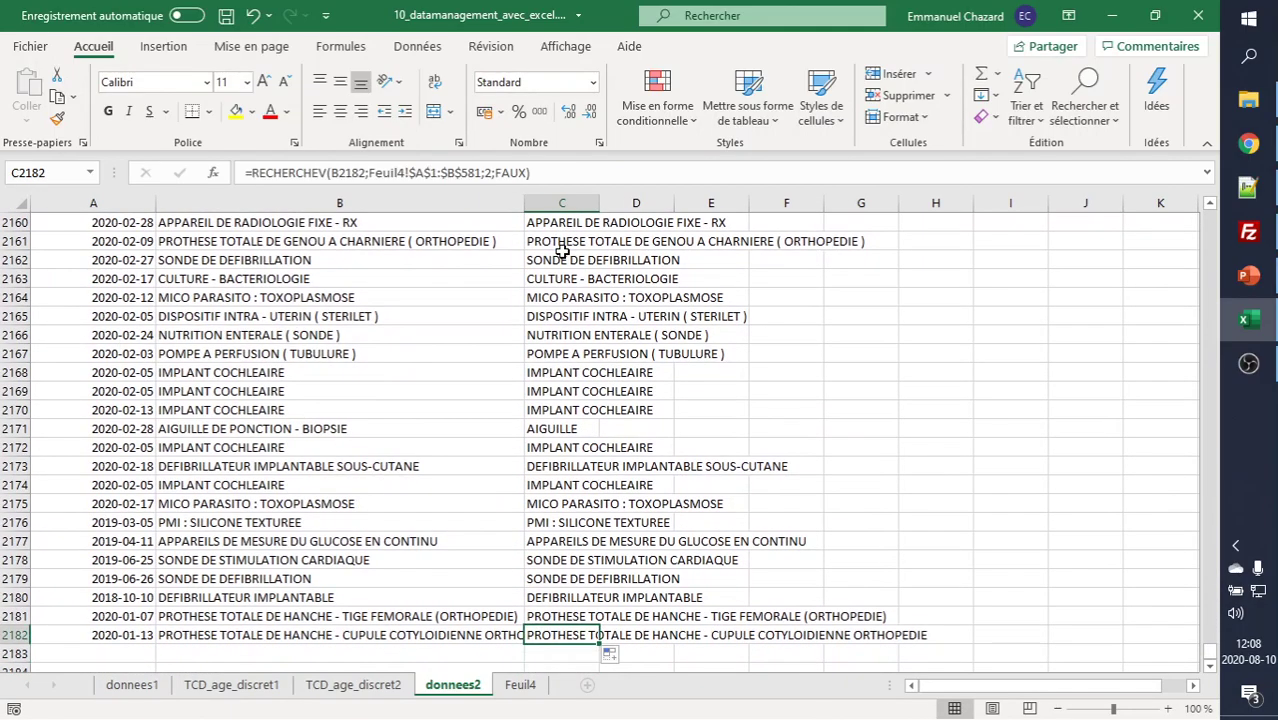
pyautogui.hotkey('ctrl', 'Home')
# - Reapply Filtrer over A1:C2182 so Dispositif_recode1 gets its own filter
pyautogui.keyDown('shift'); pyautogui.click(567, 222); pyautogui.keyUp('shift')
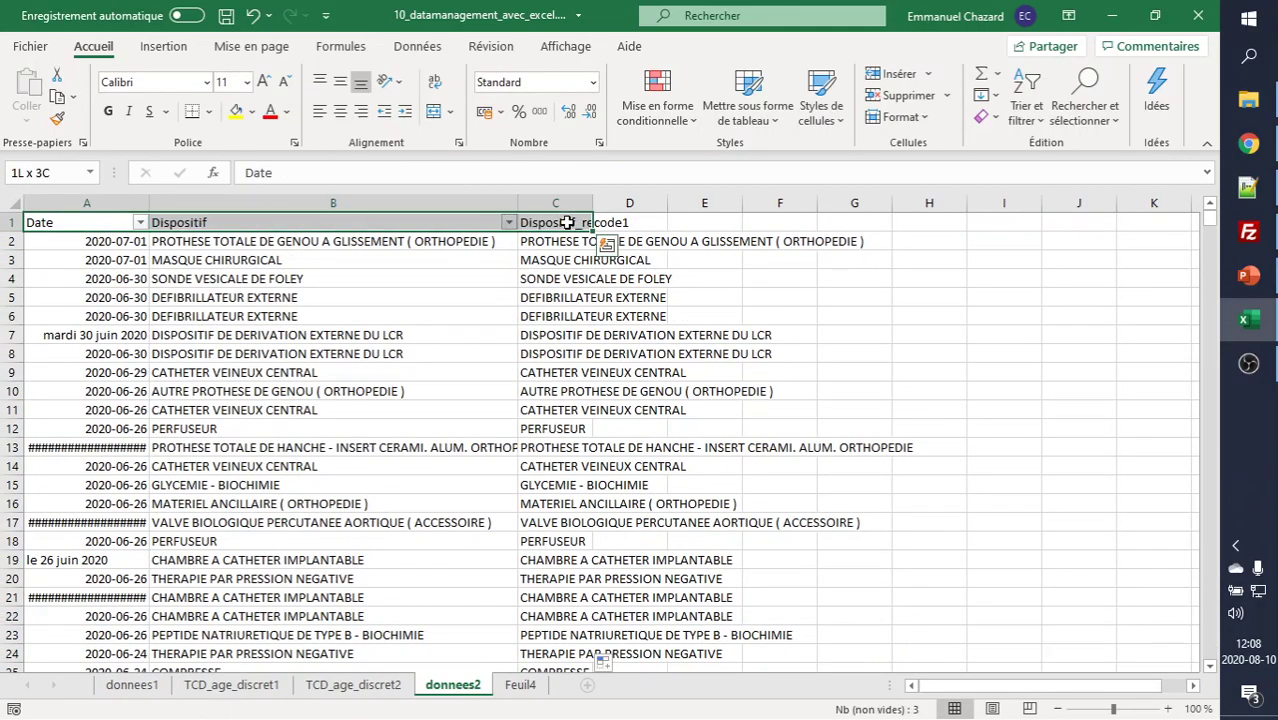
pyautogui.hotkey('ctrl', 'shift', 'Down')
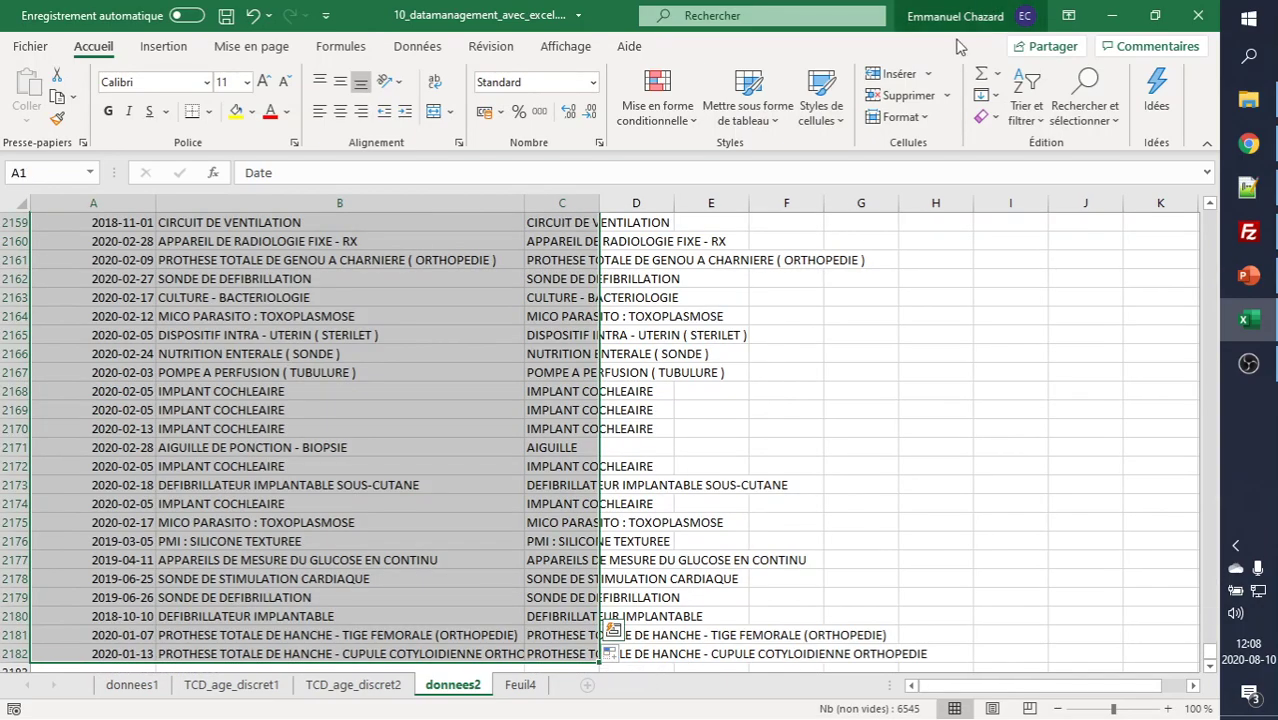
pyautogui.click(1027, 100)
pyautogui.click(1006, 227)
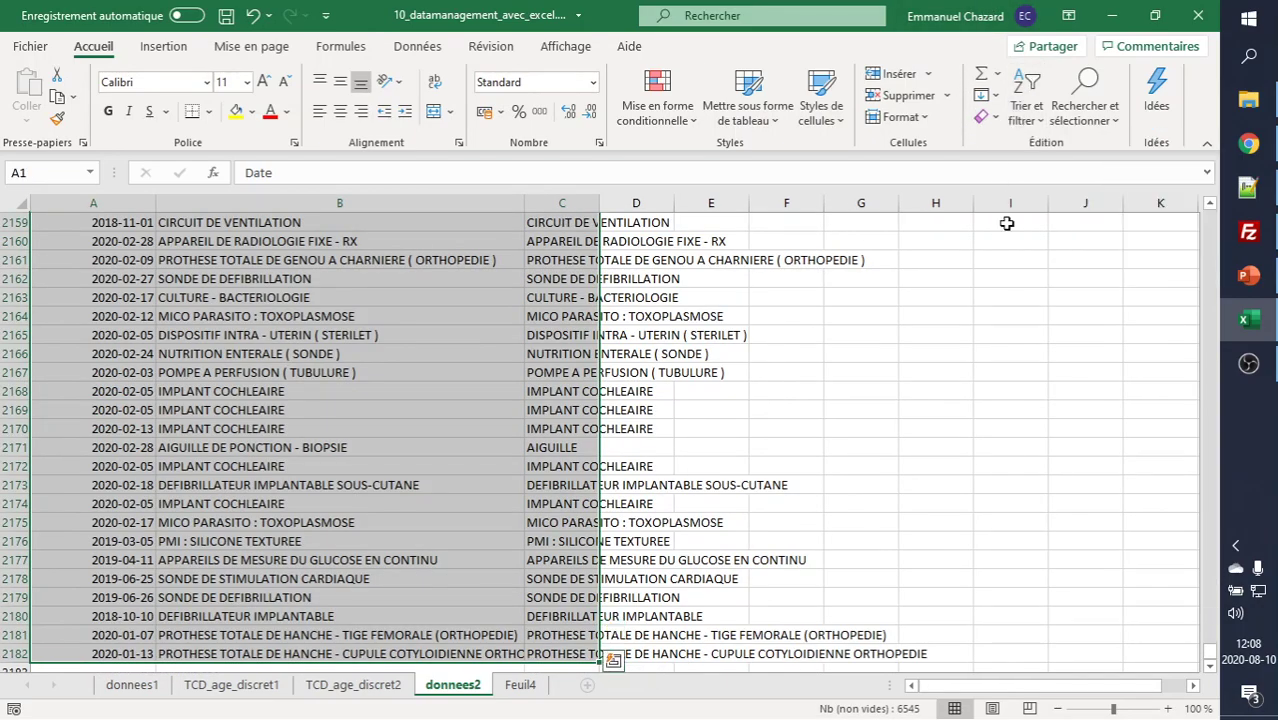
pyautogui.click(1025, 100)
pyautogui.click(1044, 222)
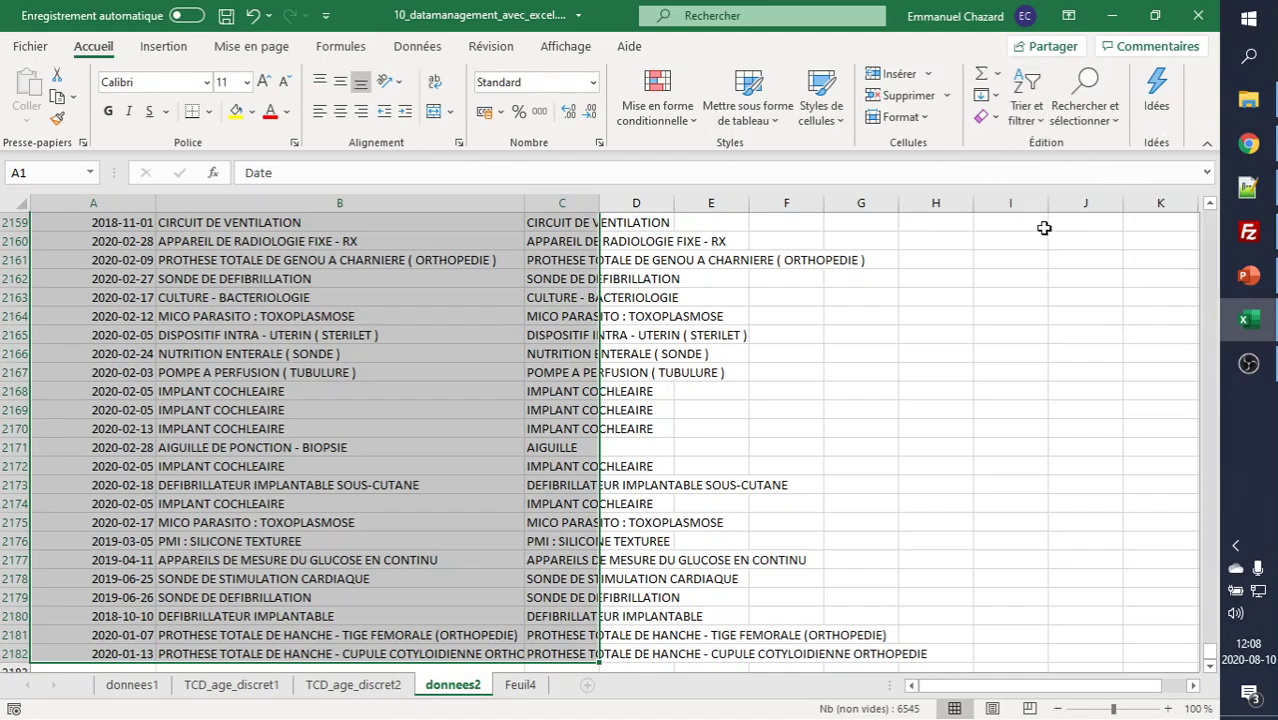
pyautogui.click(572, 241)
pyautogui.hotkey('ctrl', 'Up')
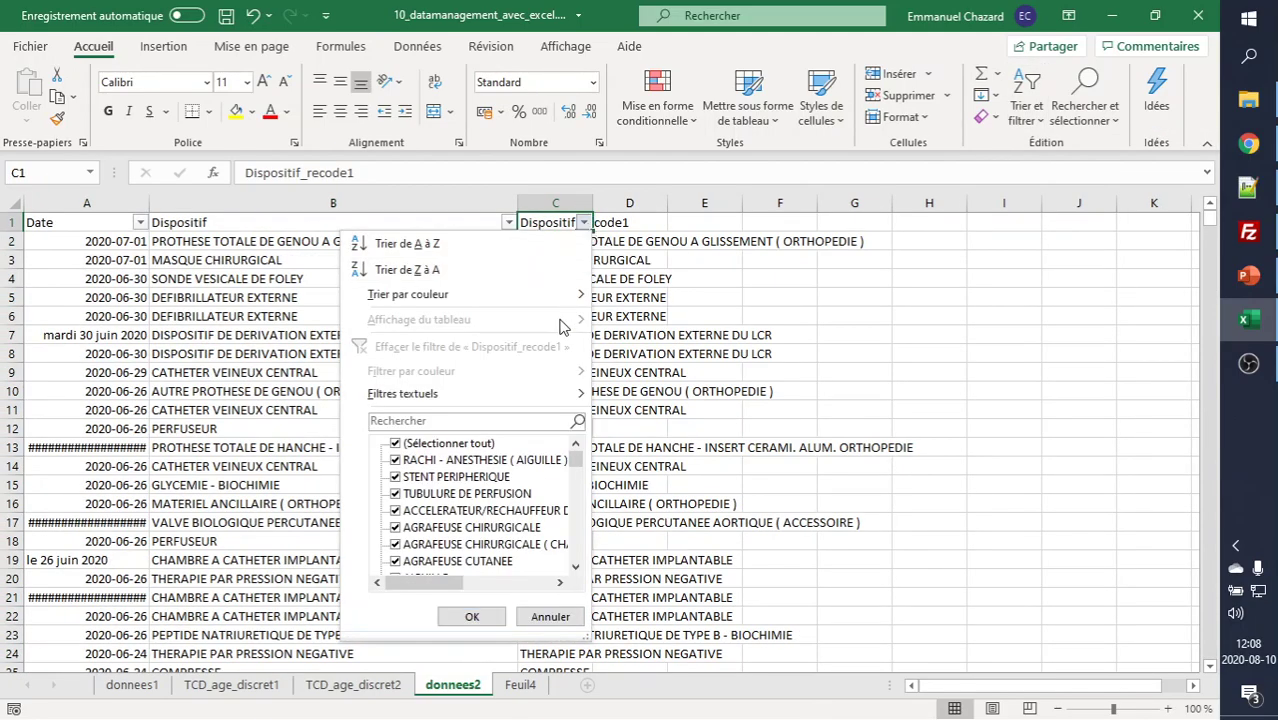
# - Filter Dispositif_recode1 to show only #N/A rows and inspect them
pyautogui.moveTo(576, 465); pyautogui.dragTo(583, 585)
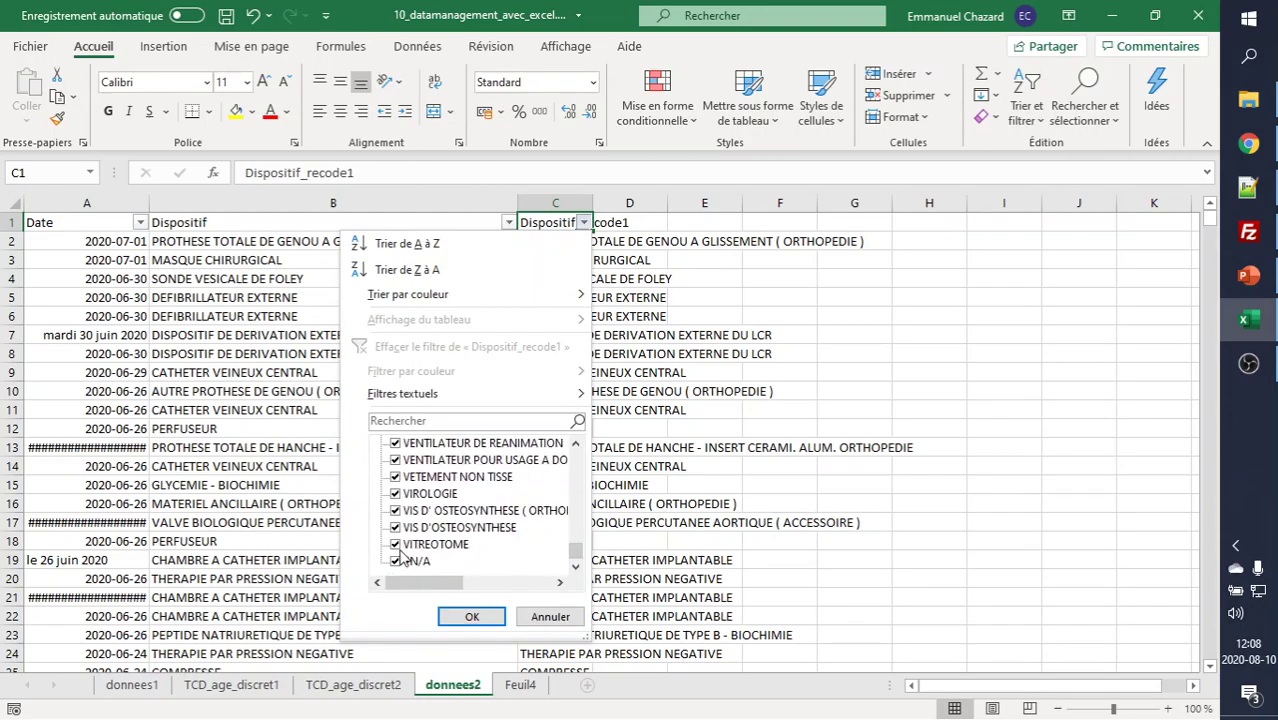
pyautogui.moveTo(576, 559)
pyautogui.mouseDown()
pyautogui.moveTo(576, 452)
pyautogui.moveTo(578, 552)
pyautogui.mouseUp()
pyautogui.click(396, 445)
pyautogui.click(396, 561)
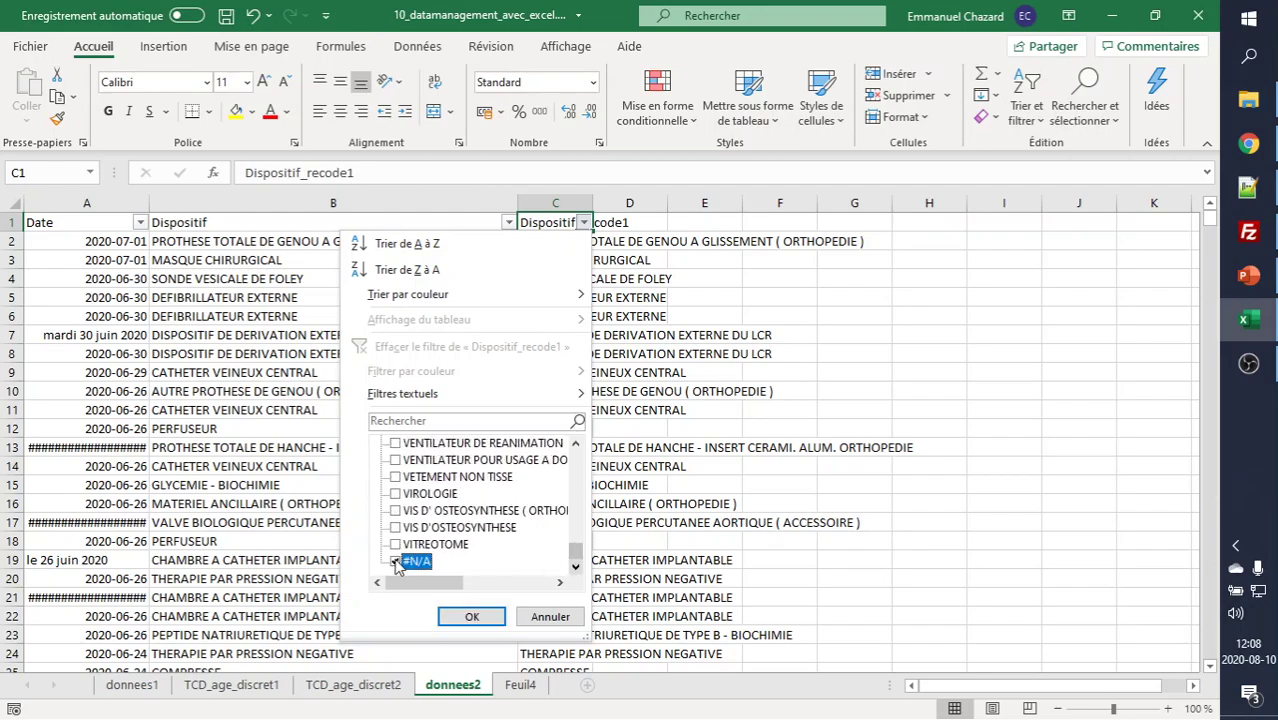
pyautogui.click(474, 617)
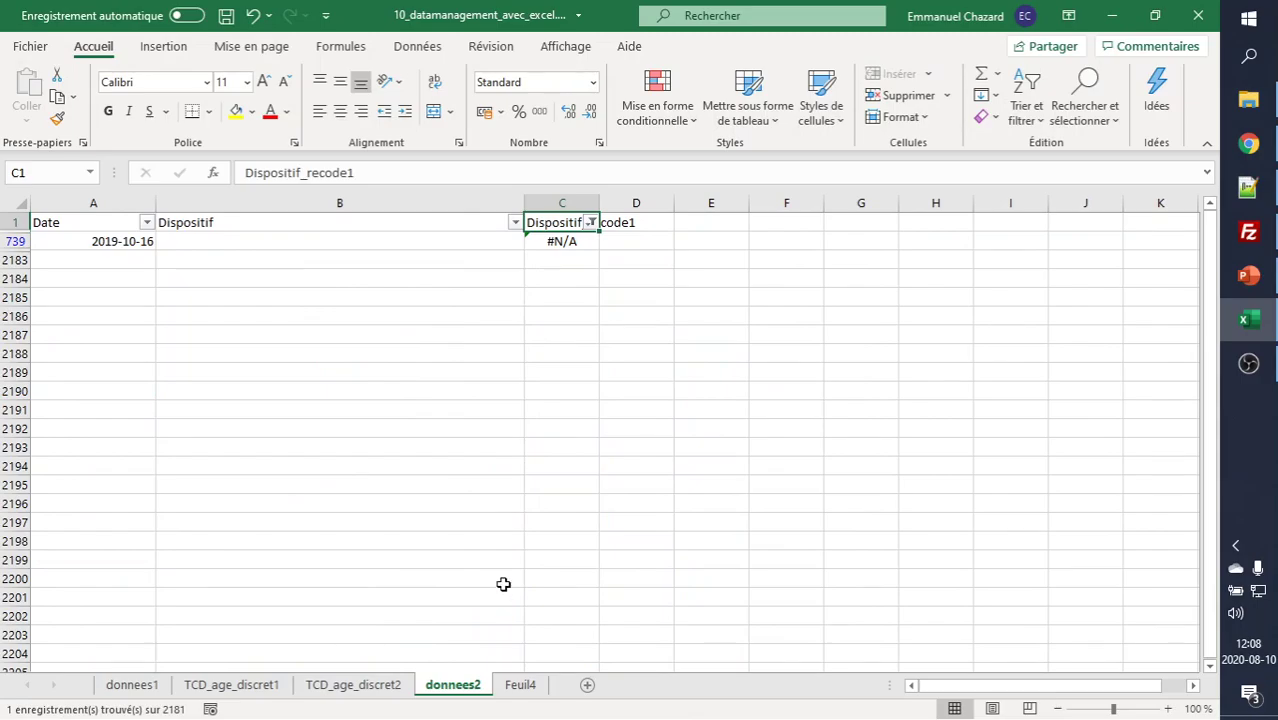
pyautogui.click(364, 240)
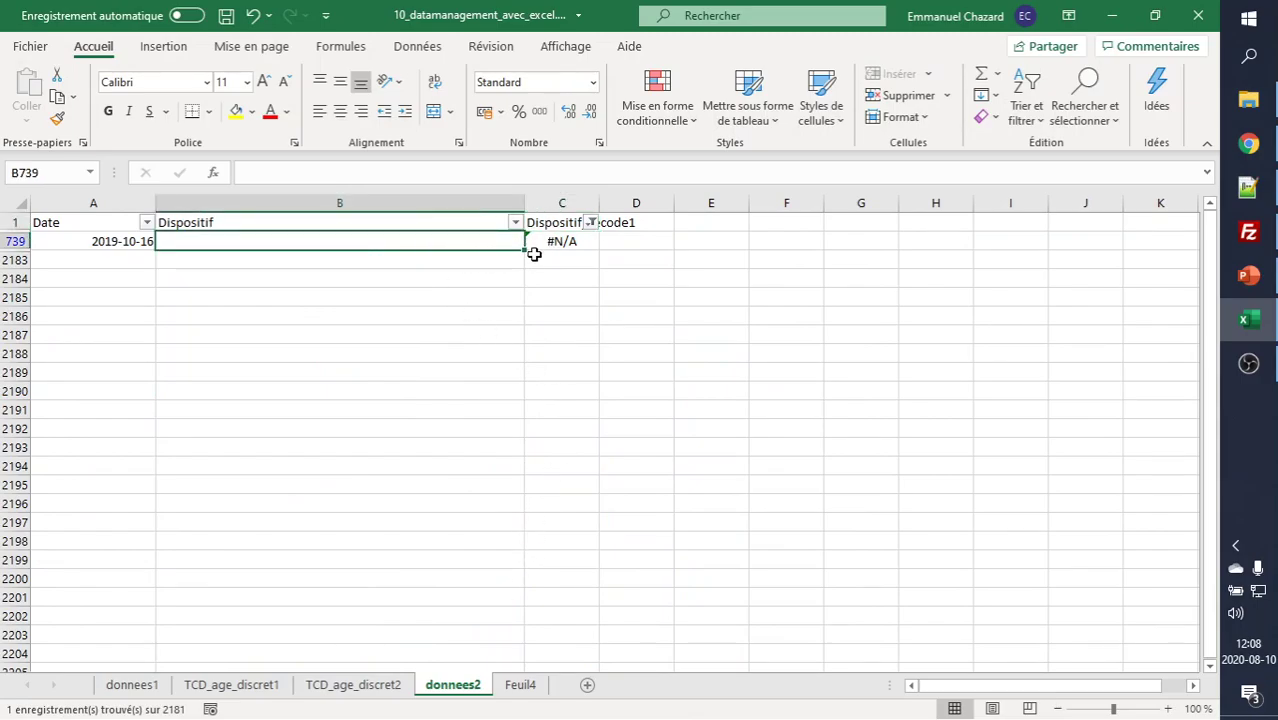
# - Restore all rows with (Sélectionner tout) and widen column C to fit Dispositif_recode1
pyautogui.click(591, 222)
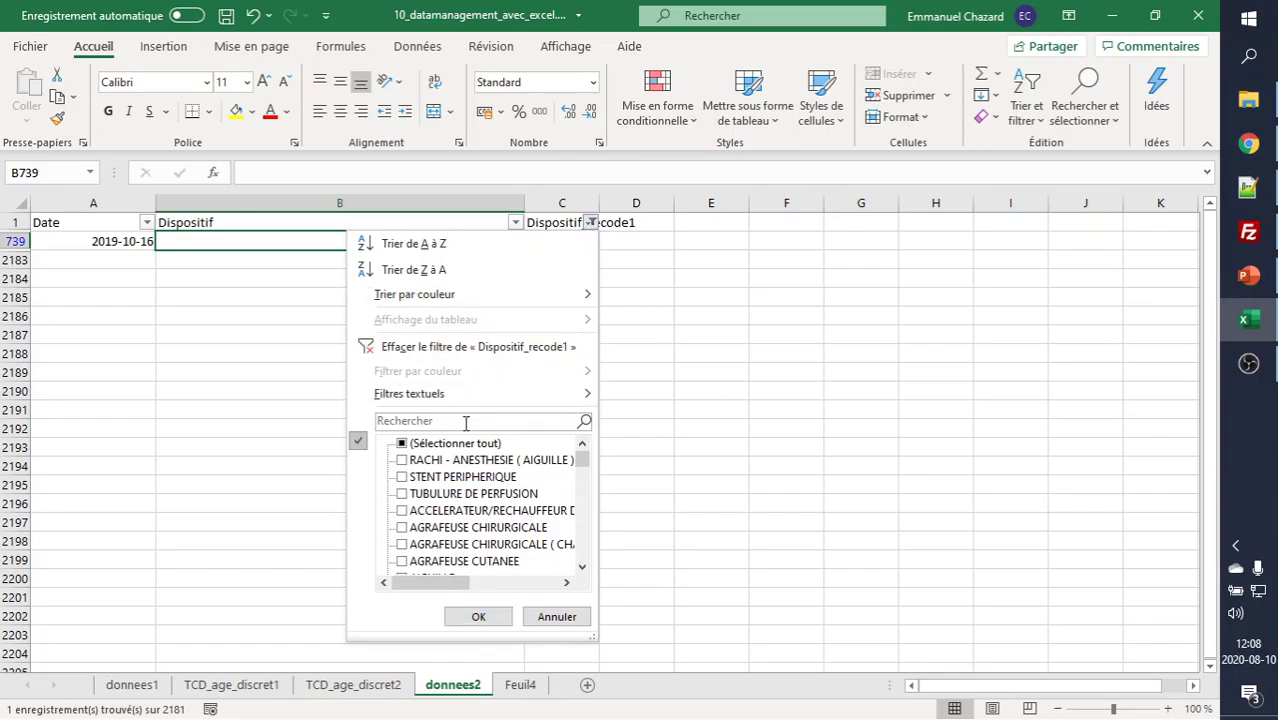
pyautogui.click(440, 452)
pyautogui.click(440, 446)
pyautogui.click(478, 617)
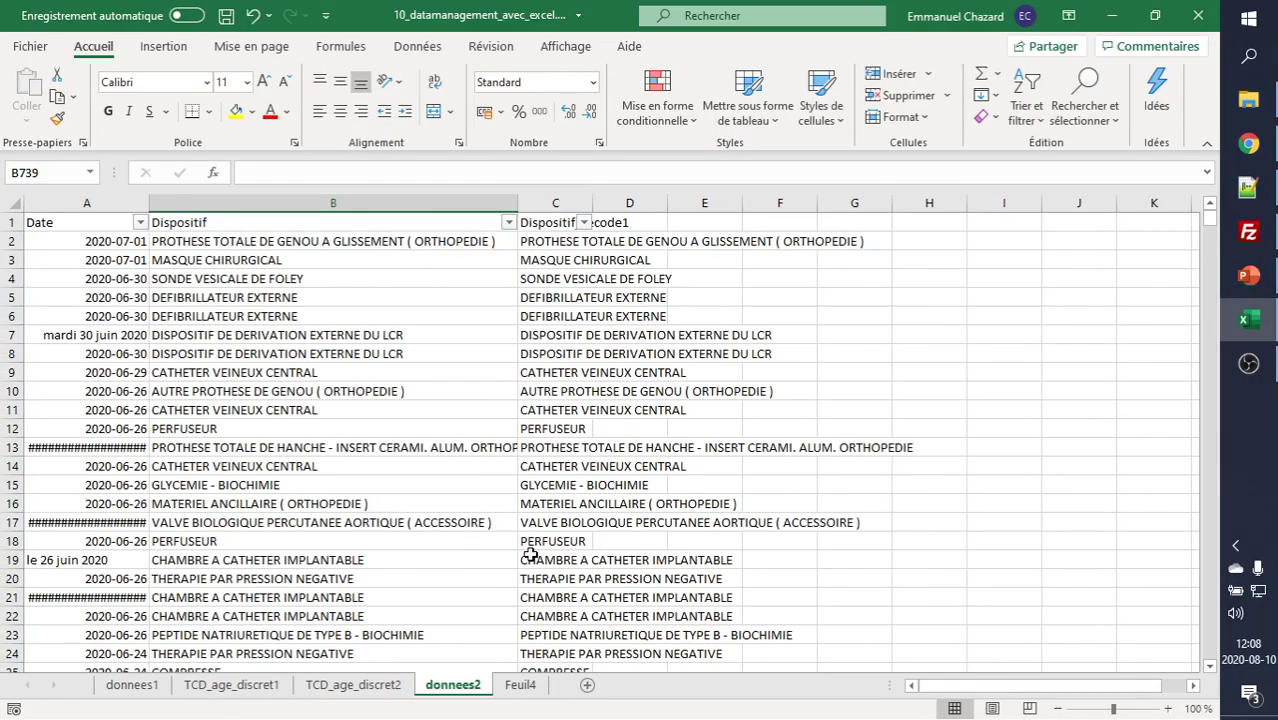
pyautogui.click(550, 224)
pyautogui.moveTo(593, 200); pyautogui.dragTo(686, 199)
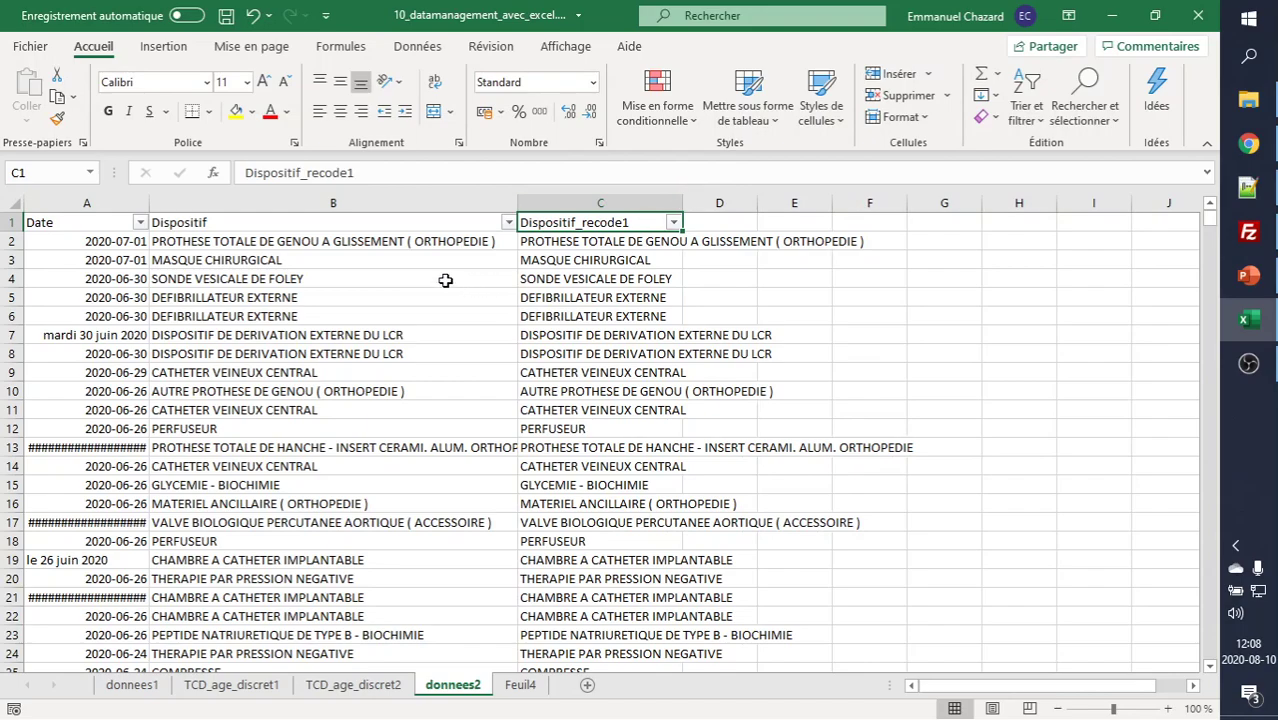
# - Select B2's full device label text in the formula bar to copy it
pyautogui.click(455, 241)
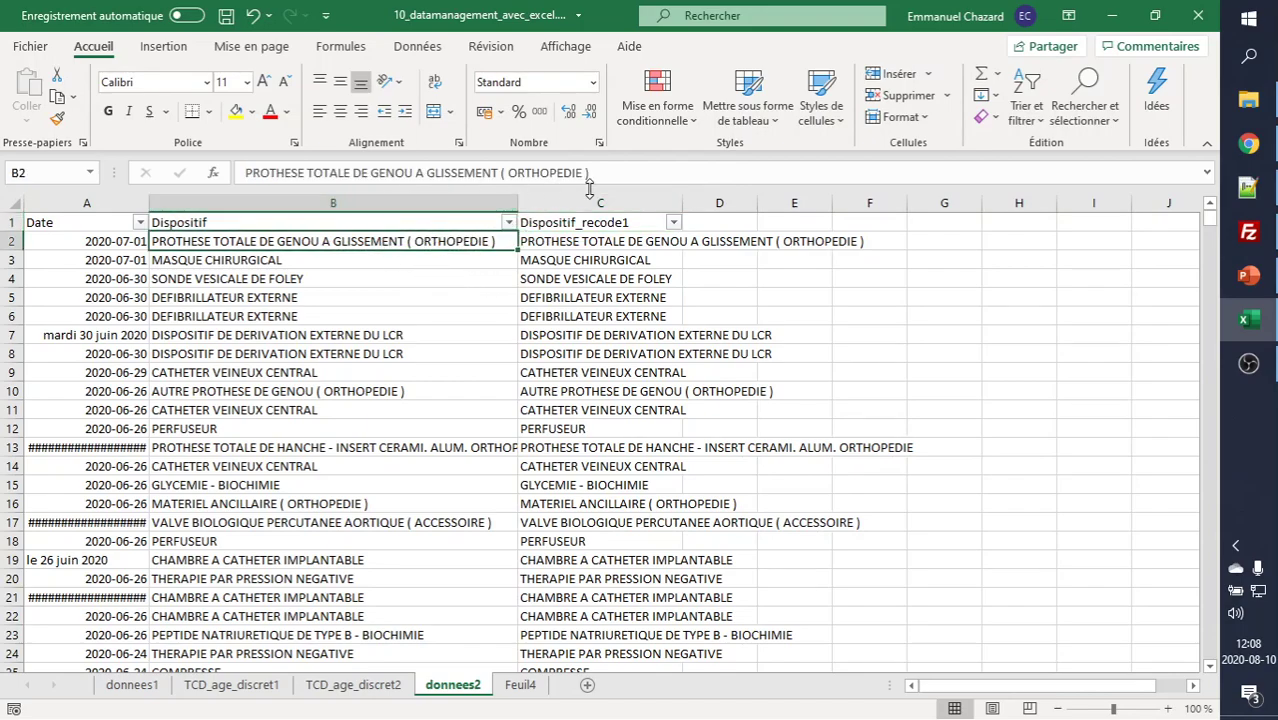
pyautogui.moveTo(600, 172); pyautogui.dragTo(244, 172)
pyautogui.hotkey('ctrl', 'c')
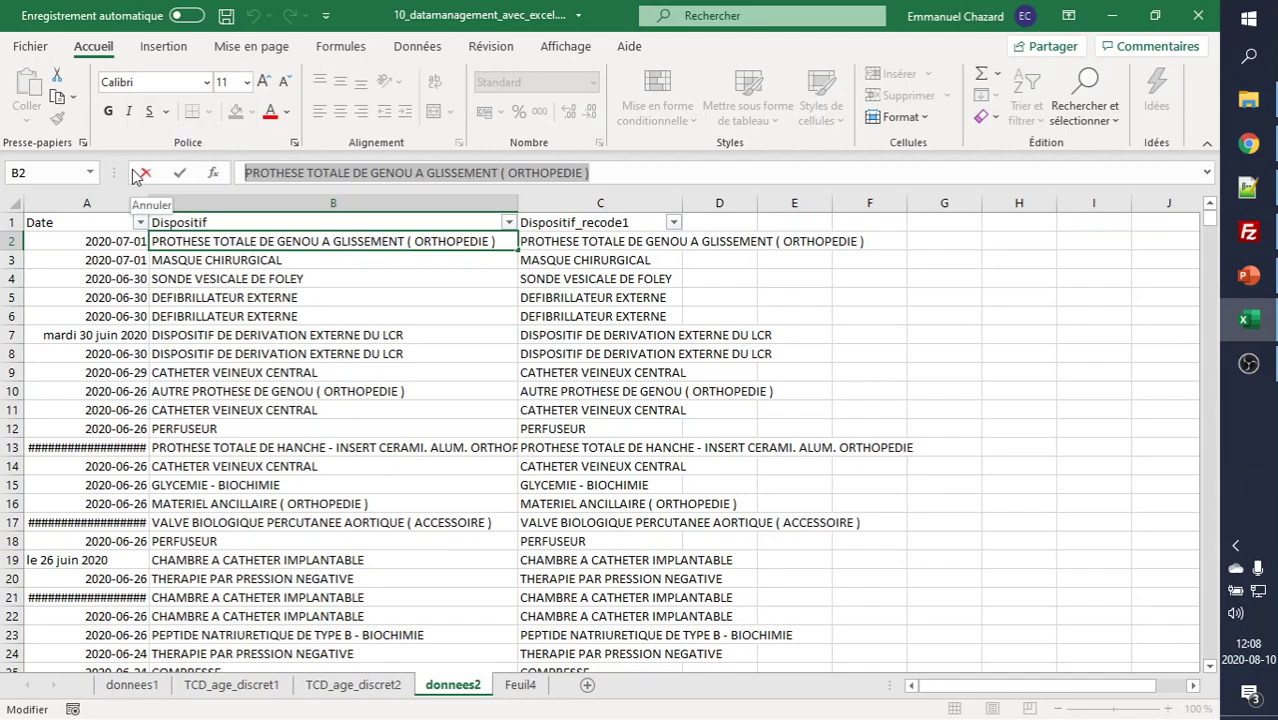
pyautogui.press('Escape')
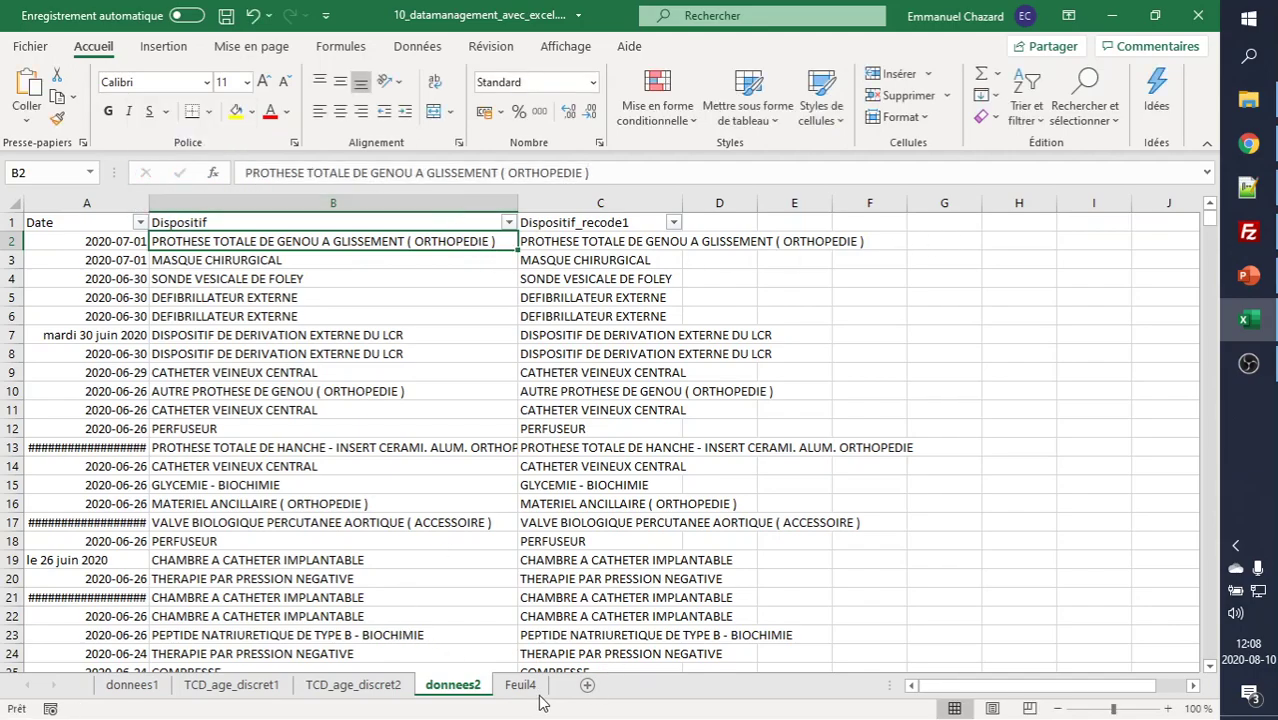
# - Find the copied device label in the Feuil4 recoding table with Ctrl+F
pyautogui.click(522, 685)
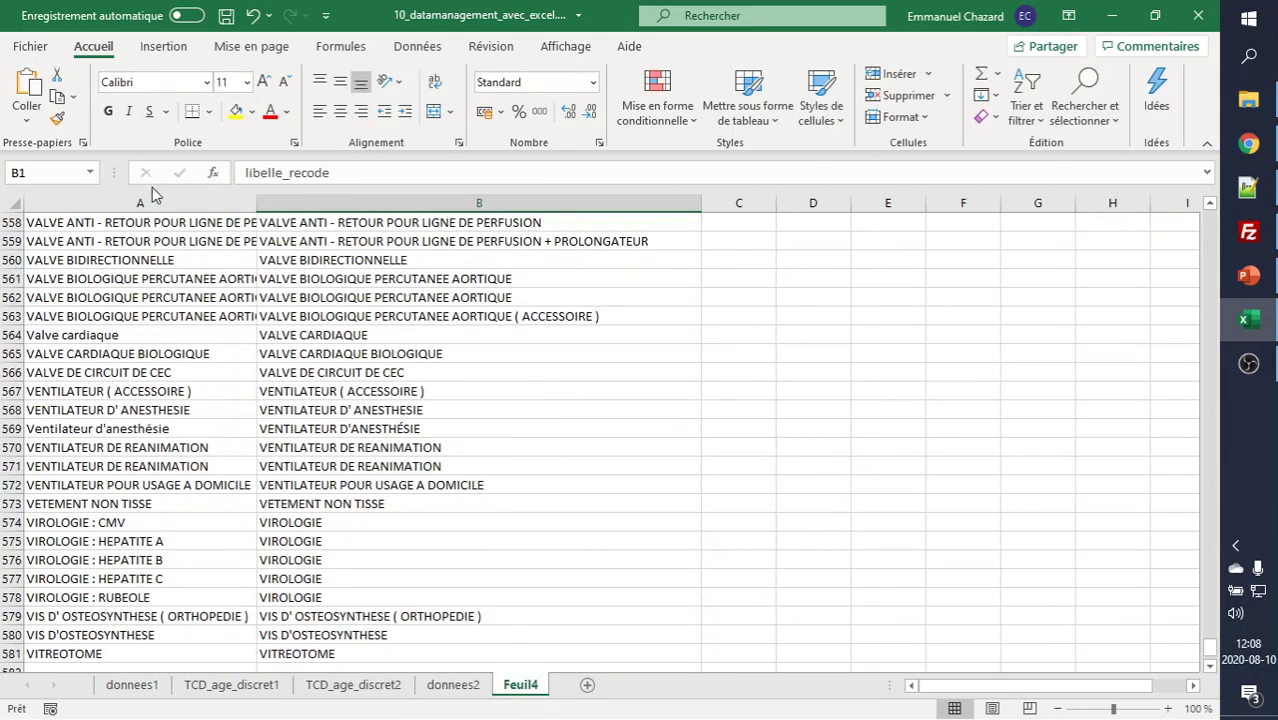
pyautogui.click(140, 226)
pyautogui.hotkey('ctrl', 'Home')
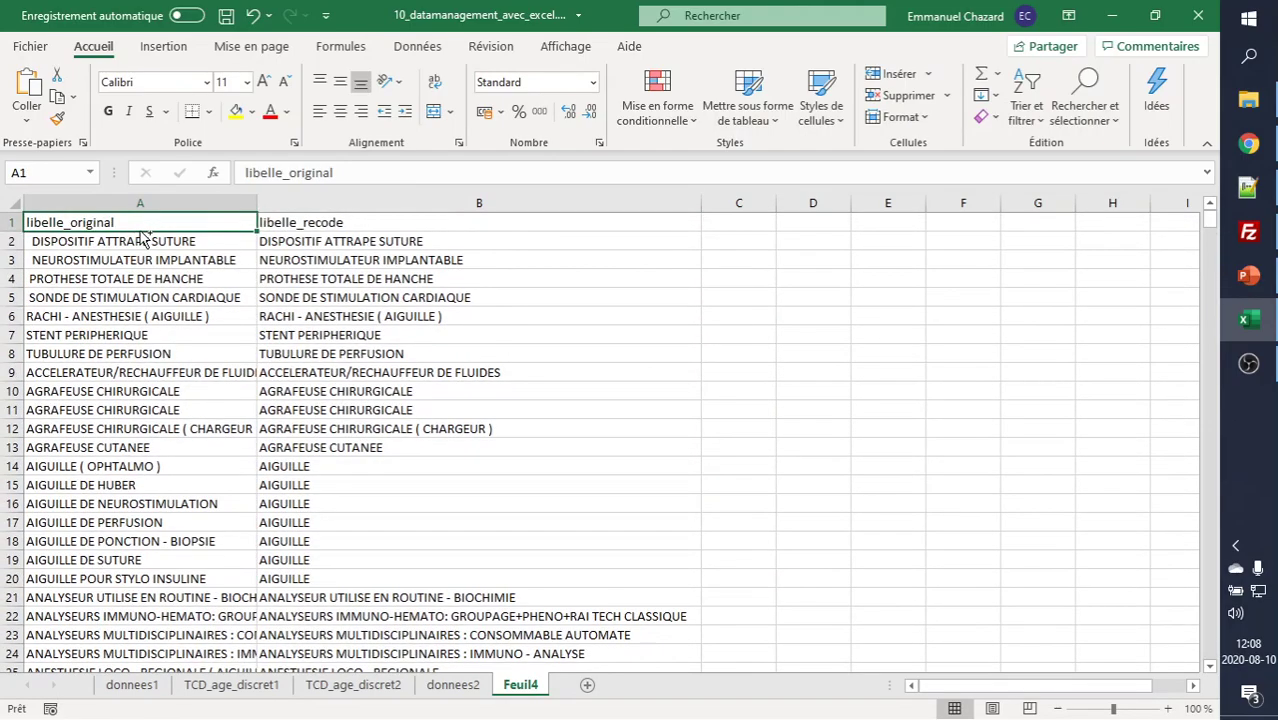
pyautogui.hotkey('ctrl', 'f')
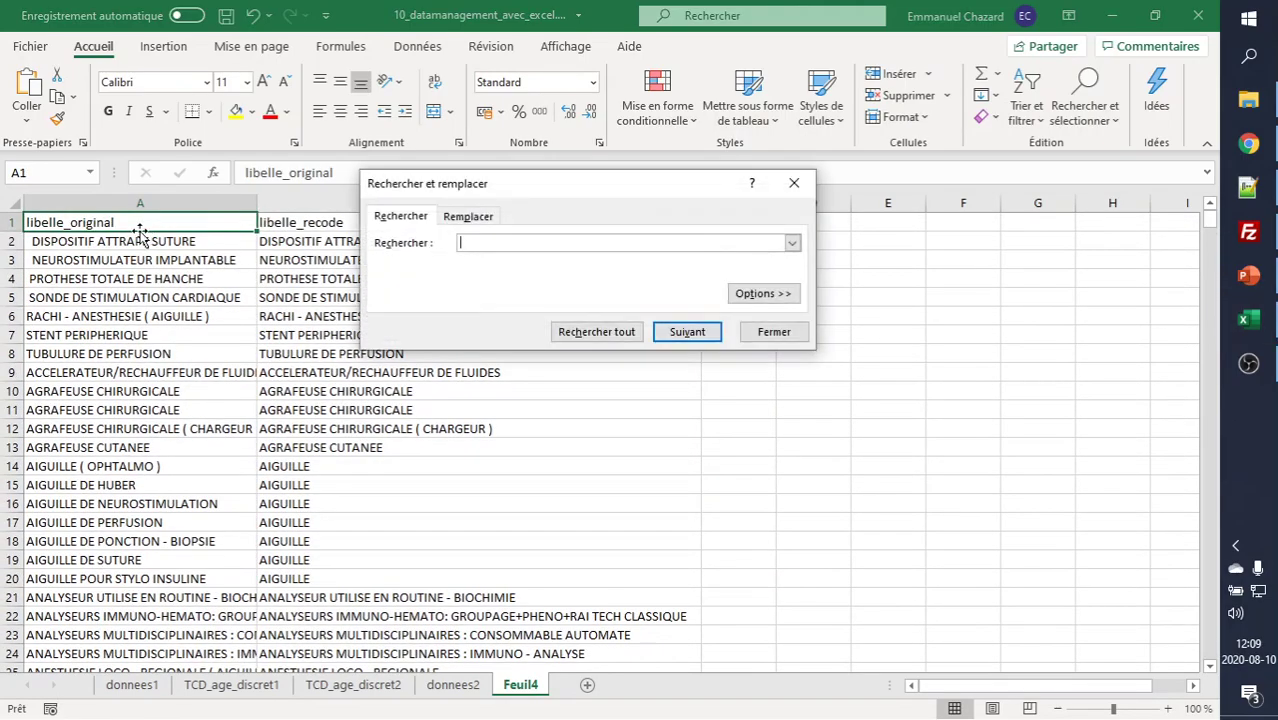
pyautogui.hotkey('ctrl', 'v')
pyautogui.press('Return')
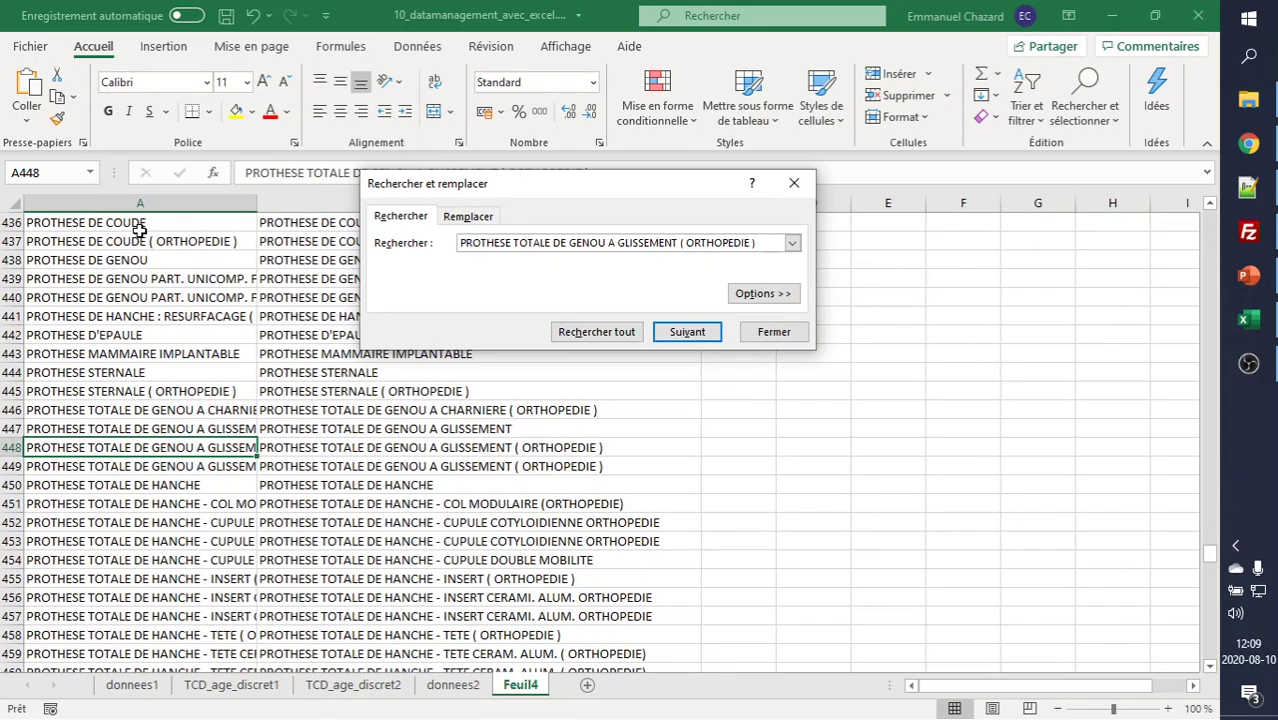
pyautogui.press('Escape')
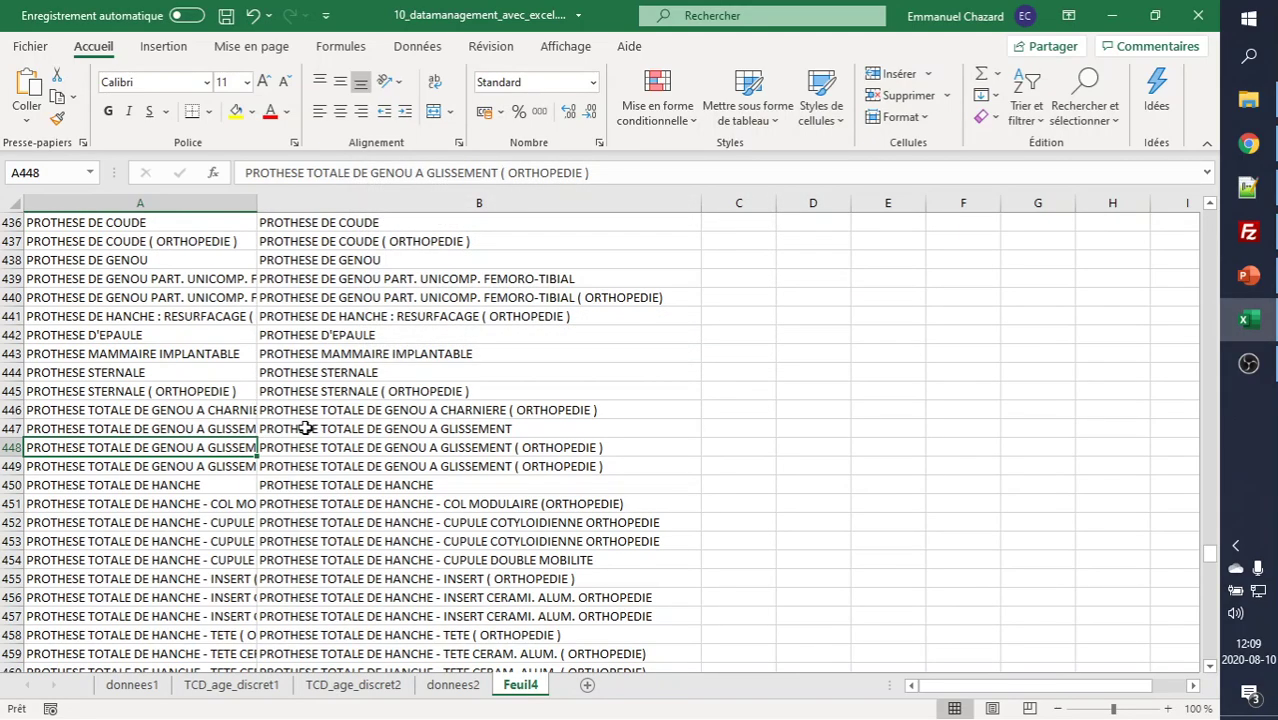
# - Copy B447's PROTHESE TOTALE DE GENOU A GLISSEMENT into B448:B449, save, and check donnees2's C2
pyautogui.click(305, 428)
pyautogui.hotkey('ctrl', 'c')
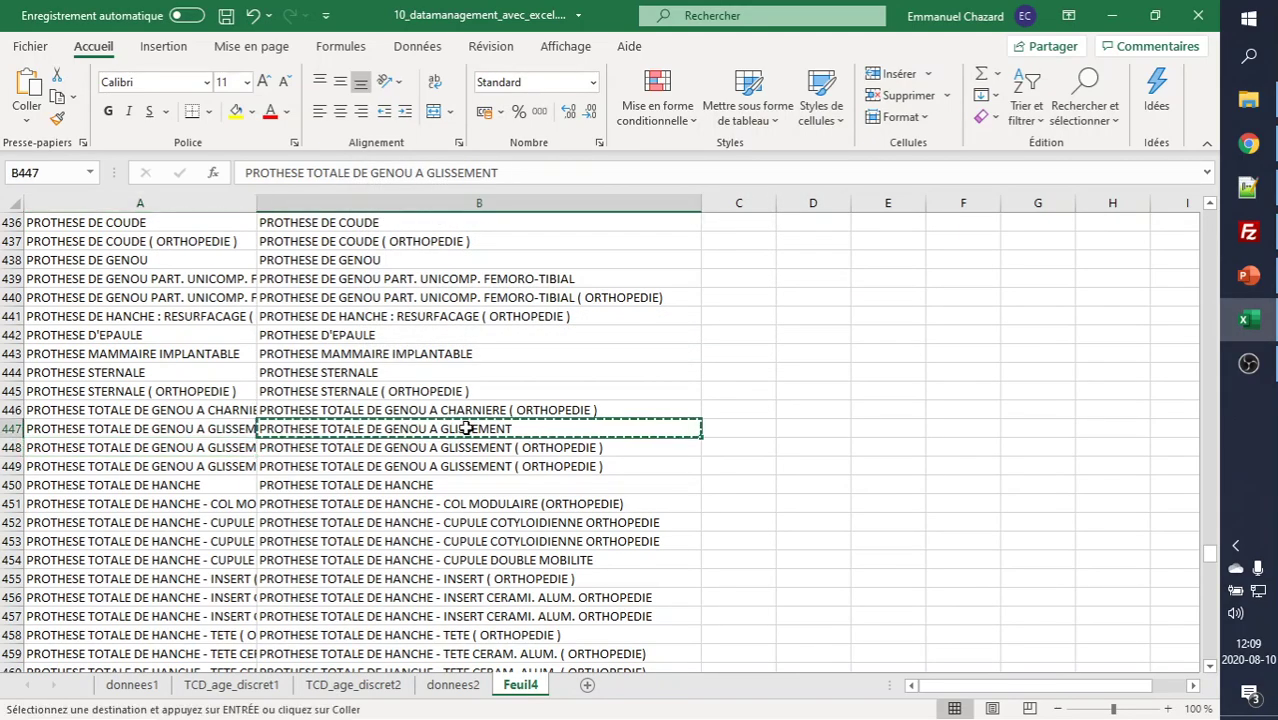
pyautogui.press('Down')
pyautogui.hotkey('shift', 'Down')
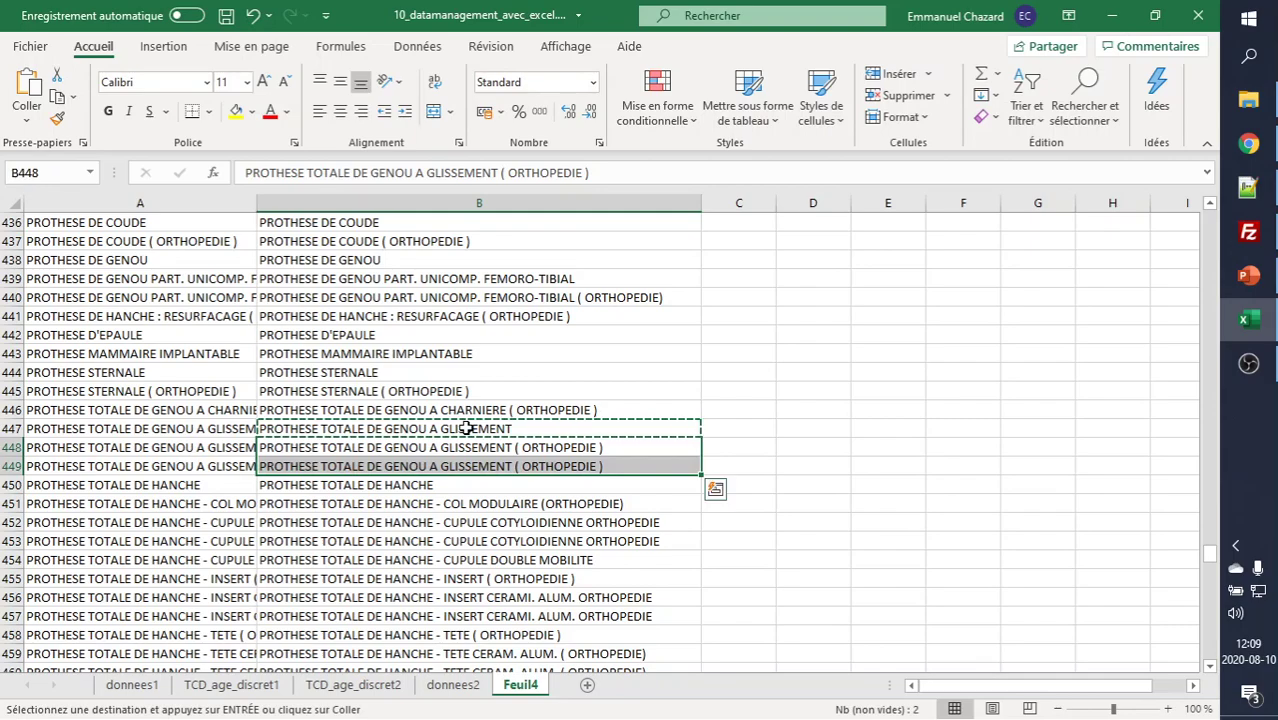
pyautogui.hotkey('ctrl', 'v')
pyautogui.press('Up')
pyautogui.press('Up')
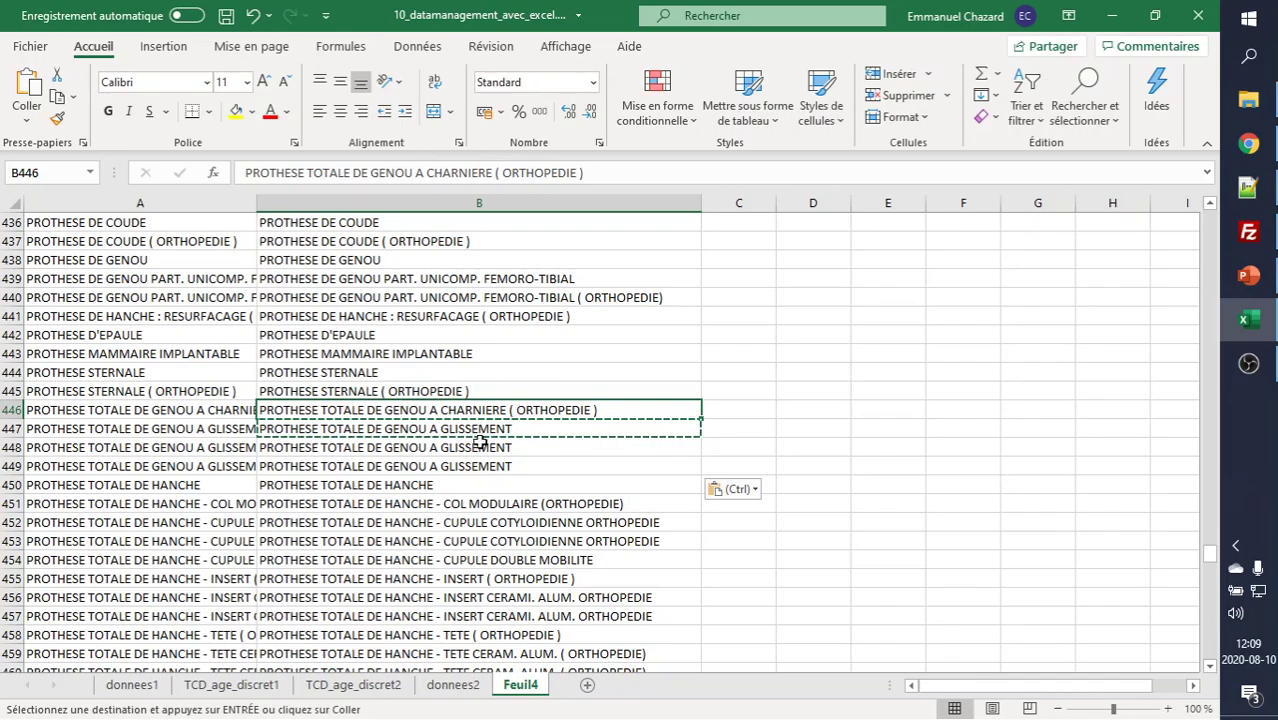
pyautogui.hotkey('ctrl', 's')
pyautogui.click(455, 688)
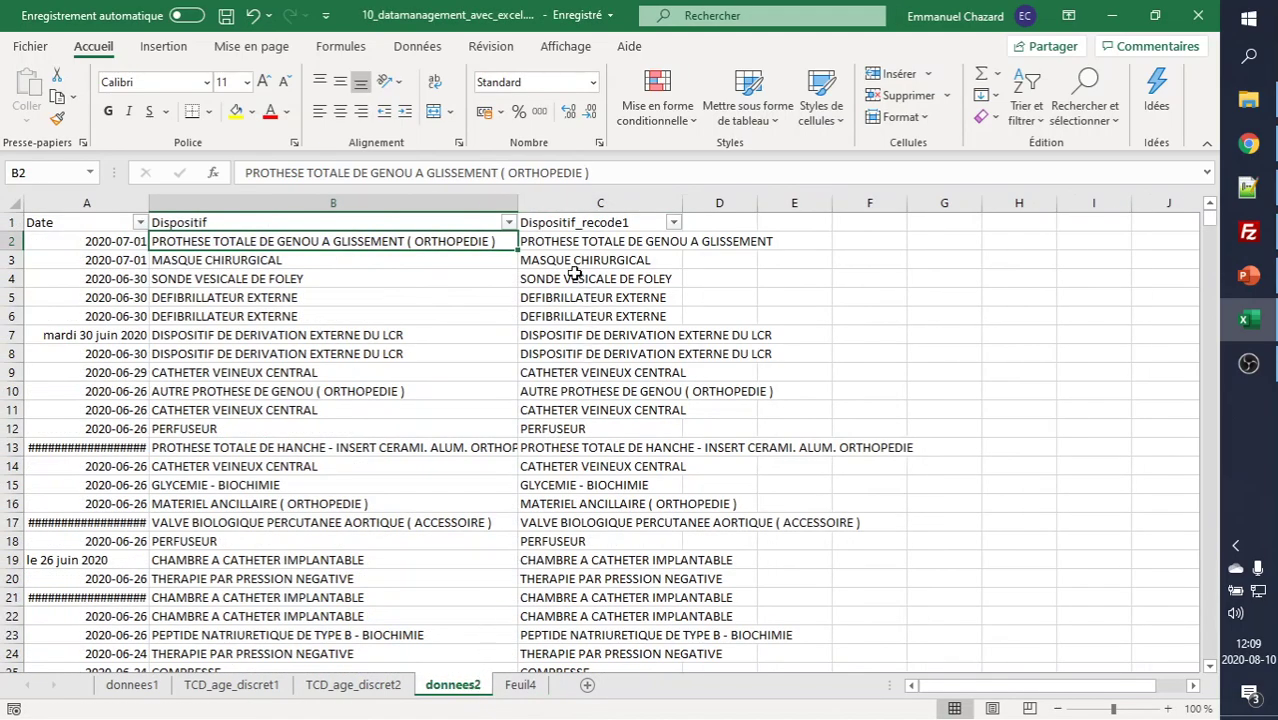
pyautogui.click(583, 239)
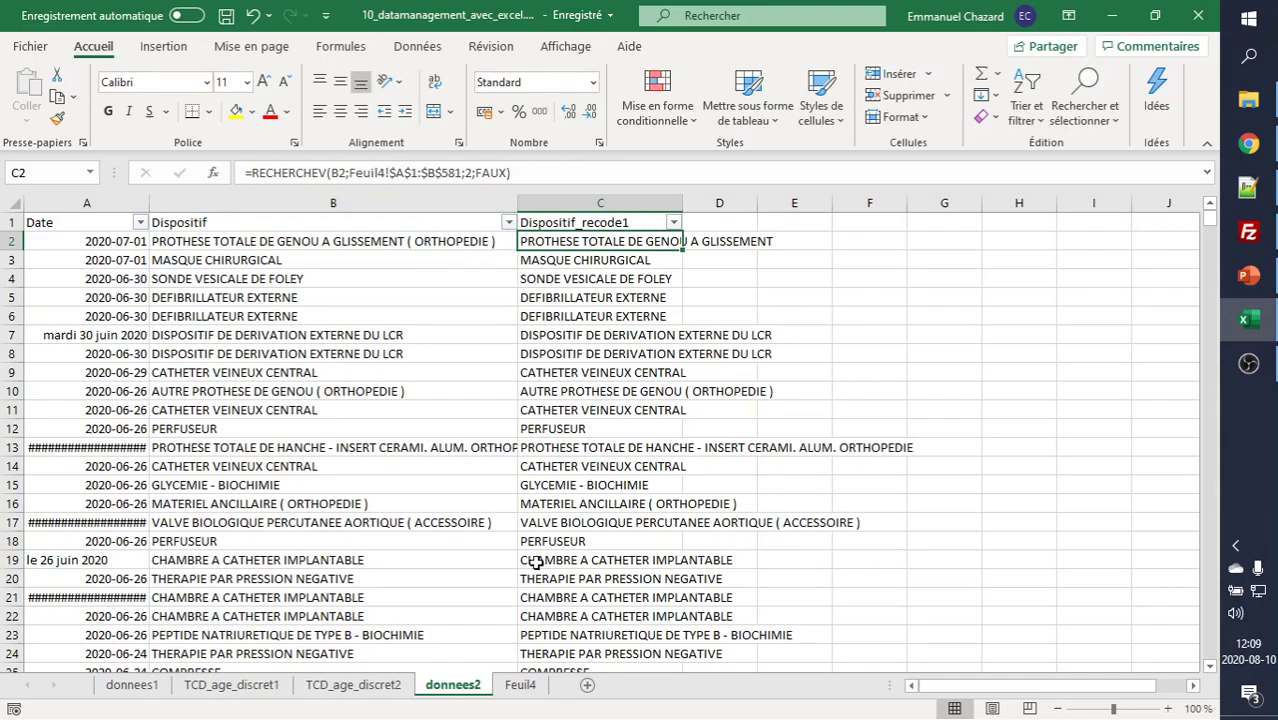
# - Add a specialite header in C1 of Feuil4, narrowing column B to fit its labels
pyautogui.click(522, 690)
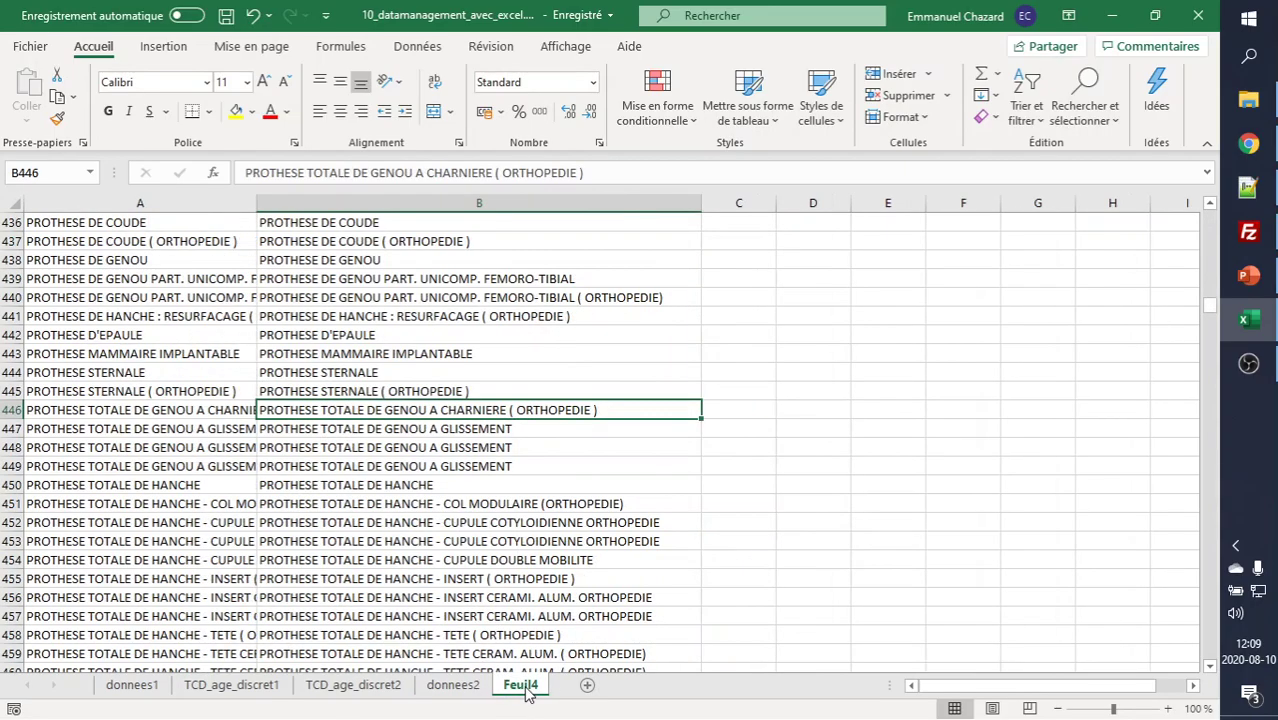
pyautogui.hotkey('ctrl', 'Home')
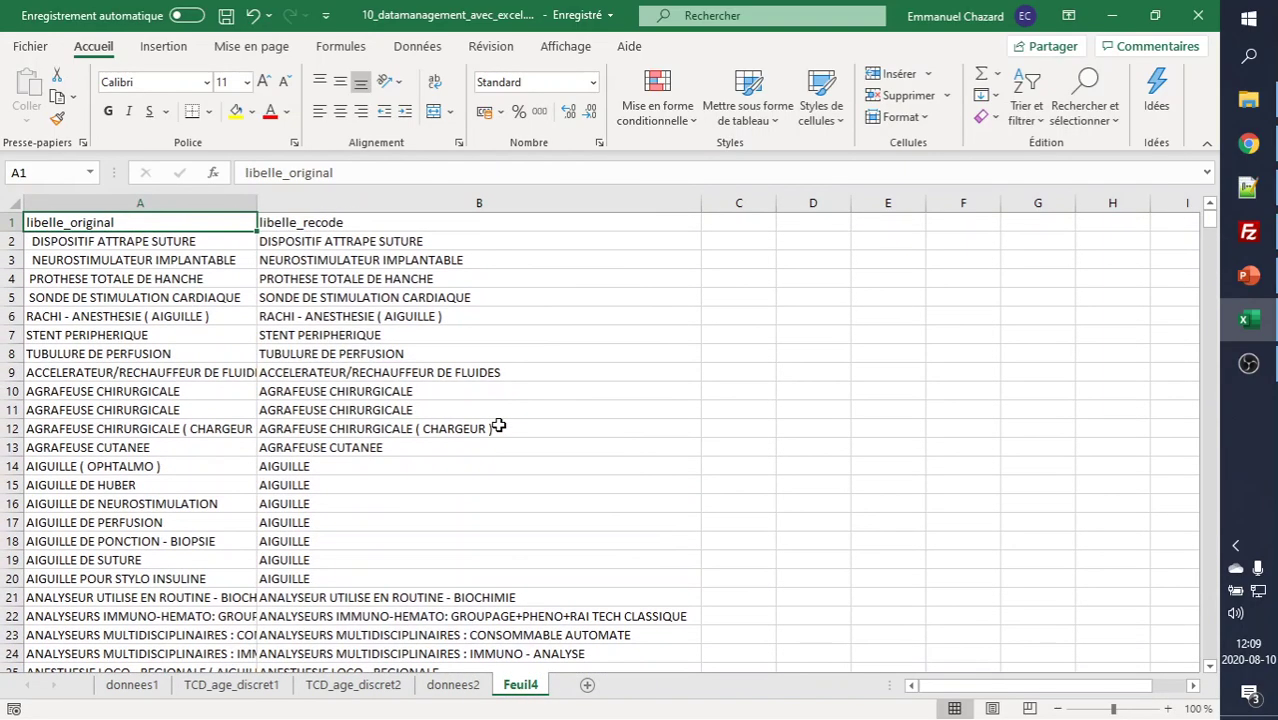
pyautogui.click(742, 221)
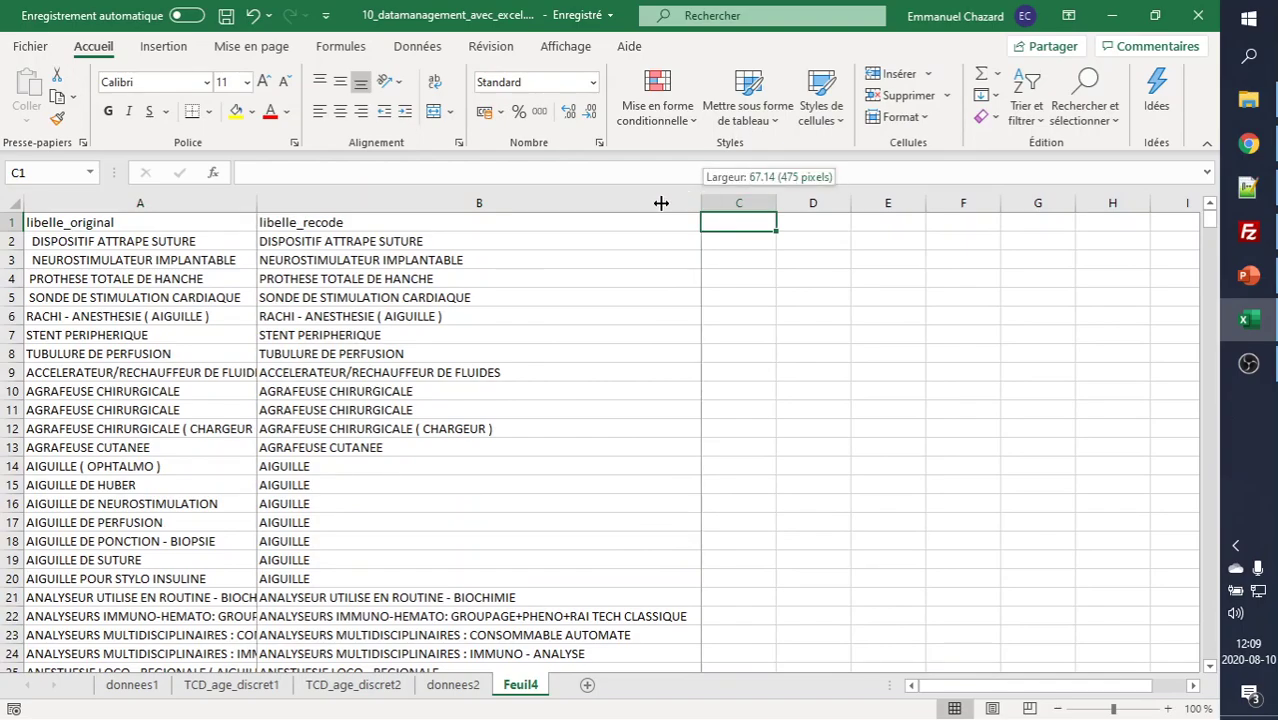
pyautogui.moveTo(706, 200); pyautogui.dragTo(519, 200)
pyautogui.write('spe')
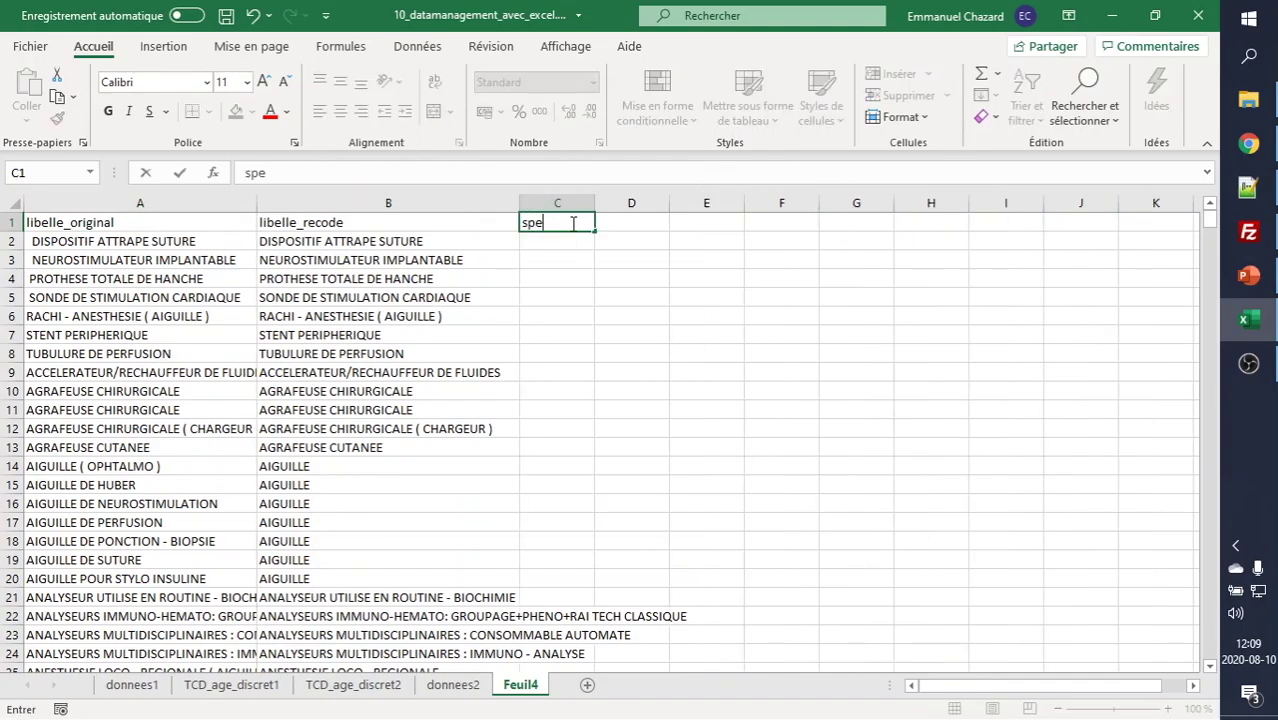
pyautogui.write('cialite')
pyautogui.press('Return')
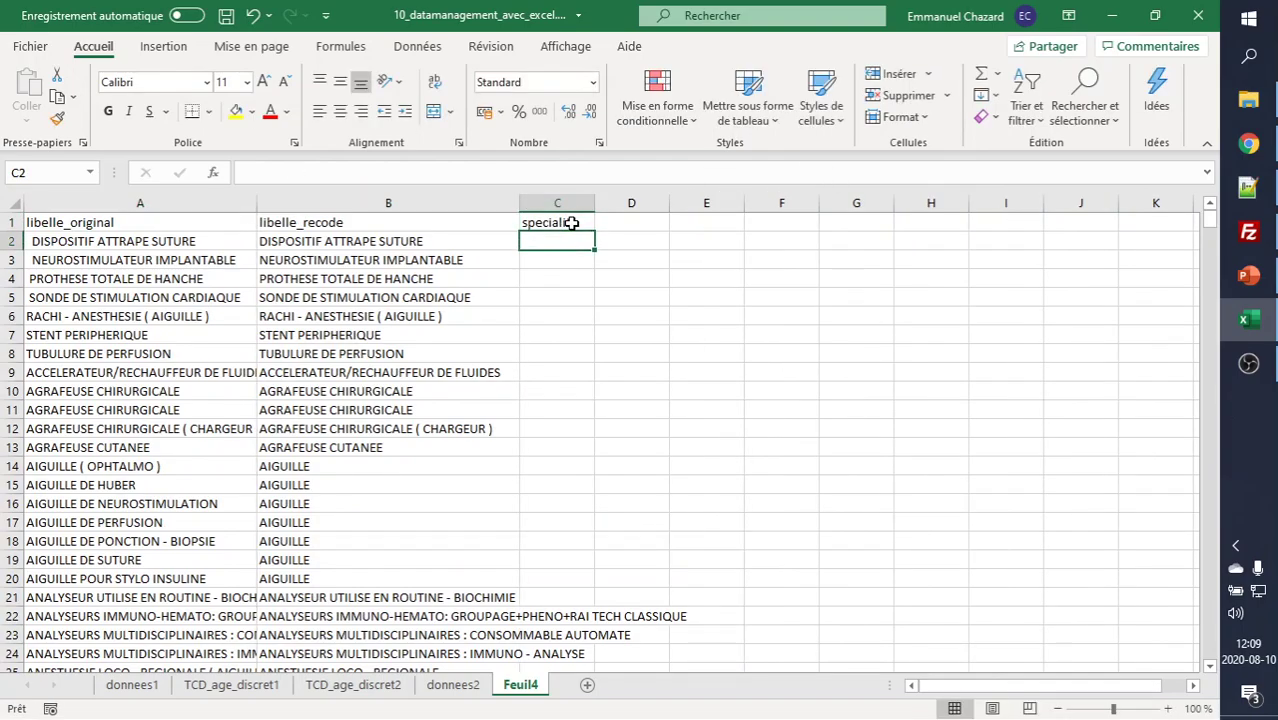
# - Fill chirurgie into the specialite cells of the AGRAFEUSE stapler rows 10–13
pyautogui.press('Left')
pyautogui.press('Down')
pyautogui.press('Down')
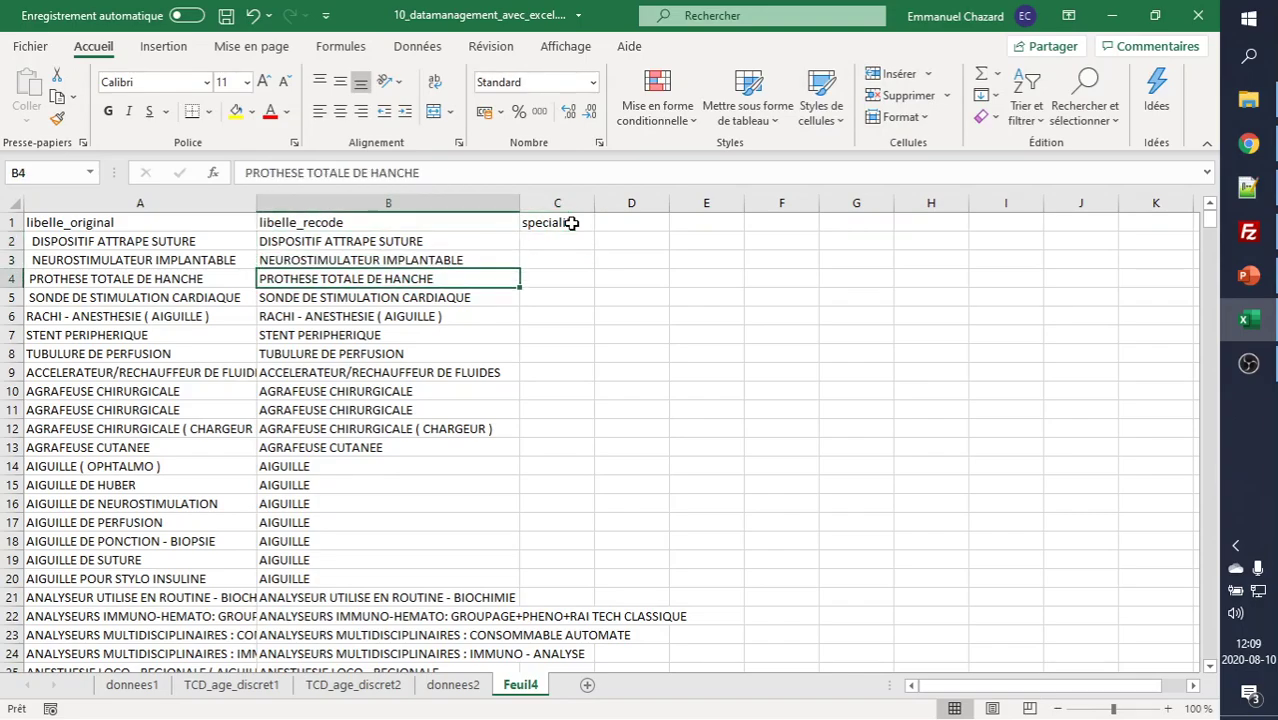
pyautogui.press('Down')
pyautogui.press('Down')
pyautogui.press('Down')
pyautogui.press('Down')
pyautogui.press('Down')
pyautogui.press('Down')
pyautogui.press('Right')
pyautogui.hotkey('shift', 'Down')
pyautogui.hotkey('shift', 'Down')
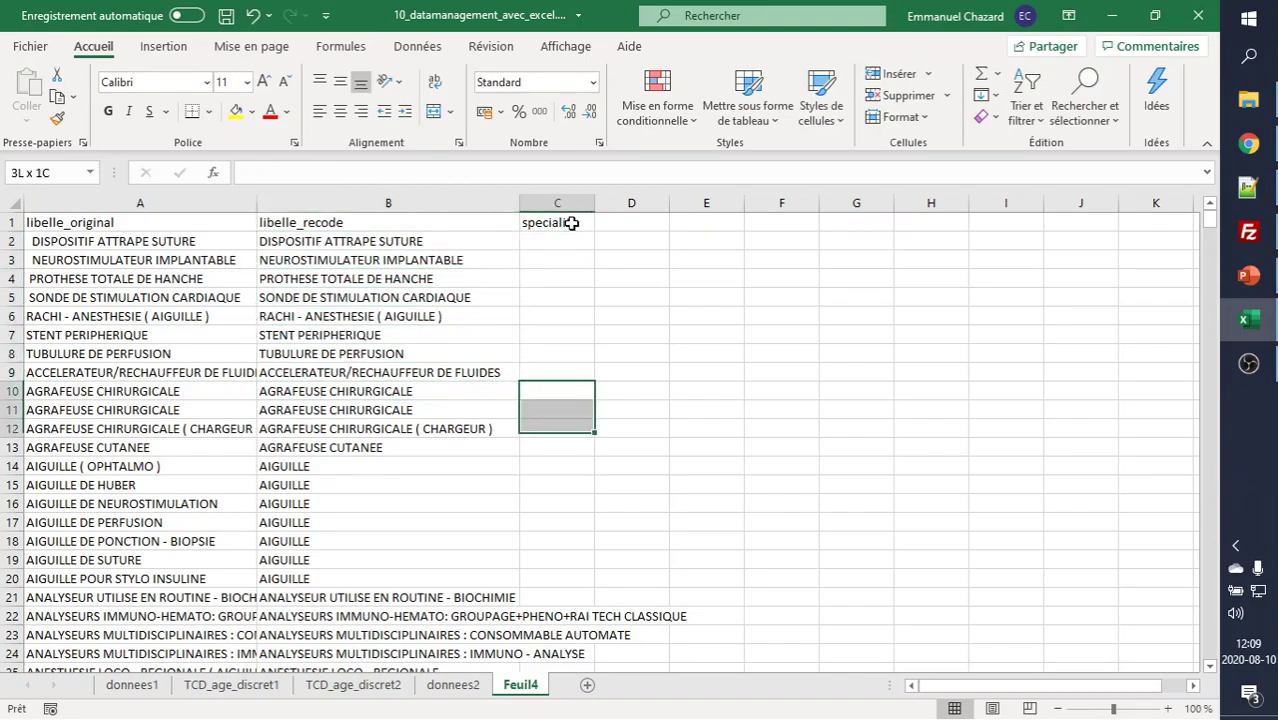
pyautogui.hotkey('shift', 'Down')
pyautogui.hotkey('shift', 'Down')
pyautogui.hotkey('shift', 'Down')
pyautogui.hotkey('shift', 'Up')
pyautogui.hotkey('shift', 'Up')
pyautogui.hotkey('shift', 'Up')
pyautogui.hotkey('shift', 'Down')
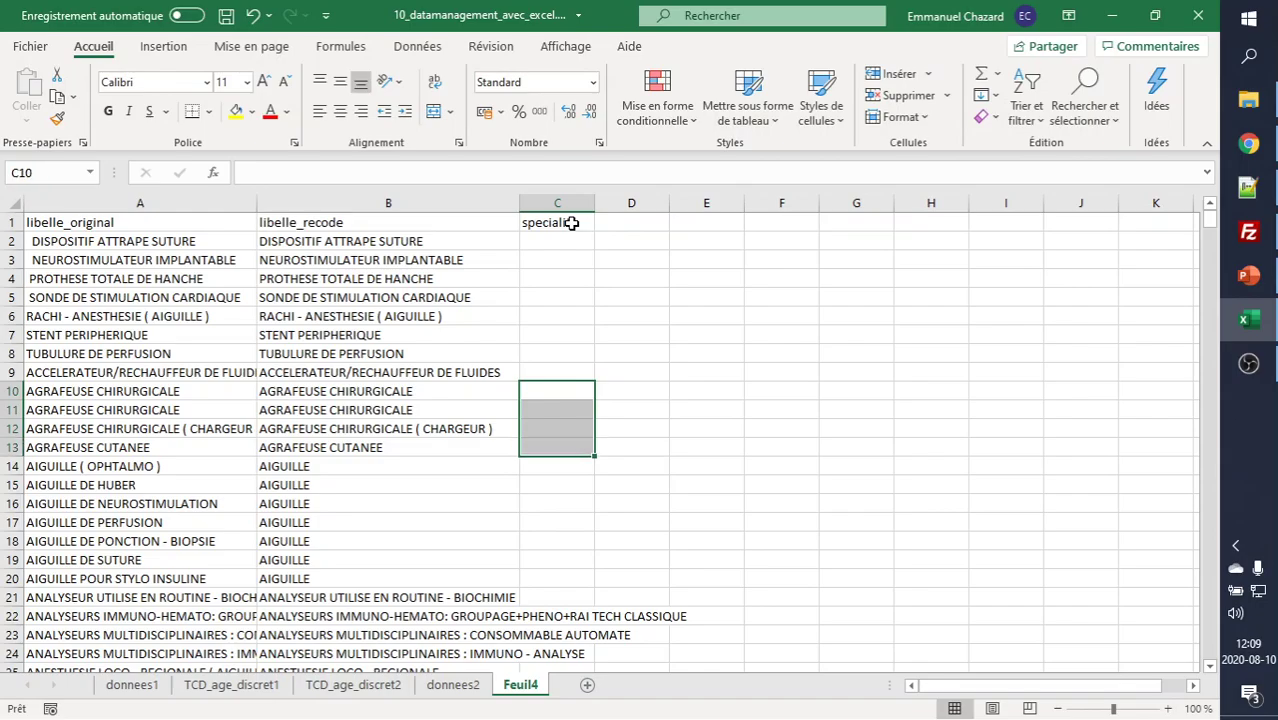
pyautogui.write('chirurgie')
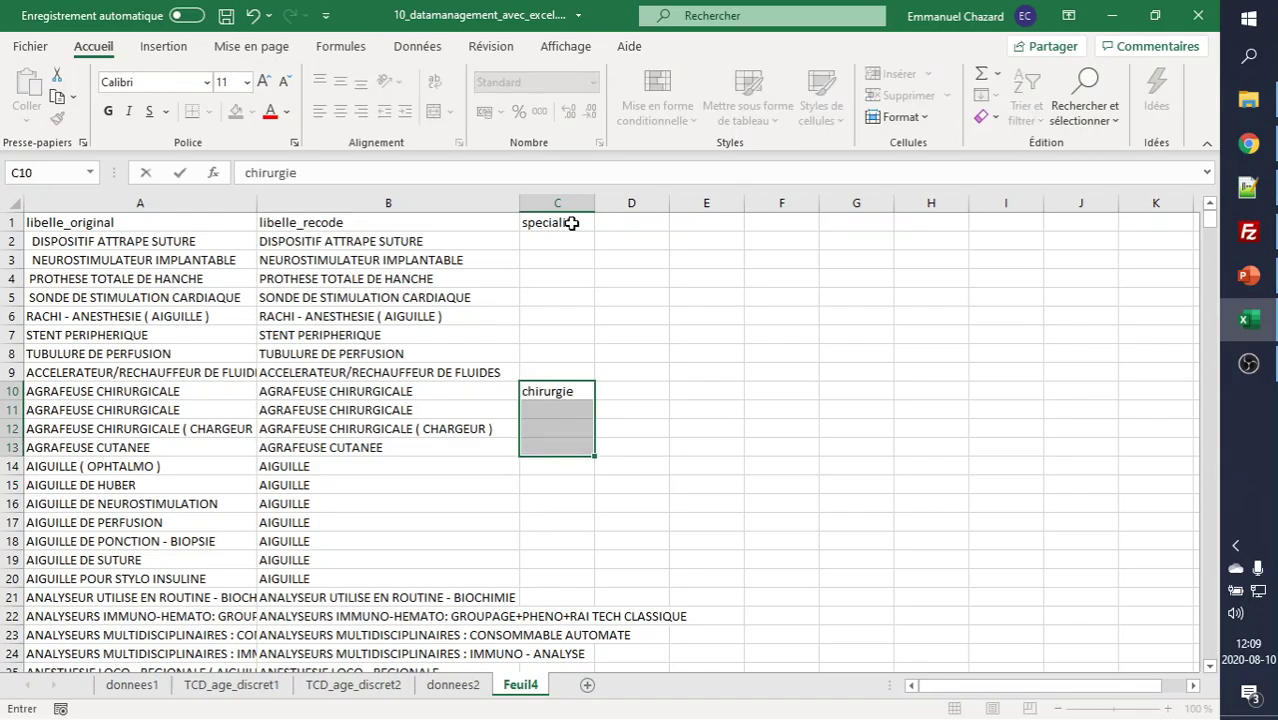
pyautogui.hotkey('ctrl', 'Return')
# - Fill chirurgie into C66:C75 for the BISTOURI electrosurgical scalpel rows
pyautogui.scroll(-13, 555, 582)
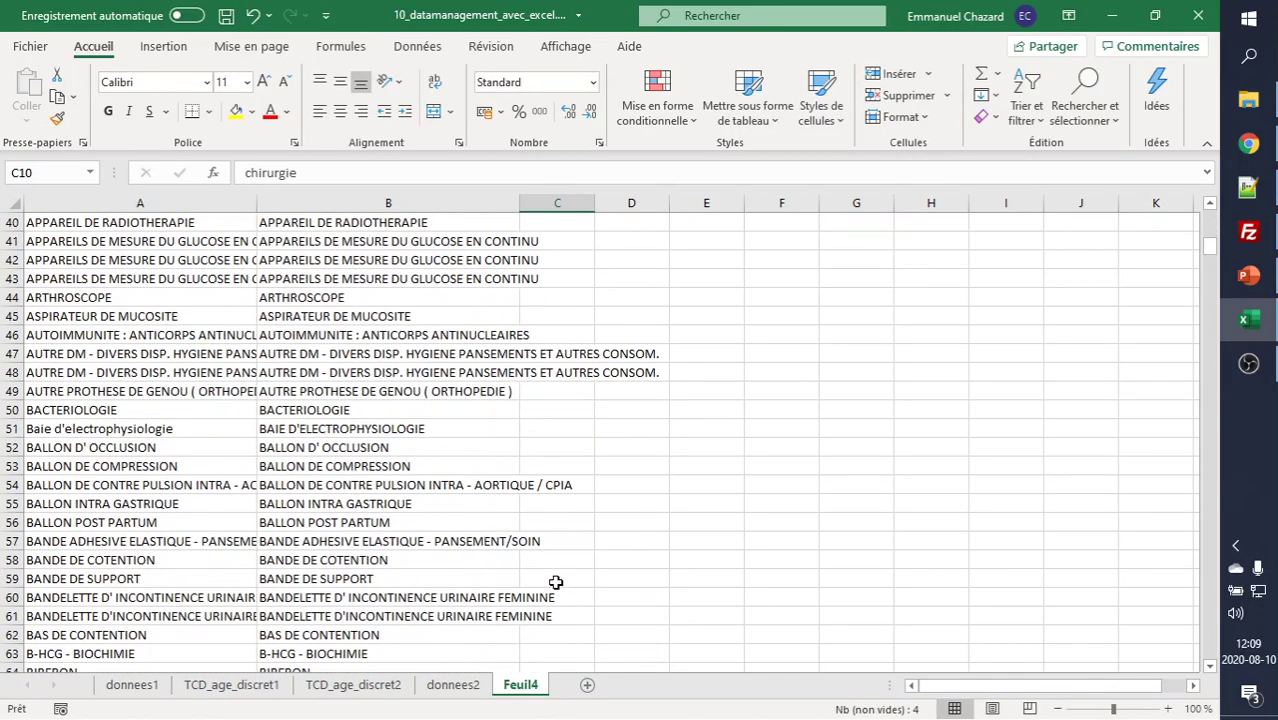
pyautogui.scroll(-8, 555, 582)
pyautogui.click(388, 372)
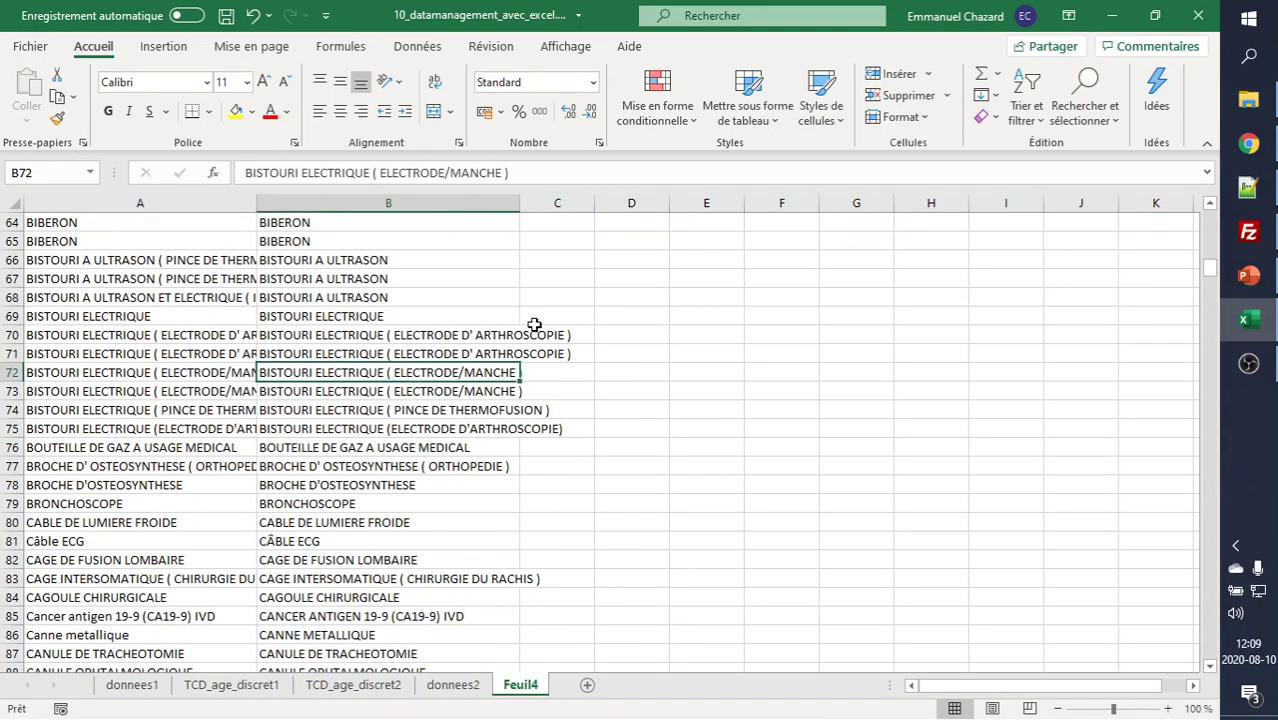
pyautogui.click(550, 263)
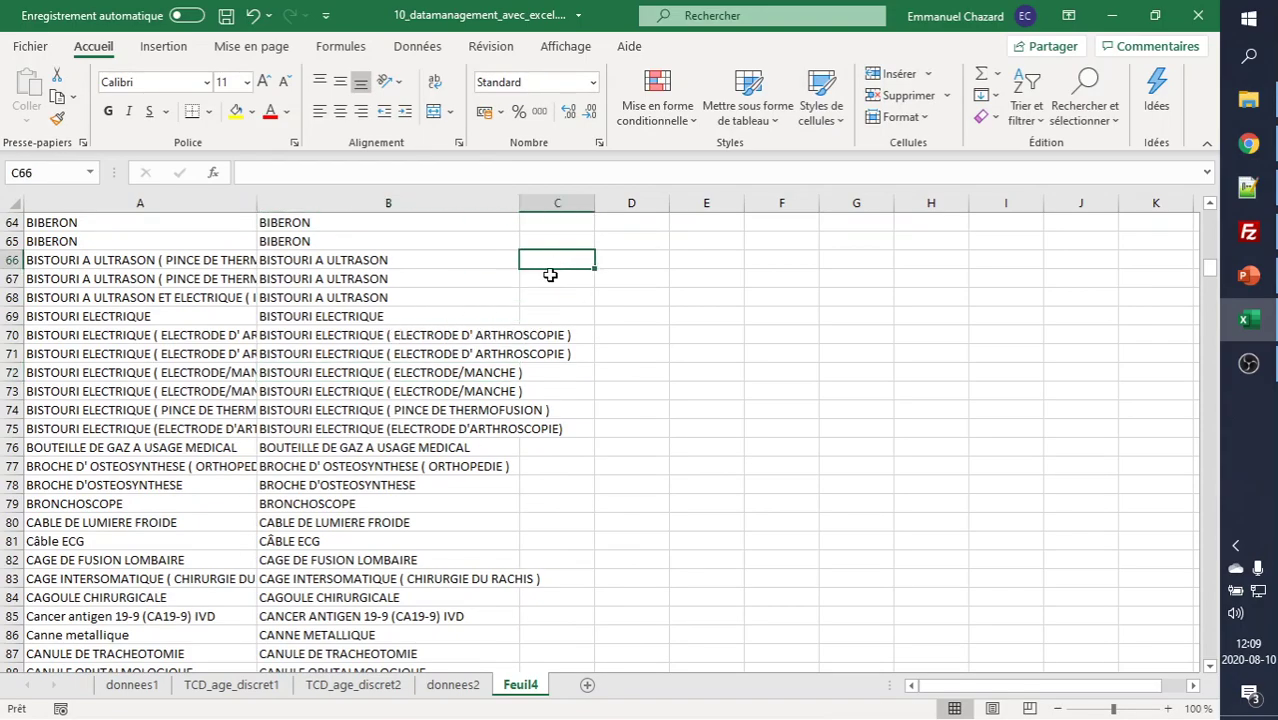
pyautogui.keyDown('shift'); pyautogui.click(577, 428); pyautogui.keyUp('shift')
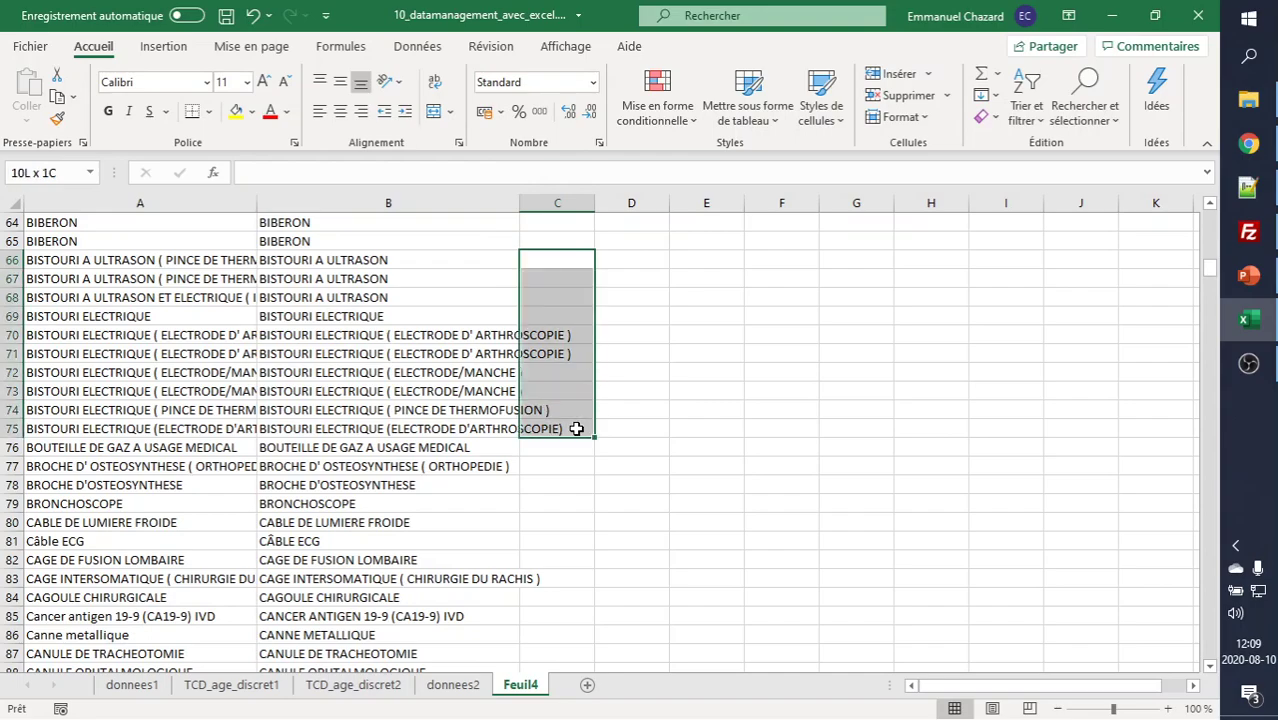
pyautogui.write('chirurgie')
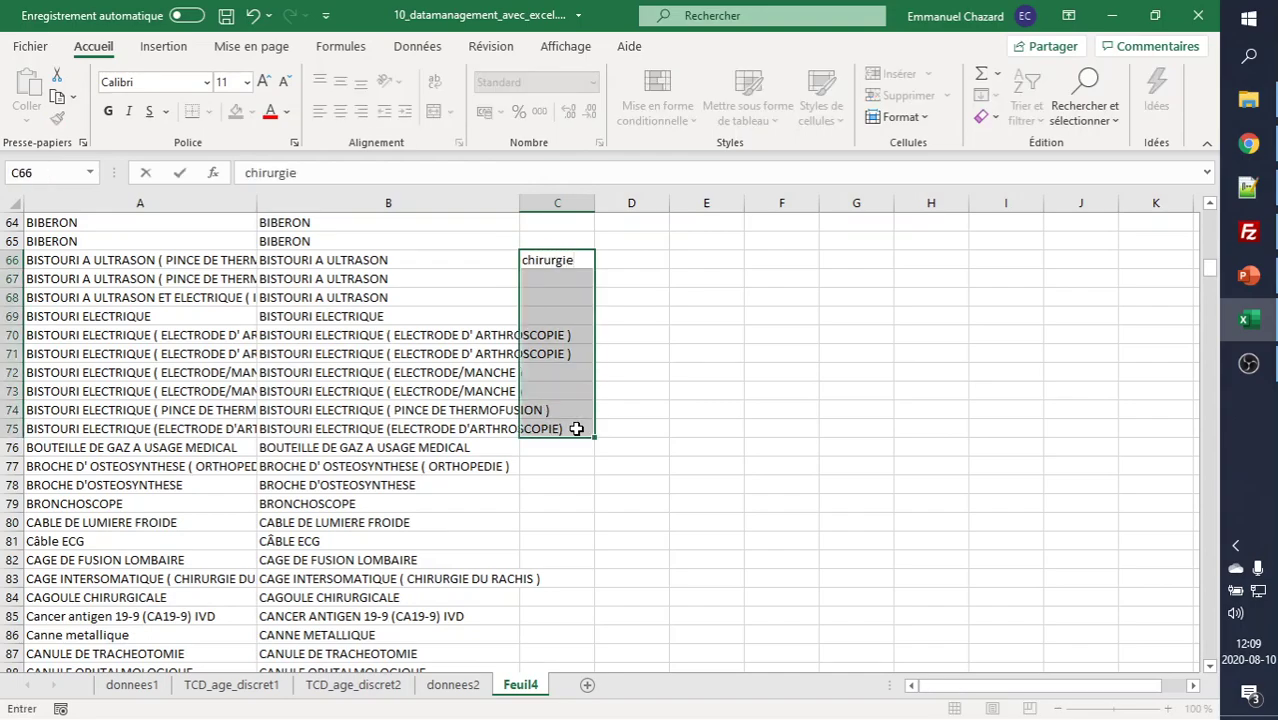
pyautogui.hotkey('ctrl', 'Return')
pyautogui.scroll(-2, 460, 600)
pyautogui.click(474, 502)
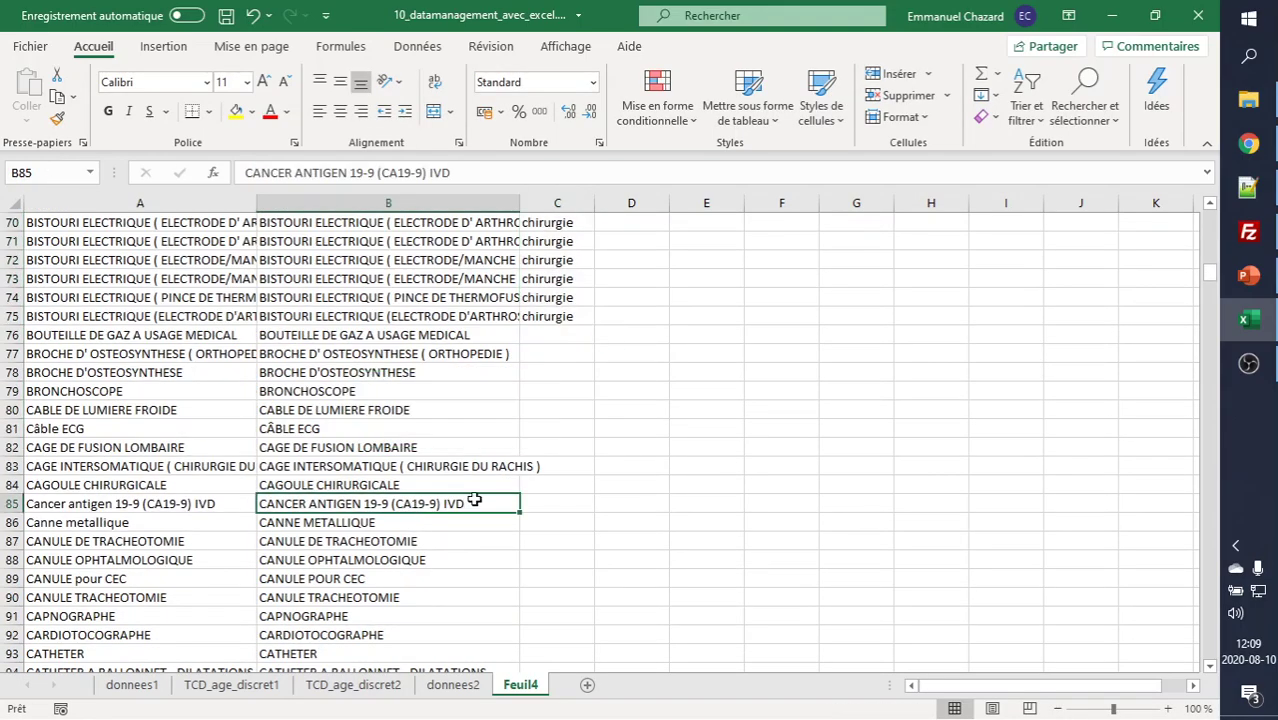
pyautogui.hotkey('ctrl', 'Home')
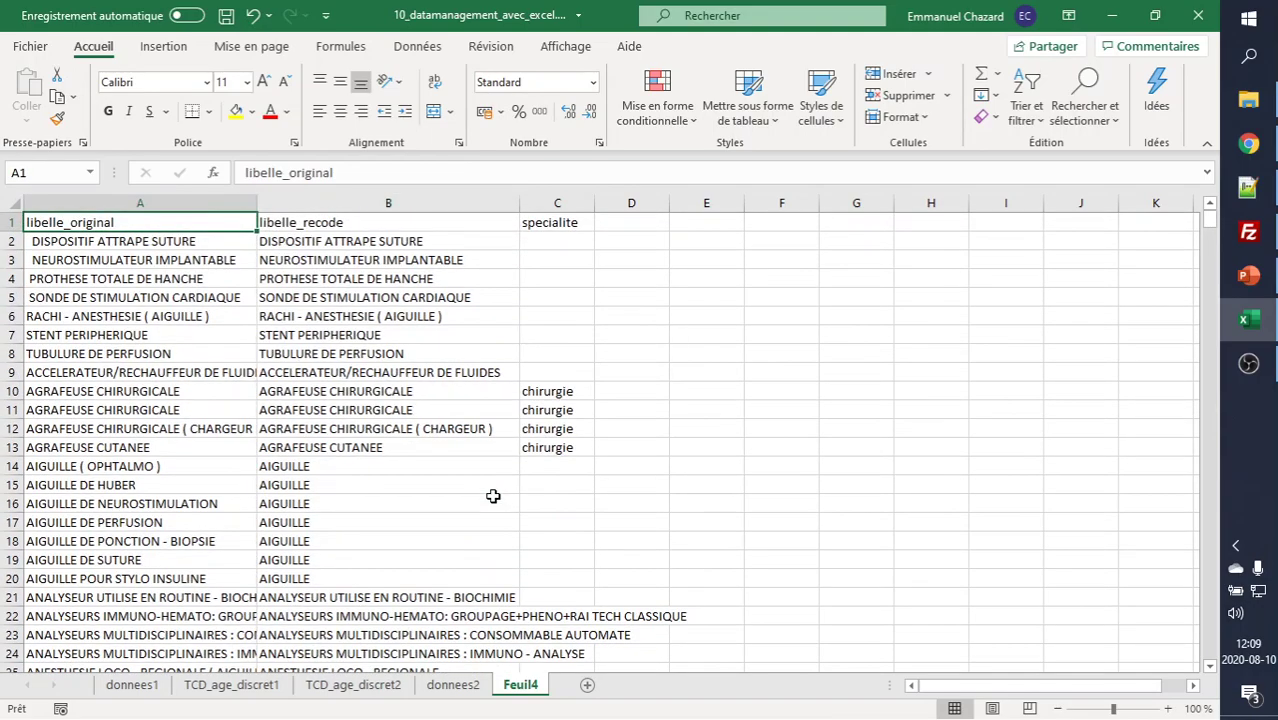
# - Locate the peridural entries and fill C25:C30 with anesthesie, then go back to donnees2
pyautogui.hotkey('ctrl', 'f')
pyautogui.write('peridura')
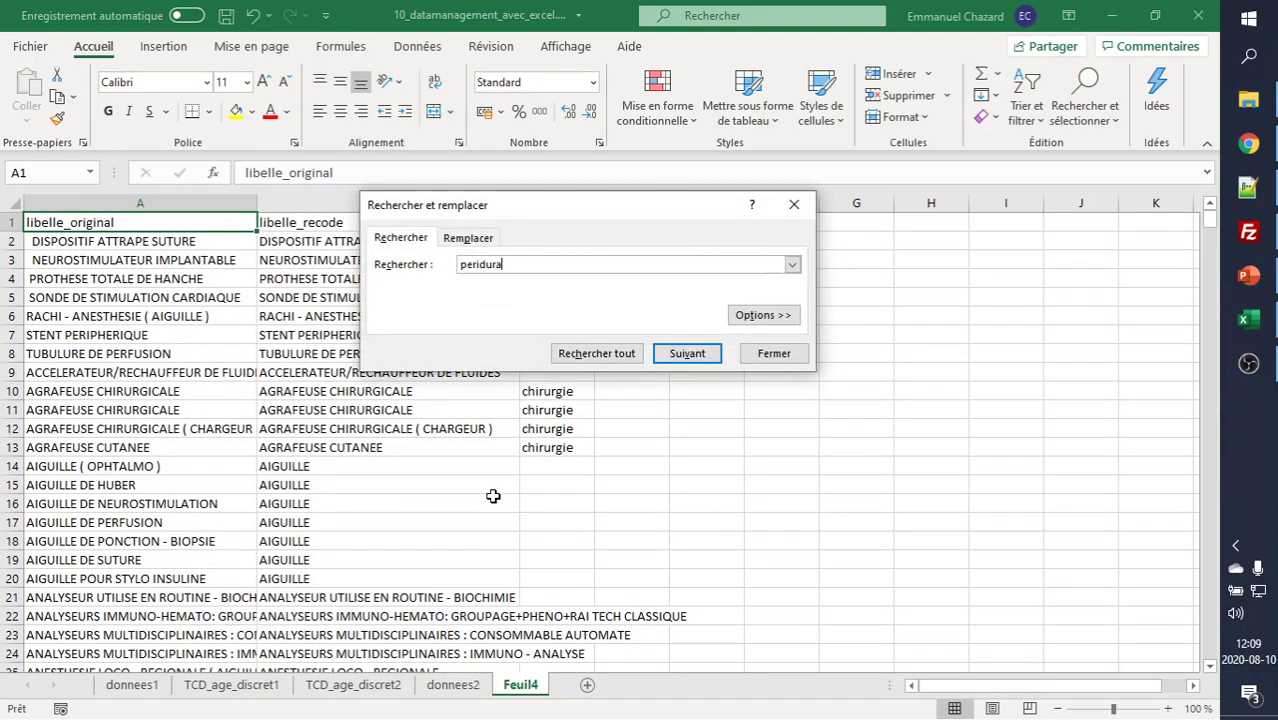
pyautogui.press('Return')
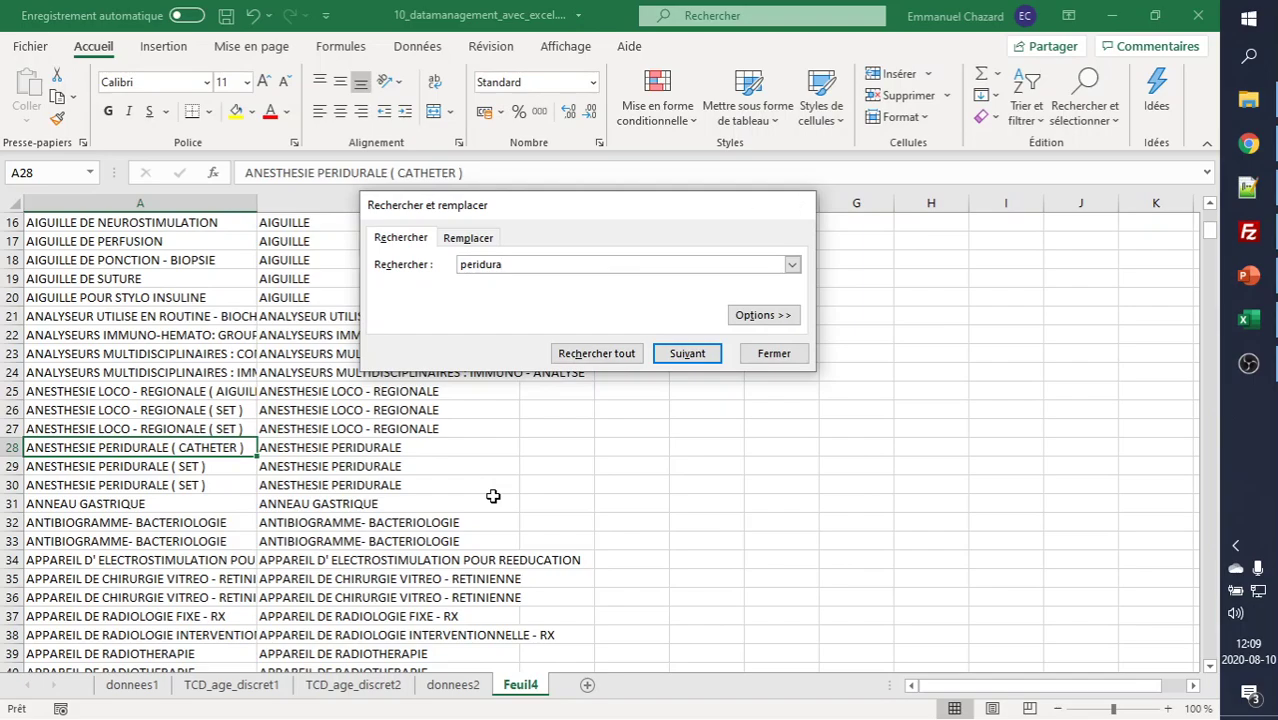
pyautogui.press('Escape')
pyautogui.click(548, 390)
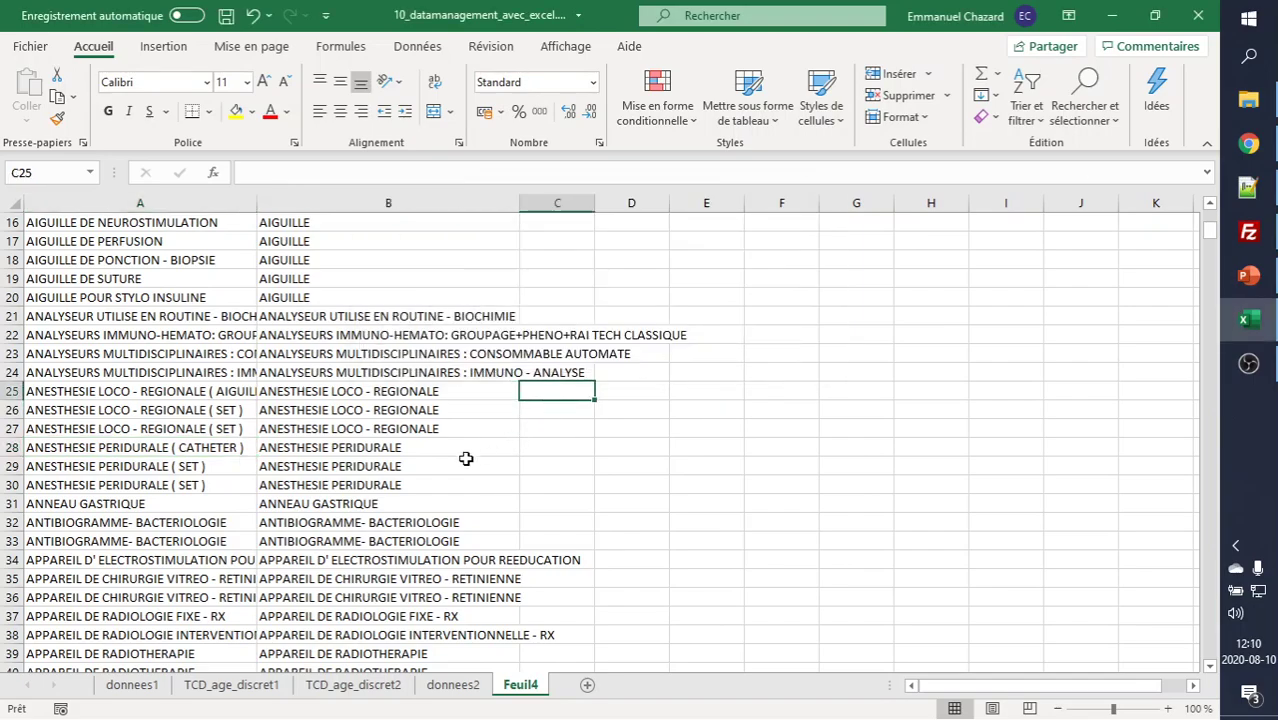
pyautogui.keyDown('shift'); pyautogui.click(556, 483); pyautogui.keyUp('shift')
pyautogui.write('ane')
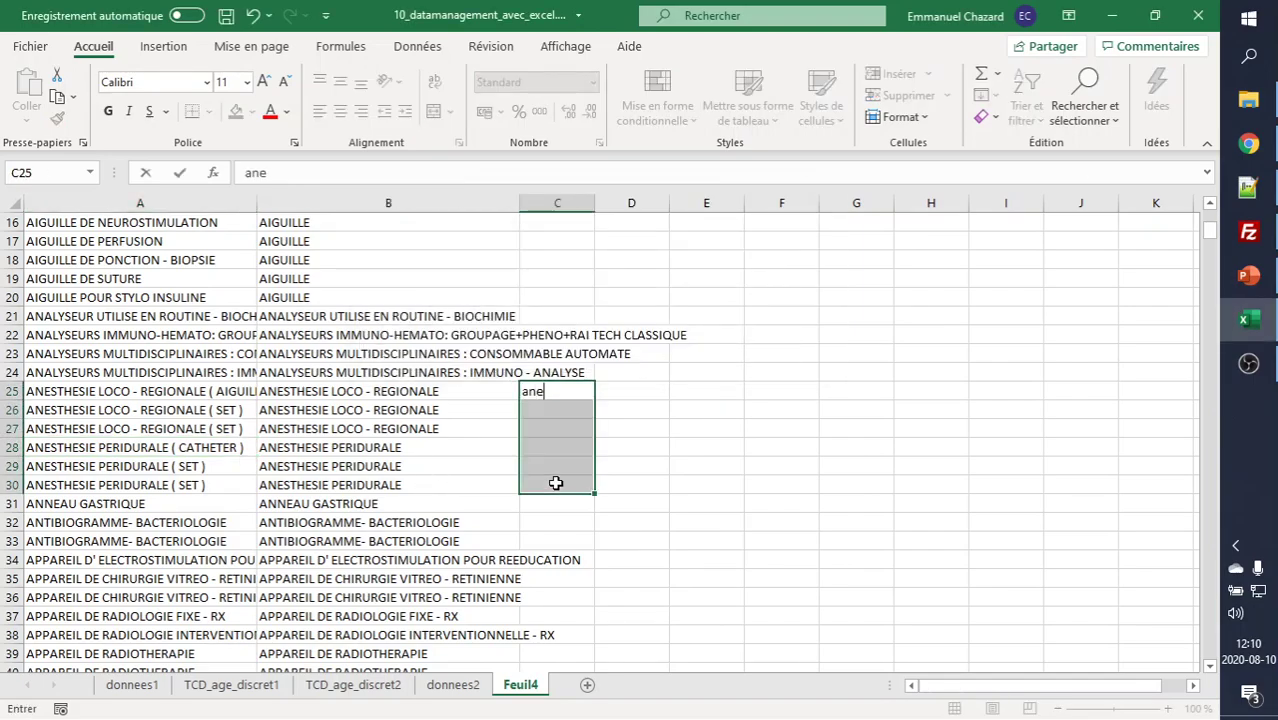
pyautogui.write('sthesie')
pyautogui.hotkey('ctrl', 'Return')
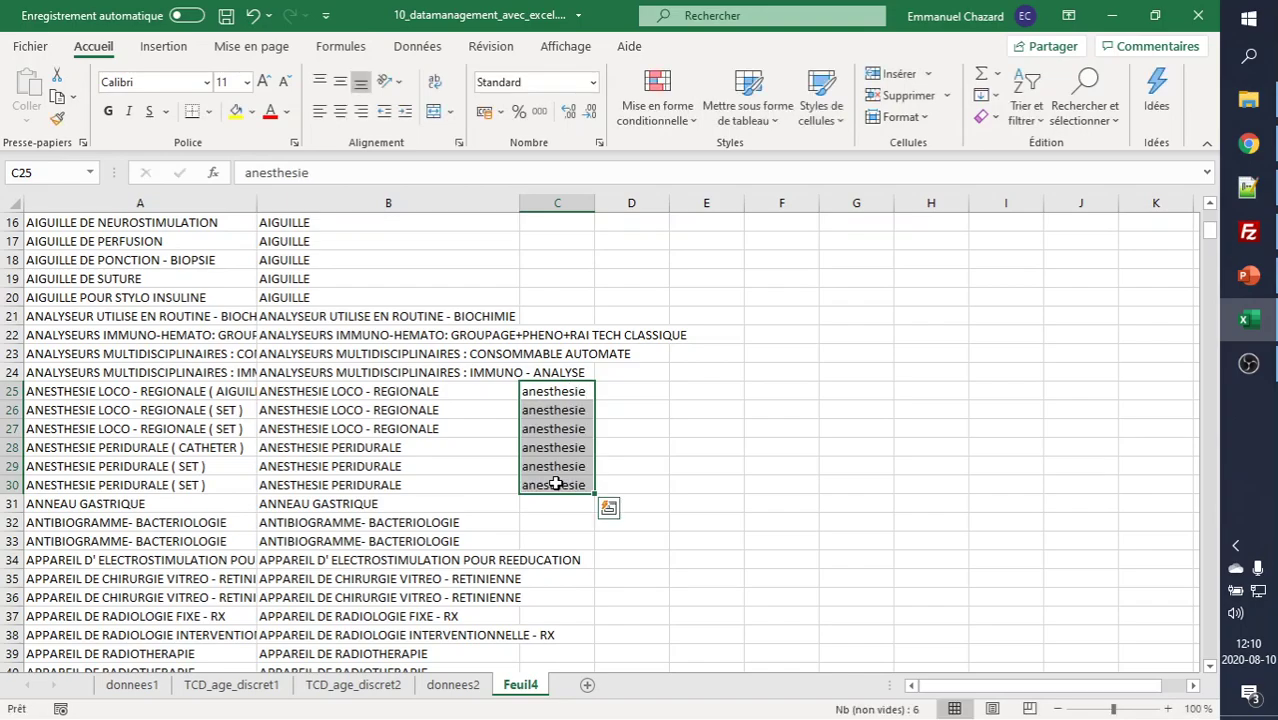
pyautogui.hotkey('ctrl', 'Home')
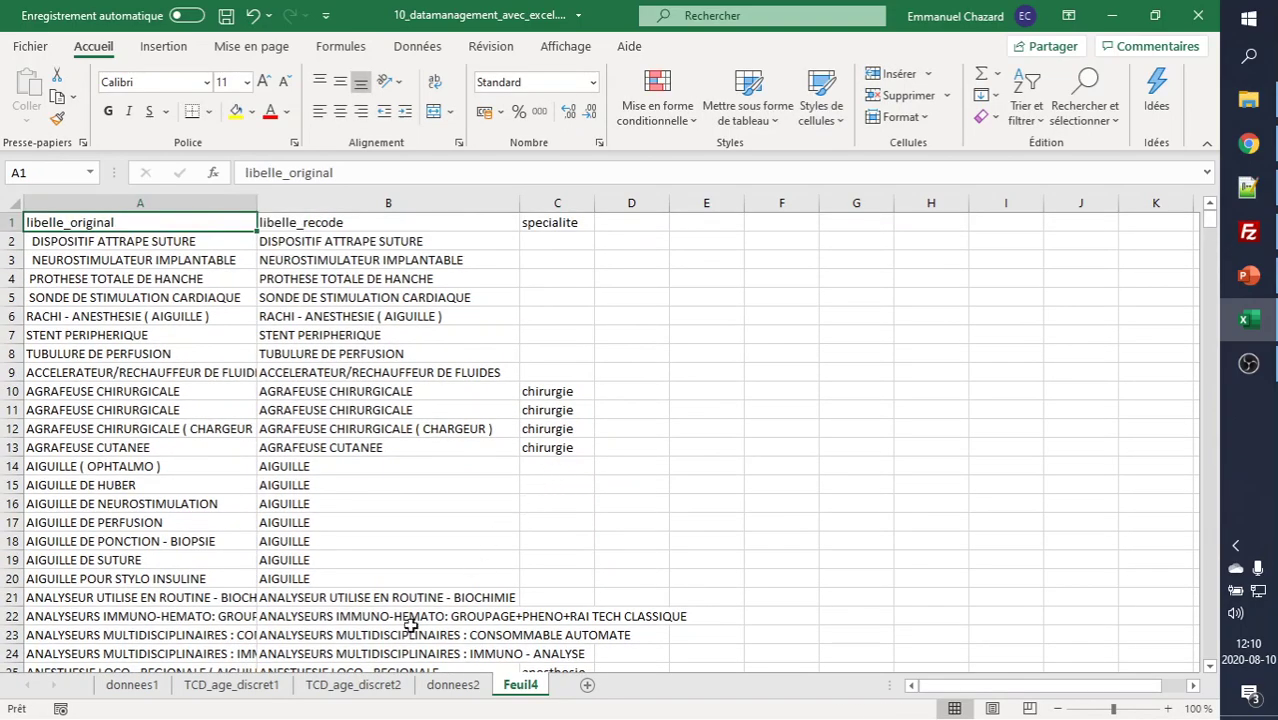
pyautogui.click(446, 686)
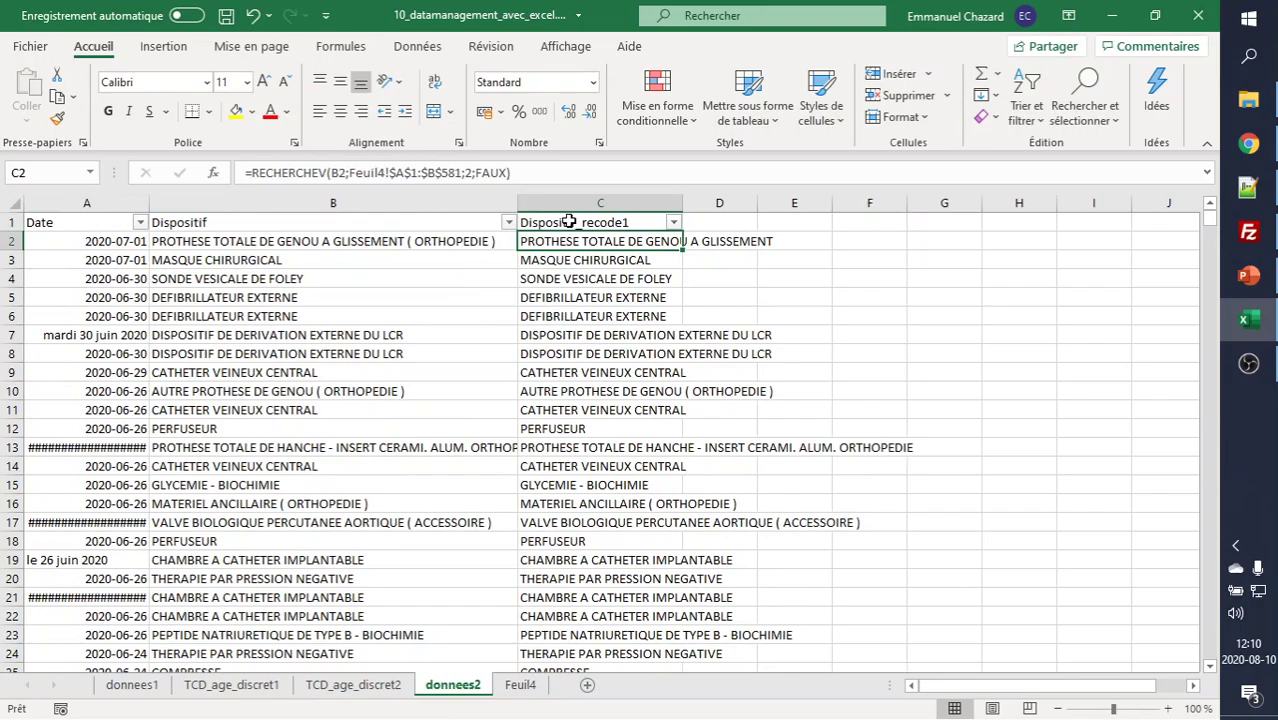
# - Add a Dispositif_specialite header in D1 of donnees2
pyautogui.click(738, 221)
pyautogui.write('Dispositif')
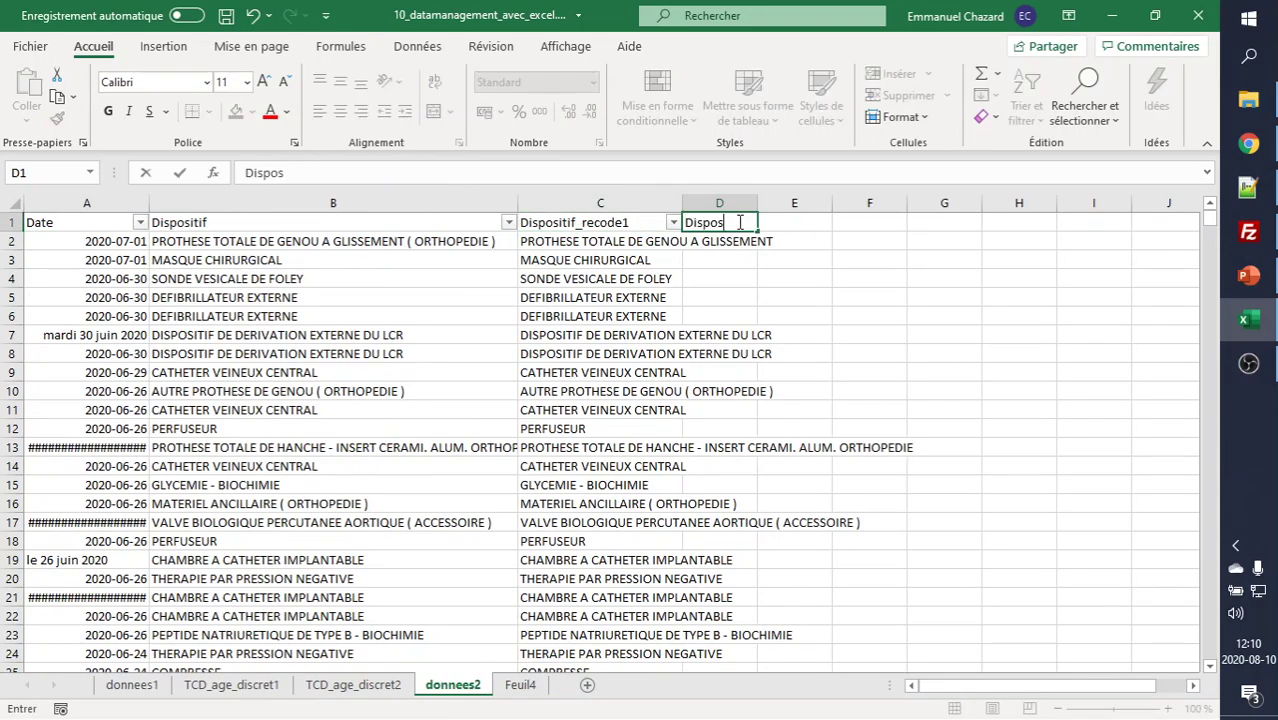
pyautogui.write('_specialite')
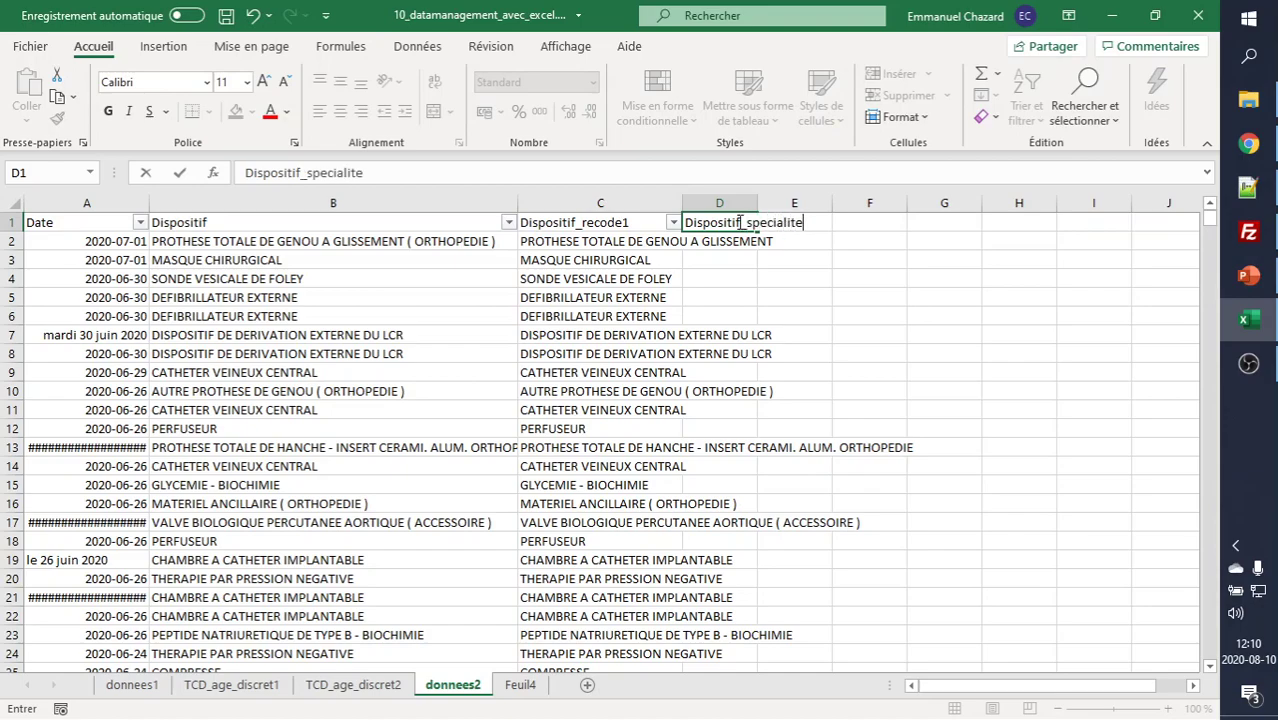
pyautogui.press('Return')
# - Enter =RECHERCHEV(B2;Feuil4!$A$1:$C$581;3;FAUX) in D2 to look up the specialty
pyautogui.write('=')
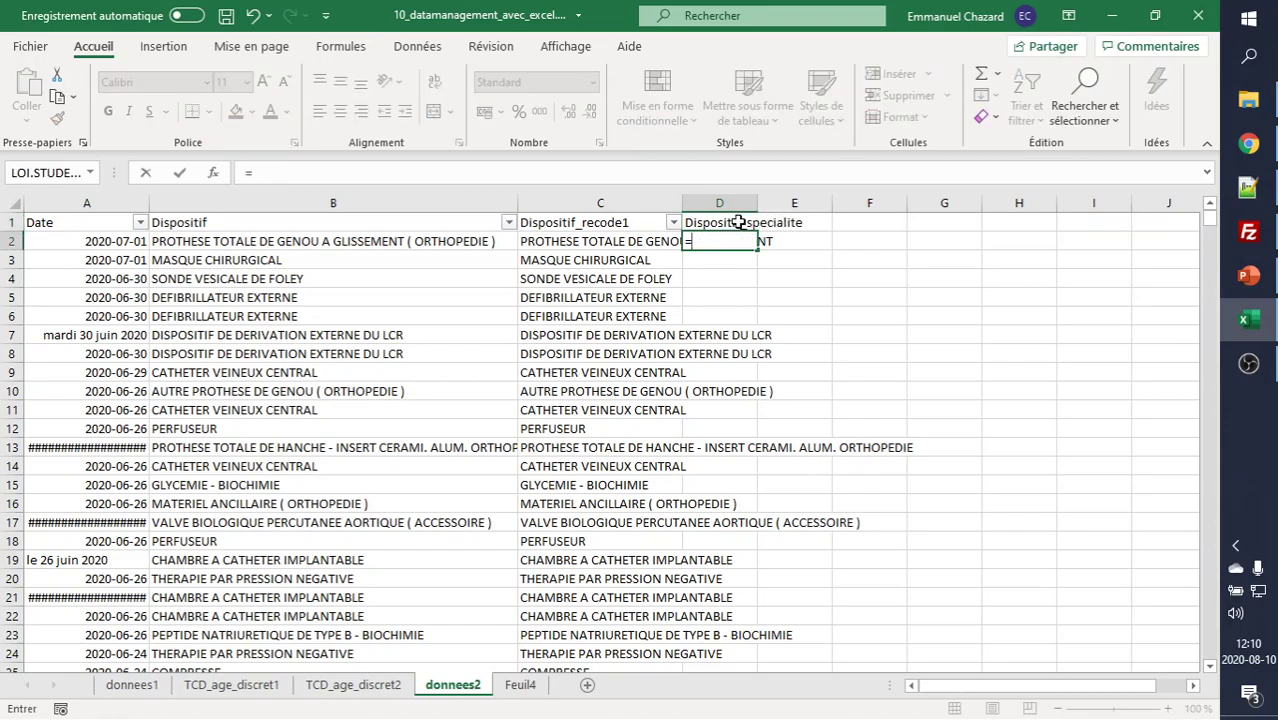
pyautogui.write('recherchev(')
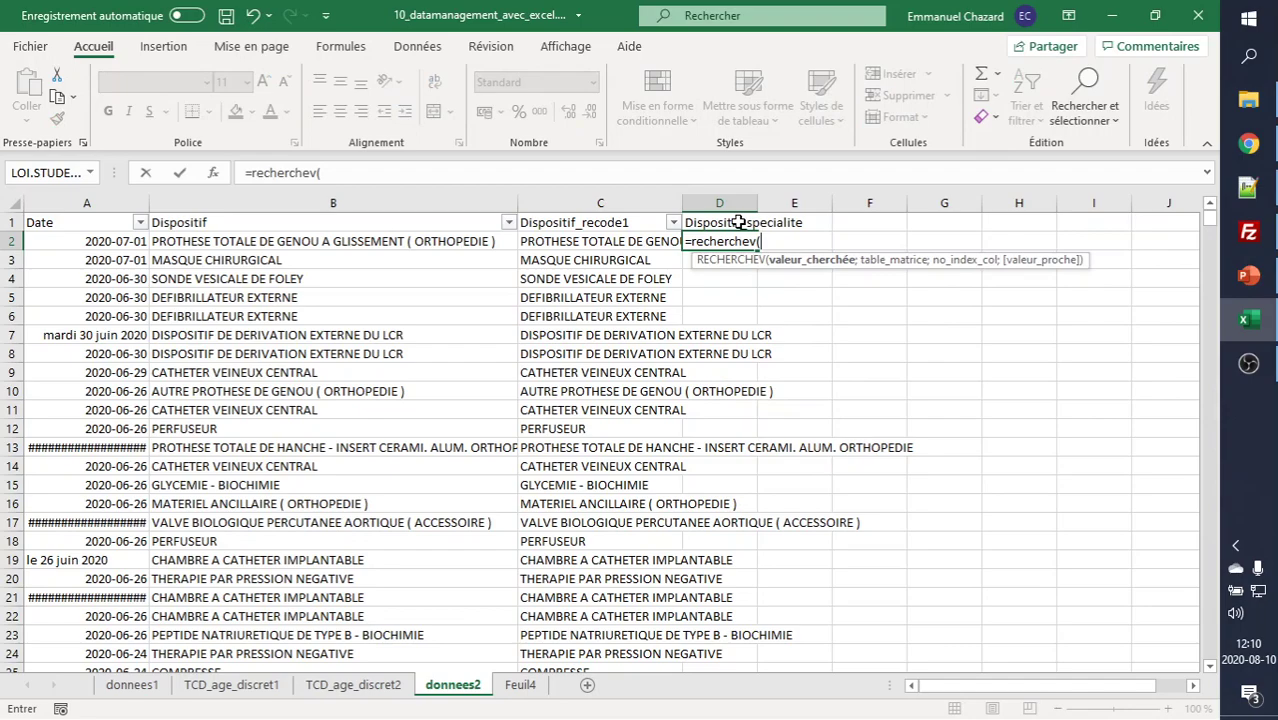
pyautogui.click(385, 242)
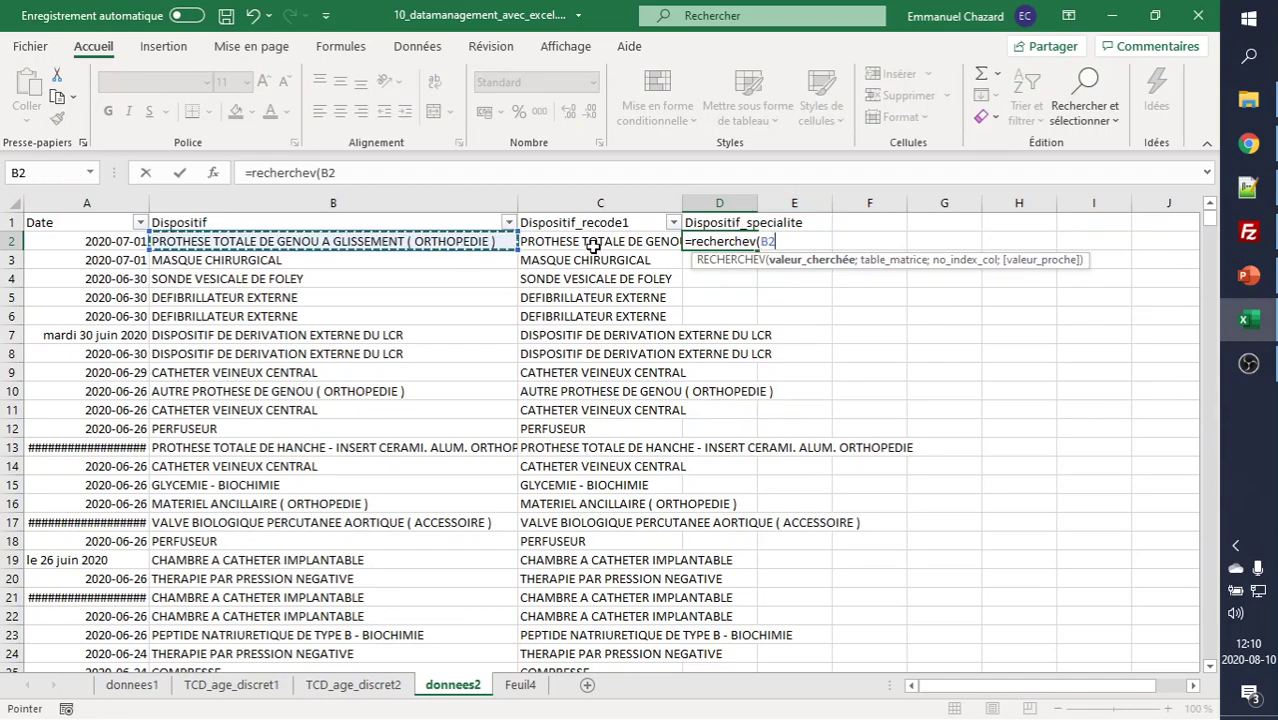
pyautogui.write(';')
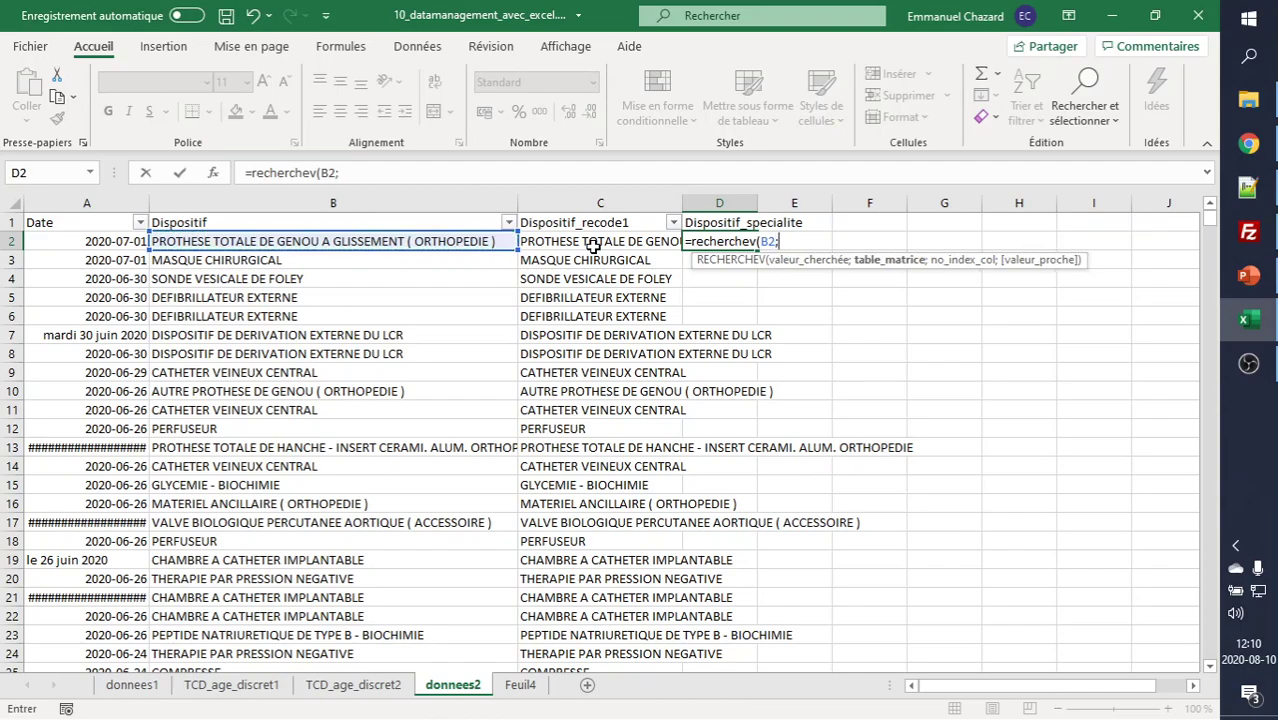
pyautogui.click(520, 685)
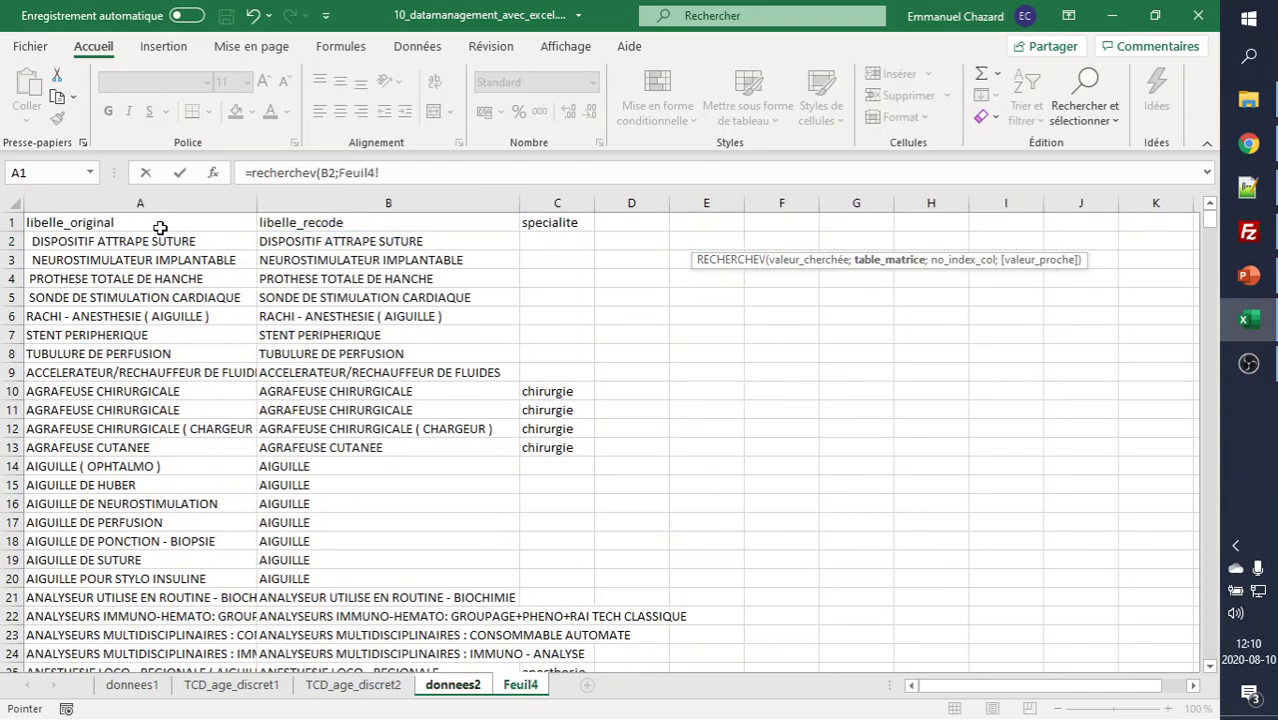
pyautogui.click(175, 215)
pyautogui.moveTo(175, 215); pyautogui.dragTo(584, 230)
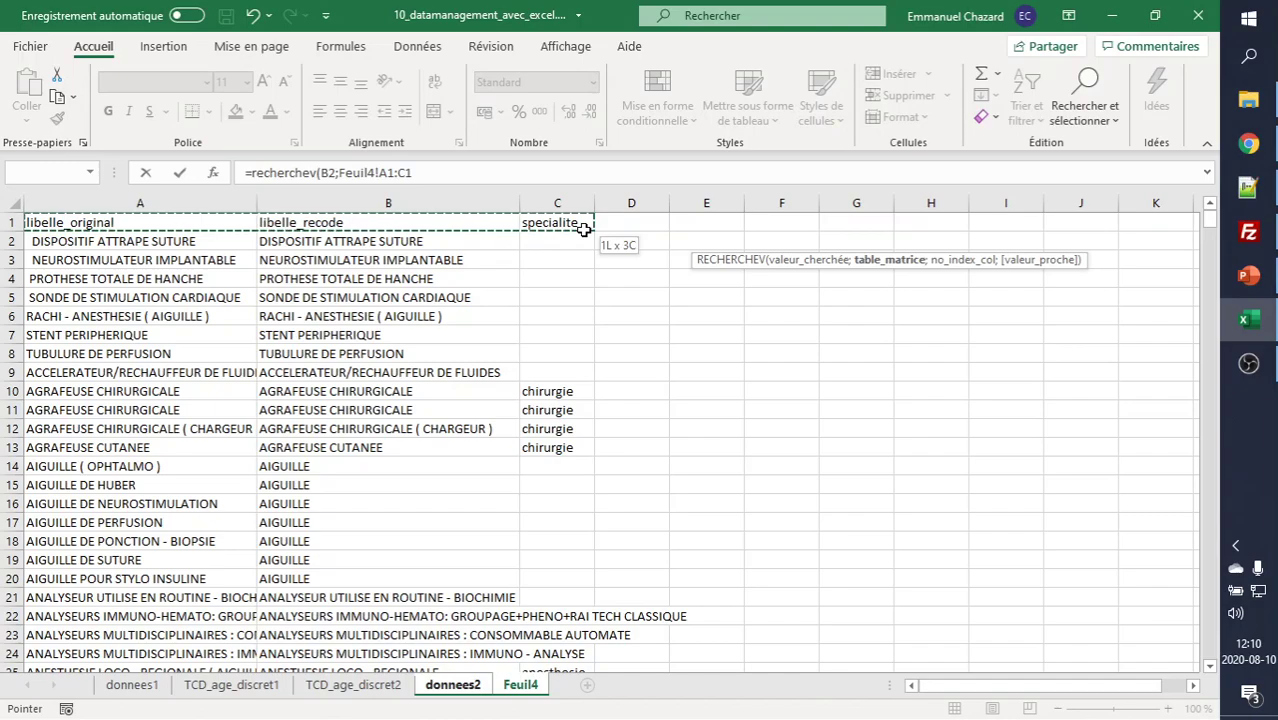
pyautogui.hotkey('ctrl', 'shift', 'Down')
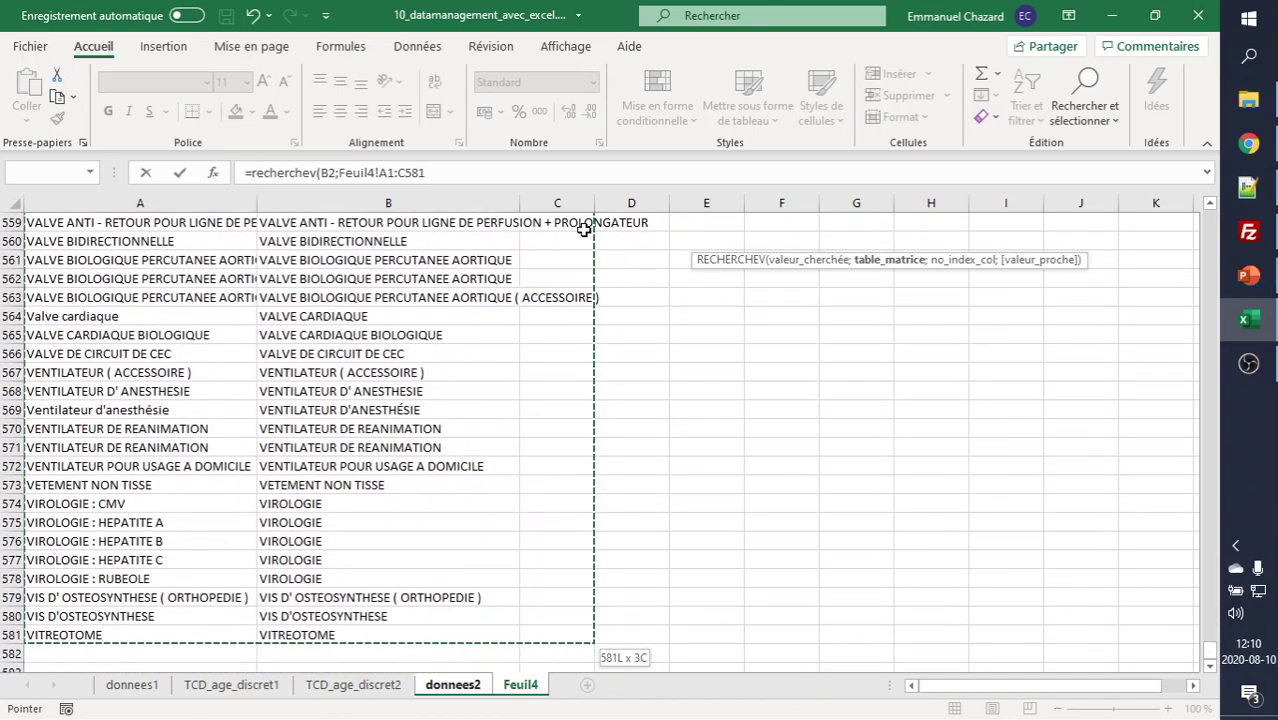
pyautogui.press('F4')
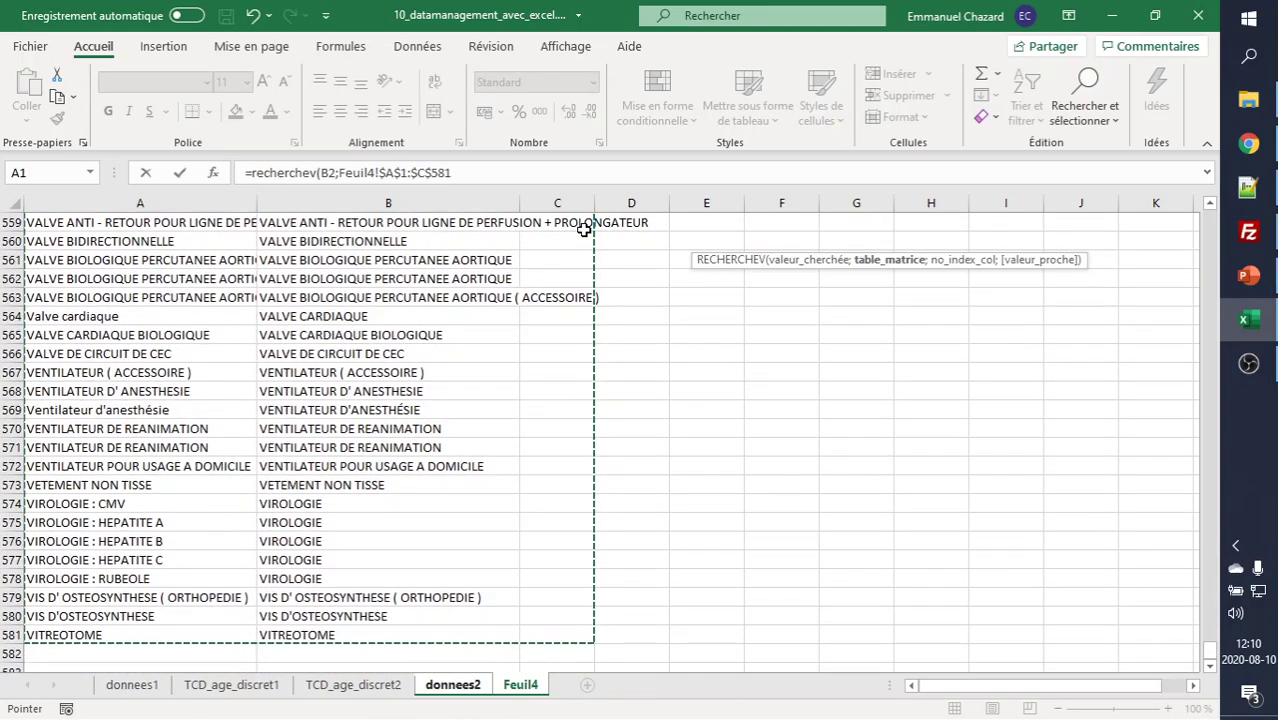
pyautogui.write(';')
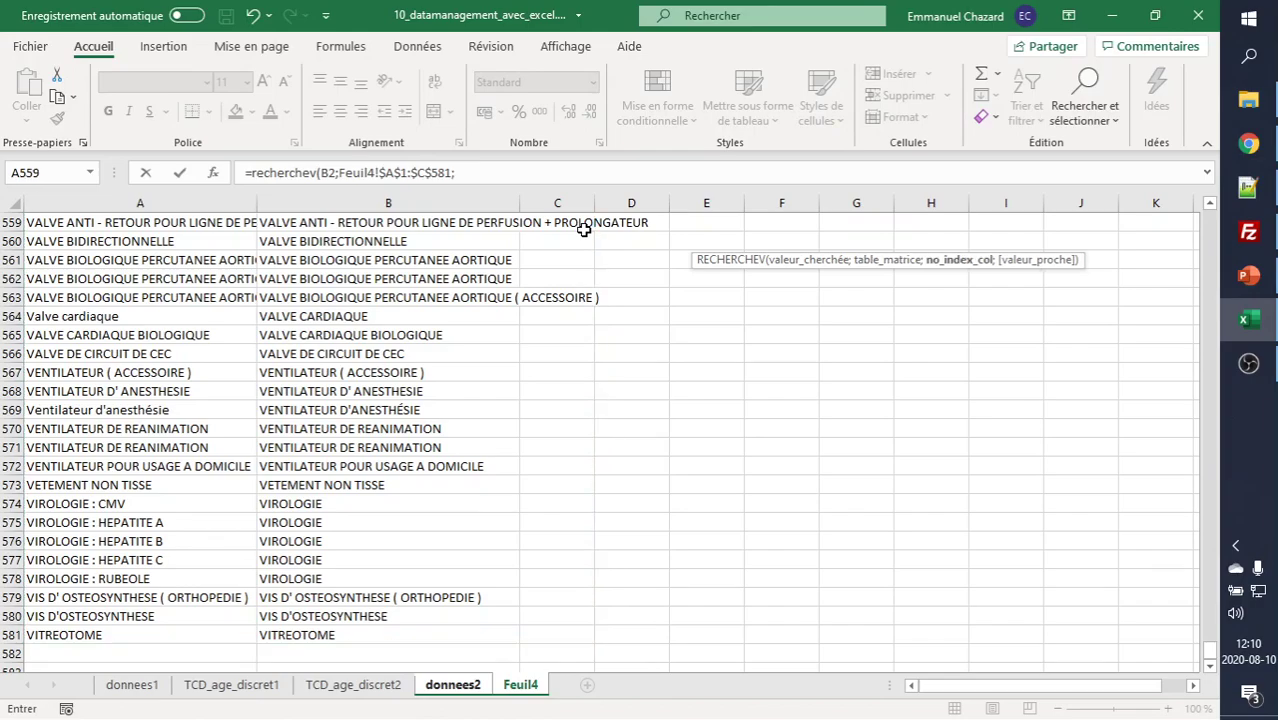
pyautogui.write('3;FAUX')
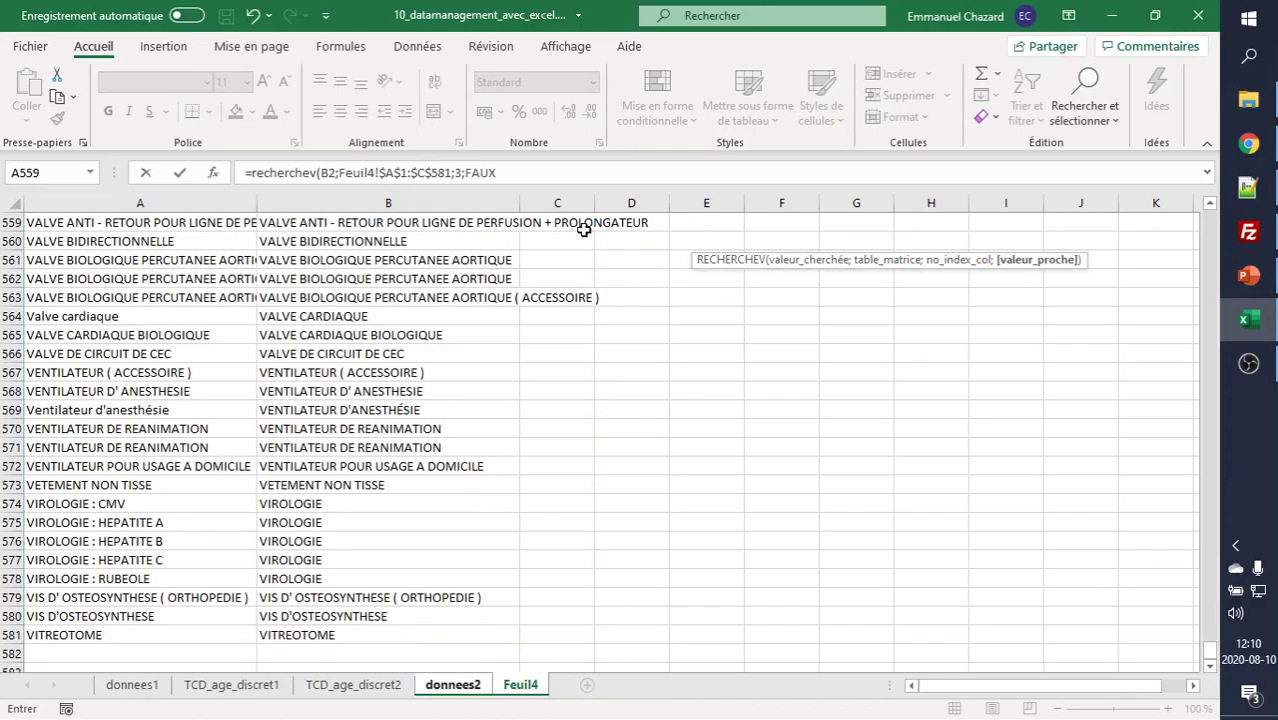
pyautogui.press('Return')
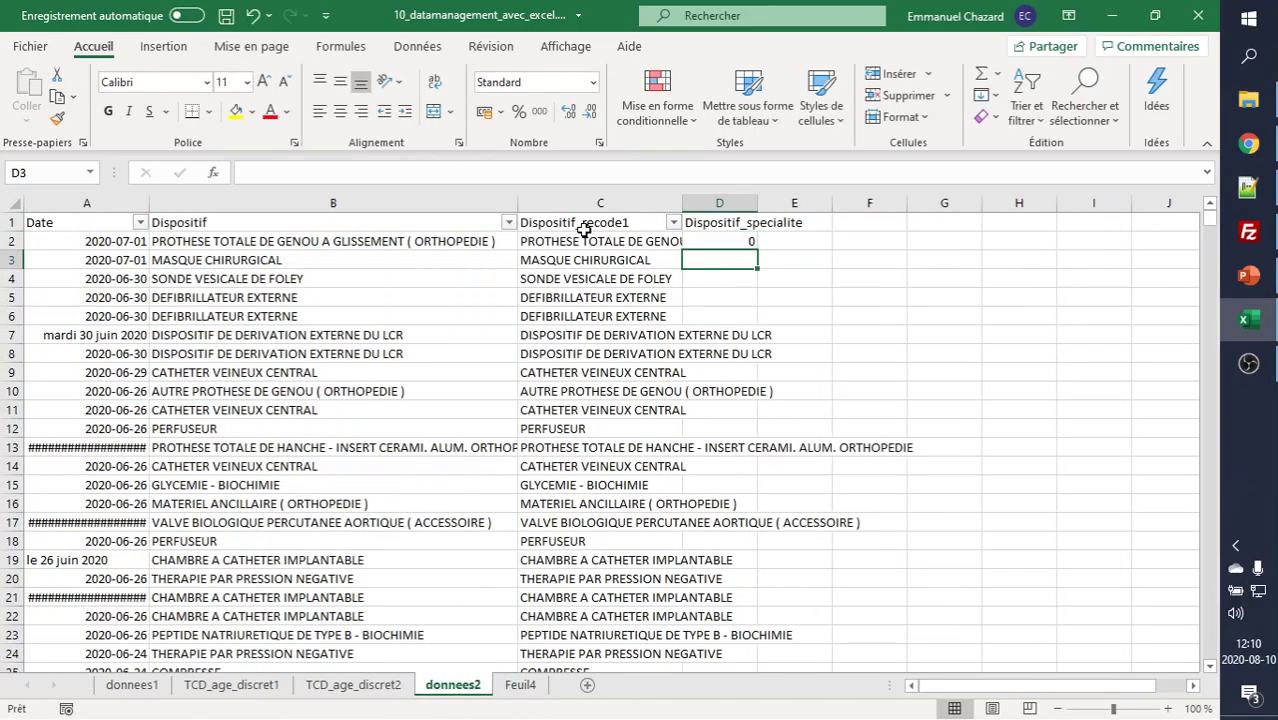
# - Copy the D2 lookup down the column and turn on filters for the donnees2 table
pyautogui.click(749, 242)
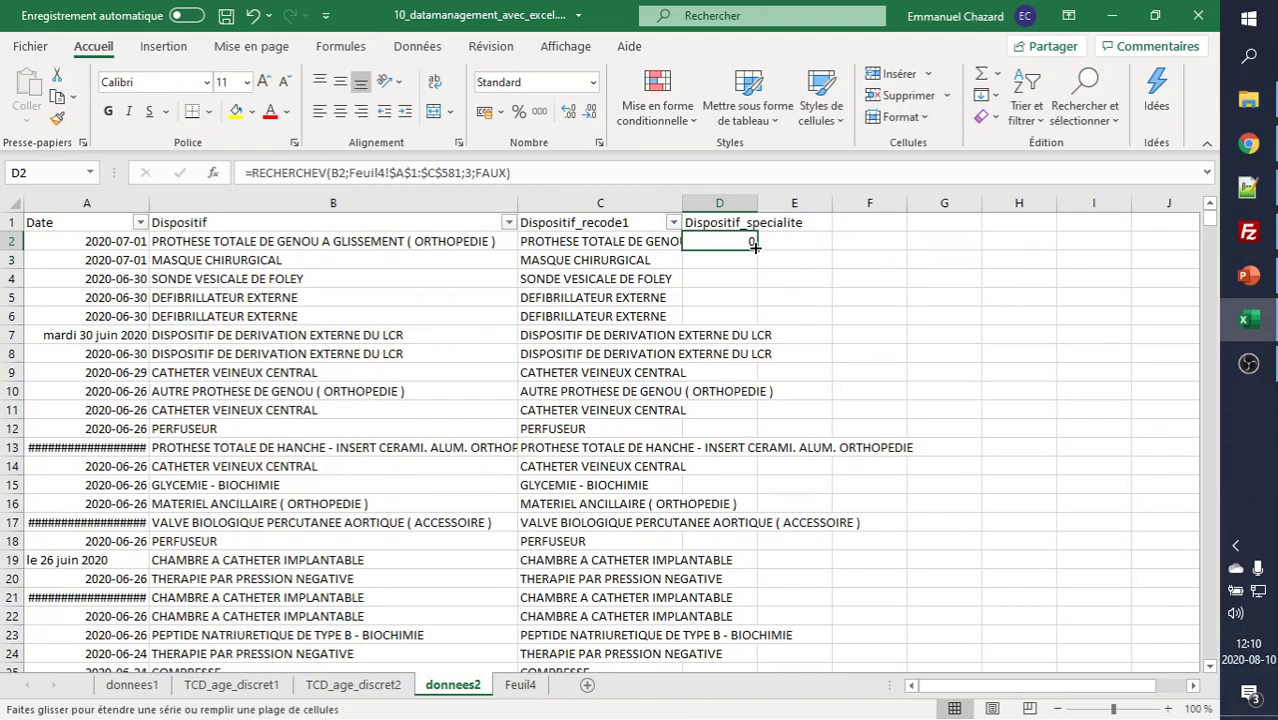
pyautogui.doubleClick(757, 250)
pyautogui.click(713, 222)
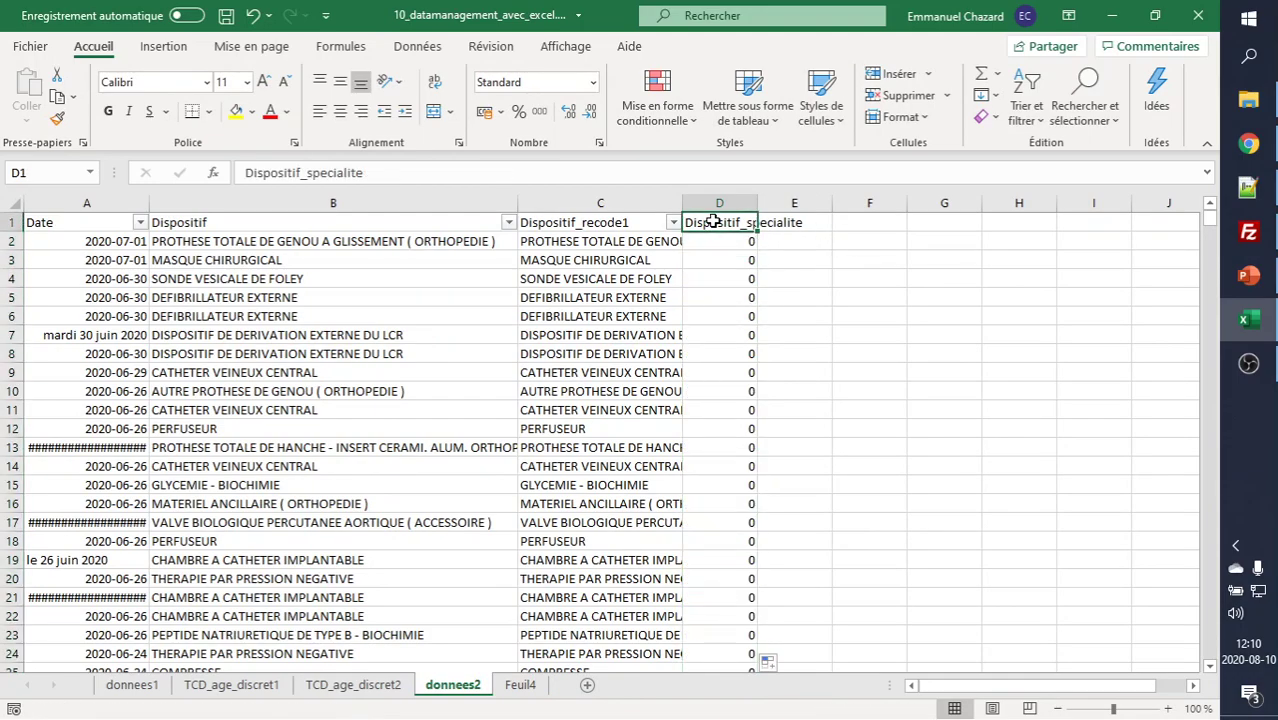
pyautogui.hotkey('ctrl', 'a')
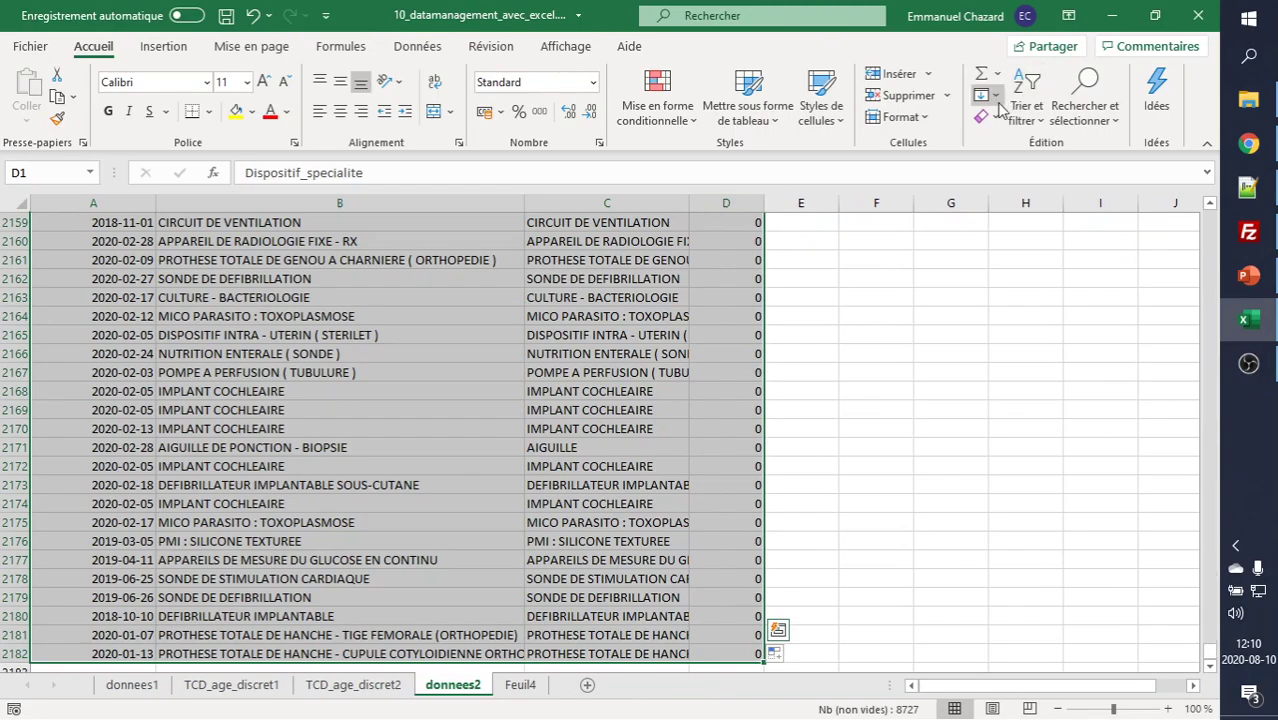
pyautogui.click(1024, 105)
pyautogui.click(1021, 230)
pyautogui.click(1027, 98)
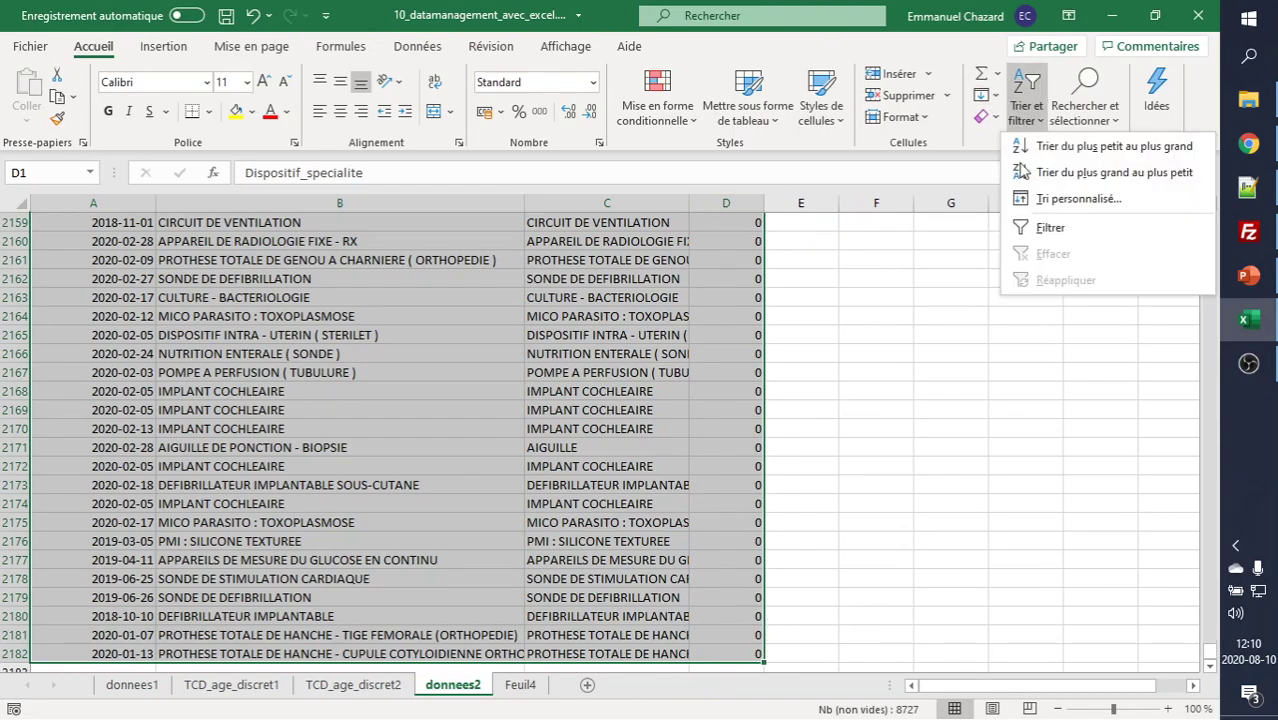
pyautogui.click(1022, 228)
pyautogui.scroll(6, 822, 297)
pyautogui.click(821, 297)
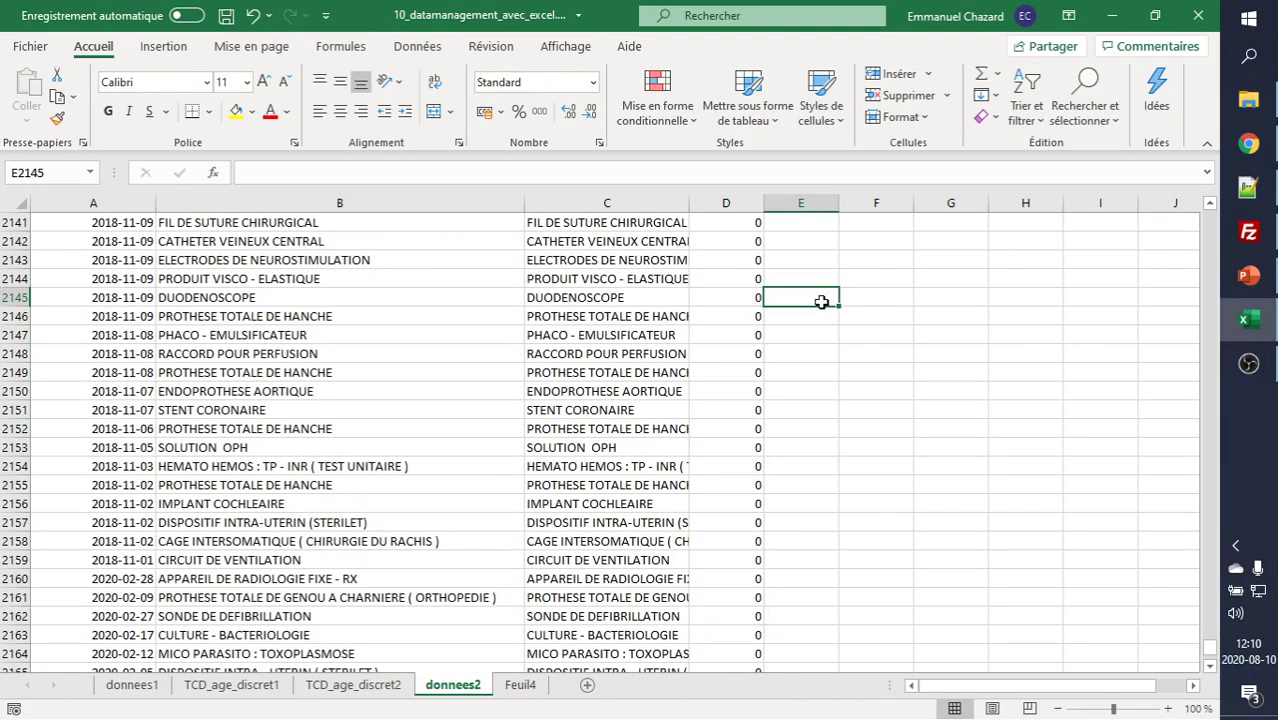
pyautogui.hotkey('ctrl', 'Home')
# - Filter Dispositif_specialite to only anesthesie and chirurgie, hiding 0 and #N/A
pyautogui.click(748, 222)
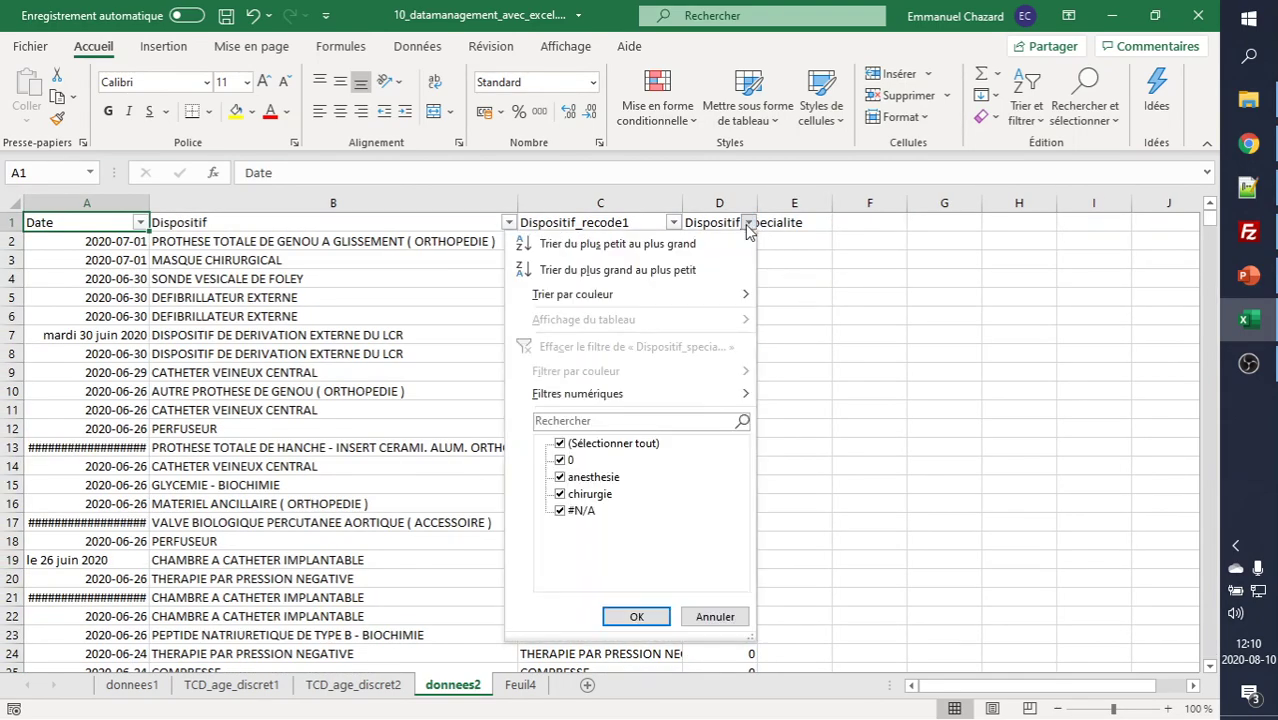
pyautogui.click(561, 461)
pyautogui.click(561, 511)
pyautogui.click(637, 616)
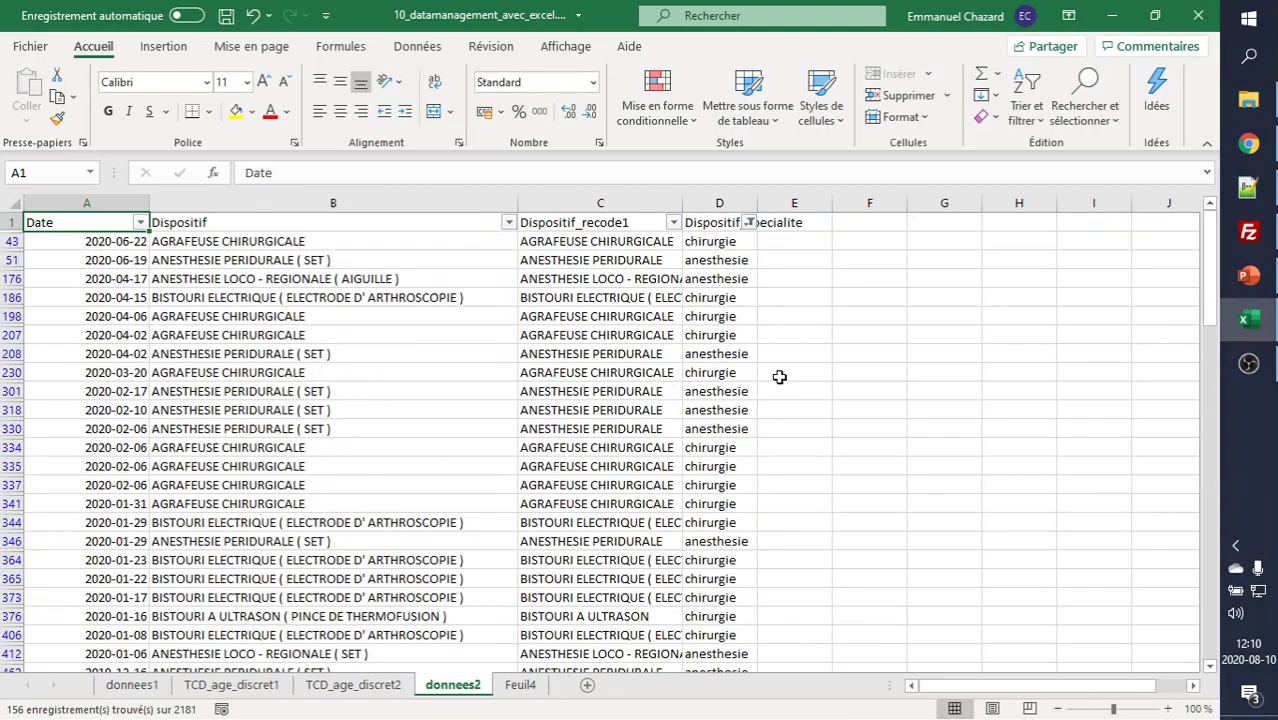
# - Check (Sélectionner tout) in the Dispositif_specialite filter so all rows display
pyautogui.click(711, 224)
pyautogui.click(748, 222)
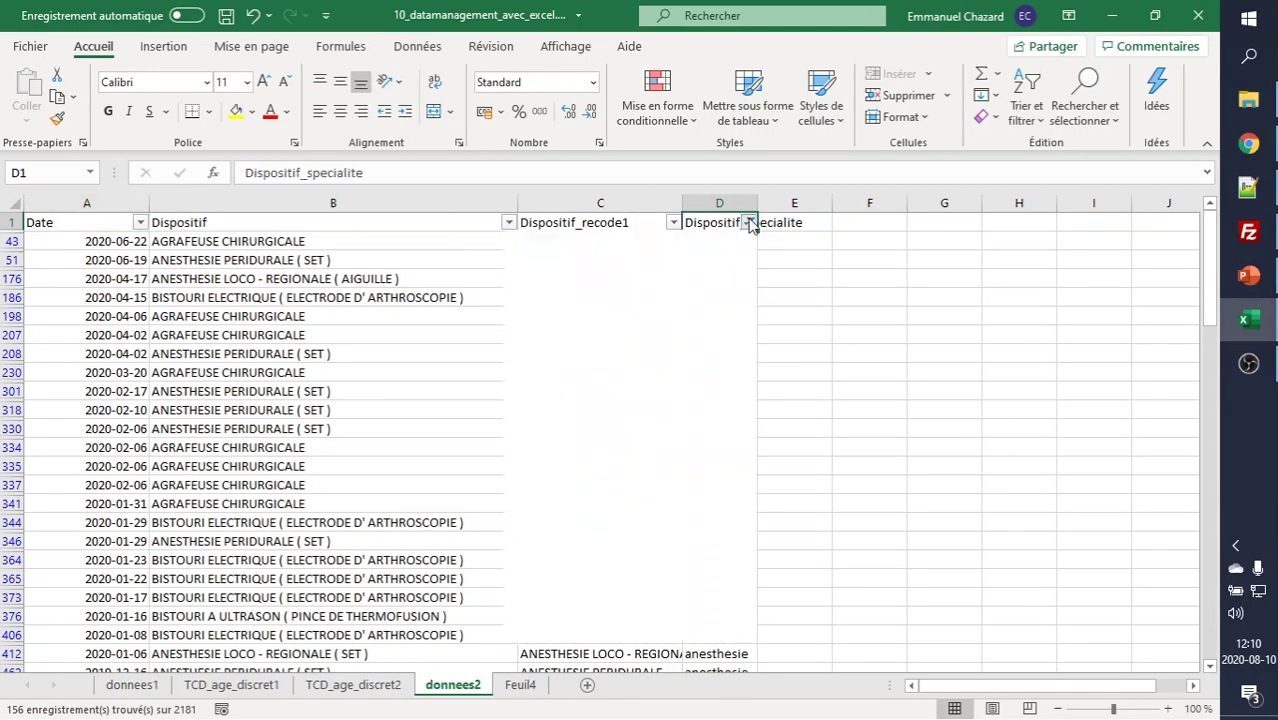
pyautogui.click(605, 445)
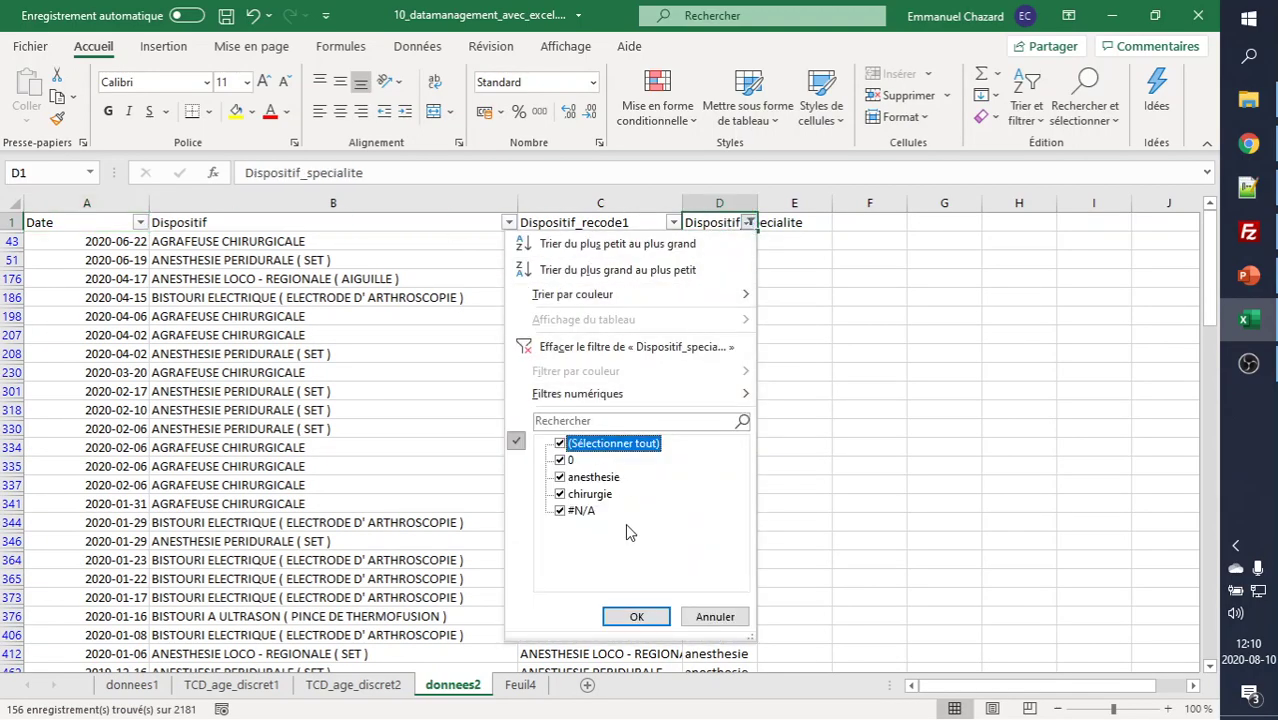
pyautogui.click(637, 616)
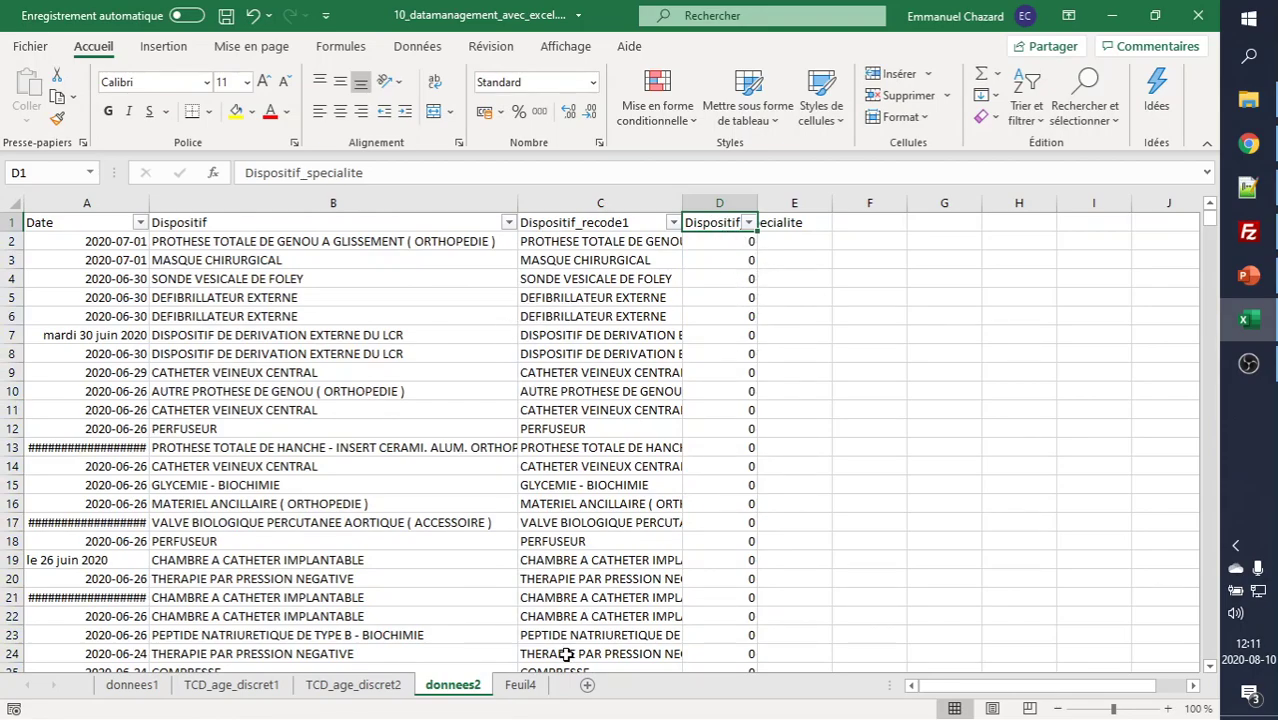
# - Check the VALVE DE CIRCUIT DE CEC label in the Feuil4 recoding table, then return to donnees2
pyautogui.click(362, 450)
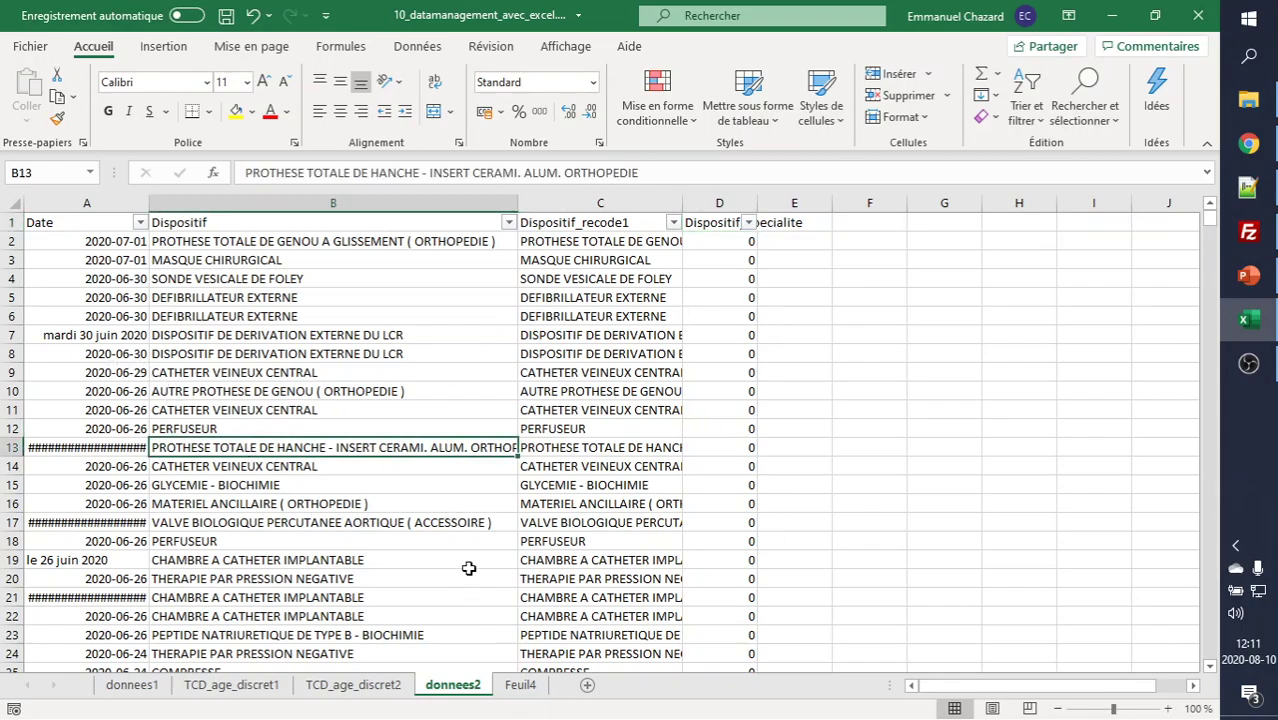
pyautogui.click(522, 686)
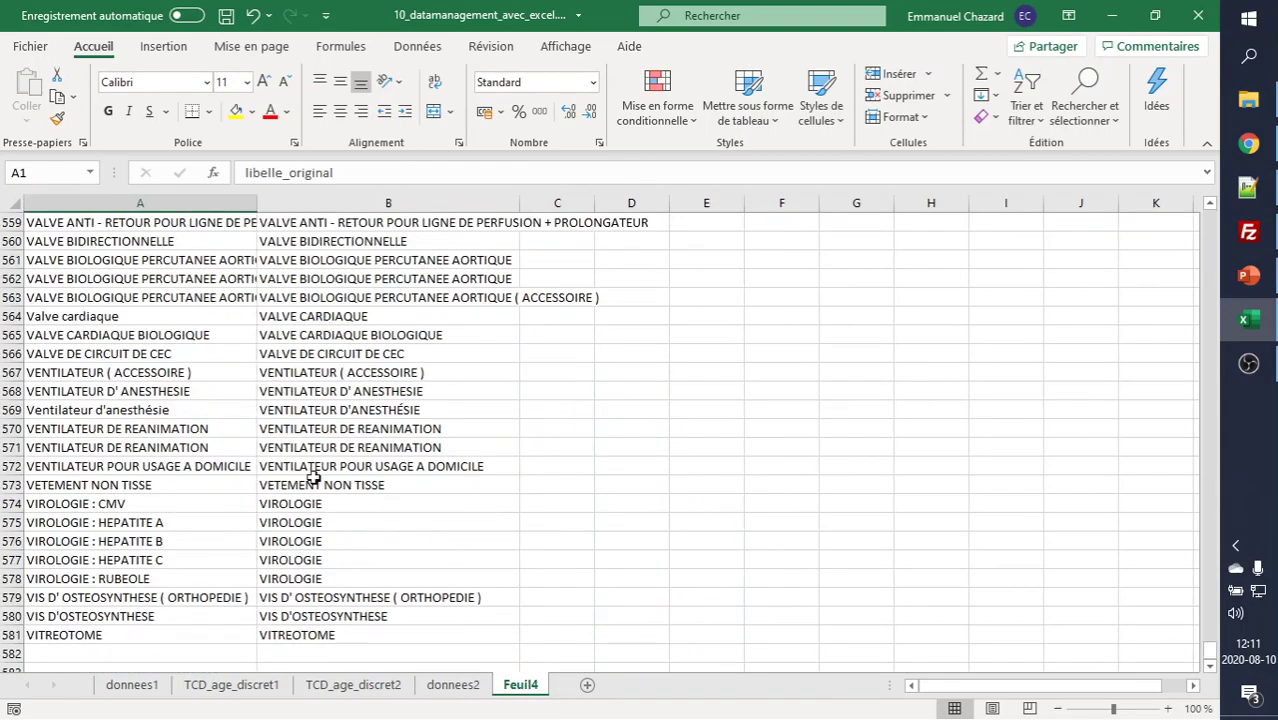
pyautogui.click(347, 356)
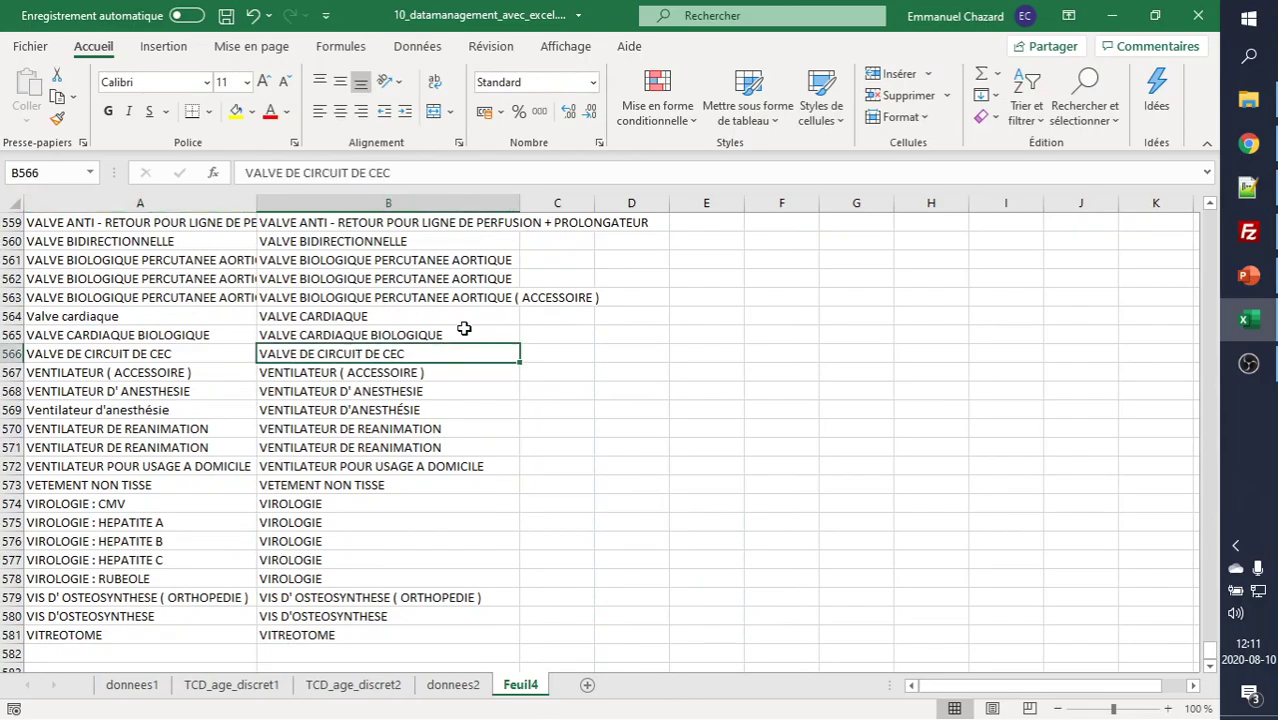
pyautogui.hotkey('ctrl', 'Home')
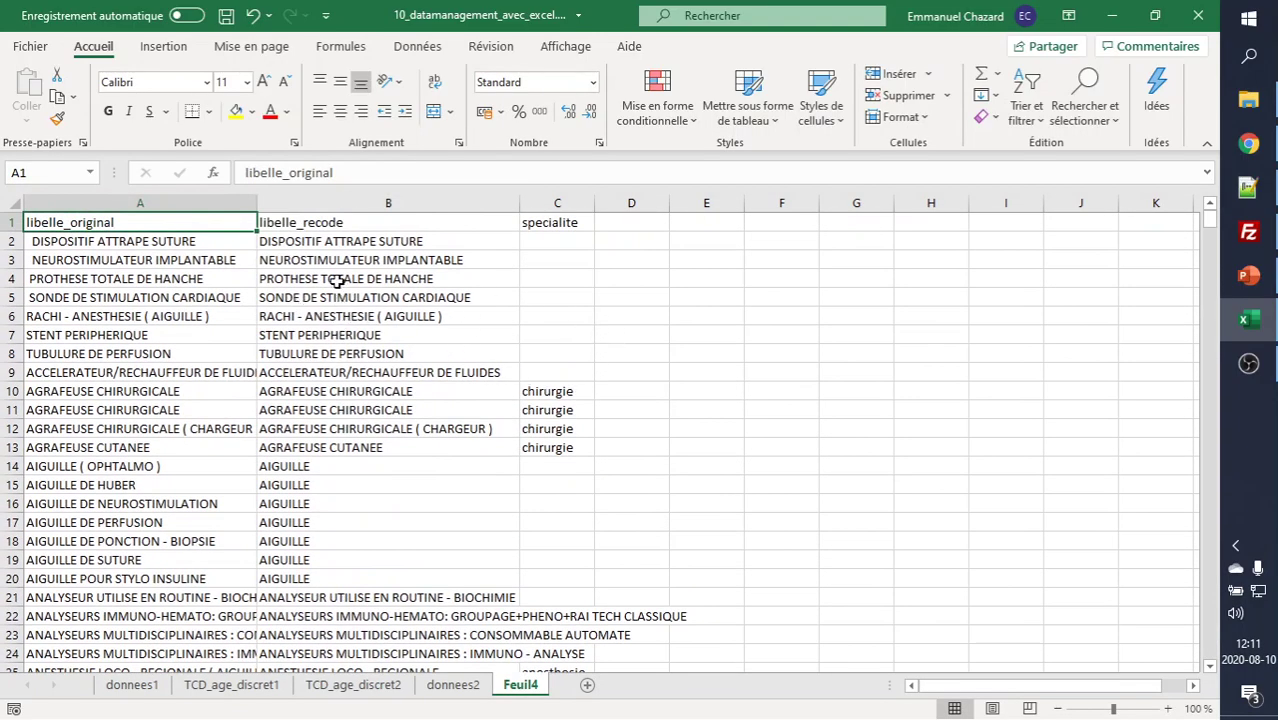
pyautogui.click(476, 690)
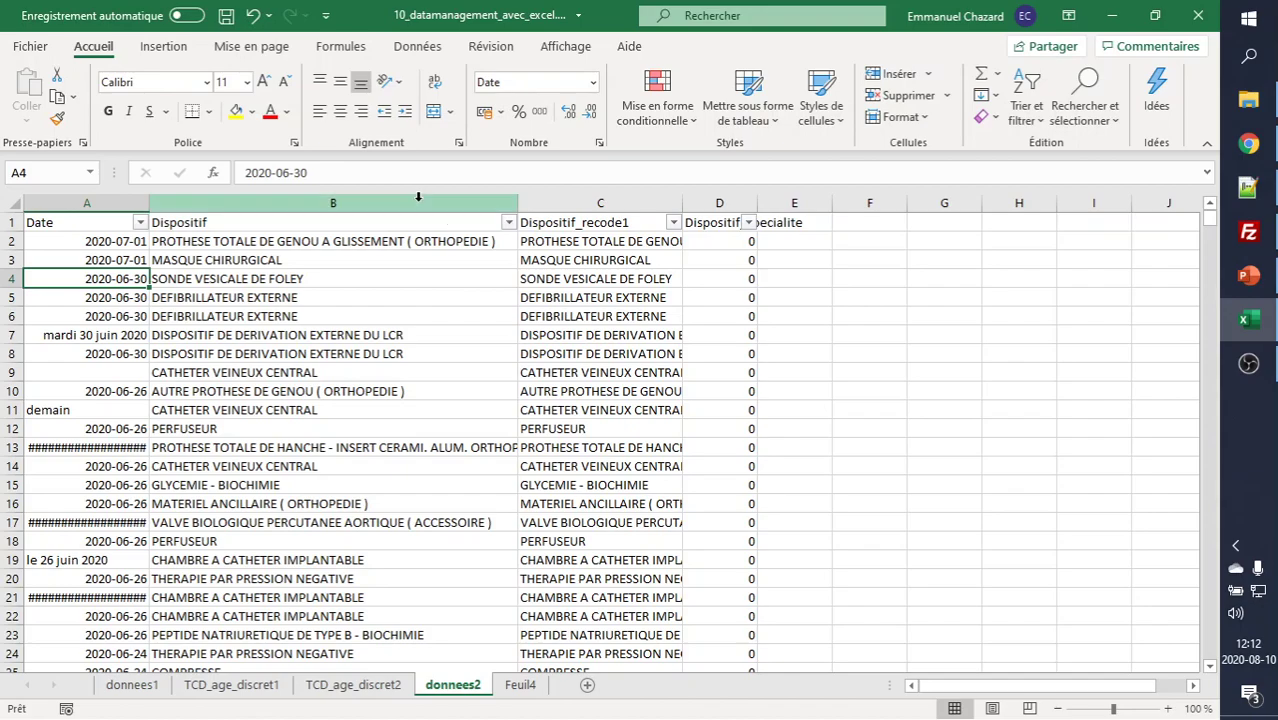
pyautogui.click(87, 257)
pyautogui.click(84, 243)
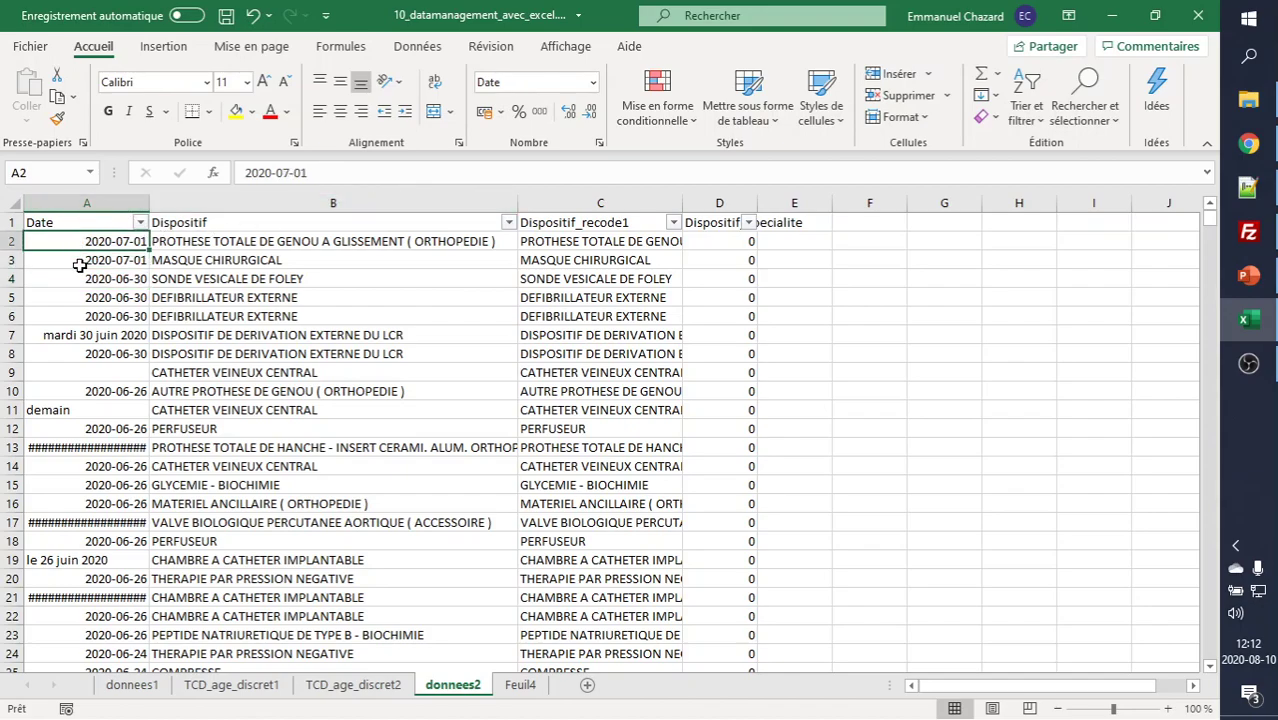
pyautogui.click(81, 266)
pyautogui.click(71, 334)
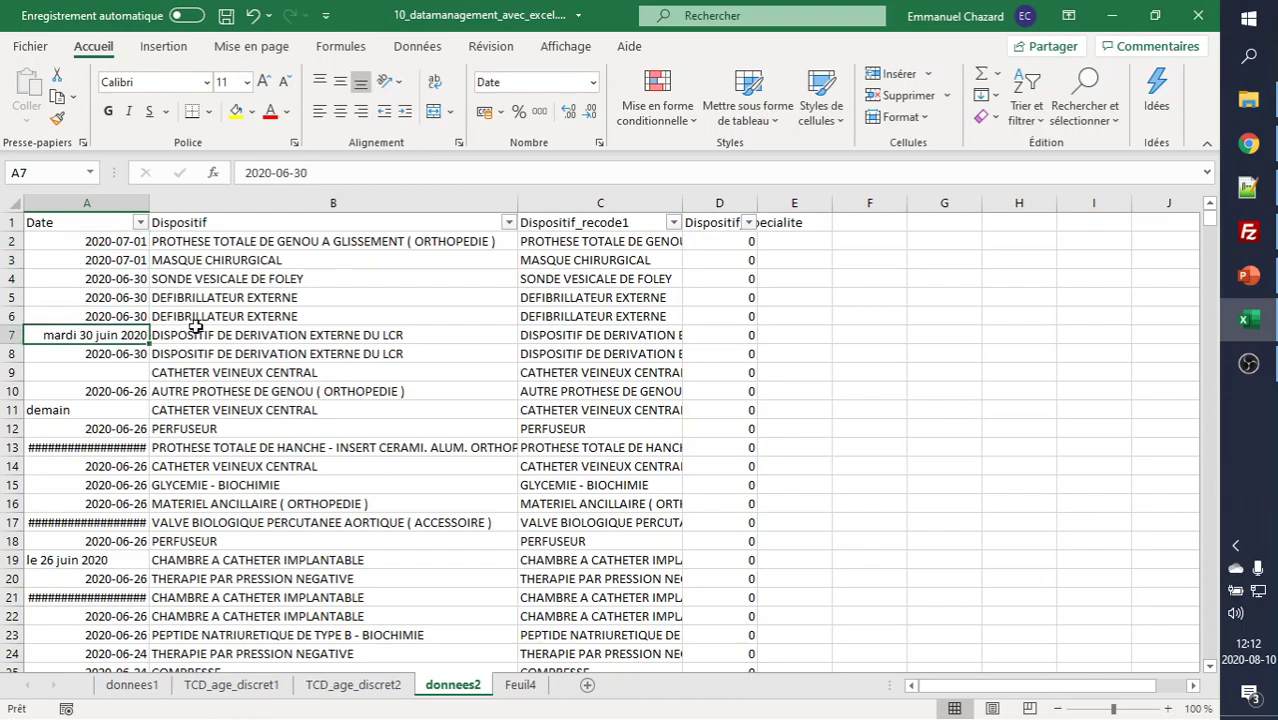
pyautogui.click(89, 412)
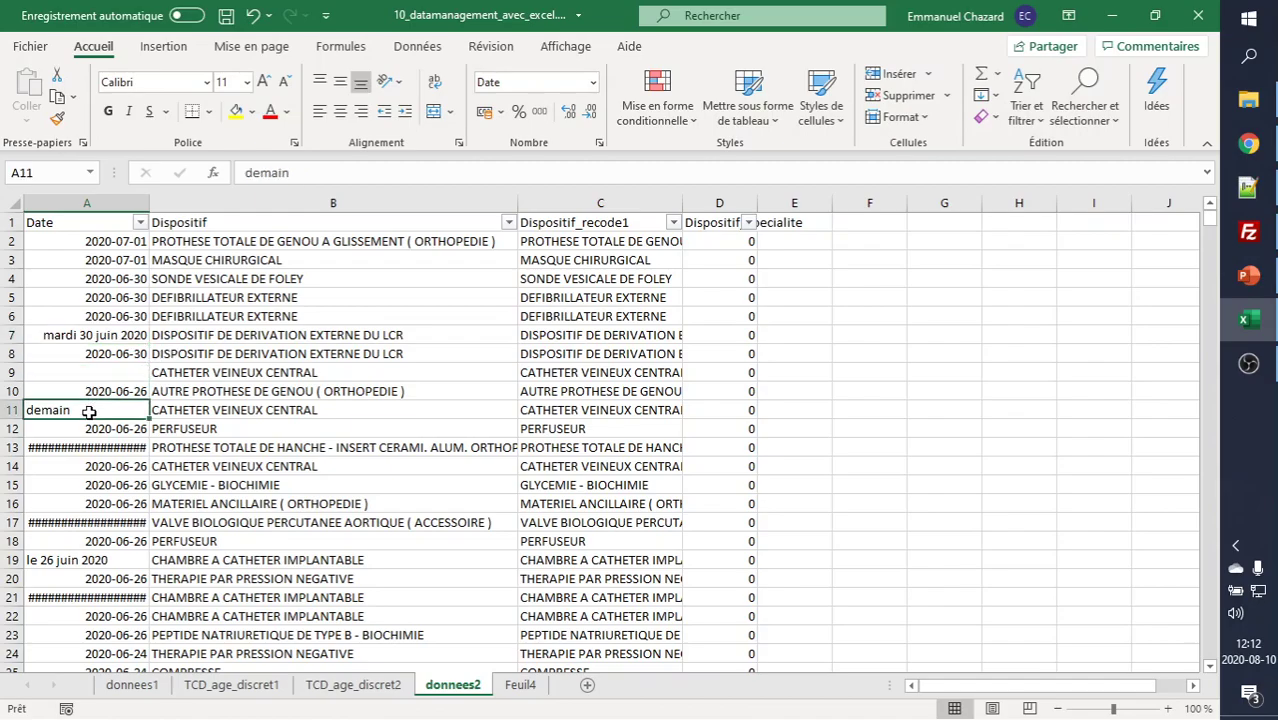
pyautogui.click(103, 561)
pyautogui.scroll(-1, 118, 561)
pyautogui.scroll(-4, 118, 561)
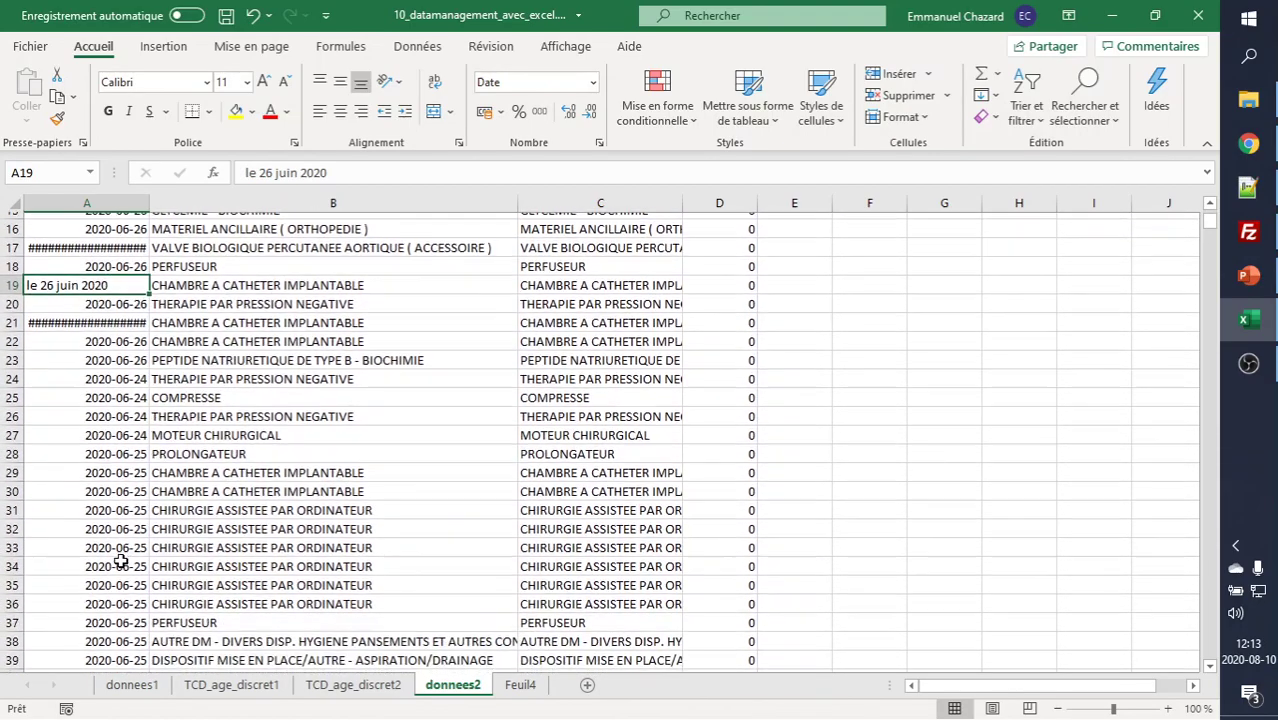
pyautogui.scroll(1, 120, 561)
pyautogui.scroll(4, 121, 561)
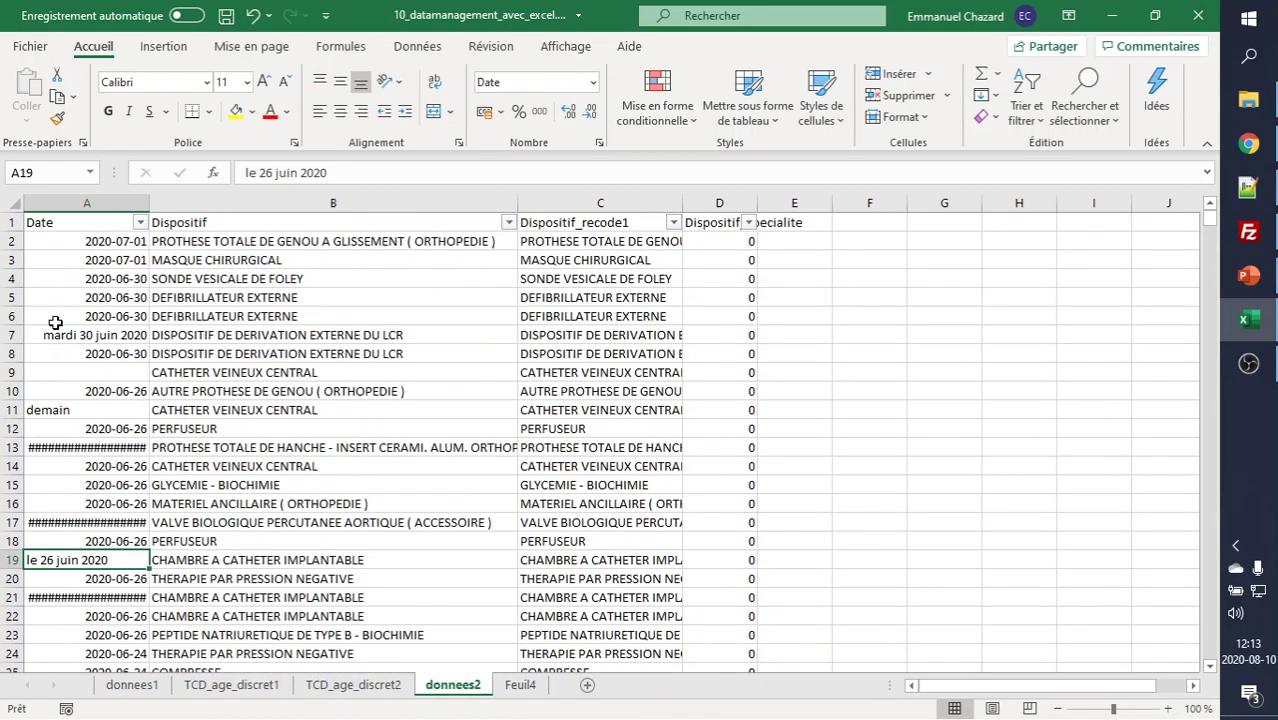
# - Filter the Date column to only demain, le 26 juin 2020 and (Vides)
pyautogui.click(141, 223)
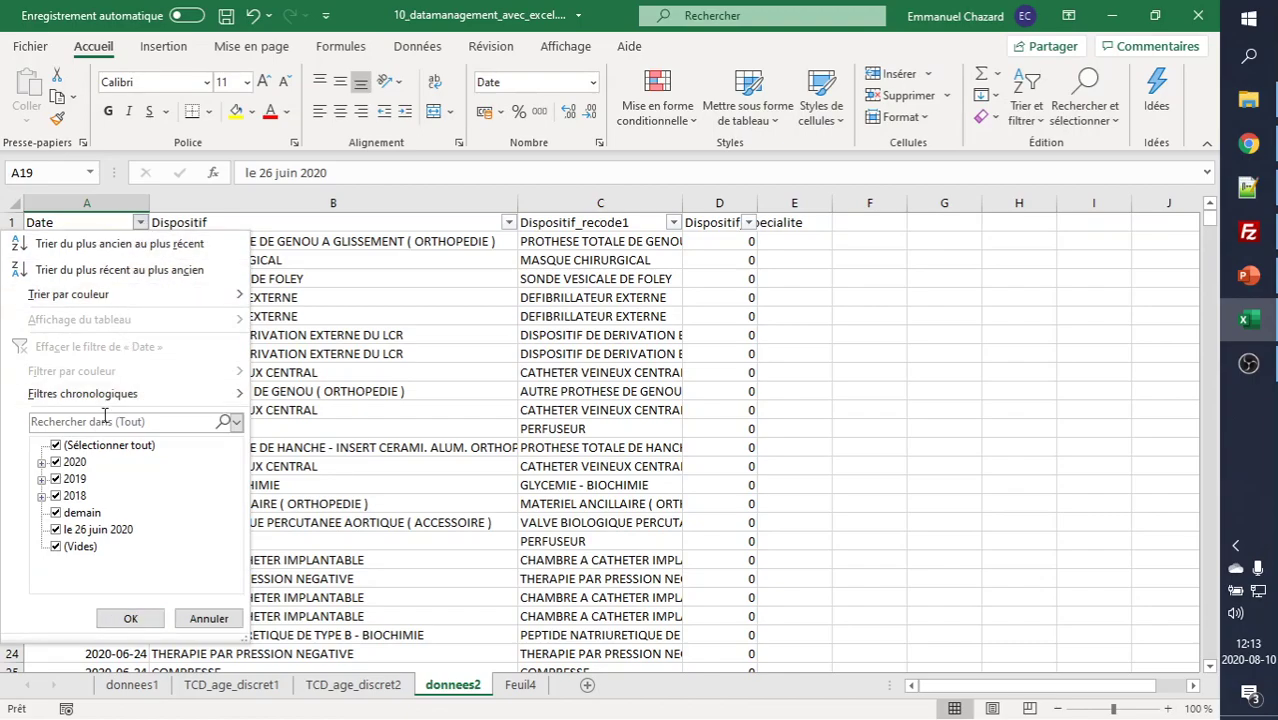
pyautogui.click(42, 464)
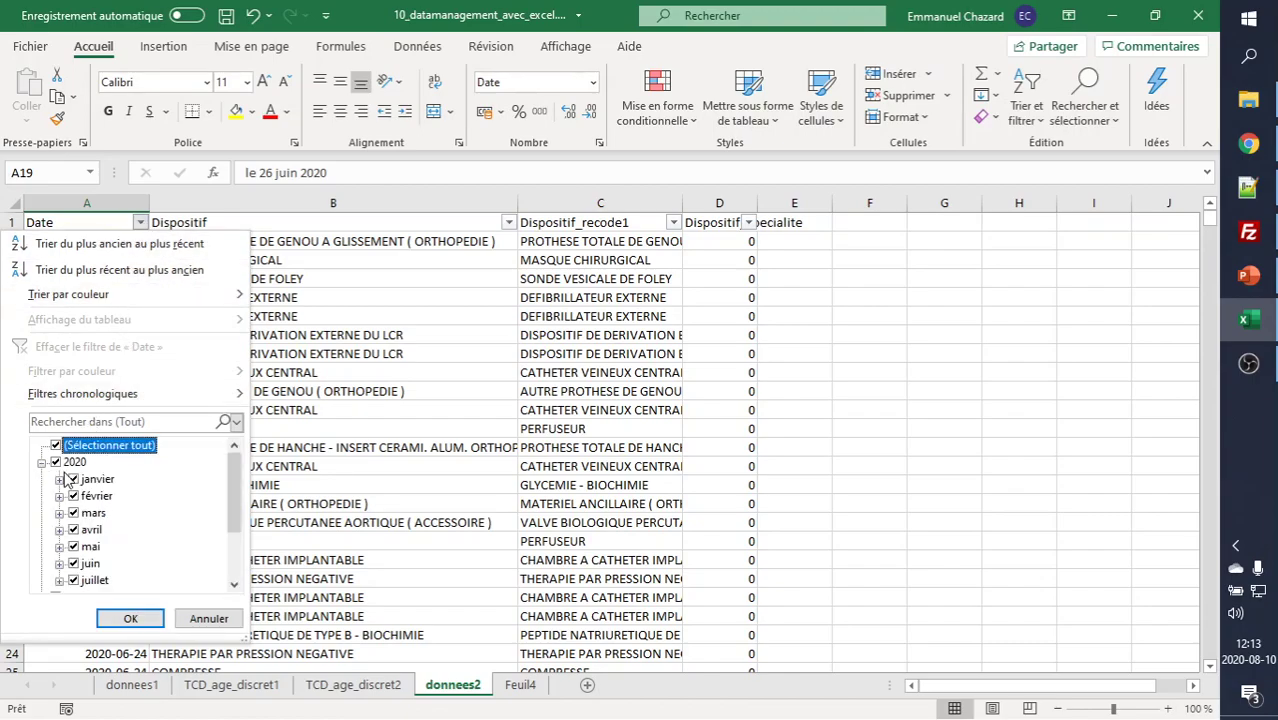
pyautogui.click(60, 480)
pyautogui.click(59, 446)
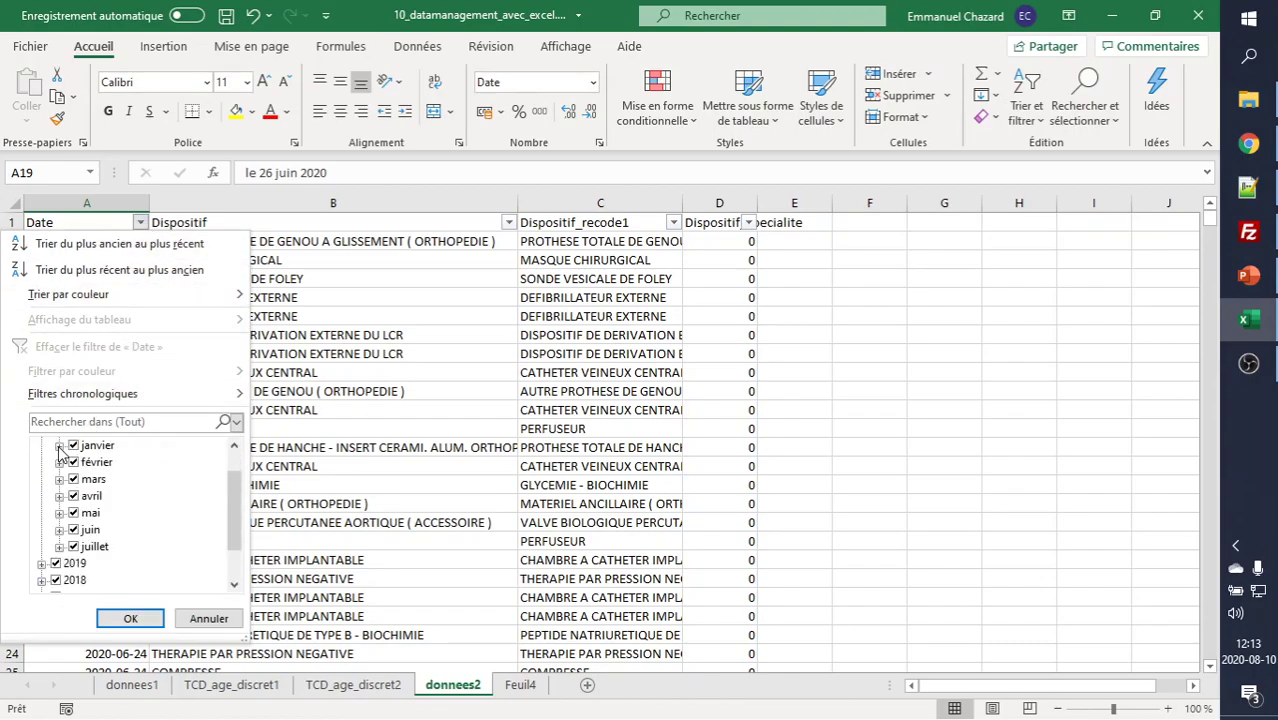
pyautogui.scroll(1, 60, 450)
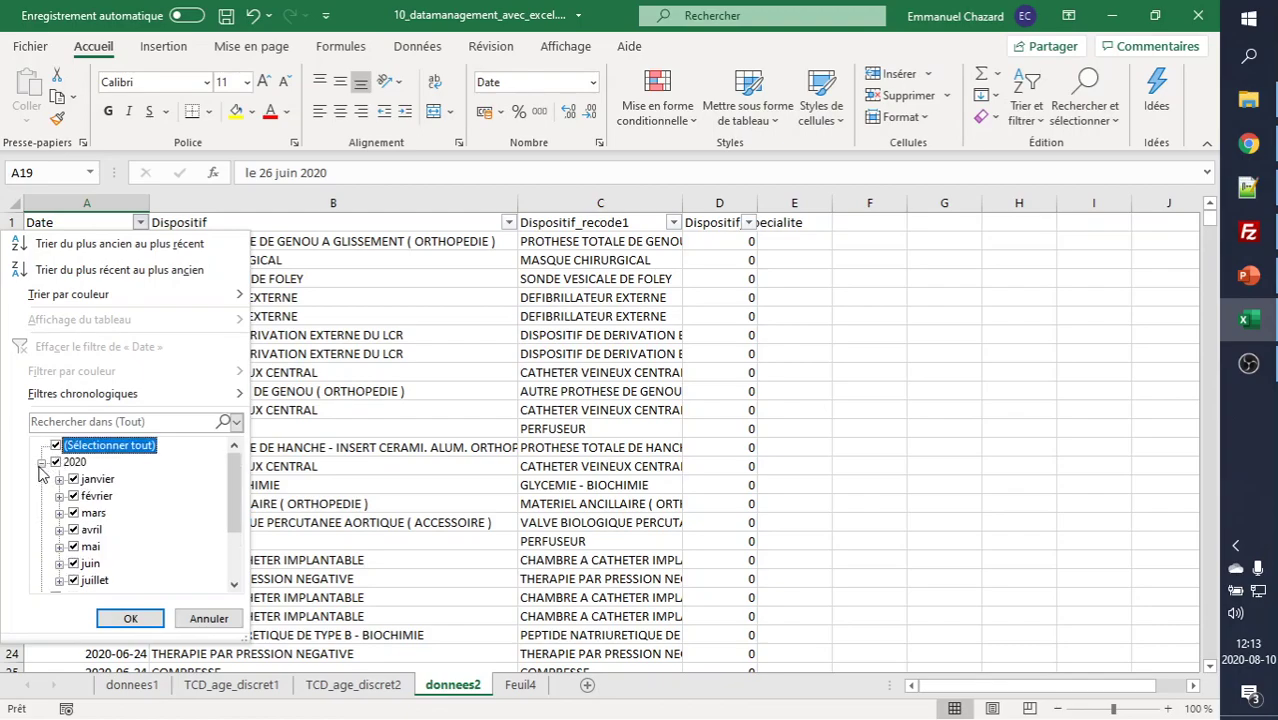
pyautogui.click(41, 463)
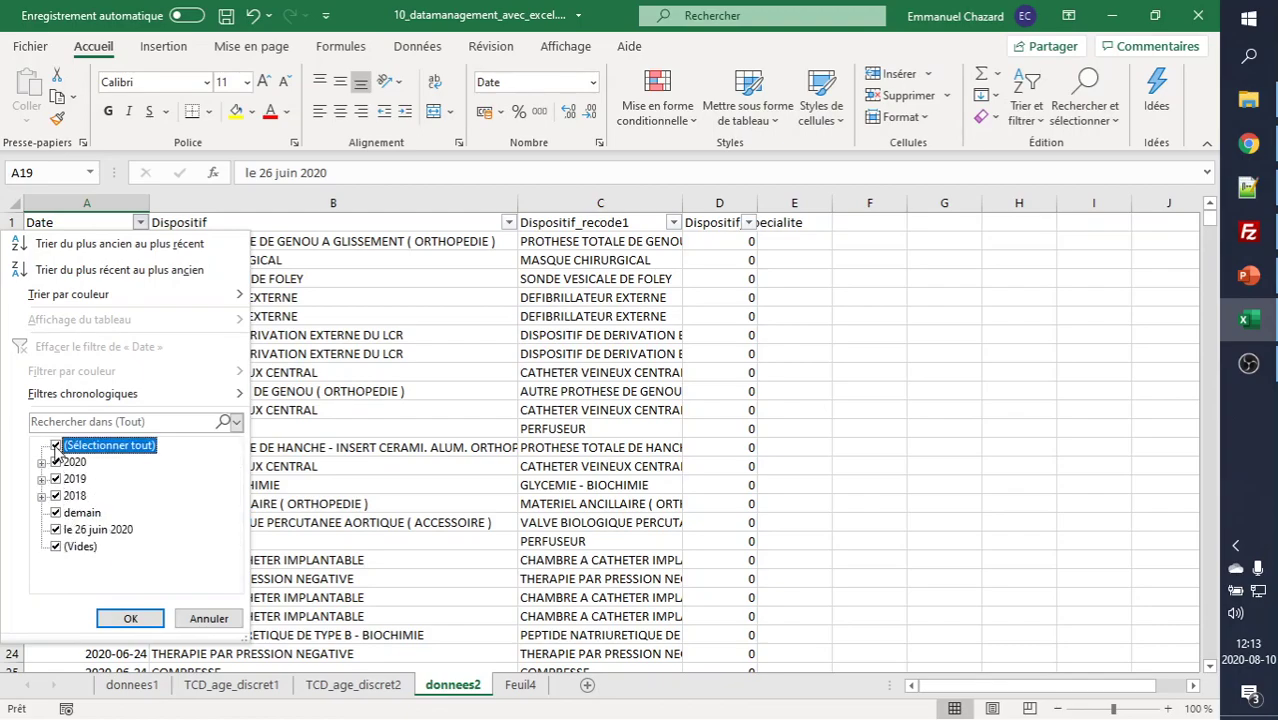
pyautogui.click(56, 446)
pyautogui.click(57, 513)
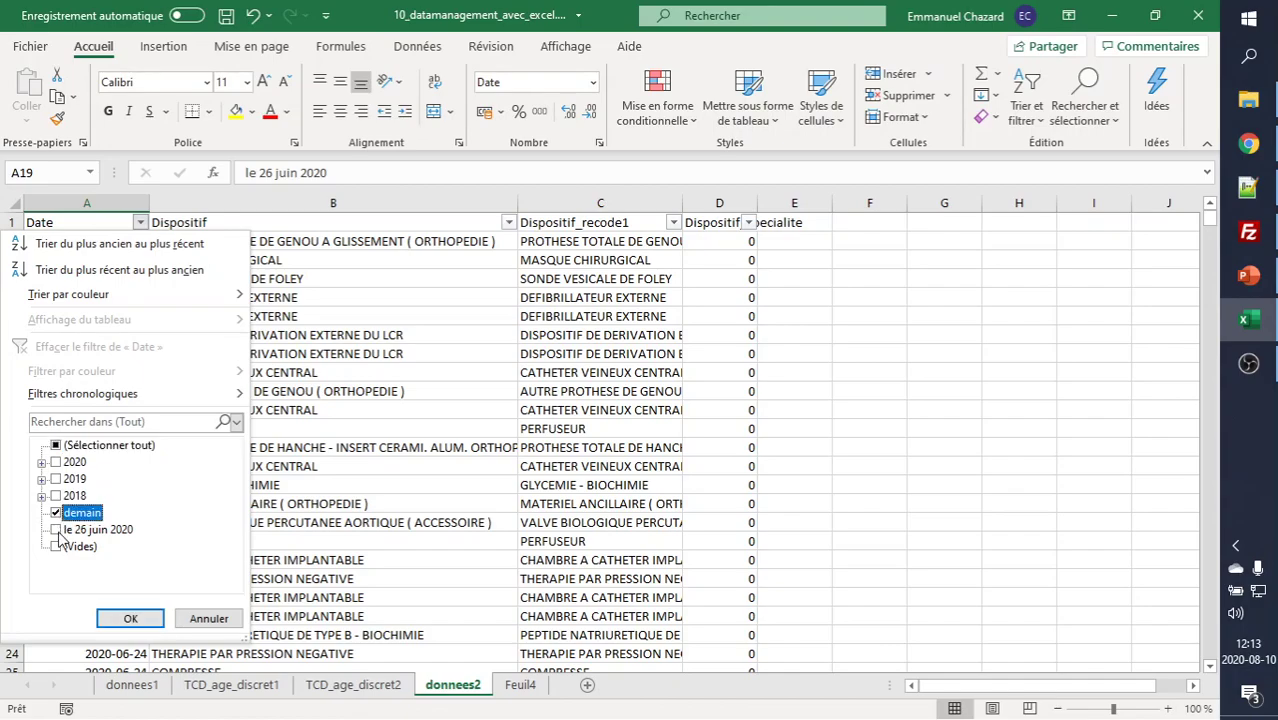
pyautogui.click(56, 530)
pyautogui.click(56, 547)
pyautogui.click(137, 618)
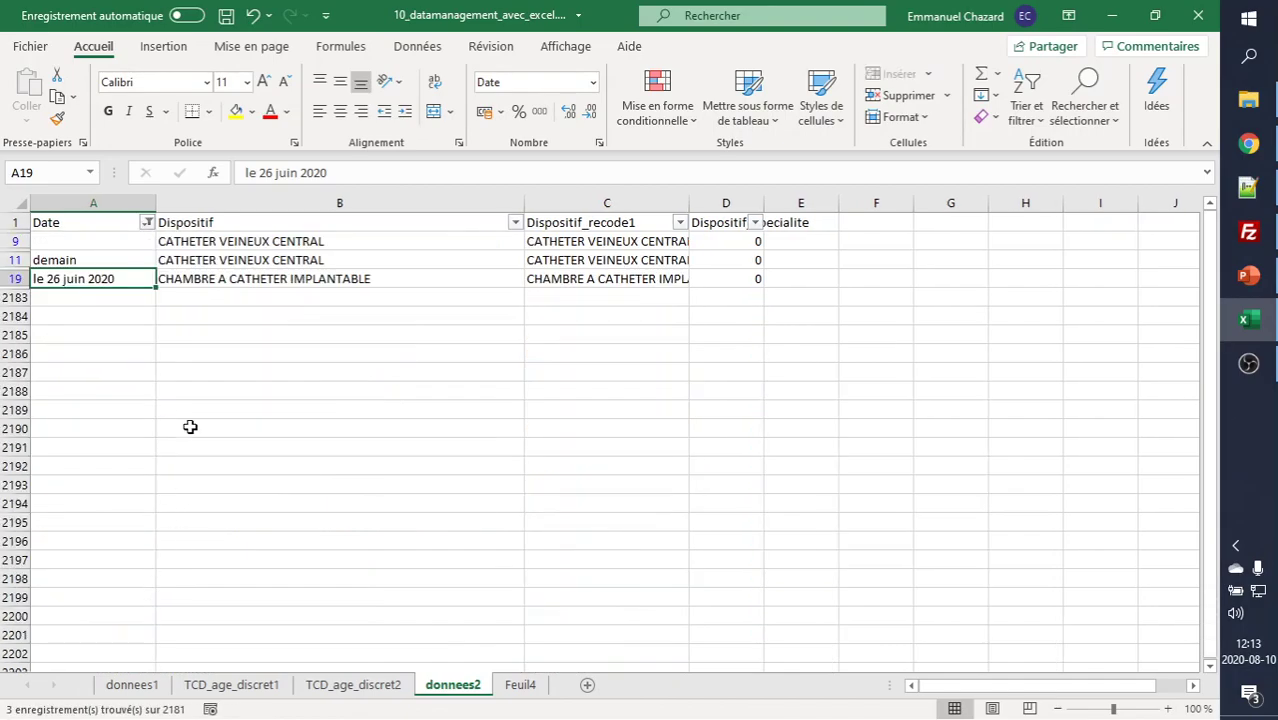
# - Clear demain from A11 and correct A19 to 2020-06-26 by removing 'le '
pyautogui.click(114, 260)
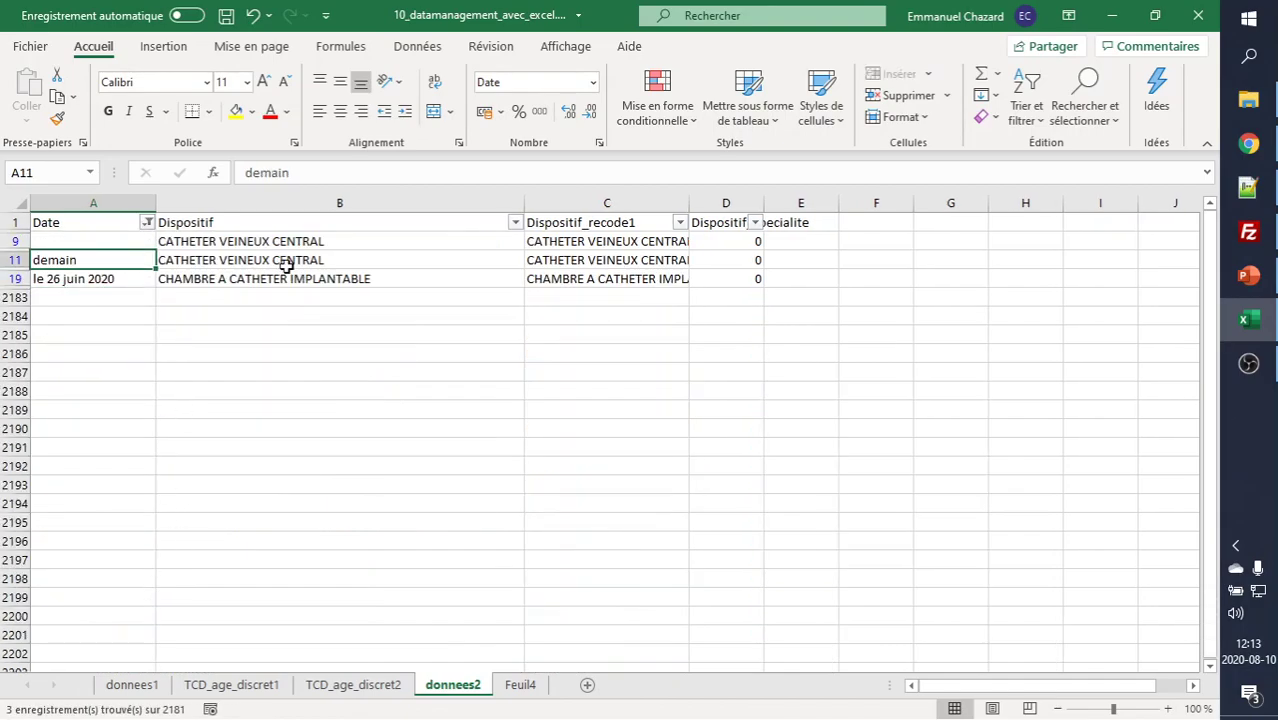
pyautogui.press('Delete')
pyautogui.press('Down')
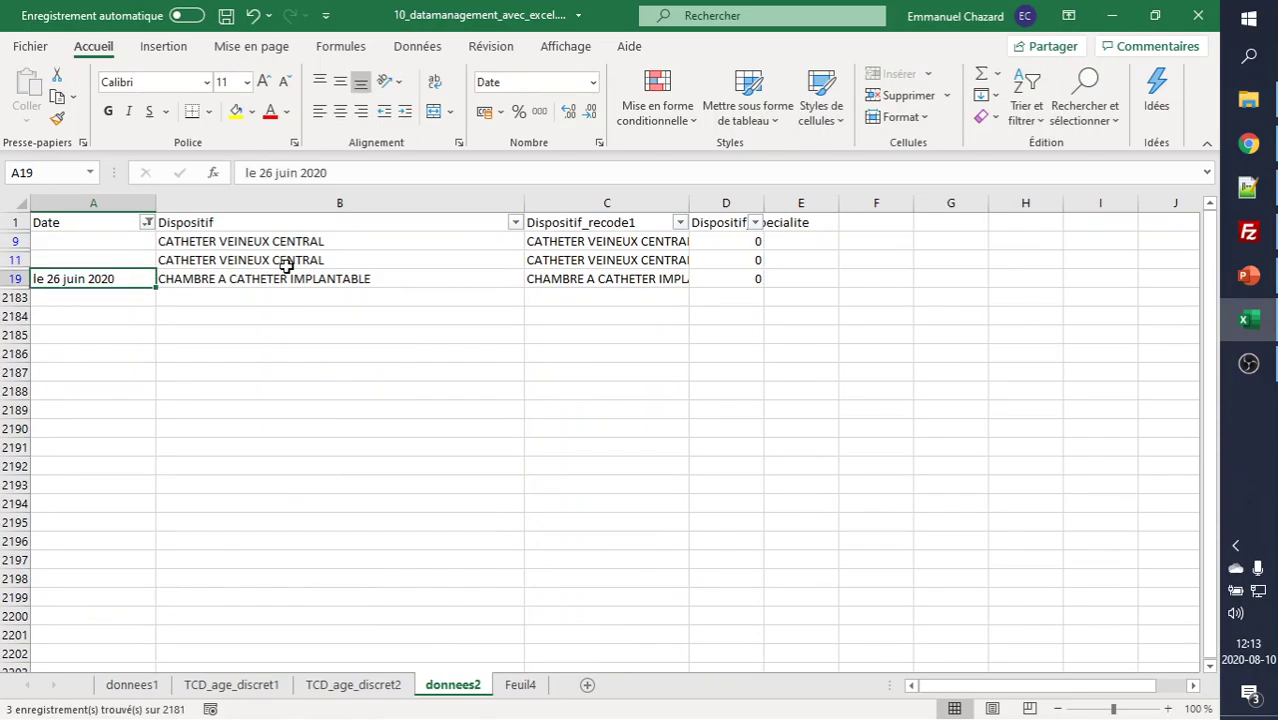
pyautogui.press('F2')
pyautogui.press('Delete')
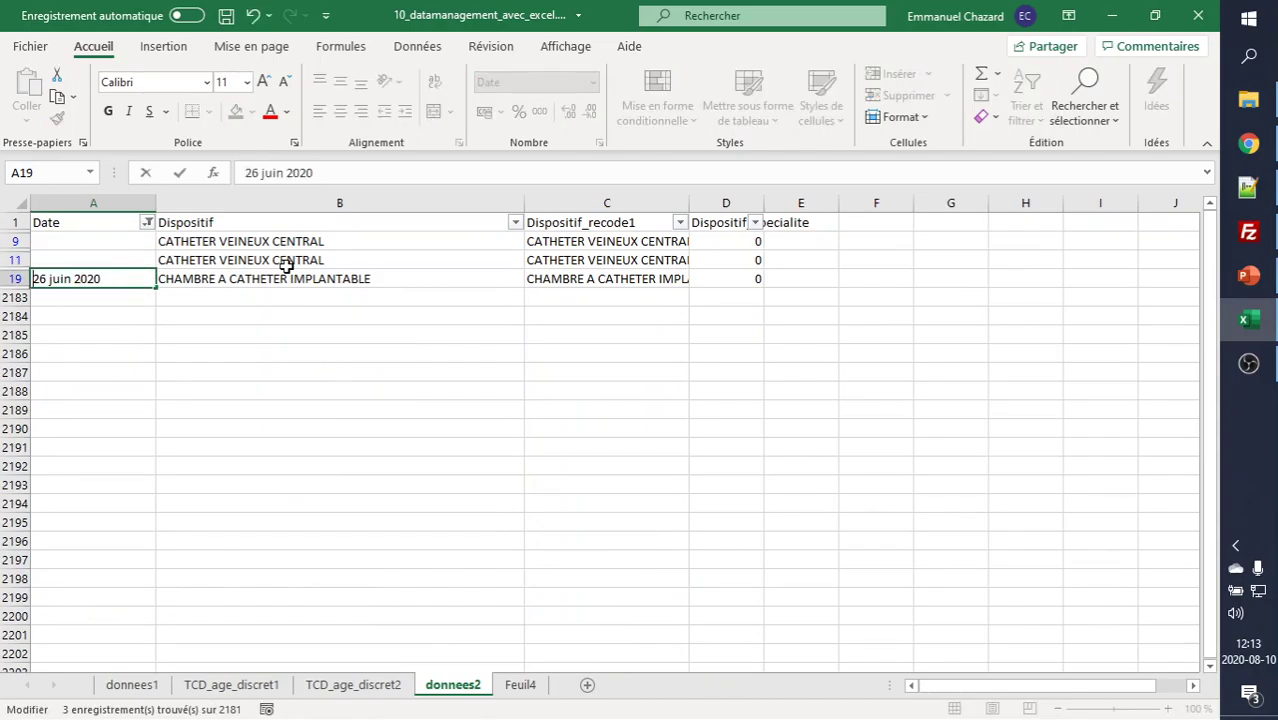
pyautogui.press('Return')
pyautogui.press('Up')
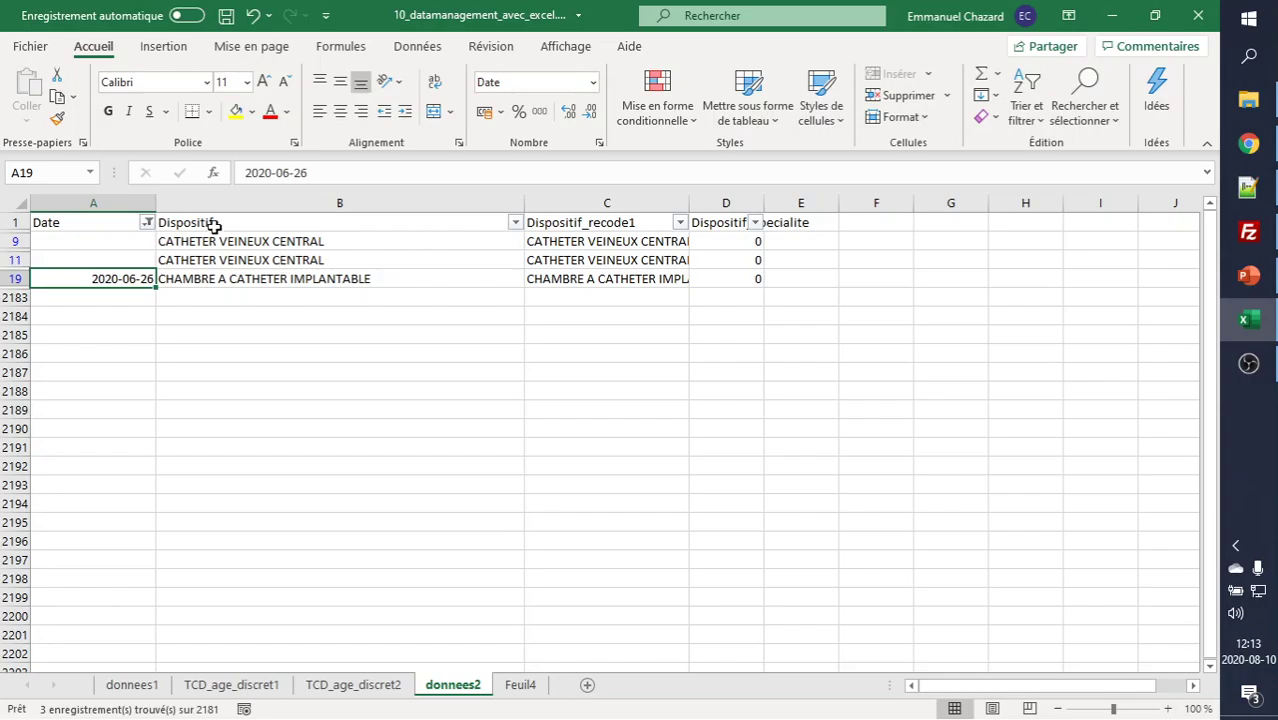
# - Clear the Date filter by selecting all years so every row shows again
pyautogui.click(148, 222)
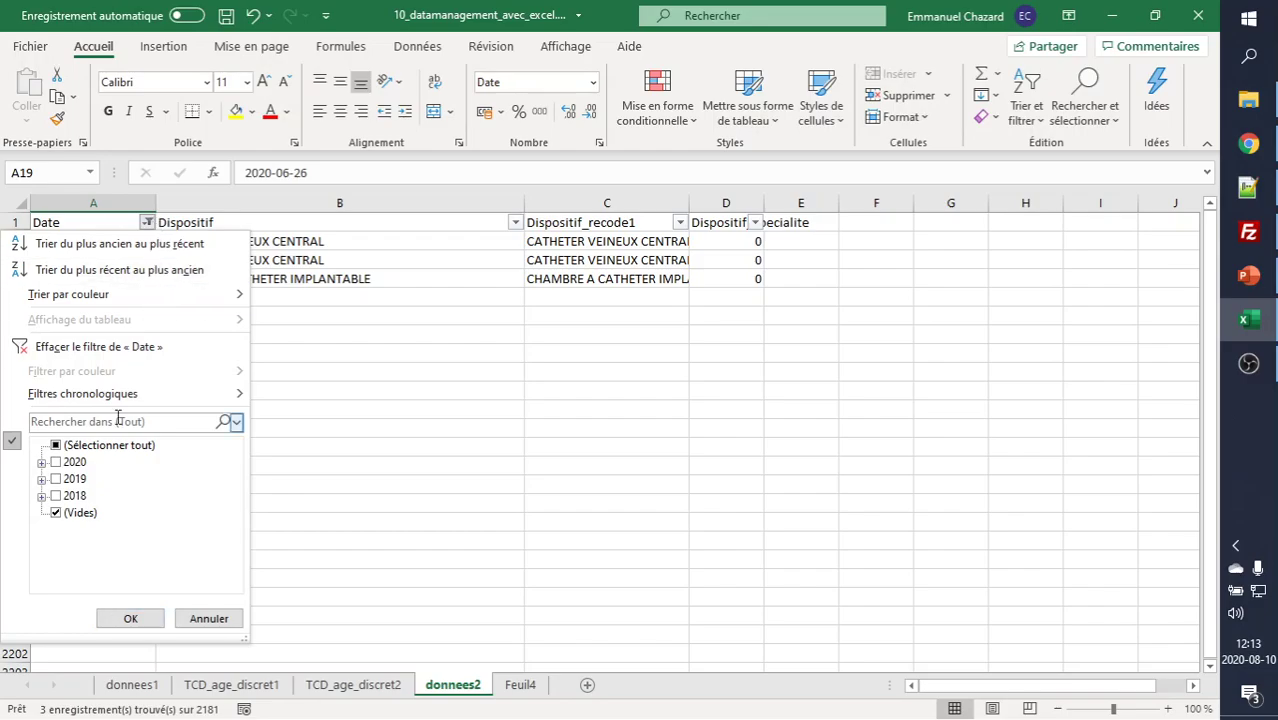
pyautogui.click(104, 445)
pyautogui.click(131, 619)
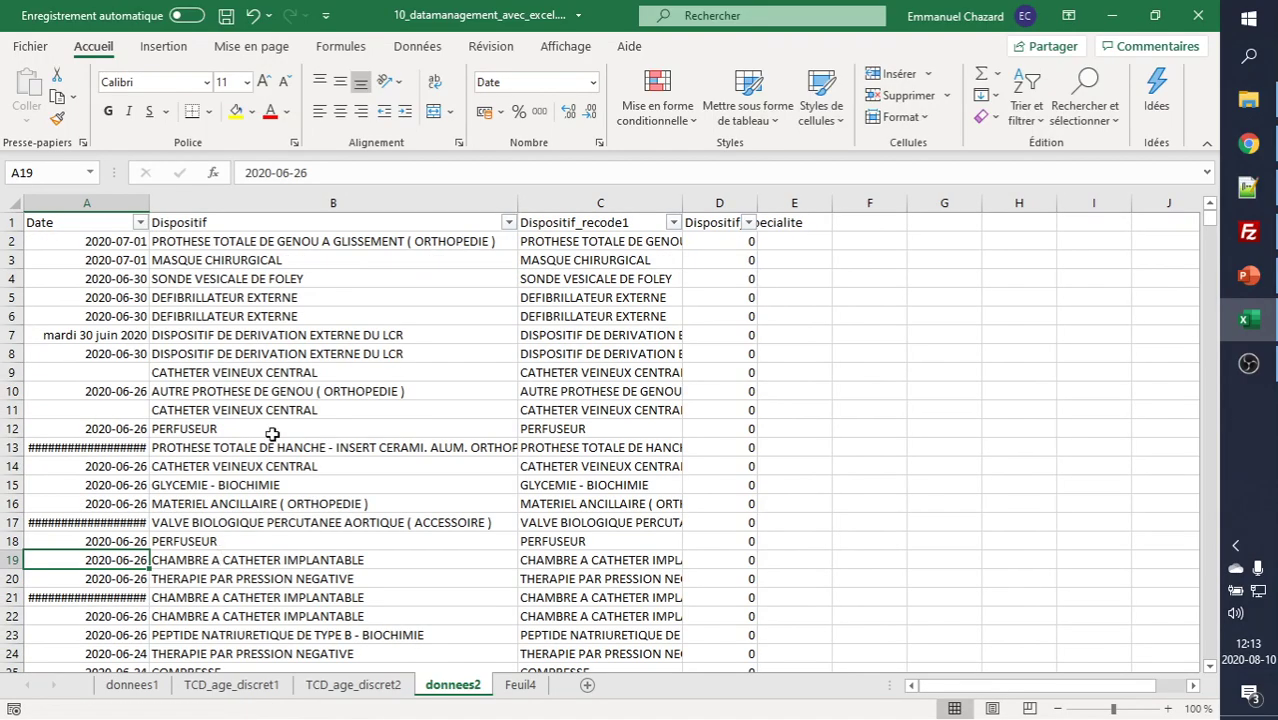
# - Widen column A so the #### cells show their full dates
pyautogui.click(86, 449)
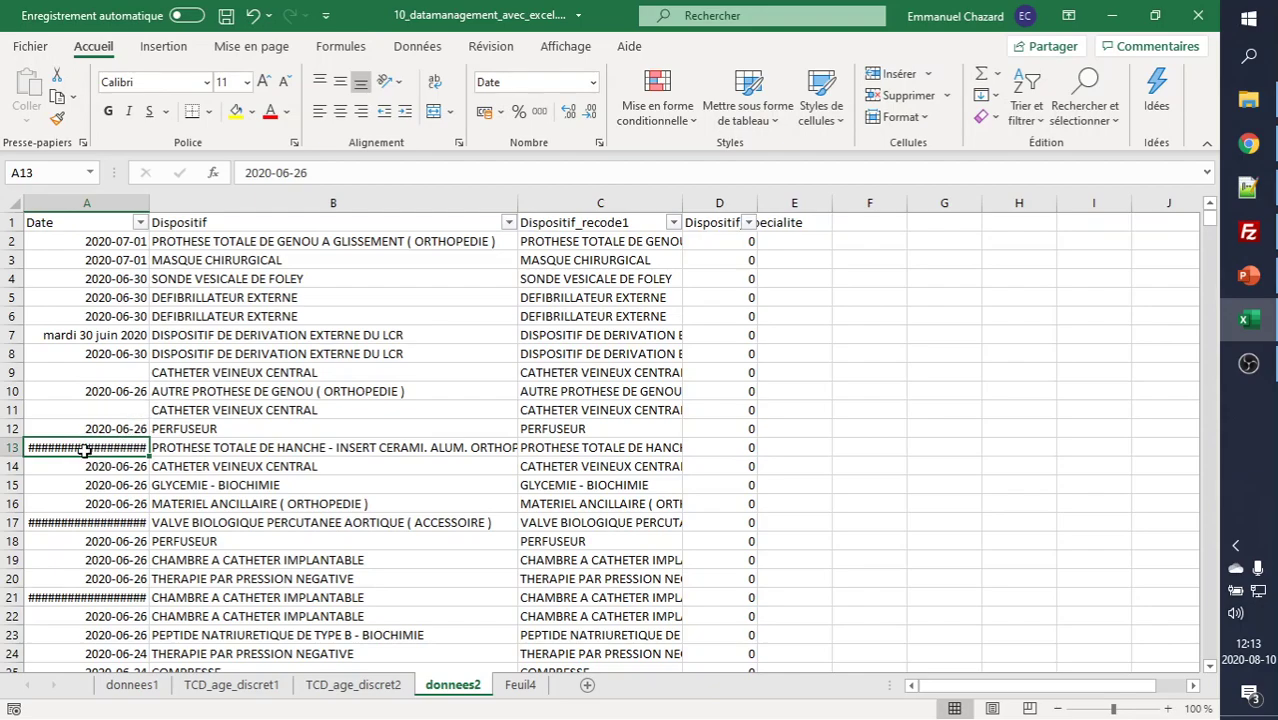
pyautogui.moveTo(149, 206); pyautogui.dragTo(149, 204)
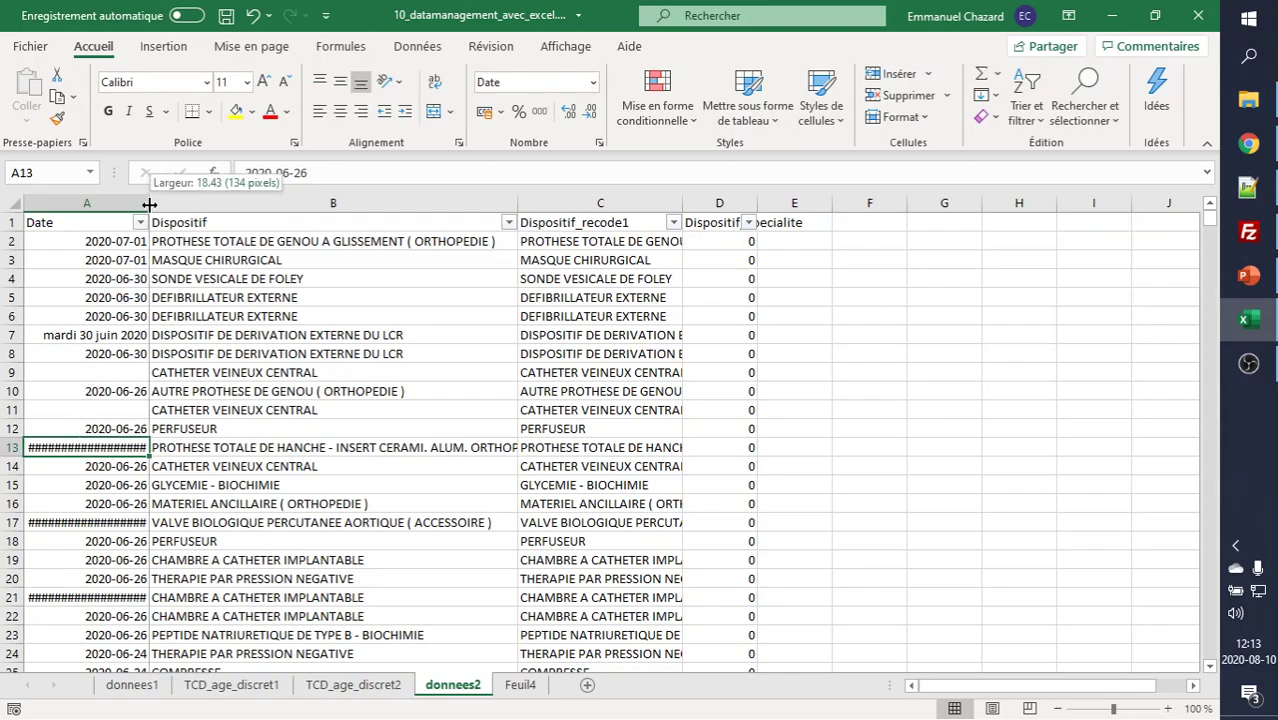
pyautogui.moveTo(231, 203); pyautogui.dragTo(277, 204)
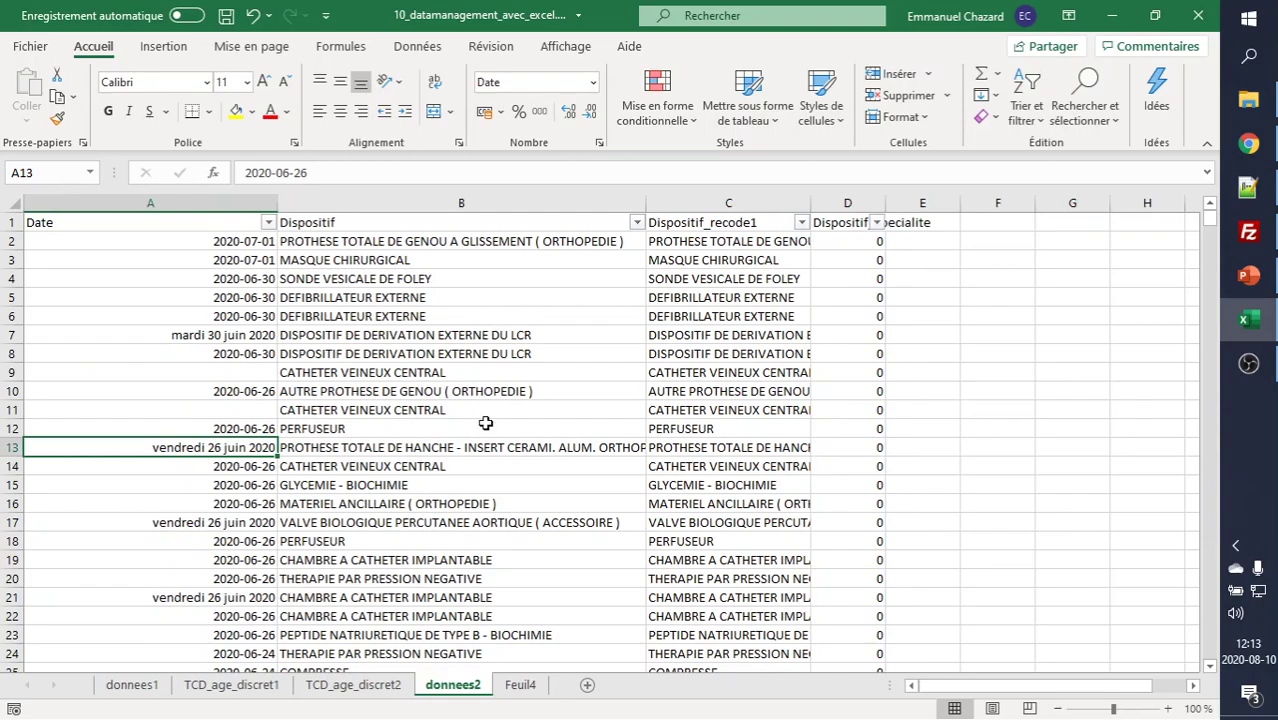
# - Inspect the stored dates in cells A4 to A7, ending on A5
pyautogui.click(240, 312)
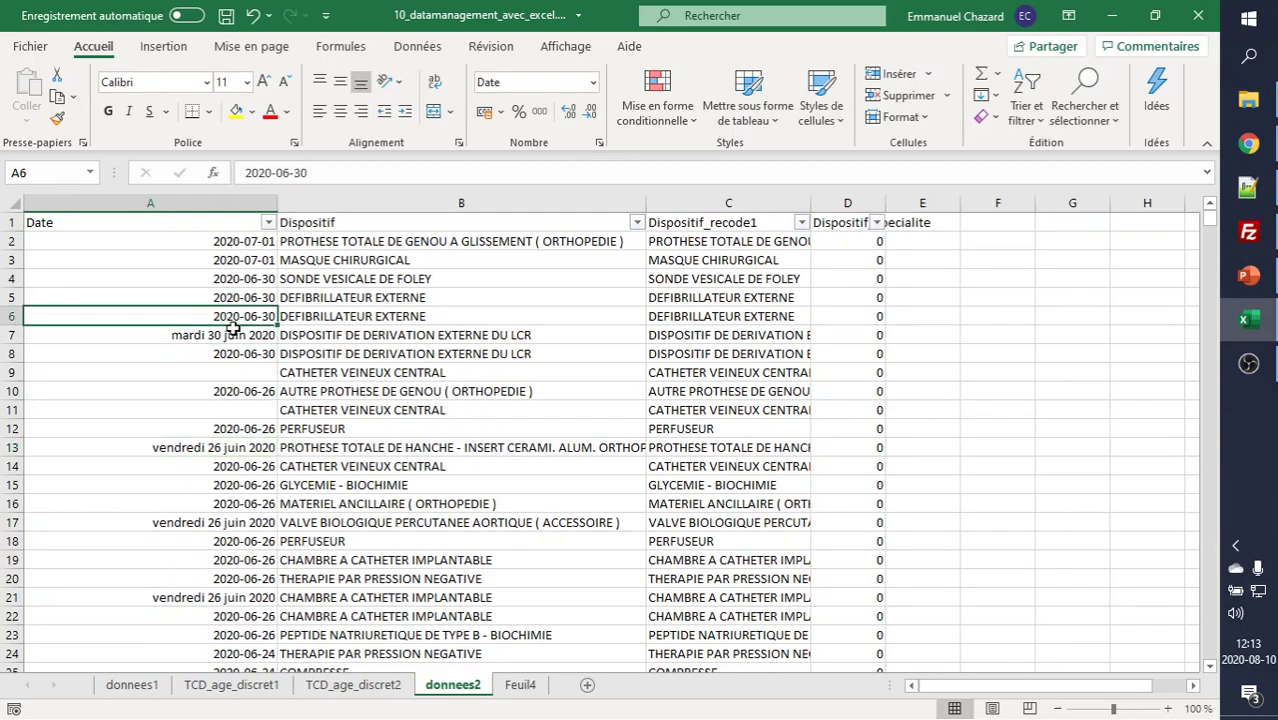
pyautogui.click(226, 276)
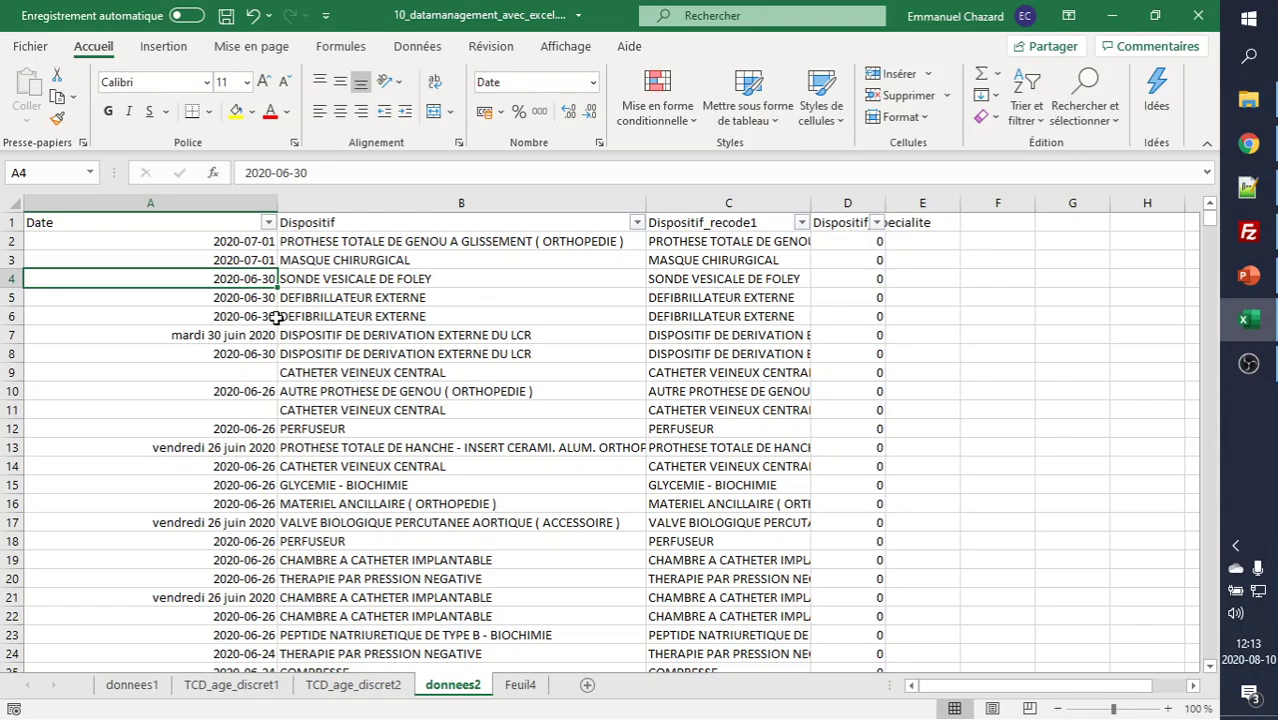
pyautogui.click(246, 337)
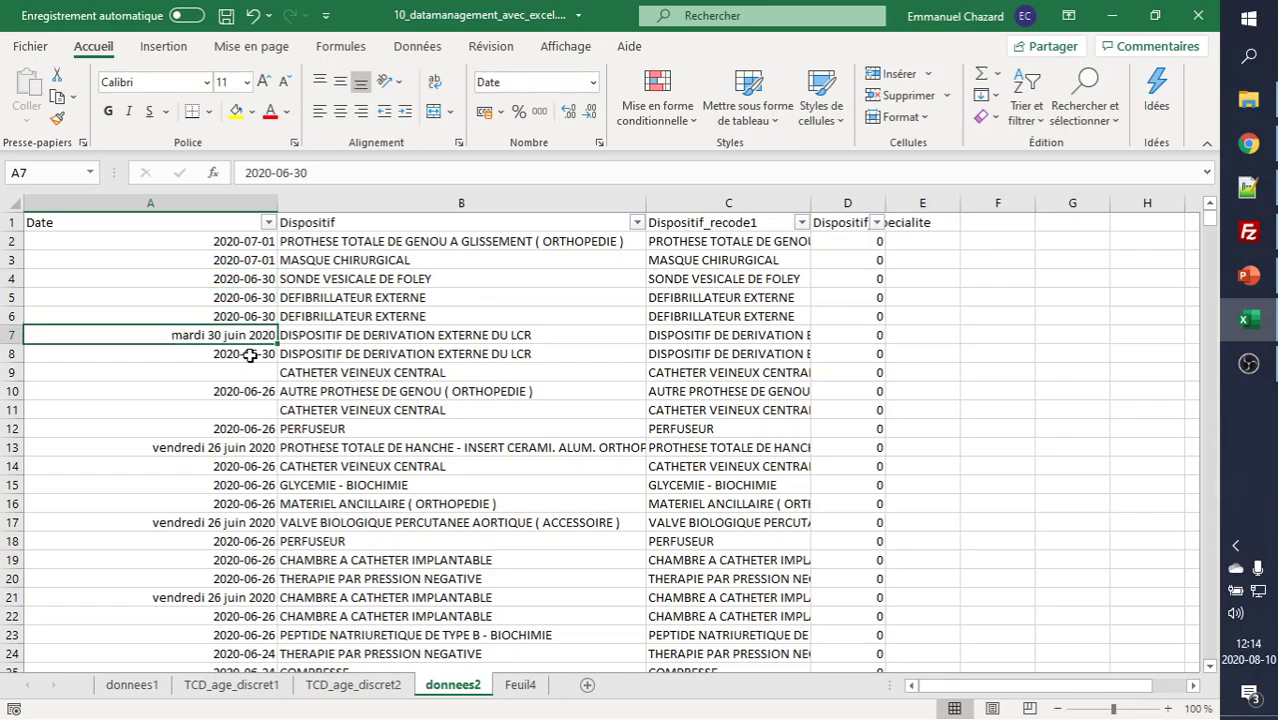
pyautogui.click(250, 354)
pyautogui.click(252, 336)
pyautogui.click(248, 292)
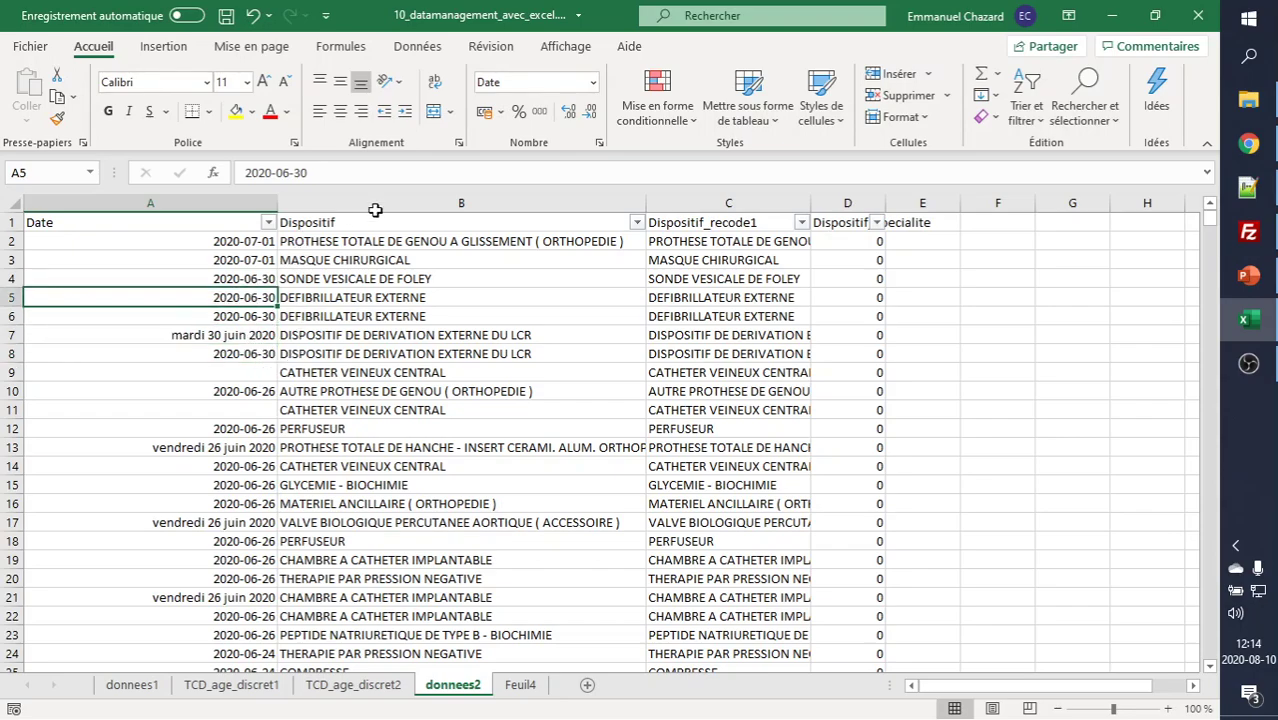
# - Show A5's date as 30-juin with the 14-mars date type, then copy A5:A7
pyautogui.click(593, 82)
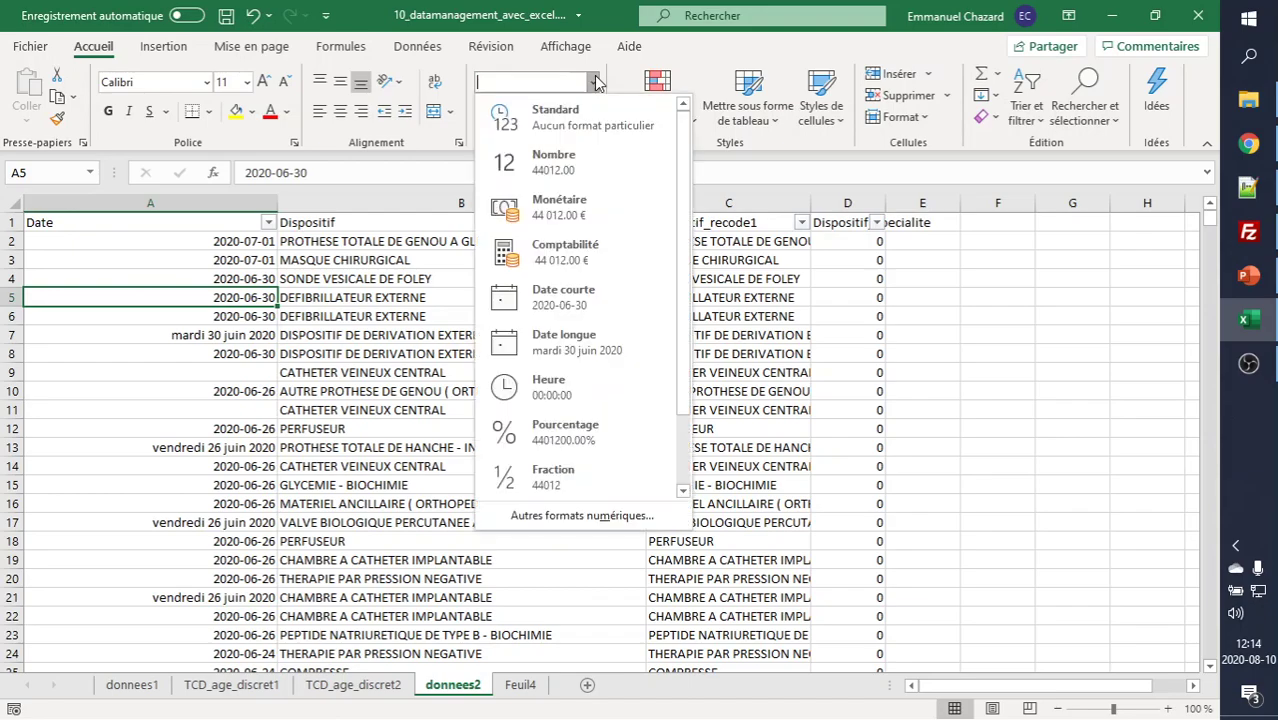
pyautogui.click(575, 516)
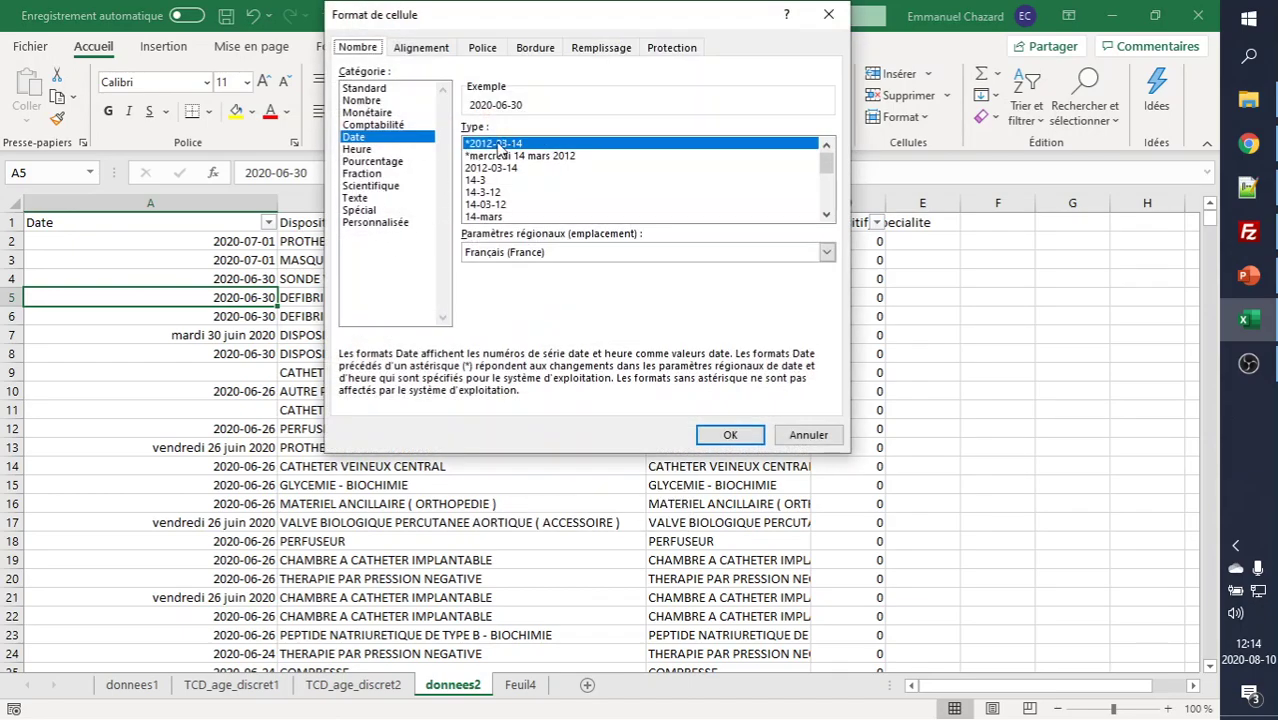
pyautogui.click(500, 217)
pyautogui.click(708, 432)
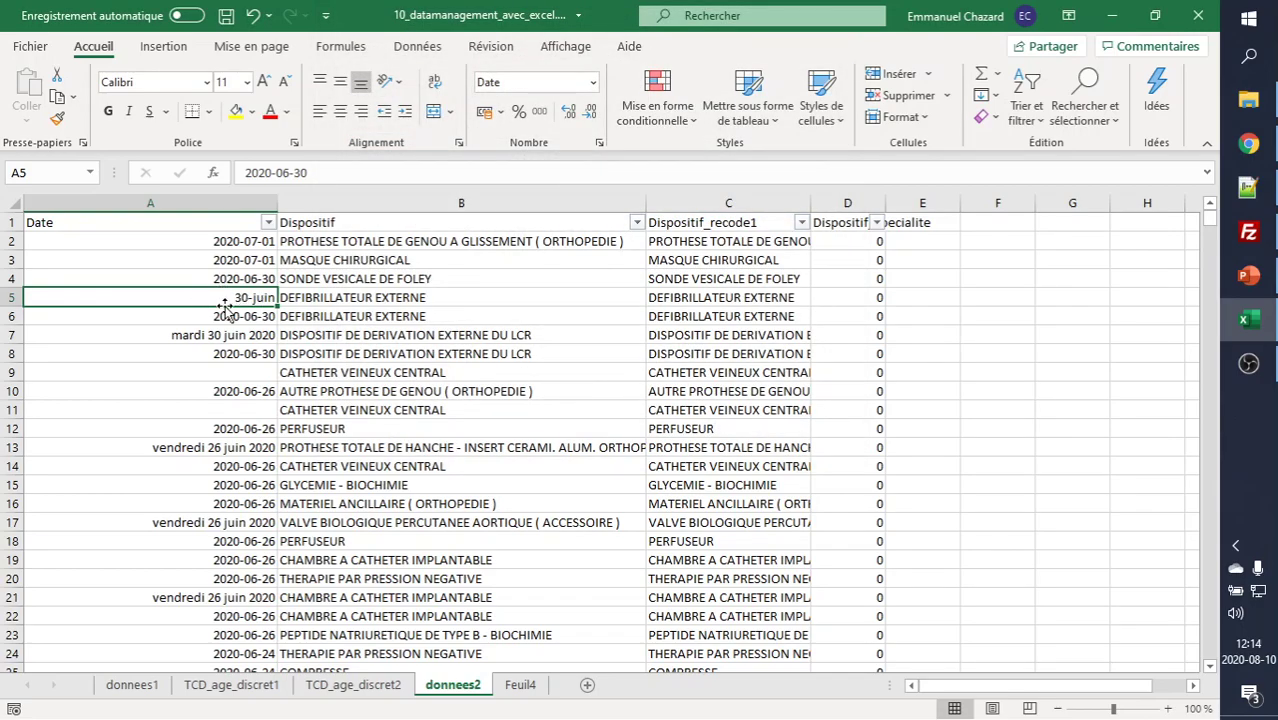
pyautogui.keyDown('shift'); pyautogui.click(208, 334); pyautogui.keyUp('shift')
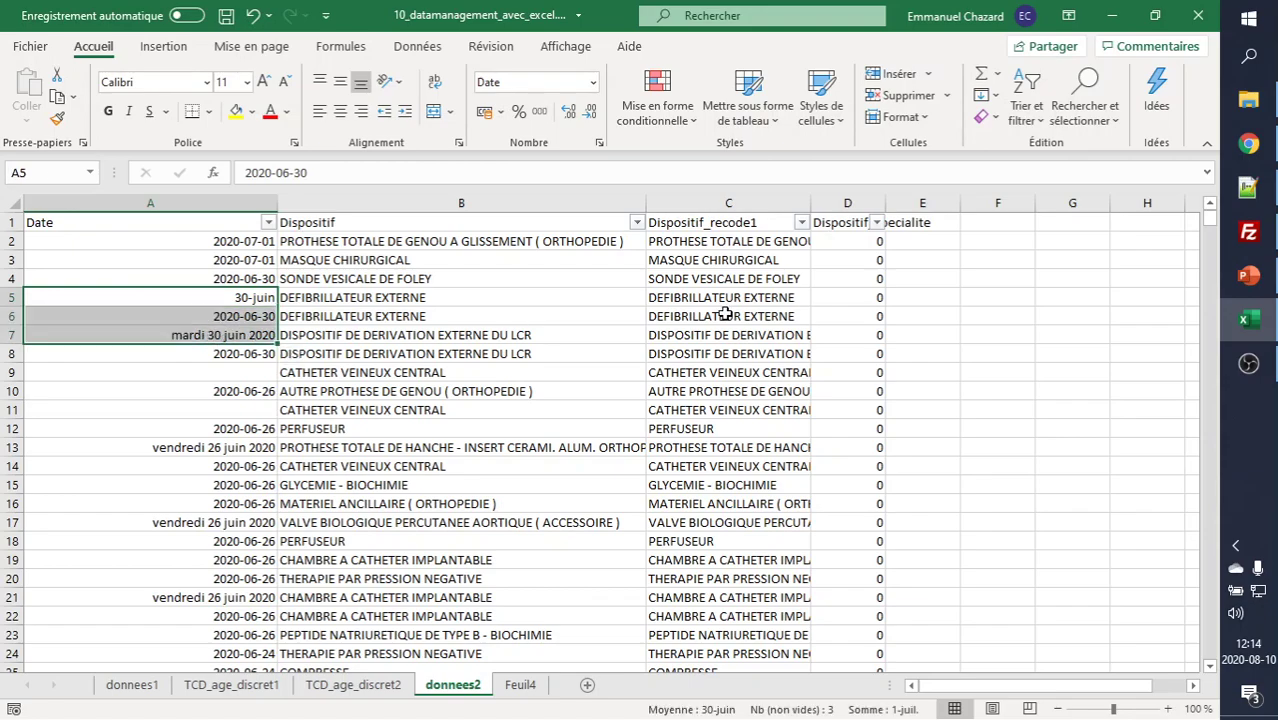
pyautogui.hotkey('ctrl', 'c')
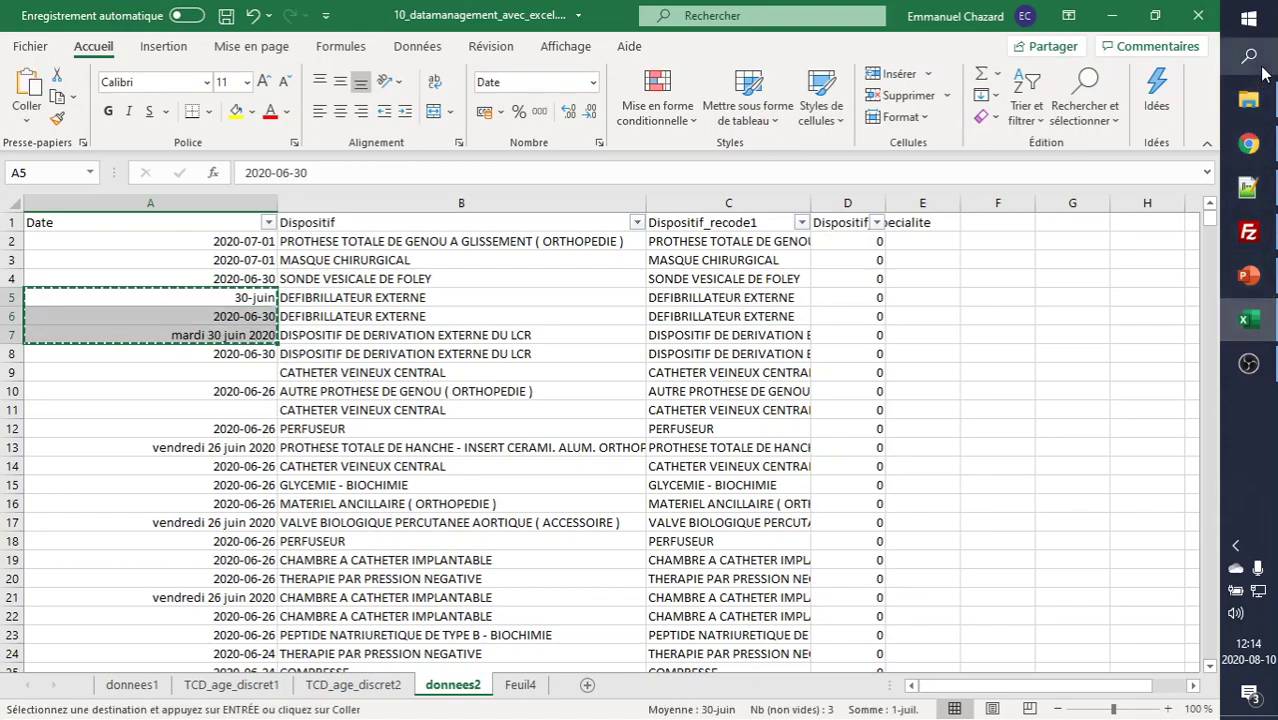
pyautogui.click(1249, 57)
pyautogui.write('notepad')
pyautogui.press('Return')
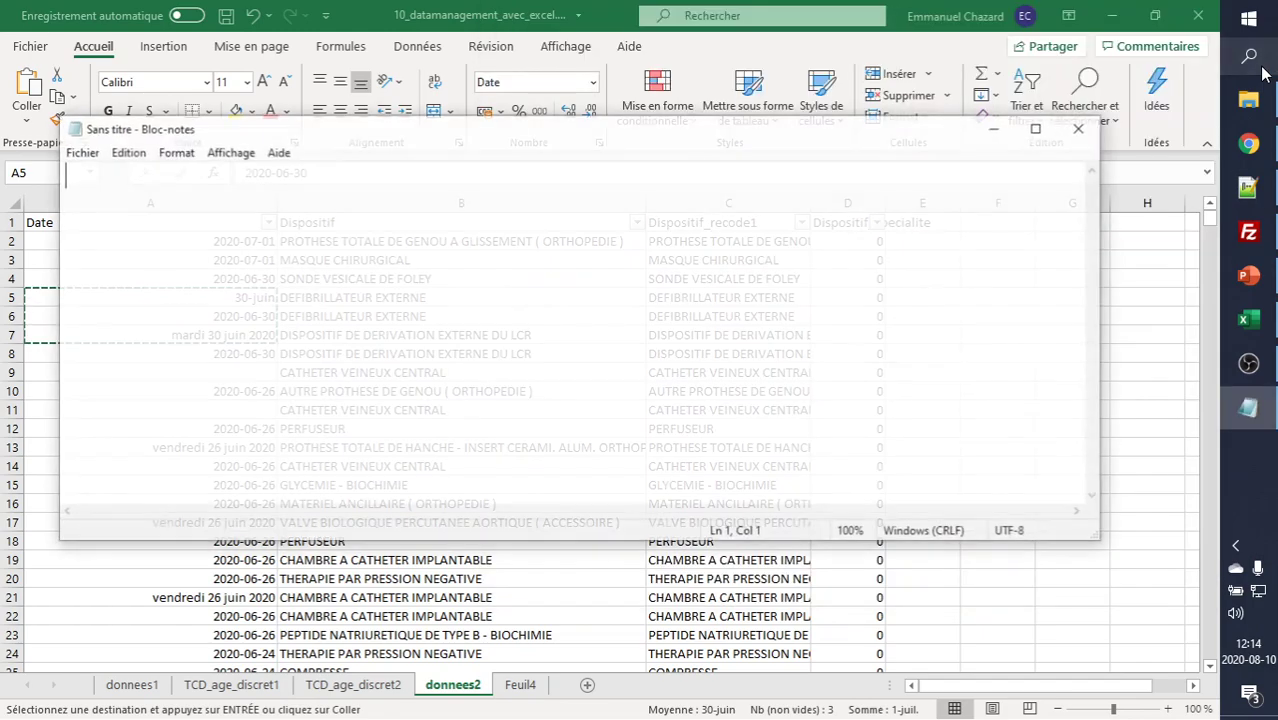
pyautogui.hotkey('ctrl', 'v')
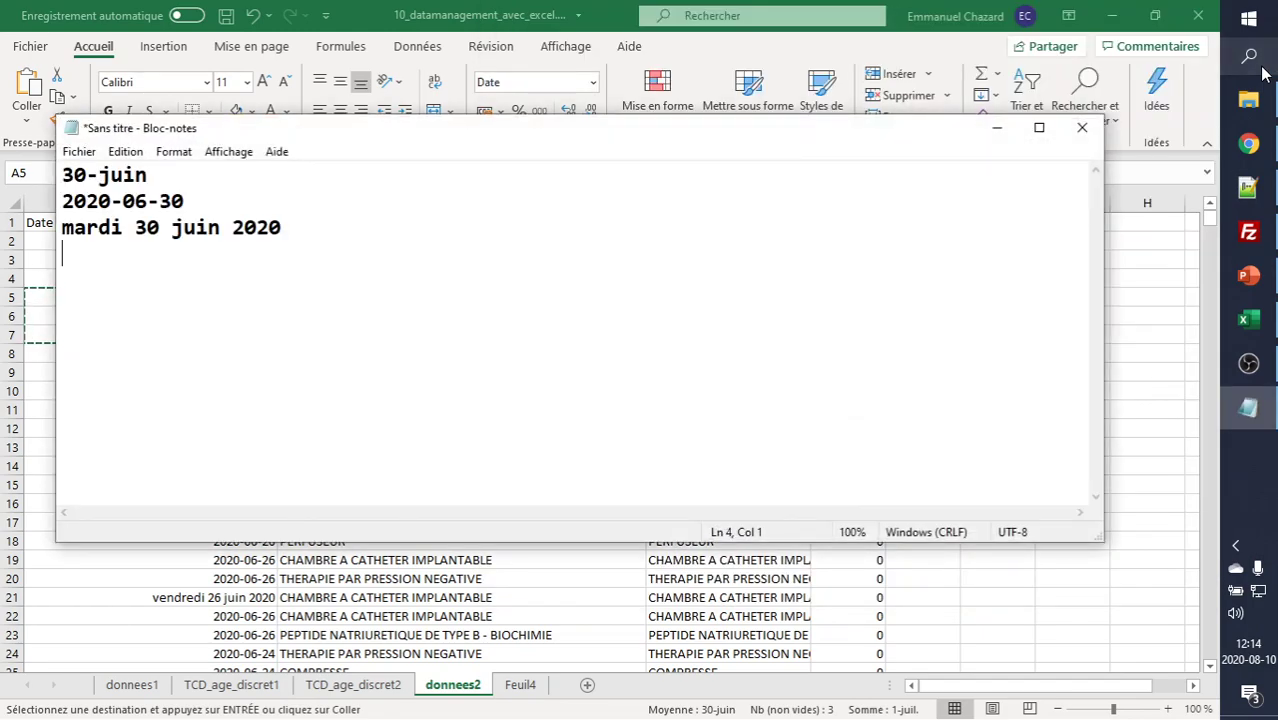
pyautogui.click(1082, 127)
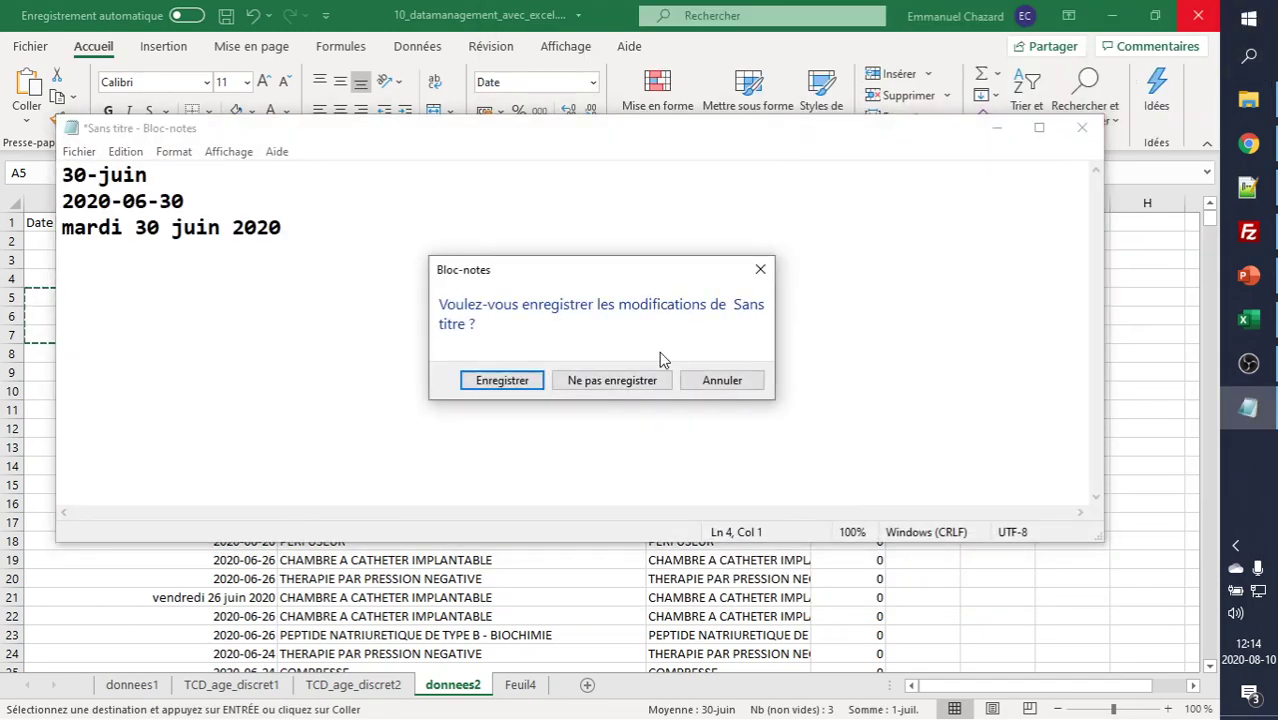
pyautogui.click(612, 380)
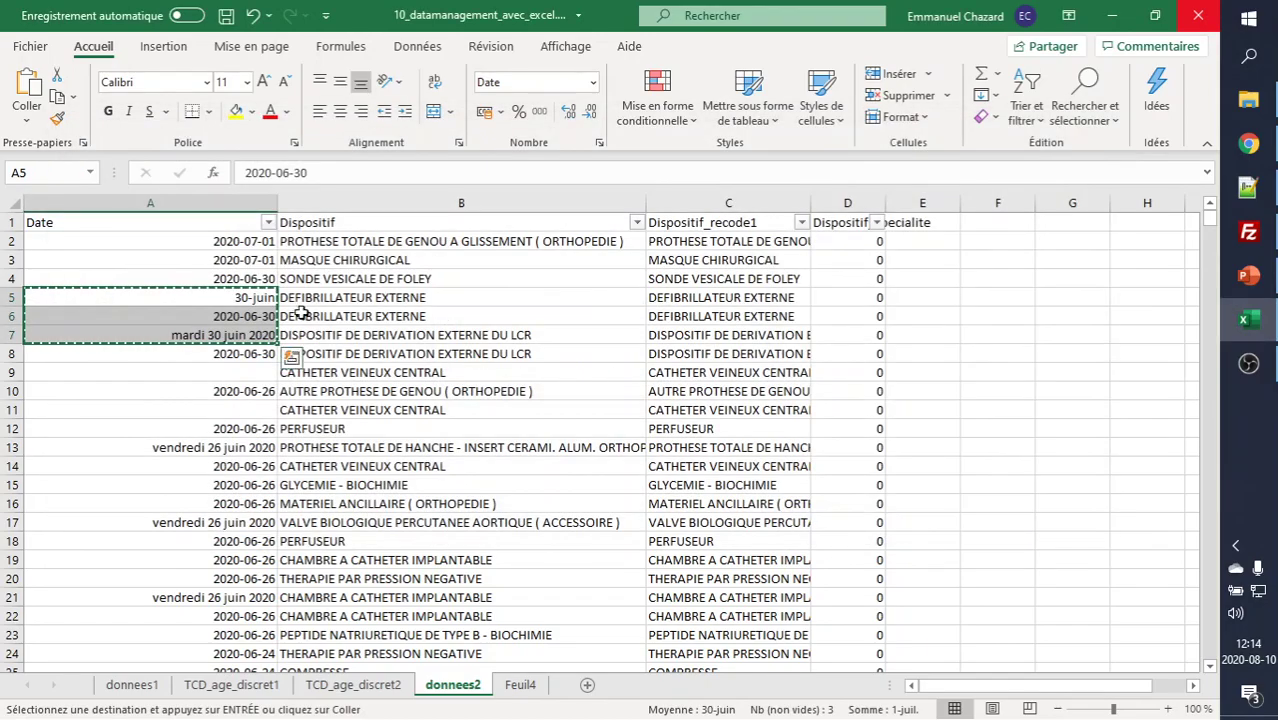
pyautogui.click(190, 245)
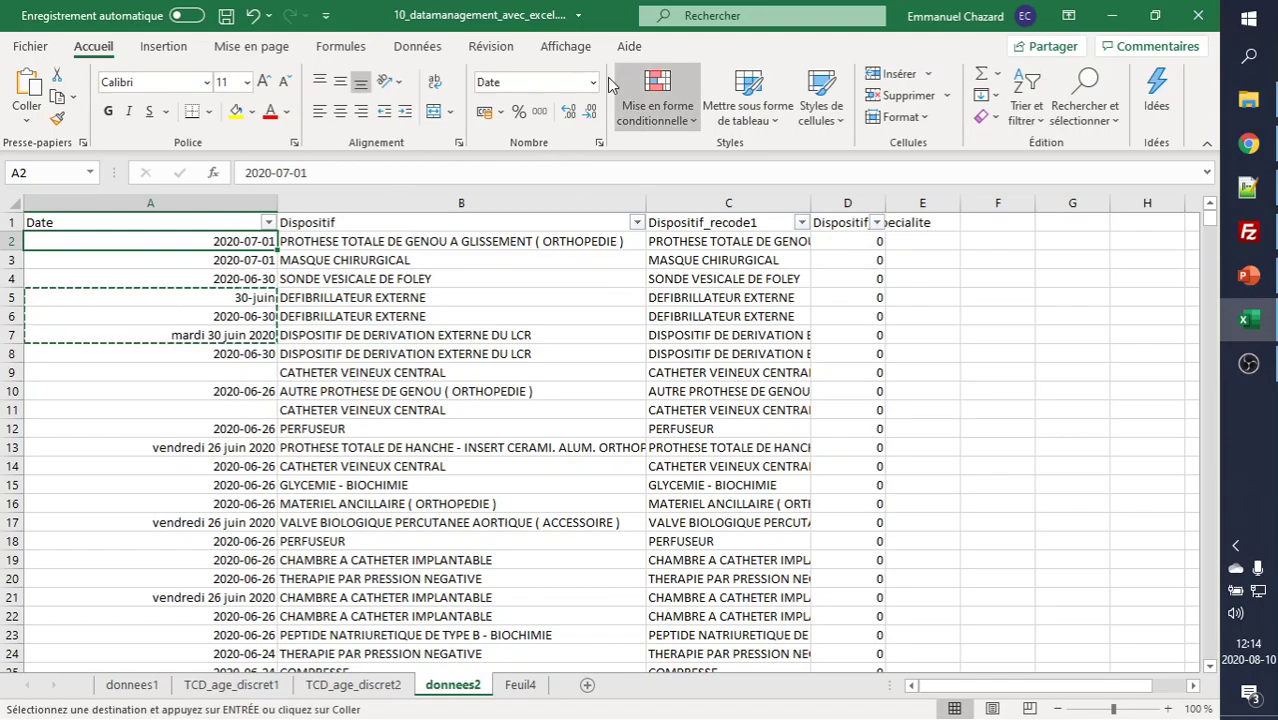
# - Apply the *2012-03-14 date type to A2:A8 so they read like 2020-06-30
pyautogui.keyDown('shift'); pyautogui.click(234, 352); pyautogui.keyUp('shift')
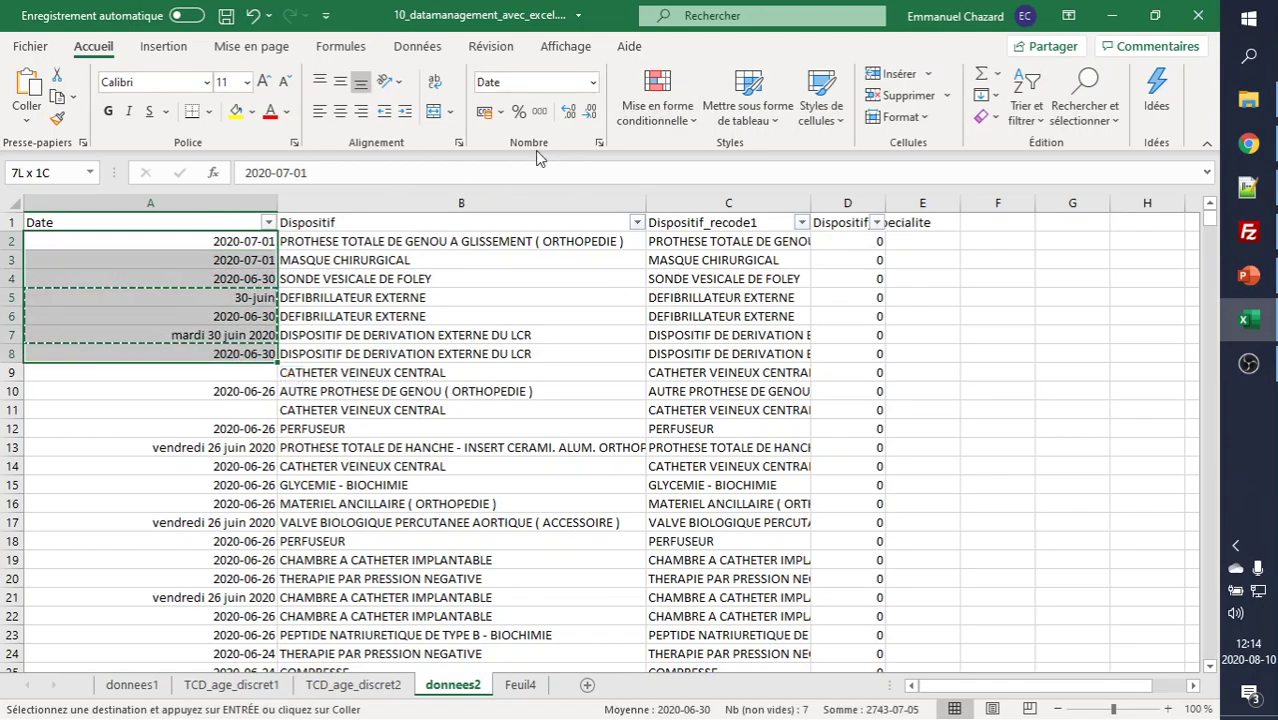
pyautogui.click(594, 82)
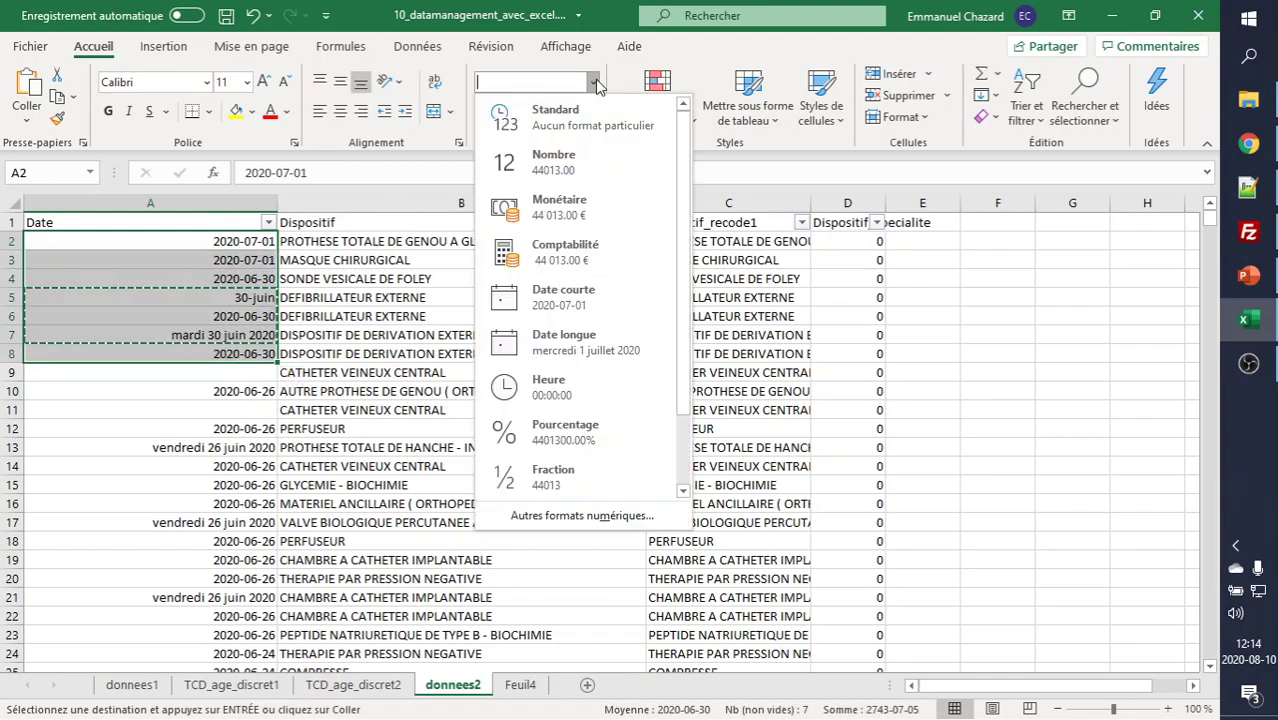
pyautogui.click(548, 516)
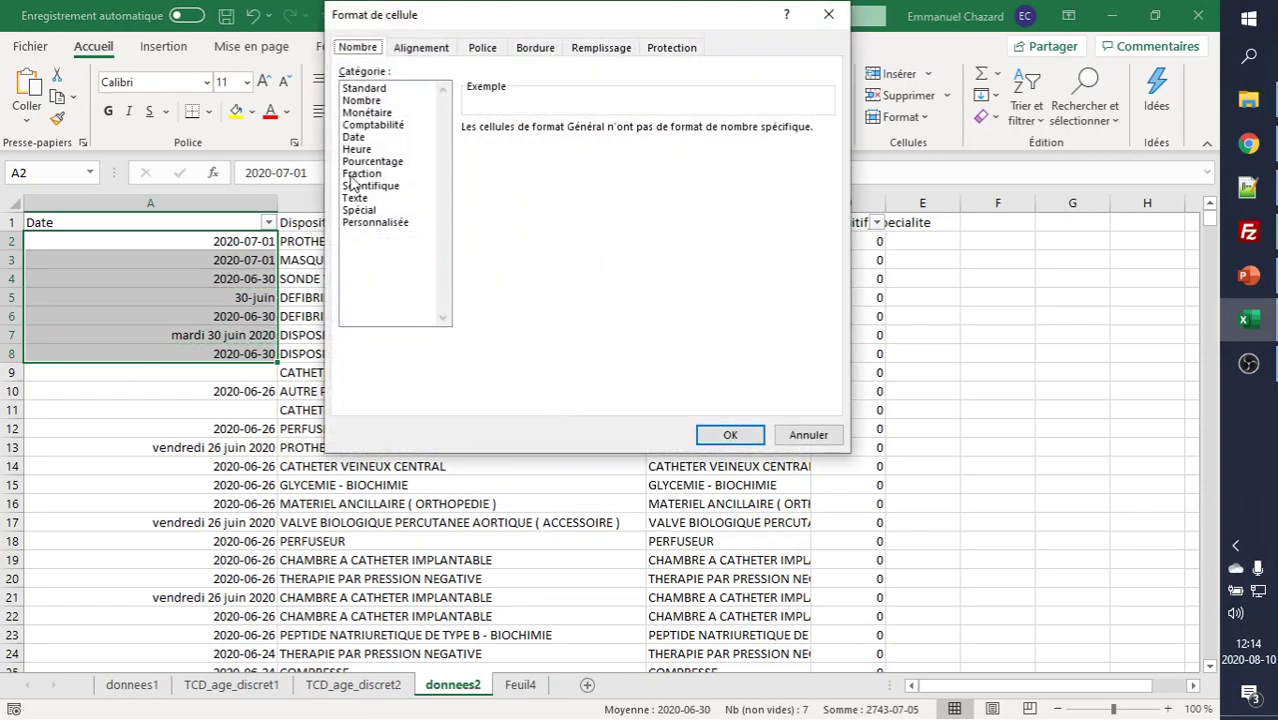
pyautogui.click(358, 137)
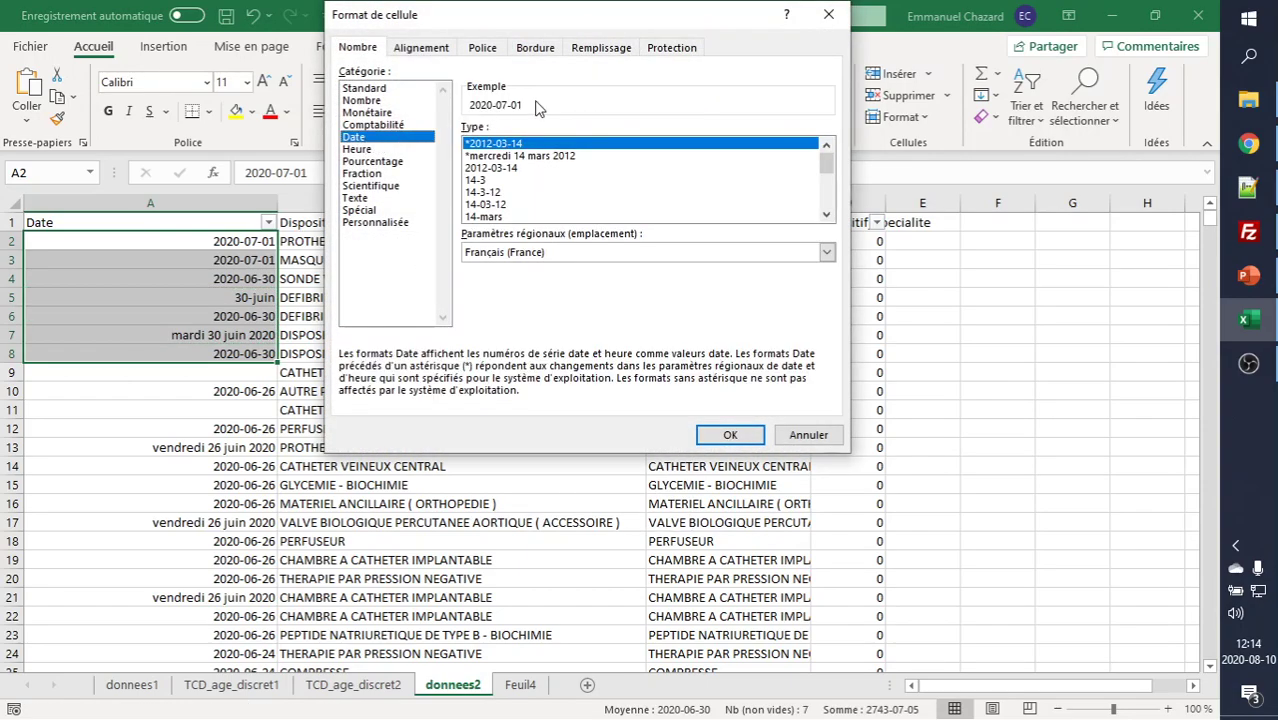
pyautogui.click(521, 146)
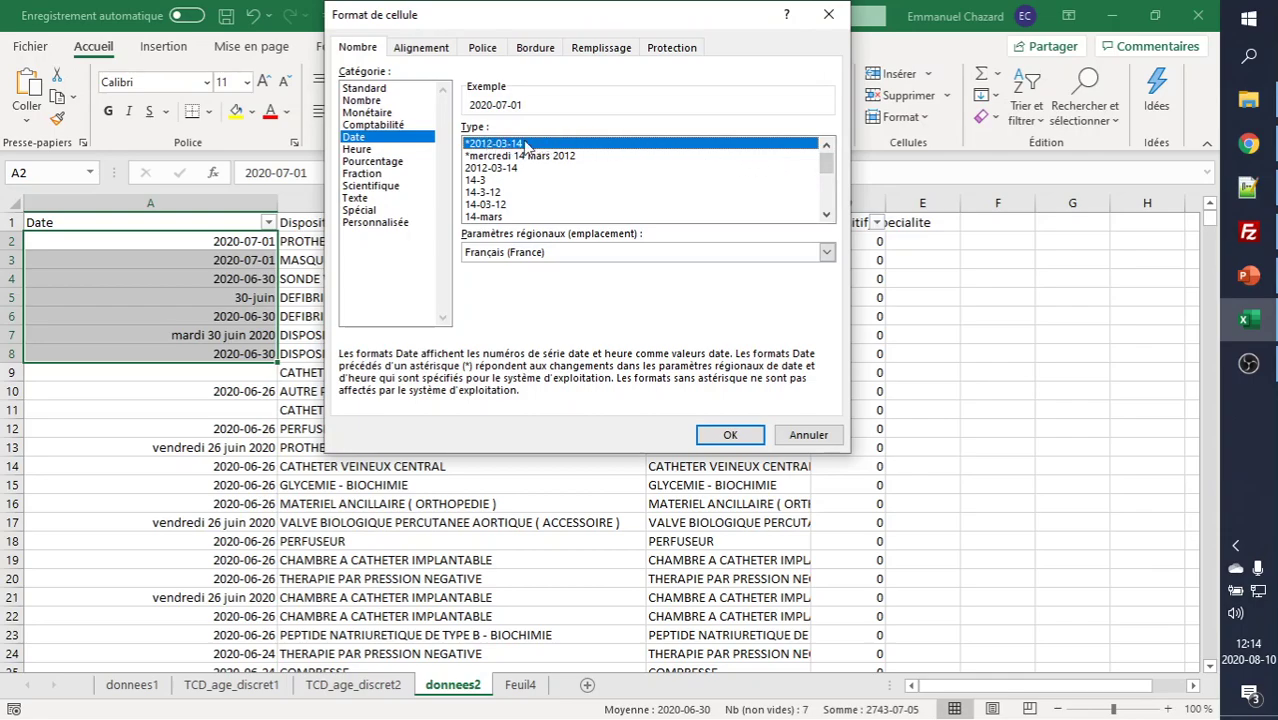
pyautogui.moveTo(830, 162)
pyautogui.mouseDown()
pyautogui.moveTo(830, 222)
pyautogui.moveTo(827, 191)
pyautogui.mouseUp()
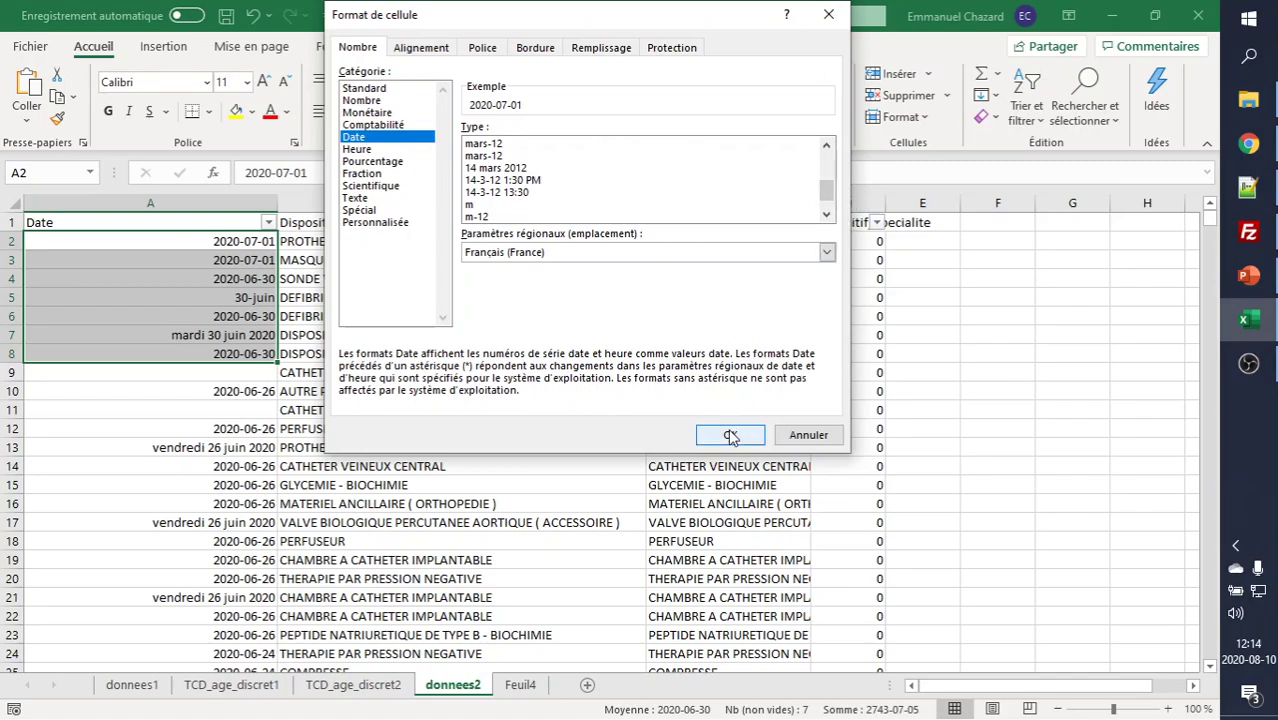
pyautogui.moveTo(827, 191); pyautogui.dragTo(720, 150)
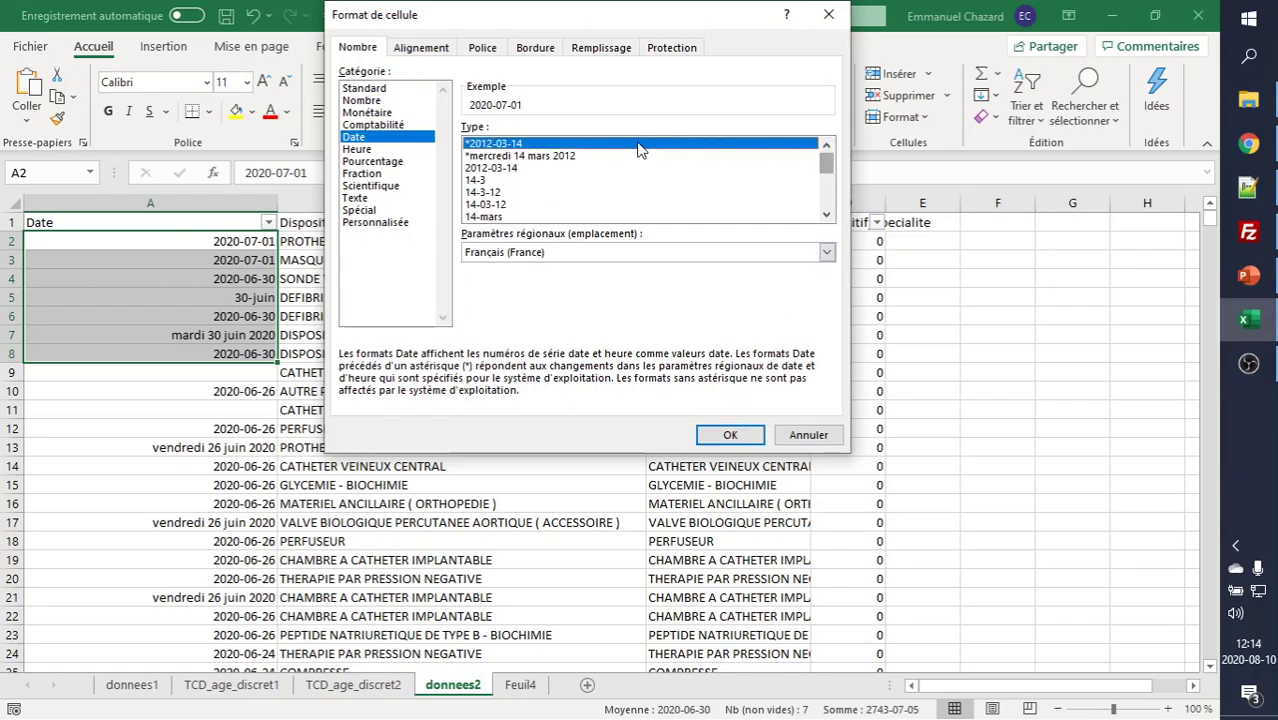
pyautogui.click(730, 435)
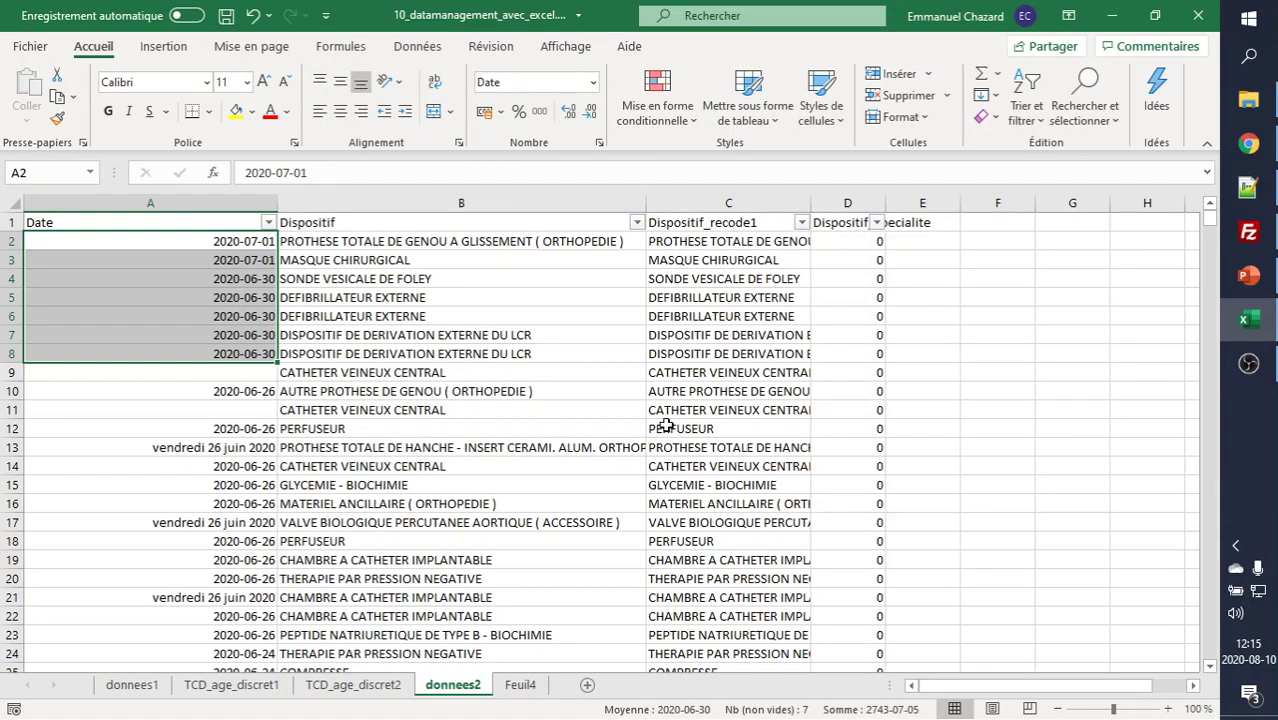
pyautogui.click(236, 241)
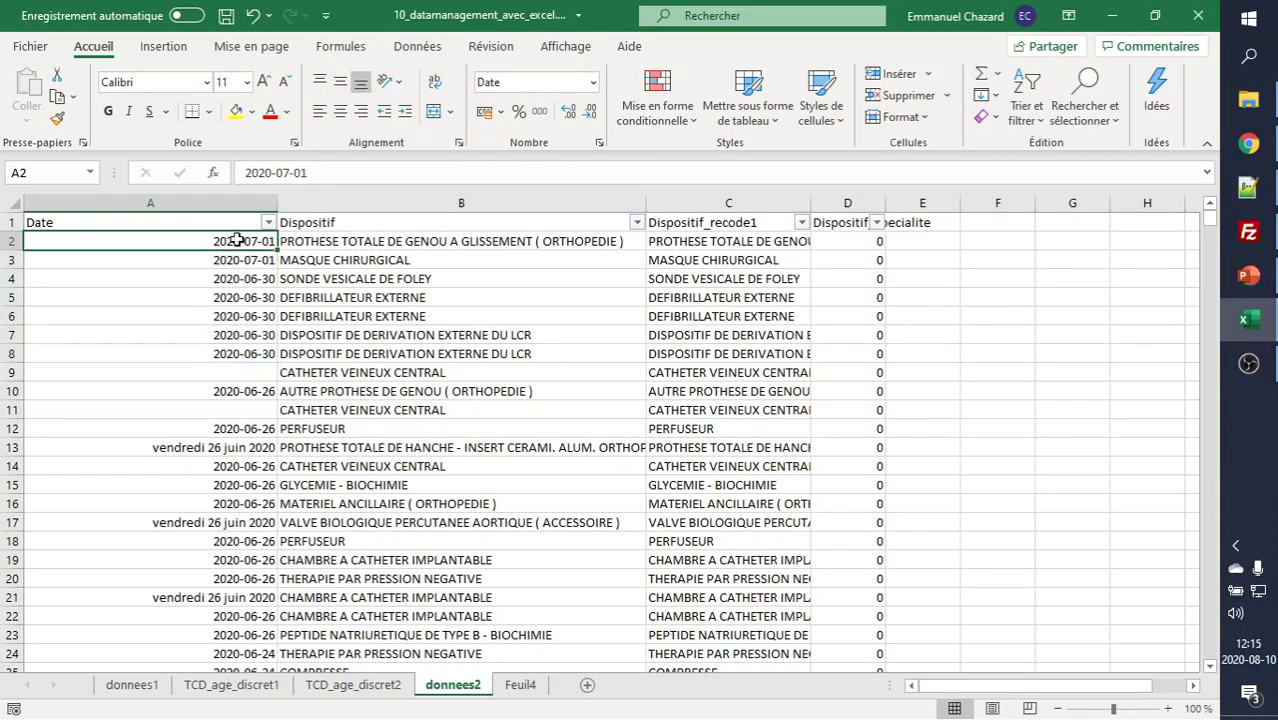
# - Format-paint A2's year-month-day style down column A from A3 to the last row
pyautogui.click(57, 118)
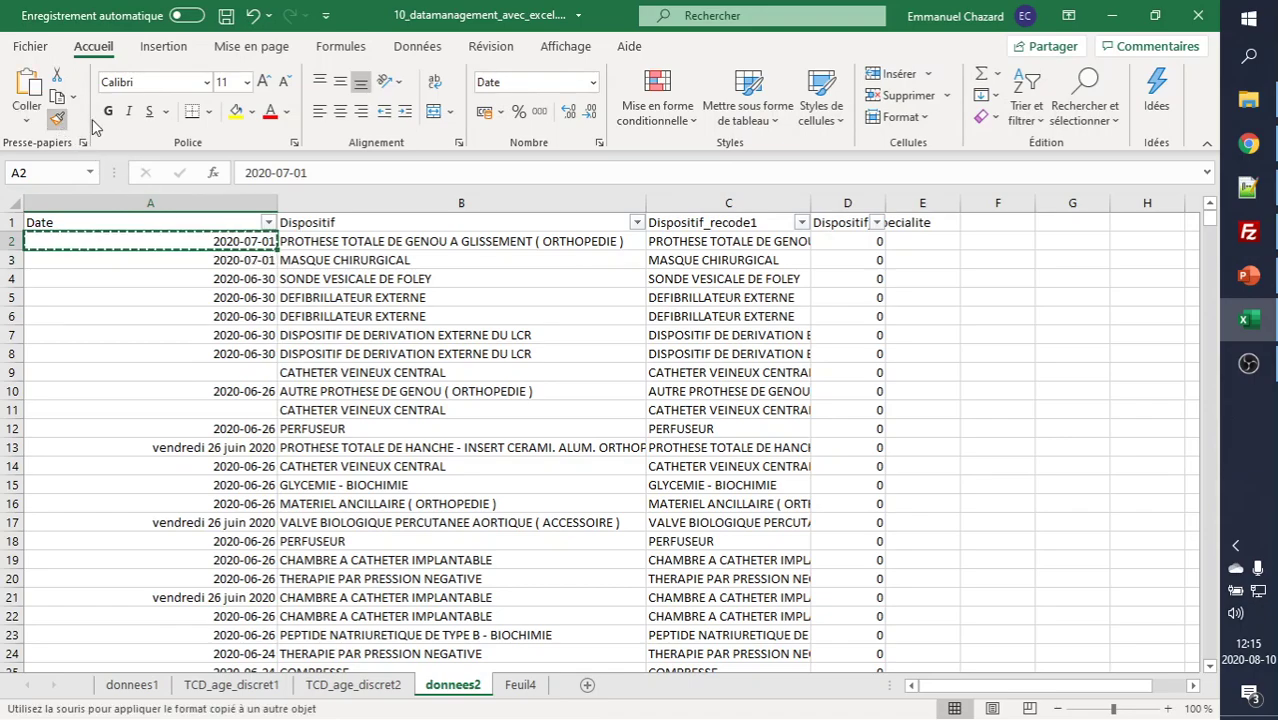
pyautogui.click(232, 261)
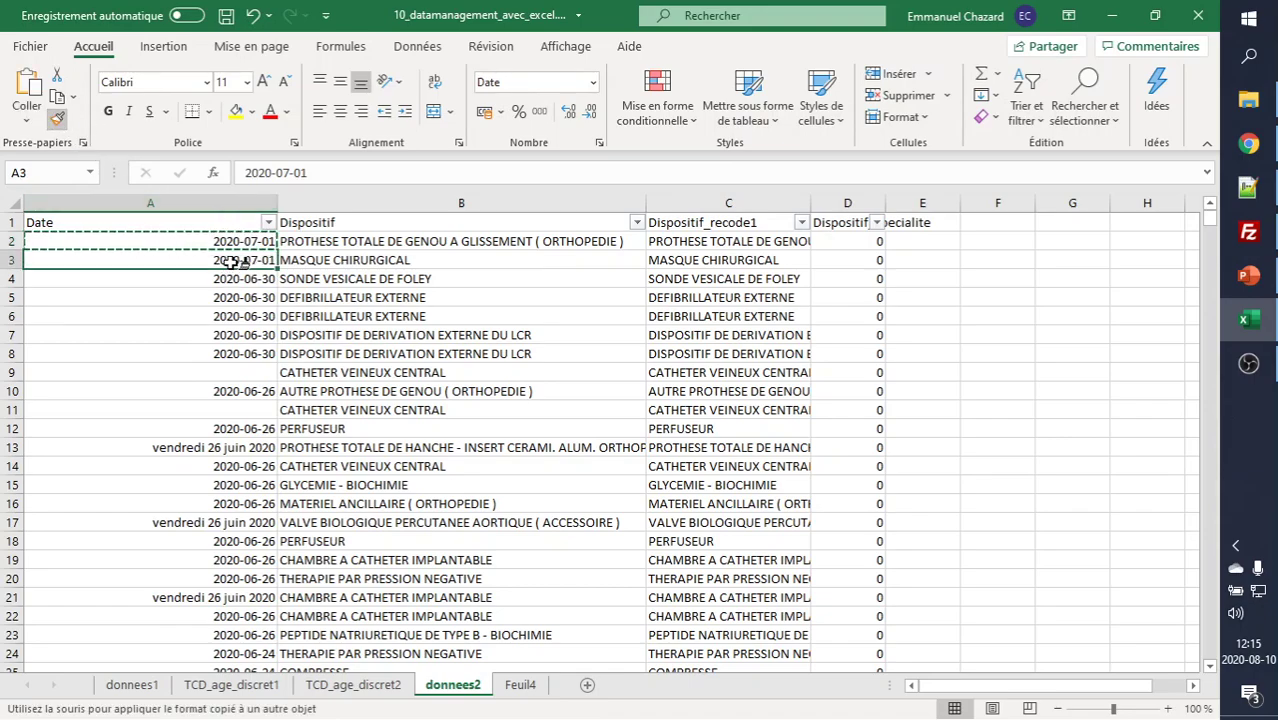
pyautogui.moveTo(232, 261)
pyautogui.mouseDown()
pyautogui.moveTo(160, 715)
pyautogui.moveTo(200, 300)
pyautogui.mouseUp()
pyautogui.hotkey('ctrl', 'BackSpace')
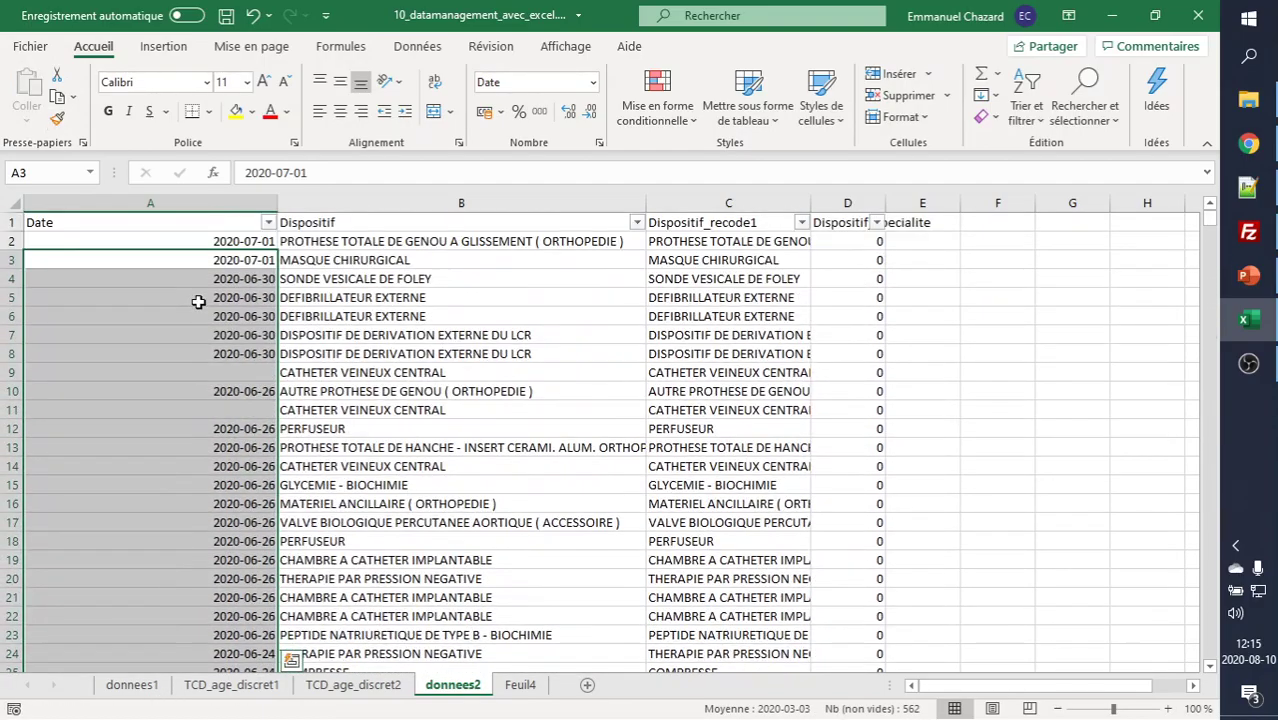
pyautogui.hotkey('ctrl', 'Home')
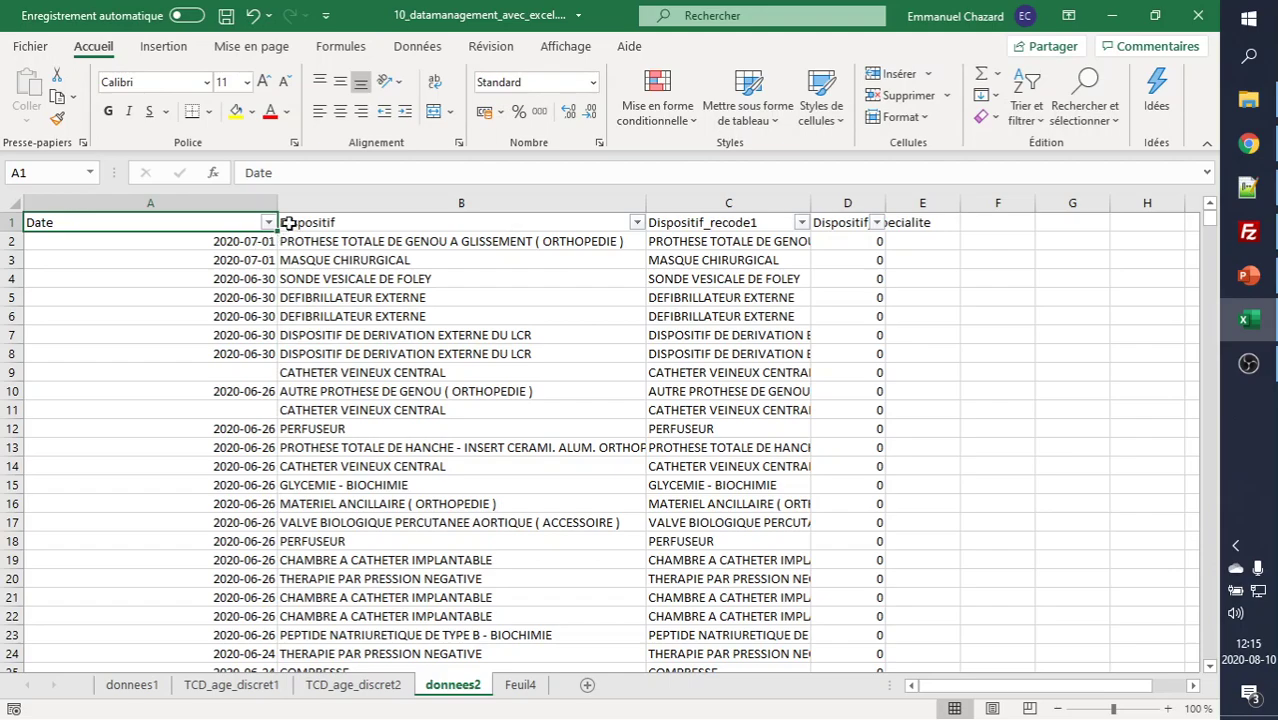
# - Narrow the Date column and insert an empty column before Dispositif
pyautogui.moveTo(279, 203); pyautogui.dragTo(231, 203)
pyautogui.moveTo(124, 214); pyautogui.dragTo(122, 212)
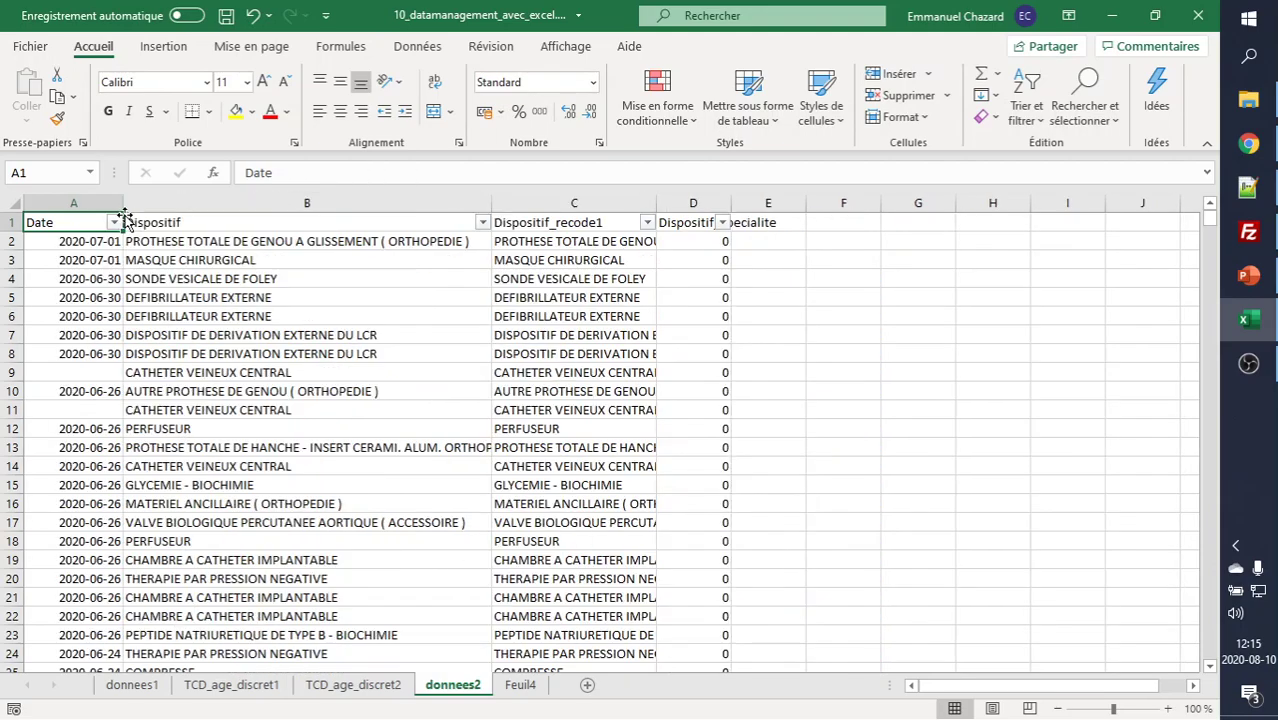
pyautogui.click(212, 198)
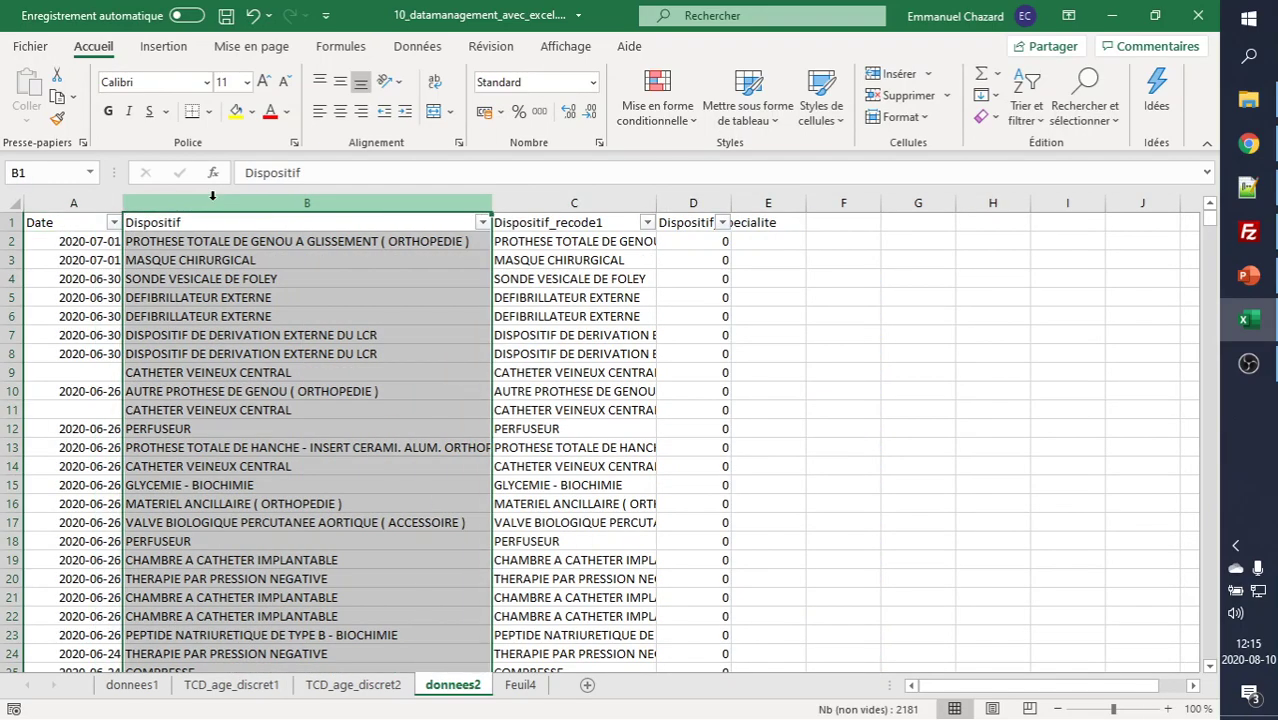
pyautogui.rightClick(213, 200)
pyautogui.click(310, 362)
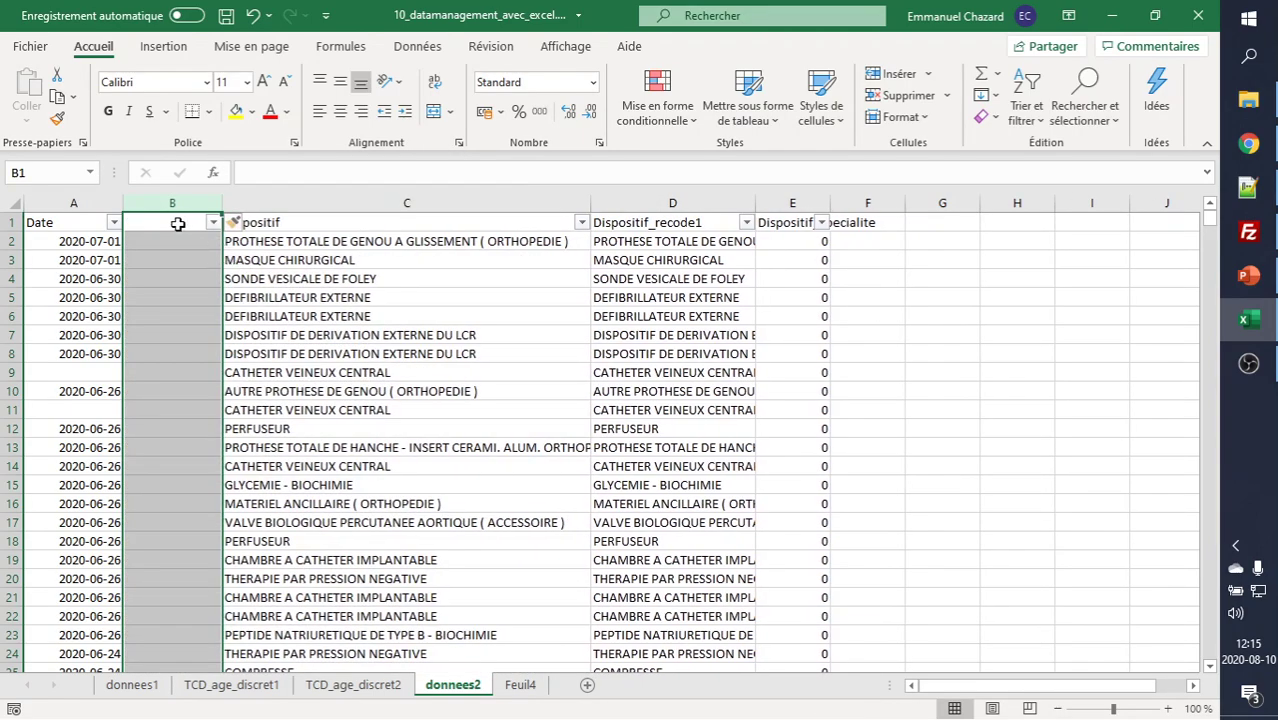
# - Enter =A2 in B2, show it as a whole number with separators, and fill it down
pyautogui.click(176, 222)
pyautogui.click(160, 241)
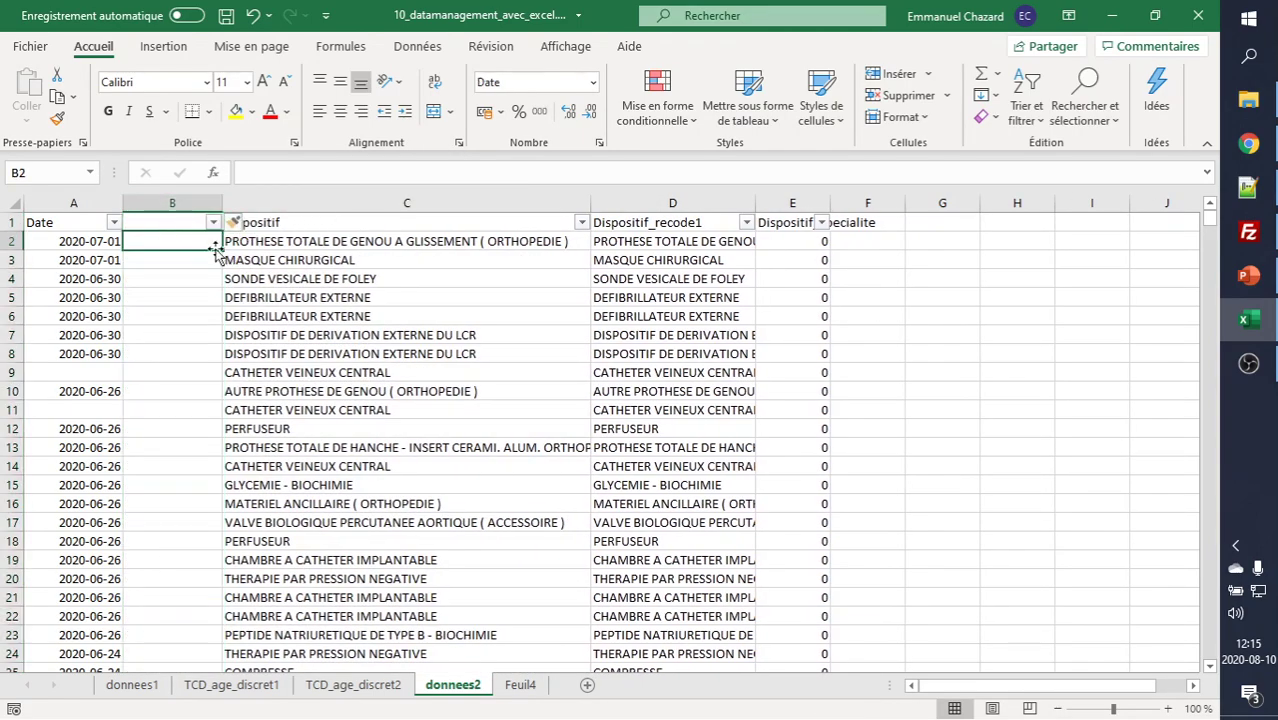
pyautogui.write('=')
pyautogui.press('Left')
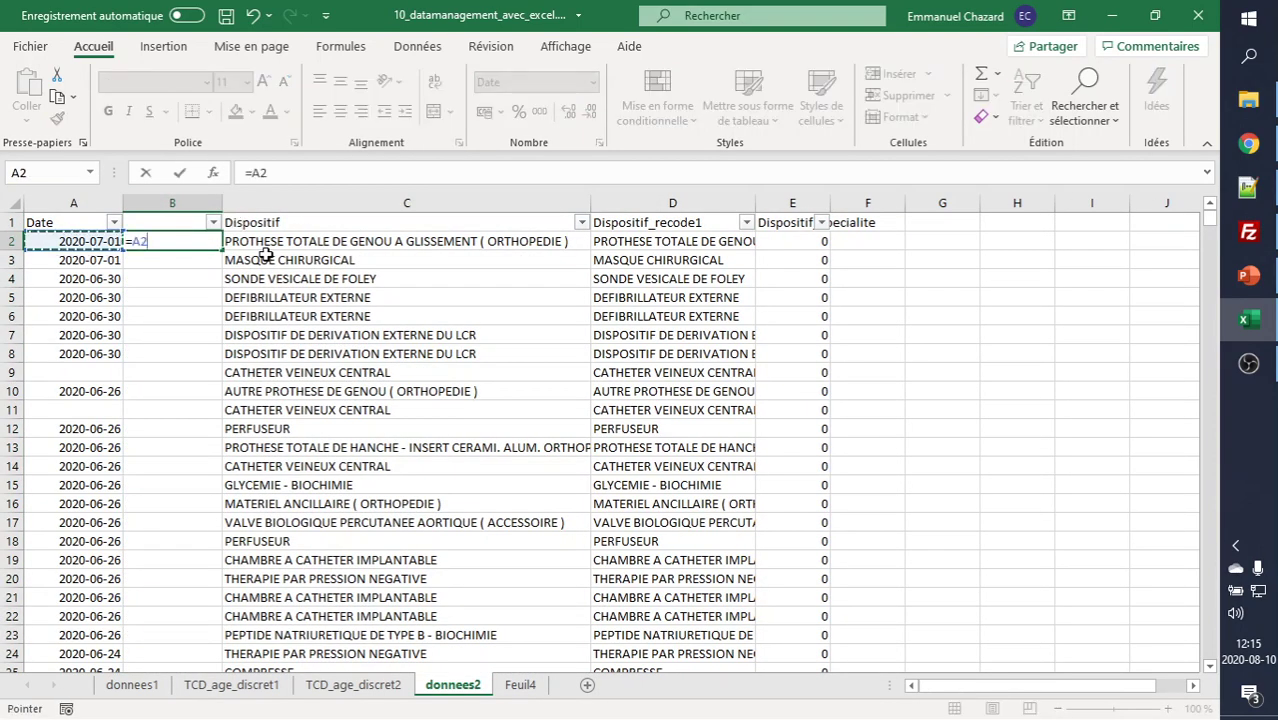
pyautogui.press('Return')
pyautogui.press('Up')
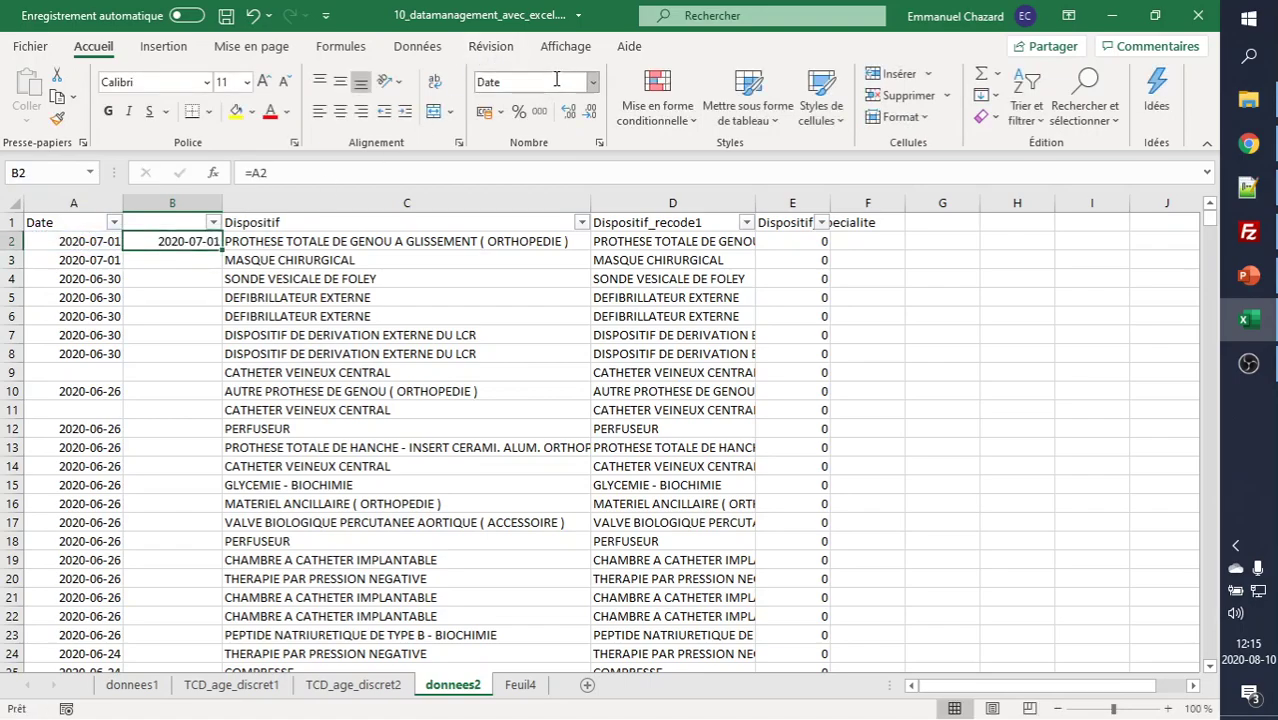
pyautogui.click(539, 111)
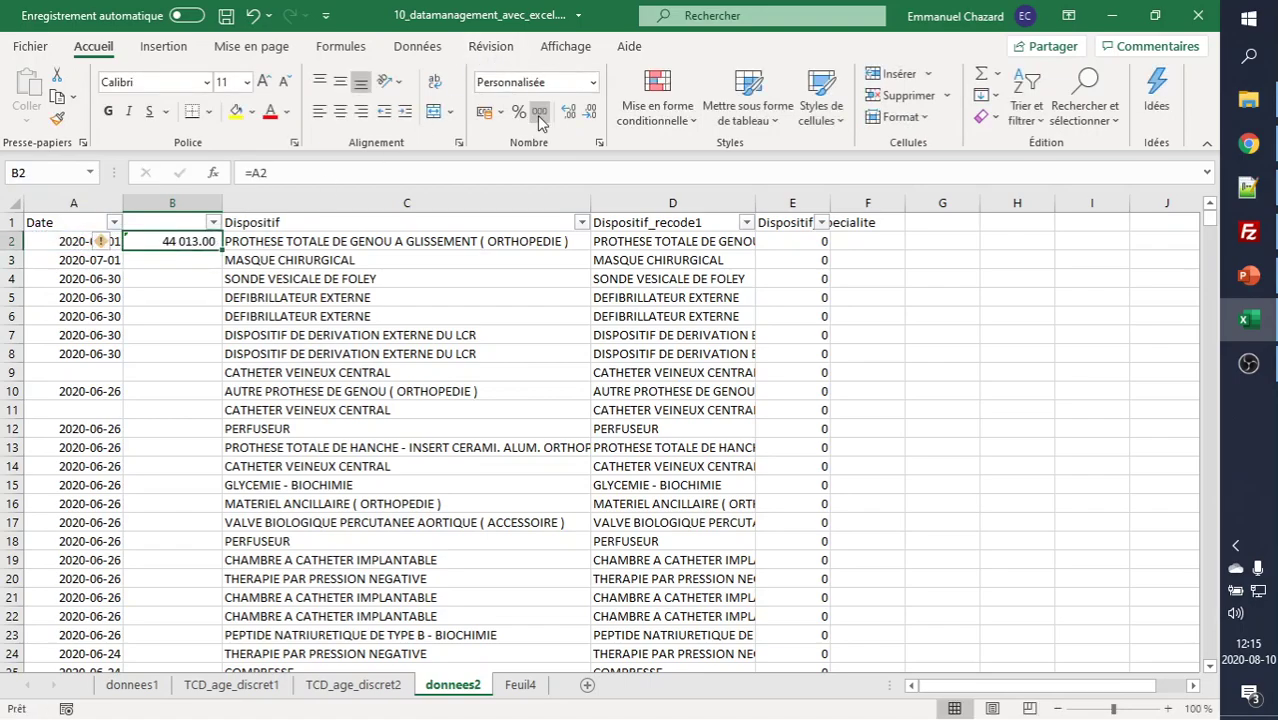
pyautogui.click(589, 111)
pyautogui.click(589, 111)
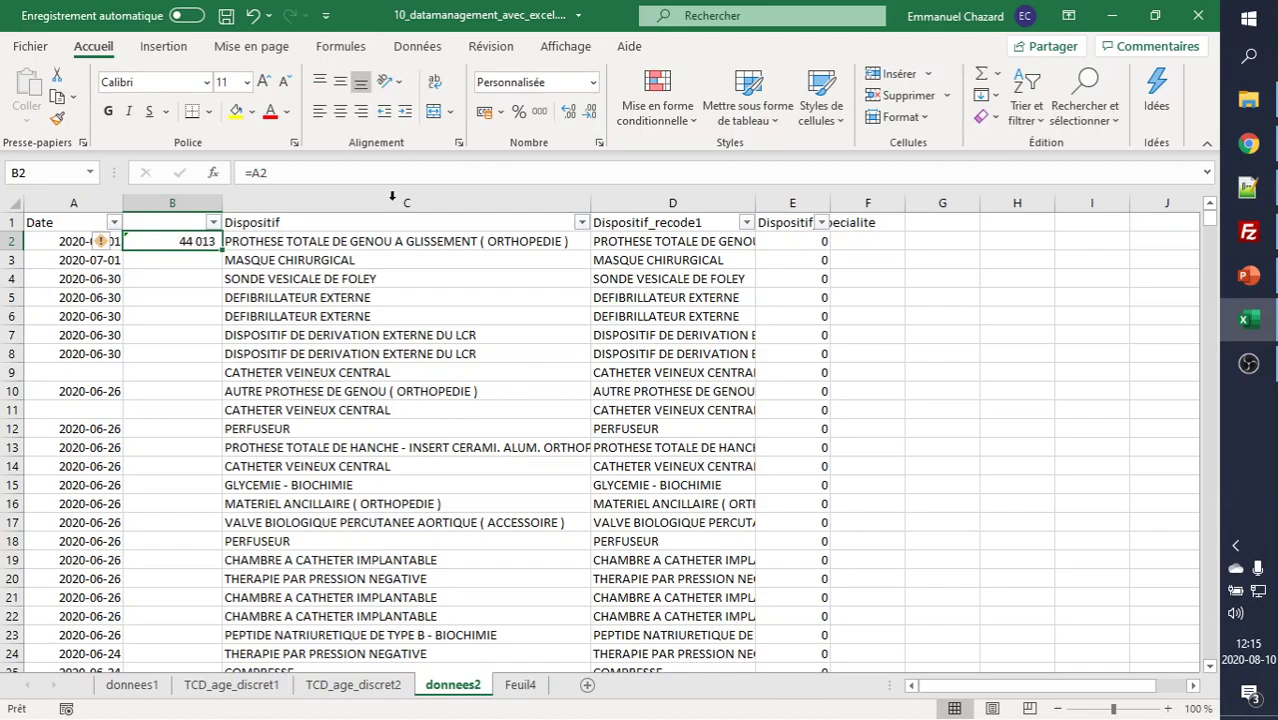
pyautogui.doubleClick(222, 251)
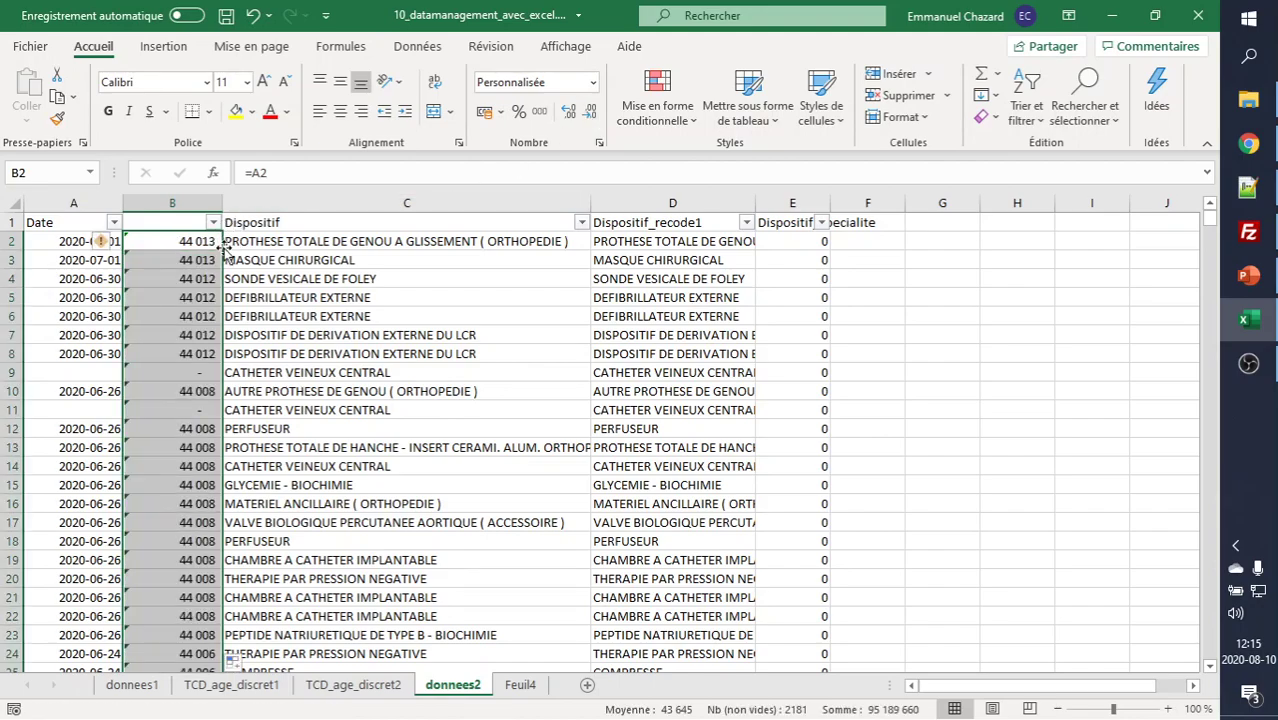
# - Compare column B's serial numbers like 44 013 with the original dates, including blank-date rows
pyautogui.click(177, 241)
pyautogui.click(90, 243)
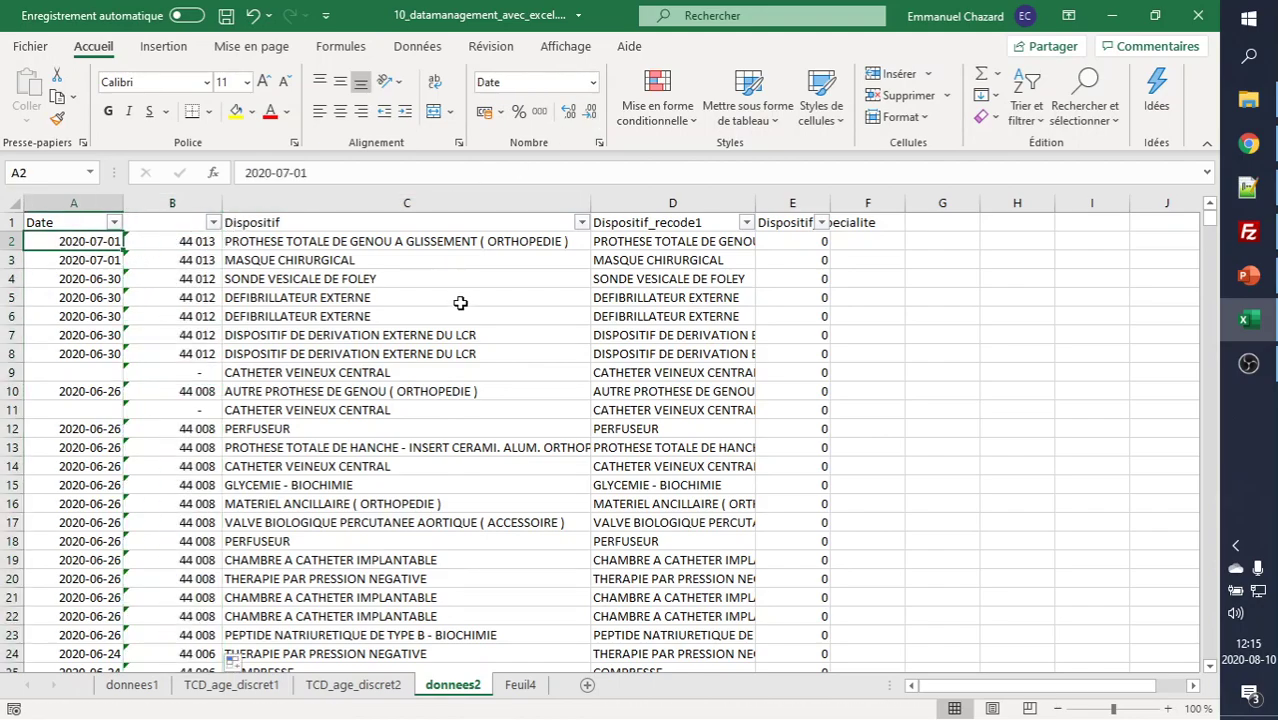
pyautogui.click(177, 244)
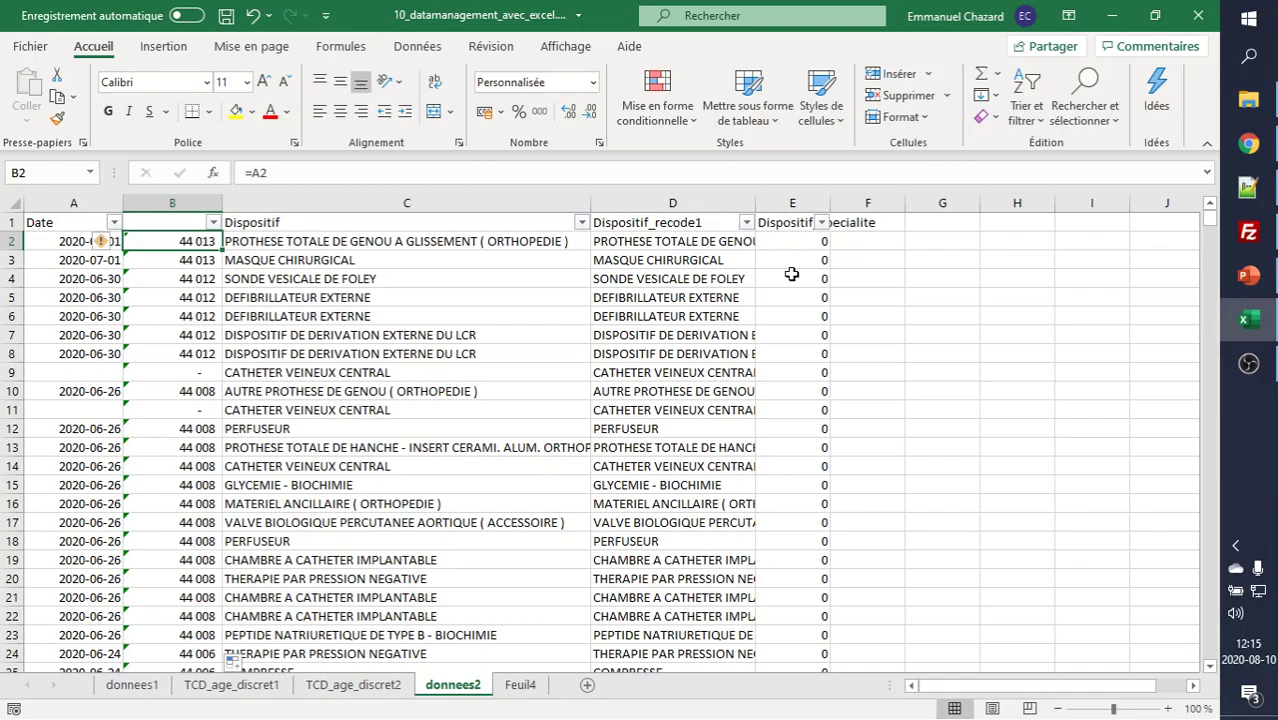
pyautogui.click(180, 371)
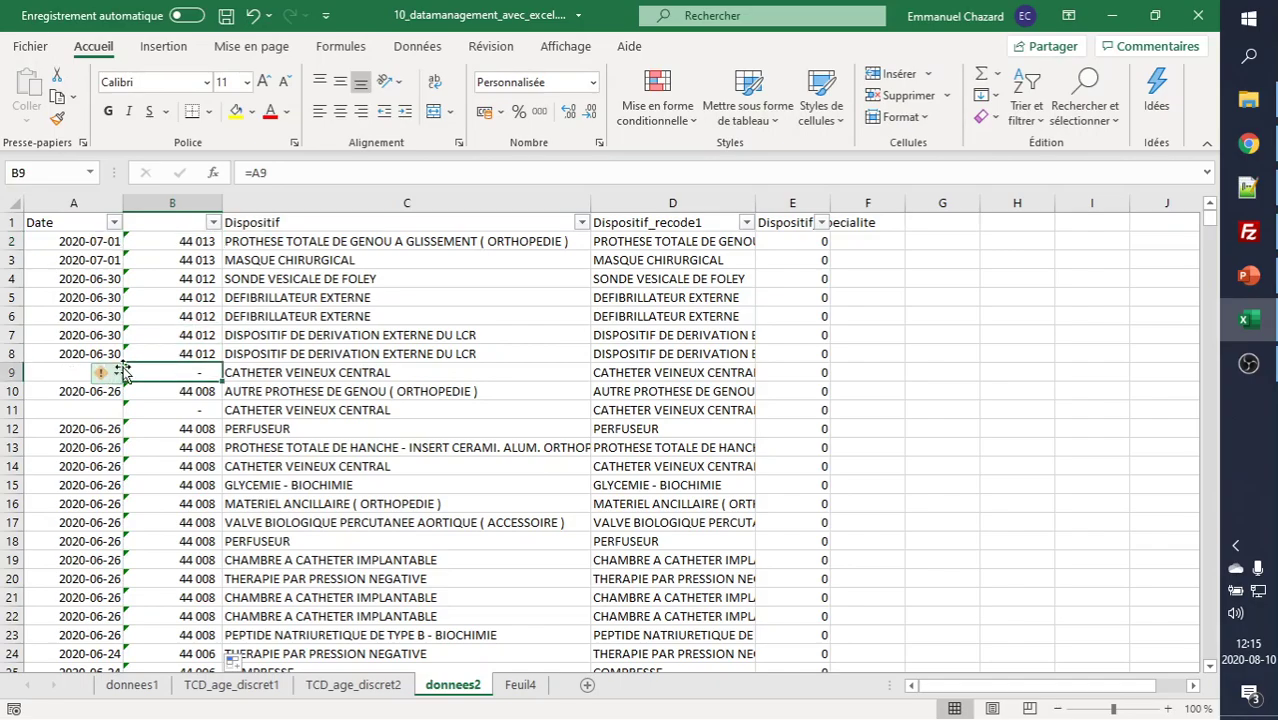
pyautogui.click(202, 410)
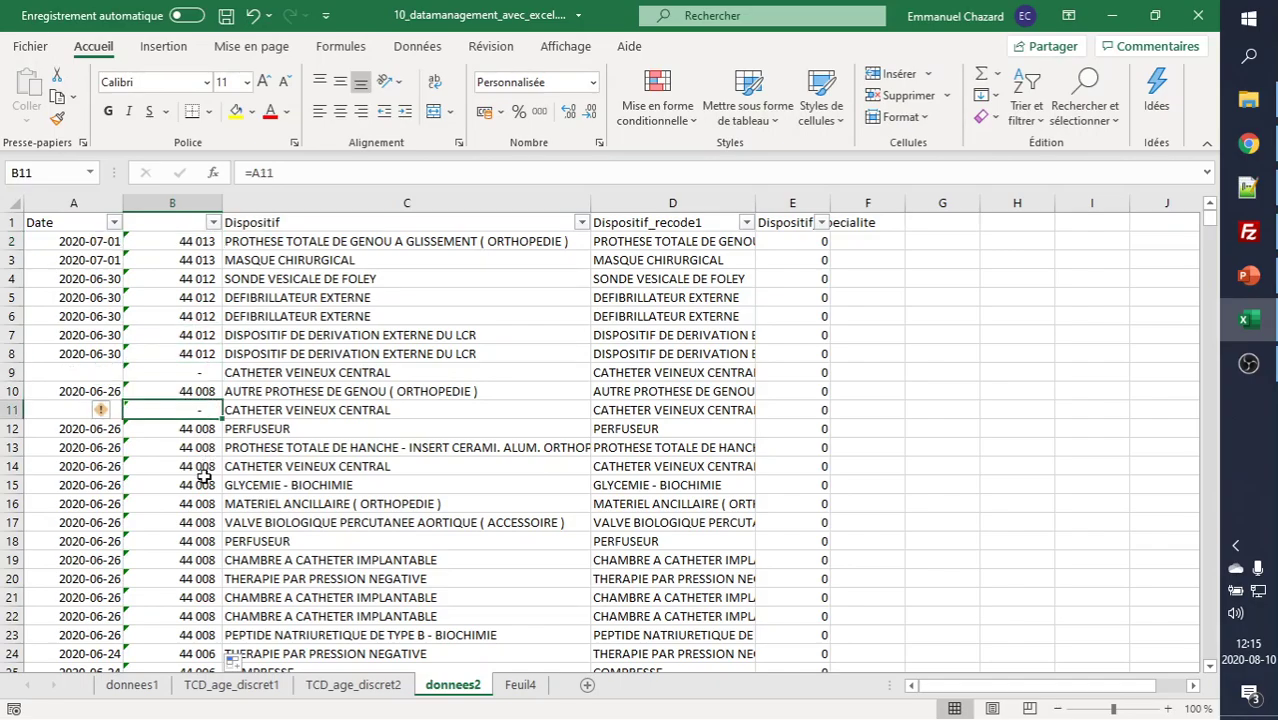
pyautogui.scroll(-5, 205, 475)
pyautogui.scroll(-4, 203, 474)
pyautogui.scroll(-3, 203, 474)
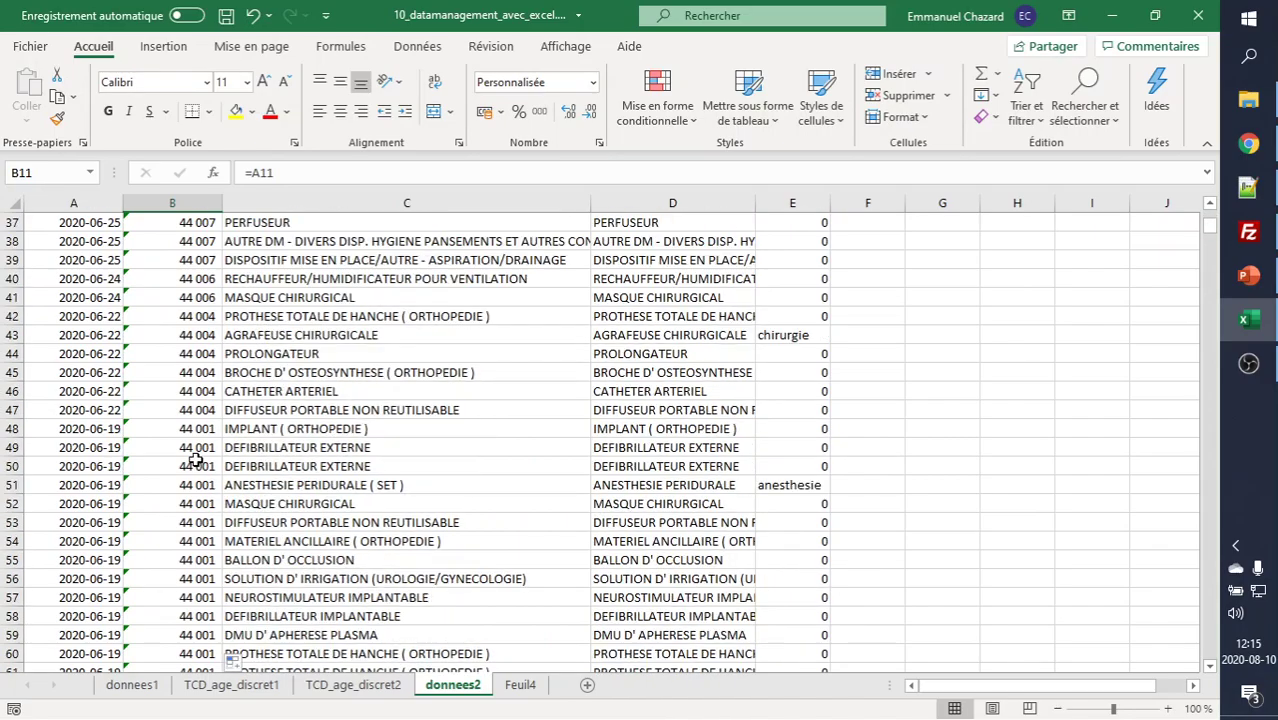
pyautogui.click(198, 465)
# - Remove the test formulas so column B is empty again
pyautogui.hotkey('ctrl', 'Home')
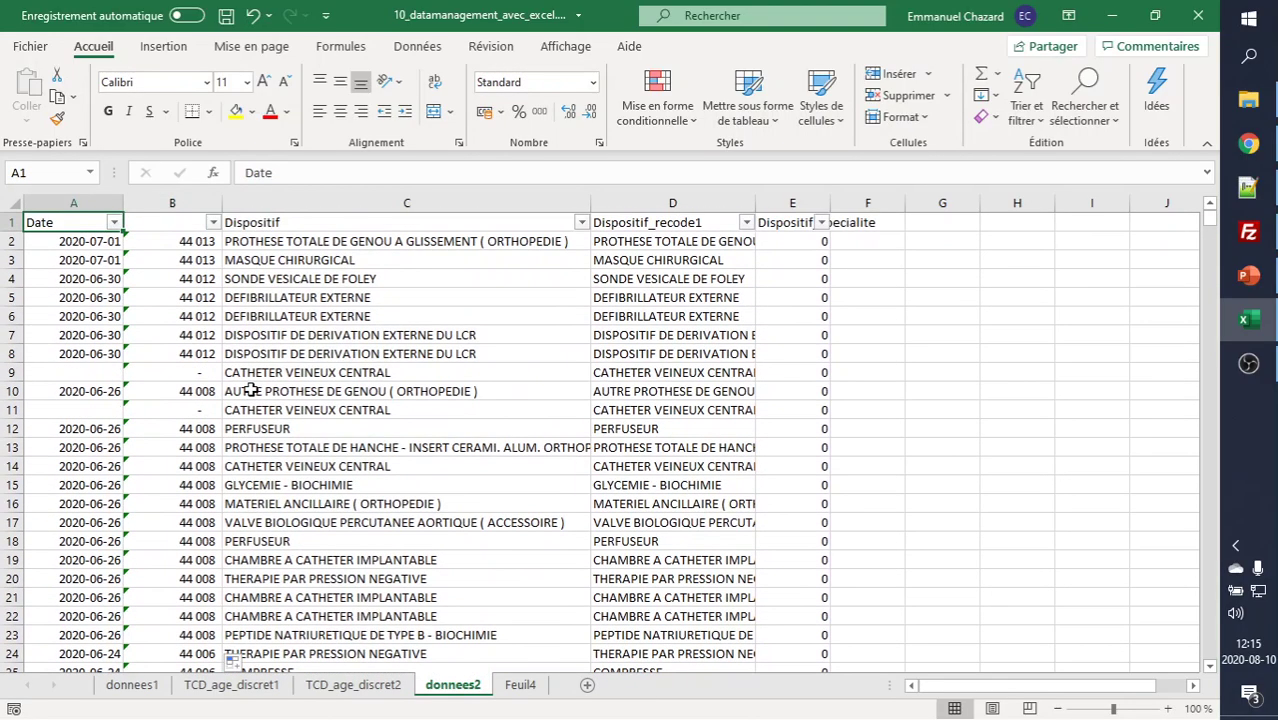
pyautogui.click(182, 225)
pyautogui.click(186, 243)
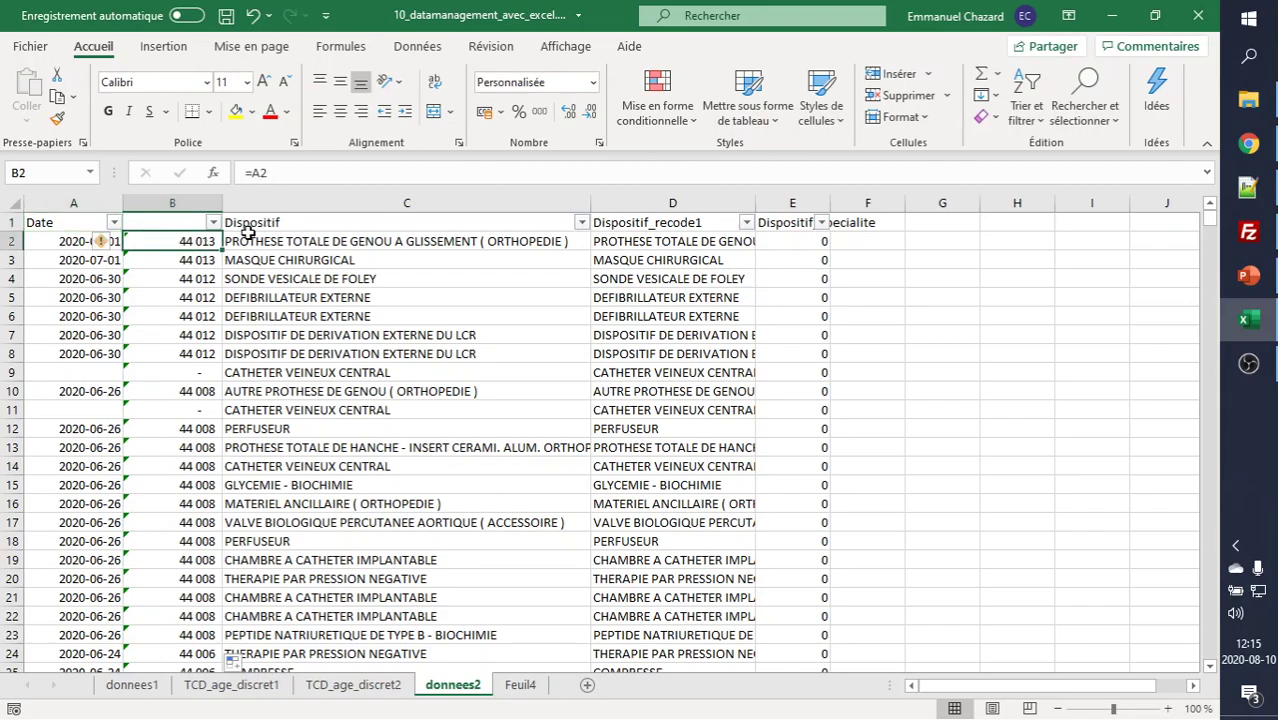
pyautogui.hotkey('ctrl', 'shift', 'Down')
pyautogui.hotkey('ctrl', 'z')
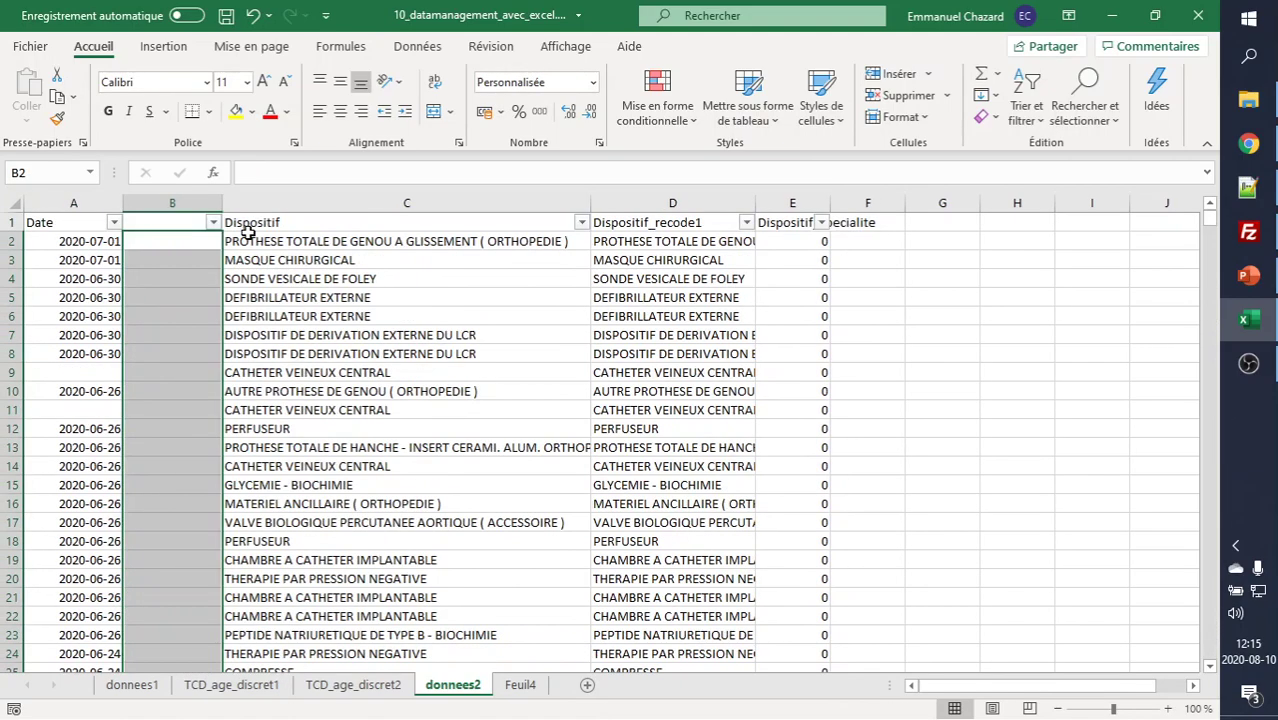
pyautogui.hotkey('ctrl', 'Home')
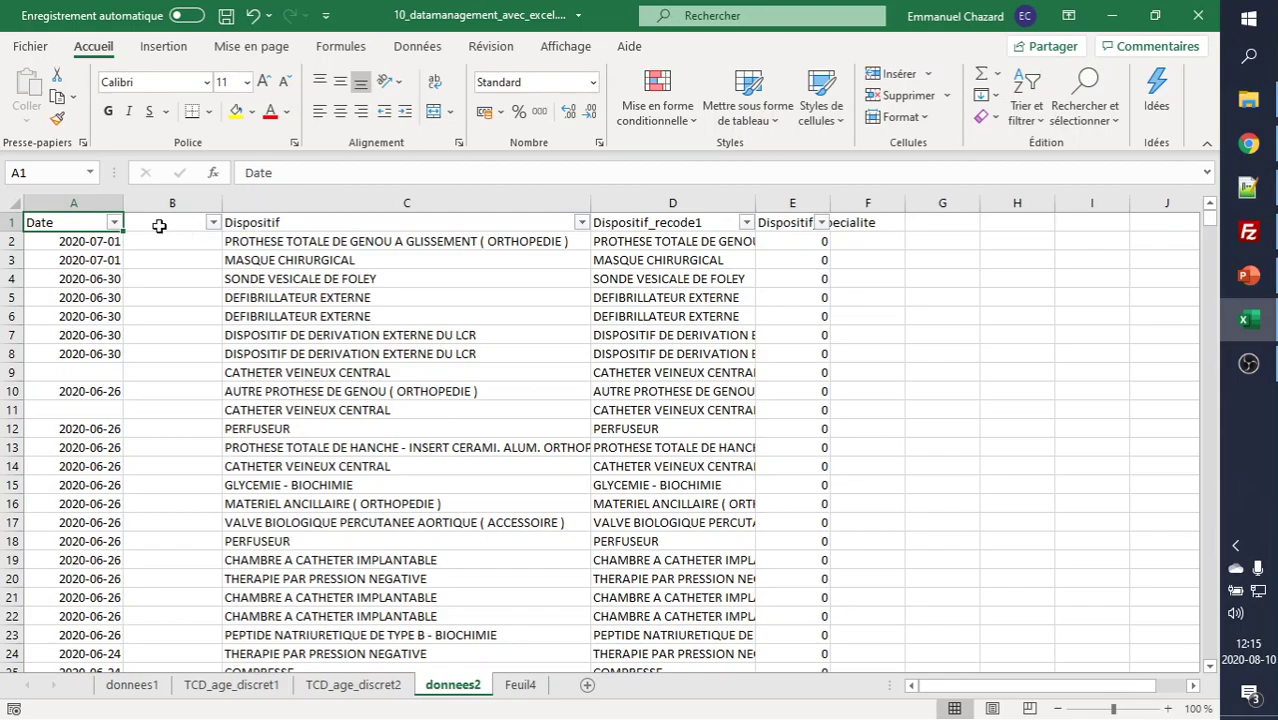
# - Title column B Lendemain and enter =A2+1 in B2
pyautogui.press('Right')
pyautogui.write('Lend')
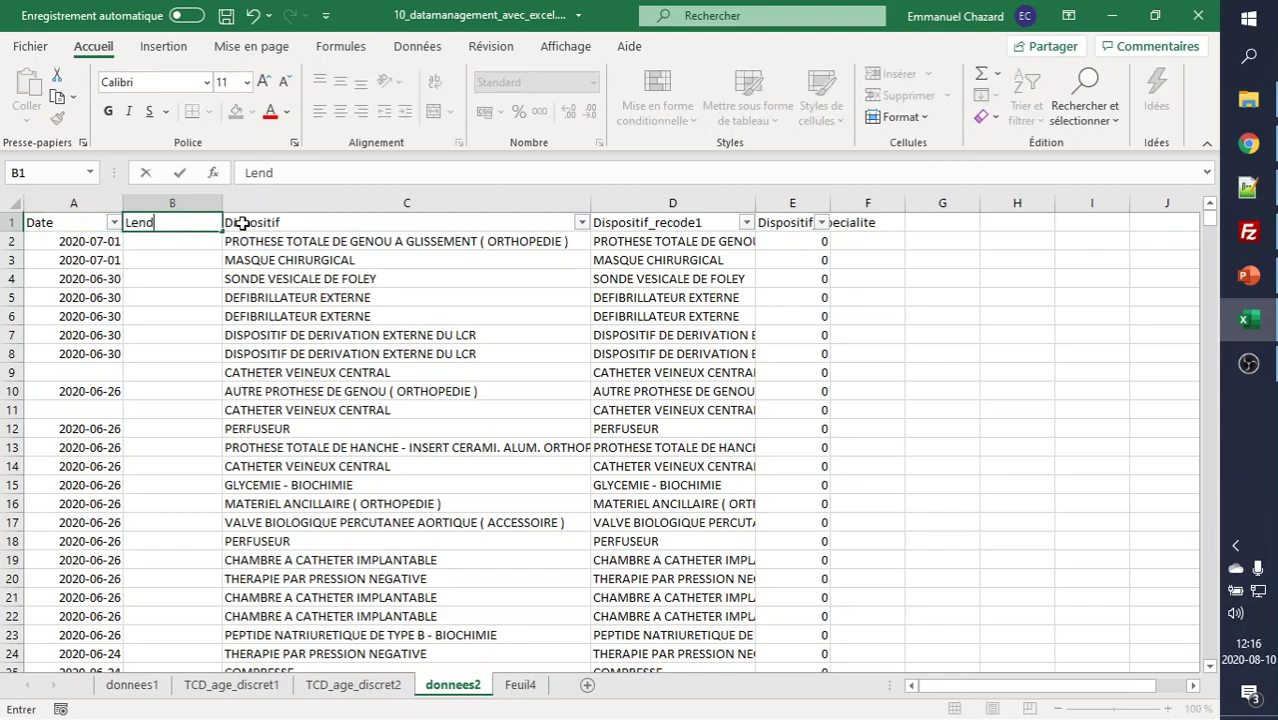
pyautogui.write('emain')
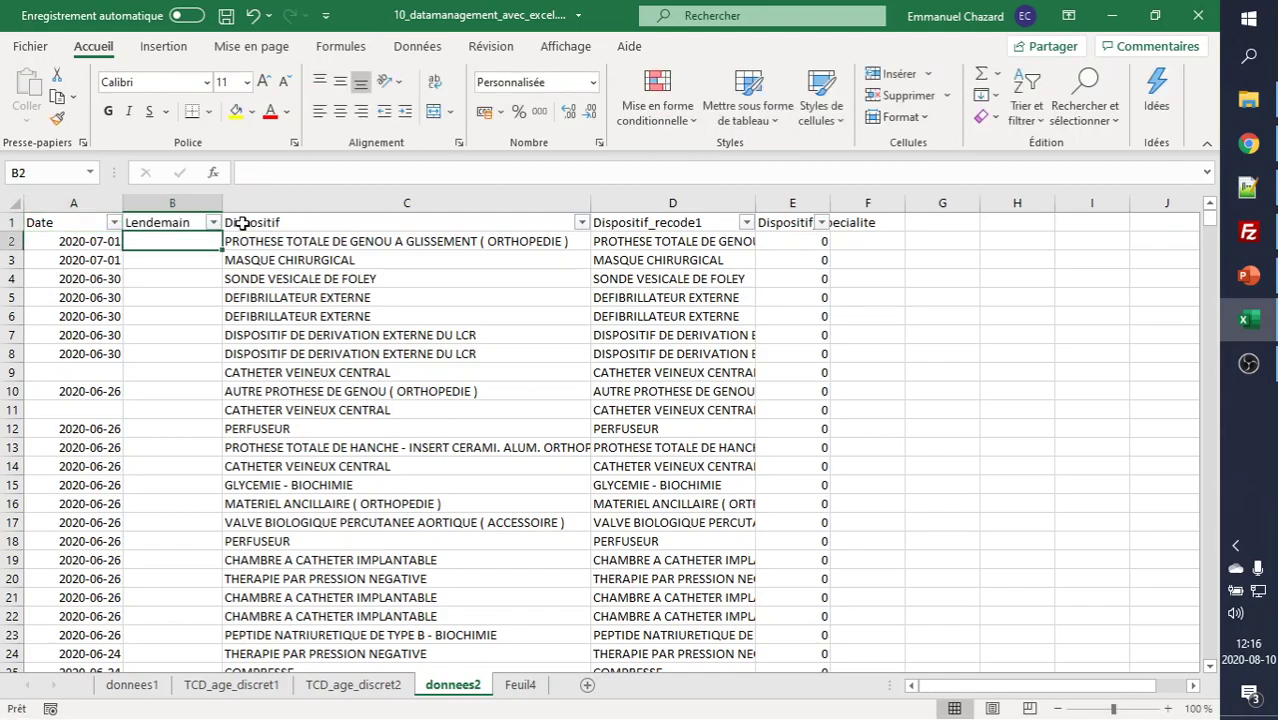
pyautogui.write('=A2')
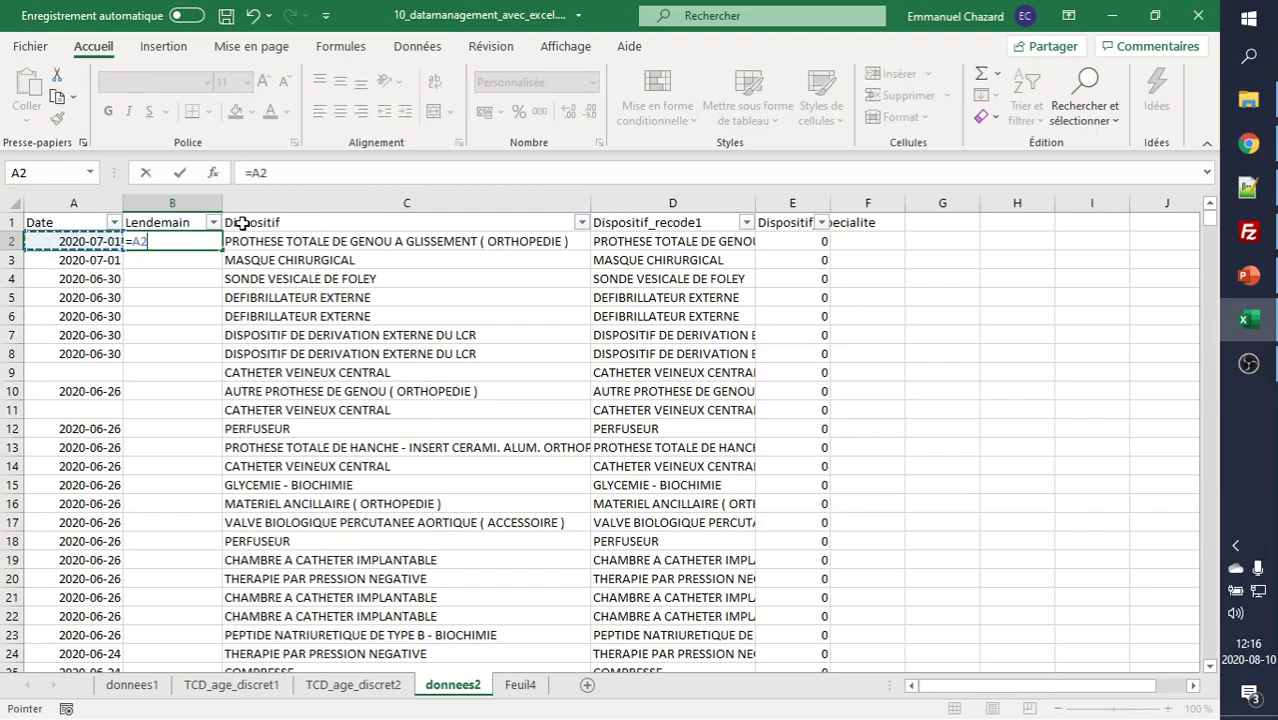
pyautogui.write('+1')
pyautogui.press('Return')
pyautogui.press('Up')
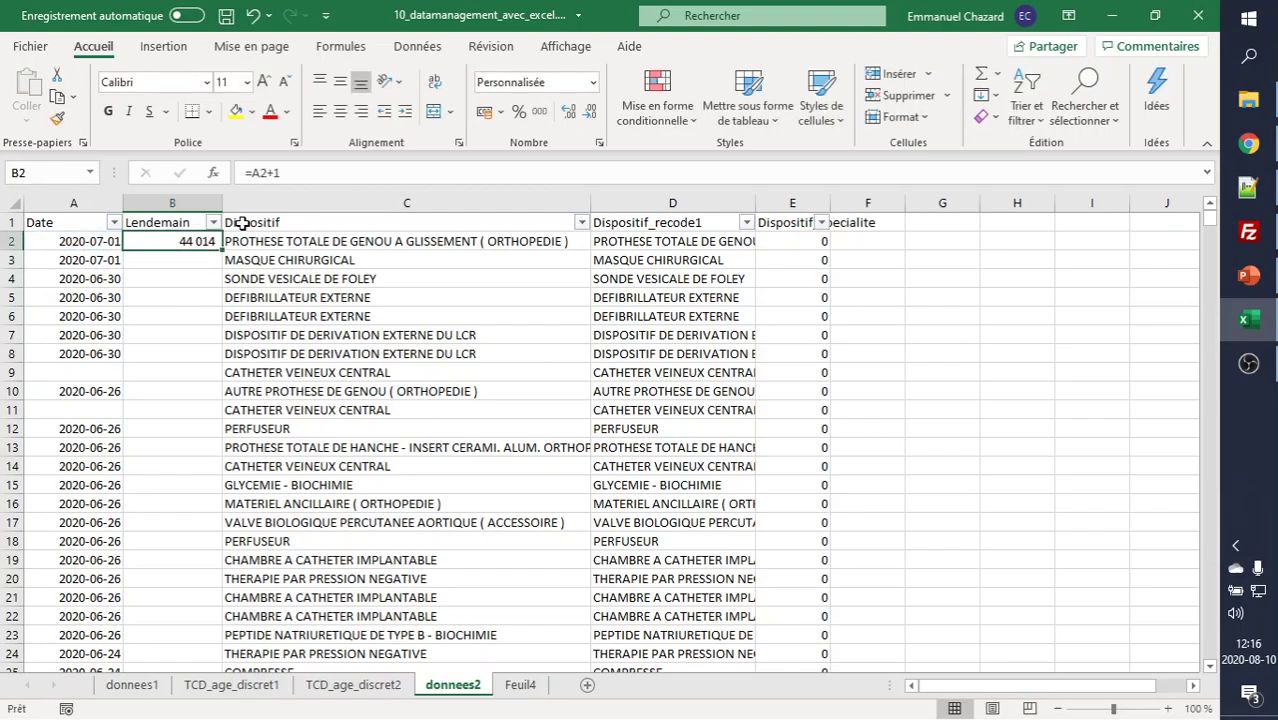
# - Give B2 the Date column's format and fill the next-day formula down
pyautogui.click(96, 241)
pyautogui.click(55, 120)
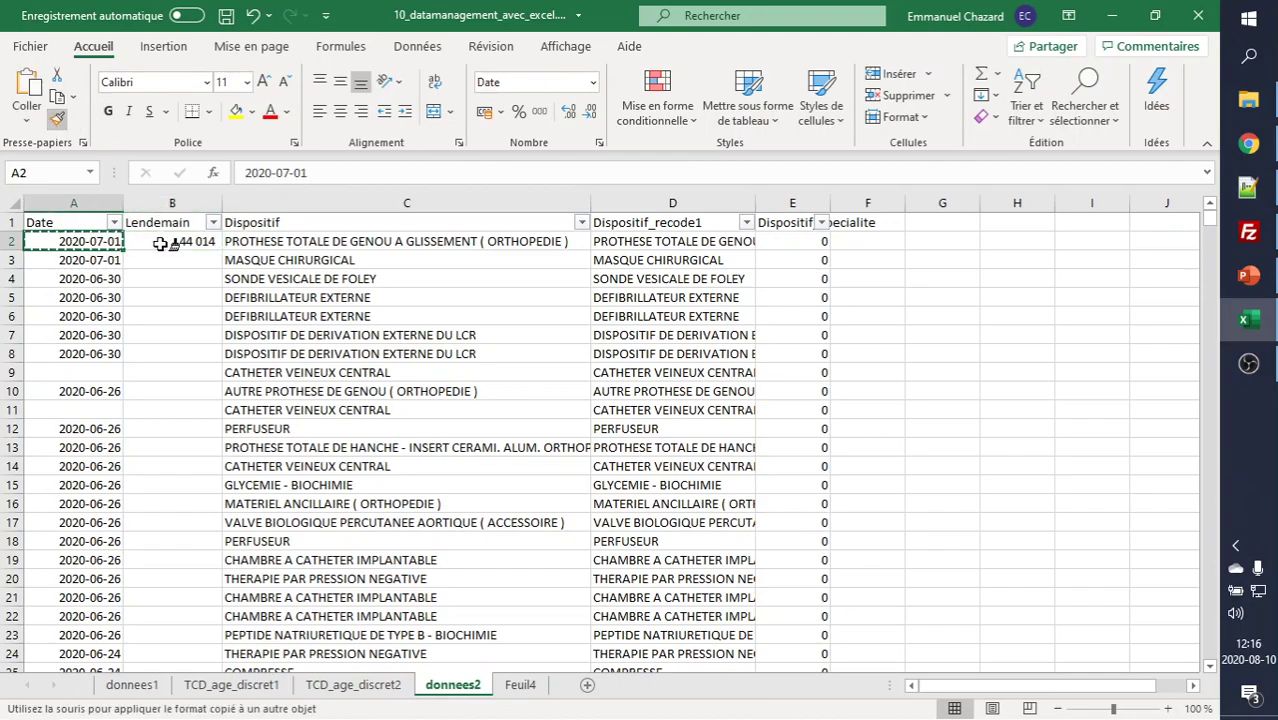
pyautogui.click(165, 241)
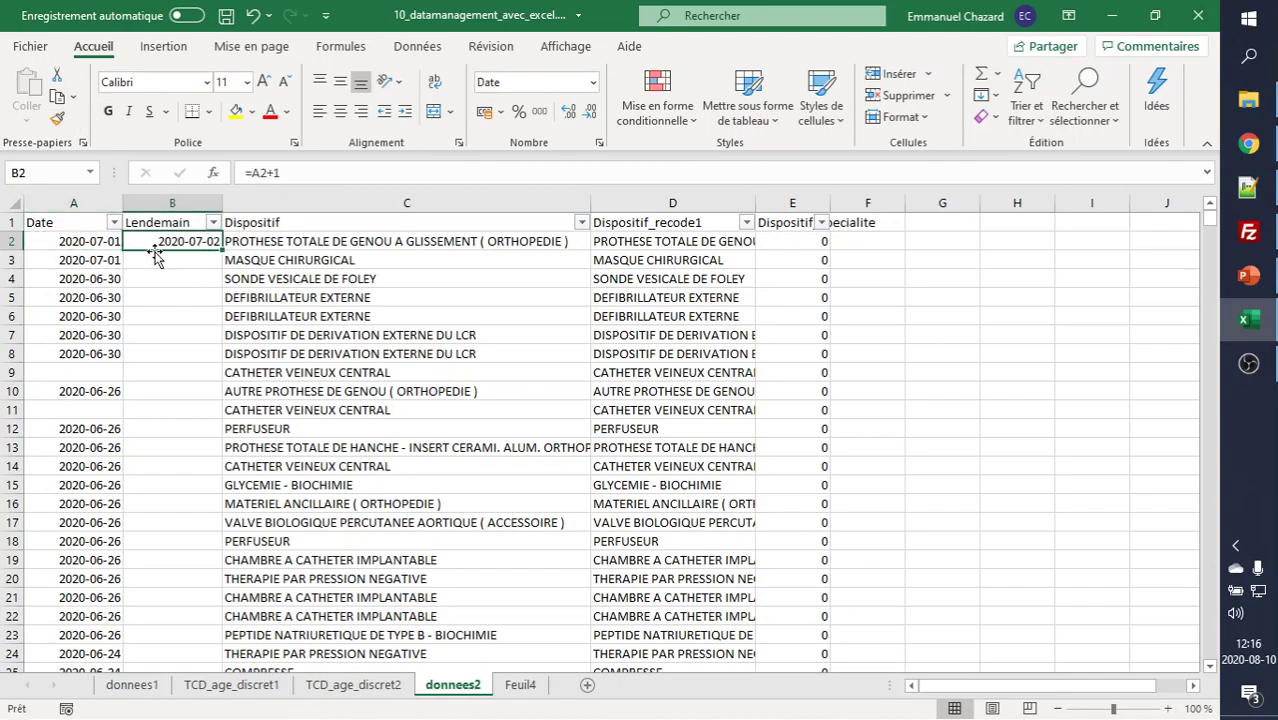
pyautogui.doubleClick(222, 250)
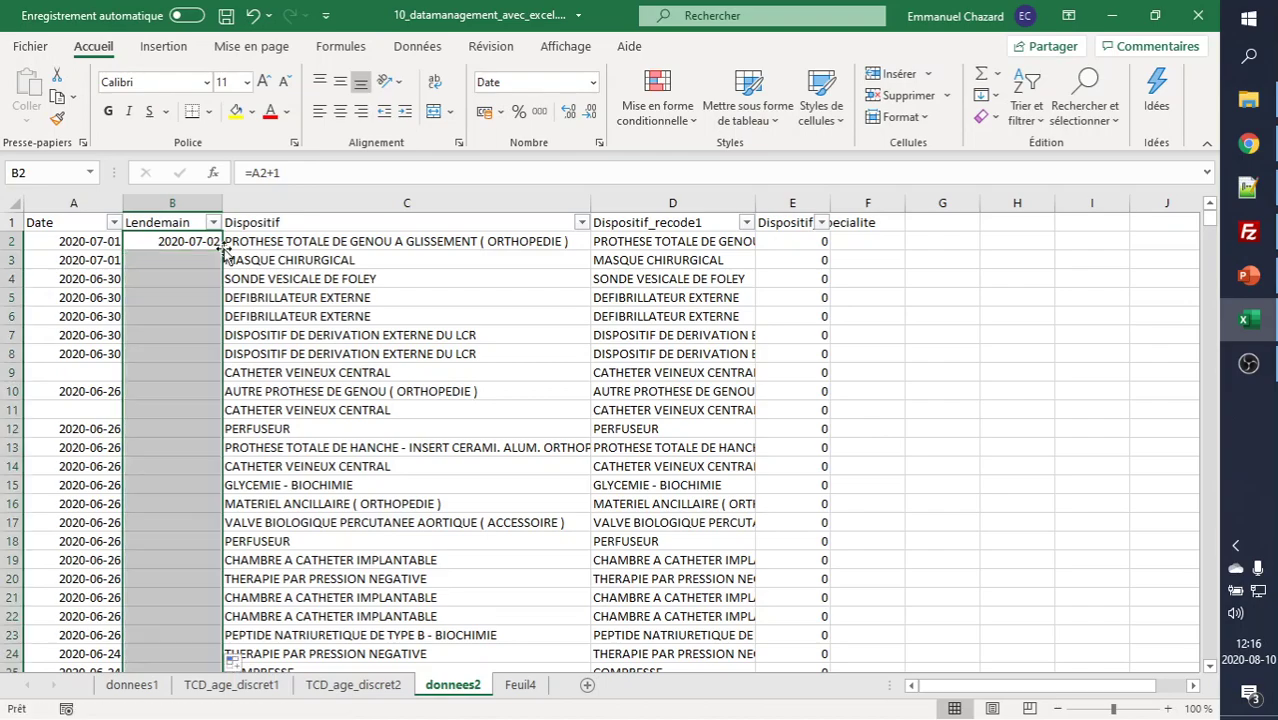
# - Check the next-day results, including blank-date rows, down to row 2182
pyautogui.click(171, 374)
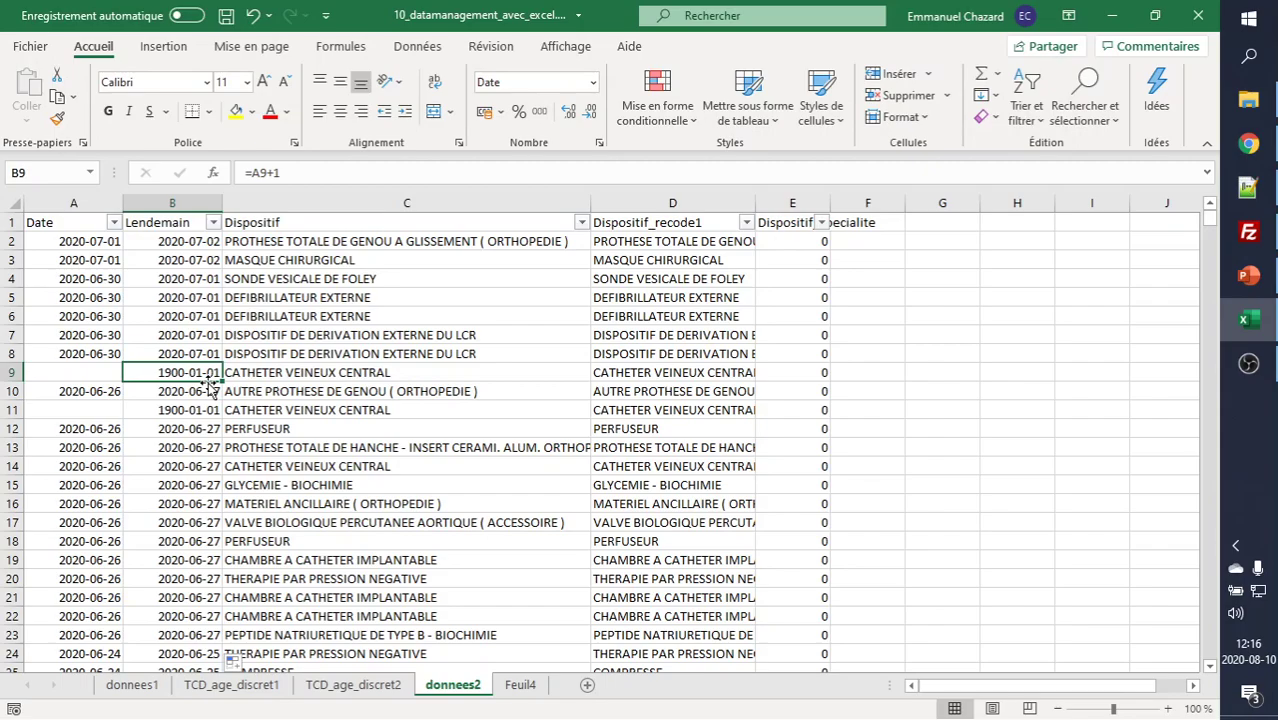
pyautogui.scroll(-5, 171, 413)
pyautogui.click(171, 410)
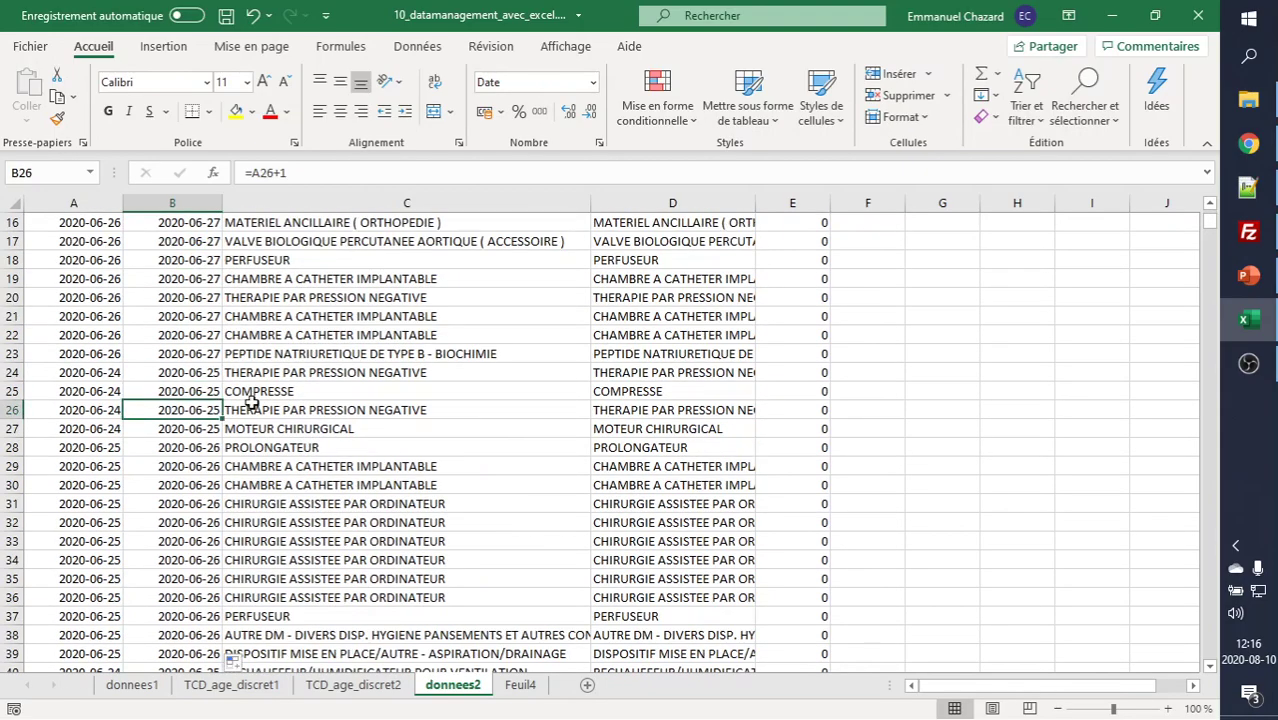
pyautogui.hotkey('ctrl', 'Down')
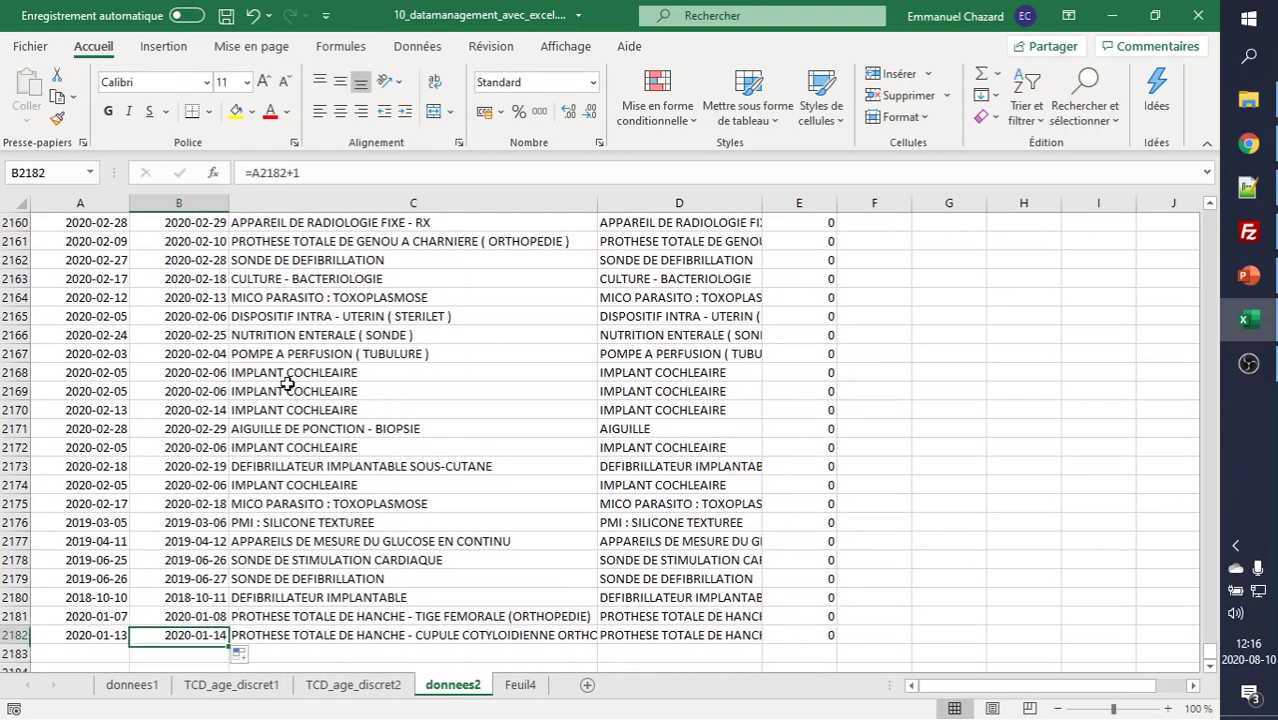
pyautogui.hotkey('ctrl', 'Up')
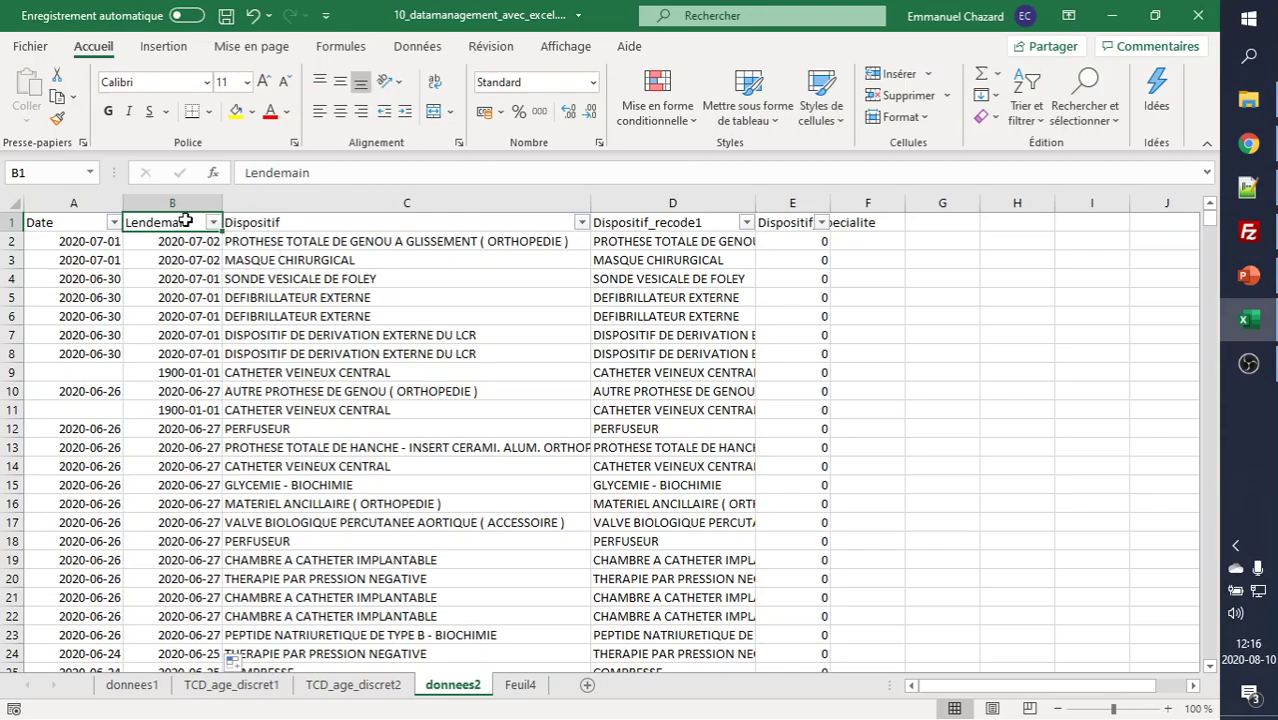
# - Clear the Lendemain values and rename the B1 header to Date 2
pyautogui.click(189, 241)
pyautogui.hotkey('ctrl', 'shift', 'Down')
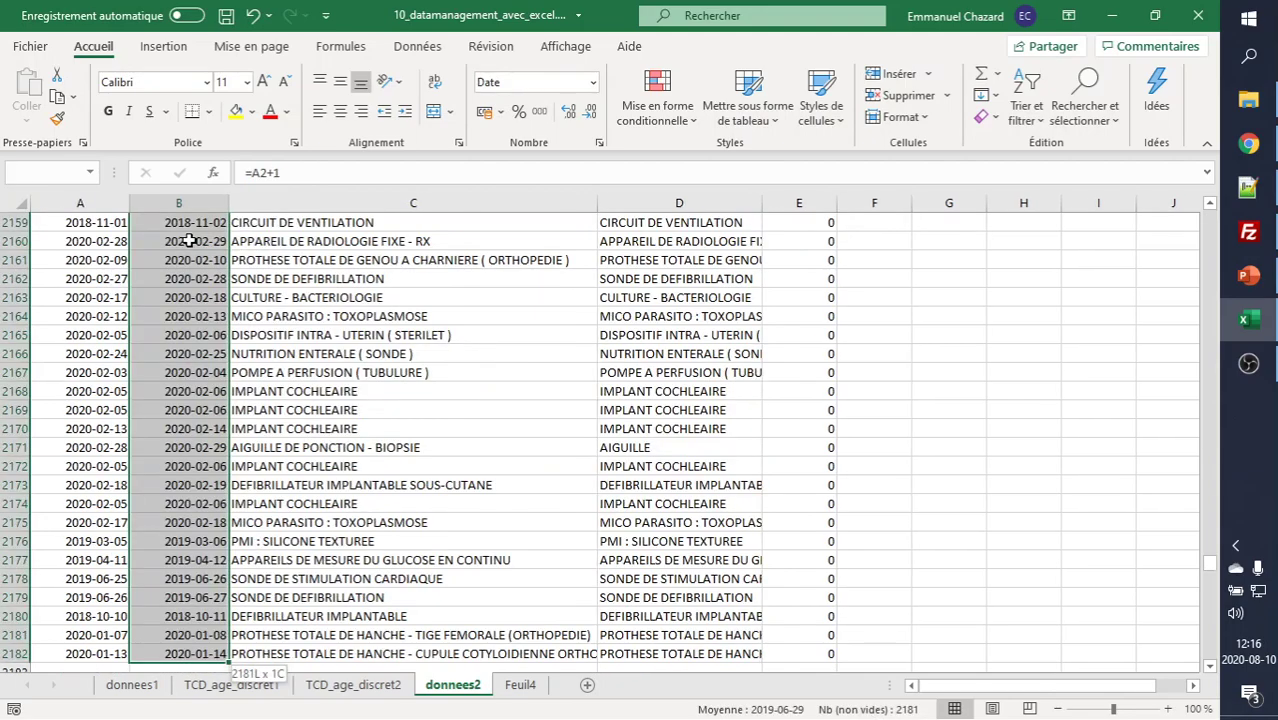
pyautogui.press('Delete')
pyautogui.hotkey('ctrl', 'BackSpace')
pyautogui.press('Up')
pyautogui.write('D')
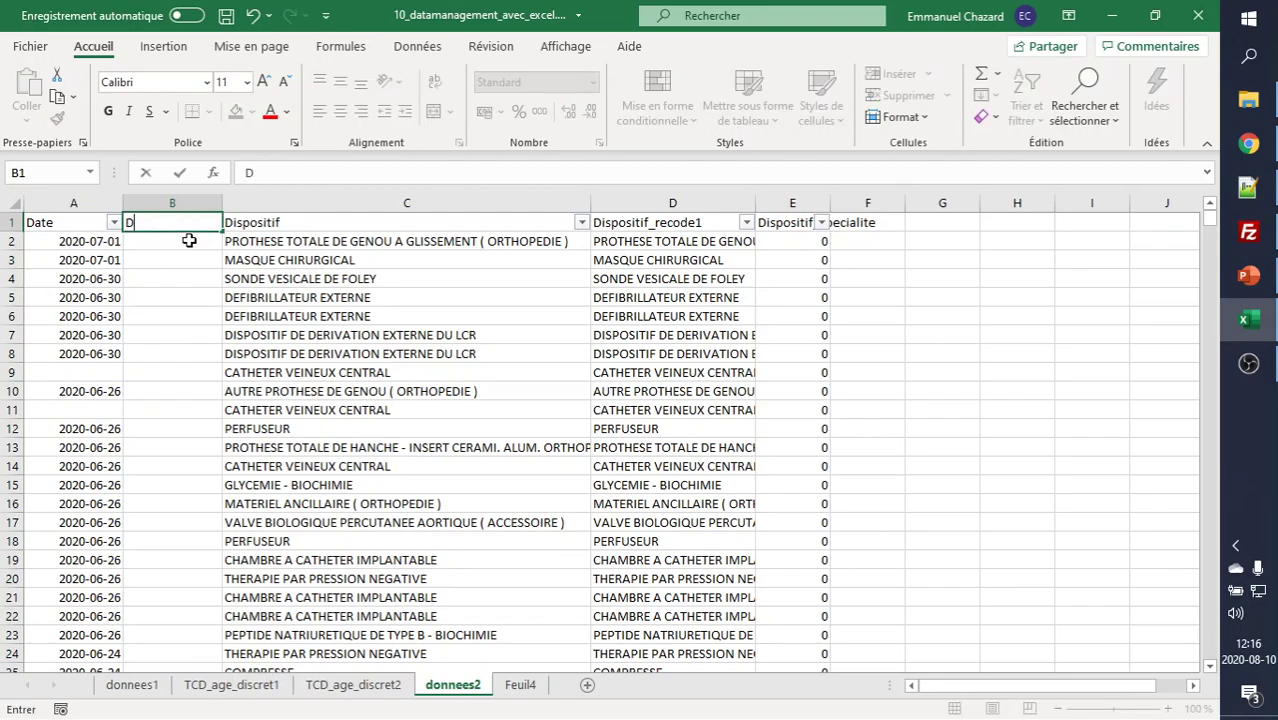
pyautogui.write('ate 2')
pyautogui.press('Return')
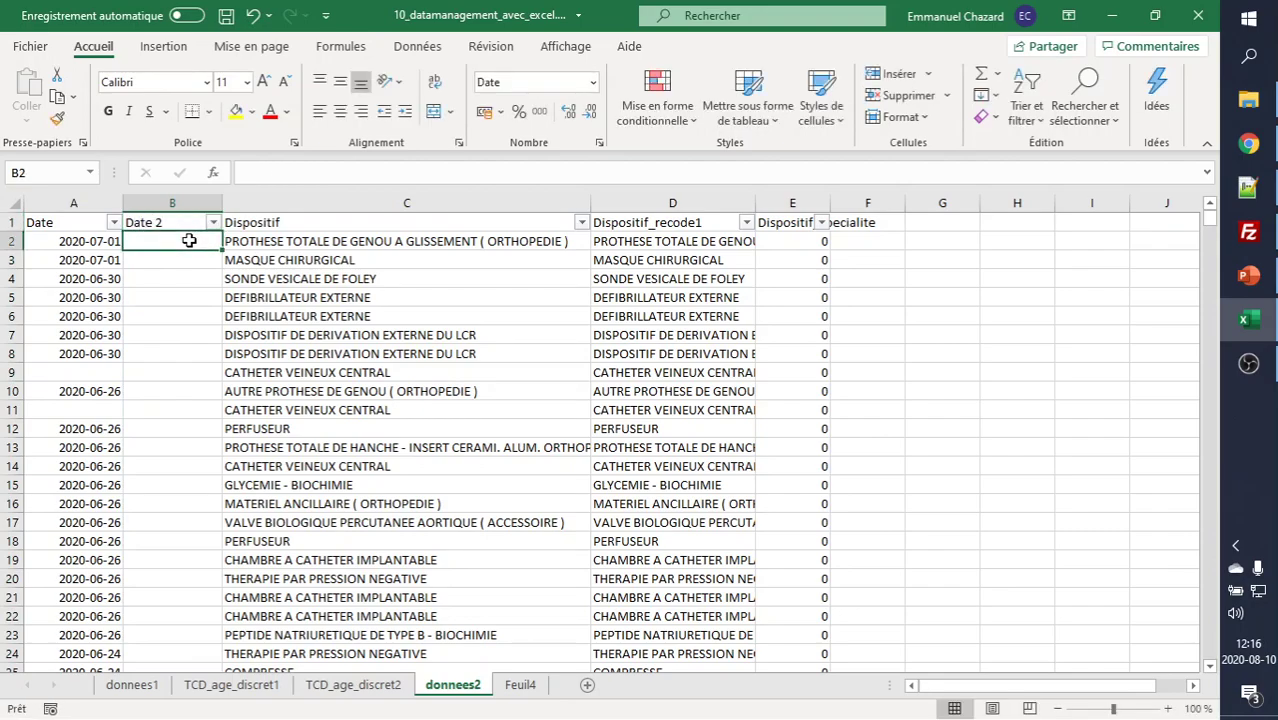
# - Enter 2020-09-08 and 17 July 2020 as the first two Date 2 values
pyautogui.write('0')
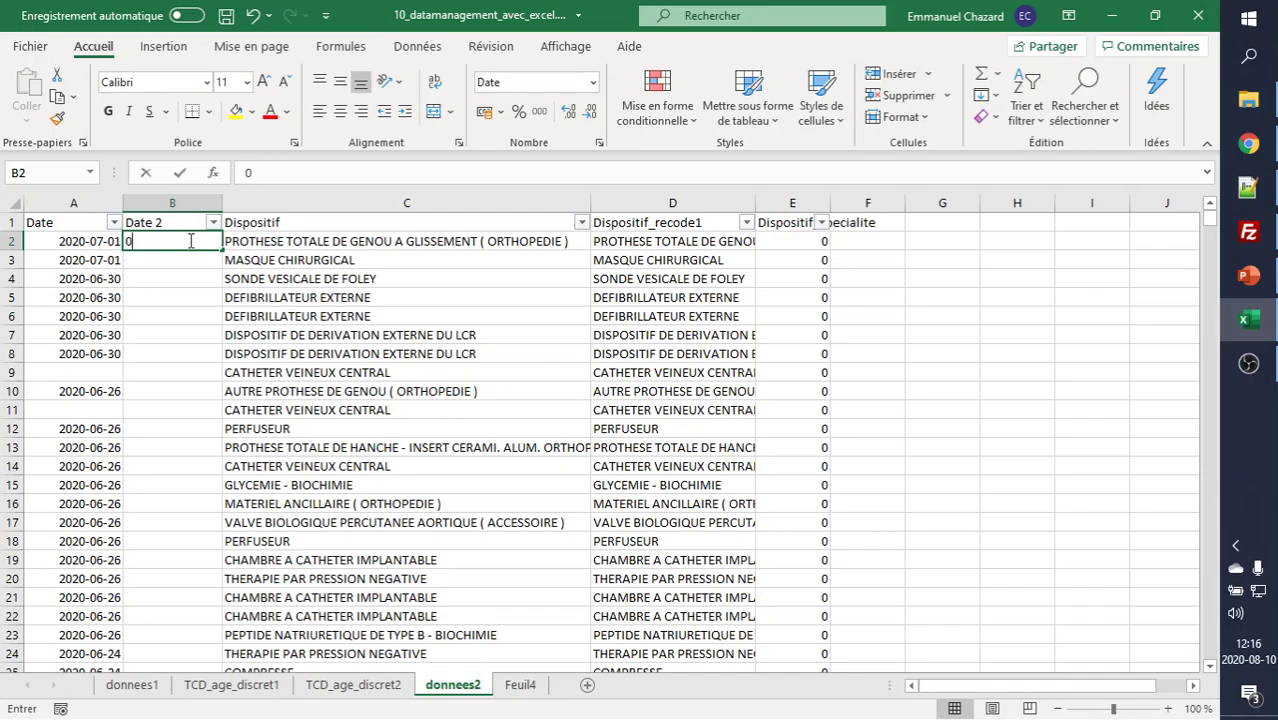
pyautogui.write('8')
pyautogui.write('020')
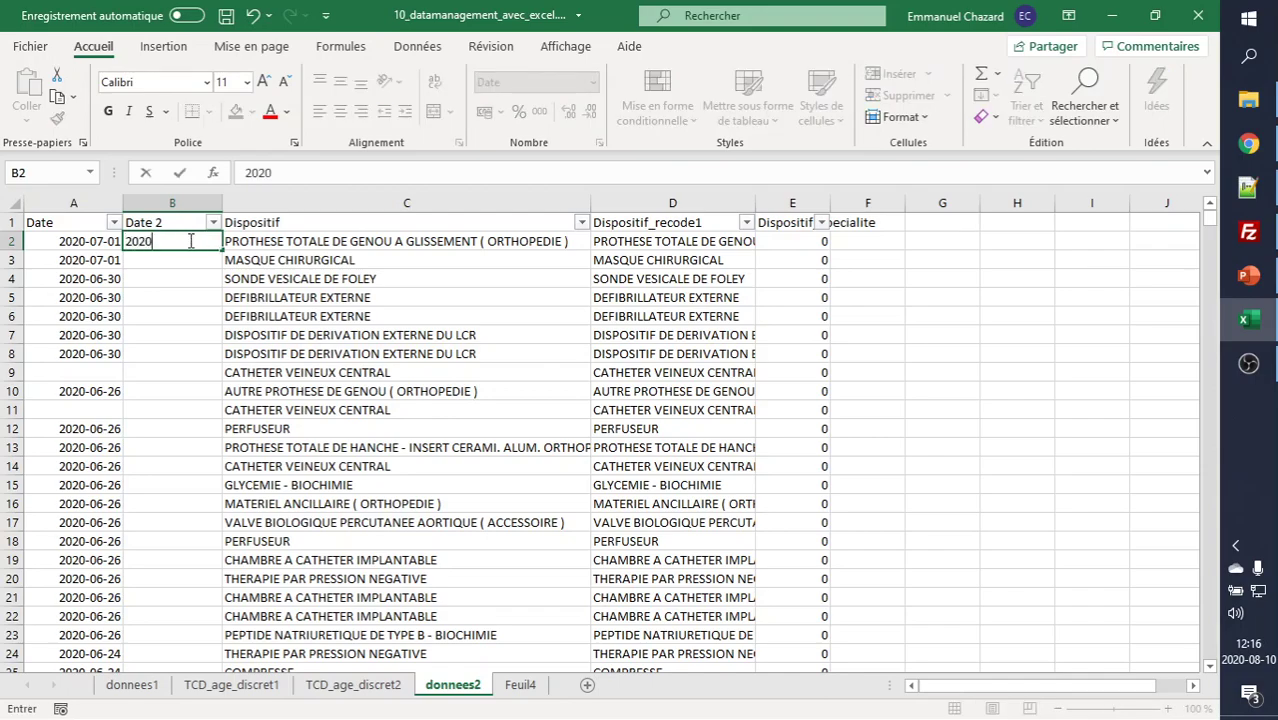
pyautogui.write('09-')
pyautogui.write('08')
pyautogui.press('Return')
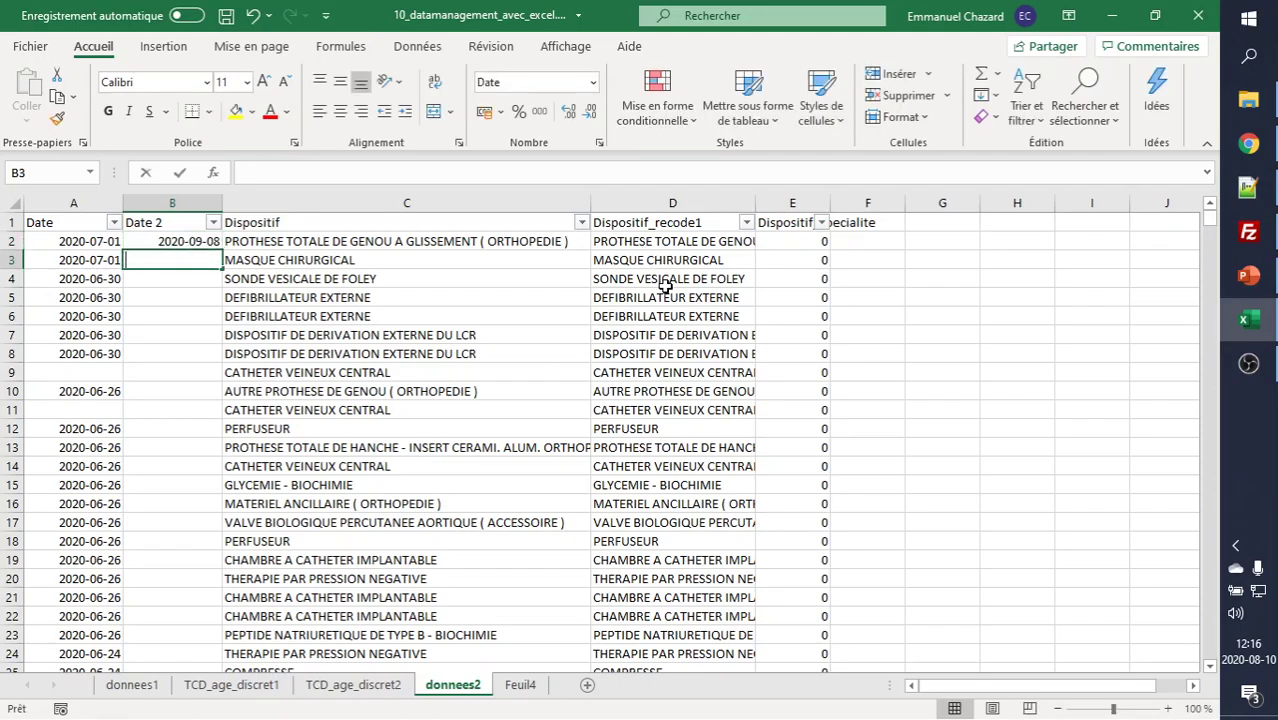
pyautogui.write('17 juillet')
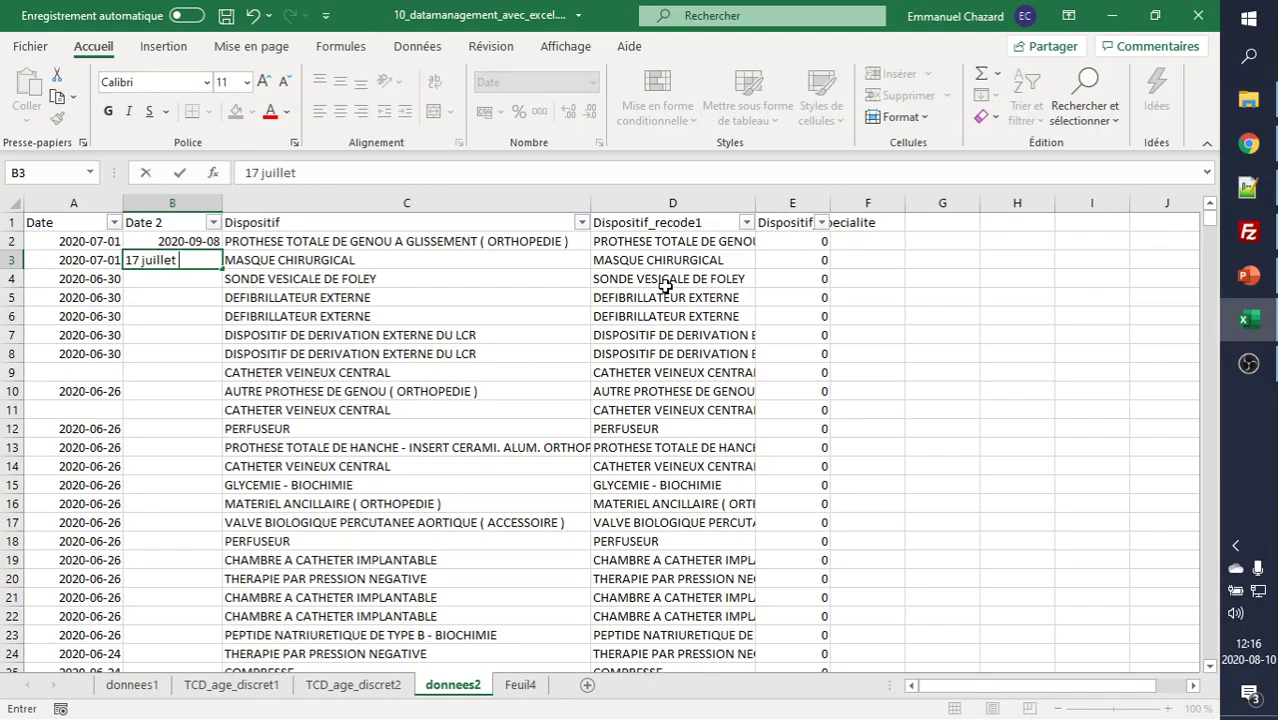
pyautogui.write(' 20')
pyautogui.write('20')
pyautogui.press('Return')
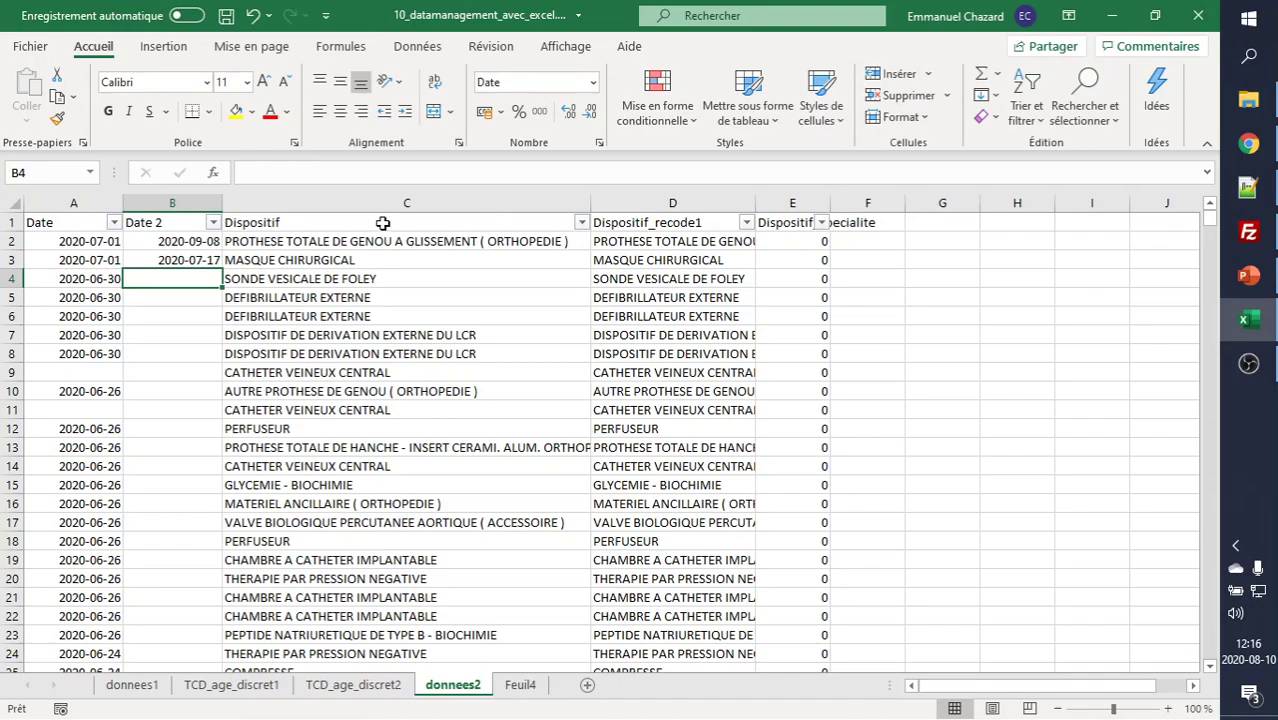
pyautogui.click(383, 203)
# - Insert a new column C before Dispositif headed délai
pyautogui.rightClick(383, 205)
pyautogui.click(440, 365)
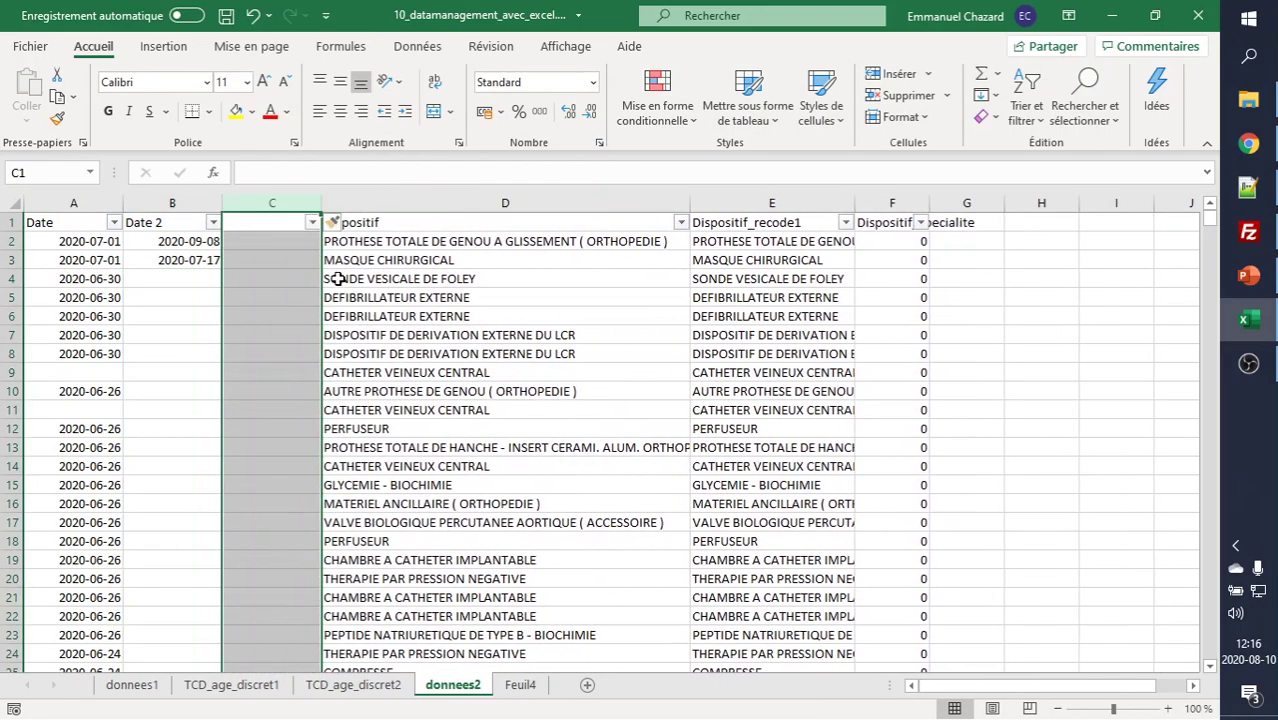
pyautogui.click(268, 222)
pyautogui.write('délai')
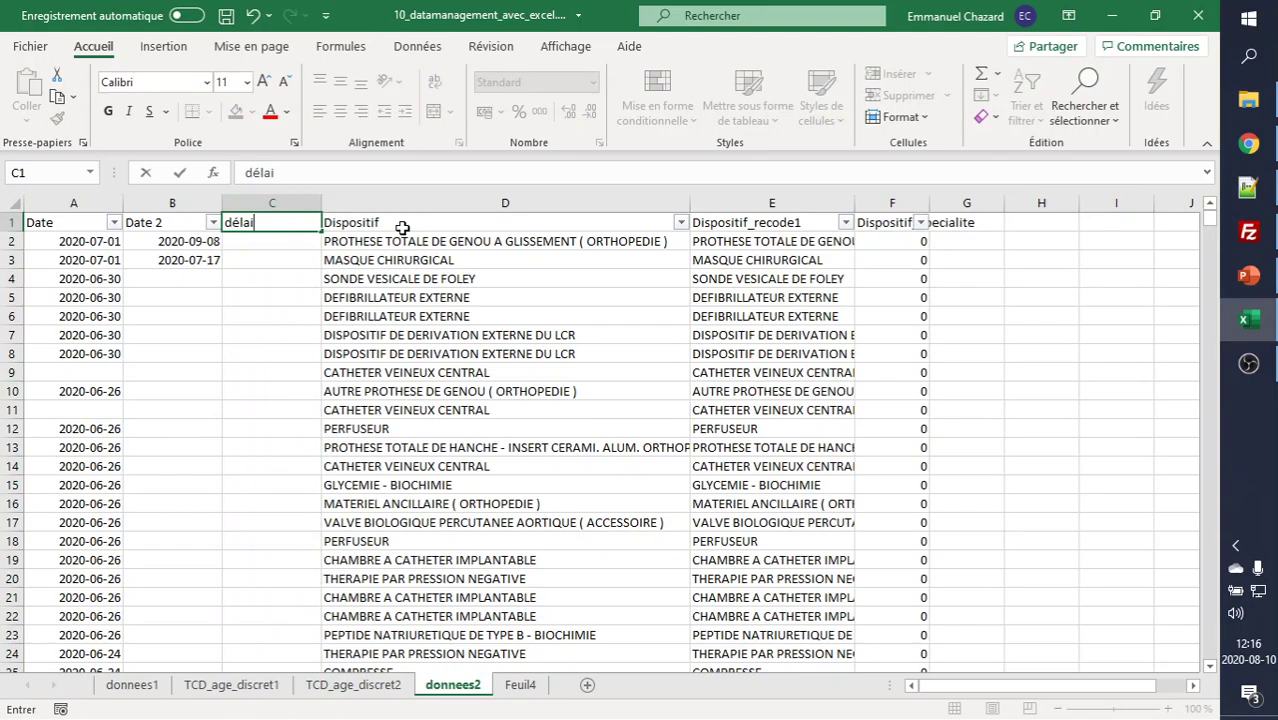
pyautogui.press('Return')
# - Enter =B2-A2 in C2 and display it as a whole-number day count
pyautogui.write('=')
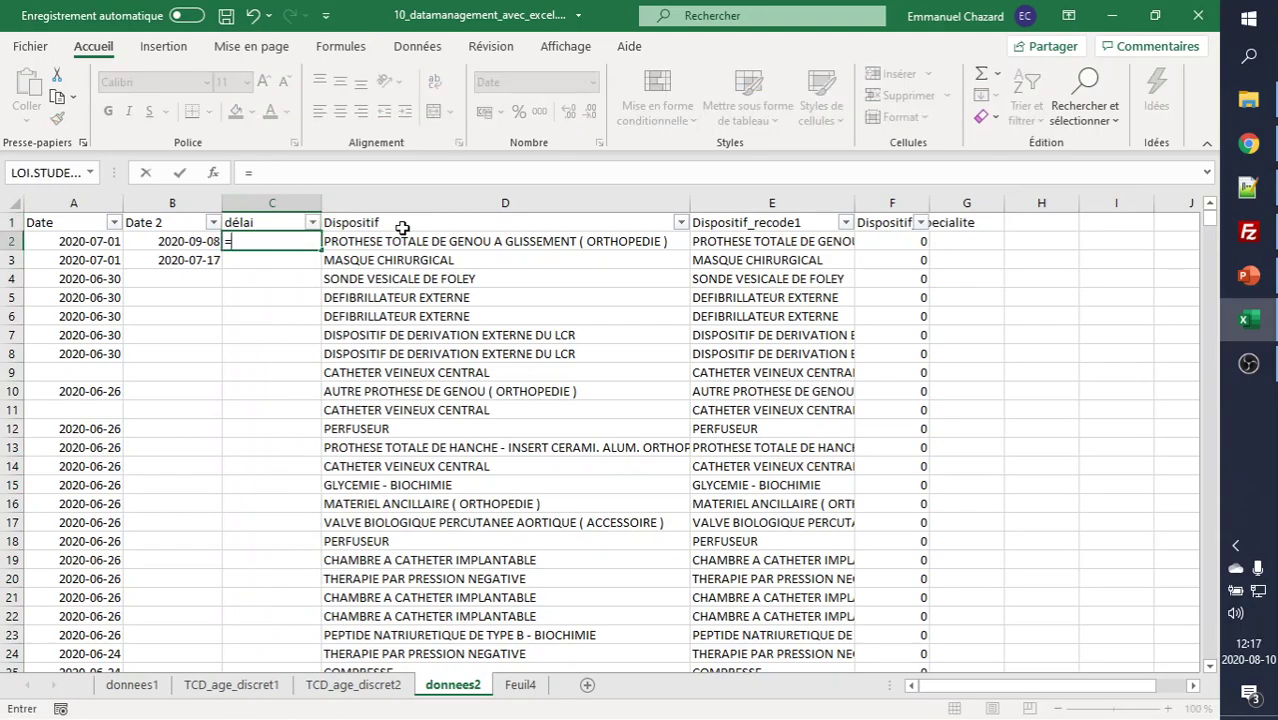
pyautogui.press('Left')
pyautogui.write('-')
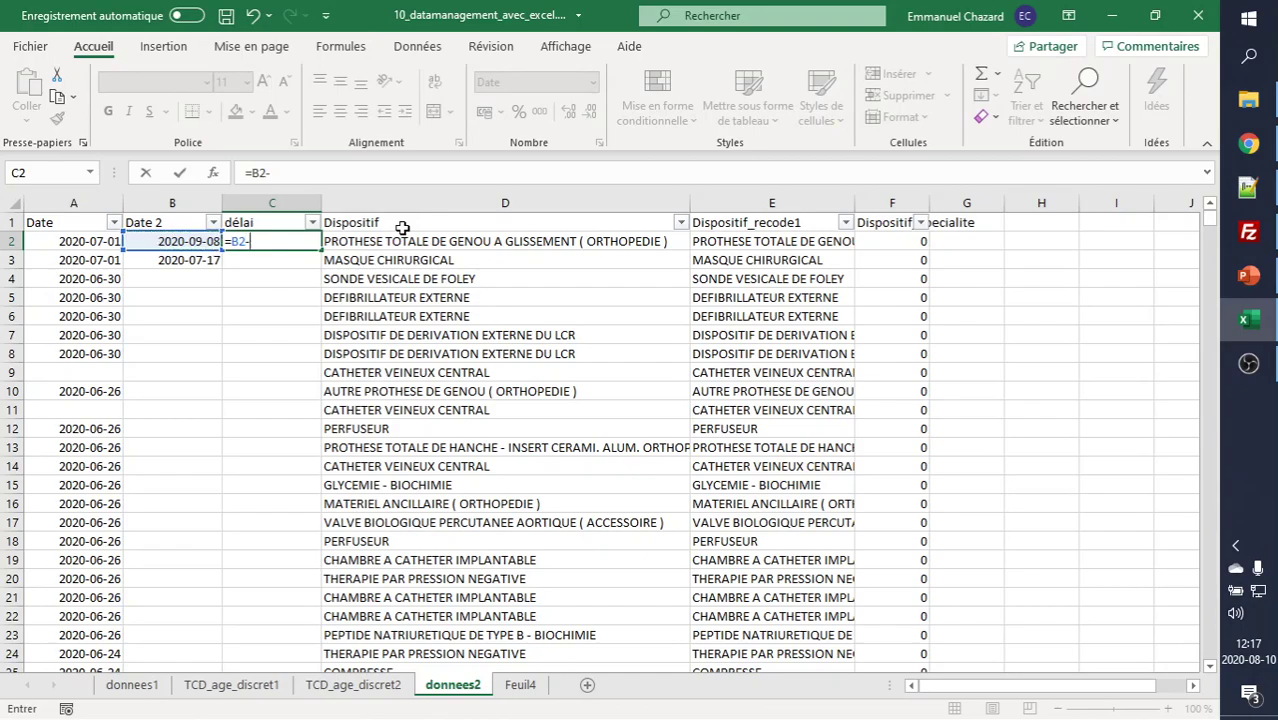
pyautogui.press('Left')
pyautogui.press('Left')
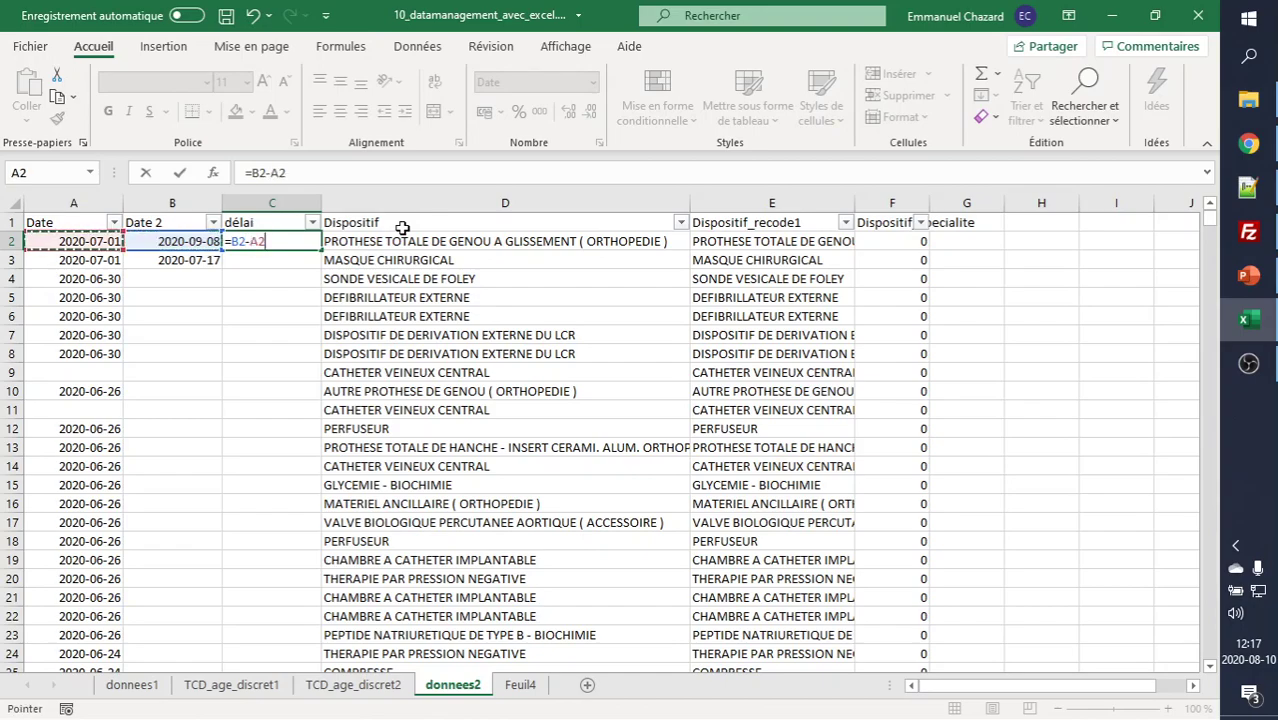
pyautogui.hotkey('ctrl', 'Return')
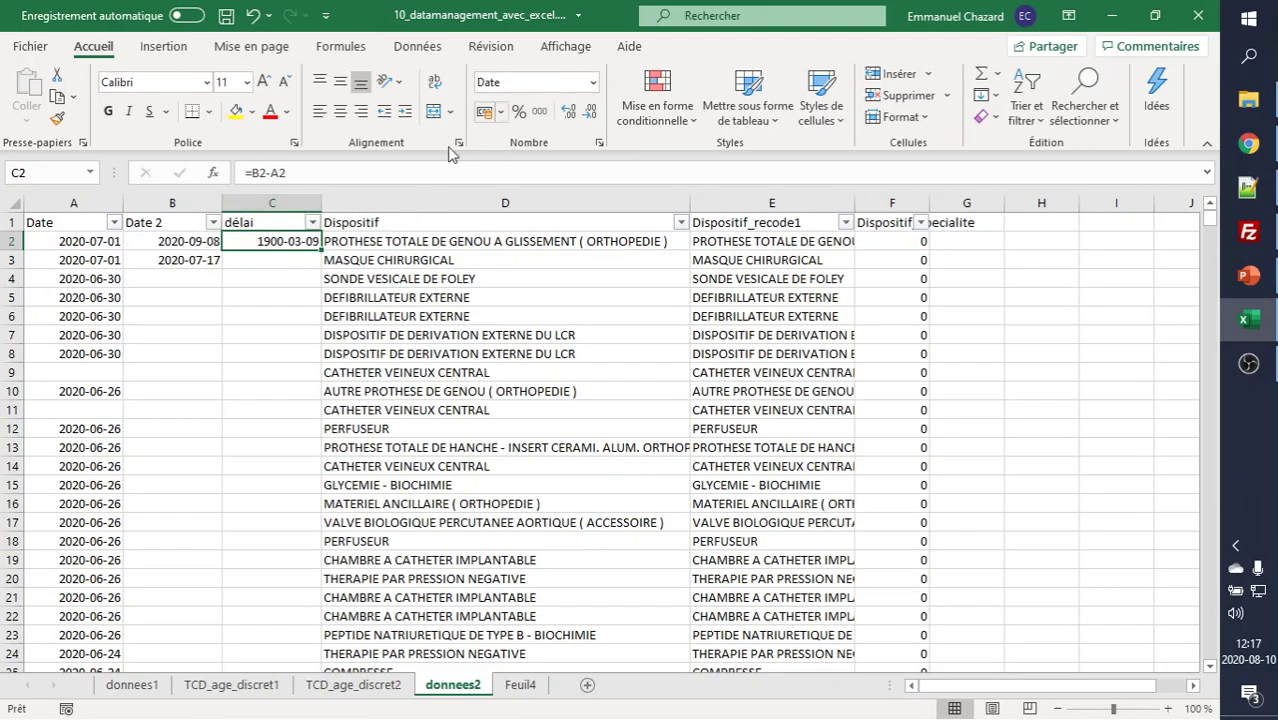
pyautogui.click(593, 113)
pyautogui.click(593, 113)
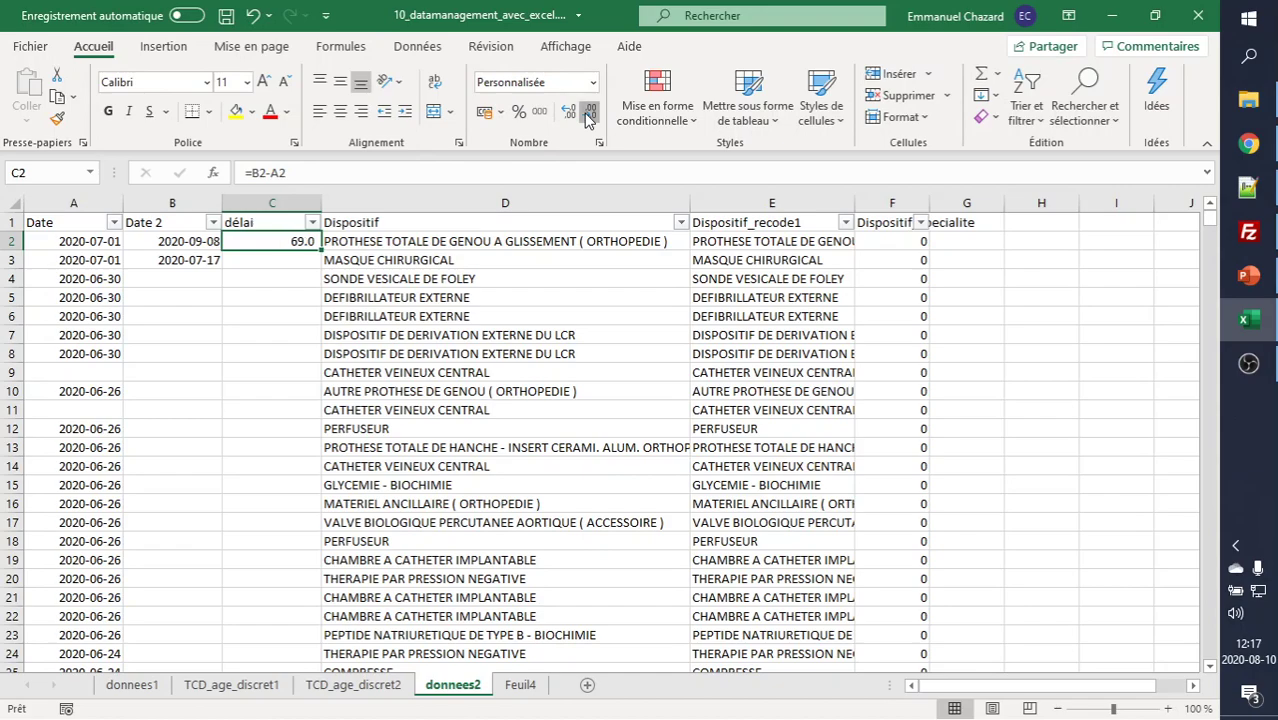
pyautogui.click(593, 113)
# - Fill the délai formula down to row 16 and check results like 69 and 16
pyautogui.moveTo(322, 249); pyautogui.dragTo(282, 508)
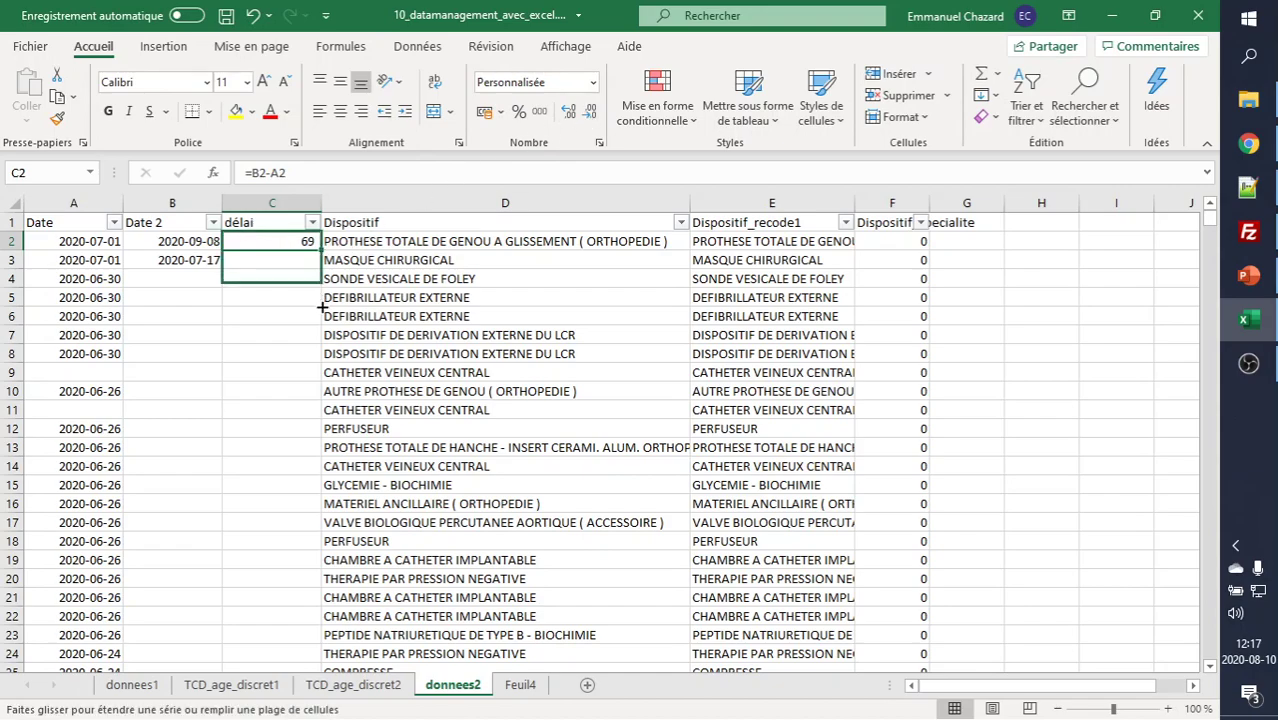
pyautogui.click(259, 284)
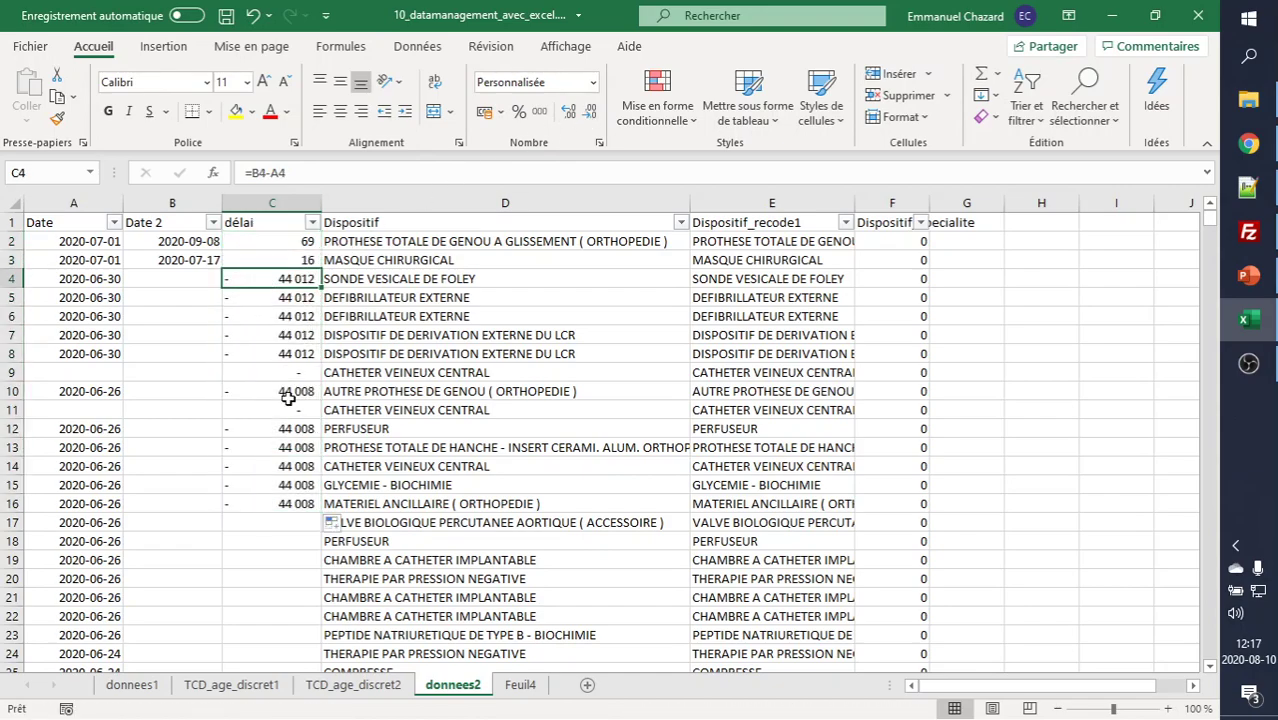
pyautogui.keyDown('shift'); pyautogui.click(285, 502); pyautogui.keyUp('shift')
pyautogui.moveTo(189, 281); pyautogui.dragTo(265, 400)
pyautogui.click(189, 281)
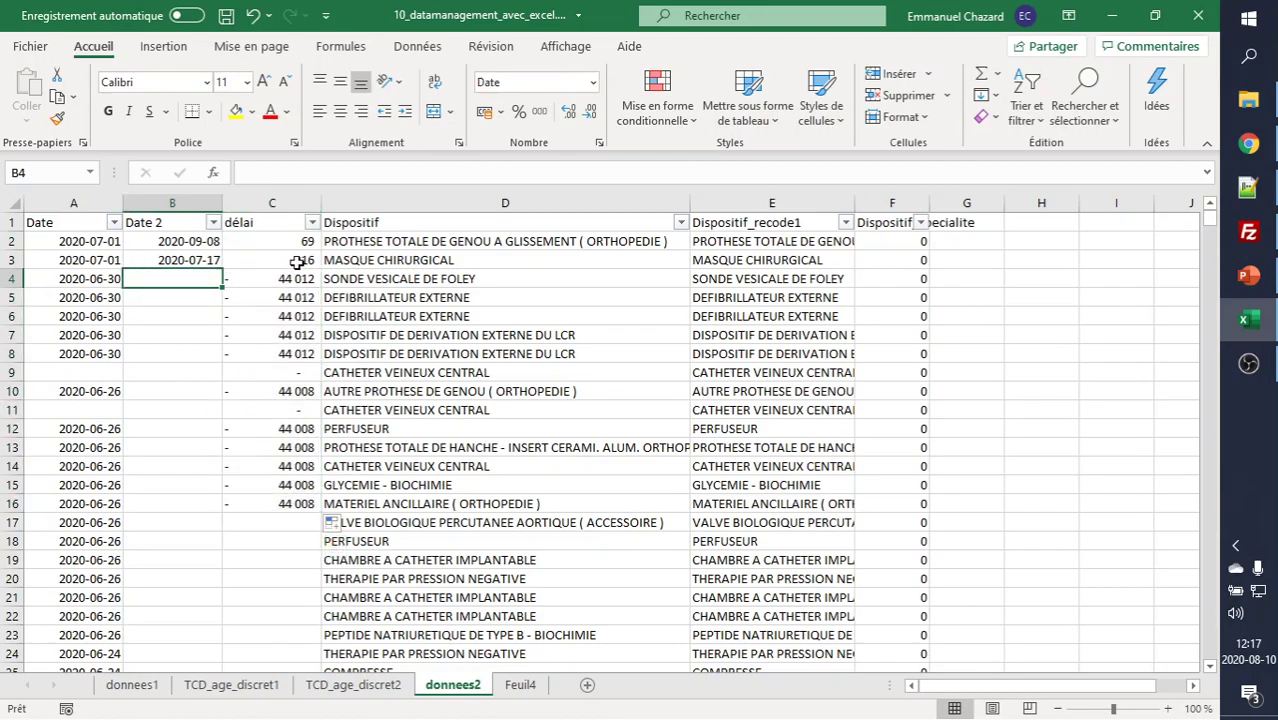
pyautogui.click(253, 262)
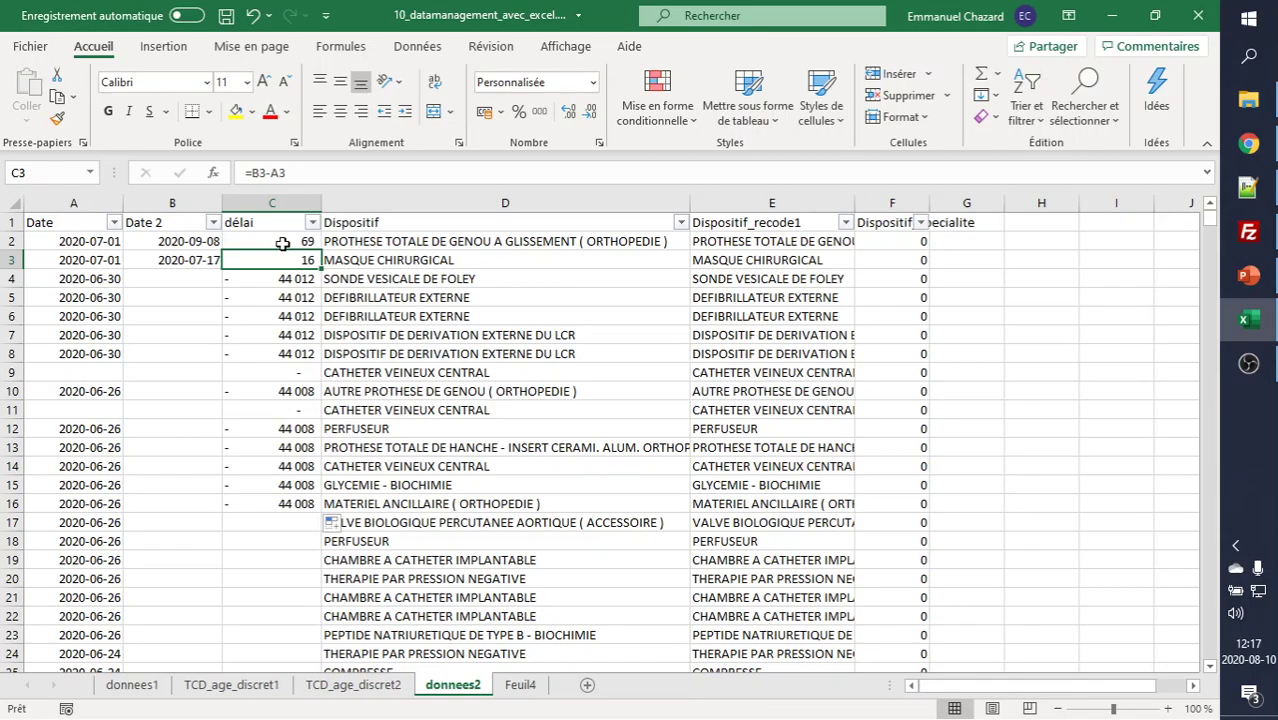
# - Insert an année column D with =ANNEE(A2), giving 2 020
pyautogui.click(375, 204)
pyautogui.rightClick(383, 207)
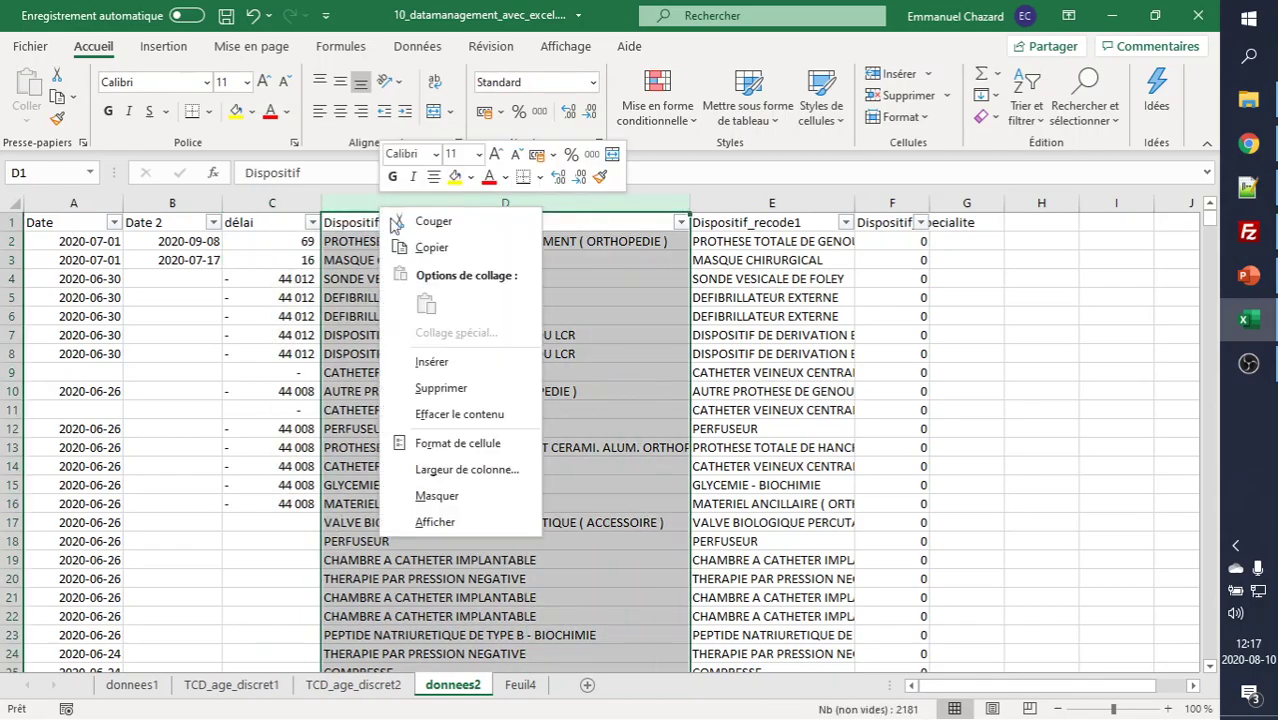
pyautogui.click(433, 364)
pyautogui.click(371, 219)
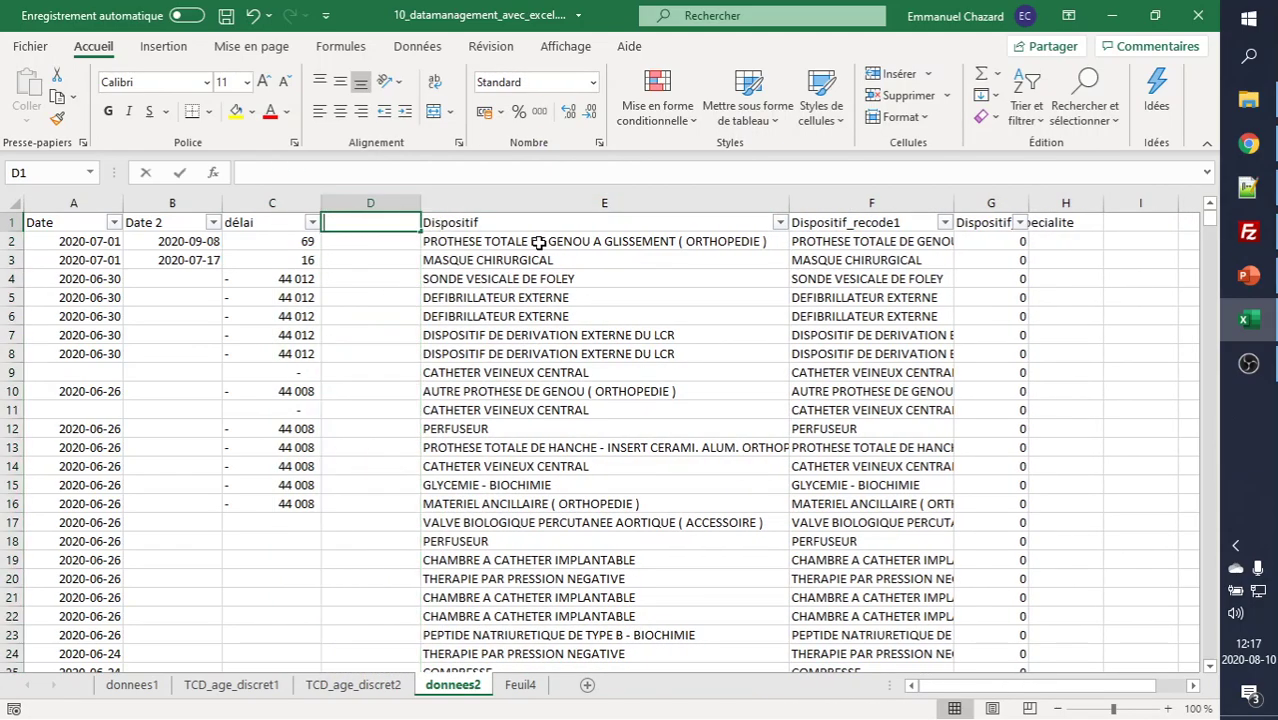
pyautogui.write('année')
pyautogui.press('Return')
pyautogui.write('=a')
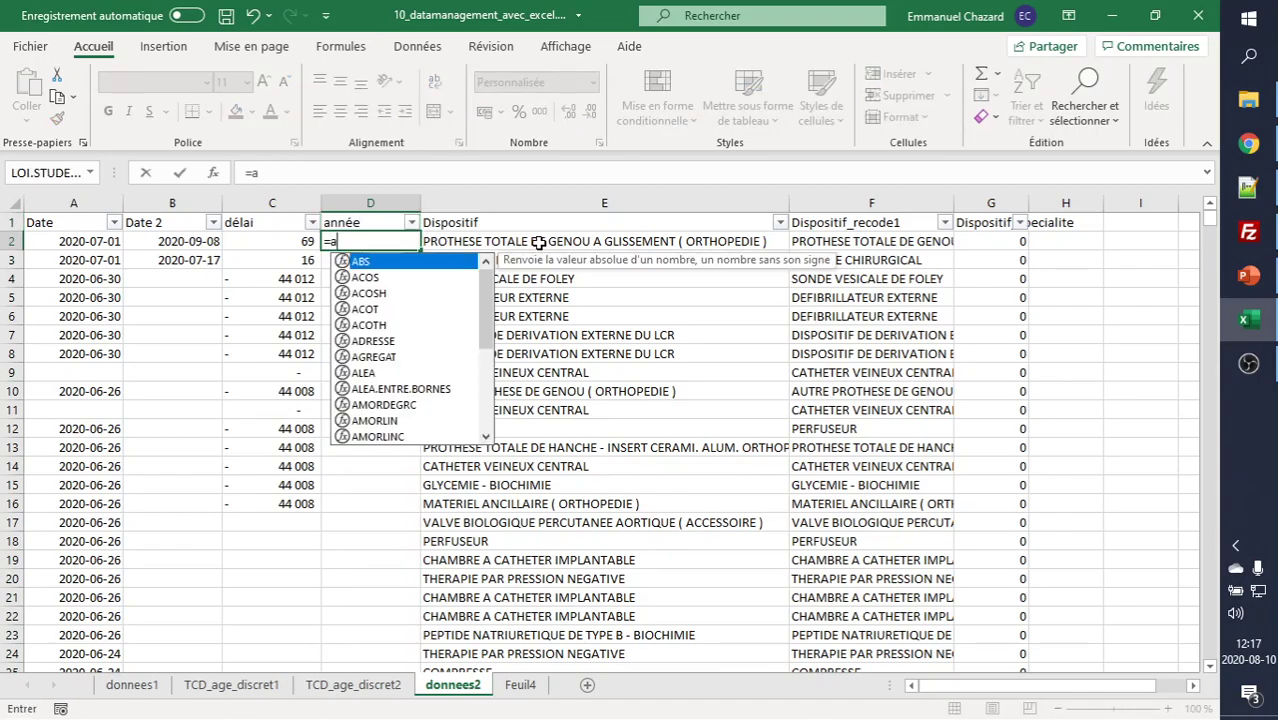
pyautogui.write('nnee(')
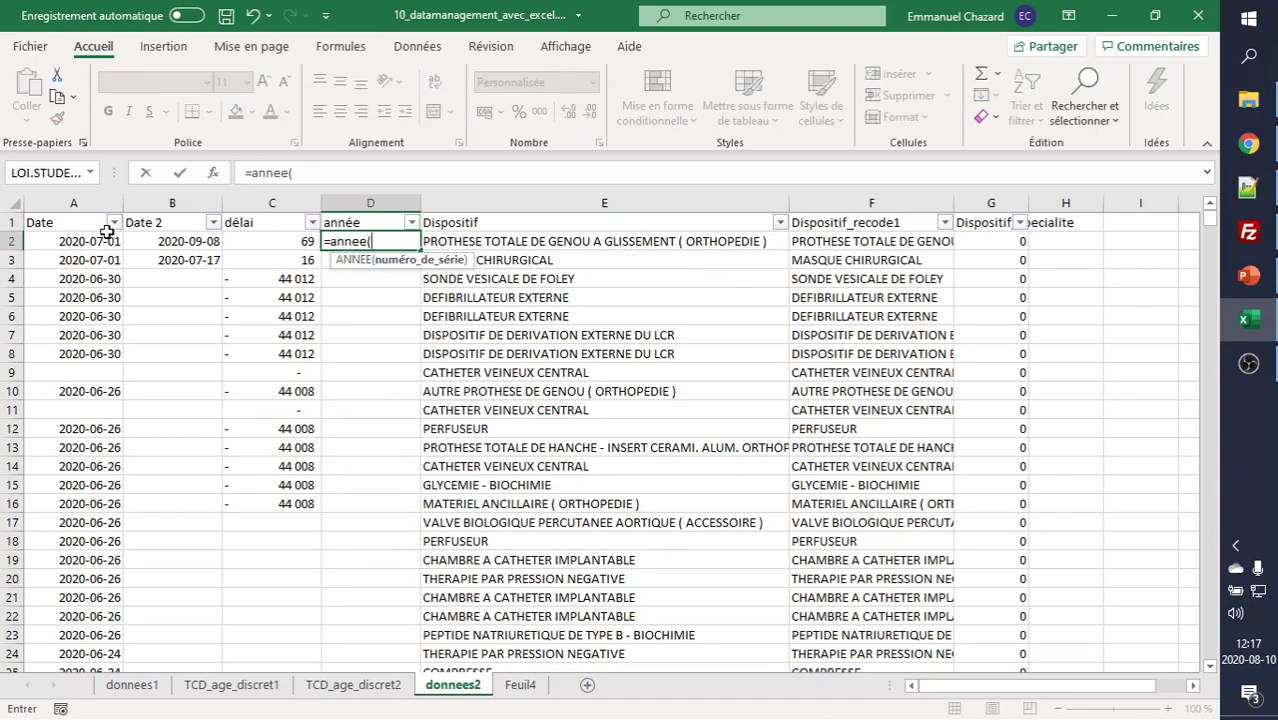
pyautogui.click(100, 242)
pyautogui.press('Return')
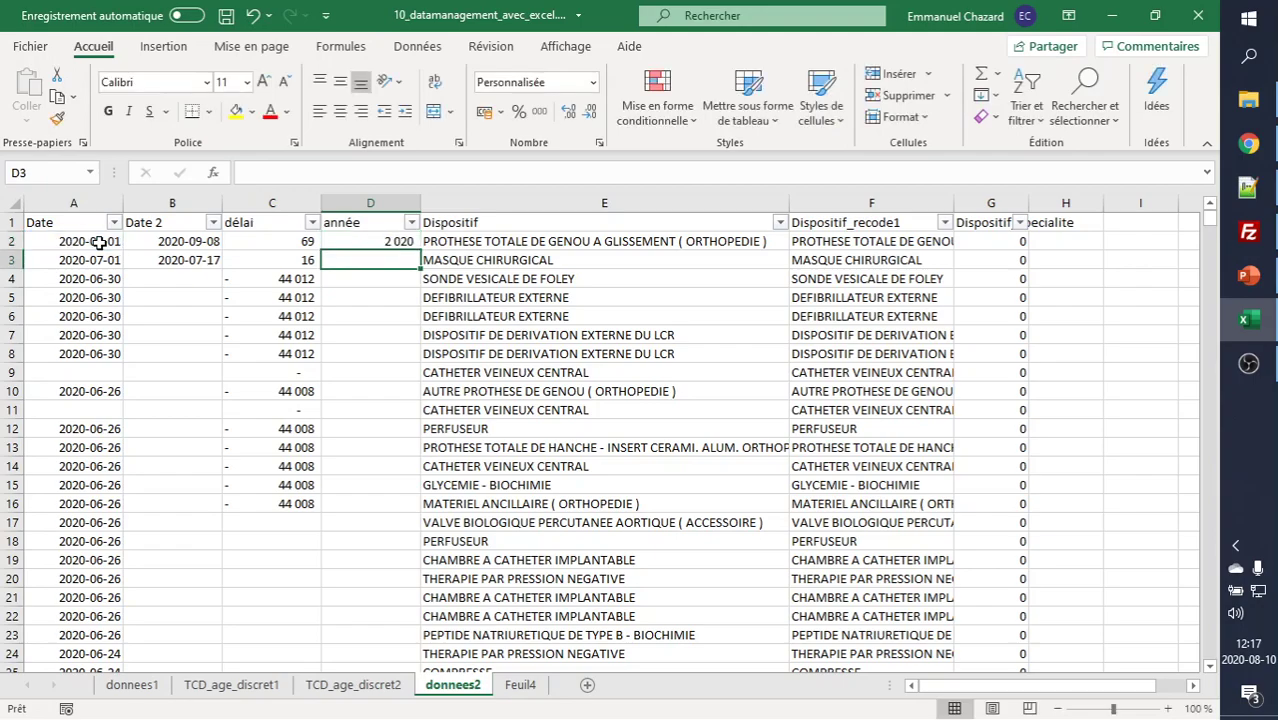
pyautogui.press('Up')
# - Insert a mois column E with =MOIS(A2), giving 7
pyautogui.click(508, 203)
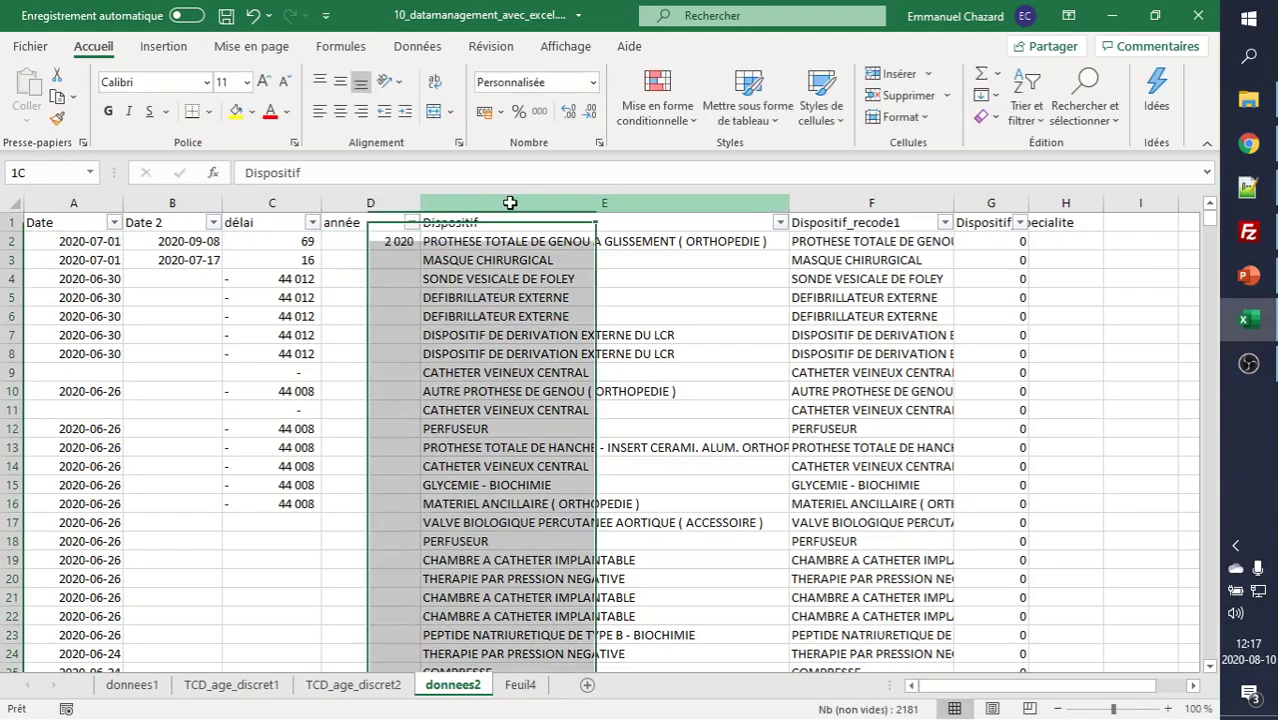
pyautogui.rightClick(510, 204)
pyautogui.click(550, 358)
pyautogui.click(452, 215)
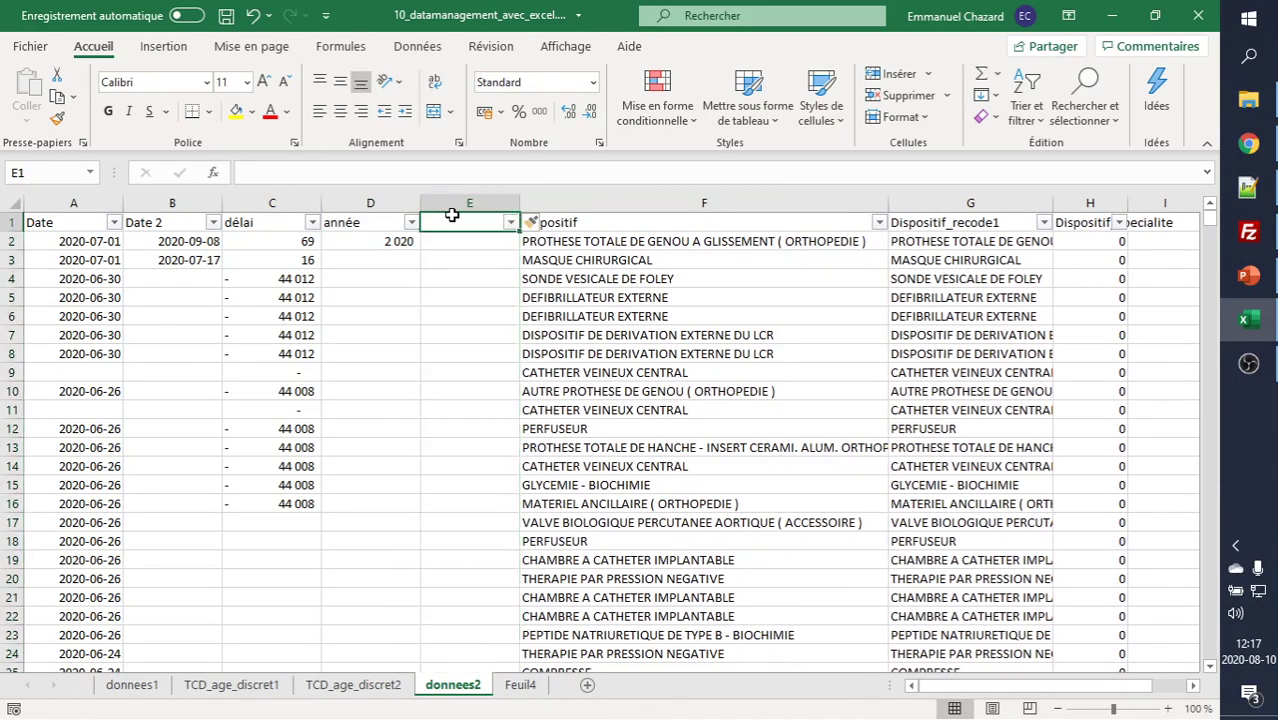
pyautogui.write('mois')
pyautogui.press('Return')
pyautogui.write('=')
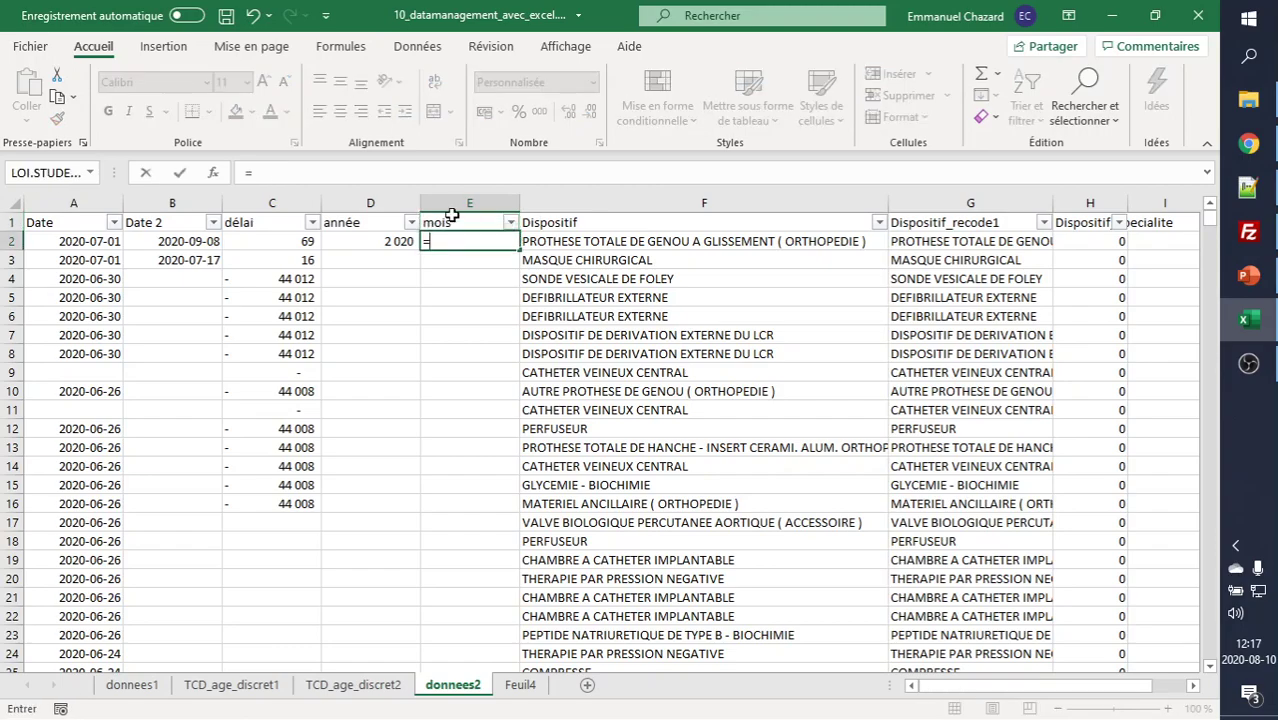
pyautogui.write('mois(')
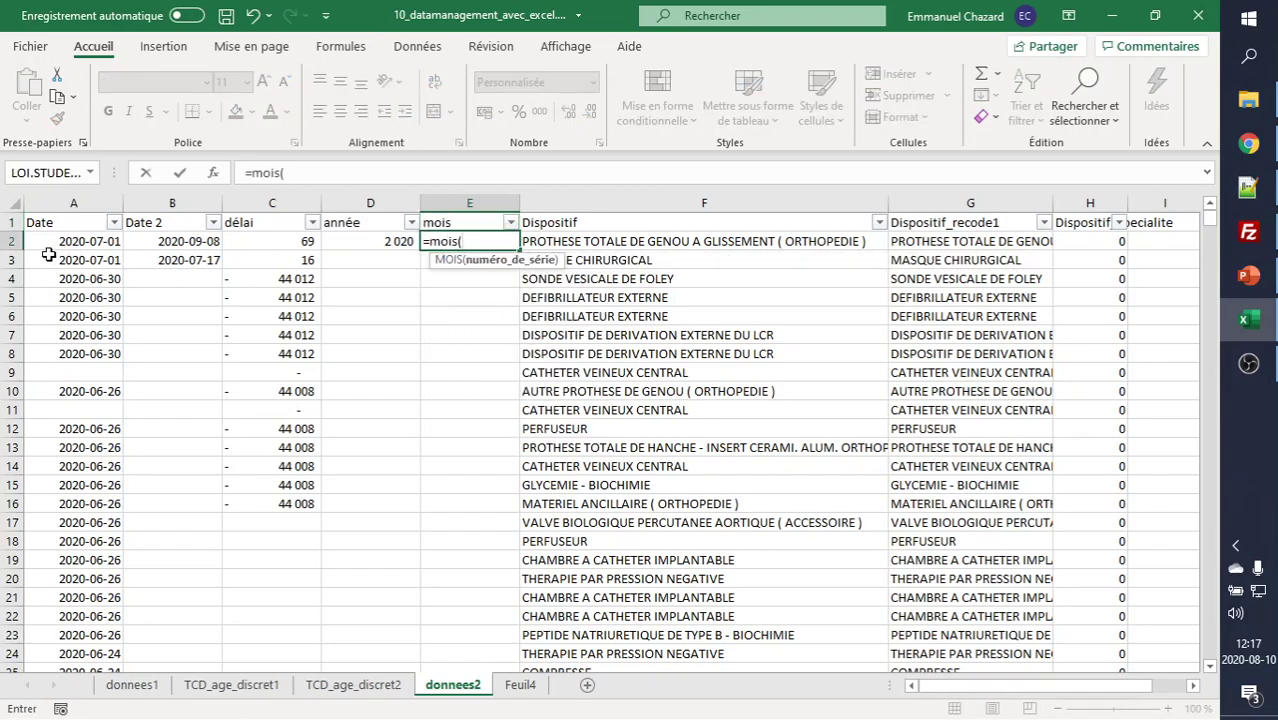
pyautogui.click(75, 247)
pyautogui.write(')')
pyautogui.hotkey('ctrl', 'Return')
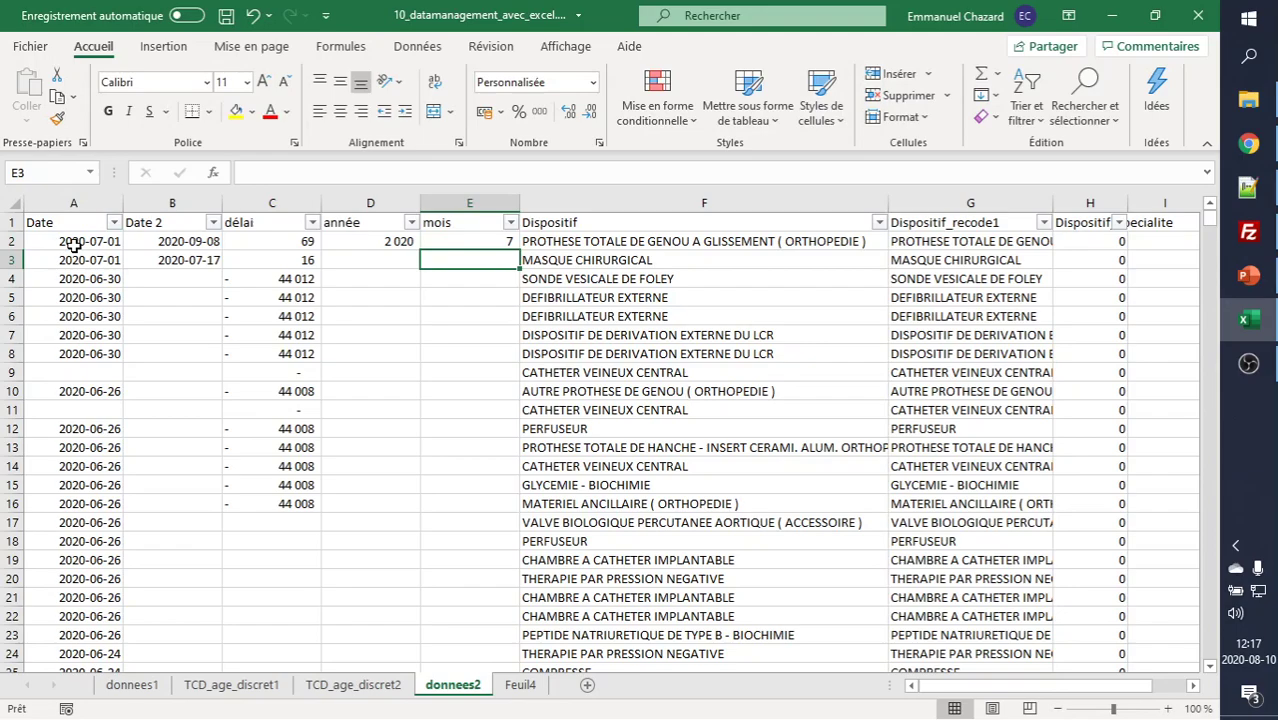